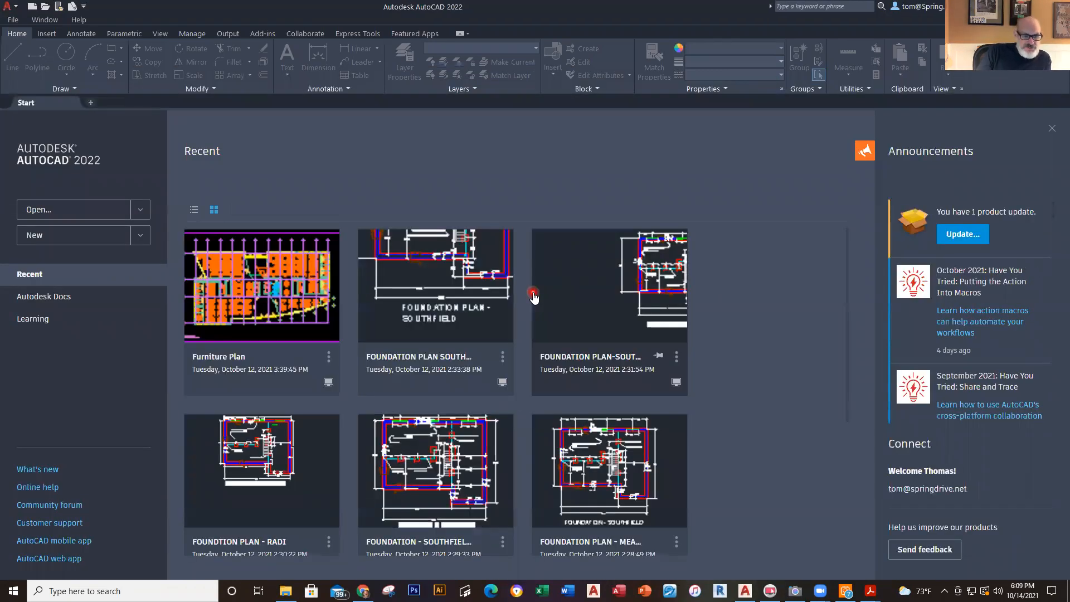
Step: Open the WALL SECTION - SOUTHFIELD drawing from the desktop CIT-112 folder, dismiss the missing-references notice, and close the drawing after viewing it
{"action": "left_click", "coordinate": [45, 7]}
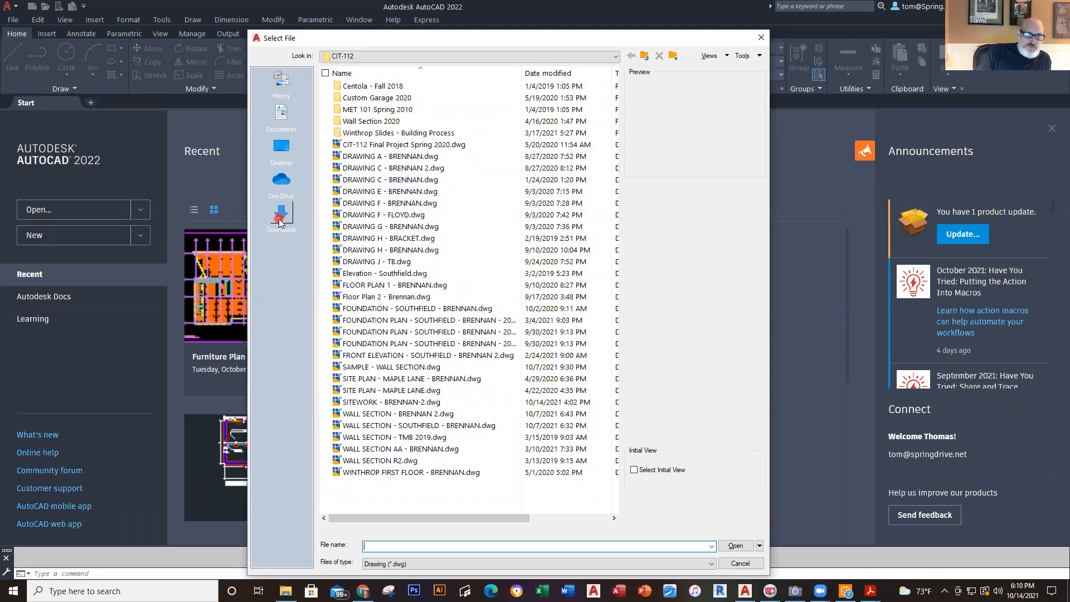
{"action": "left_click", "coordinate": [281, 148]}
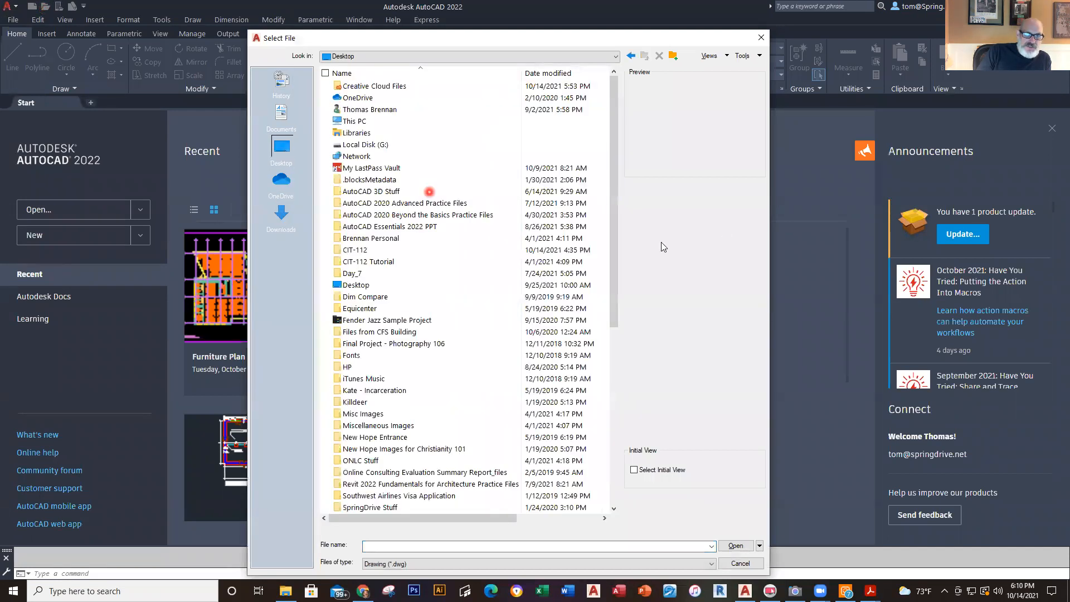
{"action": "double_click", "coordinate": [377, 248]}
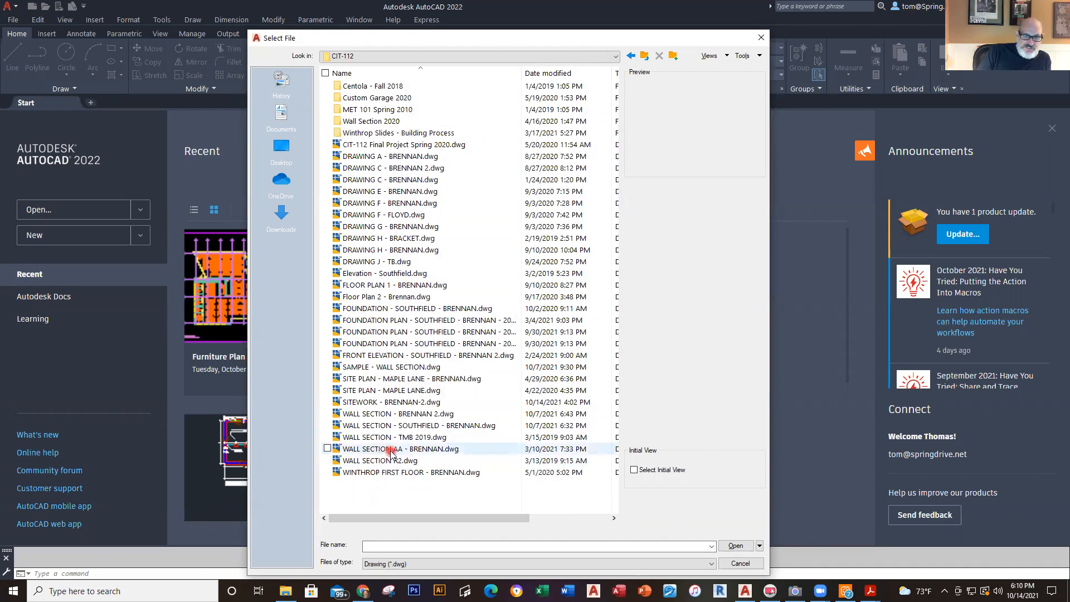
{"action": "left_click", "coordinate": [395, 426]}
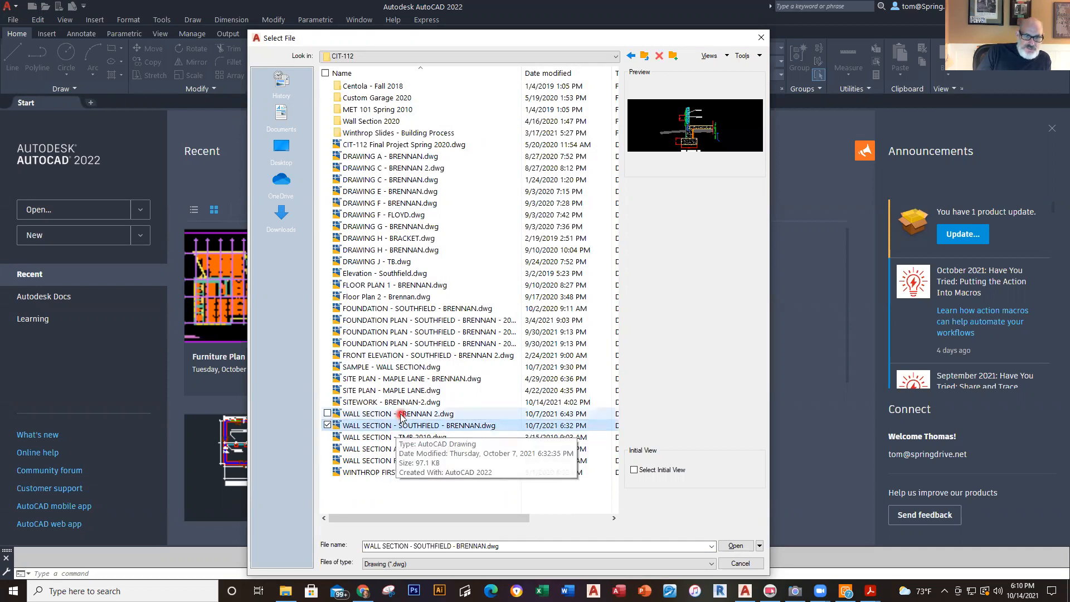
{"action": "left_click", "coordinate": [401, 414]}
{"action": "left_click", "coordinate": [401, 426]}
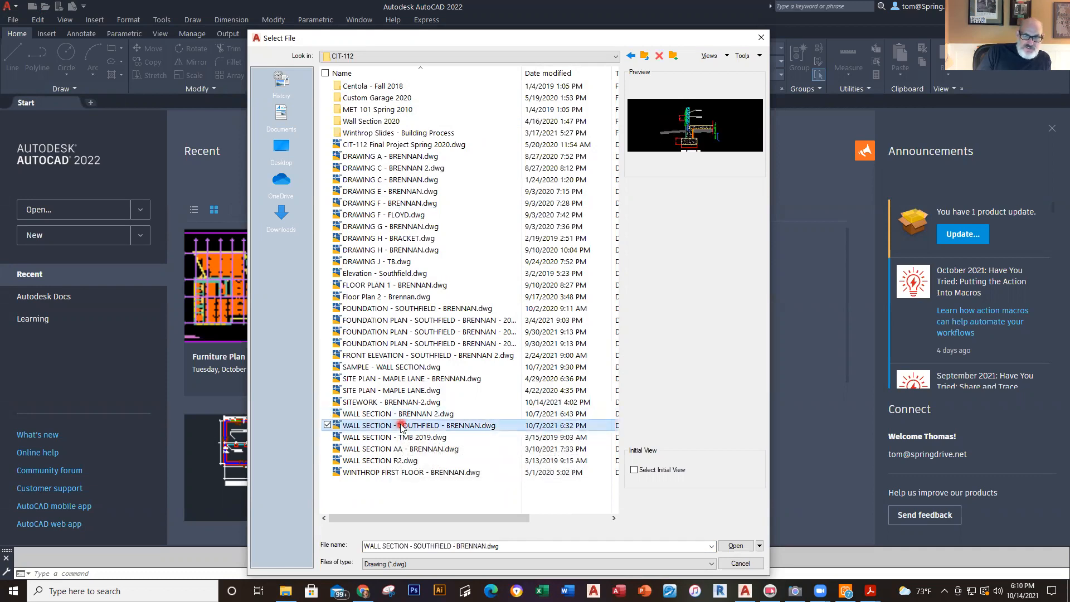
{"action": "double_click", "coordinate": [401, 426]}
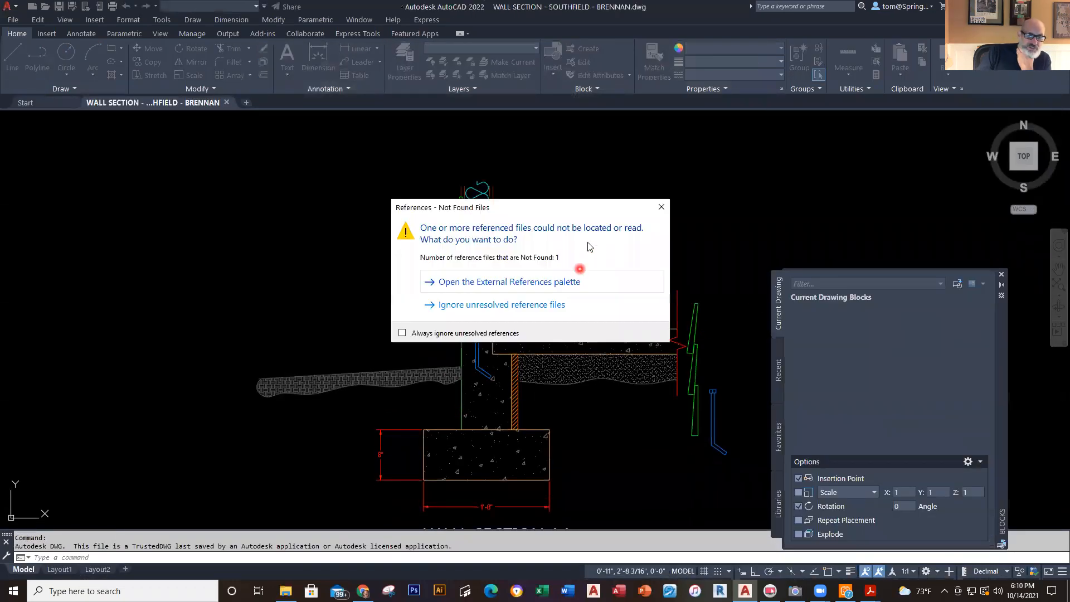
{"action": "left_click", "coordinate": [660, 208]}
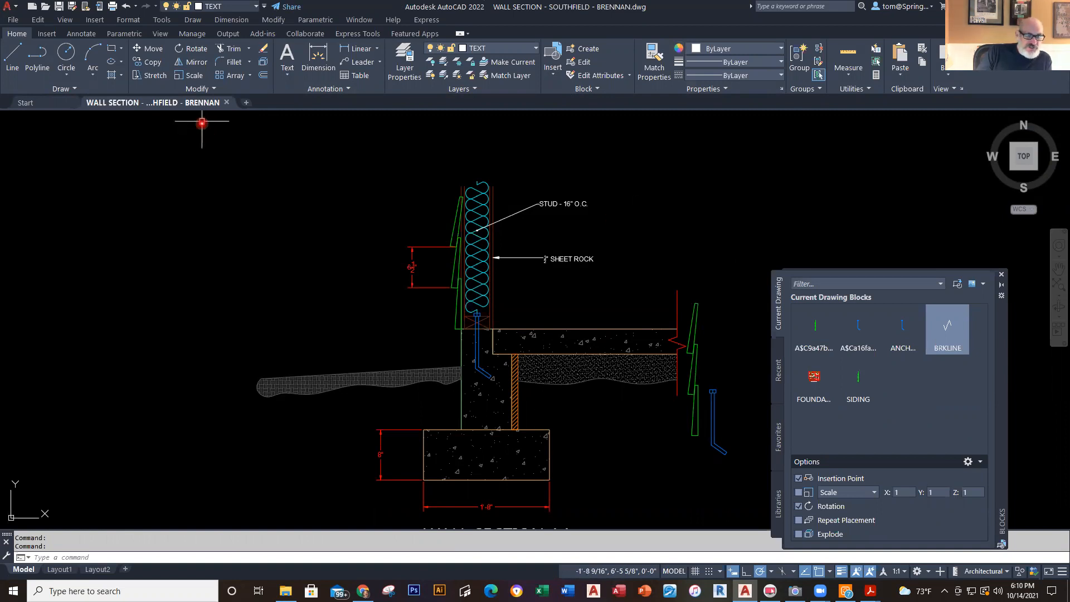
{"action": "left_click", "coordinate": [226, 103]}
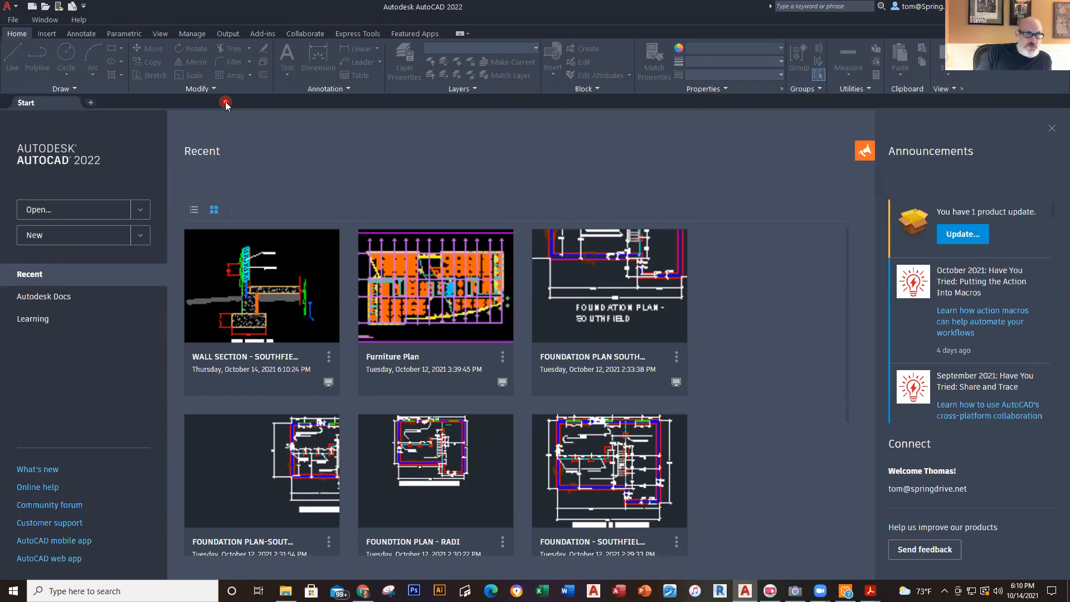
Step: Open the SITEWORK drawing, version 2, from the CIT-112 folder
{"action": "left_click", "coordinate": [46, 7]}
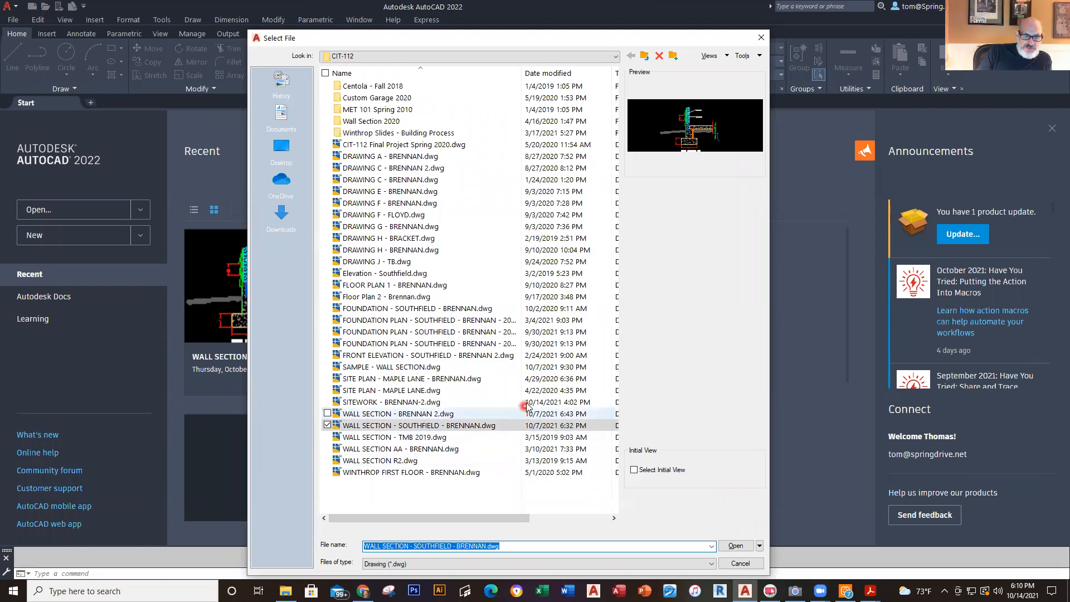
{"action": "left_click", "coordinate": [446, 406]}
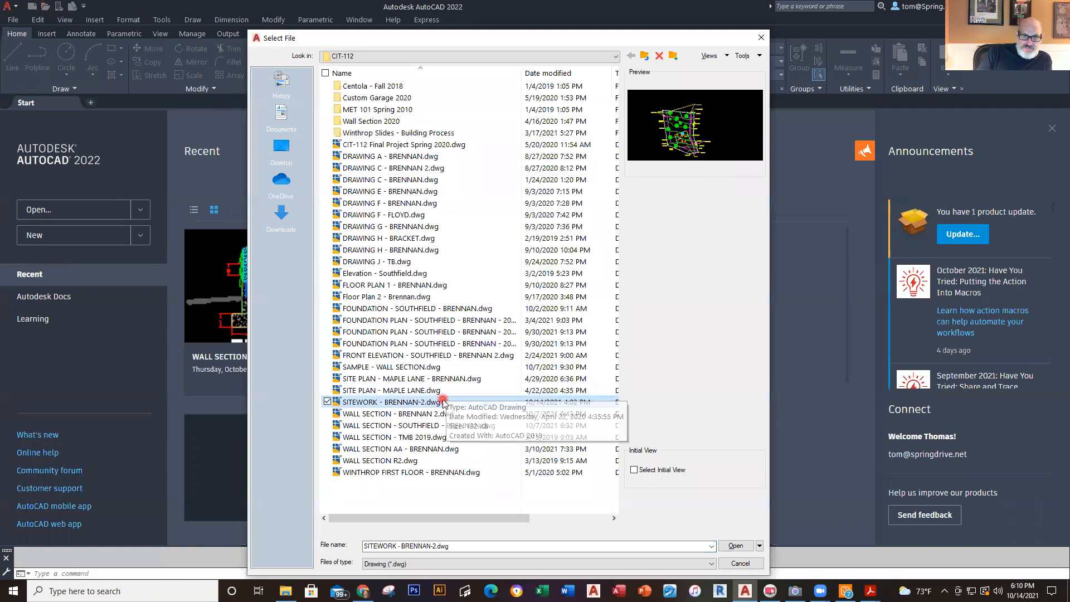
{"action": "left_click", "coordinate": [443, 404]}
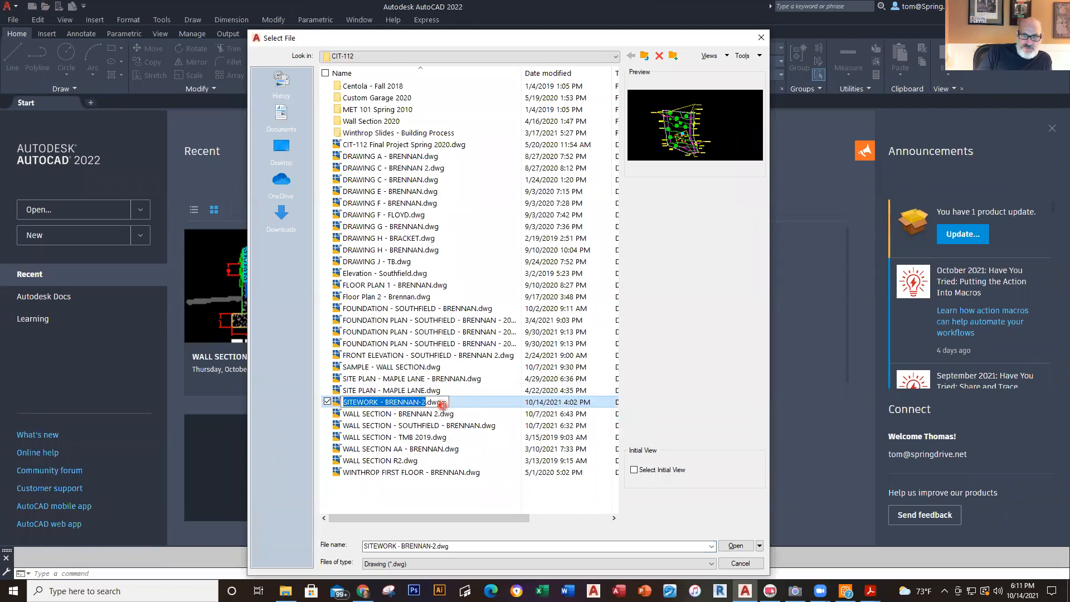
{"action": "double_click", "coordinate": [443, 404]}
{"action": "left_click", "coordinate": [737, 546]}
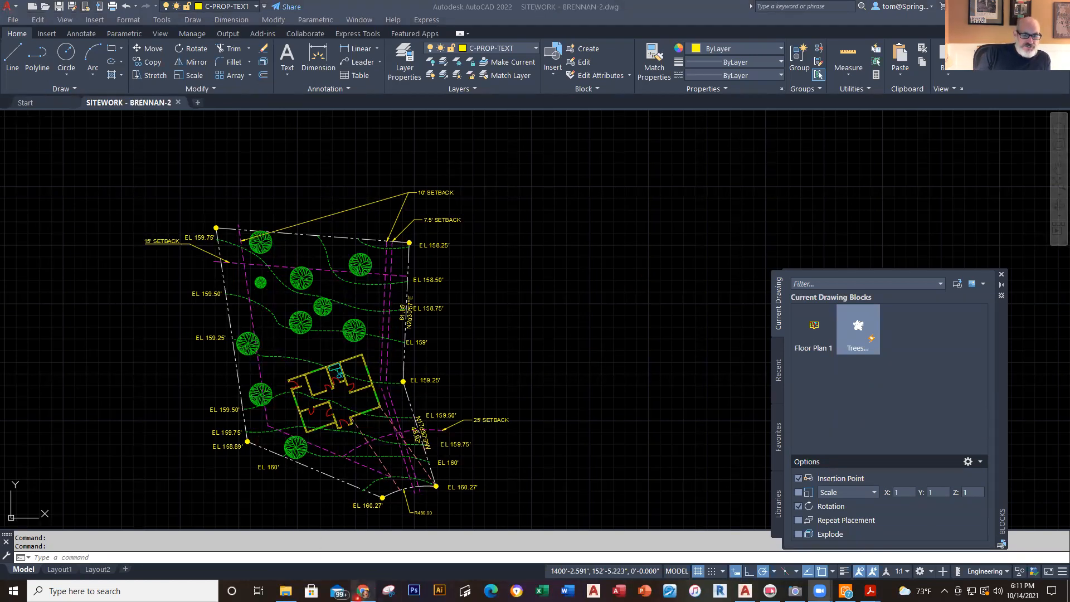
Step: Switch to Chrome and replace the Autodesk education page with the Monroe Community College website, reached from the browser's home page
{"action": "left_click", "coordinate": [361, 589]}
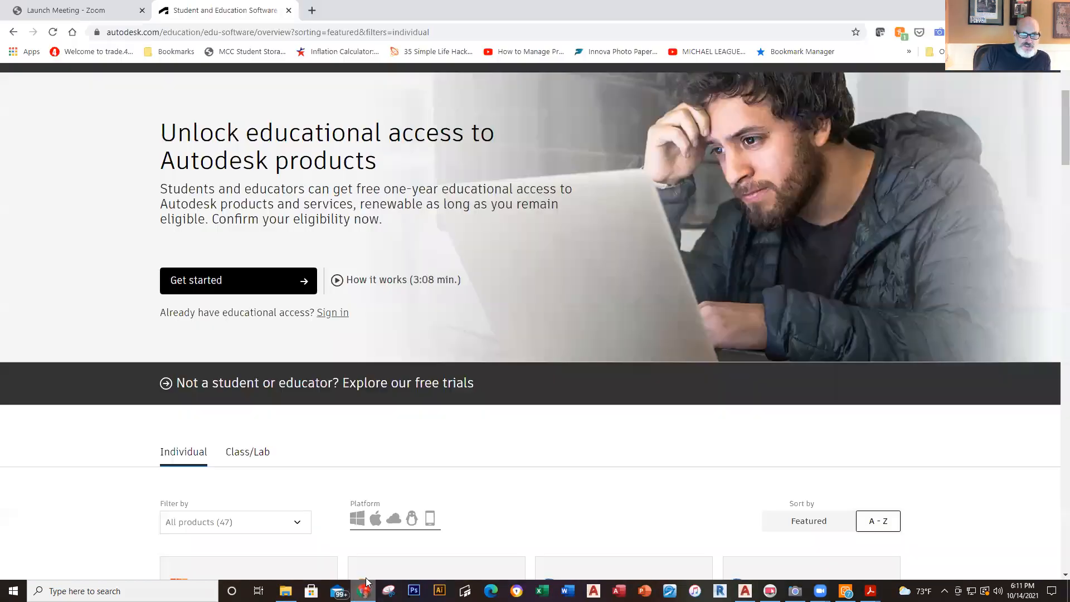
{"action": "left_click", "coordinate": [98, 13]}
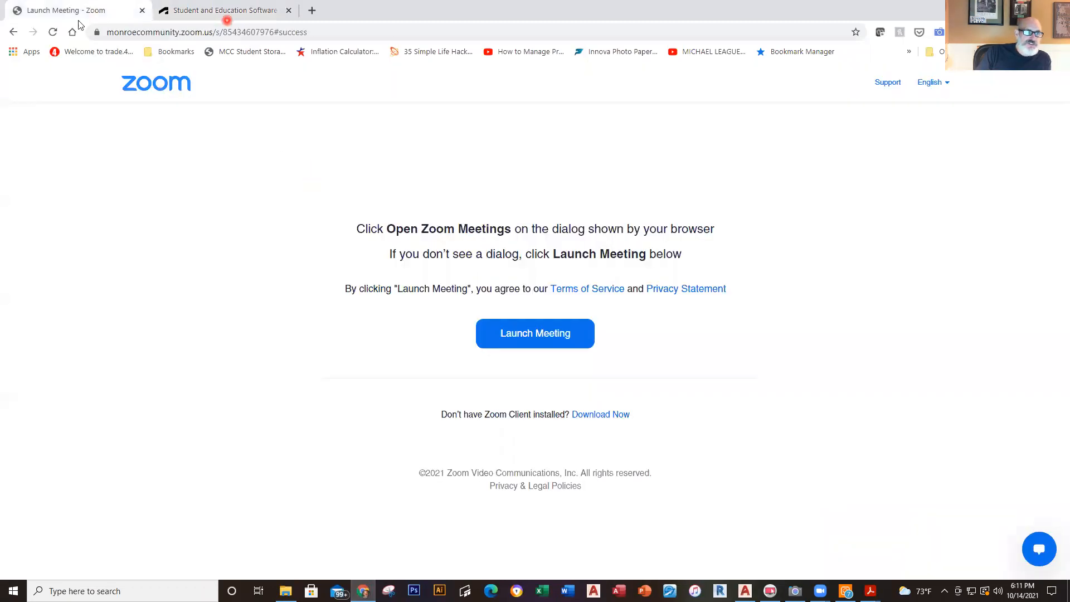
{"action": "left_click", "coordinate": [271, 13]}
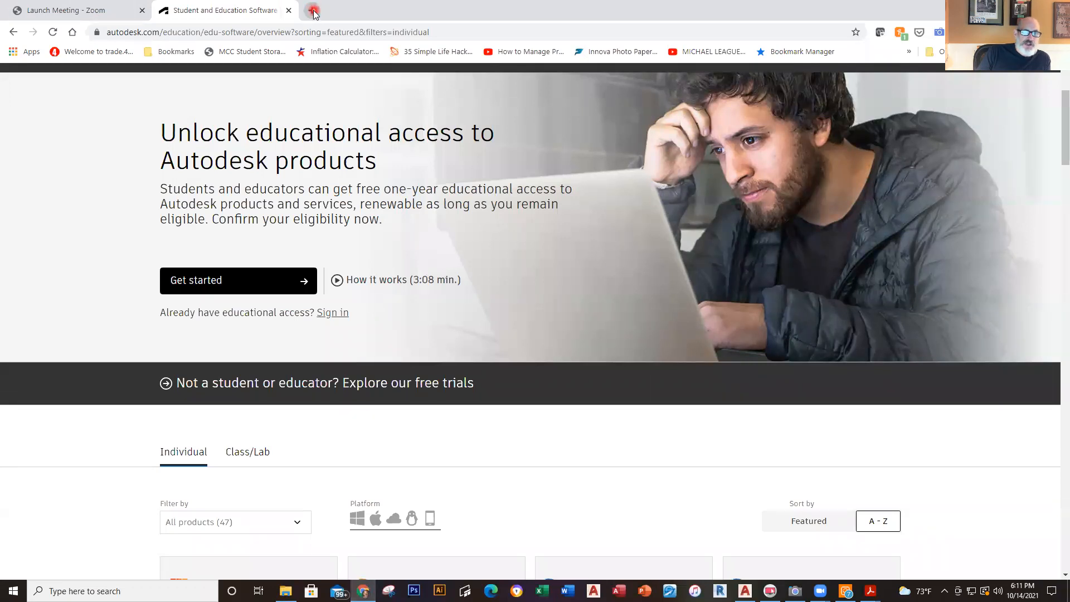
{"action": "left_click", "coordinate": [73, 33]}
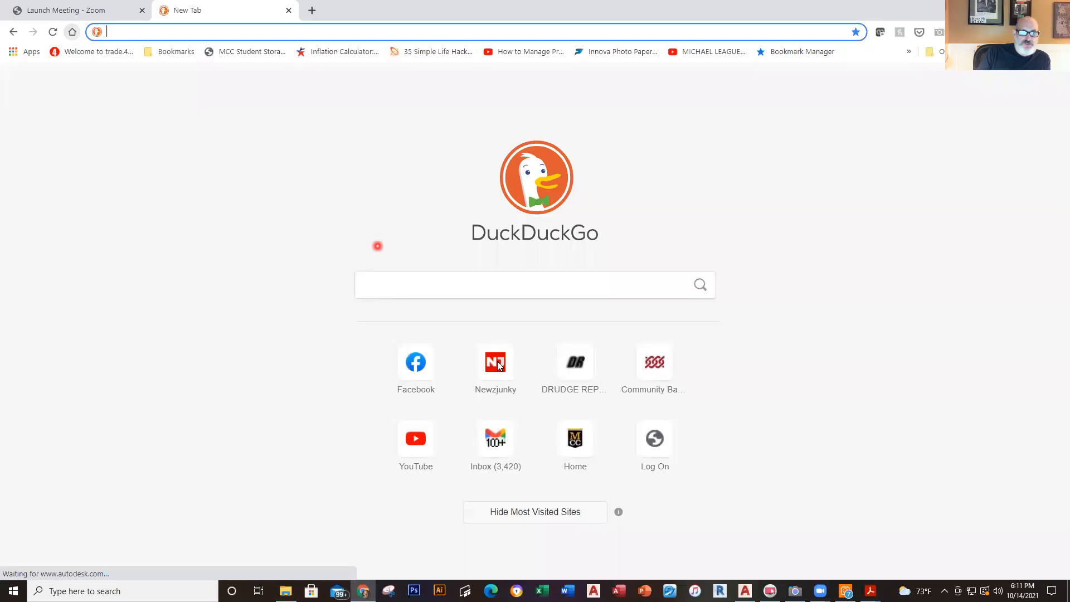
{"action": "left_click", "coordinate": [580, 446]}
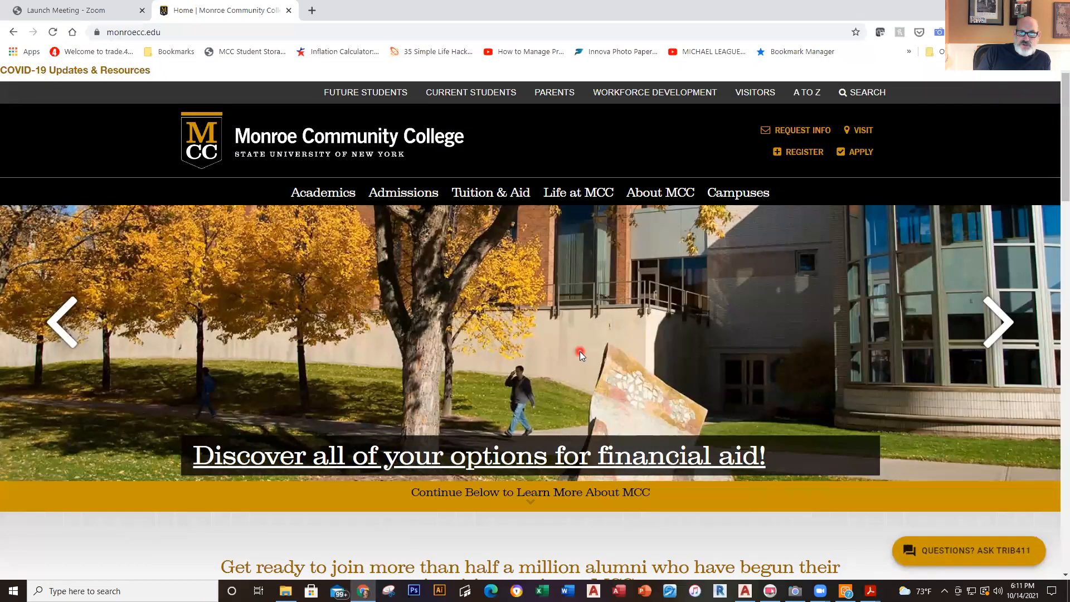
Step: Go through the college's Employees page to the myMCC portal and open the CIT-112-185 CAD for Construction course
{"action": "scroll", "coordinate": [580, 354], "scroll_direction": "down", "scroll_amount": 20}
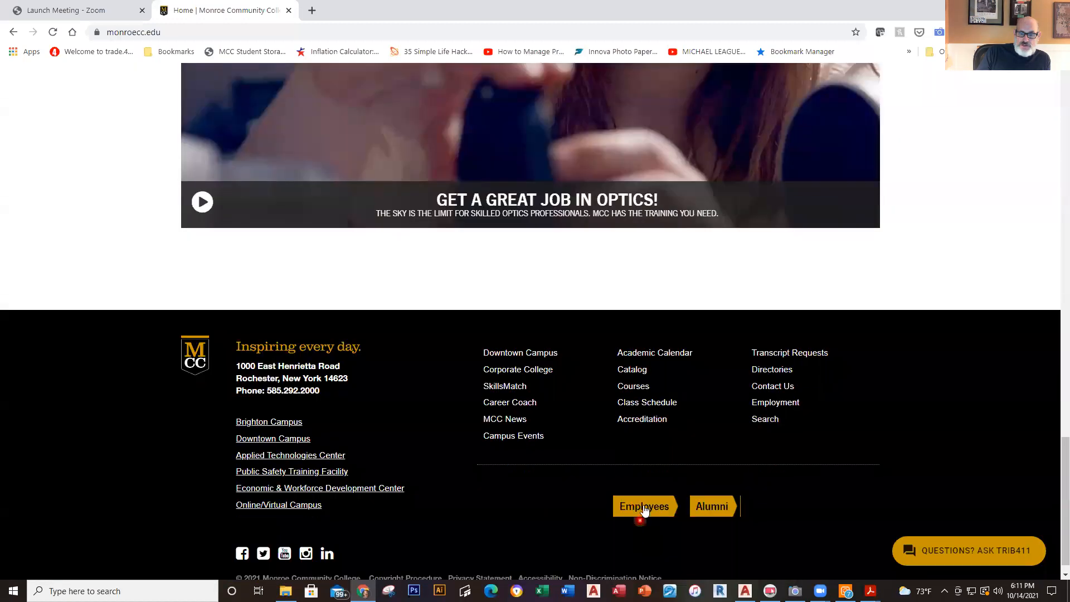
{"action": "left_click", "coordinate": [643, 507]}
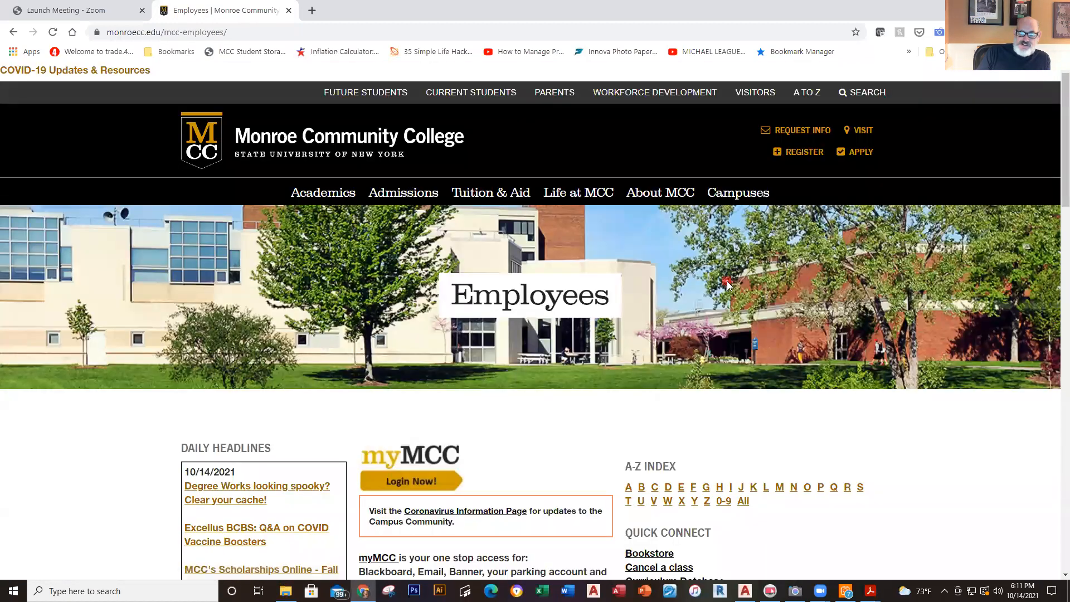
{"action": "left_click", "coordinate": [402, 475]}
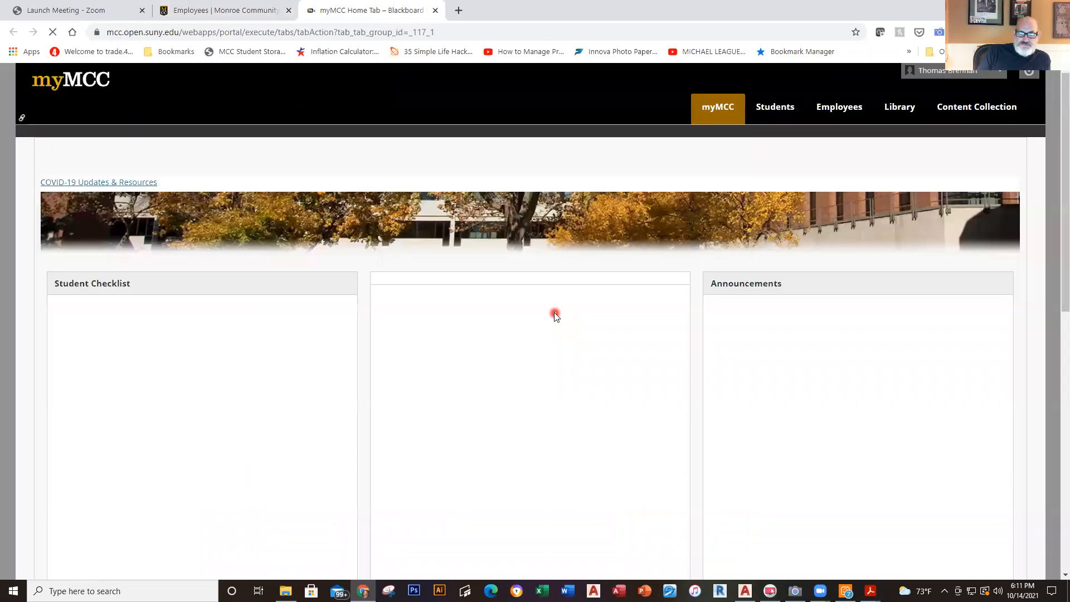
{"action": "left_click", "coordinate": [947, 71]}
{"action": "left_click", "coordinate": [935, 127]}
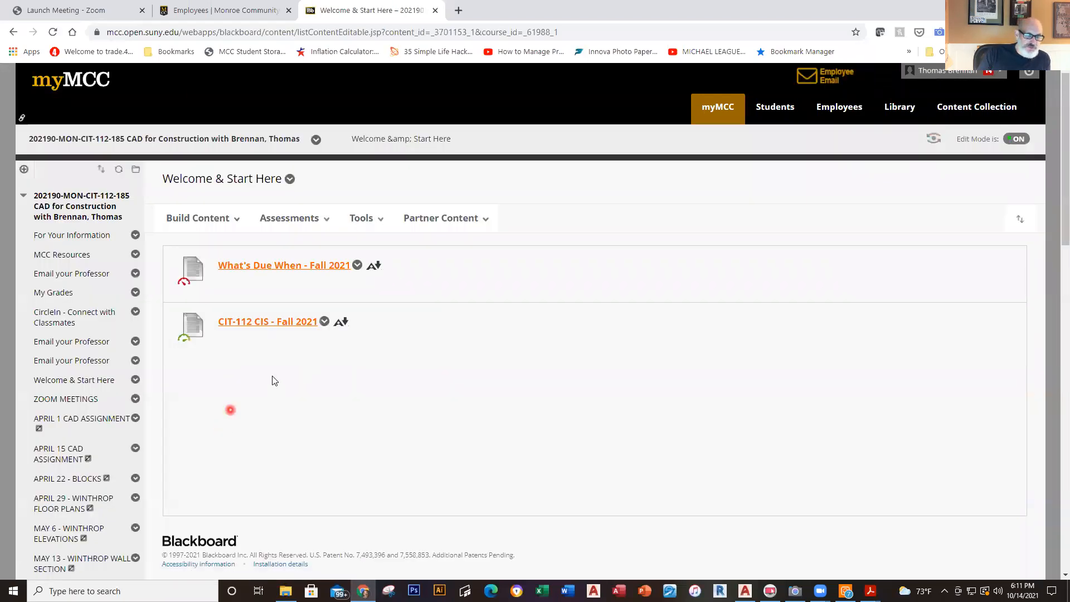
Step: Check the due dates in What's Due When - Fall 2021 and open the course's Site Plan - Week 8 content
{"action": "left_click", "coordinate": [313, 266]}
{"action": "scroll", "coordinate": [493, 381], "scroll_direction": "down", "scroll_amount": 2}
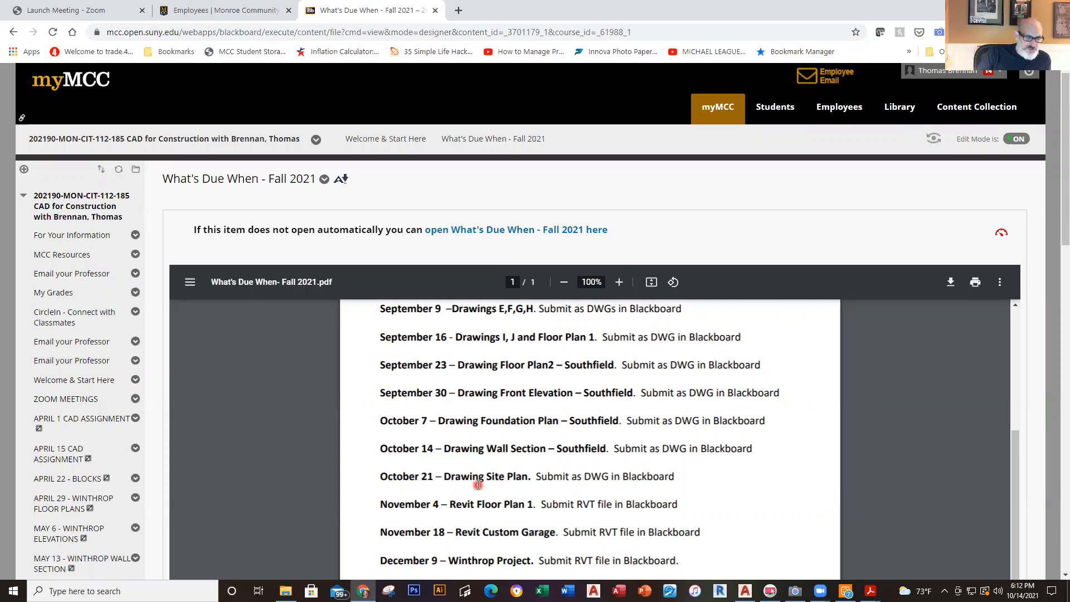
{"action": "scroll", "coordinate": [81, 388], "scroll_direction": "down", "scroll_amount": 15}
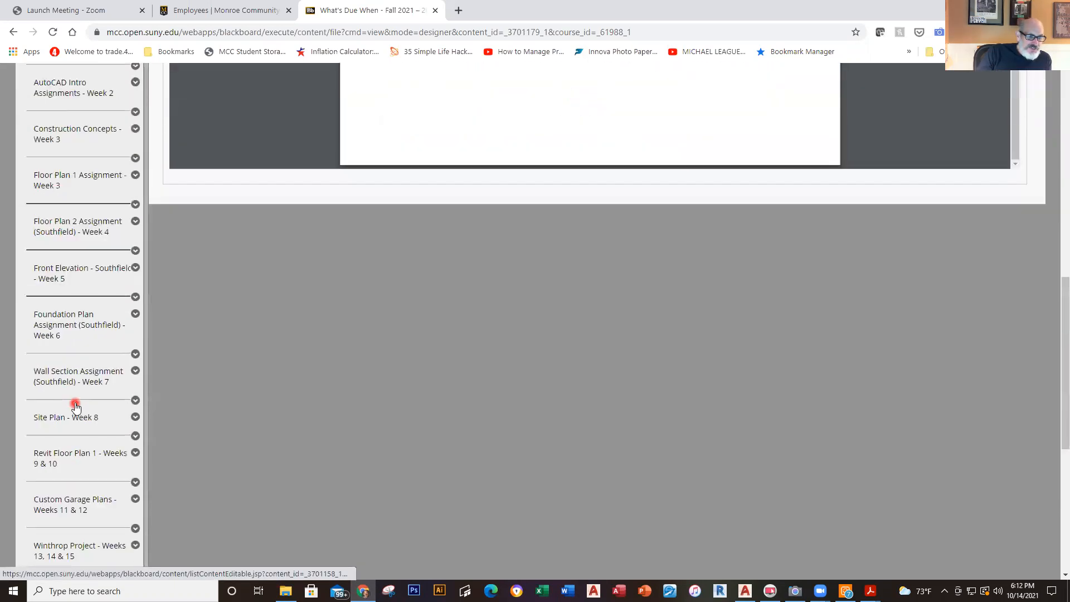
{"action": "left_click", "coordinate": [75, 294]}
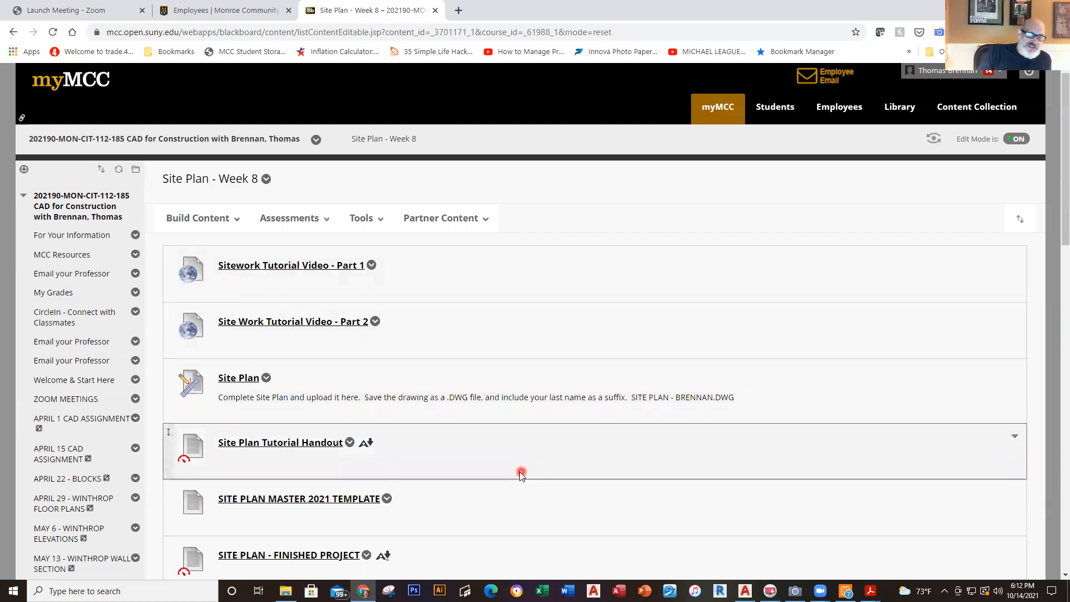
Step: Open the Site Plan Tutorial Handout and save its PDF to the desktop as Site Plan Tutorial(2) (1).PDF
{"action": "scroll", "coordinate": [451, 457], "scroll_direction": "down", "scroll_amount": 1}
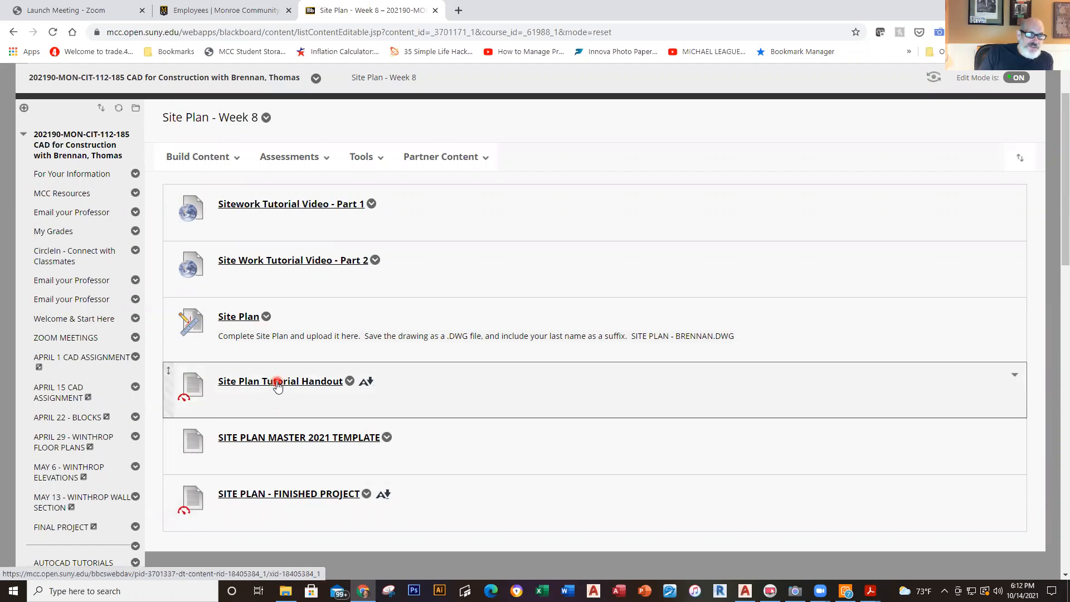
{"action": "left_click", "coordinate": [277, 383]}
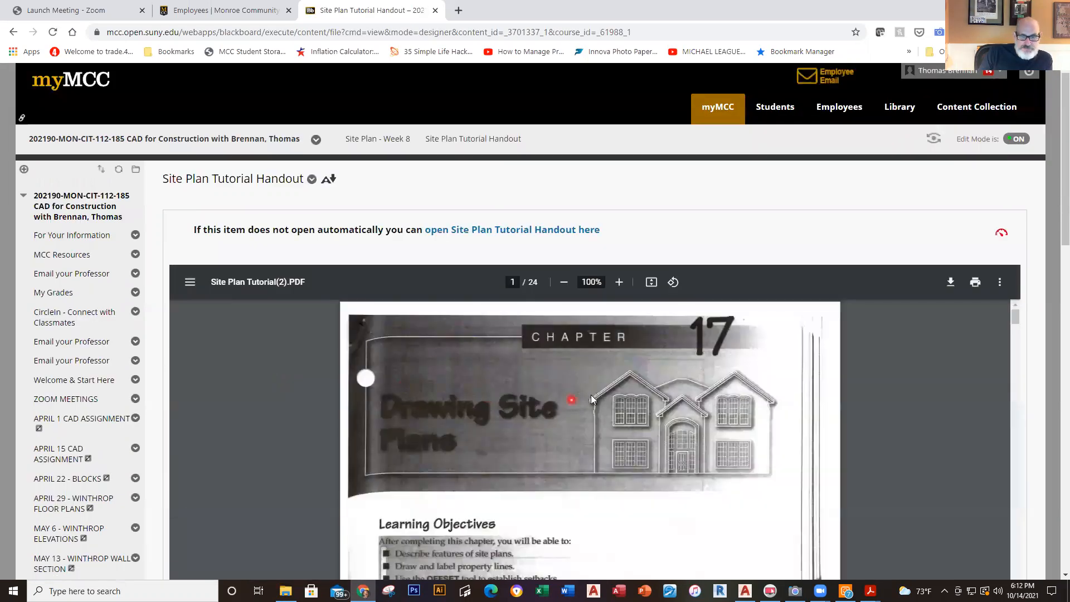
{"action": "scroll", "coordinate": [802, 418], "scroll_direction": "down", "scroll_amount": 3}
{"action": "scroll", "coordinate": [788, 418], "scroll_direction": "up", "scroll_amount": 3}
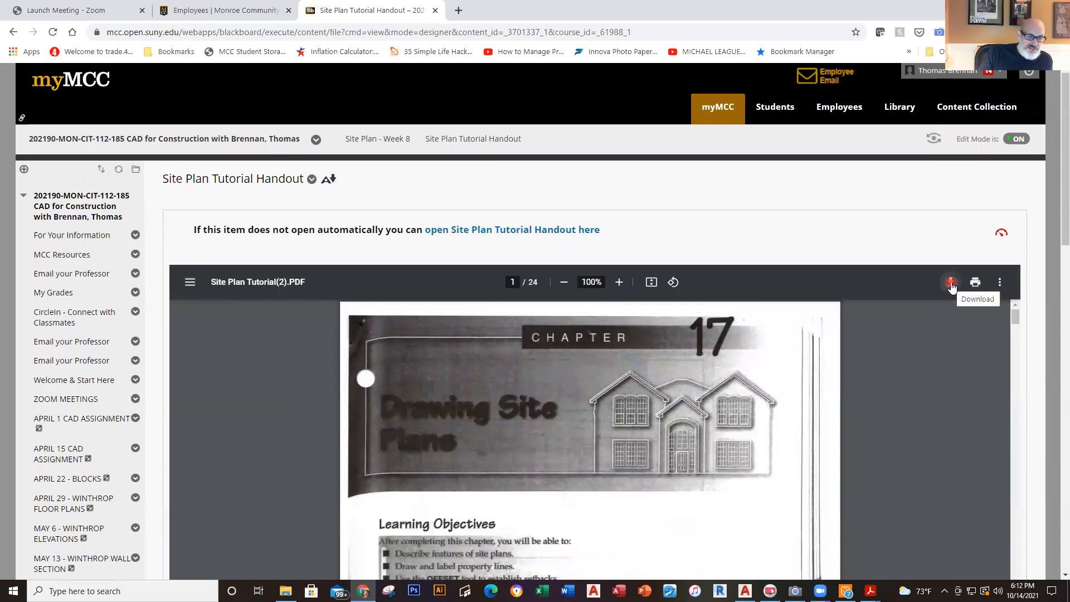
{"action": "left_click", "coordinate": [951, 283]}
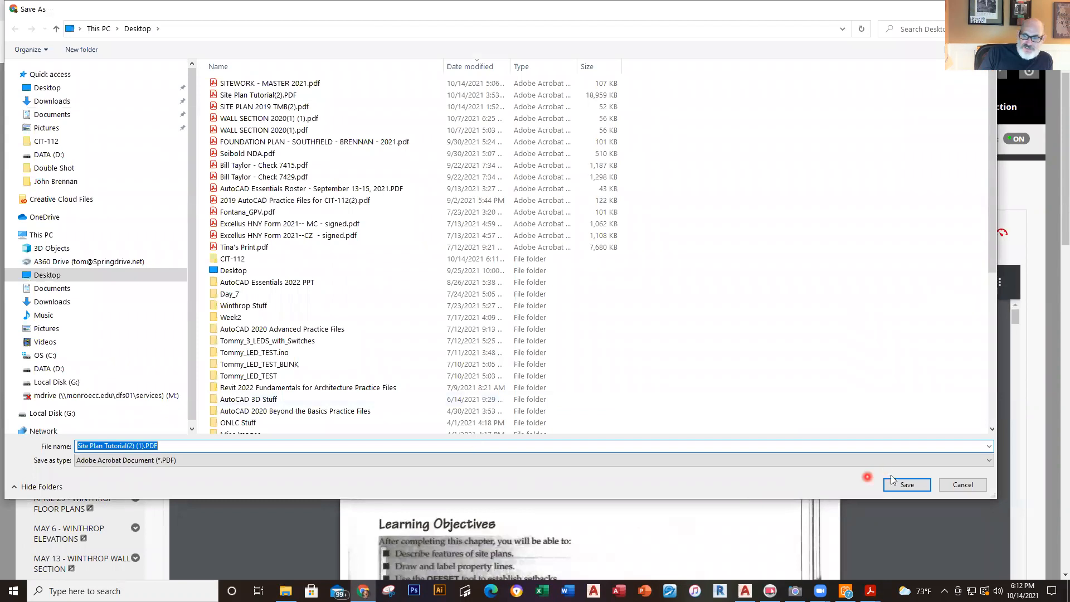
{"action": "left_click", "coordinate": [897, 482]}
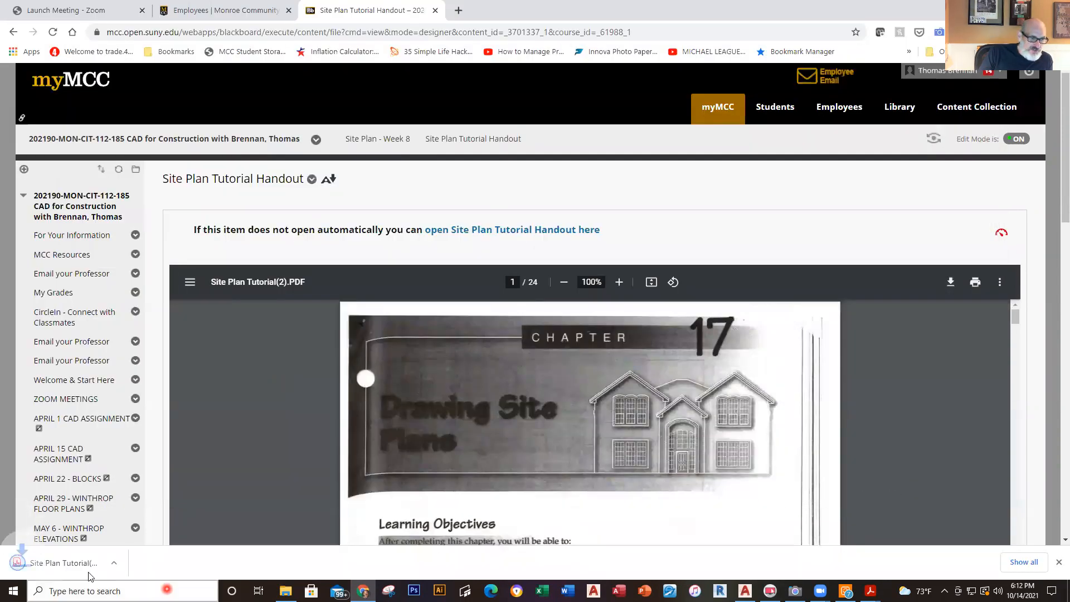
Step: Open the downloaded Site Plan Tutorial PDF and read from the chapter's learning objectives through the Drawing Property Lines section
{"action": "left_click", "coordinate": [89, 564]}
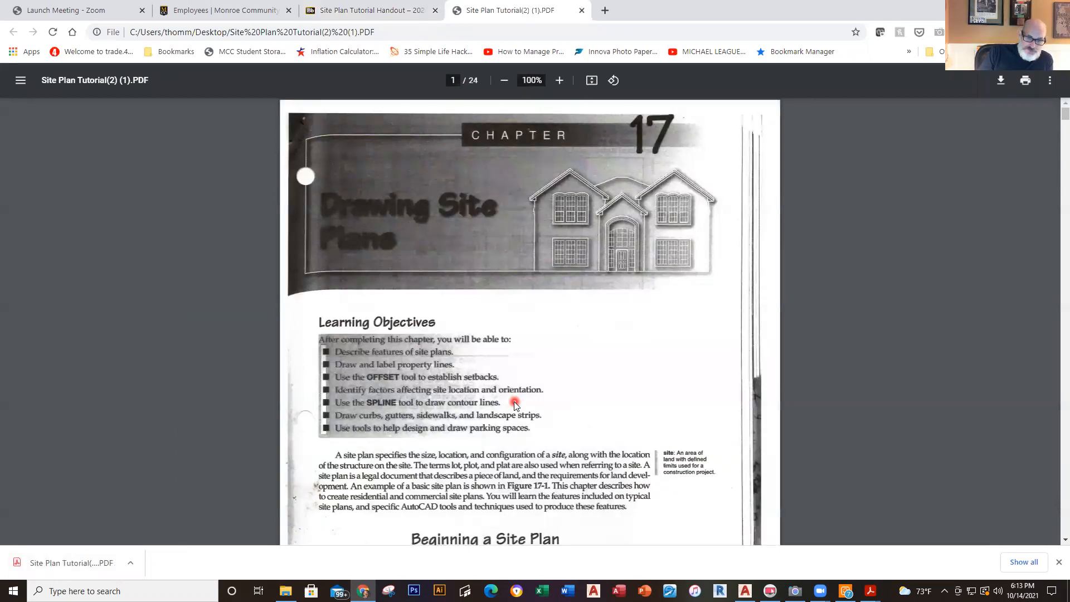
{"action": "scroll", "coordinate": [515, 405], "scroll_direction": "down", "scroll_amount": 1}
{"action": "scroll", "coordinate": [516, 405], "scroll_direction": "down", "scroll_amount": 4}
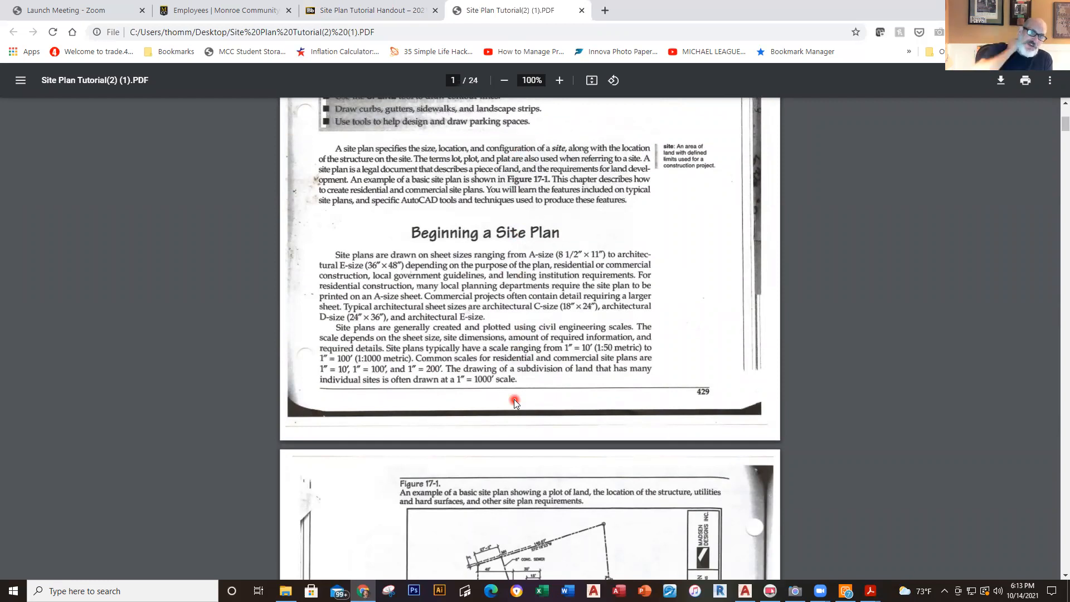
{"action": "scroll", "coordinate": [514, 403], "scroll_direction": "up", "scroll_amount": 1}
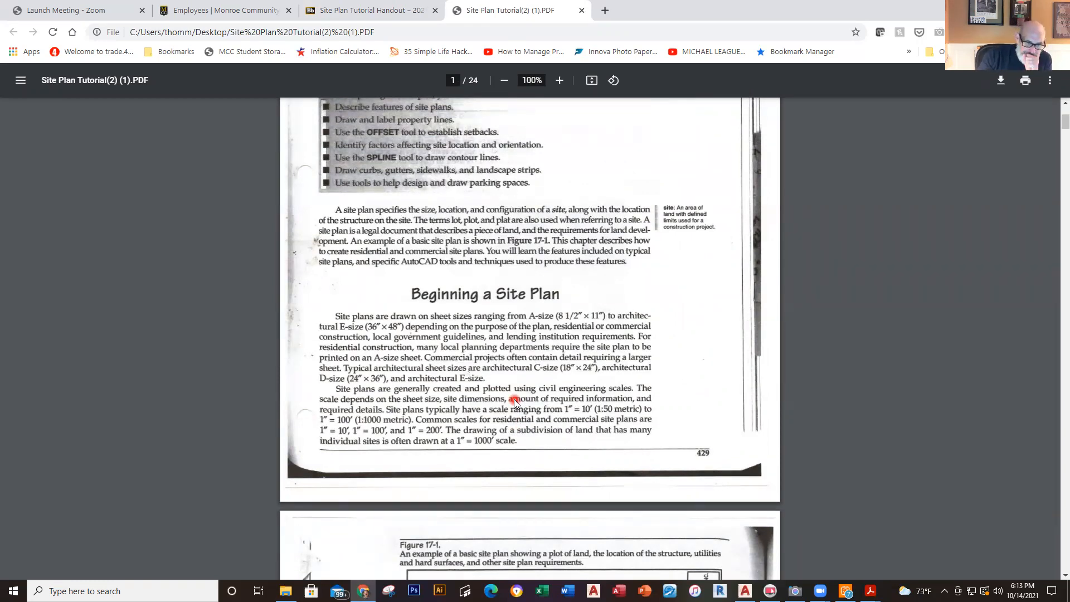
{"action": "scroll", "coordinate": [514, 401], "scroll_direction": "down", "scroll_amount": 8}
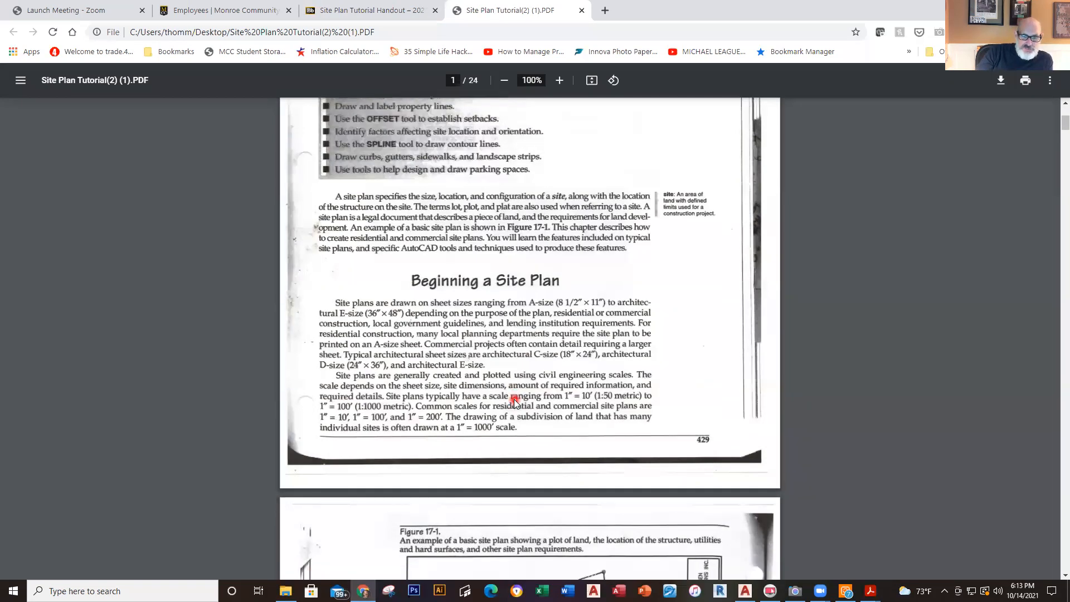
{"action": "scroll", "coordinate": [513, 401], "scroll_direction": "down", "scroll_amount": 6}
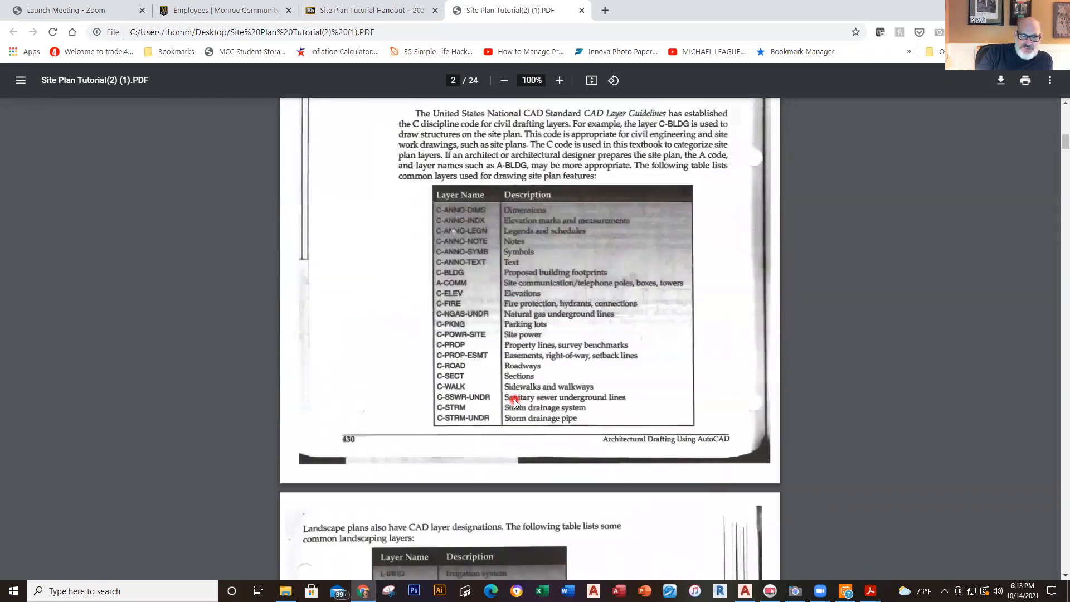
{"action": "scroll", "coordinate": [514, 401], "scroll_direction": "down", "scroll_amount": 4}
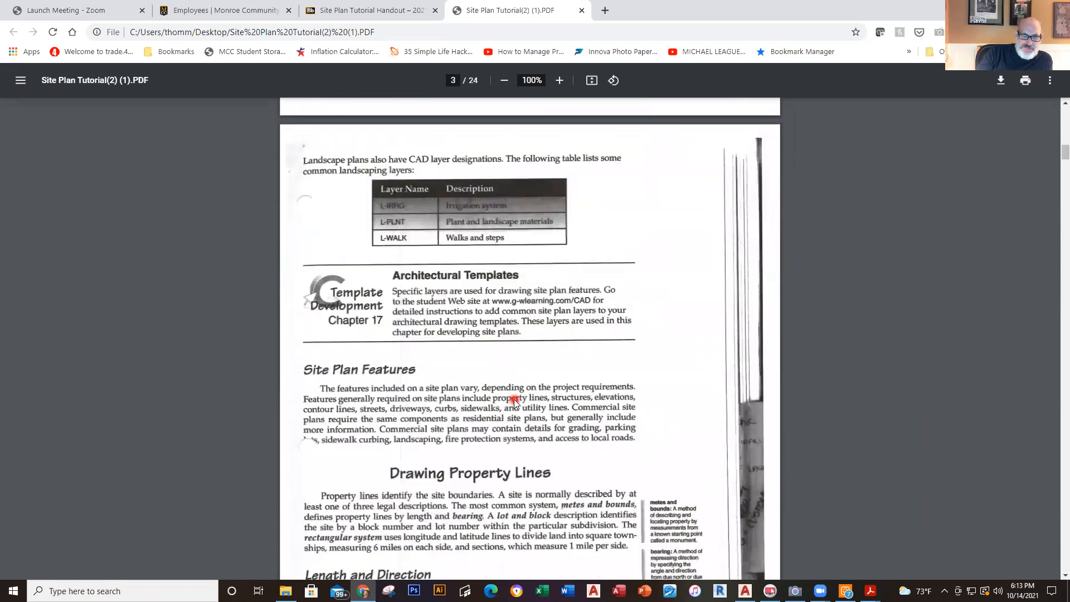
{"action": "scroll", "coordinate": [514, 401], "scroll_direction": "down", "scroll_amount": 1}
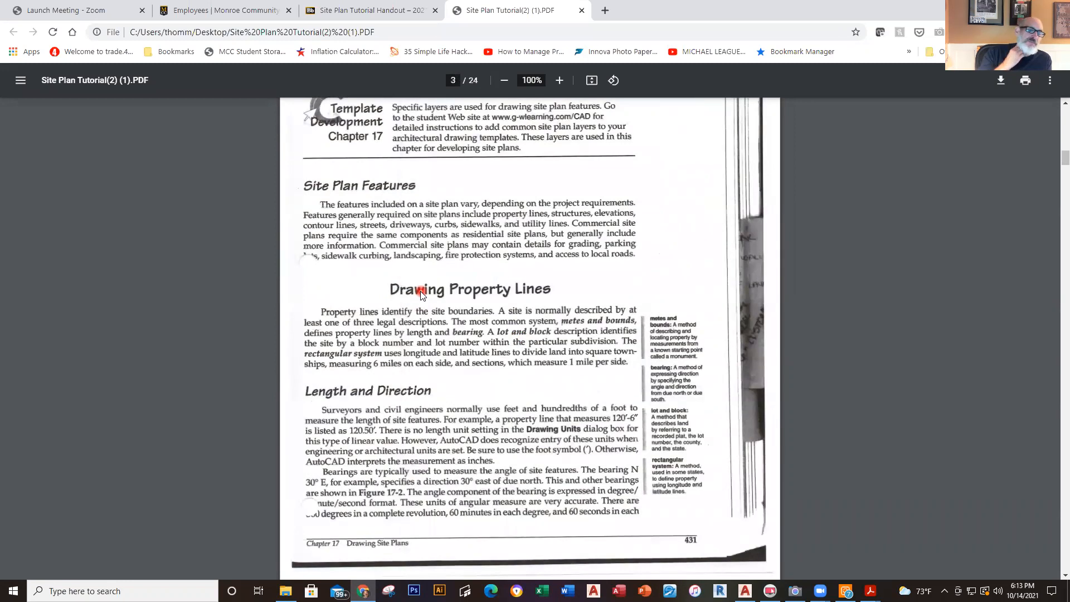
Step: Switch to the SITEWORK - BRENNAN-2 drawing in AutoCAD and highlight the C-PROP property lines by selecting objects similar to the north one
{"action": "key", "text": "alt+Tab"}
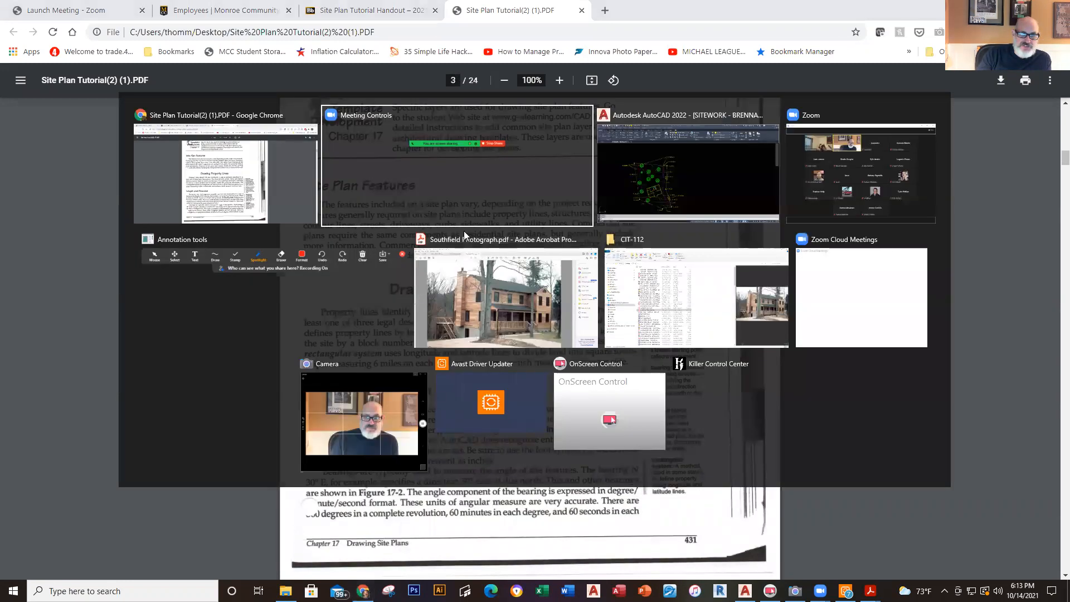
{"action": "left_click", "coordinate": [681, 160]}
{"action": "middle_click_drag", "start_coordinate": [475, 358], "coordinate": [604, 406]}
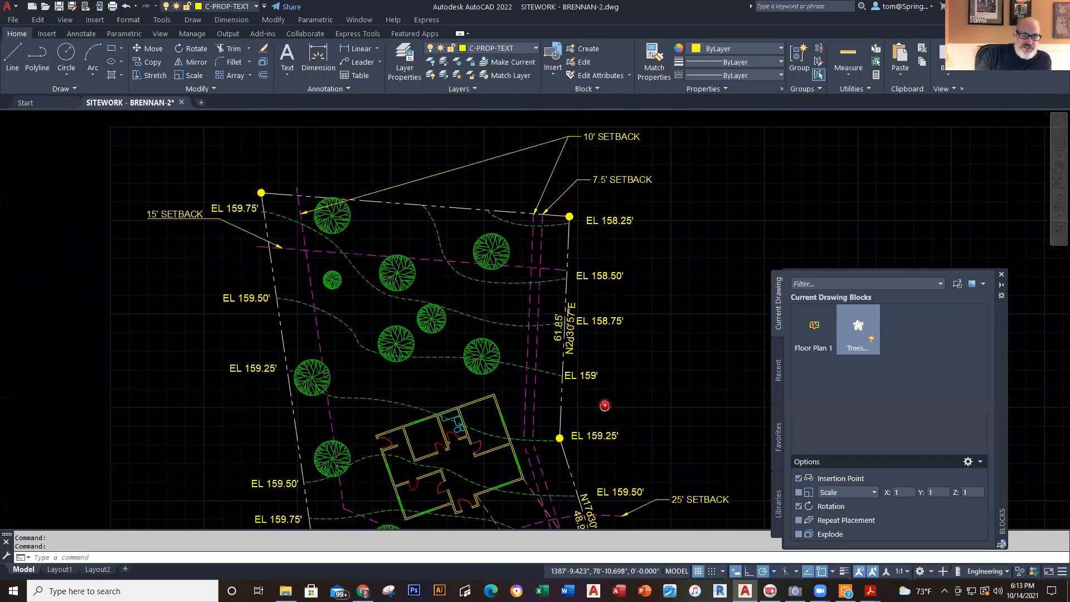
{"action": "left_click", "coordinate": [409, 206]}
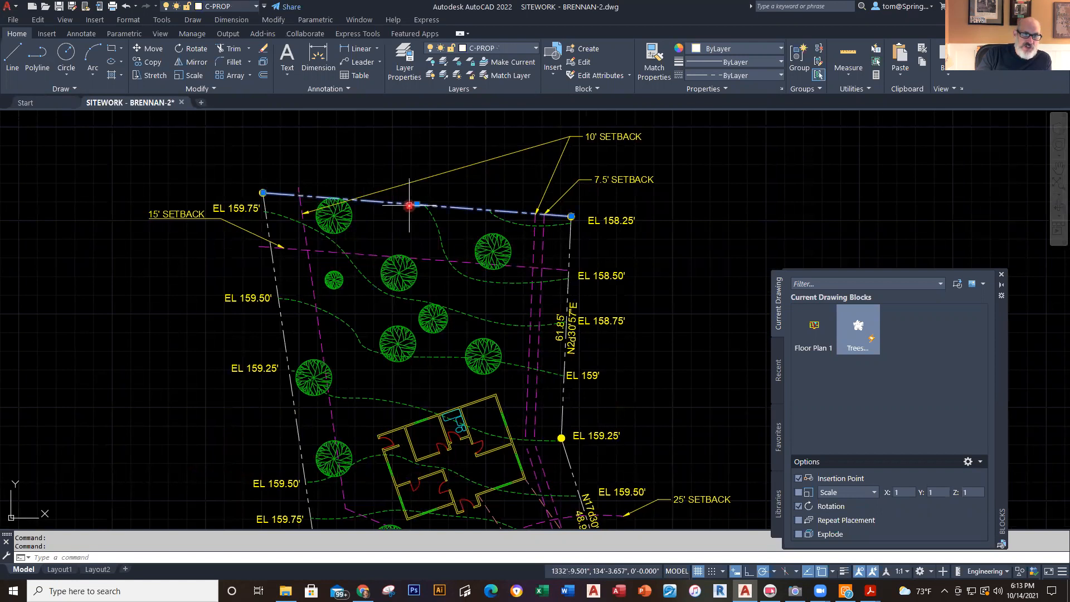
{"action": "right_click", "coordinate": [409, 205]}
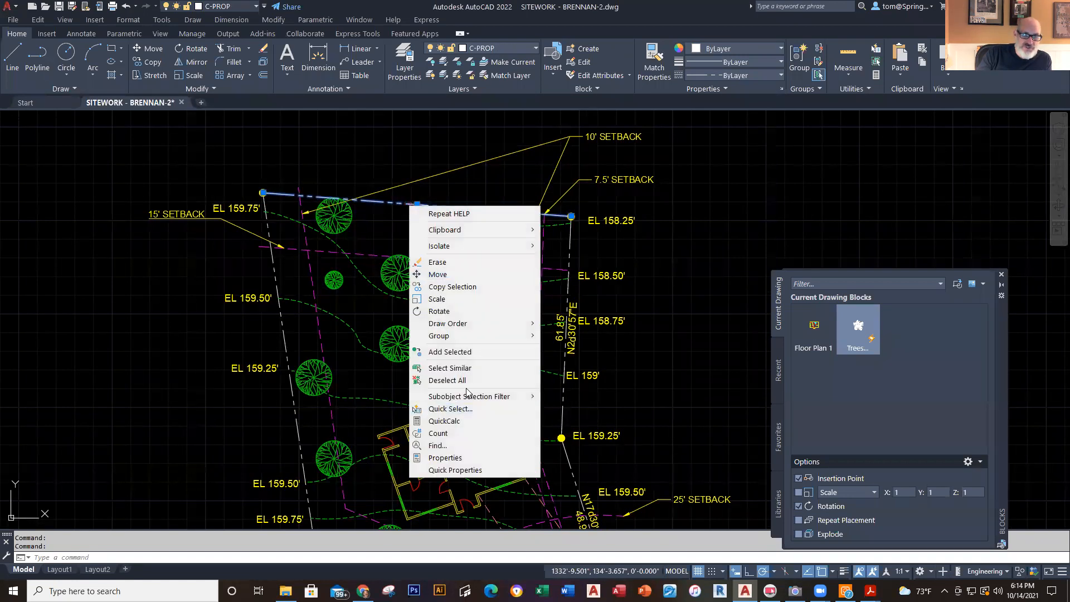
{"action": "left_click", "coordinate": [471, 367]}
{"action": "scroll", "coordinate": [649, 356], "scroll_direction": "down", "scroll_amount": 1}
{"action": "mouse_move", "coordinate": [649, 356]}
{"action": "middle_mouse_down"}
{"action": "mouse_move", "coordinate": [590, 270]}
{"action": "mouse_move", "coordinate": [585, 277]}
{"action": "middle_mouse_up"}
{"action": "scroll", "coordinate": [534, 448], "scroll_direction": "up", "scroll_amount": 3}
{"action": "scroll", "coordinate": [524, 445], "scroll_direction": "down", "scroll_amount": 4}
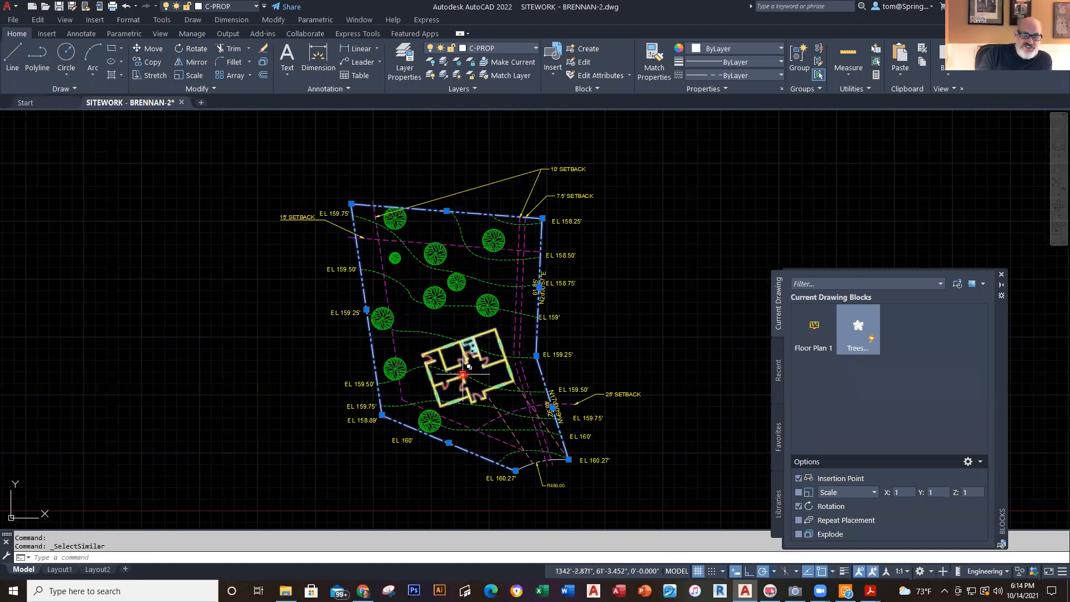
Step: Examine the house floor plan within the highlighted property boundary, the north edge of the lot and its southeast corner
{"action": "scroll", "coordinate": [454, 379], "scroll_direction": "up", "scroll_amount": 5}
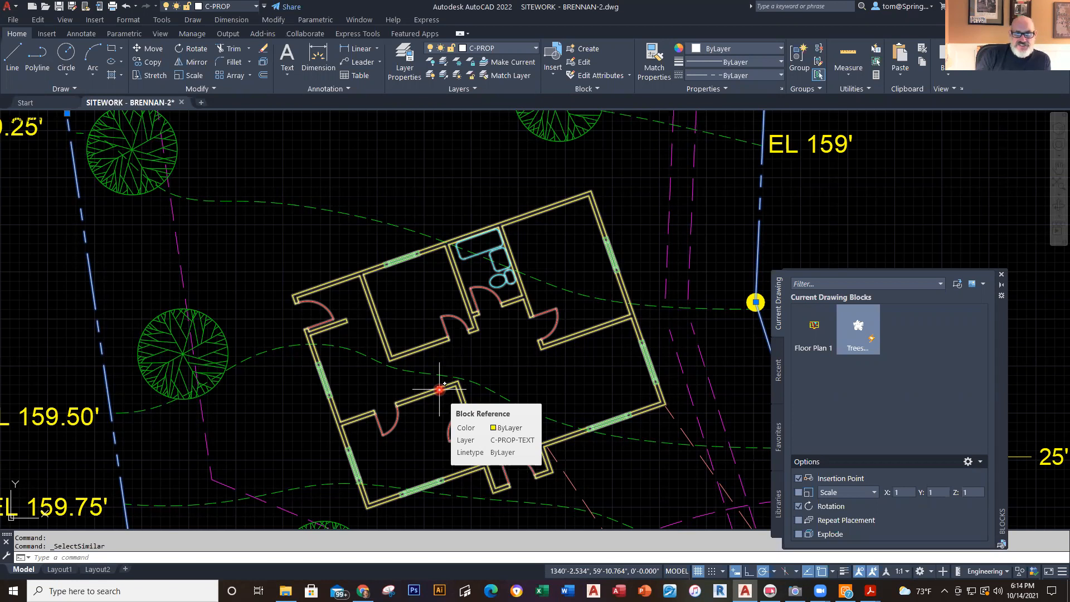
{"action": "scroll", "coordinate": [439, 389], "scroll_direction": "down", "scroll_amount": 2}
{"action": "scroll", "coordinate": [694, 266], "scroll_direction": "down", "scroll_amount": 4}
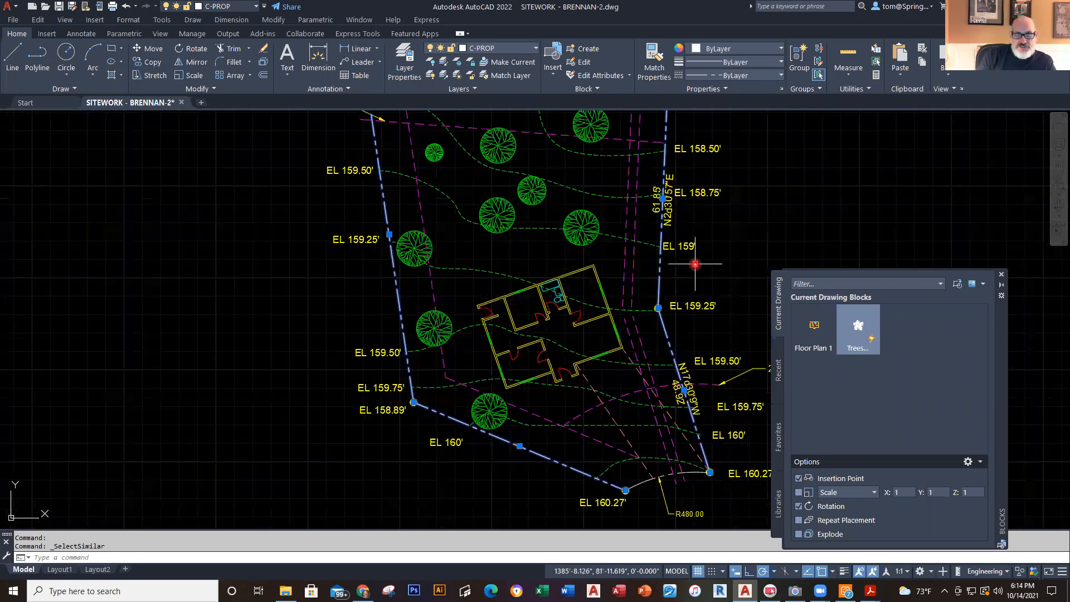
{"action": "middle_click_drag", "start_coordinate": [694, 266], "coordinate": [565, 303]}
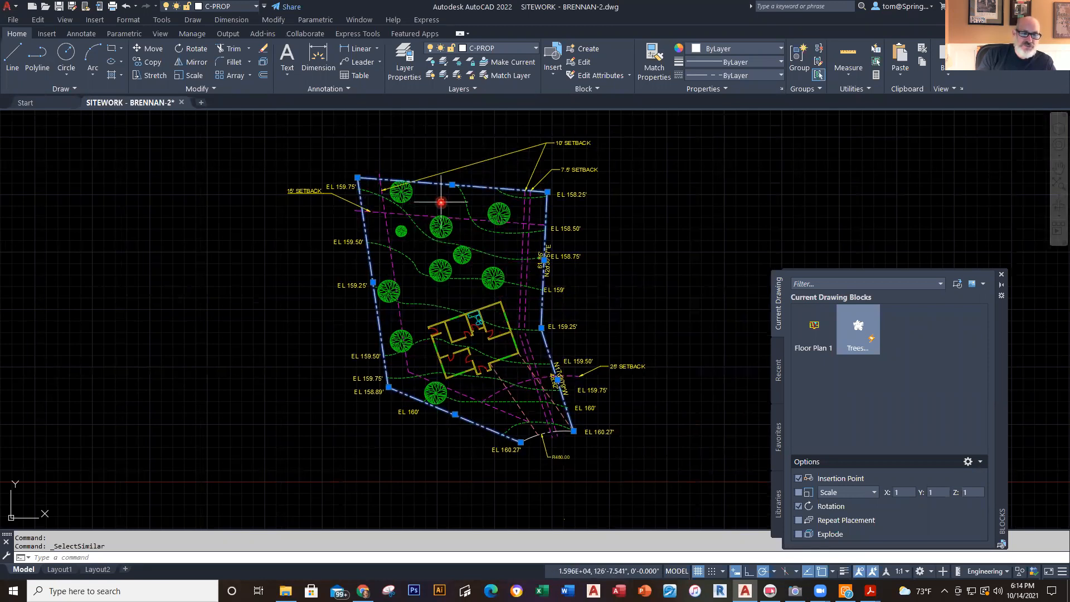
{"action": "scroll", "coordinate": [437, 197], "scroll_direction": "up", "scroll_amount": 2}
{"action": "scroll", "coordinate": [438, 196], "scroll_direction": "down", "scroll_amount": 1}
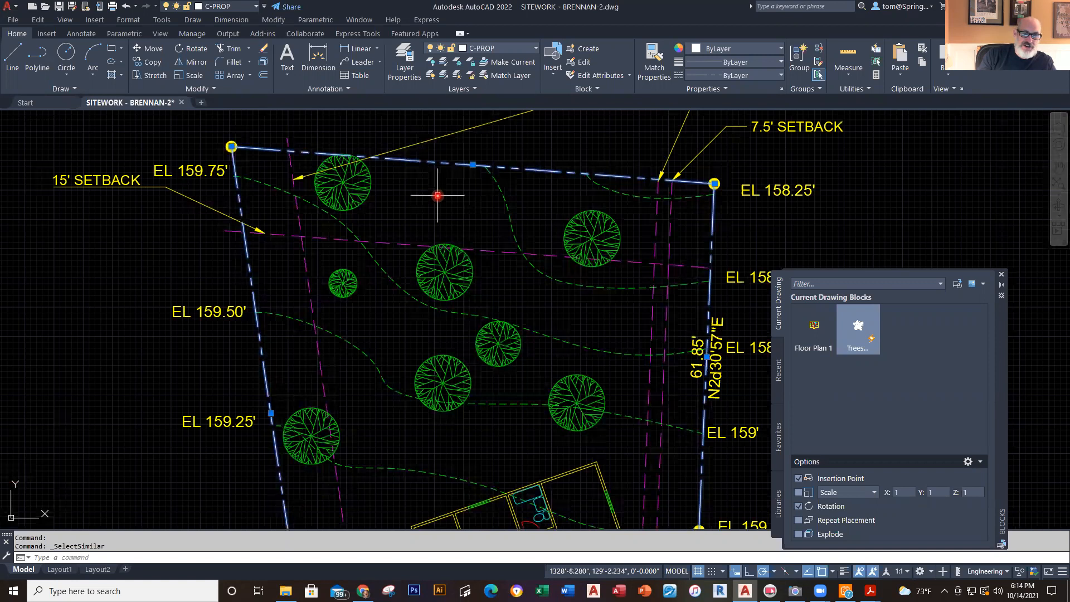
{"action": "scroll", "coordinate": [437, 194], "scroll_direction": "down", "scroll_amount": 2}
{"action": "middle_click_drag", "start_coordinate": [437, 194], "coordinate": [358, 192]}
{"action": "scroll", "coordinate": [489, 473], "scroll_direction": "up", "scroll_amount": 4}
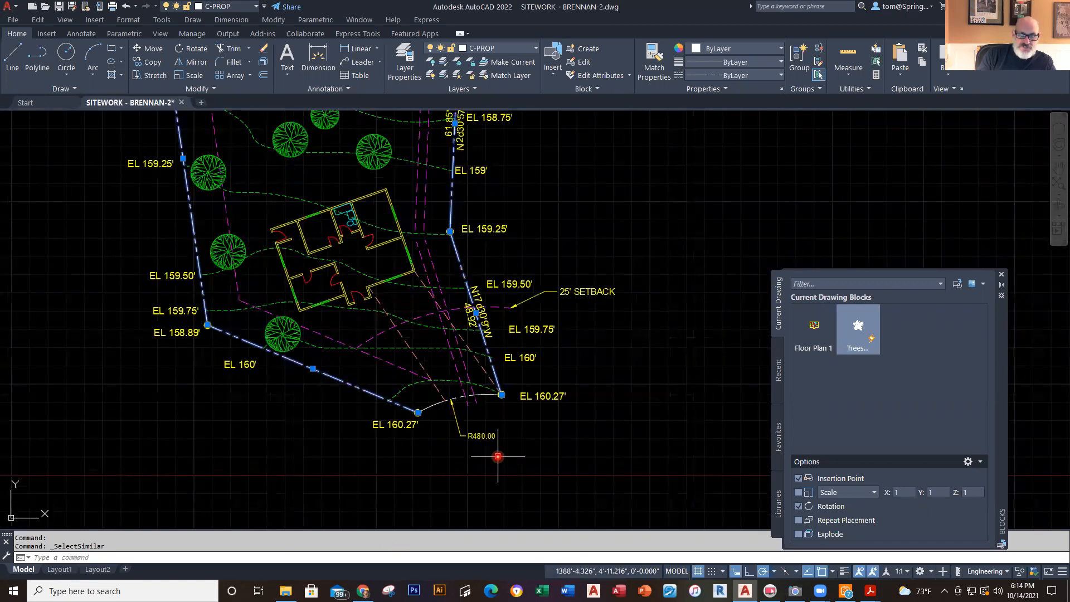
{"action": "middle_click_drag", "start_coordinate": [512, 417], "coordinate": [543, 543]}
{"action": "scroll", "coordinate": [537, 482], "scroll_direction": "up", "scroll_amount": 2}
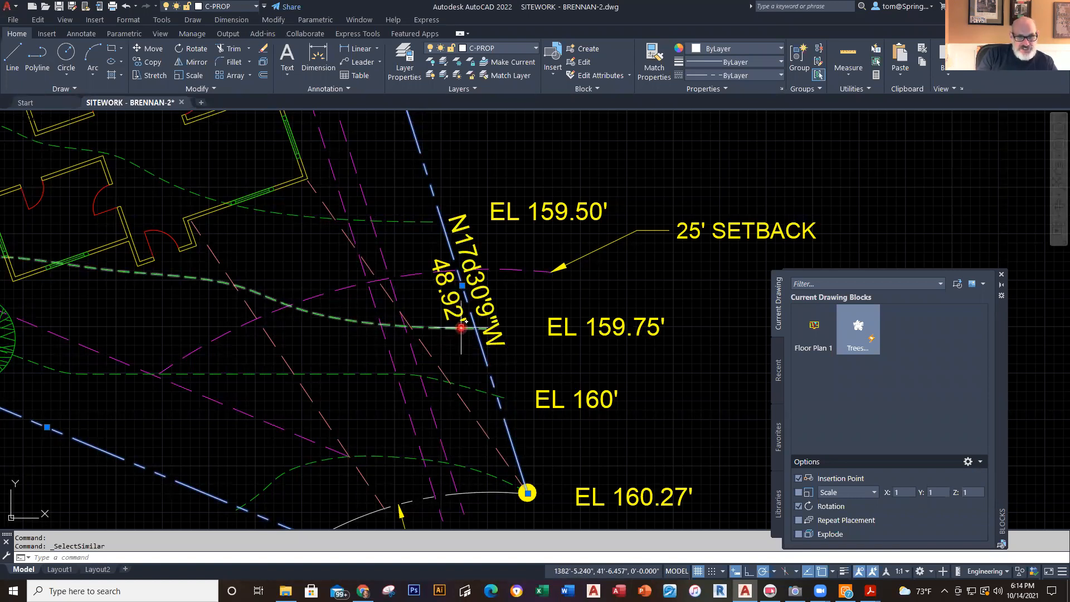
Step: Clear the property line selection and examine the bearing and distance label on the southeast property line near the 25' setback
{"action": "key", "text": "Escape"}
{"action": "scroll", "coordinate": [457, 315], "scroll_direction": "up", "scroll_amount": 2}
{"action": "scroll", "coordinate": [457, 350], "scroll_direction": "up", "scroll_amount": 2}
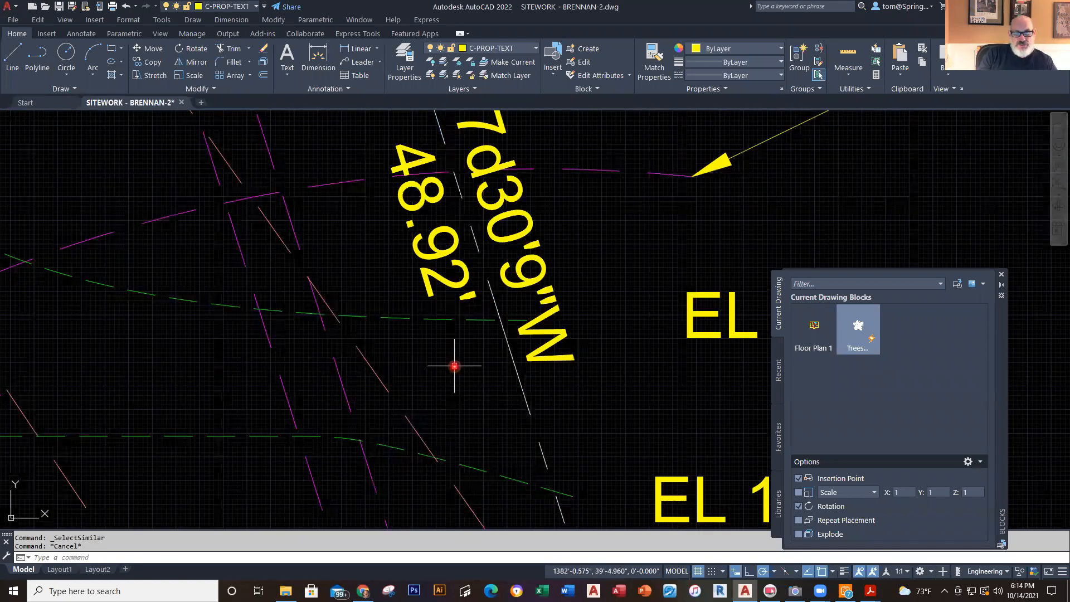
{"action": "middle_click_drag", "start_coordinate": [454, 366], "coordinate": [489, 414]}
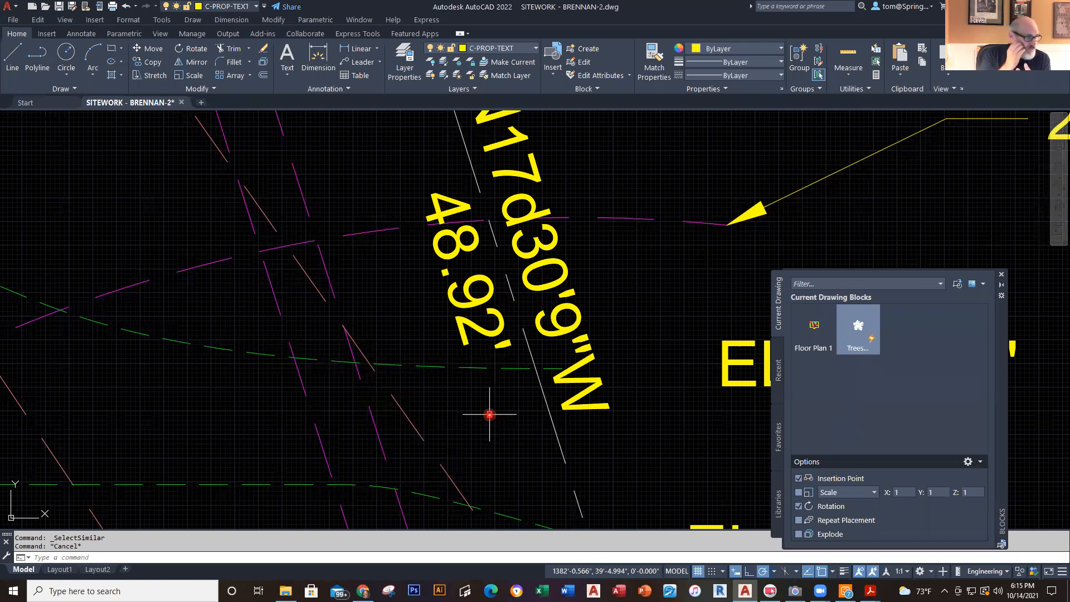
{"action": "scroll", "coordinate": [489, 415], "scroll_direction": "down", "scroll_amount": 2}
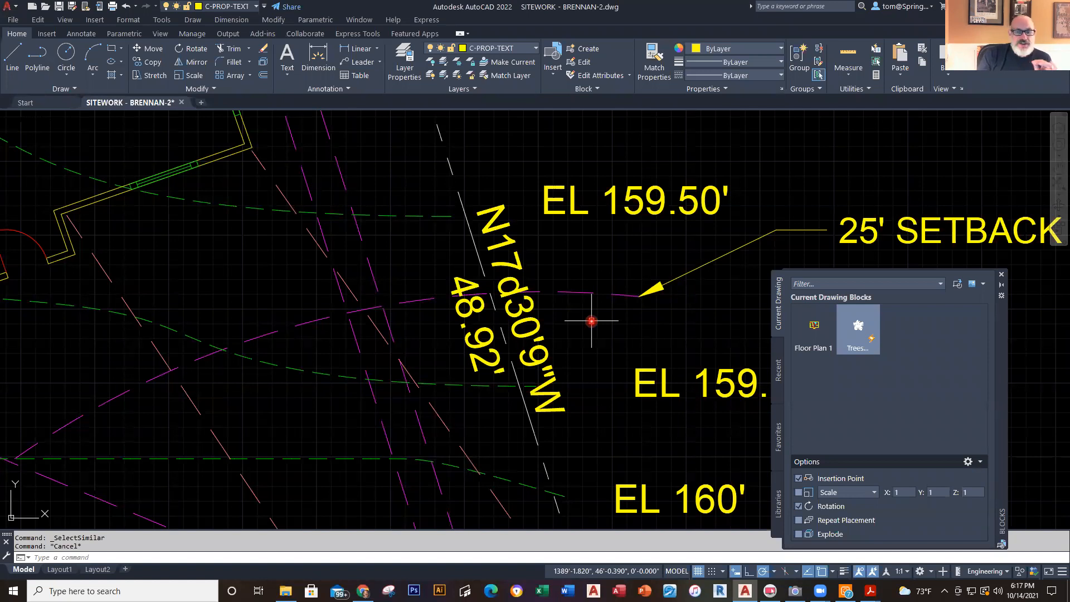
{"action": "mouse_move", "coordinate": [528, 316]}
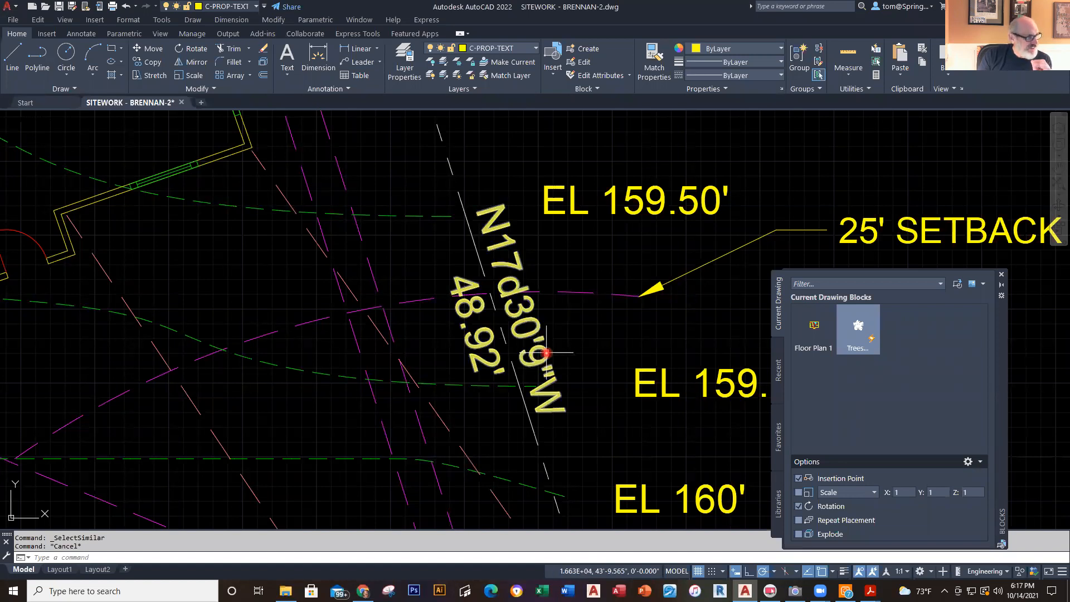
{"action": "scroll", "coordinate": [547, 353], "scroll_direction": "down", "scroll_amount": 4}
{"action": "middle_click_drag", "start_coordinate": [558, 354], "coordinate": [477, 370]}
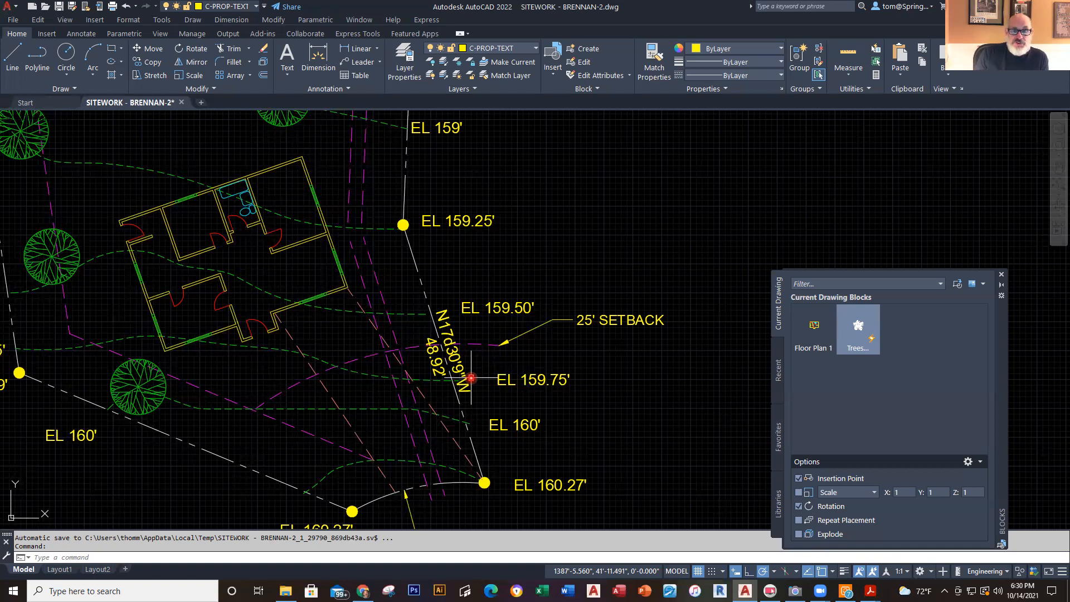
Step: Review the bearing and distance labels on the two property lines along the lot's east side, from south to north
{"action": "left_click", "coordinate": [590, 63]}
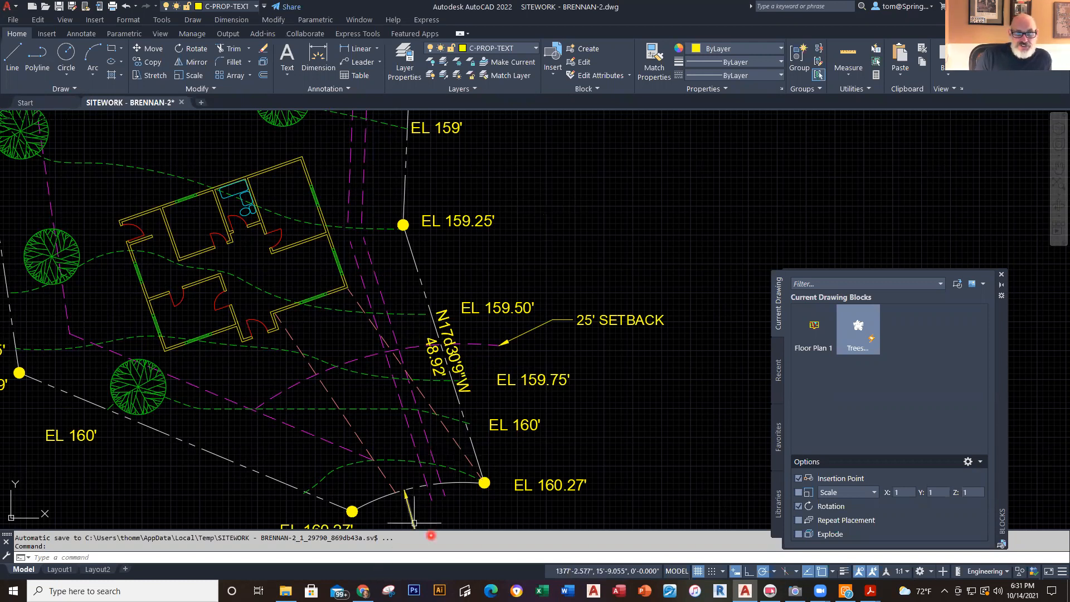
{"action": "scroll", "coordinate": [476, 438], "scroll_direction": "up", "scroll_amount": 2}
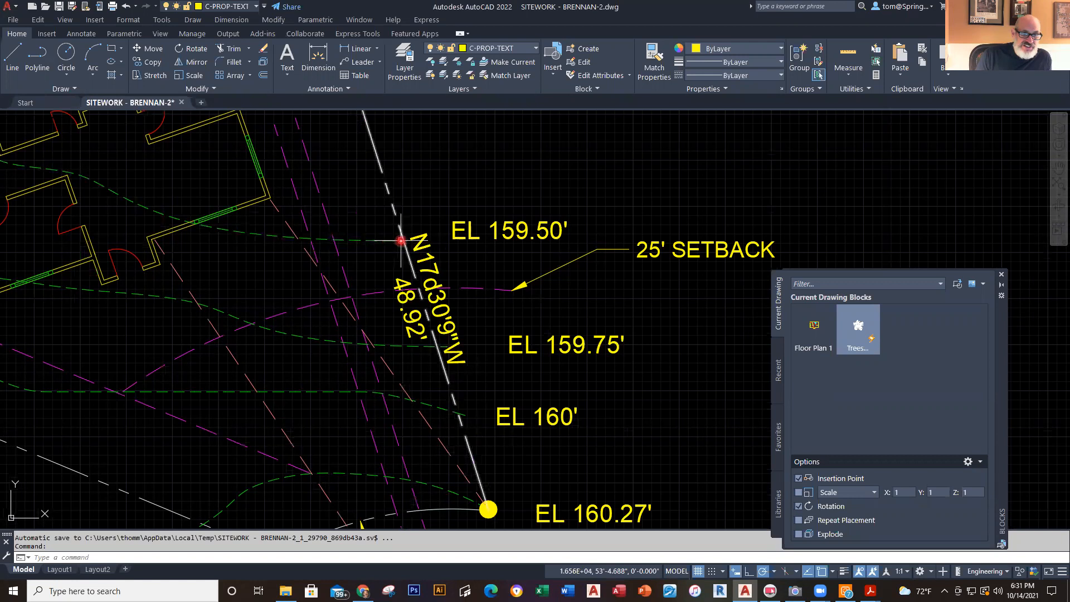
{"action": "mouse_move", "coordinate": [401, 241]}
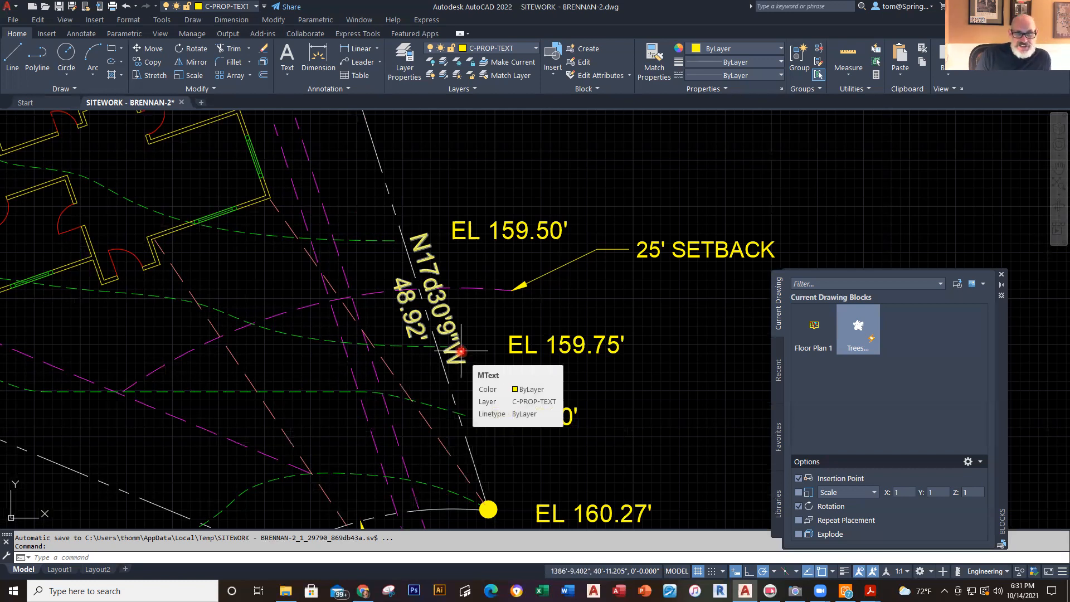
{"action": "scroll", "coordinate": [494, 336], "scroll_direction": "down", "scroll_amount": 2}
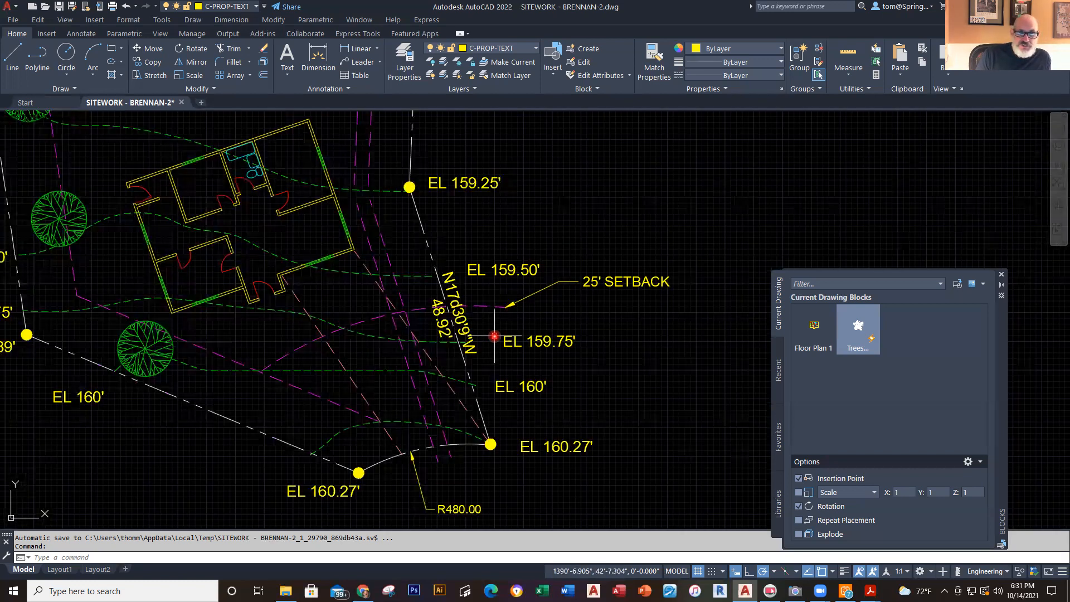
{"action": "scroll", "coordinate": [494, 336], "scroll_direction": "down", "scroll_amount": 3}
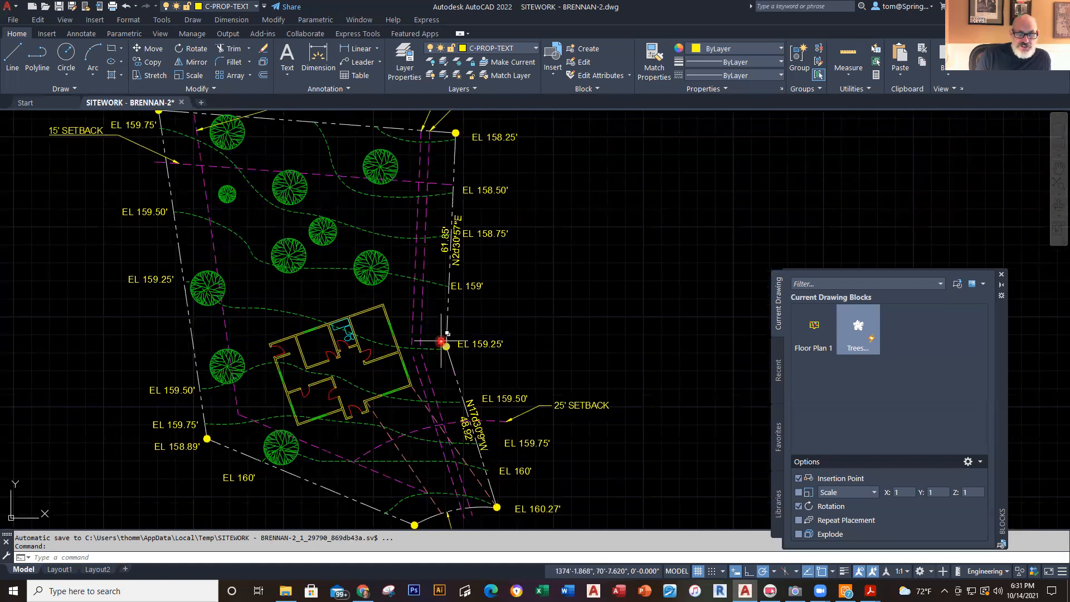
{"action": "middle_click_drag", "start_coordinate": [481, 305], "coordinate": [487, 359]}
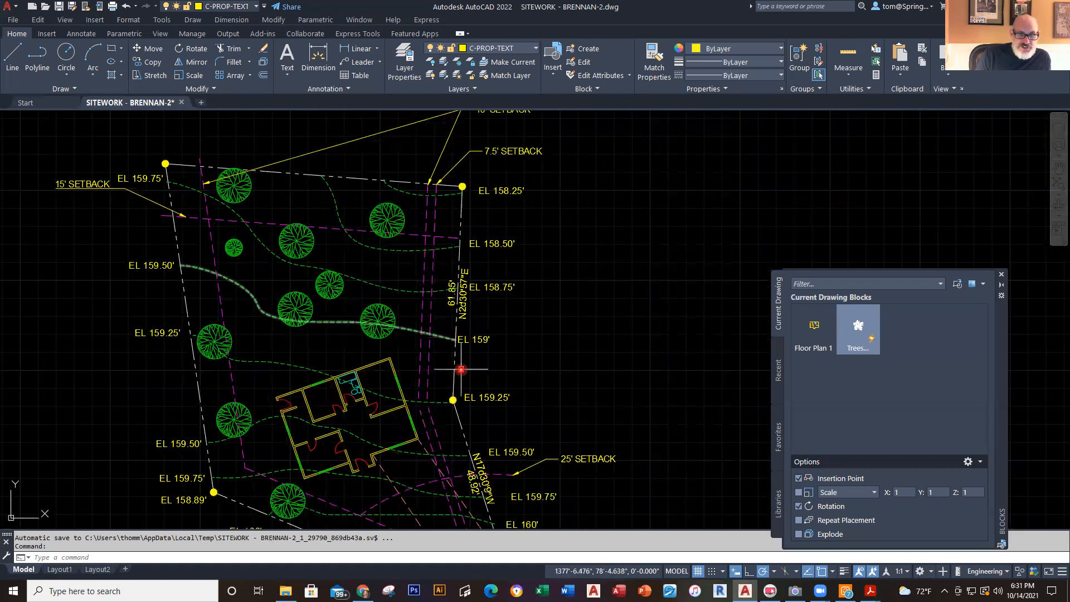
{"action": "scroll", "coordinate": [456, 304], "scroll_direction": "up", "scroll_amount": 4}
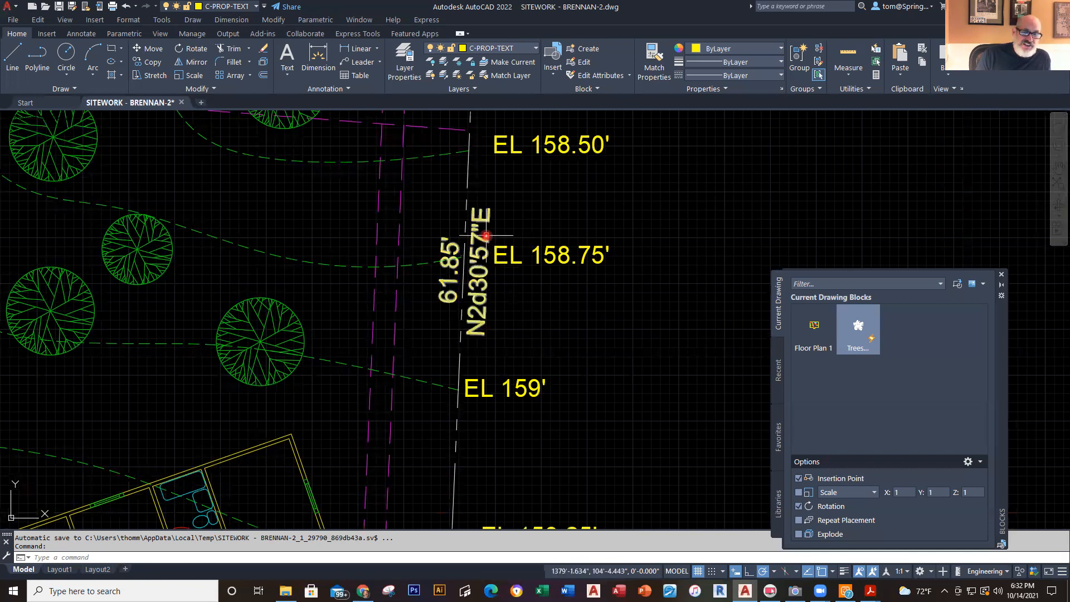
{"action": "scroll", "coordinate": [540, 306], "scroll_direction": "down", "scroll_amount": 6}
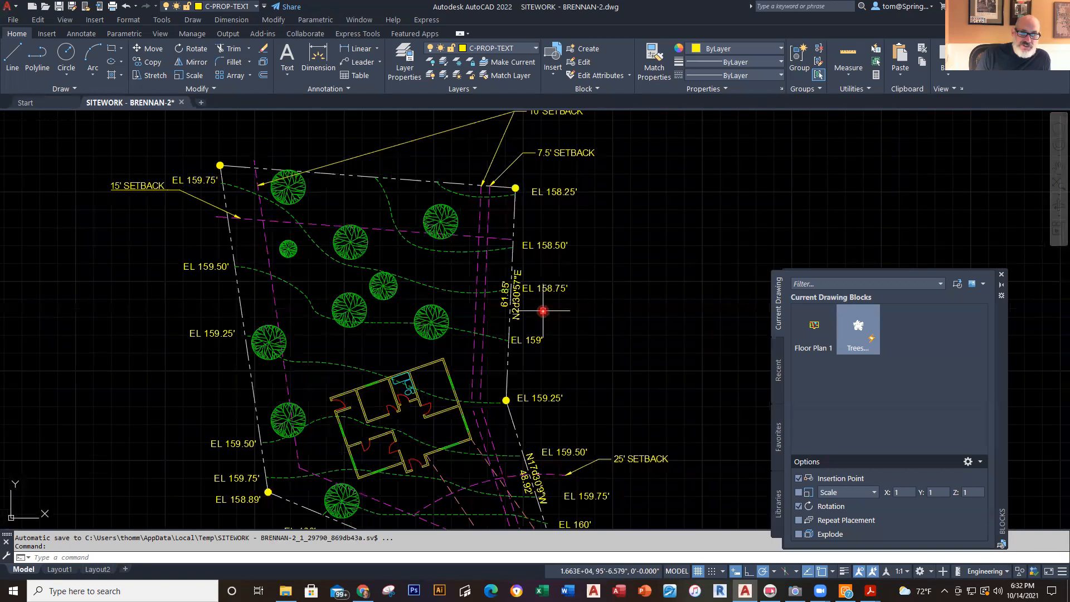
Step: Examine the unlabelled north property line and its nearby setbacks in relation to the whole site plan
{"action": "middle_click_drag", "start_coordinate": [554, 358], "coordinate": [610, 477]}
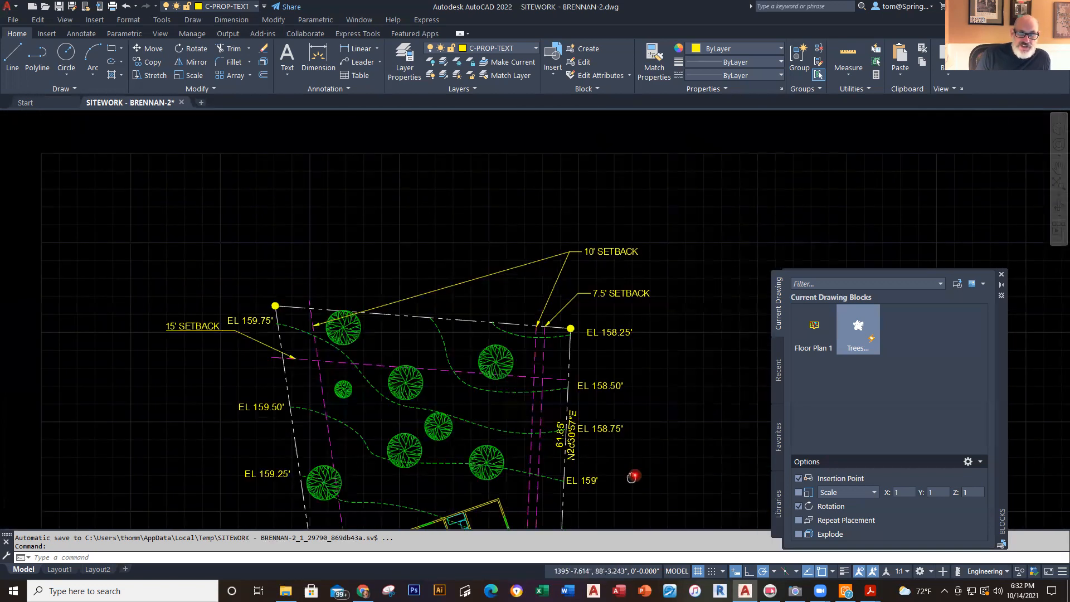
{"action": "scroll", "coordinate": [445, 326], "scroll_direction": "up", "scroll_amount": 2}
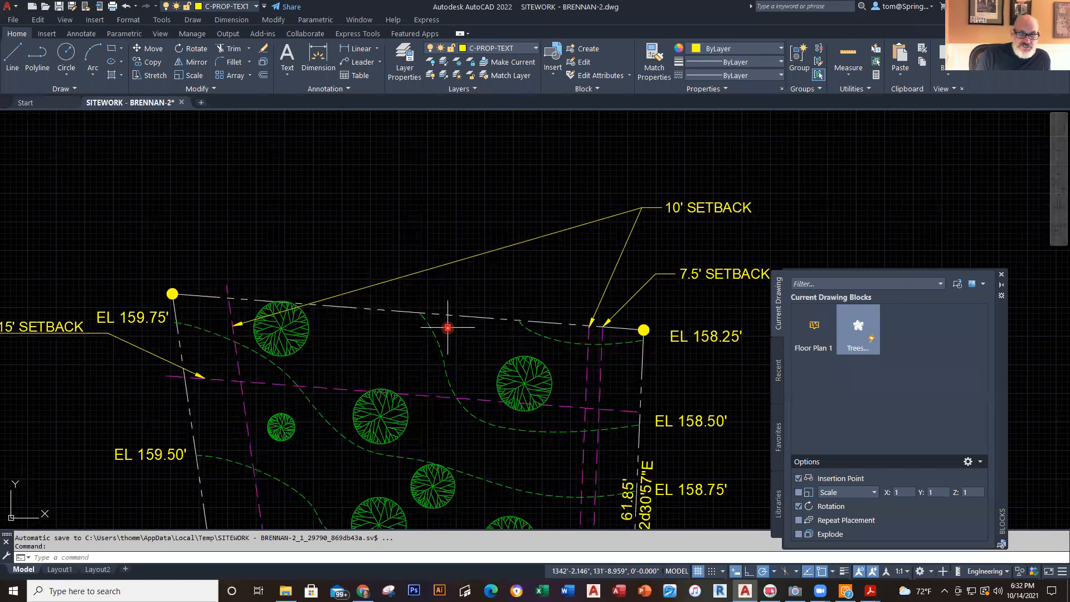
{"action": "scroll", "coordinate": [447, 328], "scroll_direction": "down", "scroll_amount": 2}
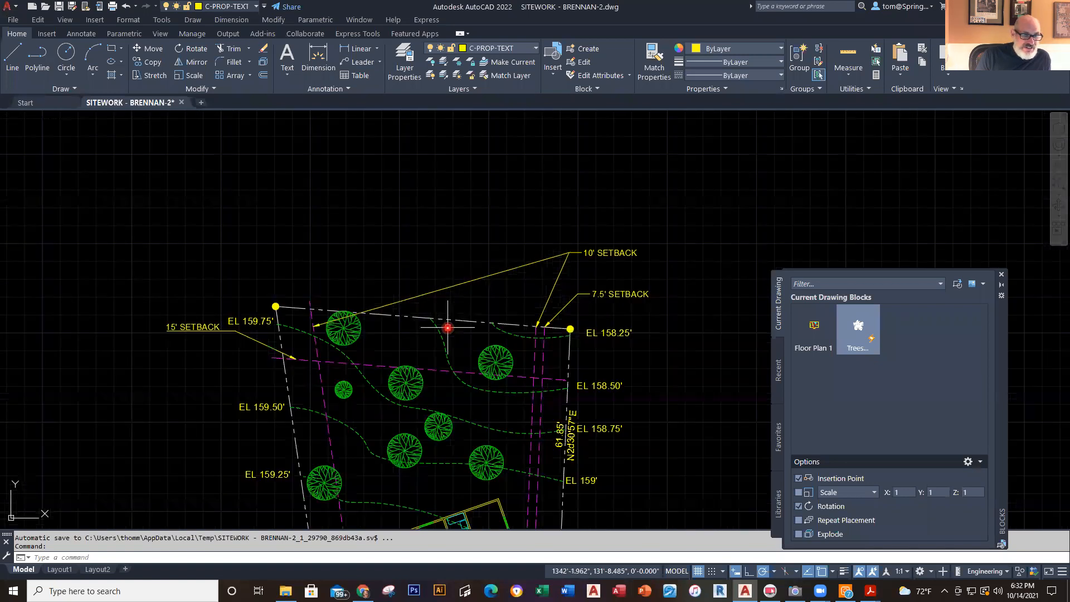
{"action": "scroll", "coordinate": [447, 327], "scroll_direction": "down", "scroll_amount": 2}
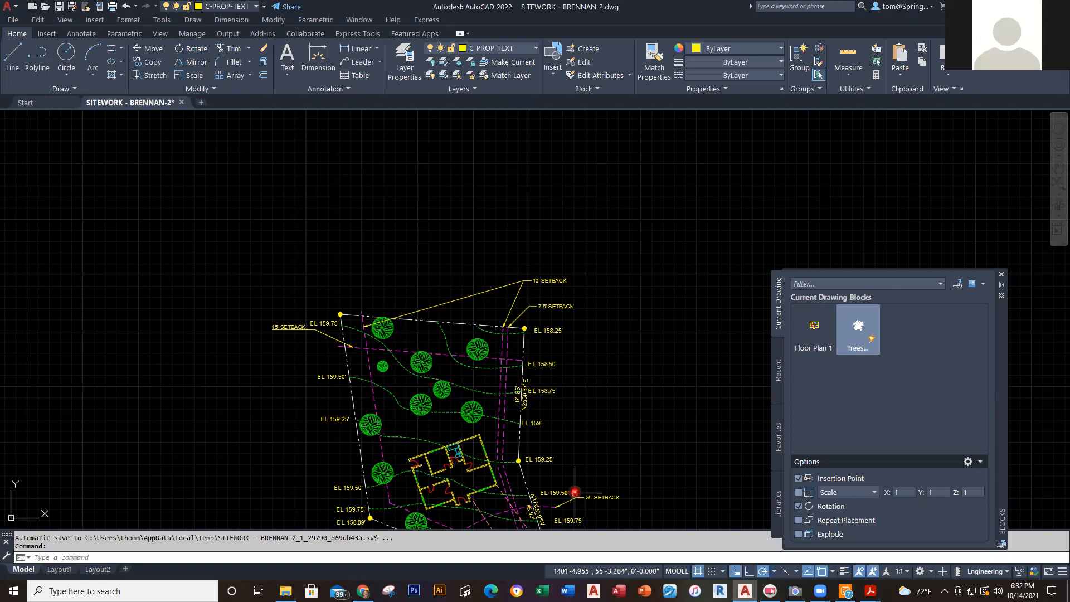
Step: Examine the missing bearing and distance along the north property line, comparing it with the labelled east side and the full lot
{"action": "middle_click_drag", "start_coordinate": [601, 394], "coordinate": [616, 335]}
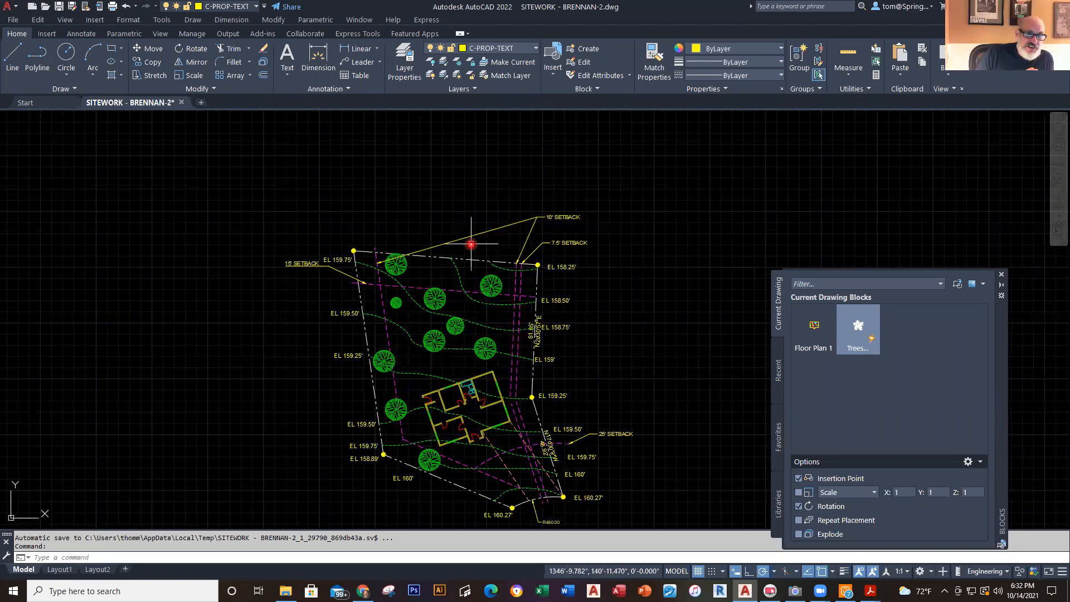
{"action": "scroll", "coordinate": [460, 274], "scroll_direction": "up", "scroll_amount": 4}
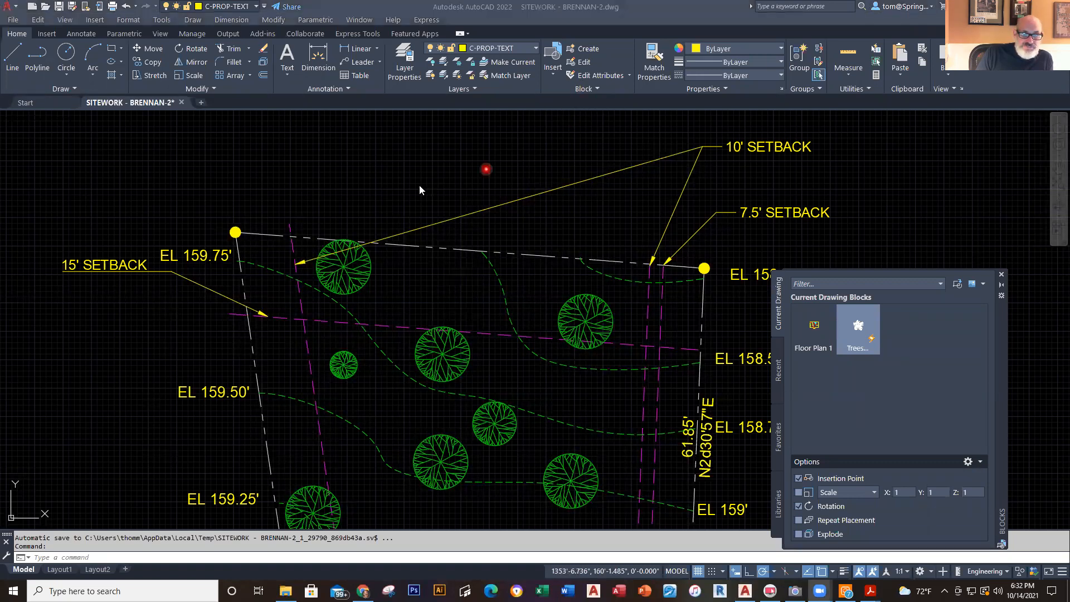
{"action": "left_click", "coordinate": [386, 185]}
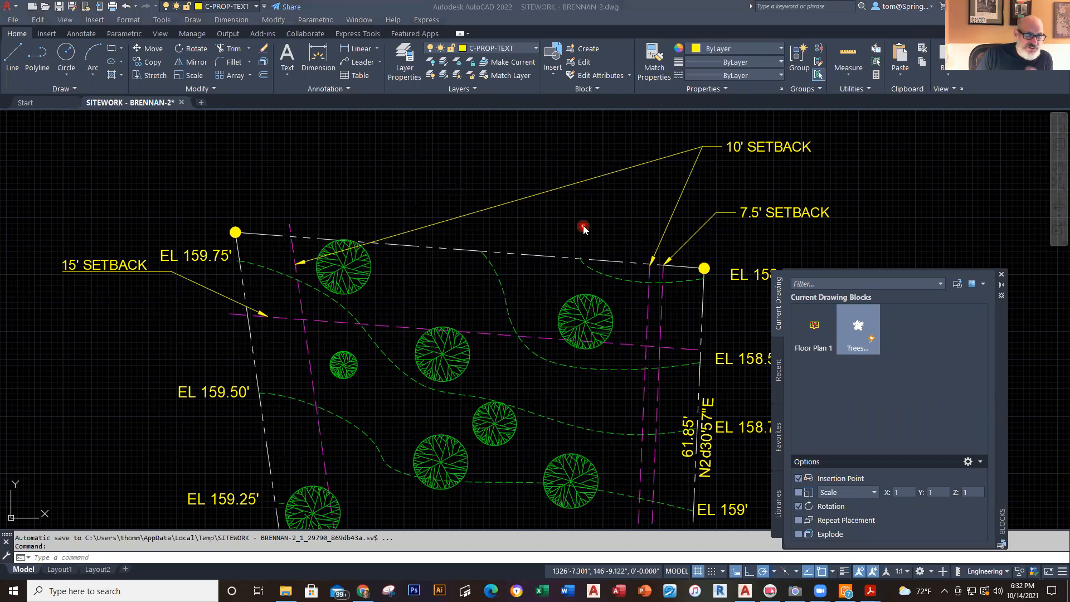
{"action": "scroll", "coordinate": [583, 229], "scroll_direction": "down", "scroll_amount": 4}
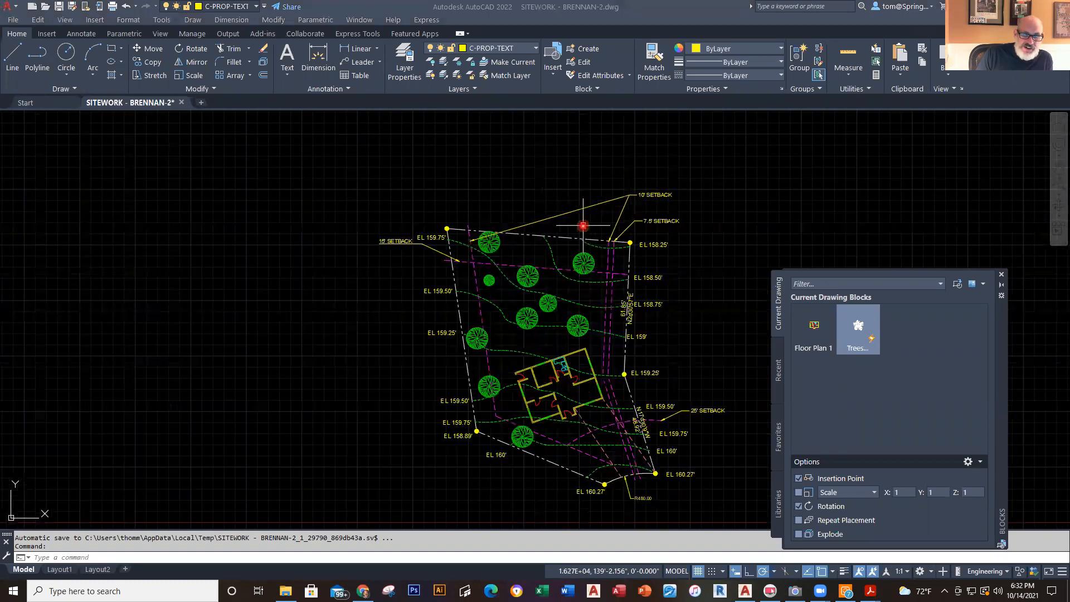
{"action": "middle_click_drag", "start_coordinate": [544, 269], "coordinate": [480, 251]}
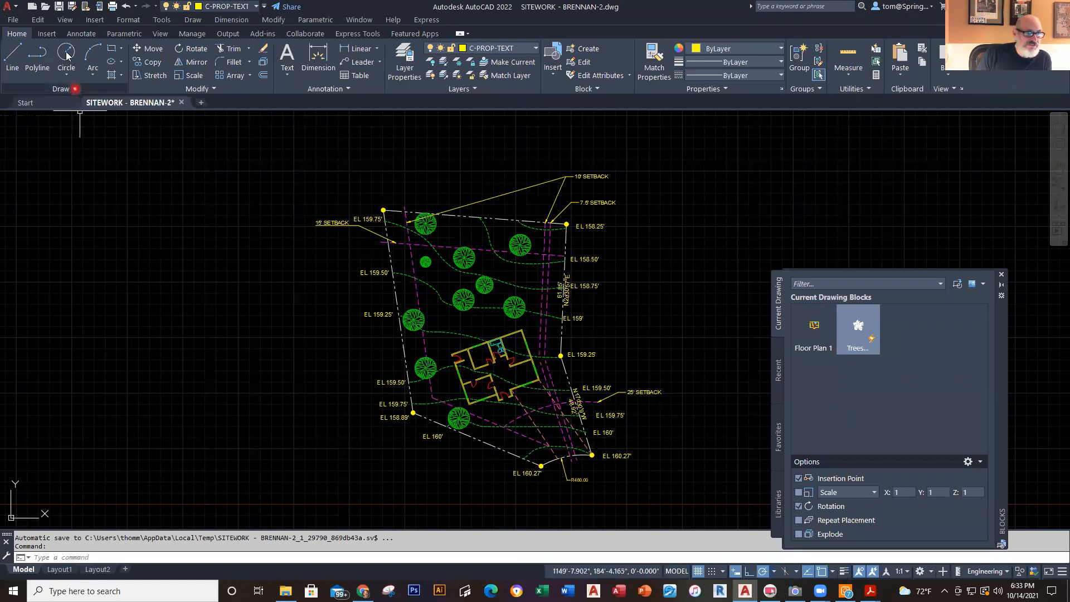
{"action": "left_click", "coordinate": [98, 103]}
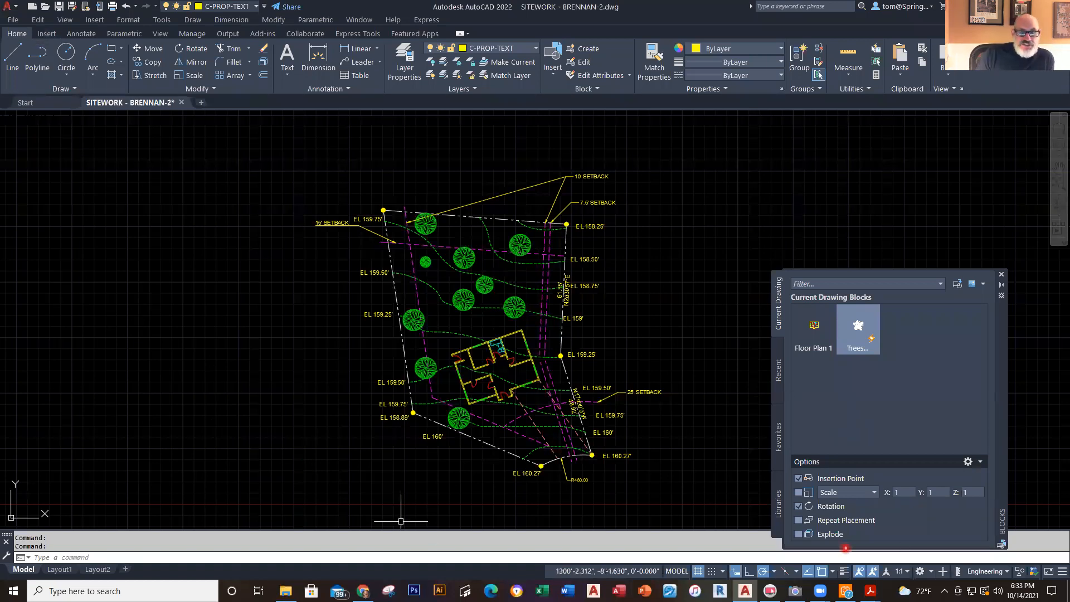
{"action": "scroll", "coordinate": [484, 234], "scroll_direction": "up", "scroll_amount": 4}
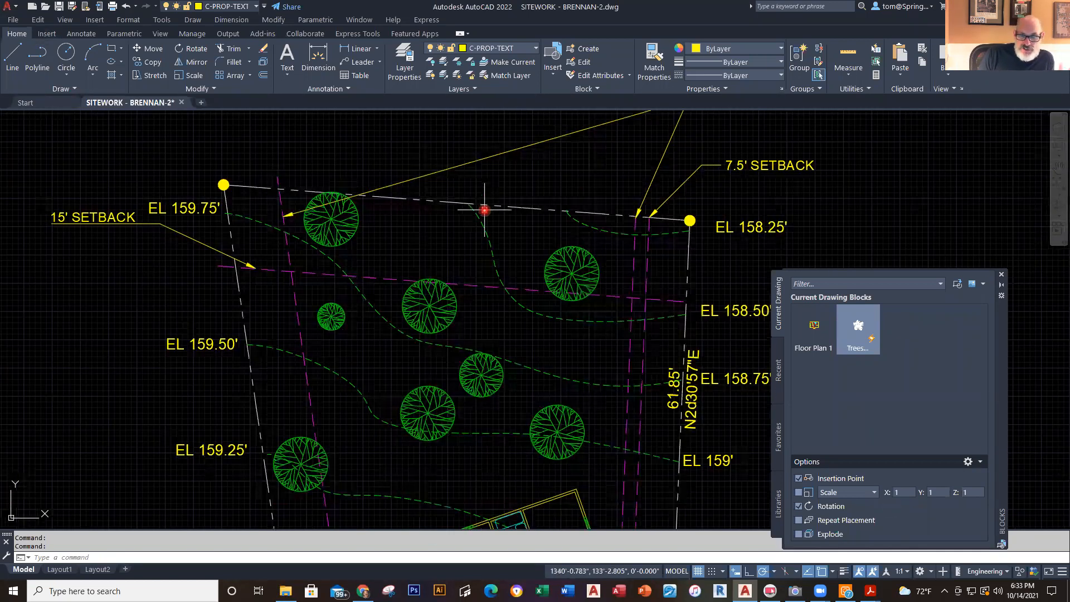
{"action": "scroll", "coordinate": [677, 436], "scroll_direction": "down", "scroll_amount": 4}
{"action": "middle_click_drag", "start_coordinate": [677, 436], "coordinate": [536, 303]}
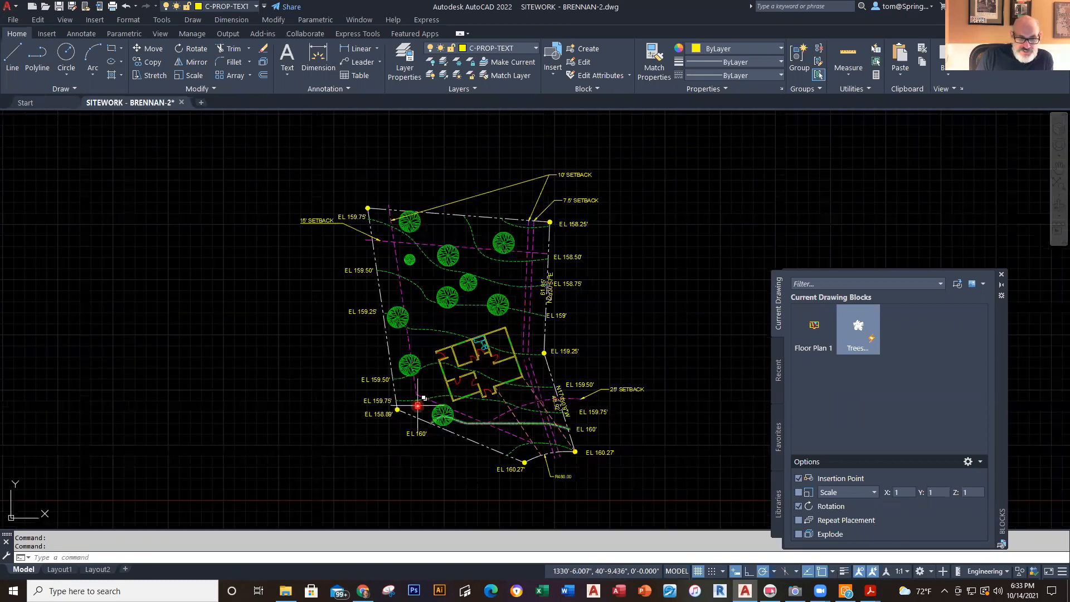
Step: Copy the 61.85' bearing and distance label from the east property line to the open area above the north property line
{"action": "scroll", "coordinate": [416, 405], "scroll_direction": "up", "scroll_amount": 2}
{"action": "middle_click_drag", "start_coordinate": [480, 395], "coordinate": [388, 519]}
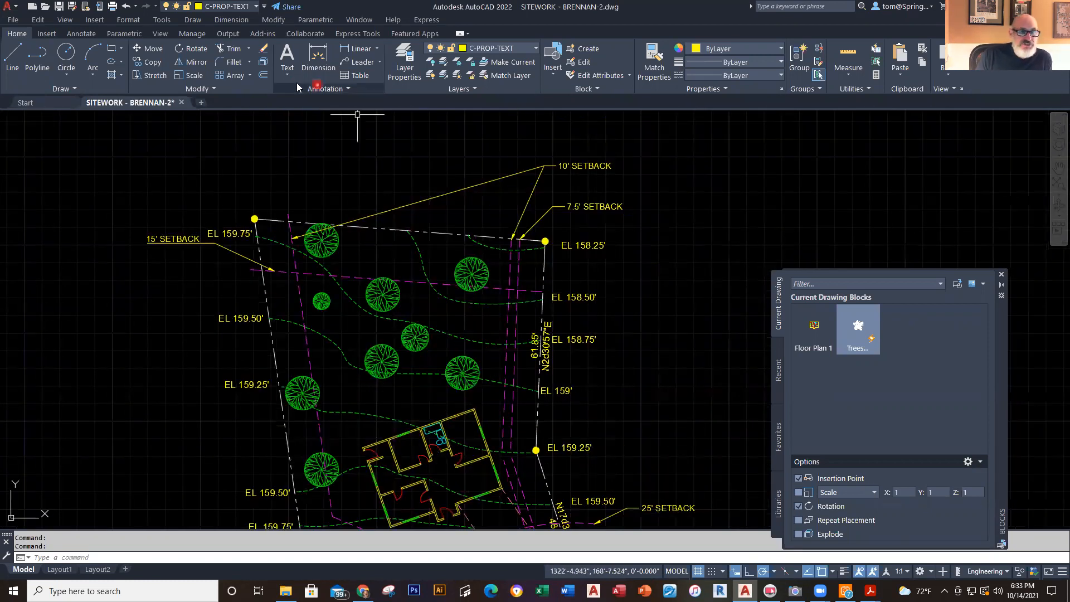
{"action": "left_click", "coordinate": [150, 60]}
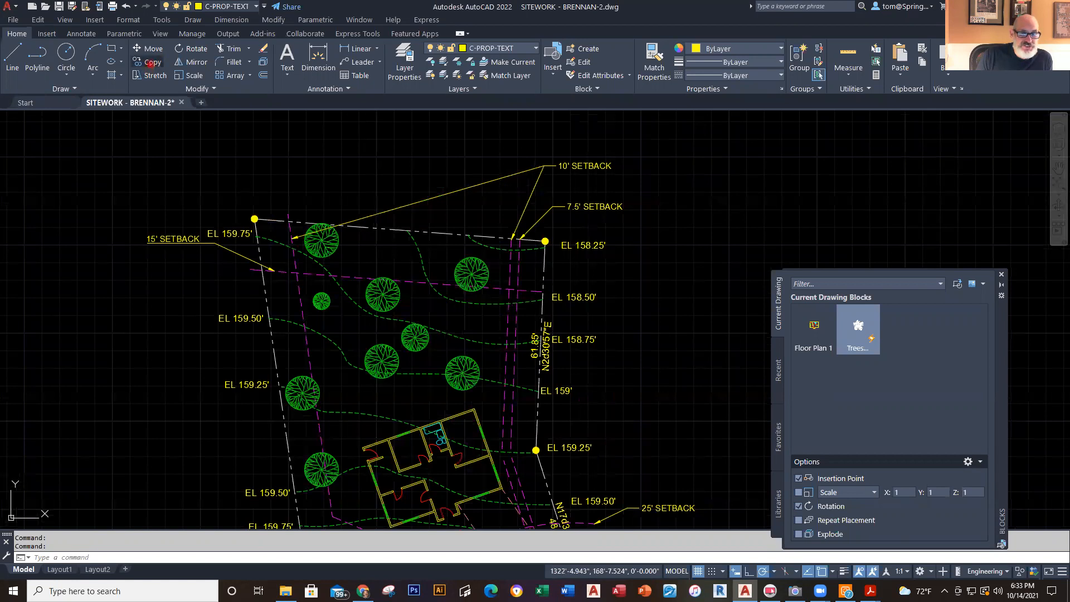
{"action": "left_click", "coordinate": [540, 346]}
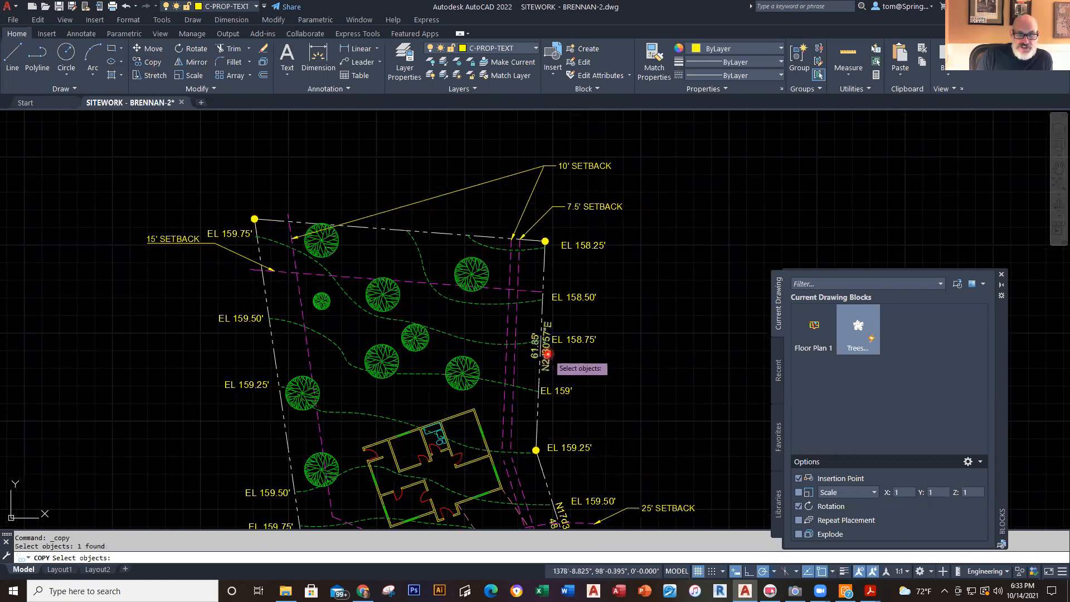
{"action": "key", "text": "Return"}
{"action": "left_click", "coordinate": [559, 361]}
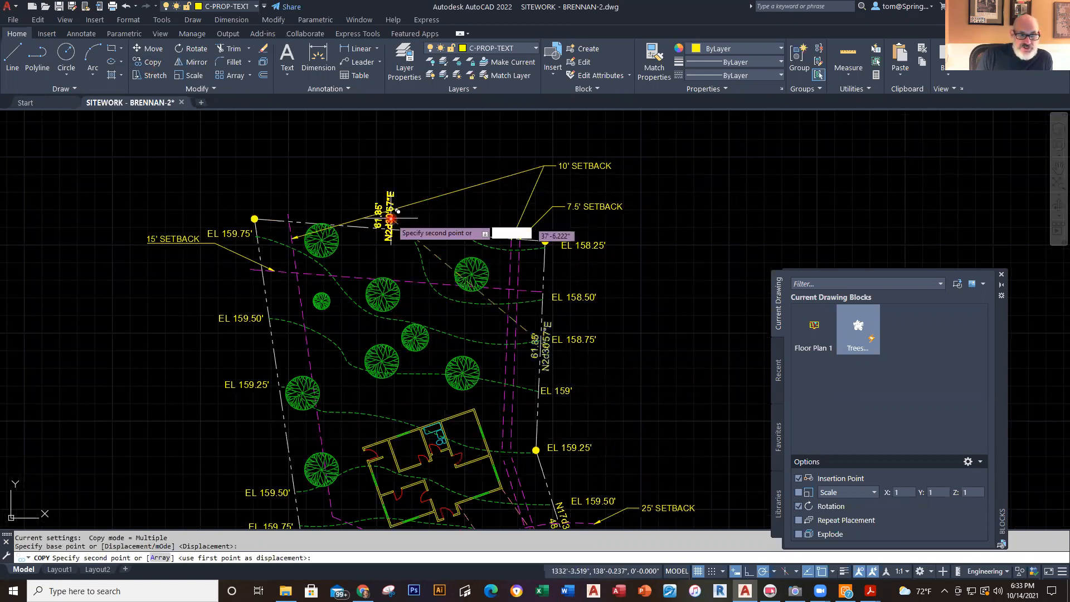
{"action": "key", "text": "Escape"}
{"action": "key", "text": "Escape"}
Step: Change the bearing in the copied label above the north property line to N85d36'24"E
{"action": "scroll", "coordinate": [385, 173], "scroll_direction": "up", "scroll_amount": 4}
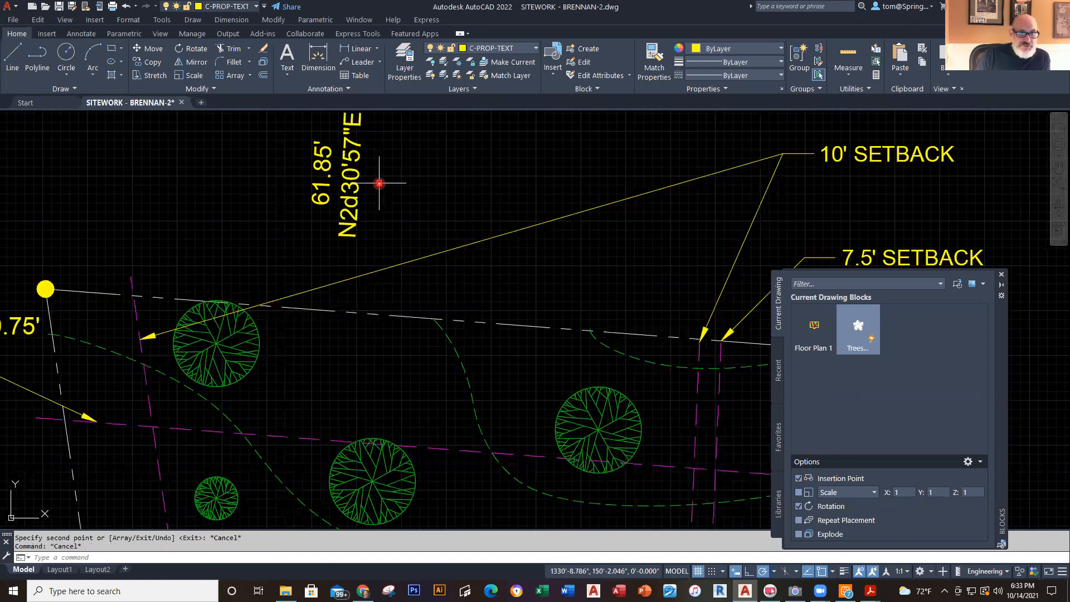
{"action": "scroll", "coordinate": [389, 178], "scroll_direction": "up", "scroll_amount": 2}
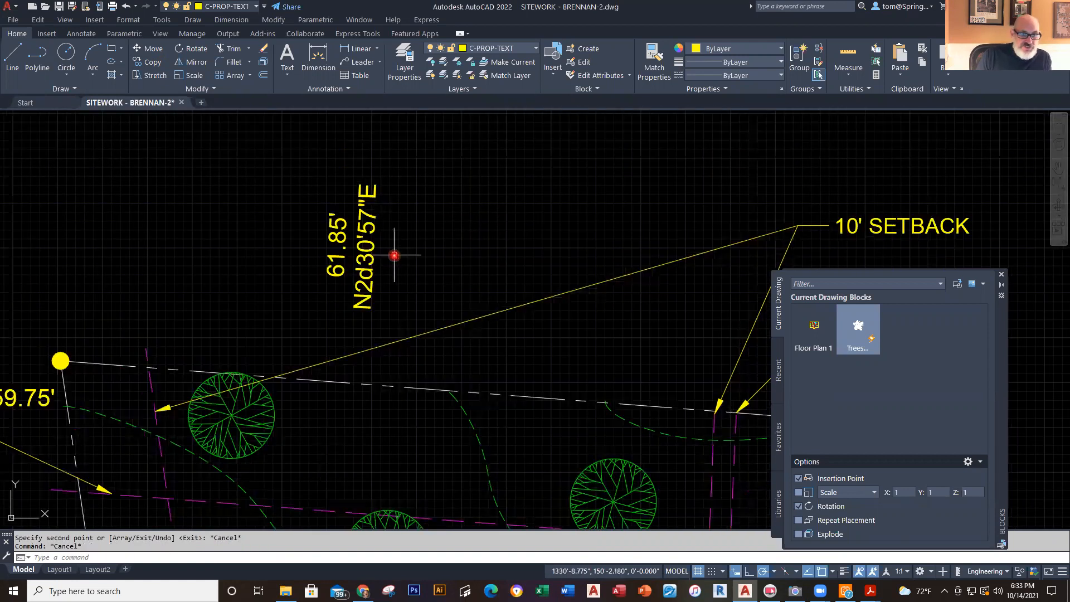
{"action": "left_click", "coordinate": [365, 251]}
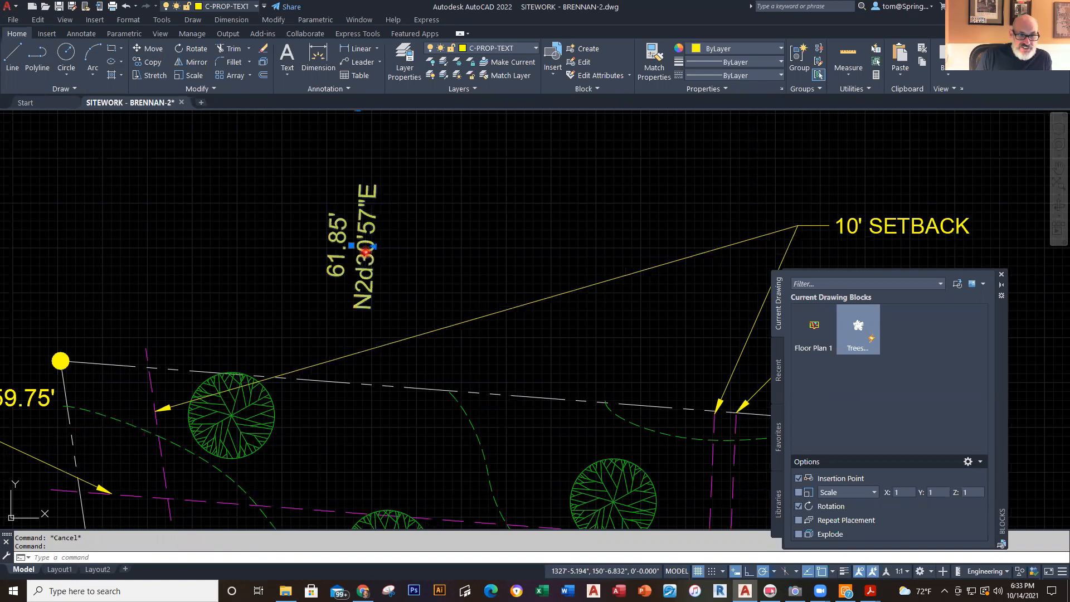
{"action": "double_click", "coordinate": [367, 251]}
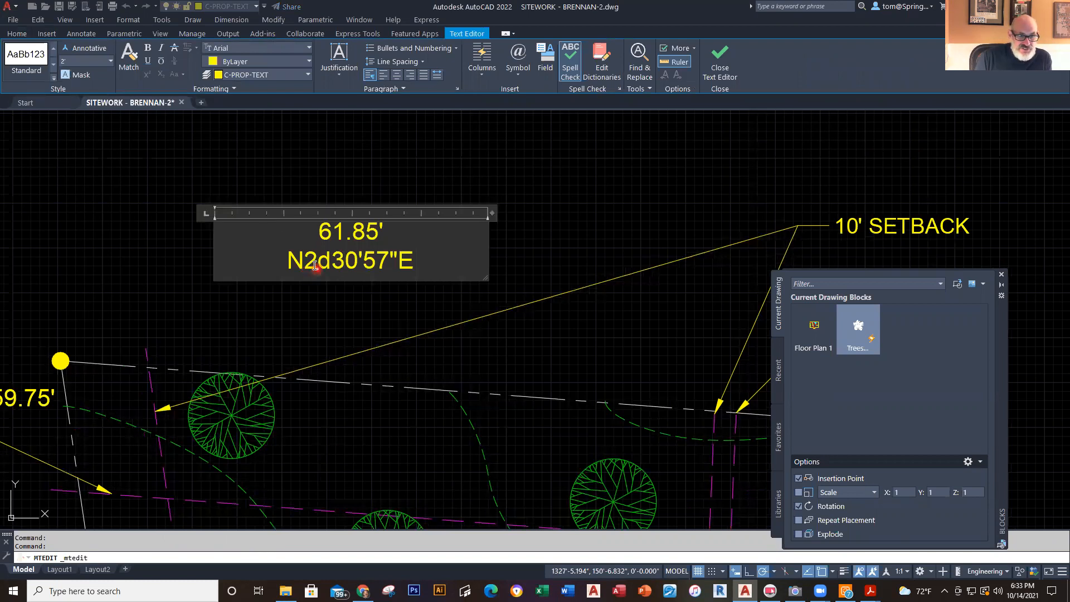
{"action": "left_click", "coordinate": [310, 263]}
{"action": "key", "text": "Delete"}
{"action": "type", "text": "85"}
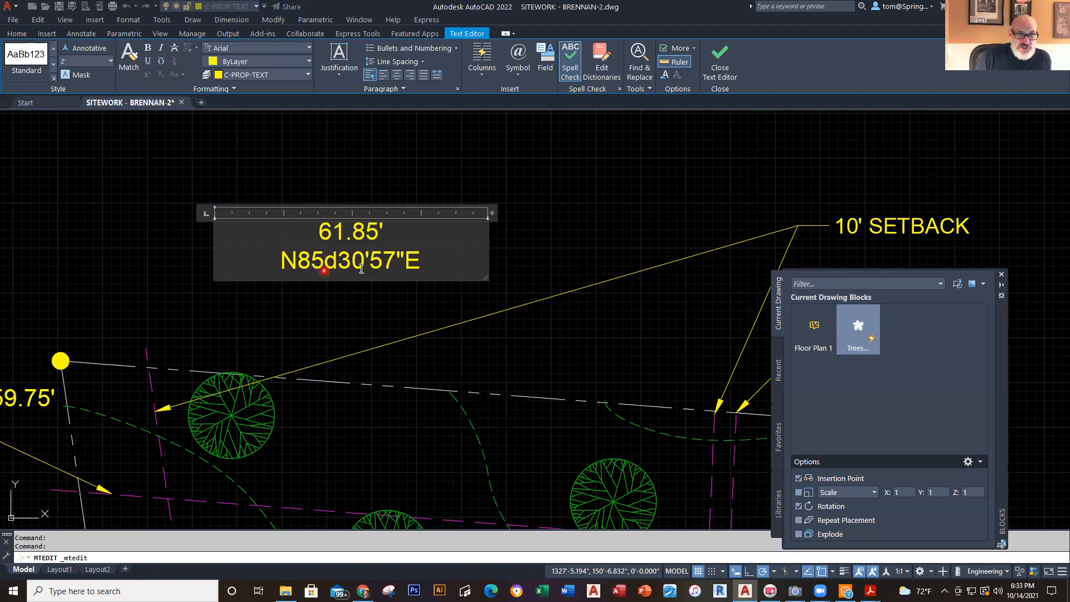
{"action": "left_click_drag", "start_coordinate": [337, 262], "coordinate": [364, 267]}
{"action": "type", "text": "36"}
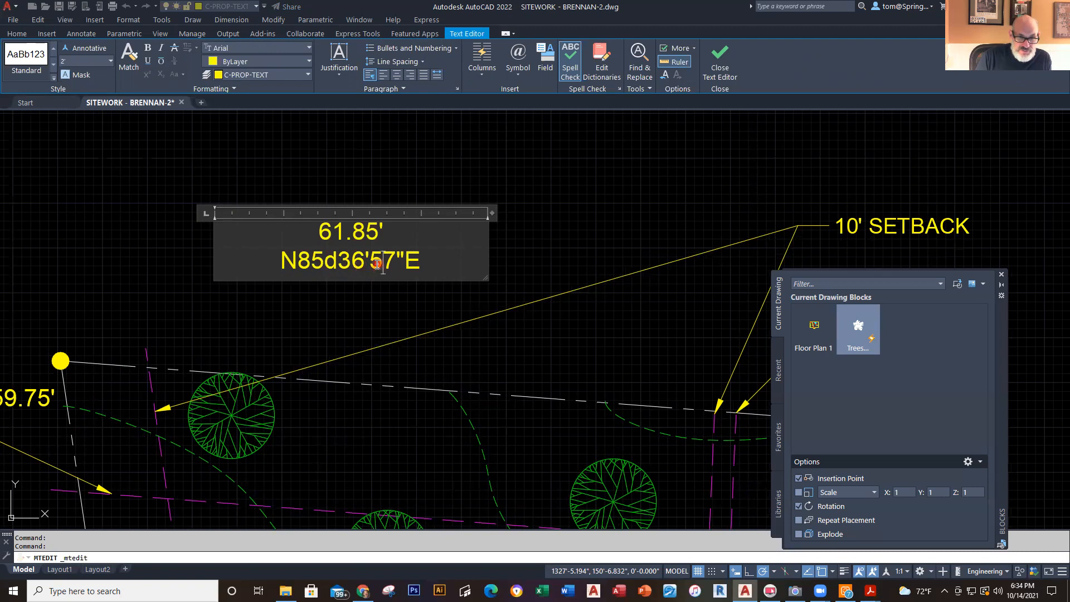
{"action": "left_click_drag", "start_coordinate": [369, 263], "coordinate": [394, 266]}
{"action": "type", "text": "24"}
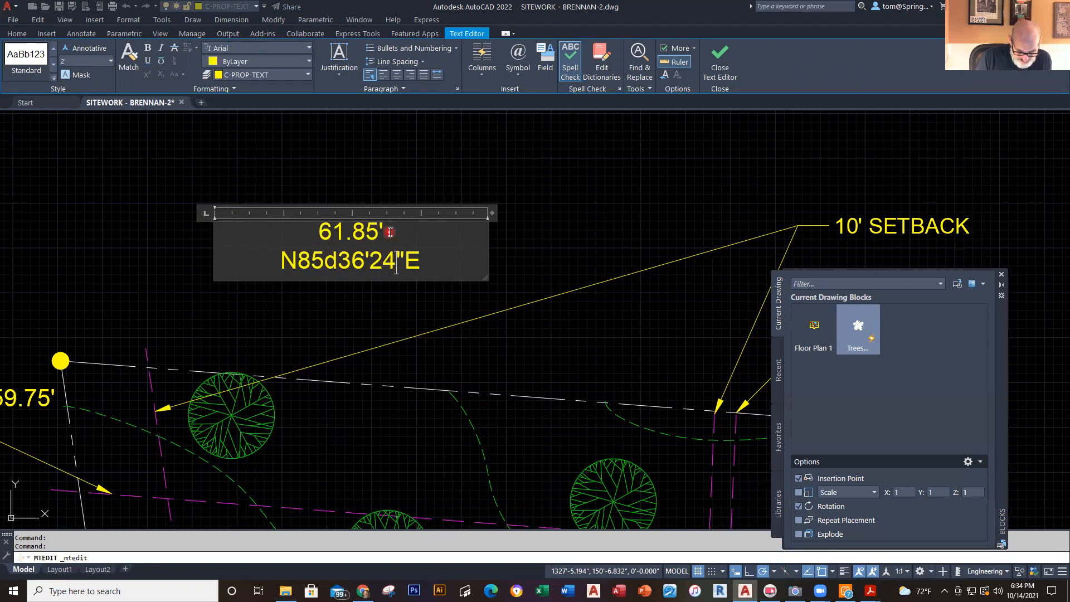
Step: Replace the copied label's distance with 86.19', placed on a line below the bearing
{"action": "left_click", "coordinate": [316, 227]}
{"action": "left_click_drag", "start_coordinate": [316, 227], "coordinate": [406, 223]}
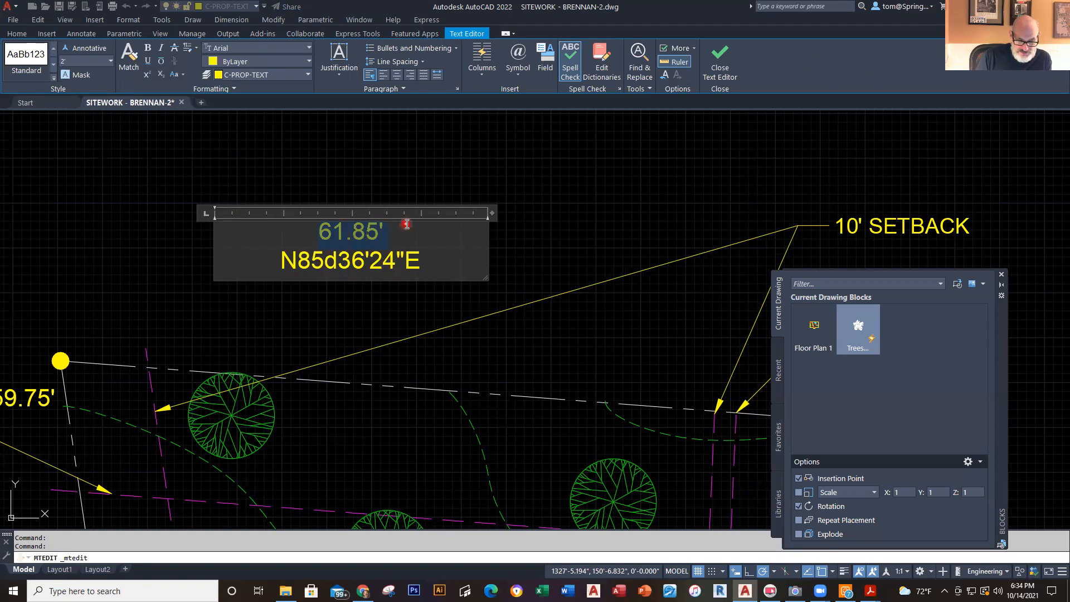
{"action": "key", "text": "Delete"}
{"action": "key", "text": "End"}
{"action": "key", "text": "Return"}
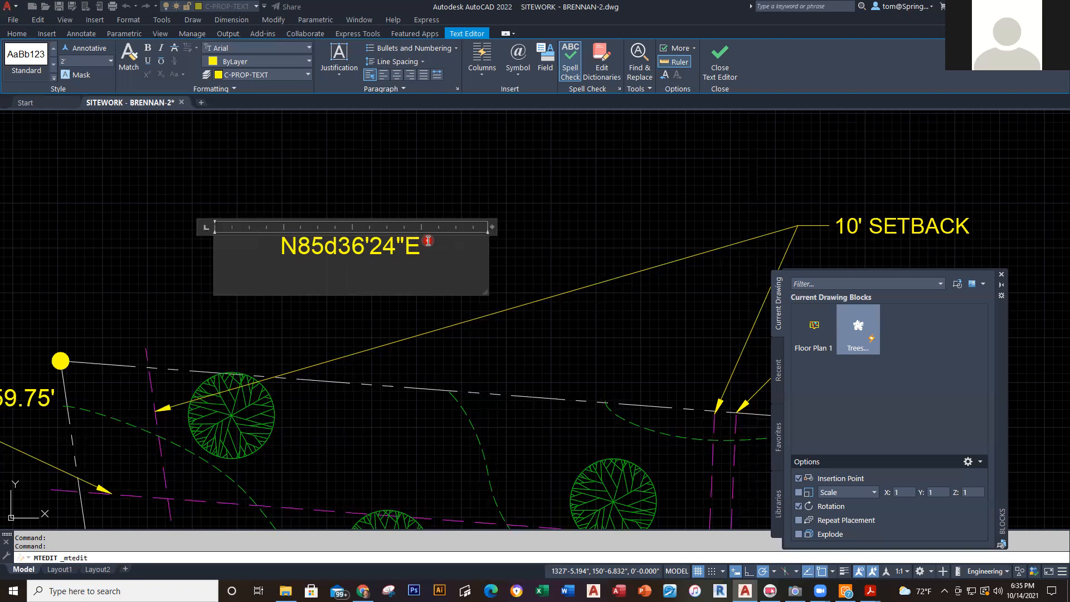
{"action": "type", "text": "86.19'"}
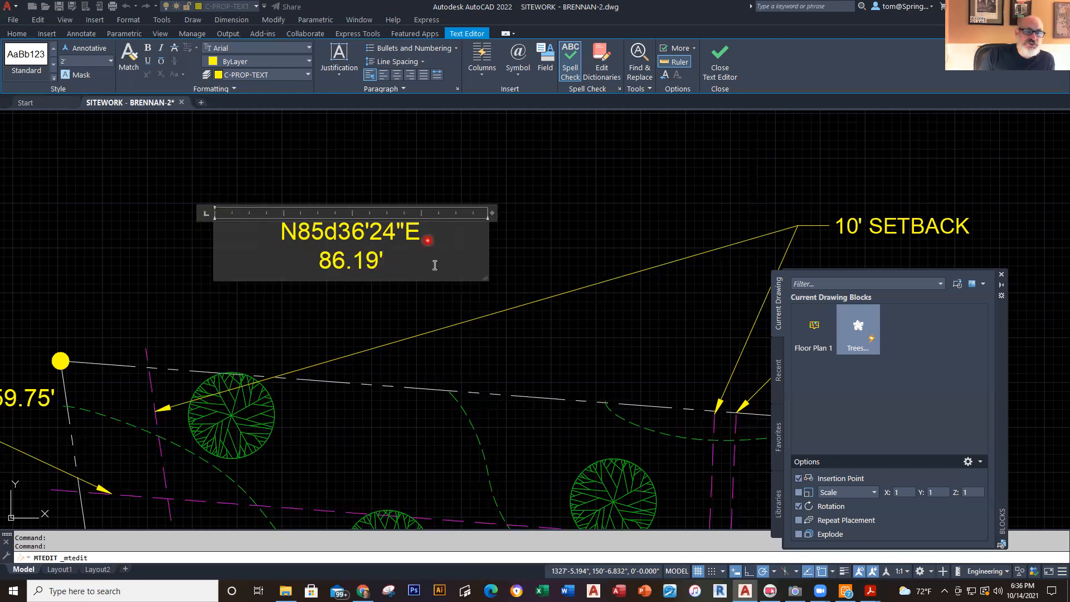
{"action": "left_click", "coordinate": [417, 286]}
Step: Set the rotation of the N85d36'24"E label to 0 in its text properties
{"action": "scroll", "coordinate": [405, 281], "scroll_direction": "up", "scroll_amount": 2}
{"action": "scroll", "coordinate": [405, 281], "scroll_direction": "down", "scroll_amount": 4}
{"action": "scroll", "coordinate": [390, 295], "scroll_direction": "up", "scroll_amount": 1}
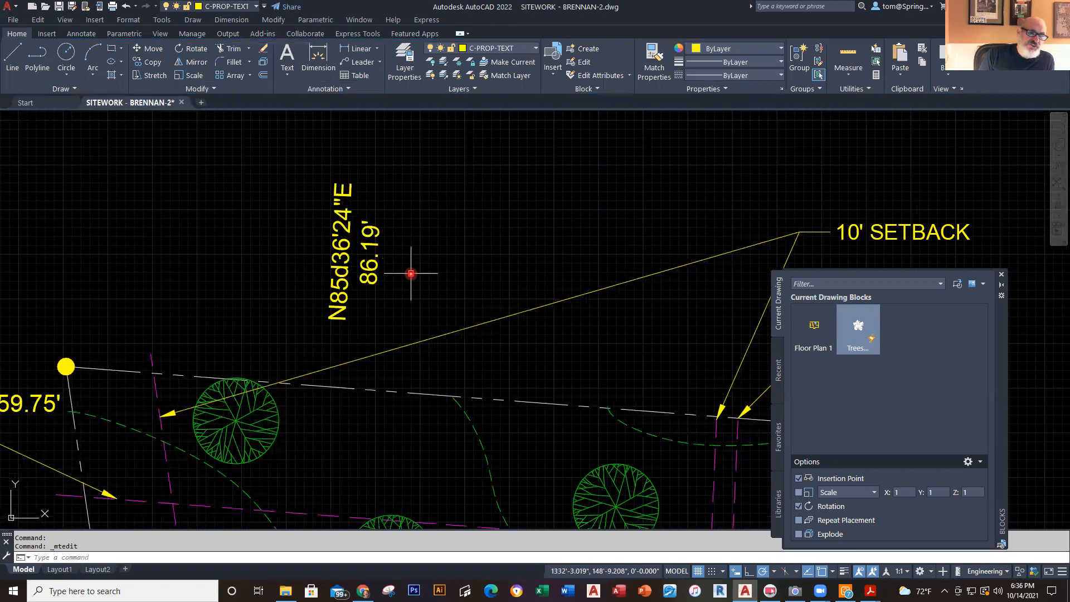
{"action": "scroll", "coordinate": [412, 273], "scroll_direction": "up", "scroll_amount": 2}
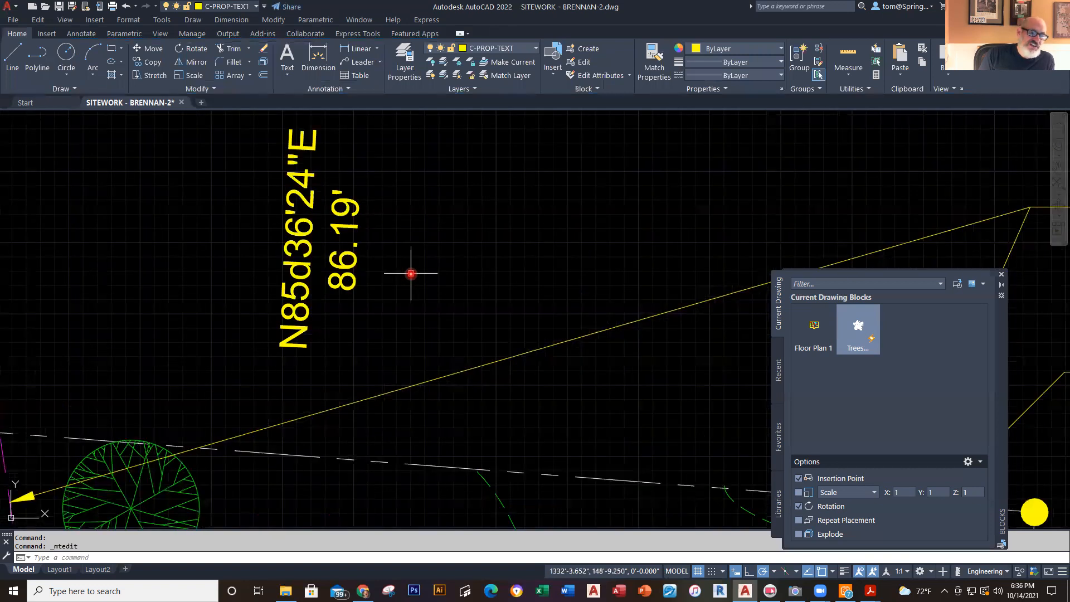
{"action": "left_click", "coordinate": [355, 257]}
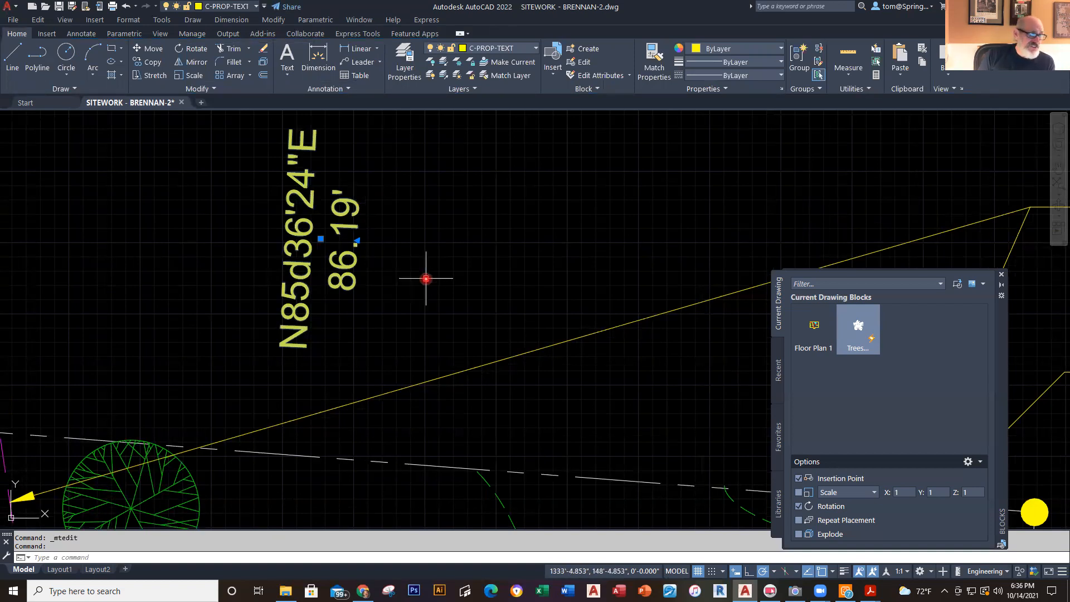
{"action": "right_click", "coordinate": [394, 237]}
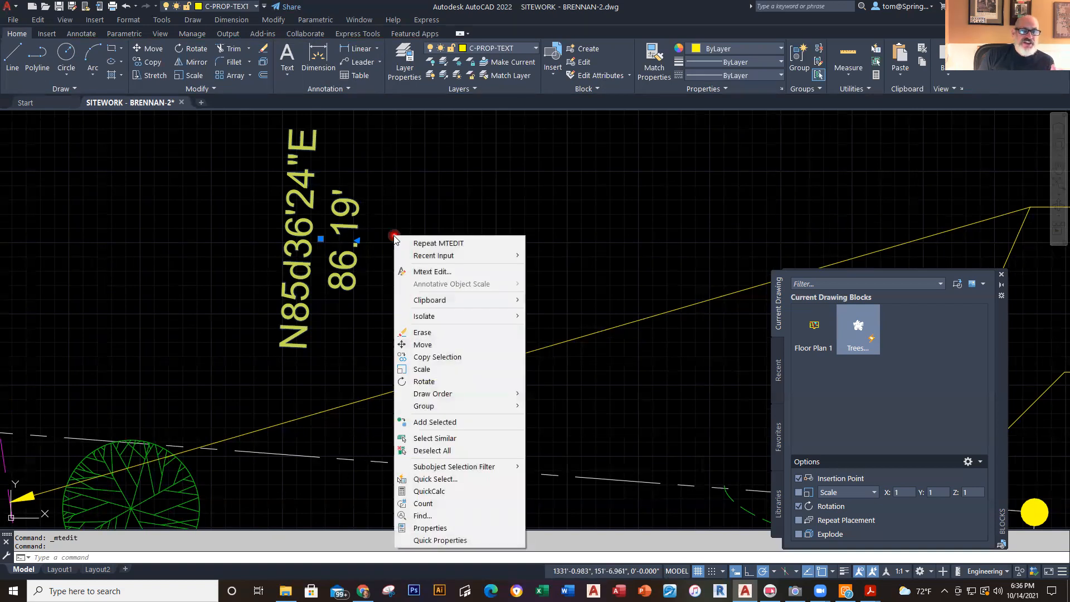
{"action": "left_click", "coordinate": [441, 528]}
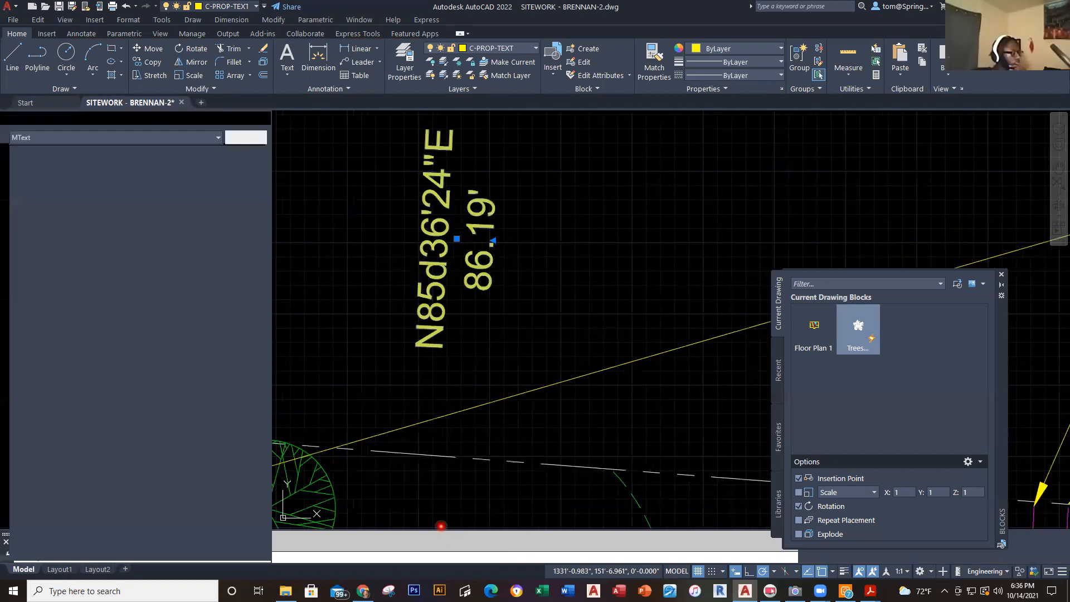
{"action": "scroll", "coordinate": [344, 335], "scroll_direction": "down", "scroll_amount": 2}
{"action": "middle_click_drag", "start_coordinate": [345, 336], "coordinate": [451, 333]}
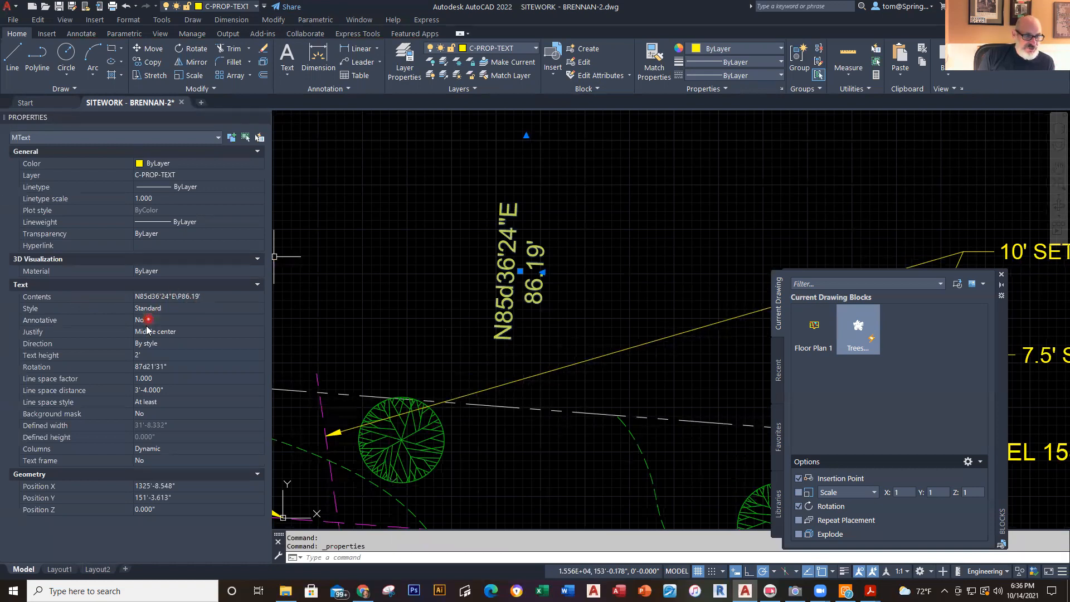
{"action": "left_click", "coordinate": [178, 369]}
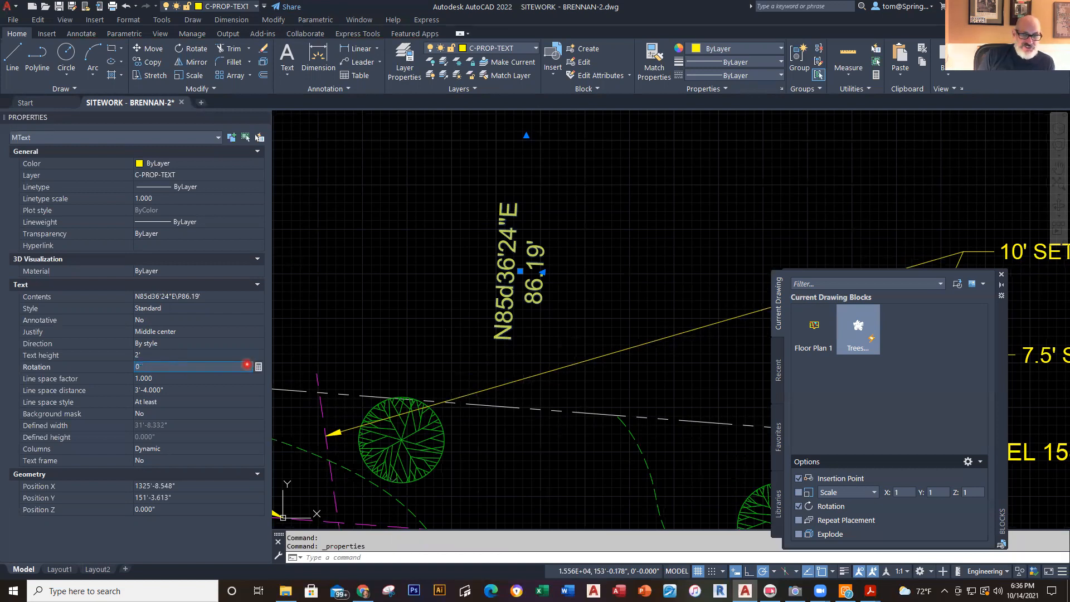
{"action": "key", "text": "Tab"}
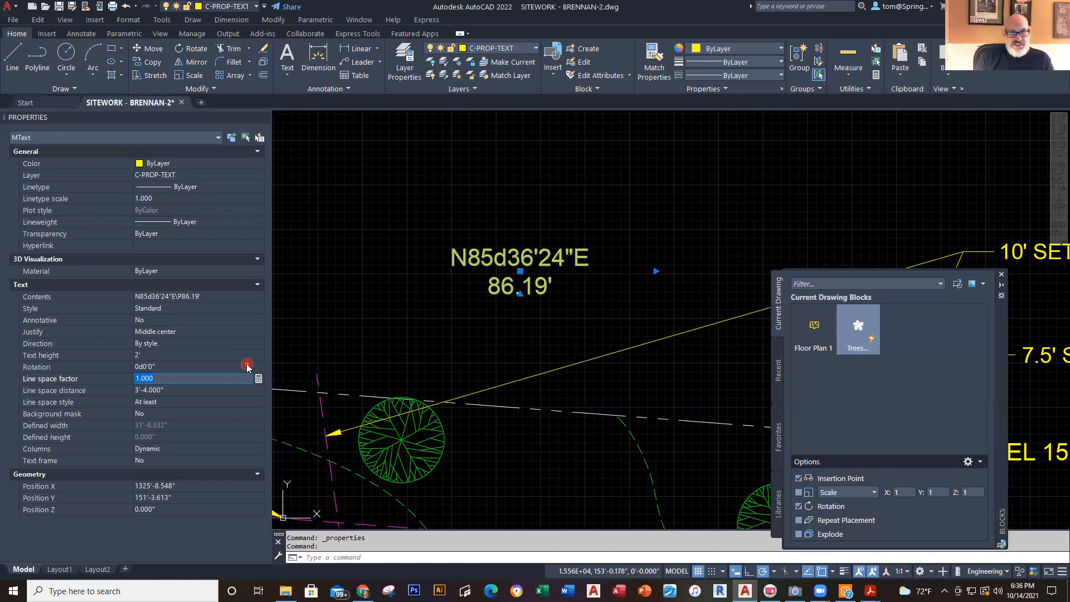
Step: Move the horizontal bearing and distance label onto the north property line, with the line running between its two text rows
{"action": "left_click", "coordinate": [520, 272]}
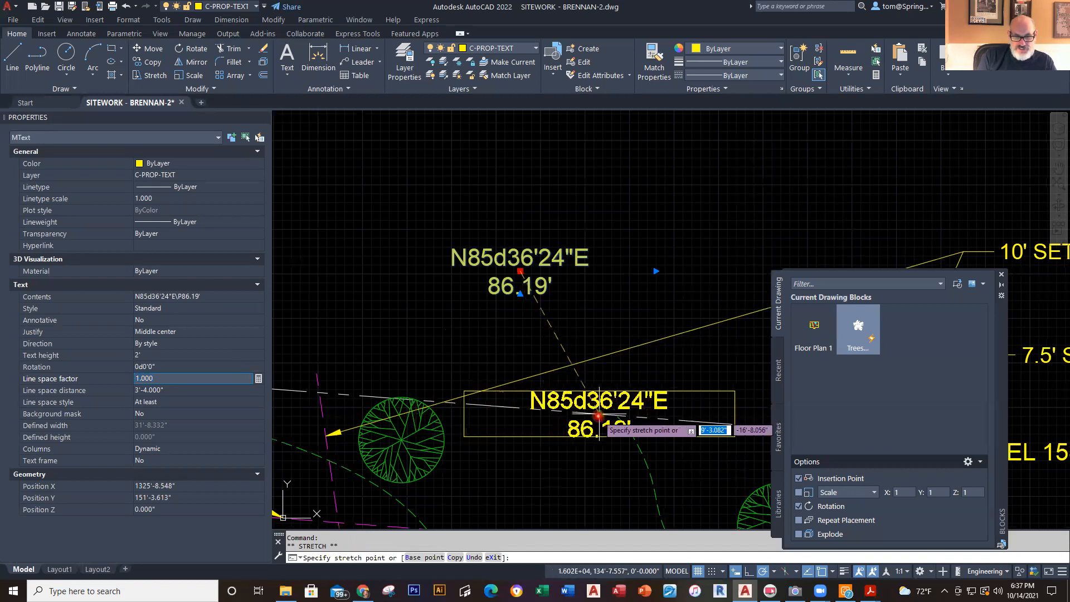
{"action": "left_click", "coordinate": [599, 413]}
{"action": "key", "text": "Escape"}
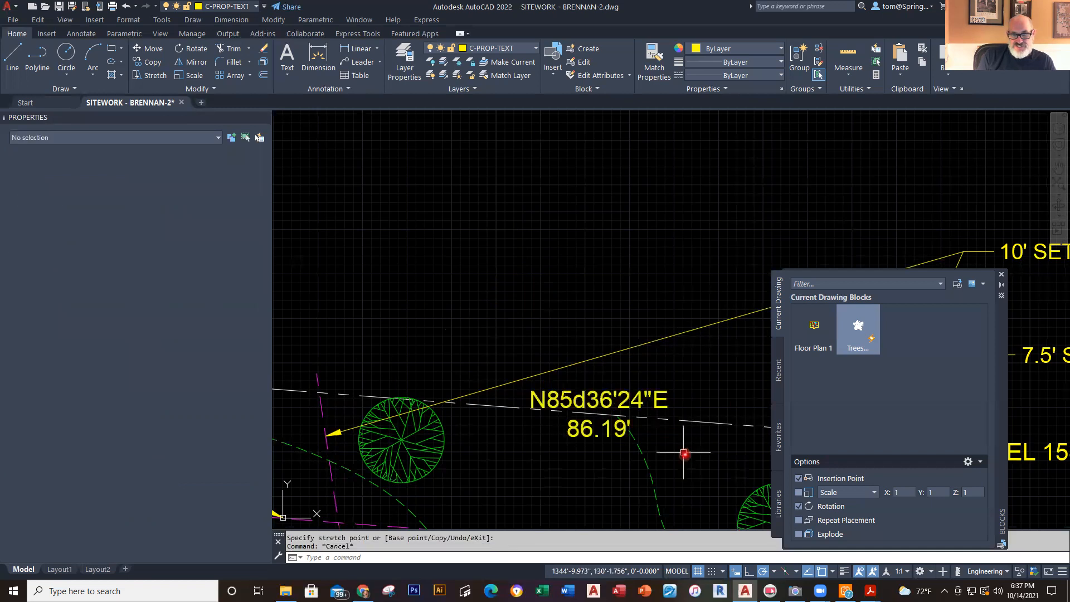
Step: Try to rotate the N85d36'24"E label about its insertion point so it follows the north property line
{"action": "scroll", "coordinate": [532, 462], "scroll_direction": "up", "scroll_amount": 3}
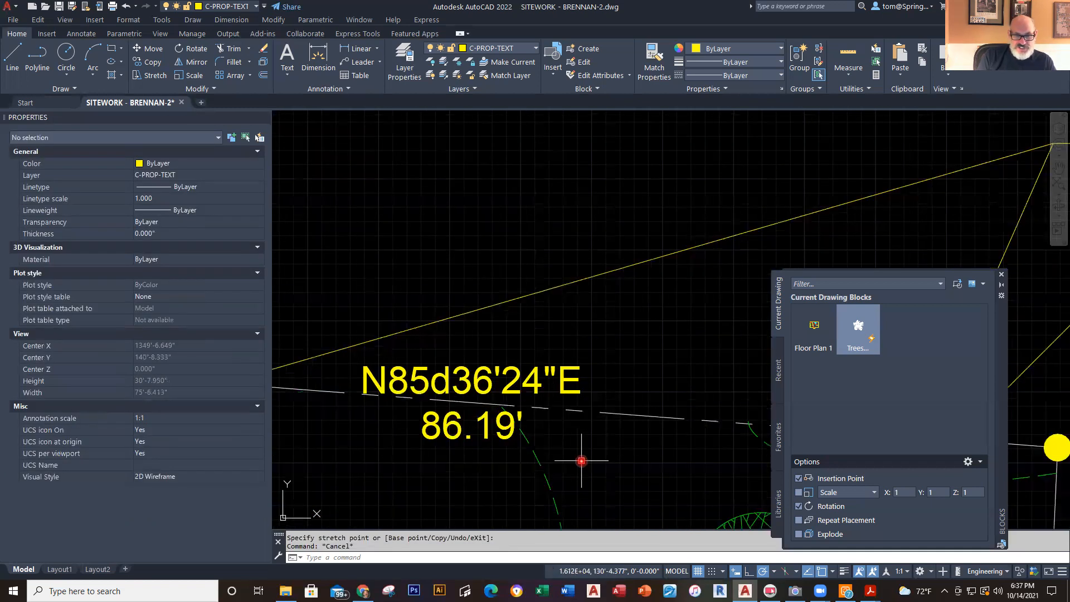
{"action": "left_click", "coordinate": [569, 379]}
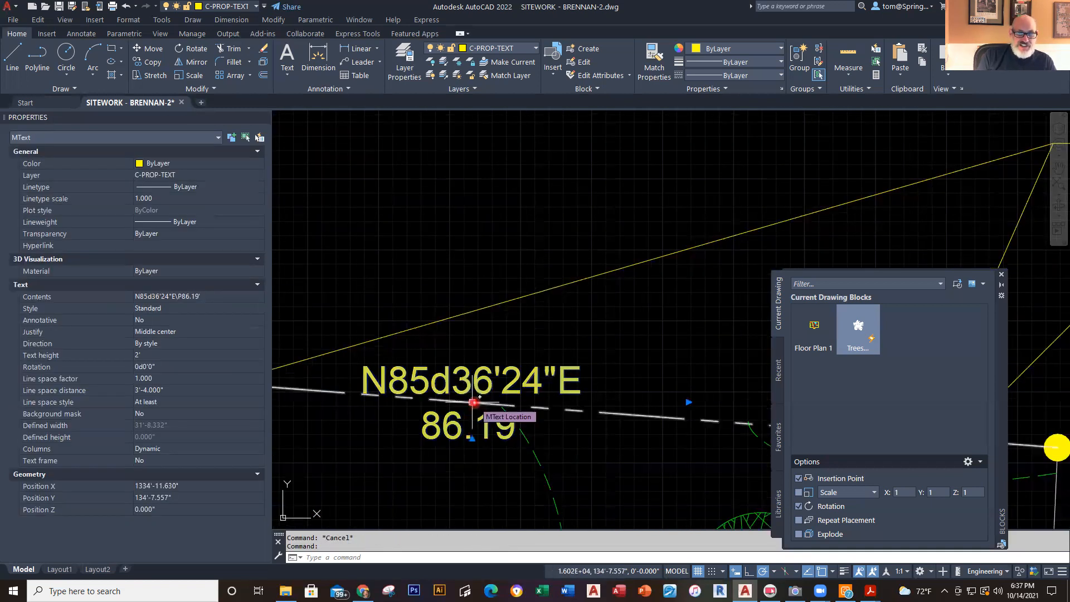
{"action": "left_click", "coordinate": [472, 401]}
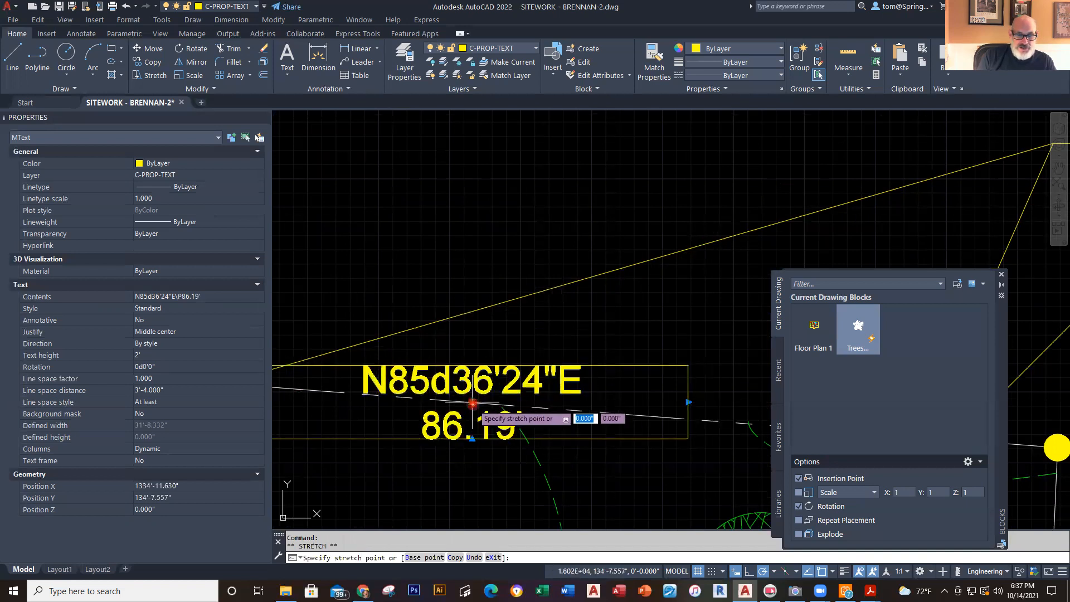
{"action": "right_click", "coordinate": [472, 401]}
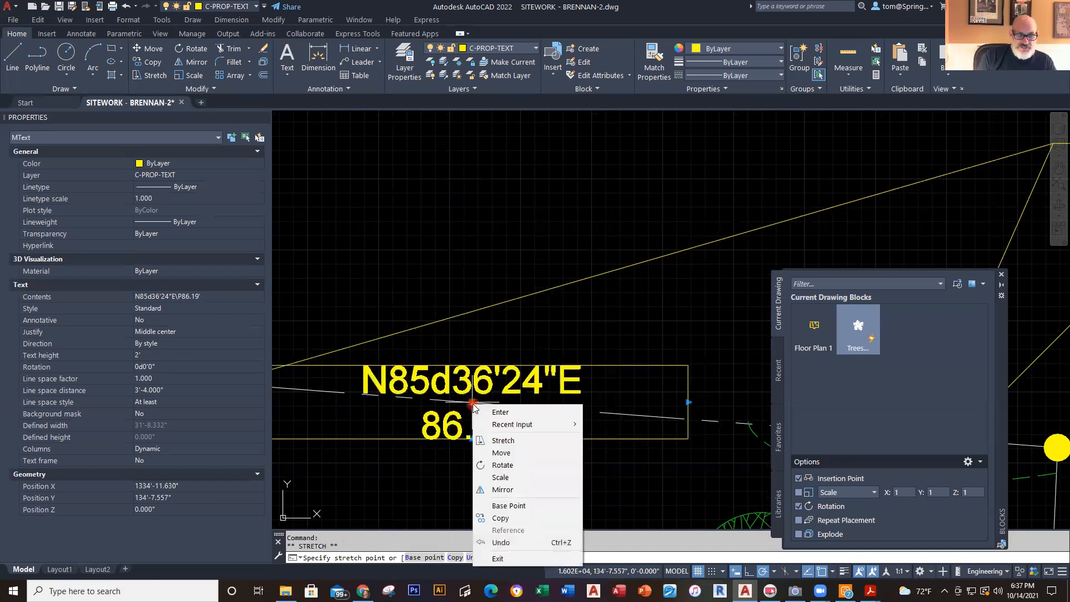
{"action": "left_click", "coordinate": [518, 468]}
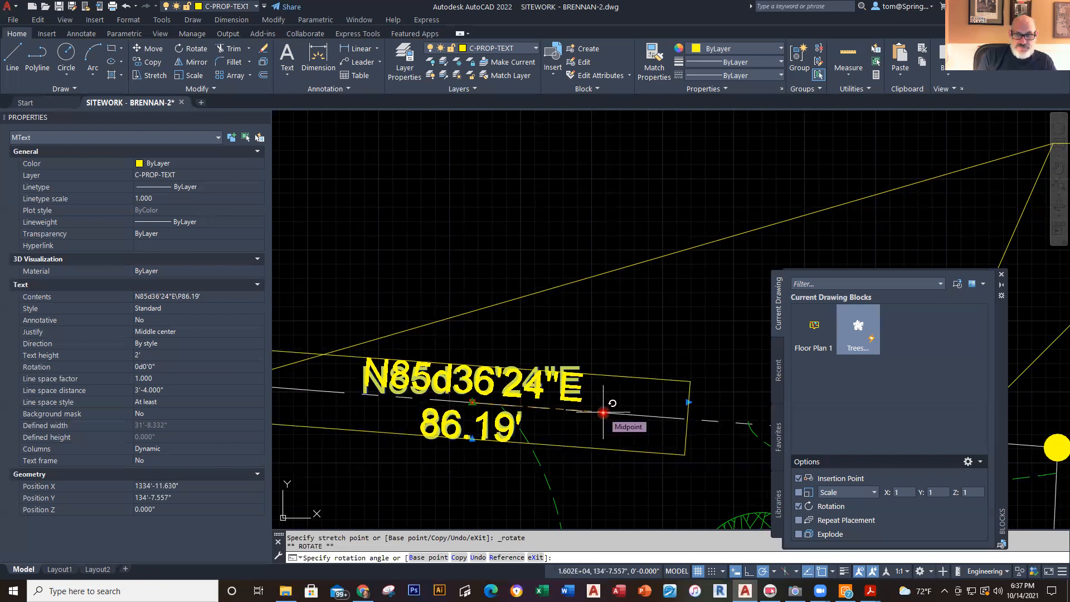
{"action": "left_click", "coordinate": [603, 412]}
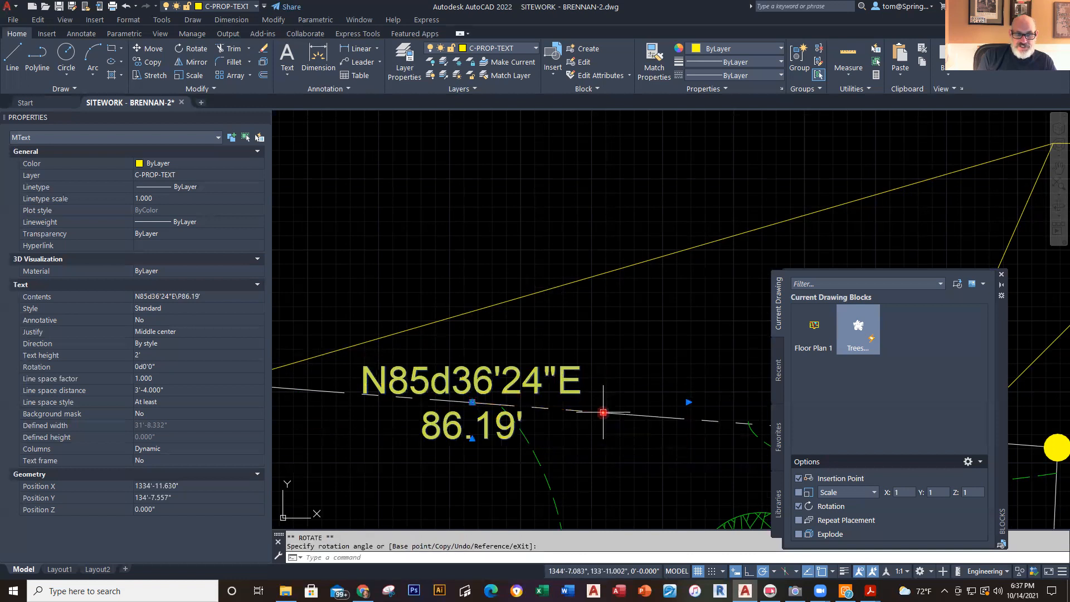
Step: Rotate the N85d36'24"E label about its insertion point to align with the north property line, using a Nearest snap on that line
{"action": "left_click", "coordinate": [471, 402]}
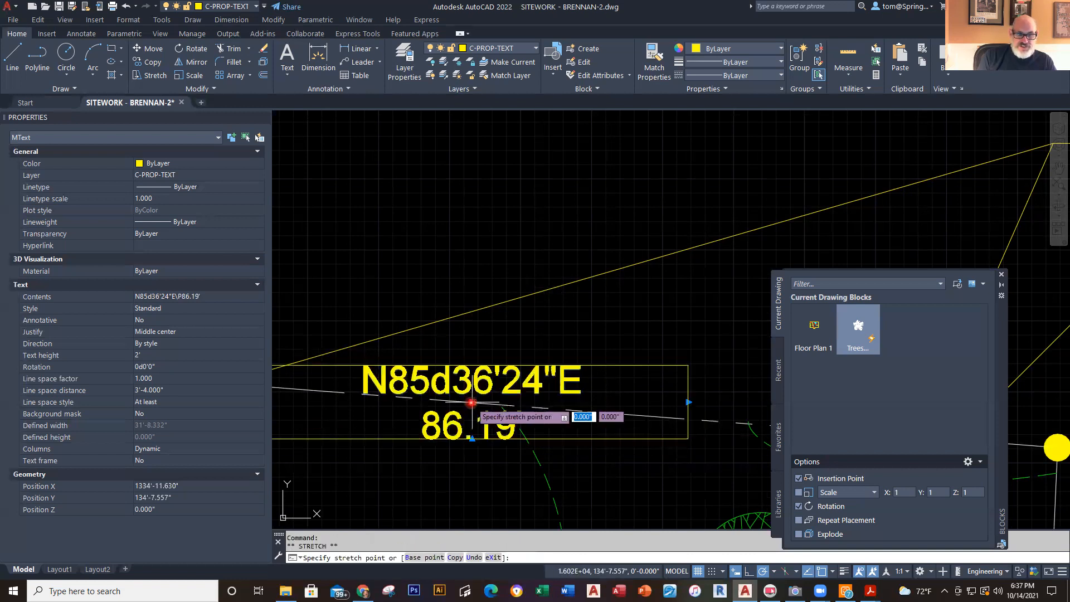
{"action": "right_click", "coordinate": [471, 402]}
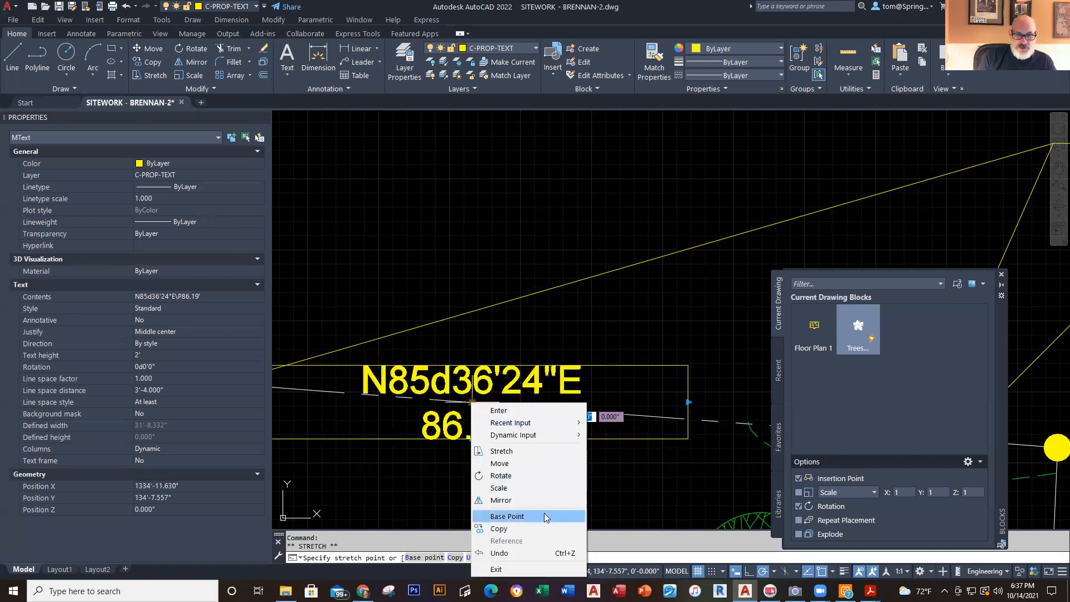
{"action": "left_click", "coordinate": [551, 473]}
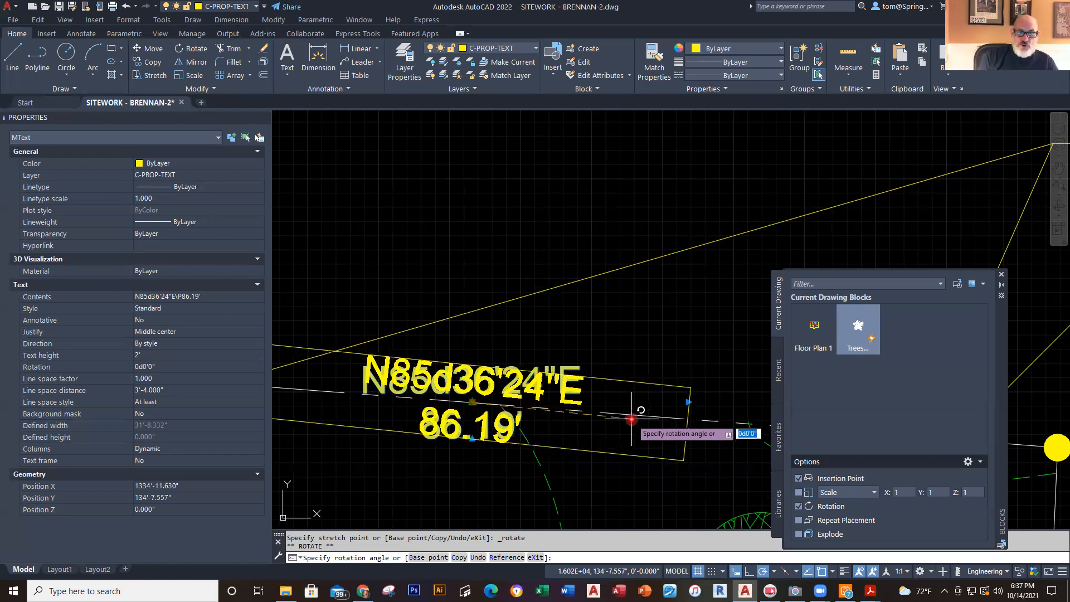
{"action": "right_click", "coordinate": [631, 423], "text": "shift"}
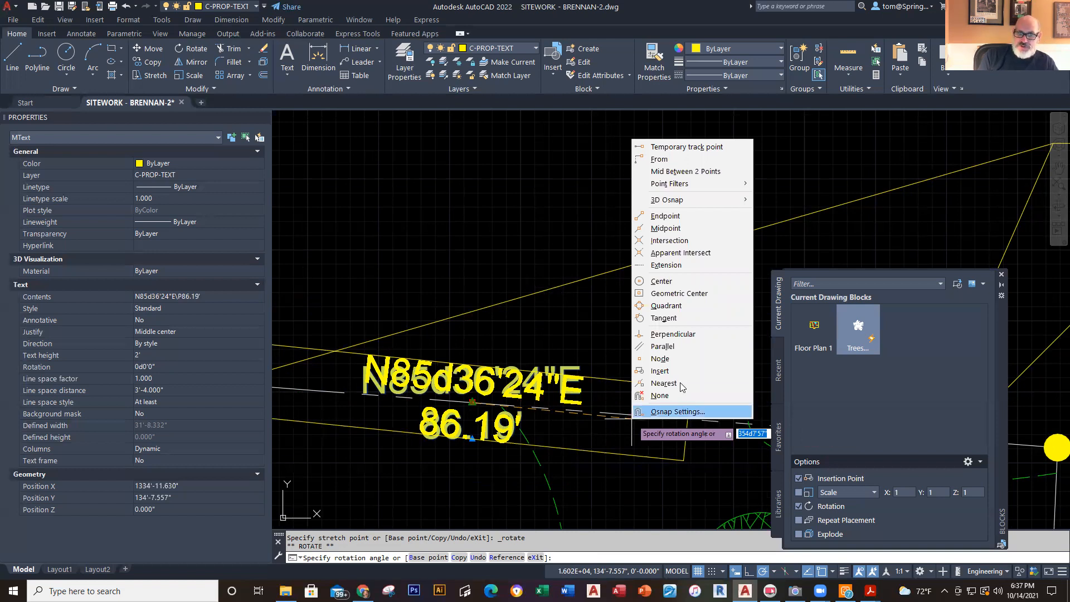
{"action": "left_click", "coordinate": [663, 382]}
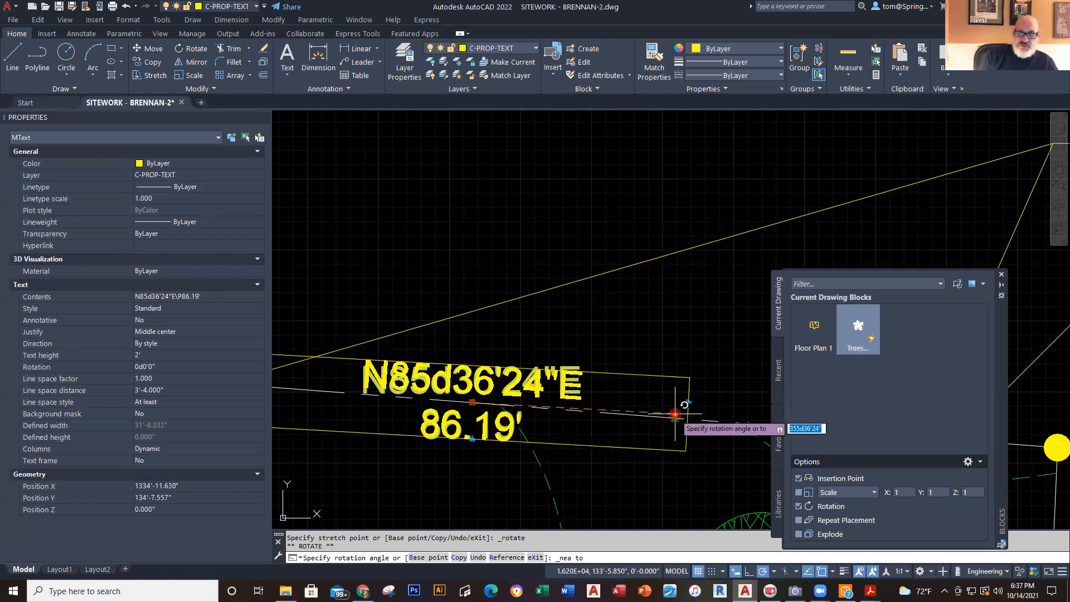
{"action": "left_click", "coordinate": [676, 420]}
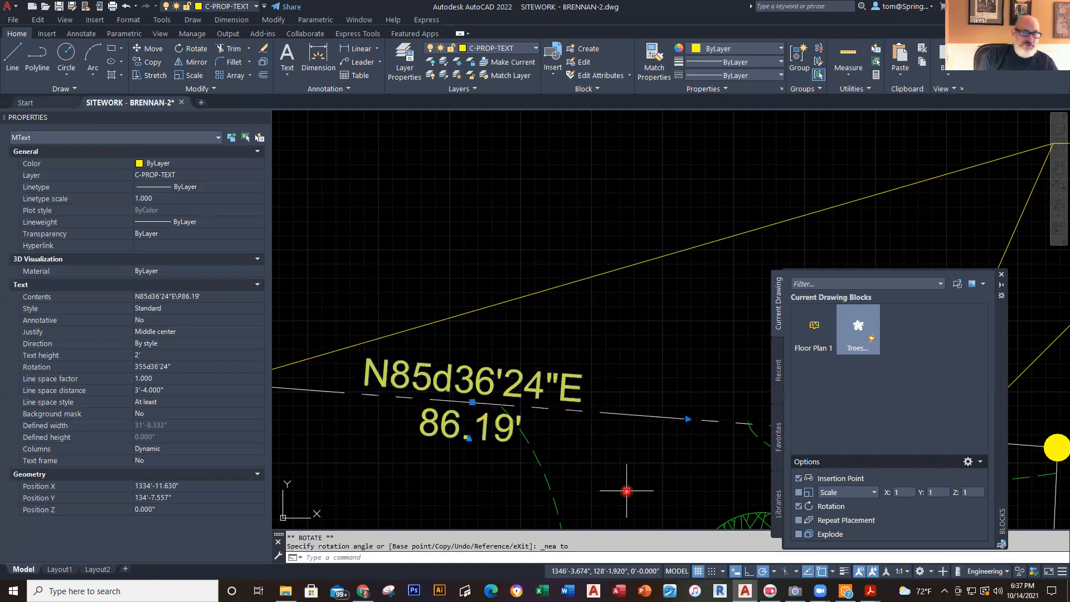
{"action": "key", "text": "Escape"}
Step: Copy the N2d30'57"E, 61.85' label from the east property line to the empty area west of the lot
{"action": "scroll", "coordinate": [622, 486], "scroll_direction": "down", "scroll_amount": 4}
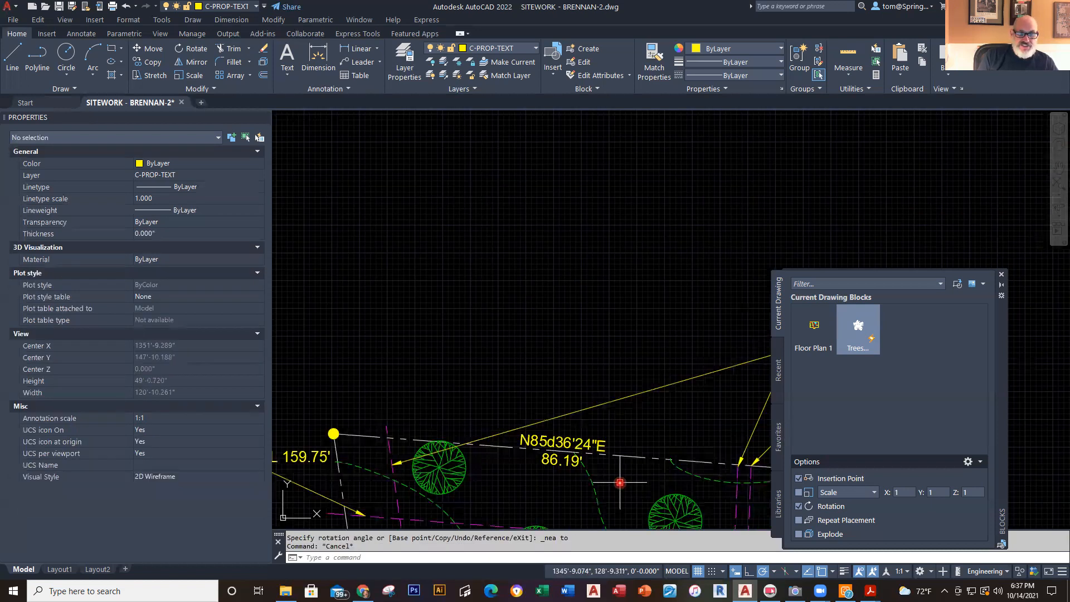
{"action": "mouse_move", "coordinate": [619, 483]}
{"action": "middle_mouse_down"}
{"action": "mouse_move", "coordinate": [683, 339]}
{"action": "mouse_move", "coordinate": [606, 288]}
{"action": "middle_mouse_up"}
{"action": "scroll", "coordinate": [682, 339], "scroll_direction": "down", "scroll_amount": 2}
{"action": "mouse_move", "coordinate": [623, 327]}
{"action": "middle_mouse_down"}
{"action": "mouse_move", "coordinate": [602, 230]}
{"action": "mouse_move", "coordinate": [583, 265]}
{"action": "middle_mouse_up"}
{"action": "left_click", "coordinate": [154, 76]}
{"action": "left_click", "coordinate": [683, 295]}
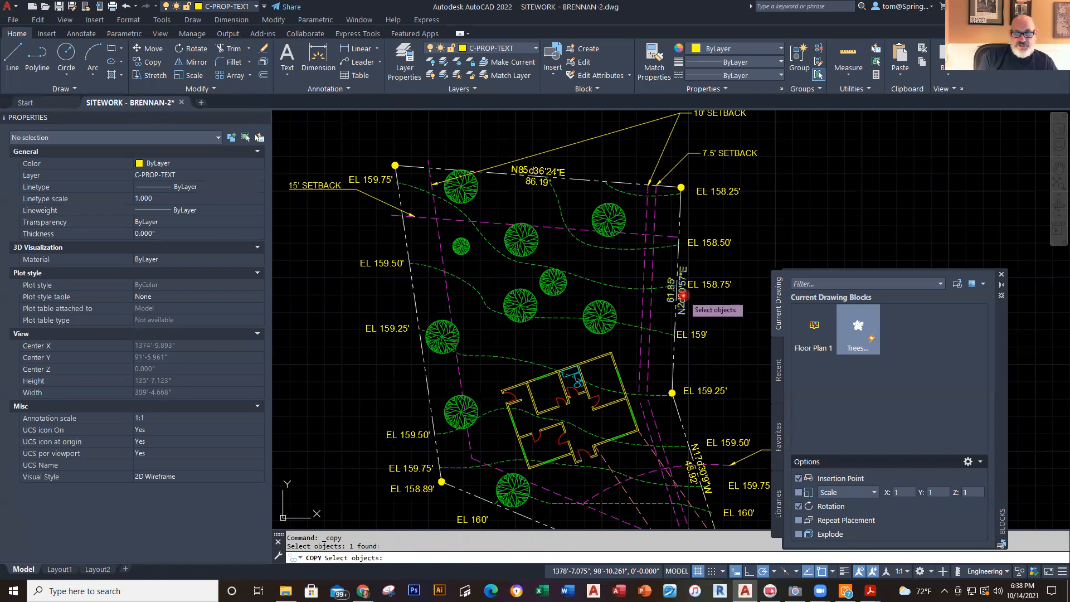
{"action": "key", "text": "Return"}
{"action": "left_click", "coordinate": [683, 295]}
{"action": "left_click", "coordinate": [320, 333]}
{"action": "key", "text": "Escape"}
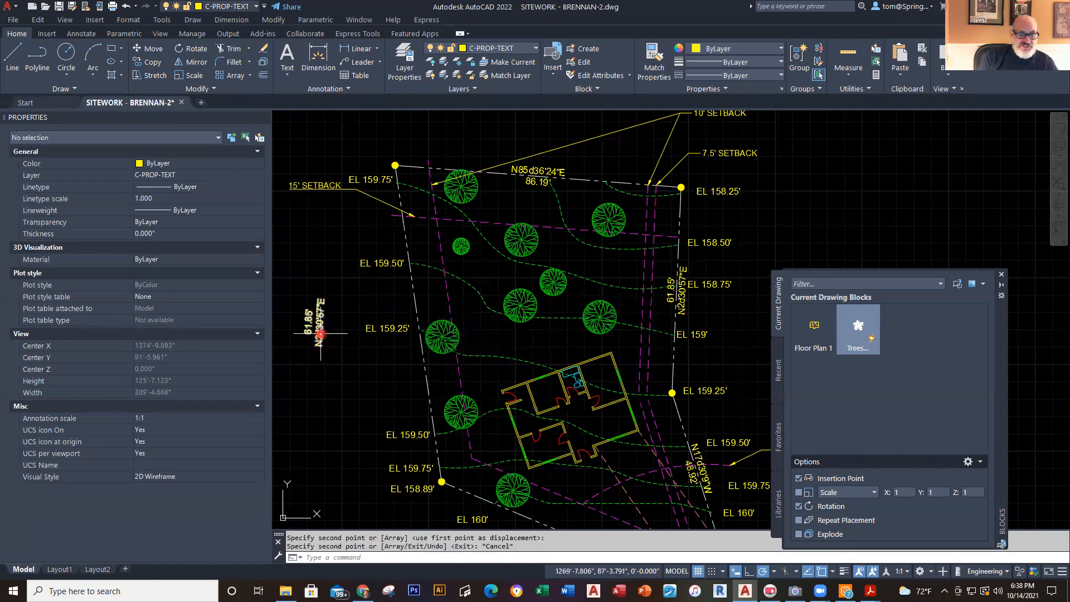
Step: Replace the distance in the copied label west of the lot with 96.09'
{"action": "scroll", "coordinate": [322, 334], "scroll_direction": "down", "scroll_amount": 2}
{"action": "scroll", "coordinate": [334, 334], "scroll_direction": "up", "scroll_amount": 4}
{"action": "middle_click_drag", "start_coordinate": [336, 334], "coordinate": [563, 329]}
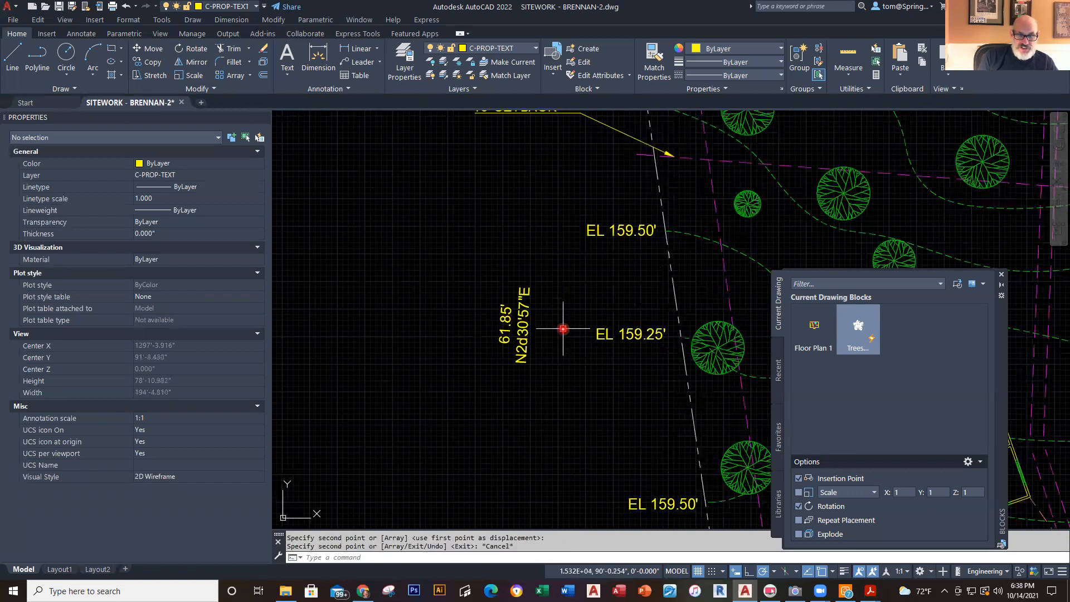
{"action": "scroll", "coordinate": [563, 329], "scroll_direction": "up", "scroll_amount": 3}
{"action": "left_click", "coordinate": [464, 332]}
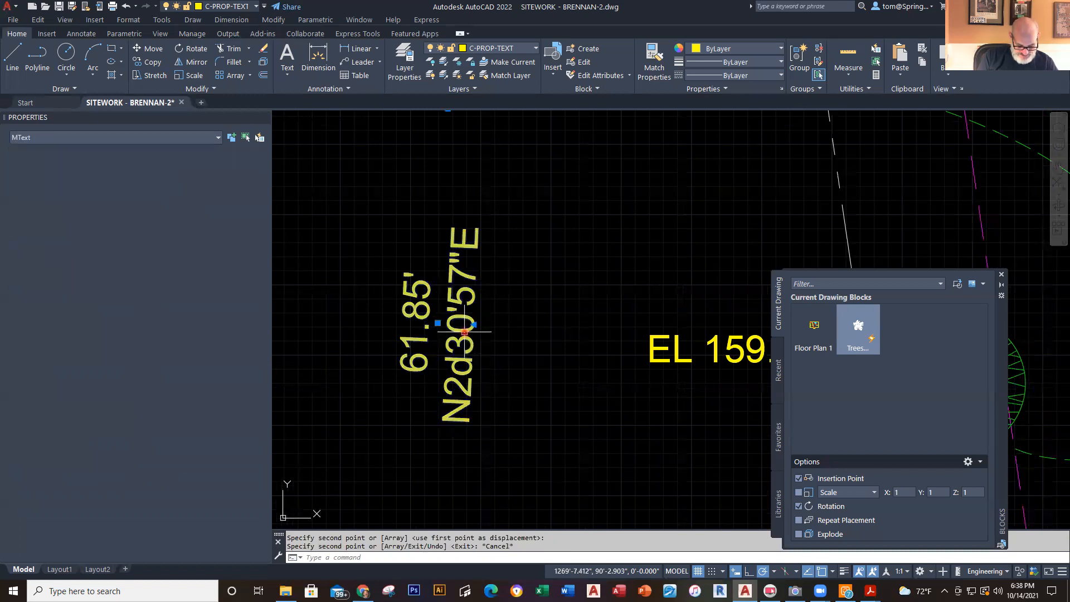
{"action": "double_click", "coordinate": [464, 332]}
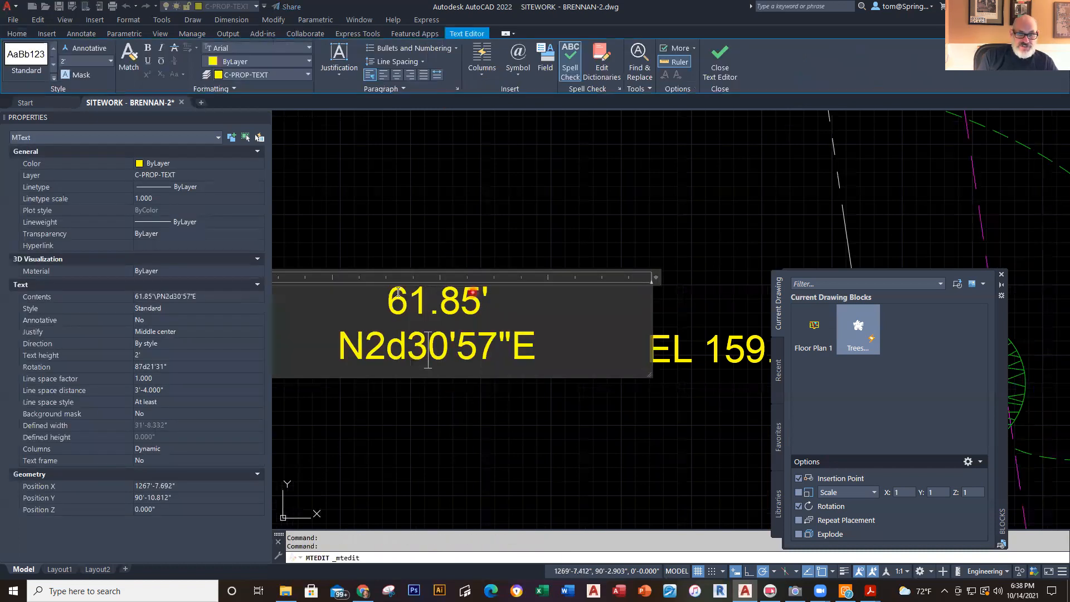
{"action": "left_click_drag", "start_coordinate": [385, 299], "coordinate": [480, 305]}
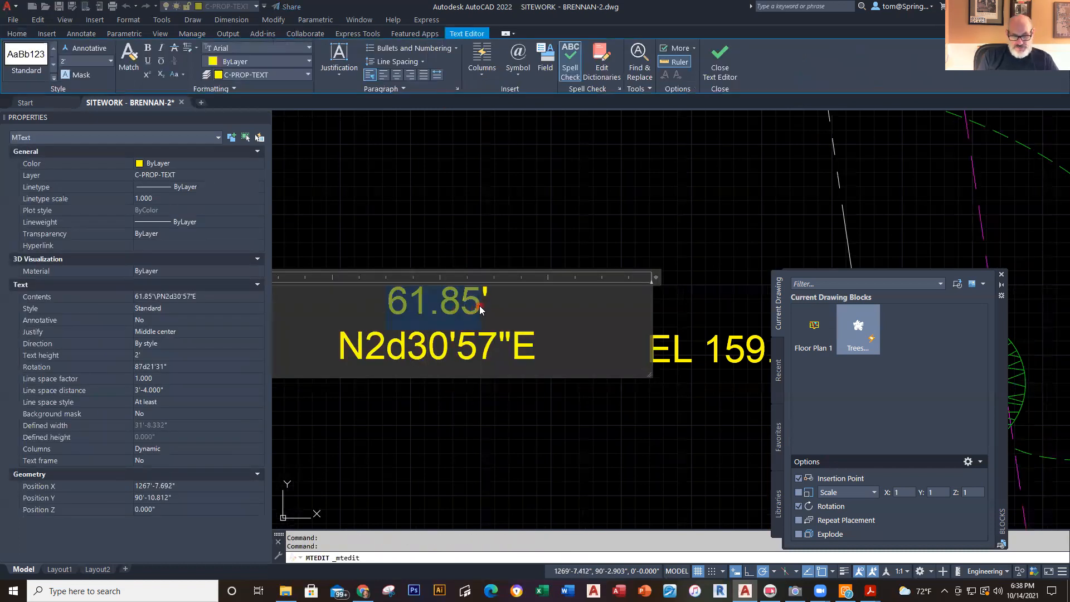
{"action": "type", "text": "96.09"}
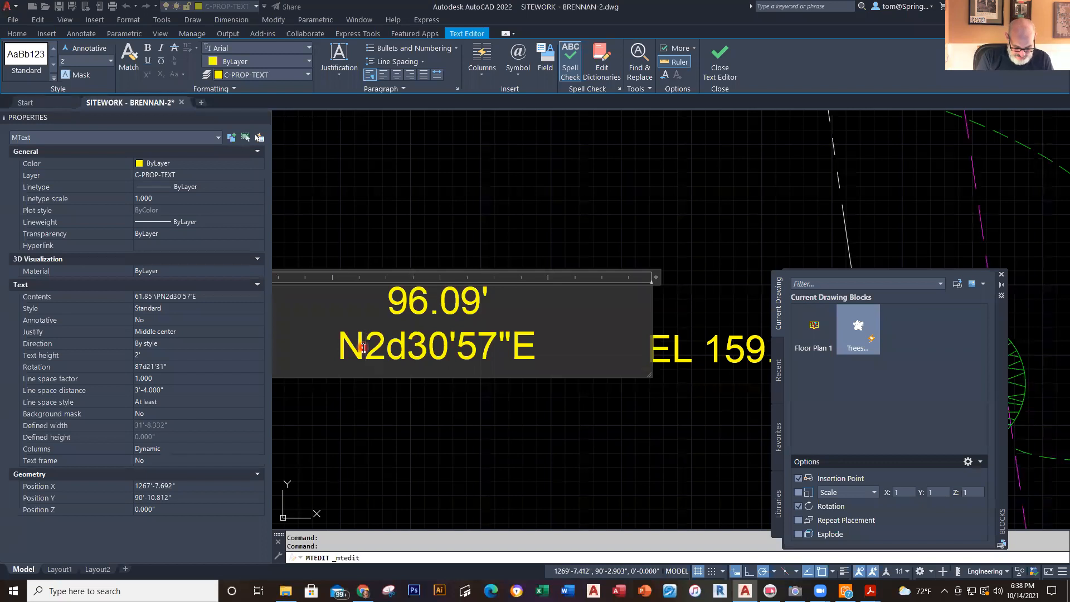
Step: Change the quadrant letter and degrees of the copied label's bearing to S8d
{"action": "key", "text": "BackSpace"}
{"action": "type", "text": "s"}
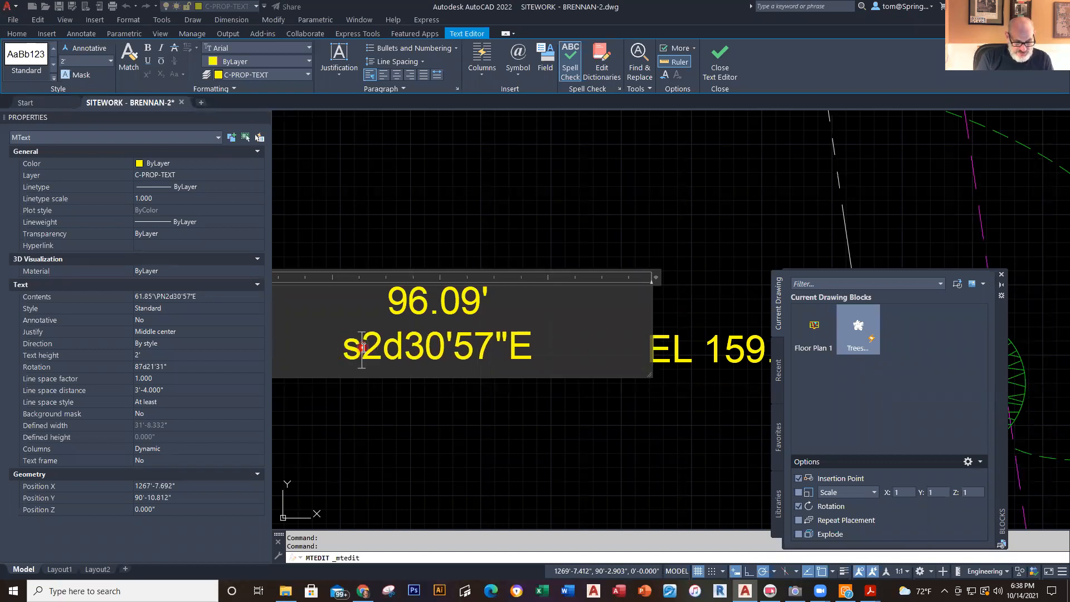
{"action": "key", "text": "BackSpace"}
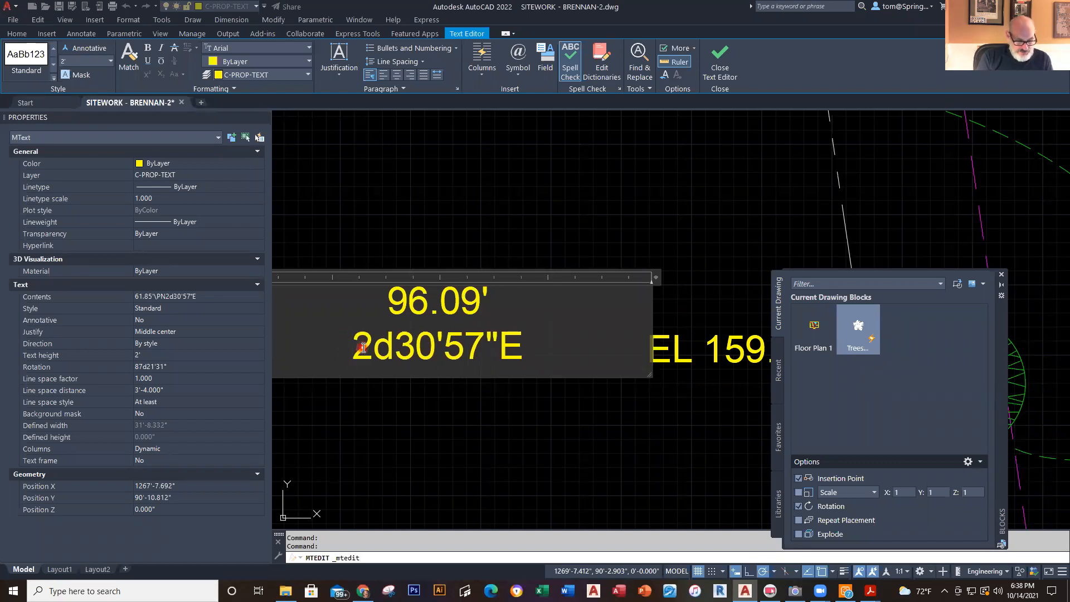
{"action": "type", "text": "S"}
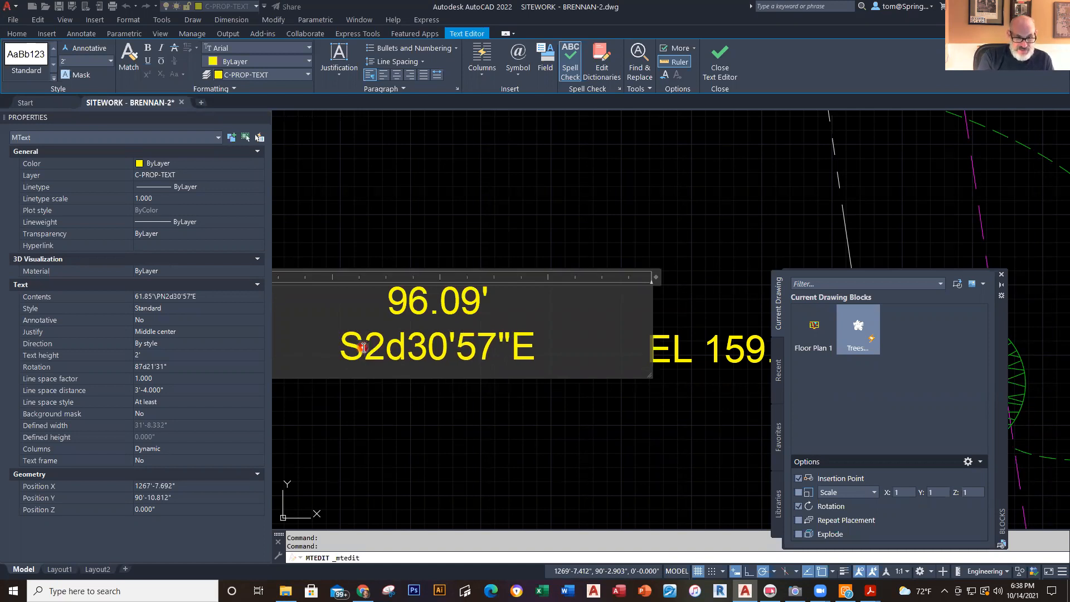
{"action": "type", "text": "8"}
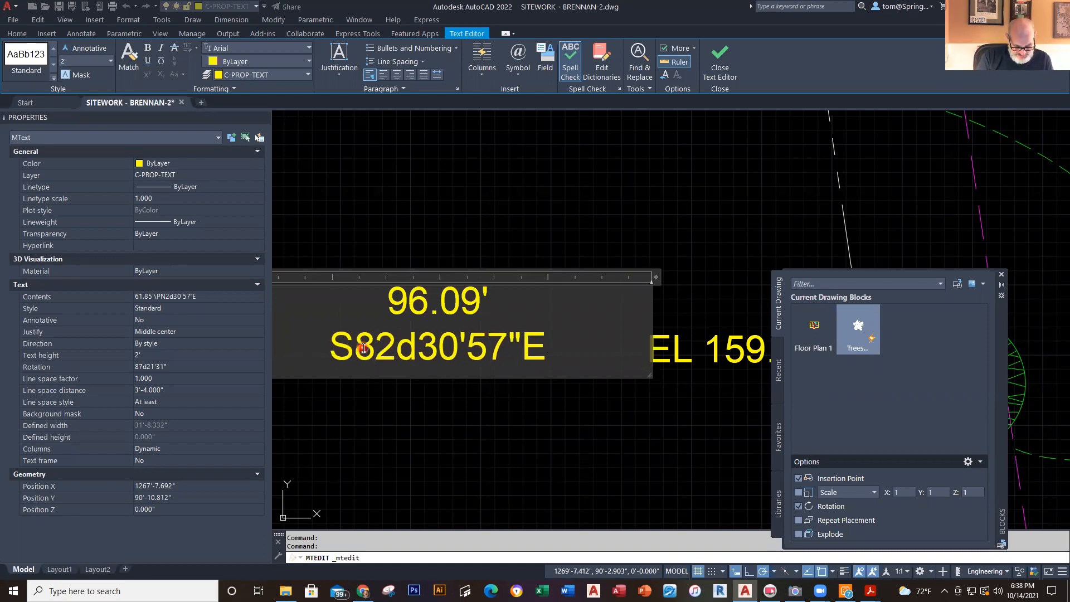
{"action": "key", "text": "Delete"}
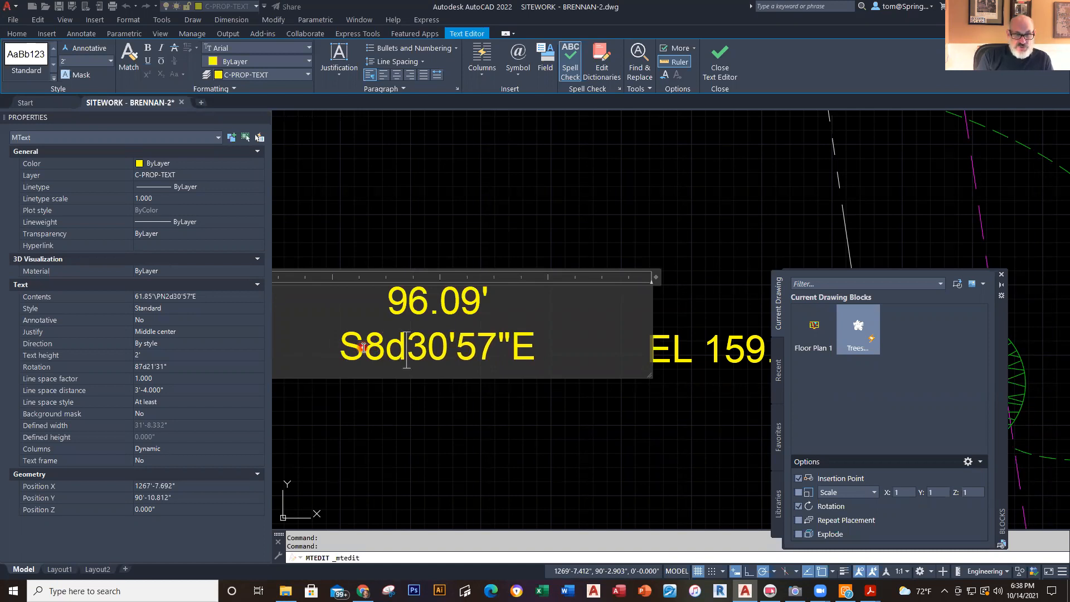
Step: Set the bearing's minutes to 22' and seconds to 5" so it reads S8d22'5"E, and finish editing the text
{"action": "key", "text": "Delete"}
{"action": "key", "text": "Delete"}
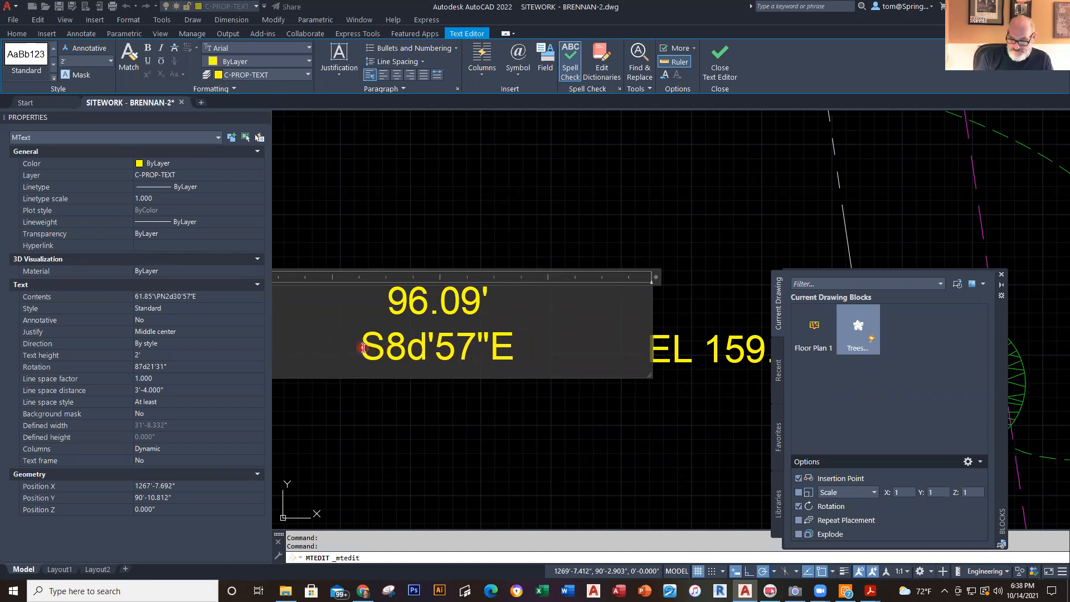
{"action": "type", "text": "22"}
{"action": "key", "text": "Delete"}
{"action": "type", "text": "\""}
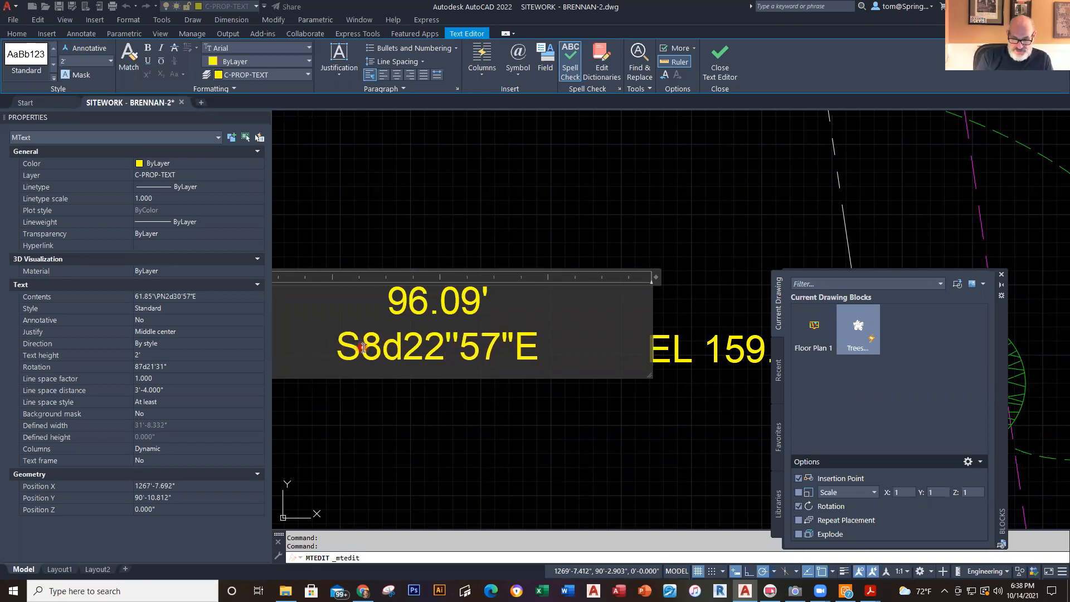
{"action": "key", "text": "BackSpace"}
{"action": "type", "text": "'"}
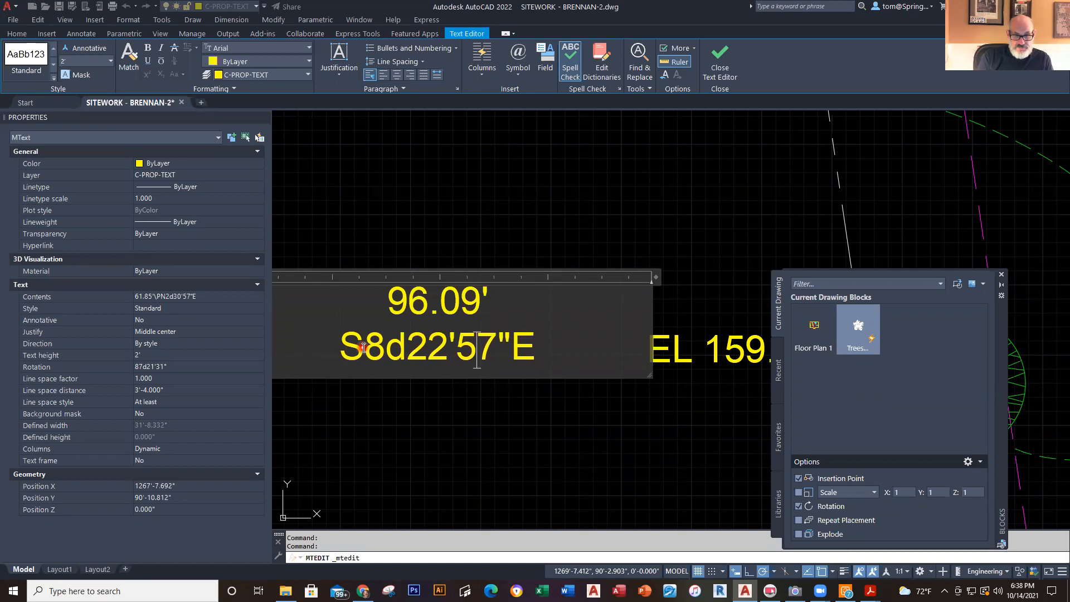
{"action": "key", "text": "Delete"}
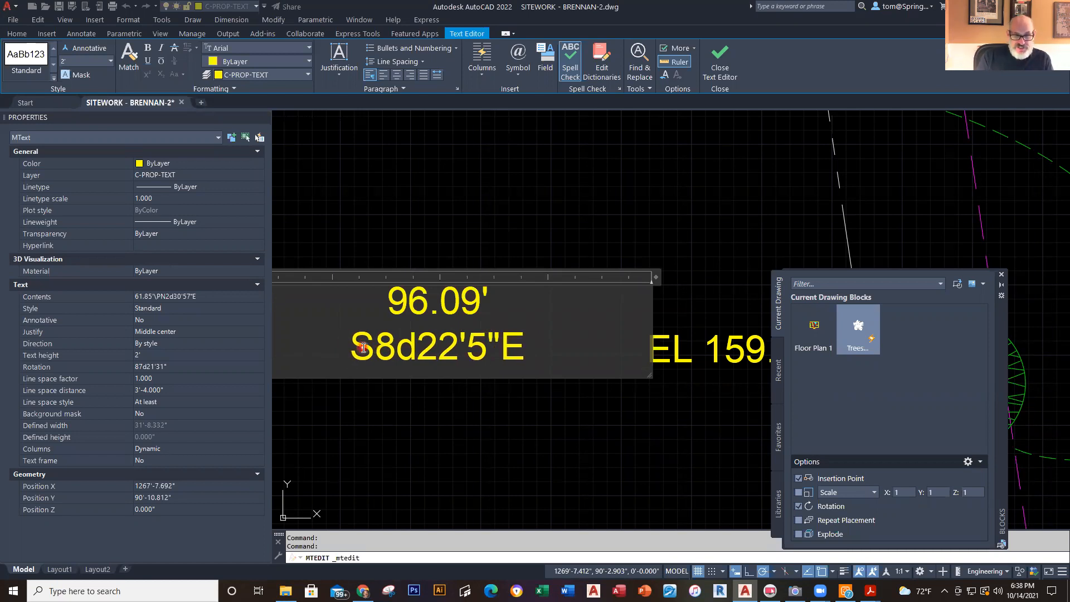
{"action": "left_click", "coordinate": [407, 459]}
Step: Rotate the S8d22'5"E label about its insertion point to about 279 degrees, roughly parallel to the west property line
{"action": "scroll", "coordinate": [465, 345], "scroll_direction": "down", "scroll_amount": 5}
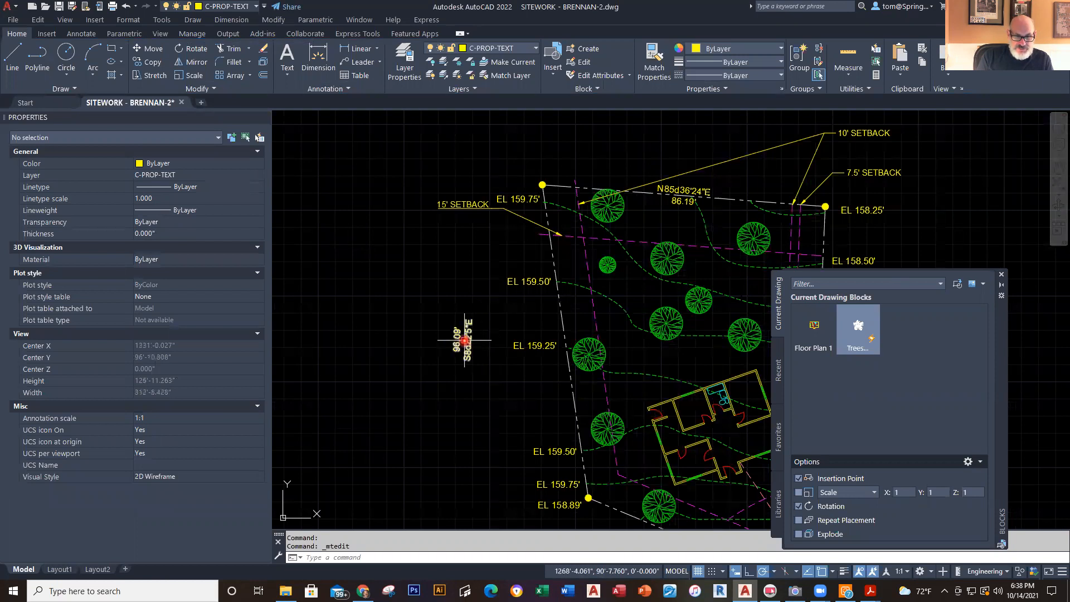
{"action": "left_click", "coordinate": [464, 340]}
{"action": "left_click", "coordinate": [462, 338]}
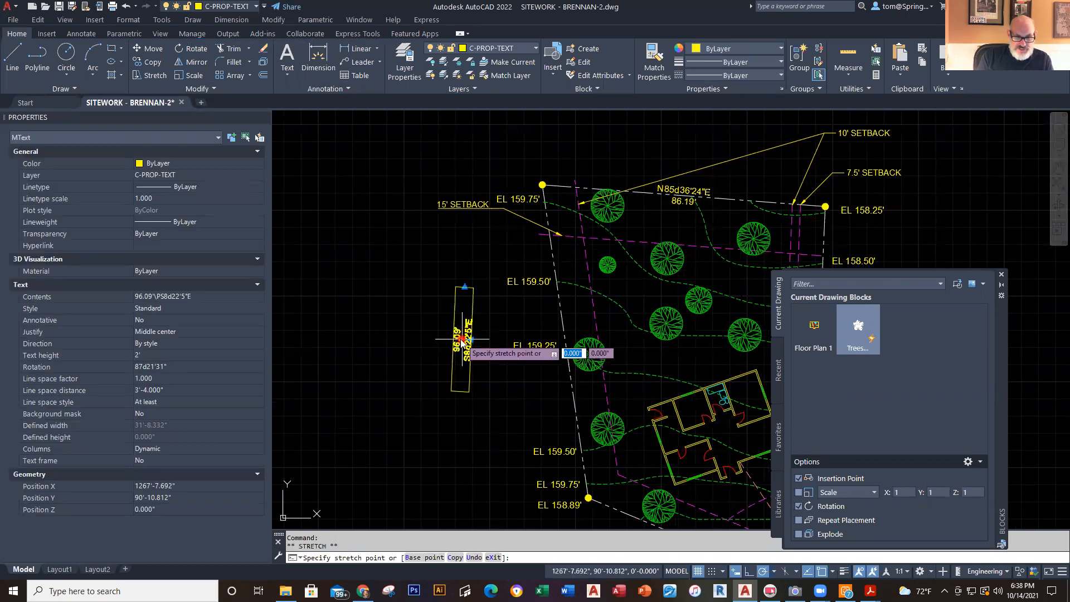
{"action": "right_click", "coordinate": [462, 341]}
{"action": "left_click", "coordinate": [518, 421]}
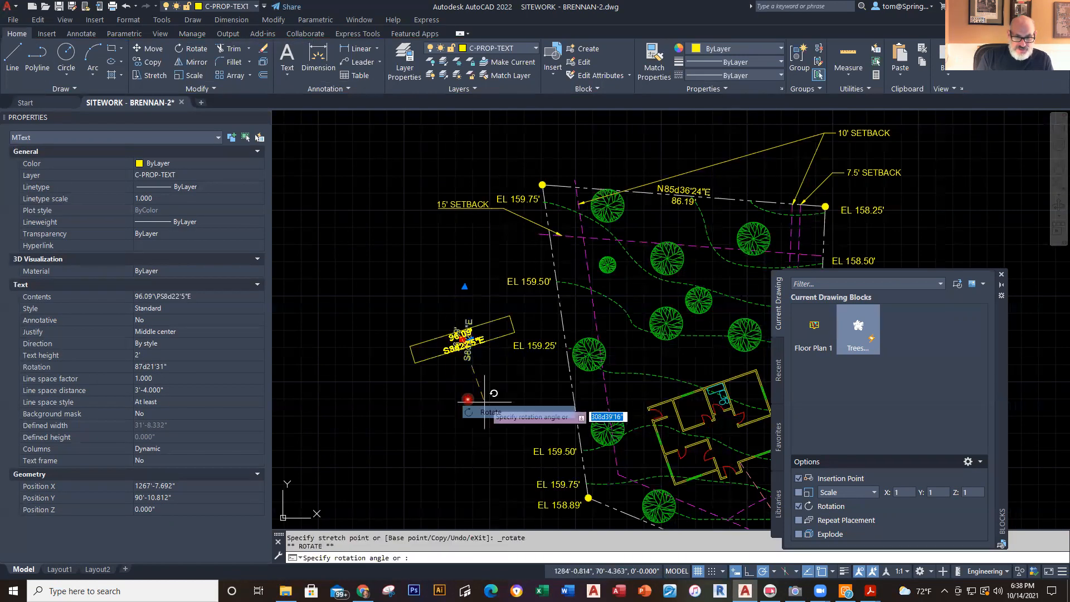
{"action": "left_click", "coordinate": [405, 351]}
Step: Move the S8d22'5"E label onto the west property line, with the line running between its two text rows
{"action": "left_click", "coordinate": [462, 339]}
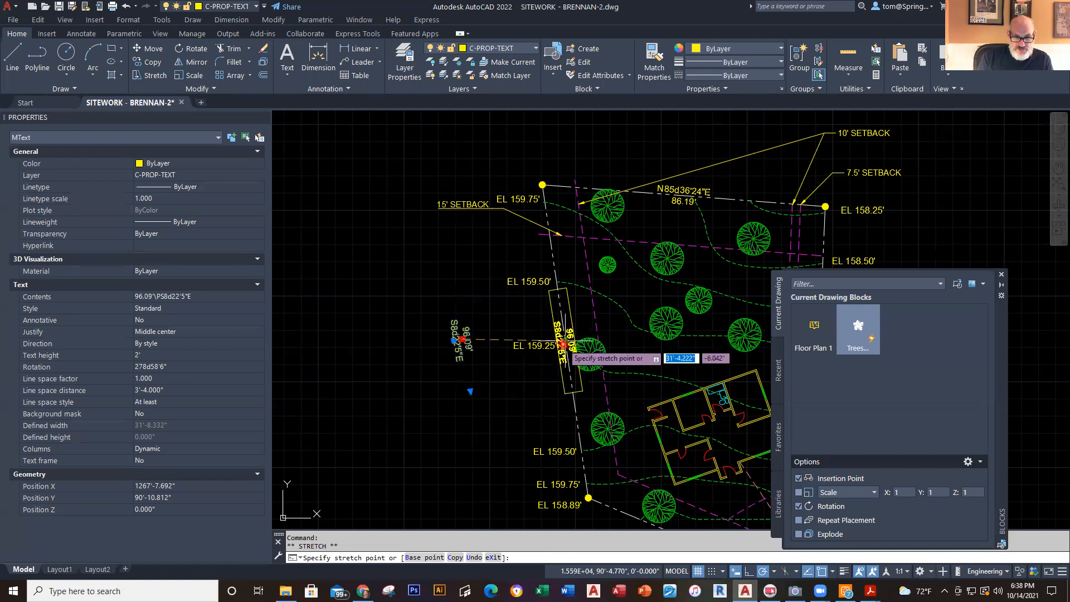
{"action": "left_click", "coordinate": [559, 312]}
{"action": "key", "text": "Escape"}
Step: Reposition the S8d22'5"E label along the west property line, between the EL 159.50' and EL 159.25' labels, with the line between its text rows
{"action": "scroll", "coordinate": [560, 314], "scroll_direction": "up", "scroll_amount": 5}
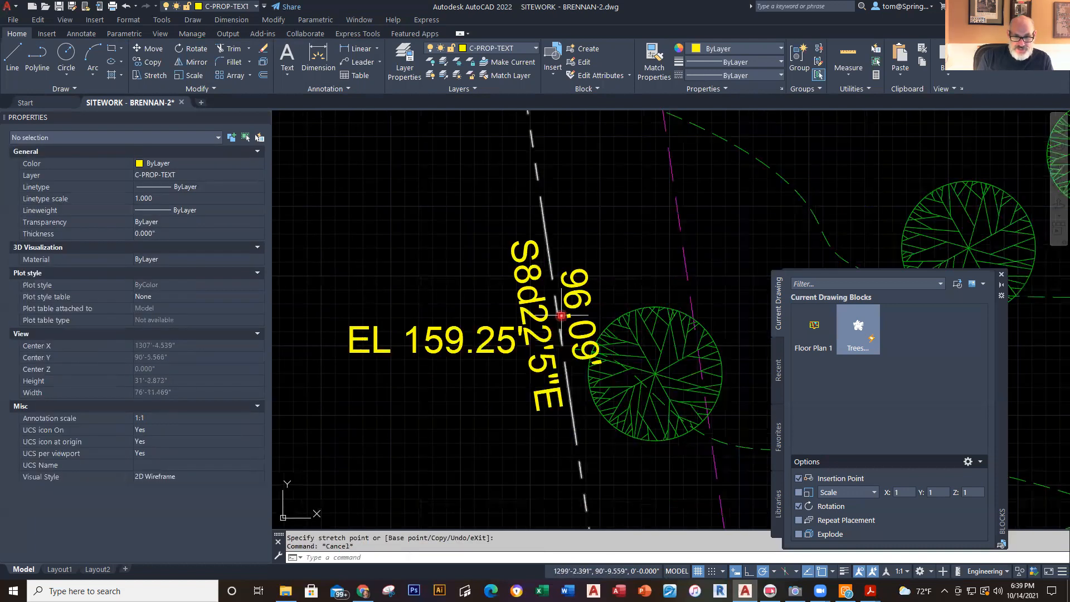
{"action": "left_click", "coordinate": [560, 316]}
{"action": "left_click", "coordinate": [558, 320]}
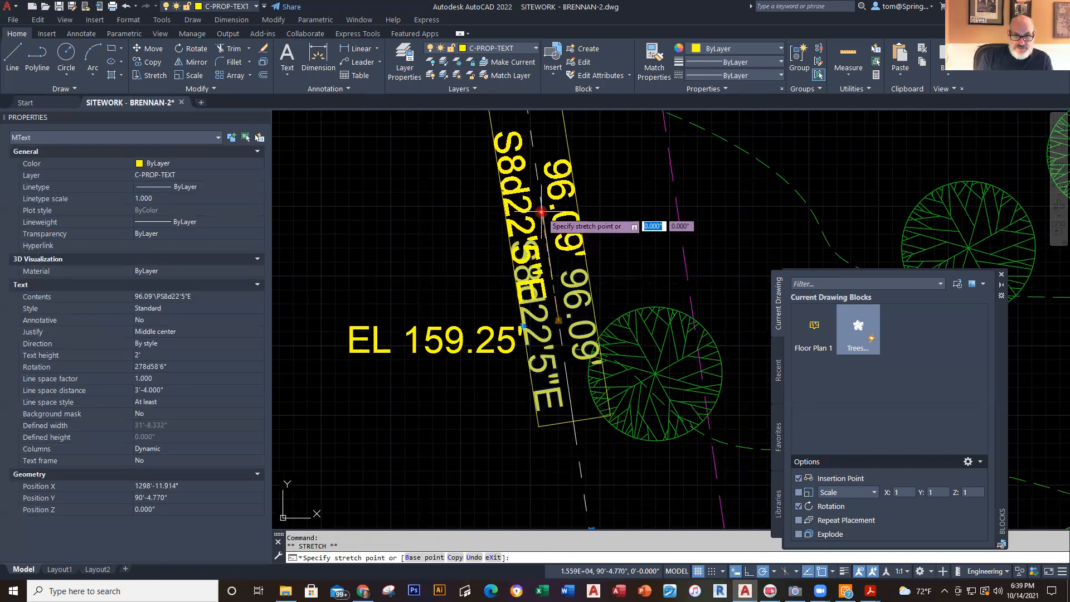
{"action": "key", "text": "Escape"}
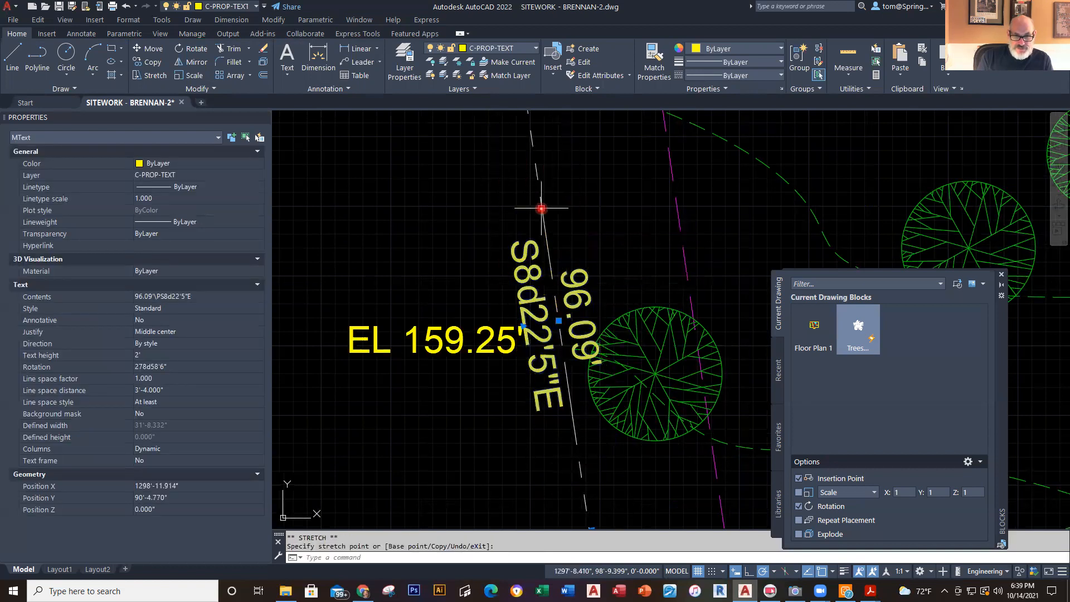
{"action": "left_click", "coordinate": [576, 282]}
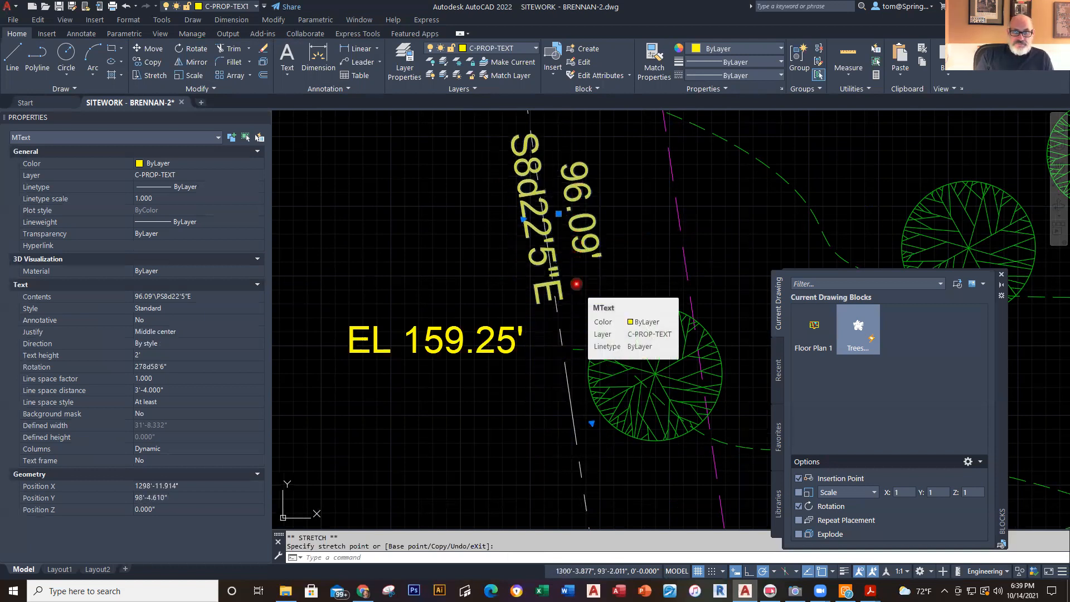
{"action": "scroll", "coordinate": [574, 304], "scroll_direction": "down", "scroll_amount": 3}
{"action": "middle_click_drag", "start_coordinate": [569, 334], "coordinate": [554, 495]}
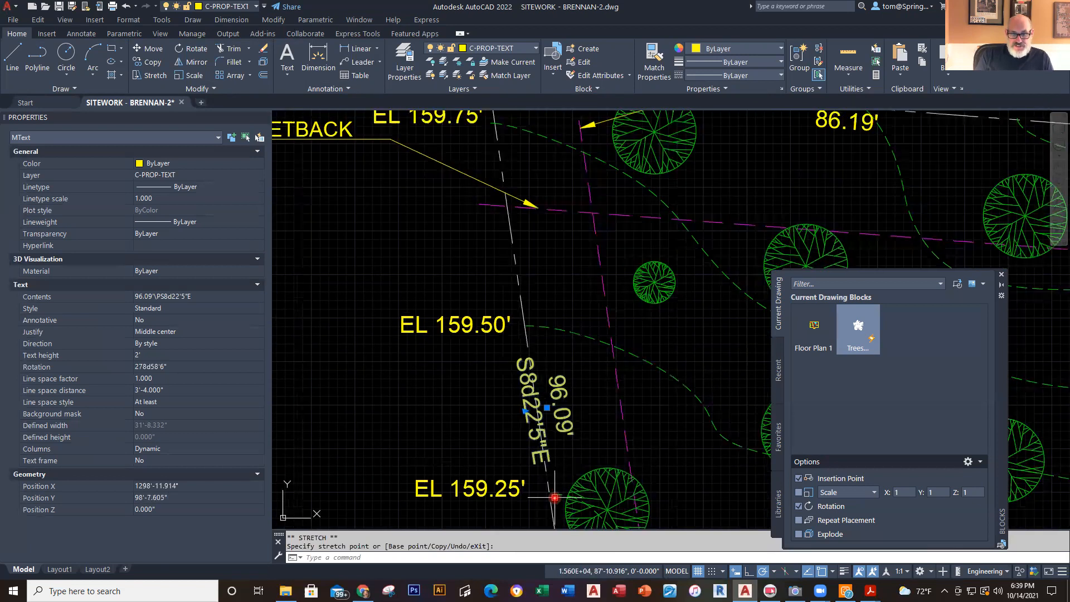
{"action": "left_click", "coordinate": [546, 408]}
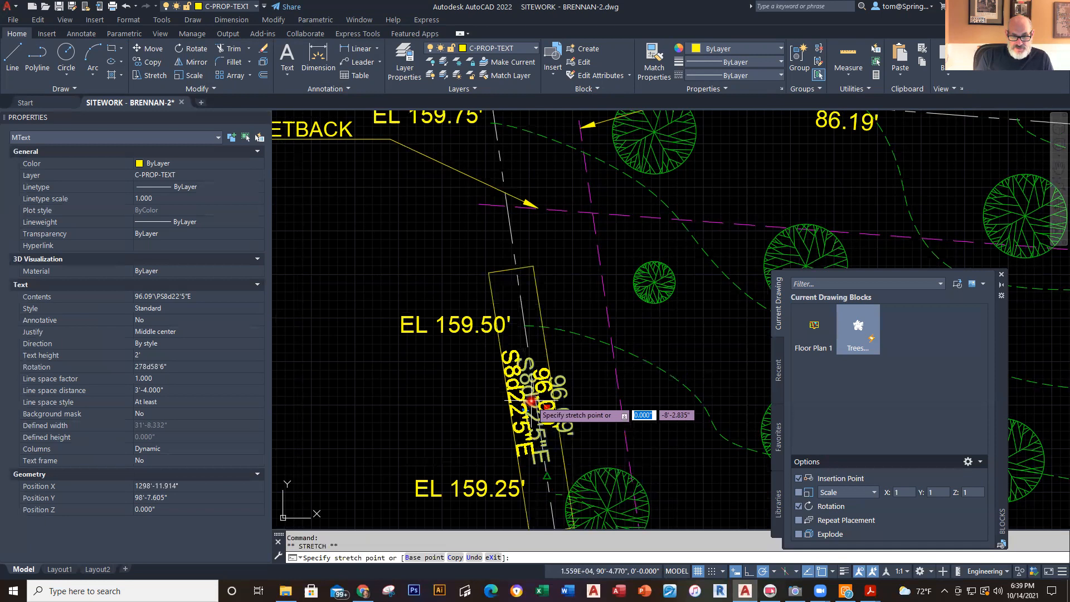
{"action": "left_click", "coordinate": [551, 424]}
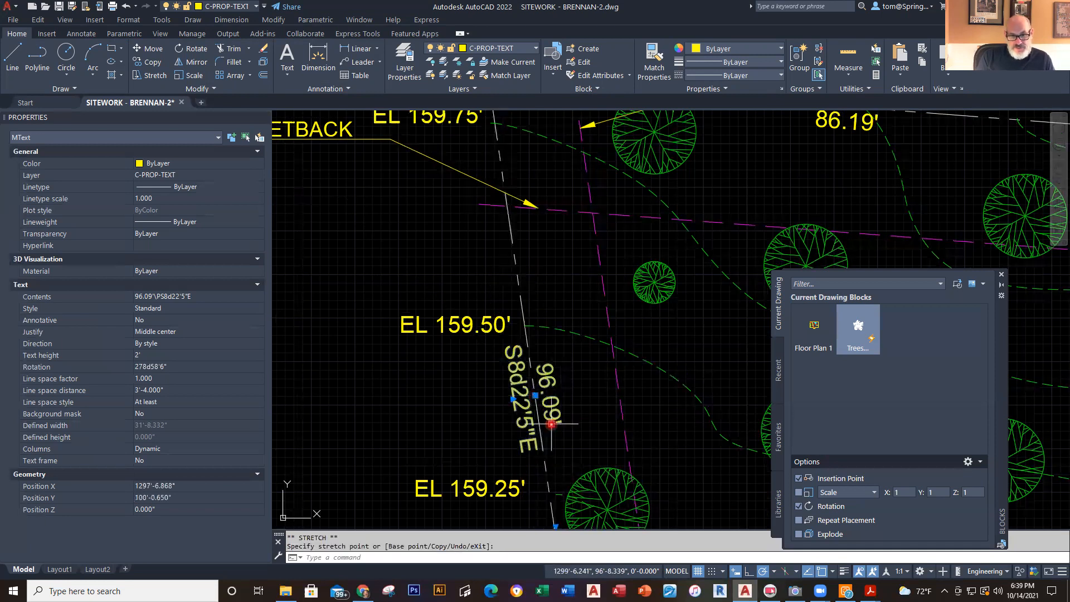
{"action": "key", "text": "Escape"}
Step: Examine the bearing and distance labels along the southern and eastern property lines
{"action": "scroll", "coordinate": [551, 424], "scroll_direction": "down", "scroll_amount": 4}
{"action": "middle_click_drag", "start_coordinate": [511, 410], "coordinate": [452, 263]}
{"action": "scroll", "coordinate": [477, 438], "scroll_direction": "up", "scroll_amount": 2}
{"action": "middle_click_drag", "start_coordinate": [471, 431], "coordinate": [371, 293]}
{"action": "scroll", "coordinate": [373, 293], "scroll_direction": "down", "scroll_amount": 2}
{"action": "scroll", "coordinate": [378, 290], "scroll_direction": "down", "scroll_amount": 1}
{"action": "scroll", "coordinate": [596, 305], "scroll_direction": "up", "scroll_amount": 3}
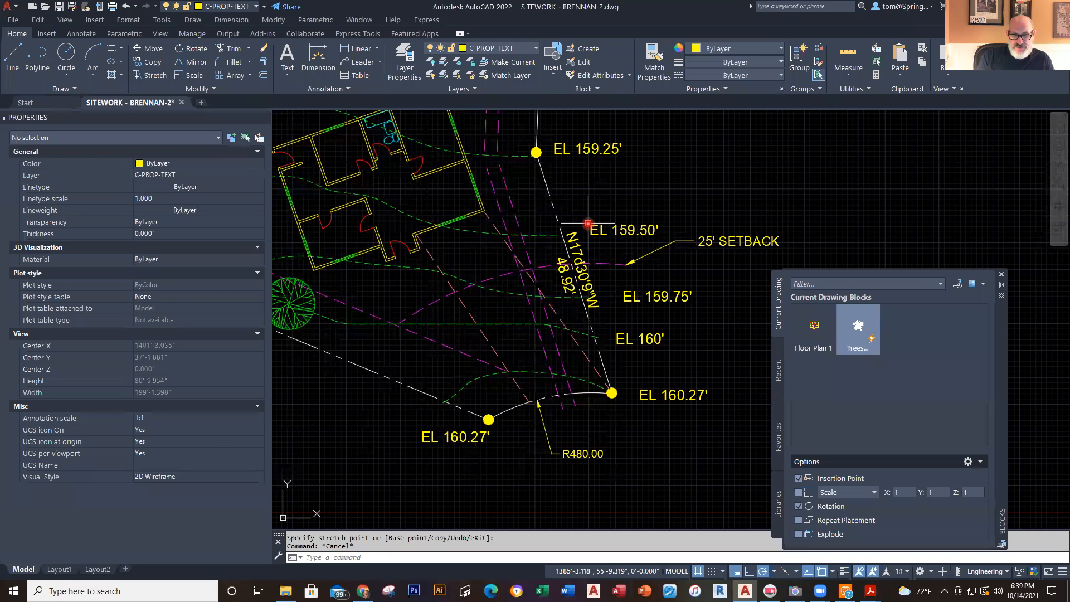
{"action": "scroll", "coordinate": [588, 224], "scroll_direction": "down", "scroll_amount": 3}
{"action": "middle_click_drag", "start_coordinate": [562, 240], "coordinate": [629, 368]}
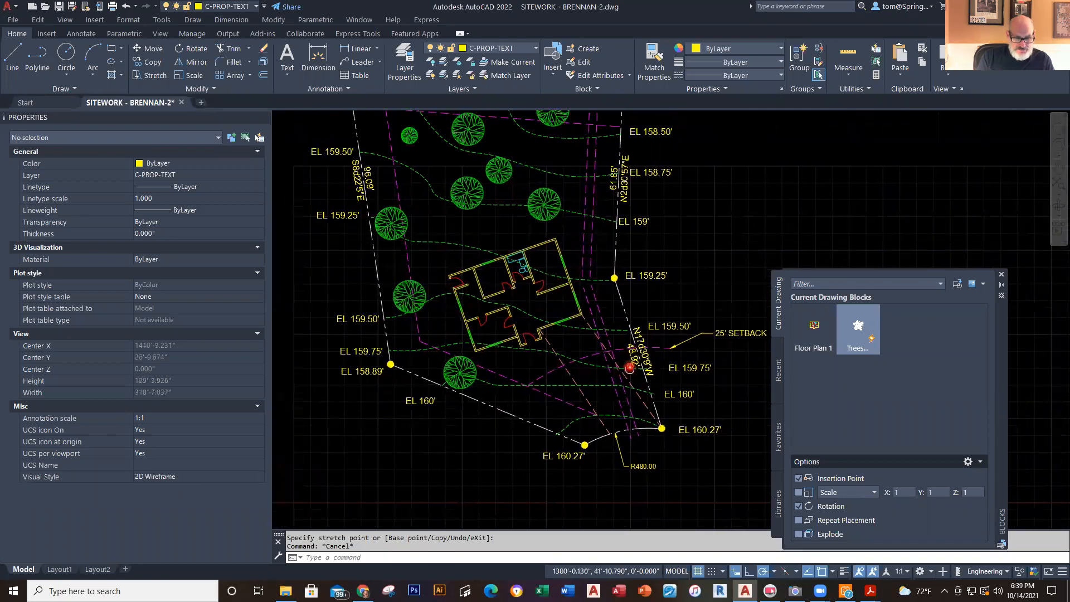
Step: Copy the 96.09' S8d22'5"E label from the west property line to the empty area below the EL 160' label
{"action": "type", "text": "ct o"}
{"action": "key", "text": "Return"}
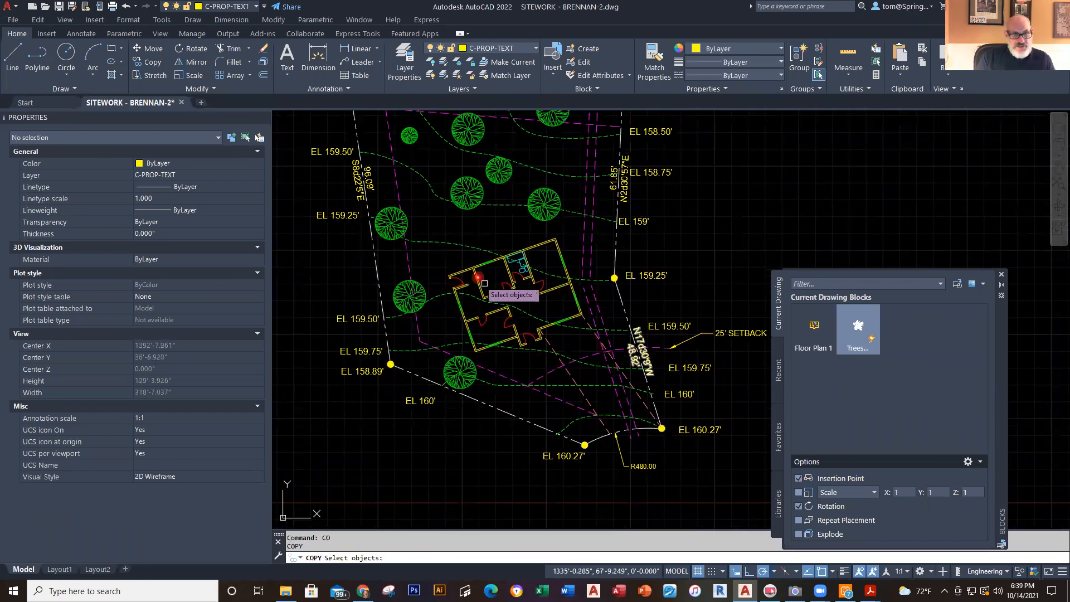
{"action": "left_click", "coordinate": [368, 180]}
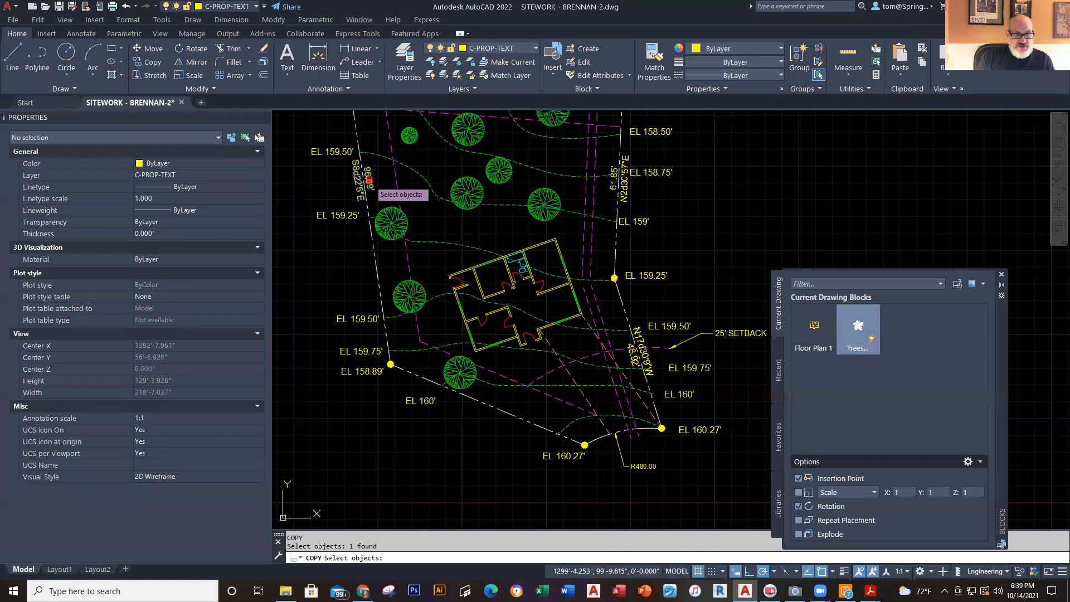
{"action": "key", "text": "Return"}
{"action": "left_click", "coordinate": [369, 181]}
{"action": "left_click", "coordinate": [460, 465]}
{"action": "key", "text": "Escape"}
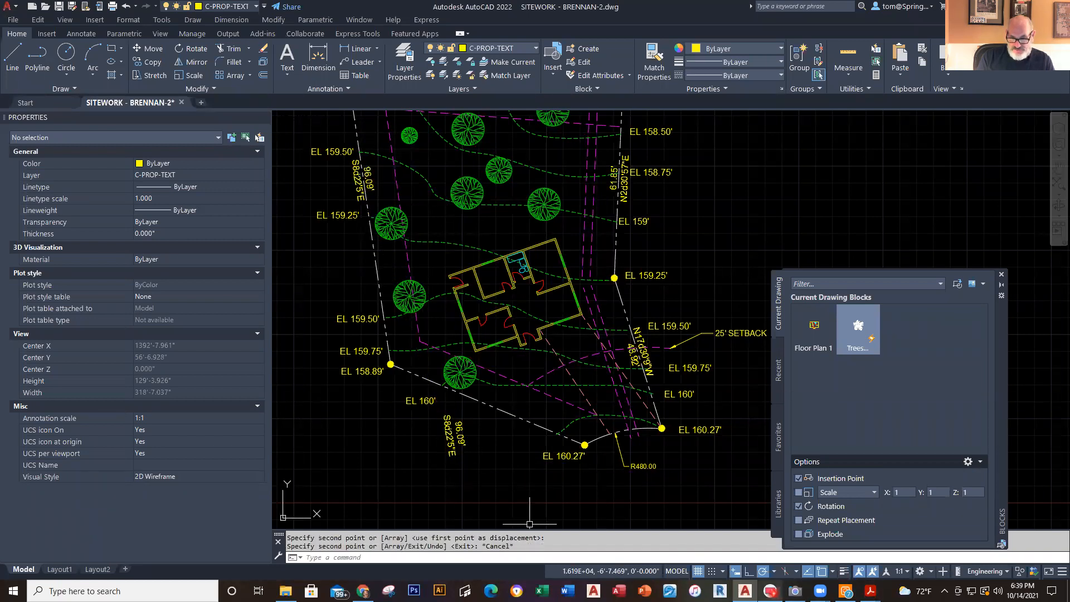
Step: Switch to Acrobat and open SITEWORK - MASTER 2021.pdf to read the south property line's bearing and distance
{"action": "mouse_move", "coordinate": [870, 590]}
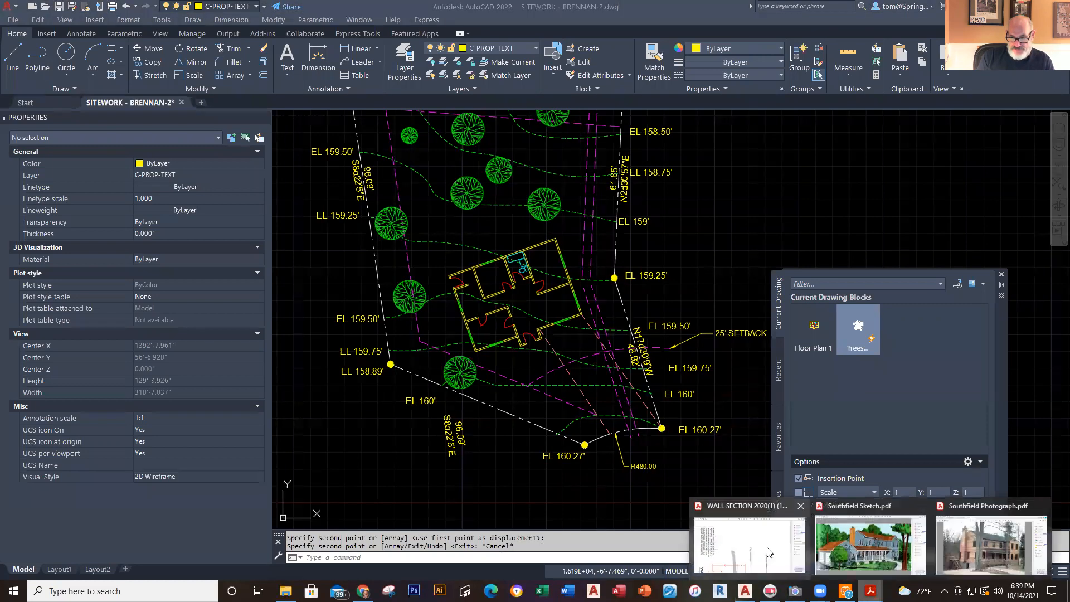
{"action": "left_click", "coordinate": [754, 543]}
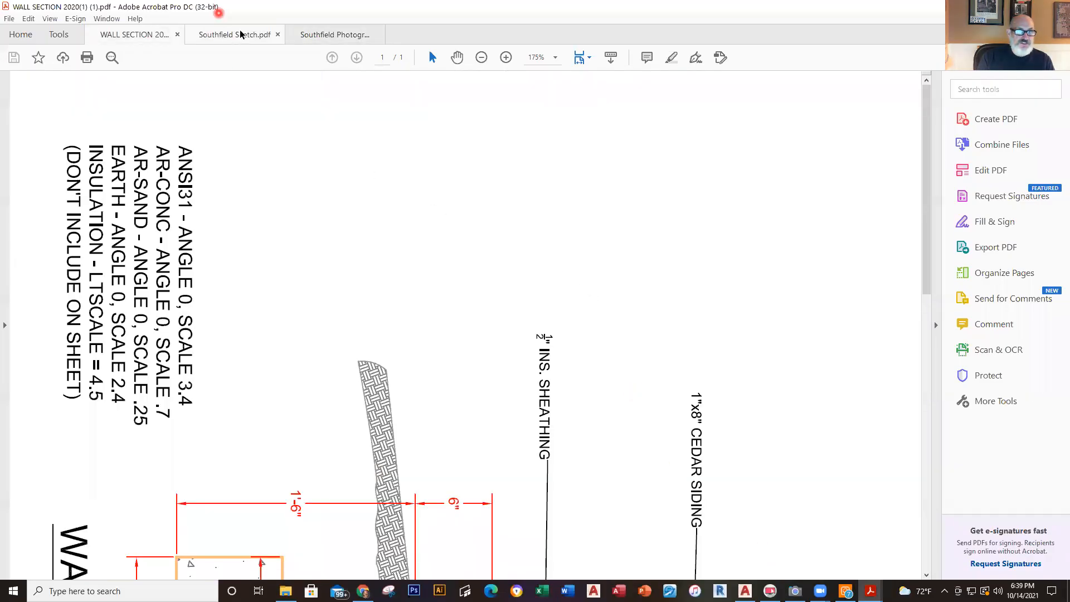
{"action": "left_click", "coordinate": [8, 20]}
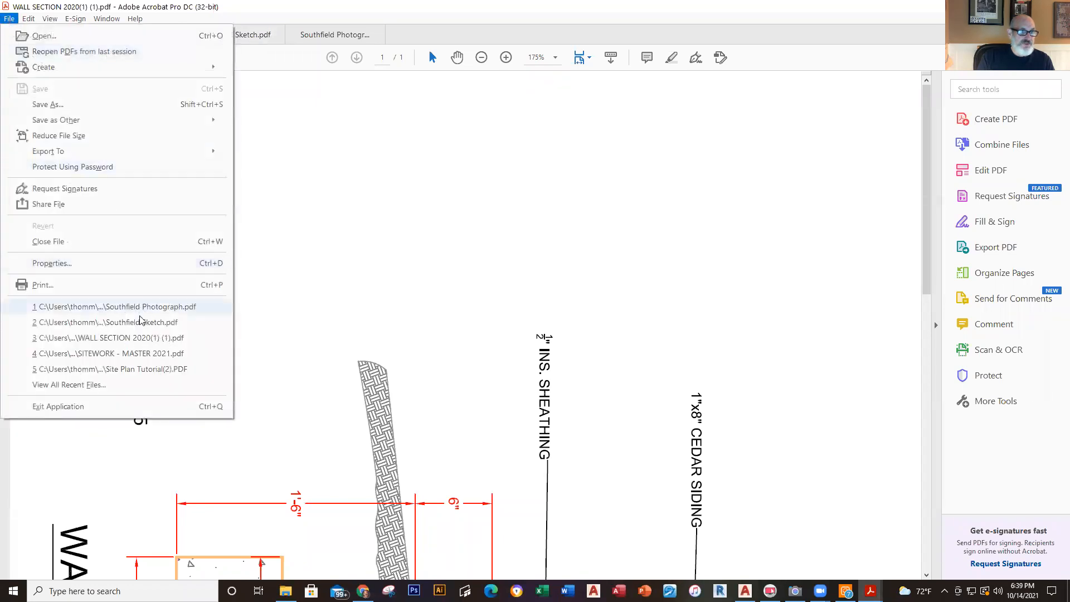
{"action": "left_click", "coordinate": [147, 354]}
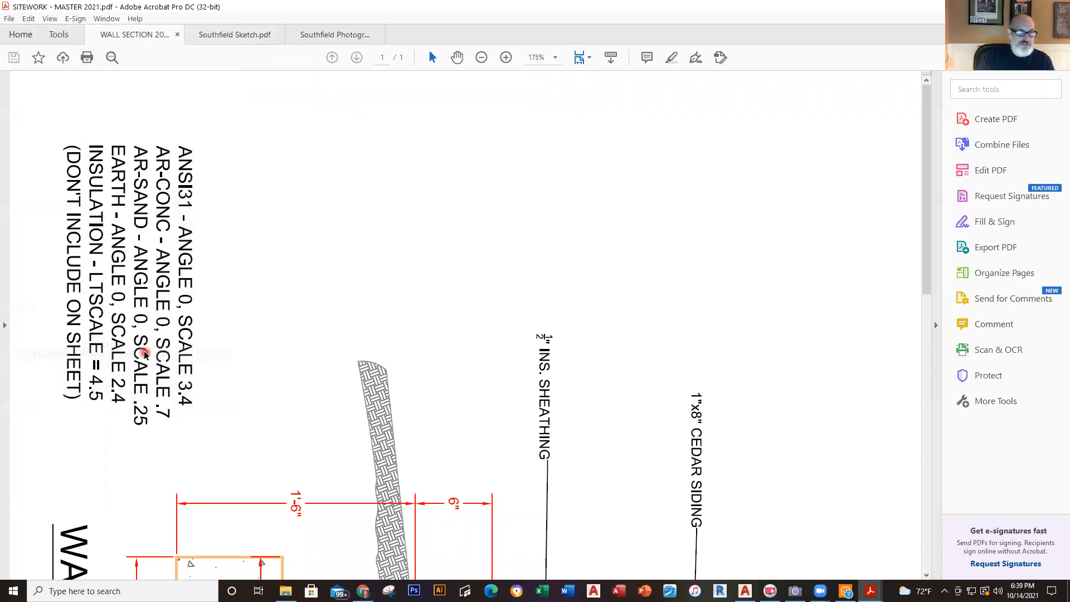
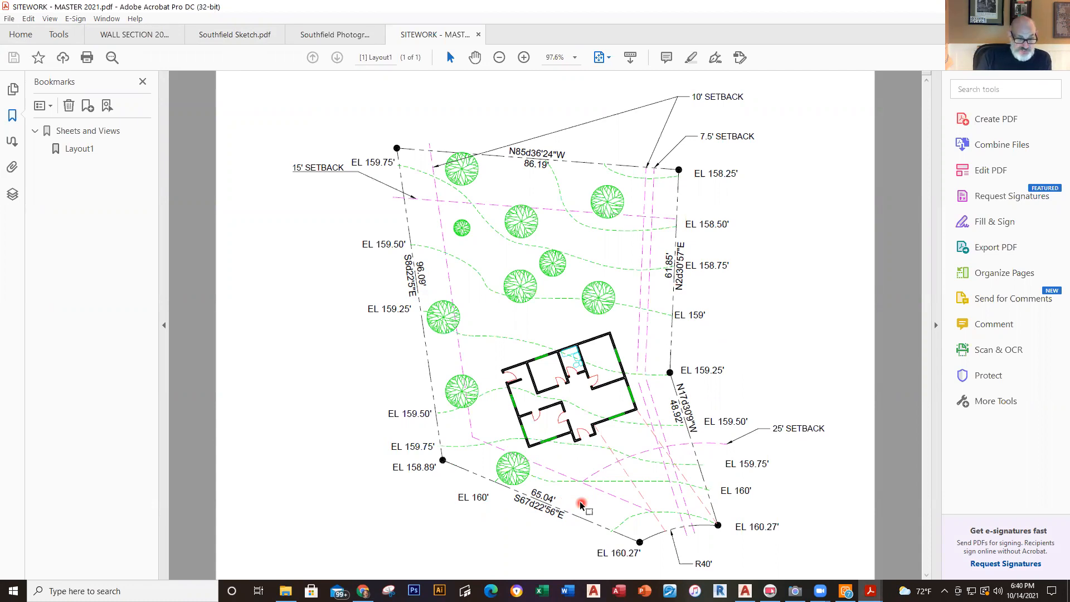
Step: Return to AutoCAD and change the distance in the copied label below the south property line to 65.04'
{"action": "key", "text": "alt+Tab"}
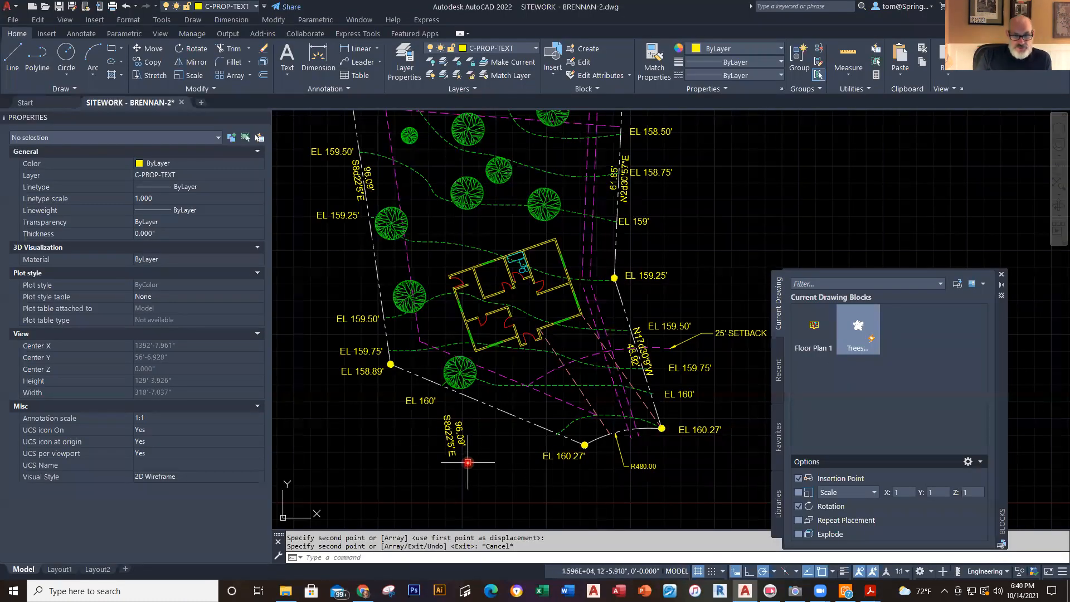
{"action": "scroll", "coordinate": [468, 462], "scroll_direction": "up", "scroll_amount": 4}
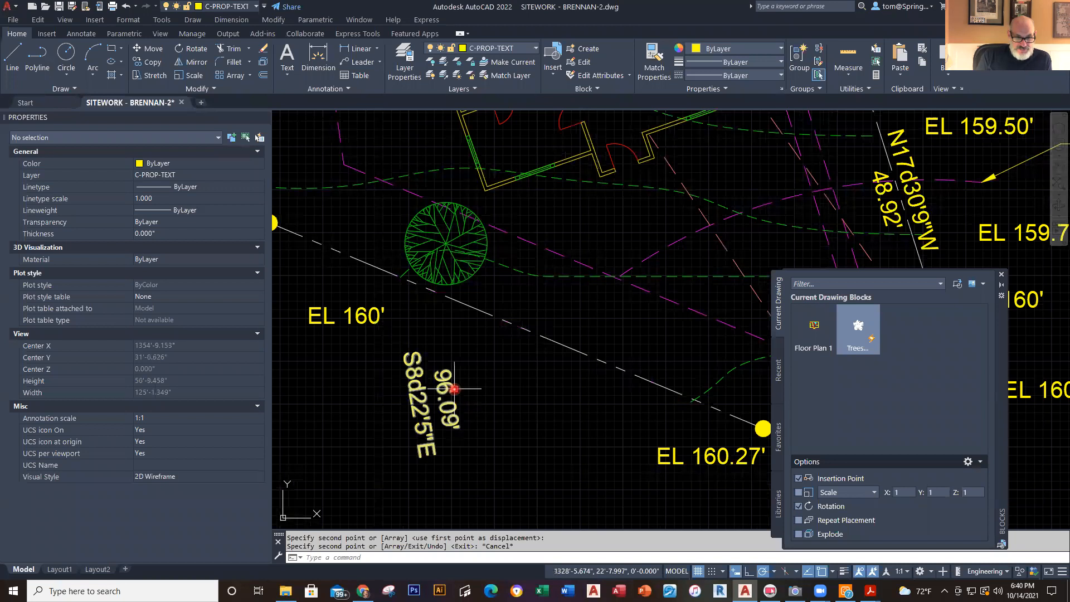
{"action": "left_click", "coordinate": [454, 389]}
{"action": "double_click", "coordinate": [454, 388]}
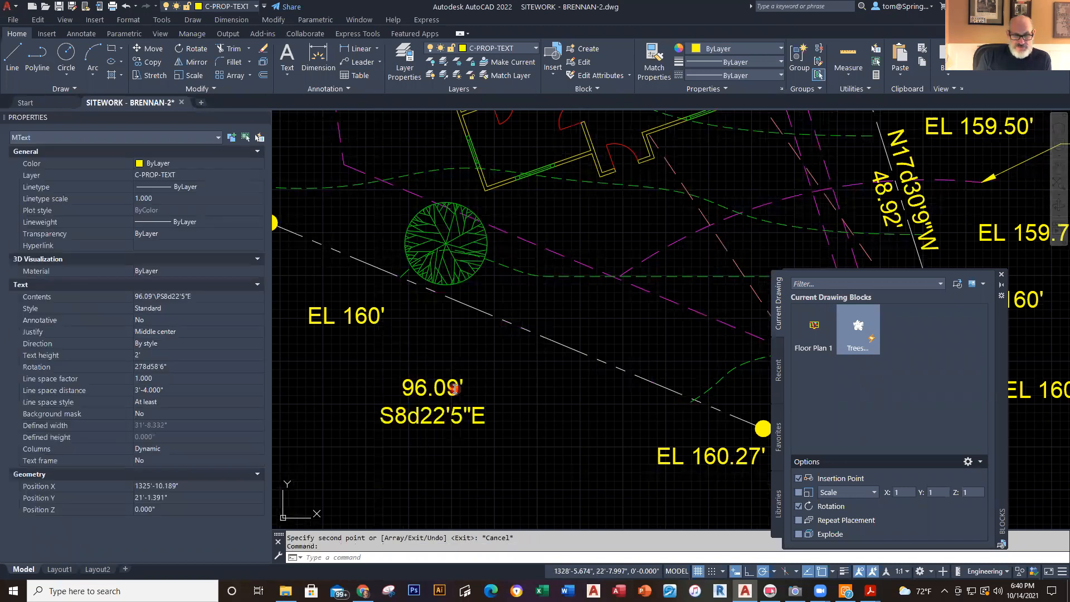
{"action": "key", "text": "BackSpace"}
{"action": "key", "text": "BackSpace"}
{"action": "type", "text": "65"}
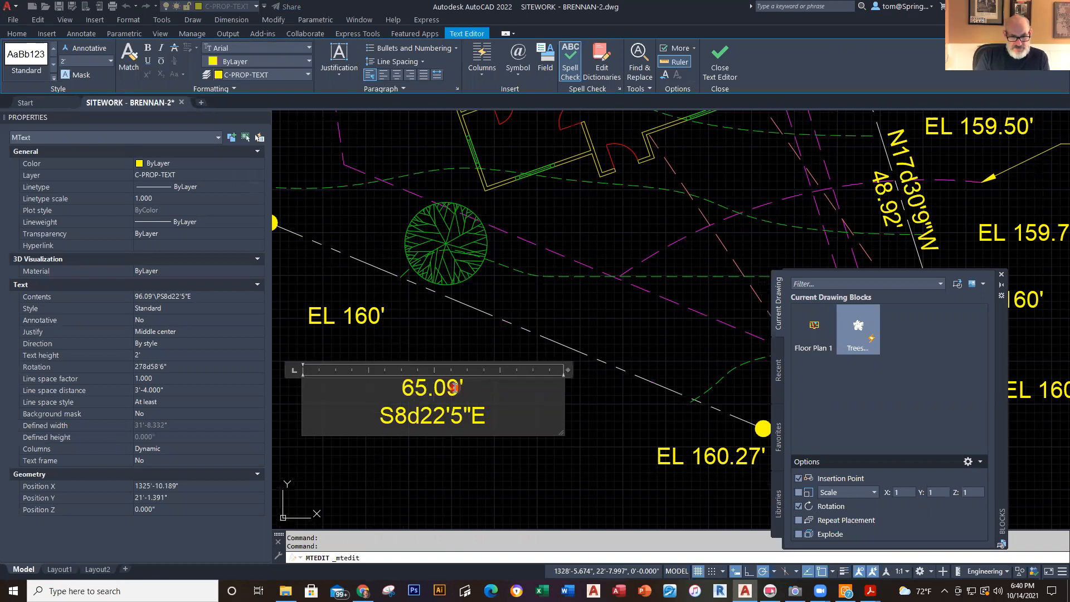
{"action": "key", "text": "BackSpace"}
{"action": "type", "text": "4"}
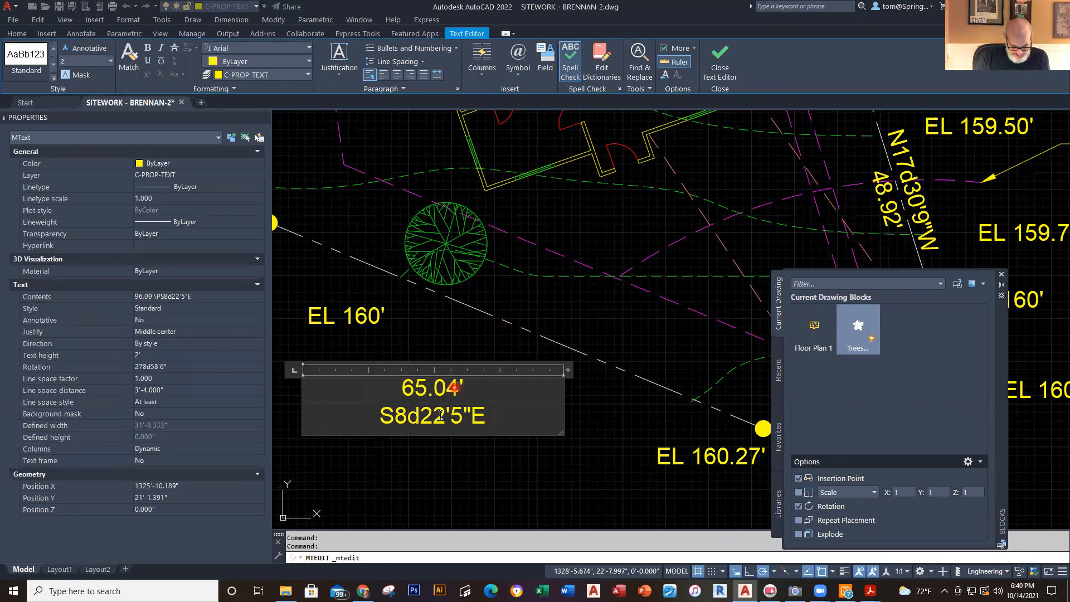
Step: Change the copied label's bearing to S67d22'56"E and finish editing the text
{"action": "left_click", "coordinate": [440, 414]}
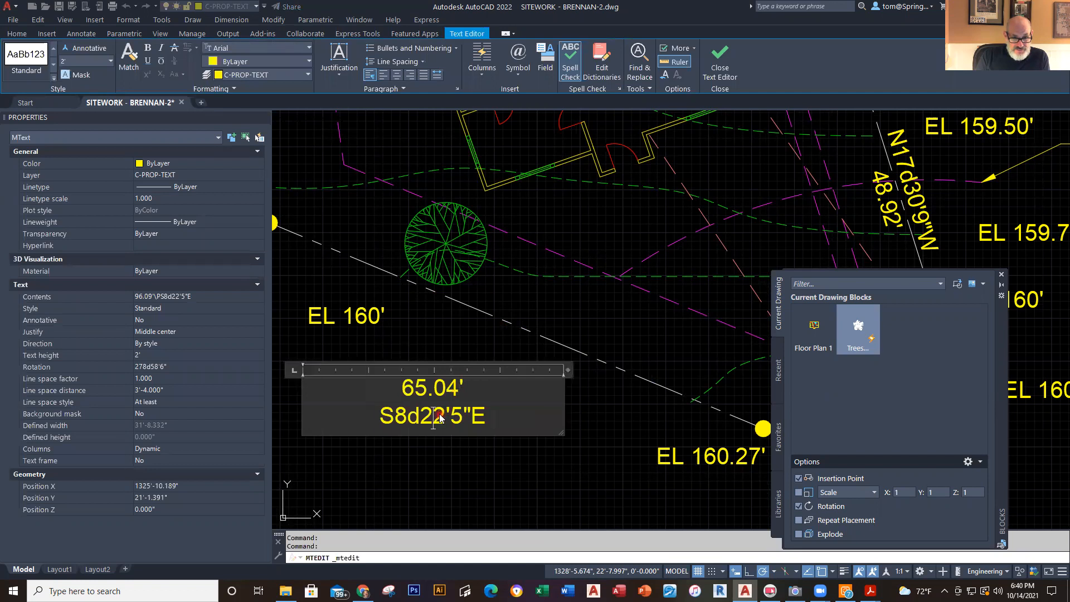
{"action": "double_click", "coordinate": [440, 415]}
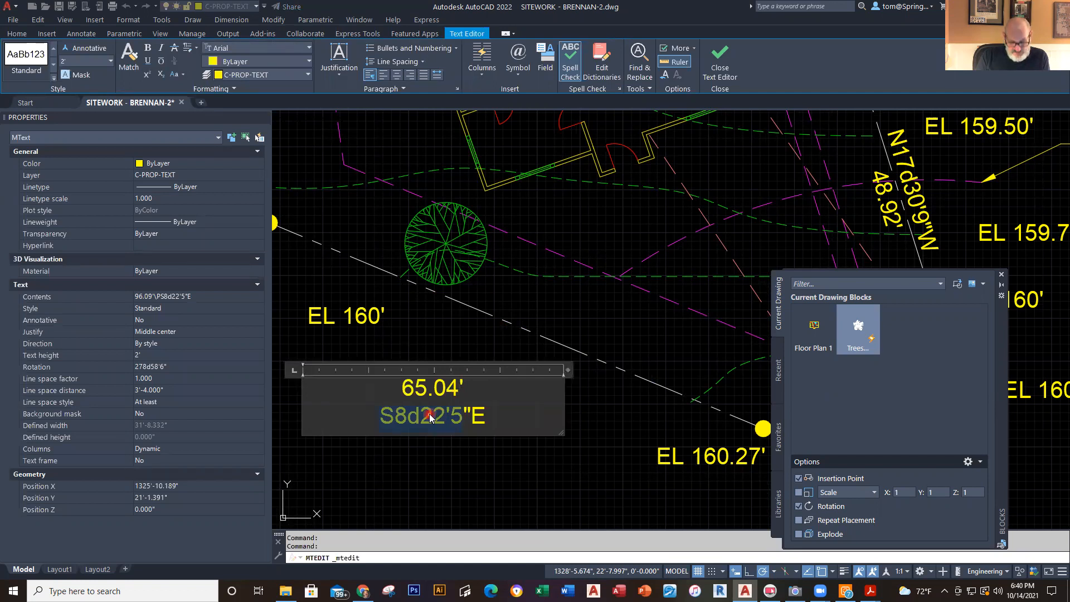
{"action": "type", "text": "S67"}
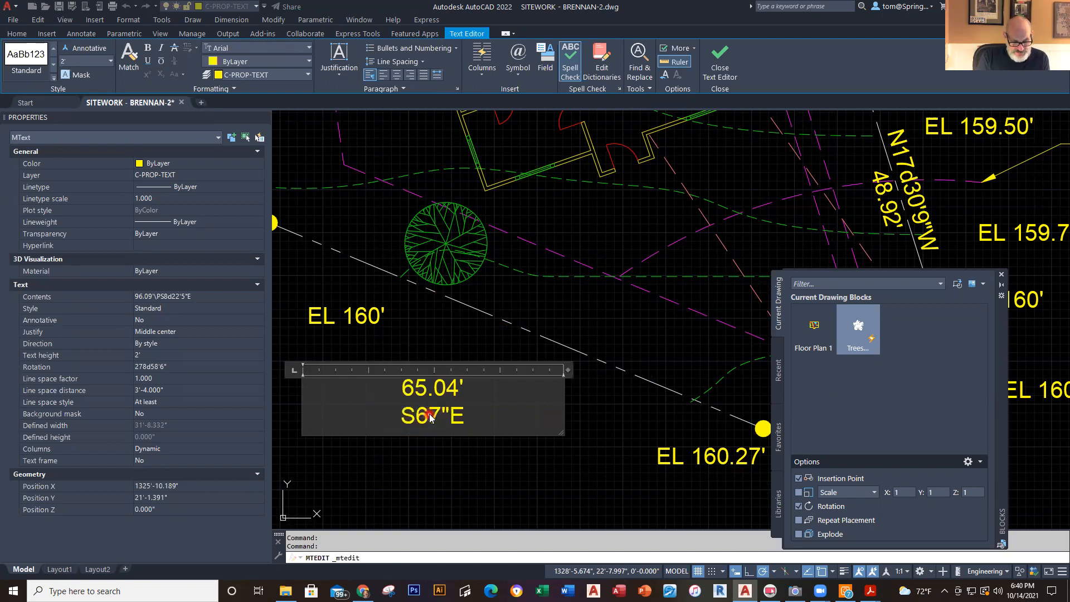
{"action": "type", "text": "D"}
{"action": "key", "text": "BackSpace"}
{"action": "type", "text": "d"}
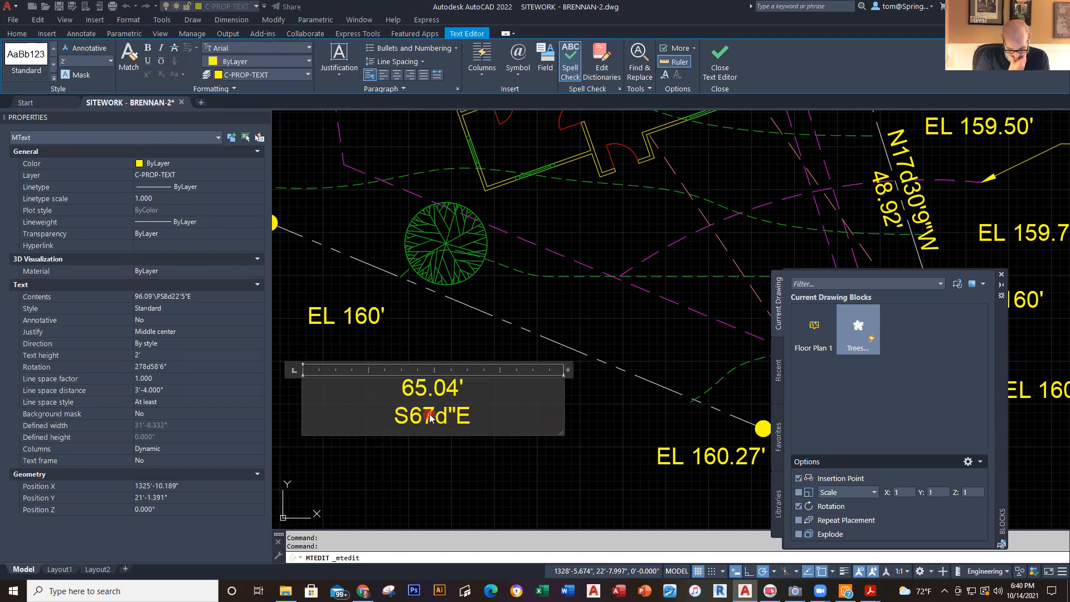
{"action": "type", "text": "22"}
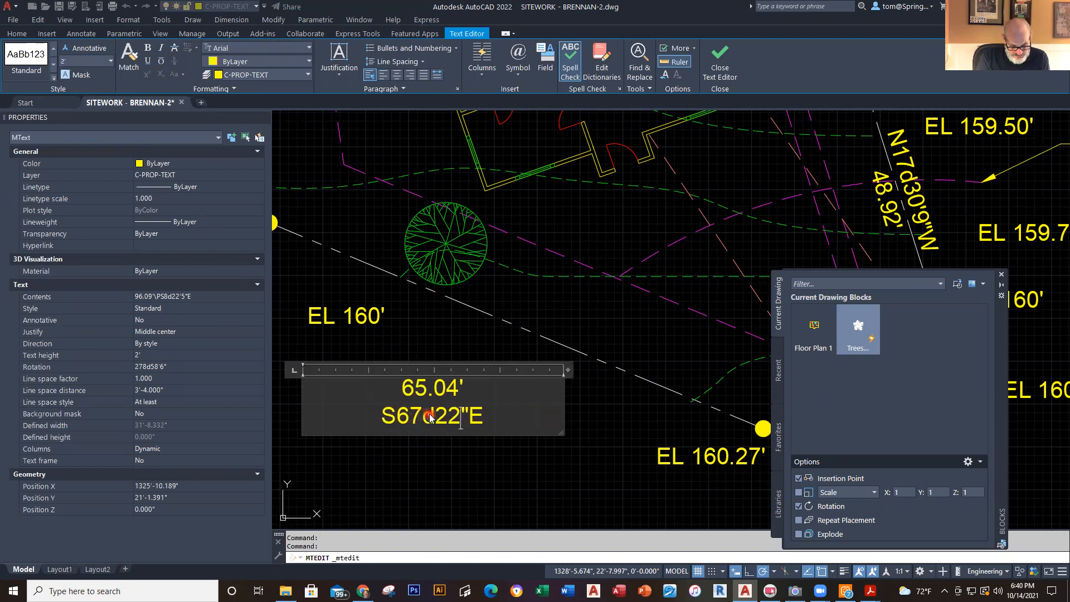
{"action": "type", "text": "'56\""}
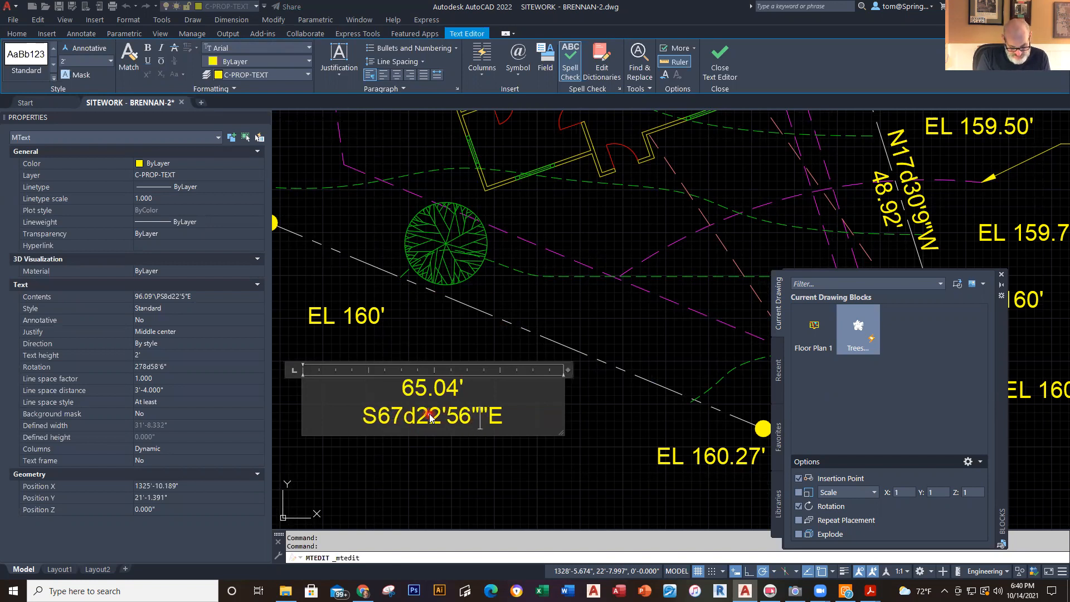
{"action": "type", "text": "E"}
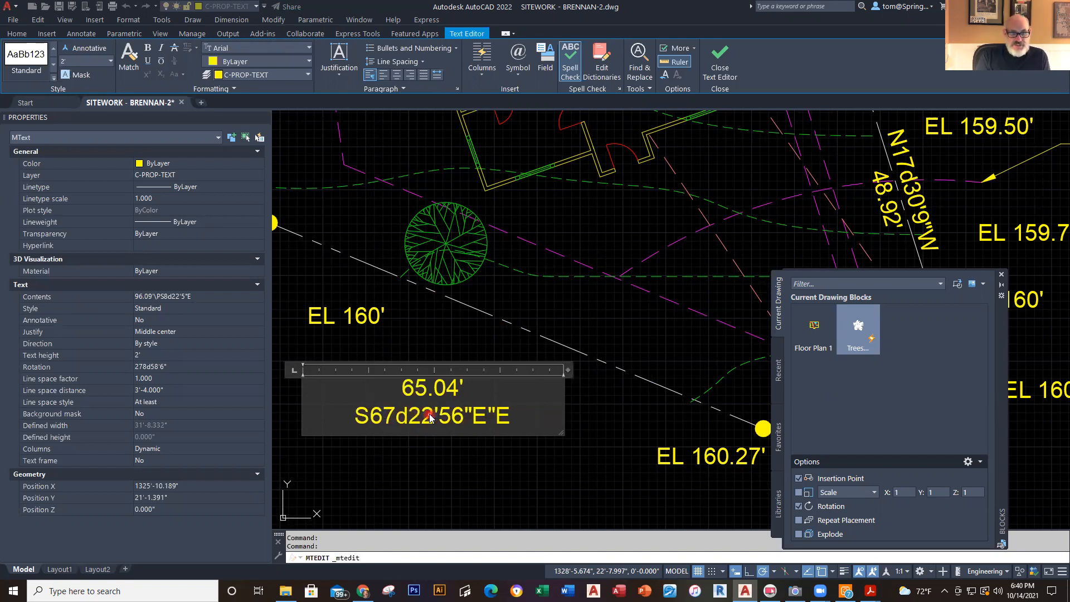
{"action": "key", "text": "Delete"}
{"action": "key", "text": "Delete"}
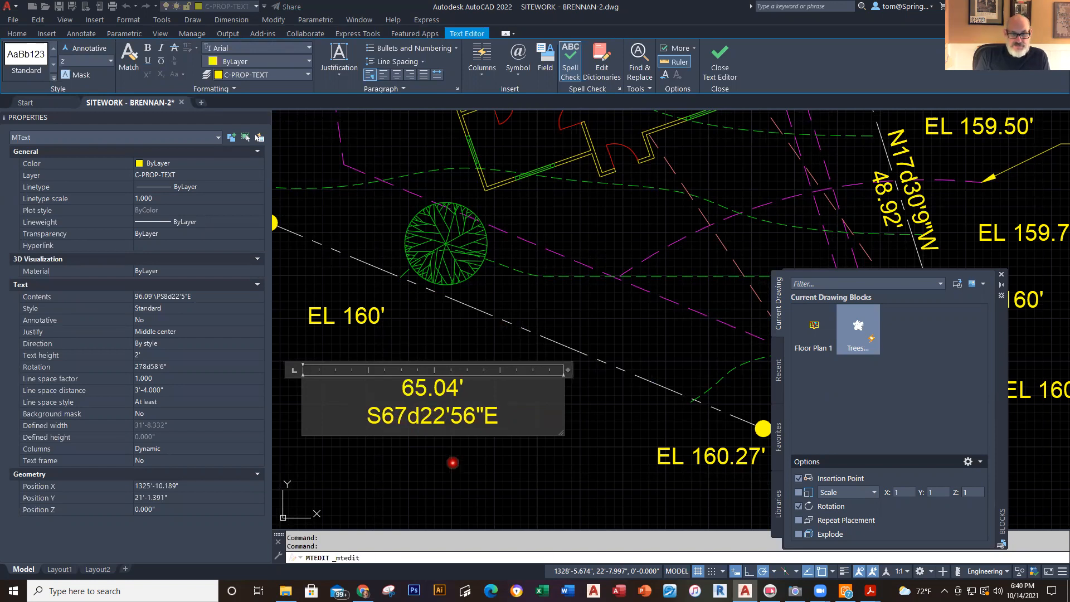
{"action": "left_click", "coordinate": [453, 462]}
Step: Move the 65.04' S67d22'56"E label onto the south property line, just right of the tree
{"action": "scroll", "coordinate": [490, 378], "scroll_direction": "down", "scroll_amount": 2}
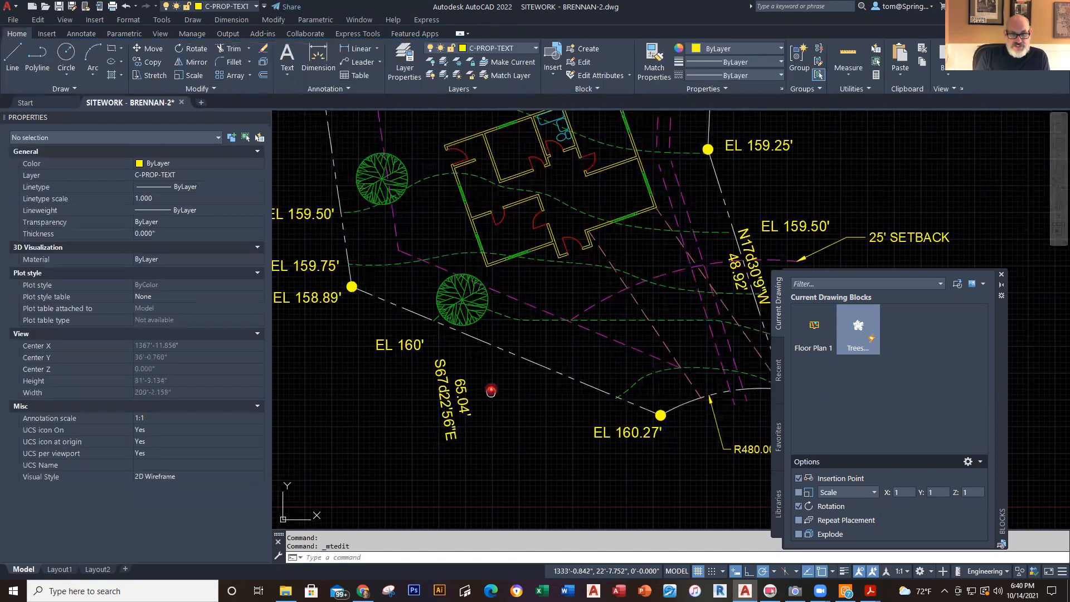
{"action": "left_click", "coordinate": [451, 397]}
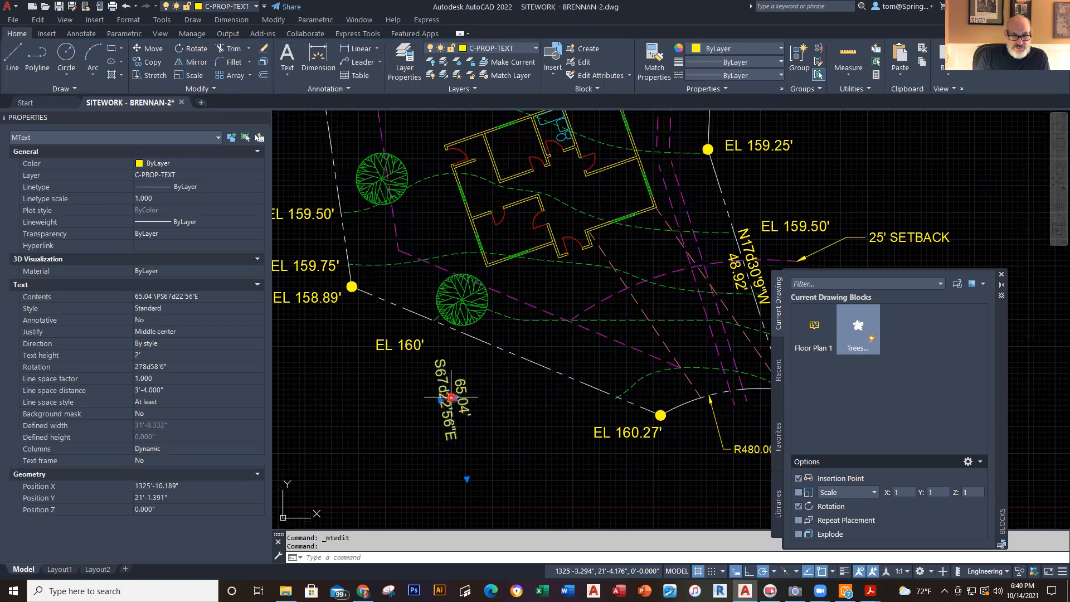
{"action": "left_click", "coordinate": [451, 397]}
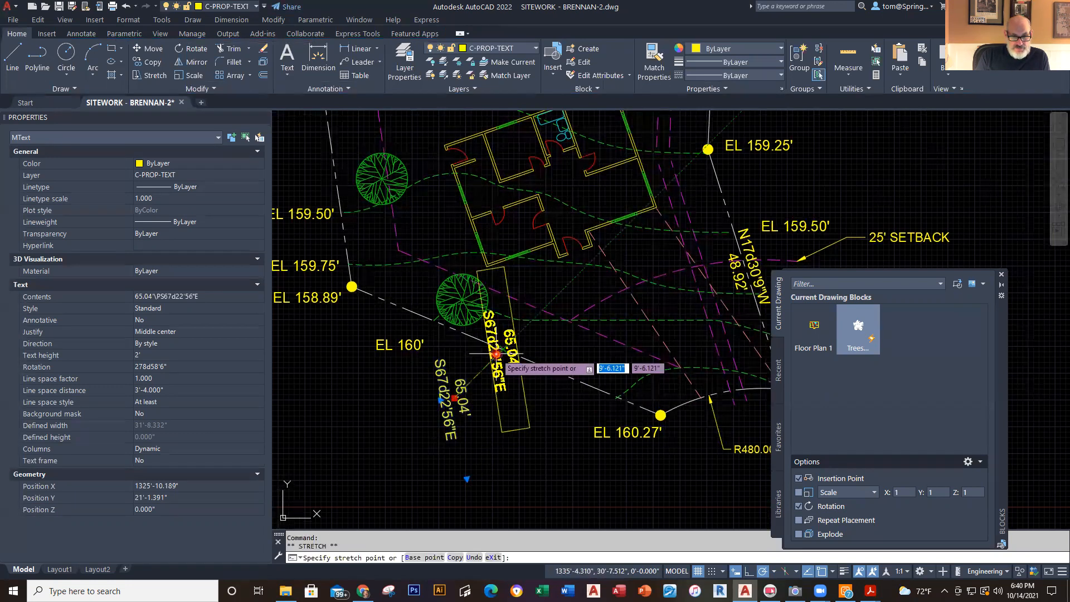
{"action": "left_click", "coordinate": [495, 354]}
{"action": "key", "text": "Escape"}
Step: Rotate the 65.04' S67d22'56"E label about a point on the south property line so it runs parallel to that line
{"action": "scroll", "coordinate": [506, 325], "scroll_direction": "up", "scroll_amount": 2}
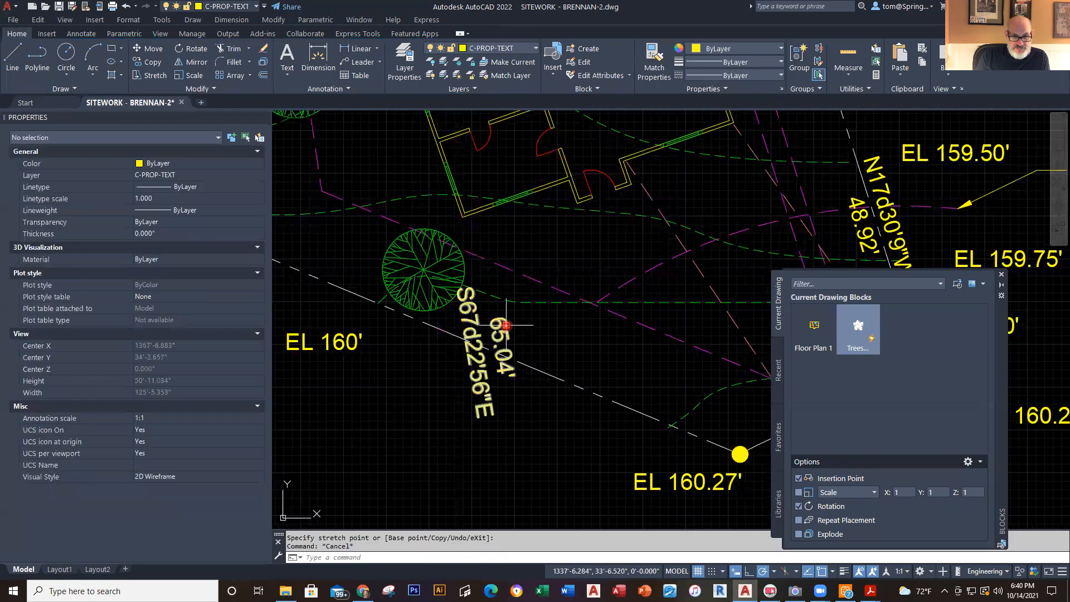
{"action": "left_click", "coordinate": [506, 328]}
{"action": "key", "text": "Escape"}
{"action": "left_click", "coordinate": [193, 50]}
{"action": "left_click", "coordinate": [518, 342]}
{"action": "key", "text": "Return"}
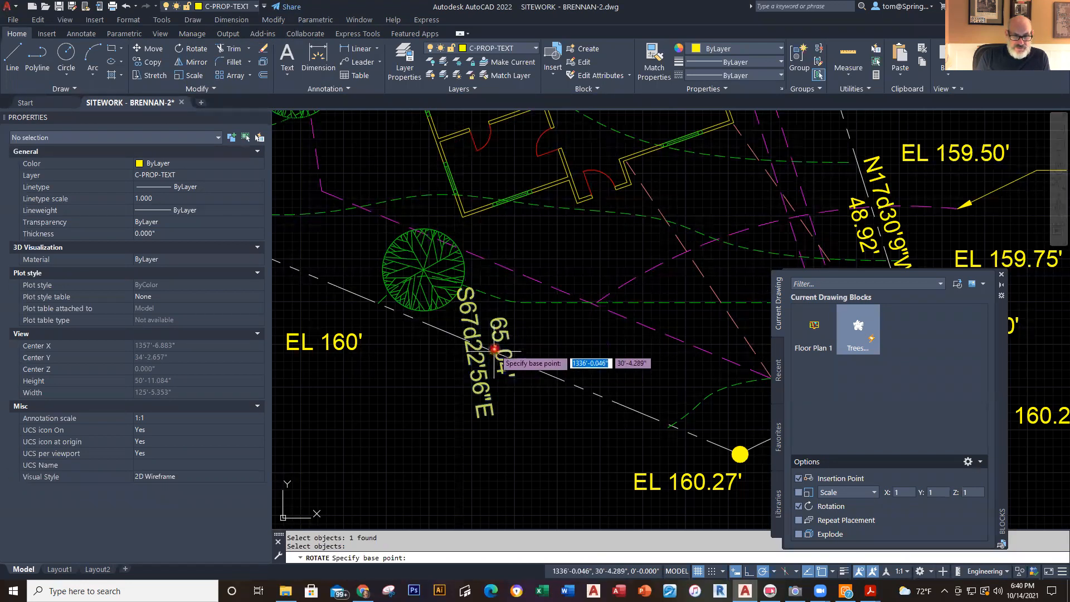
{"action": "left_click", "coordinate": [495, 349]}
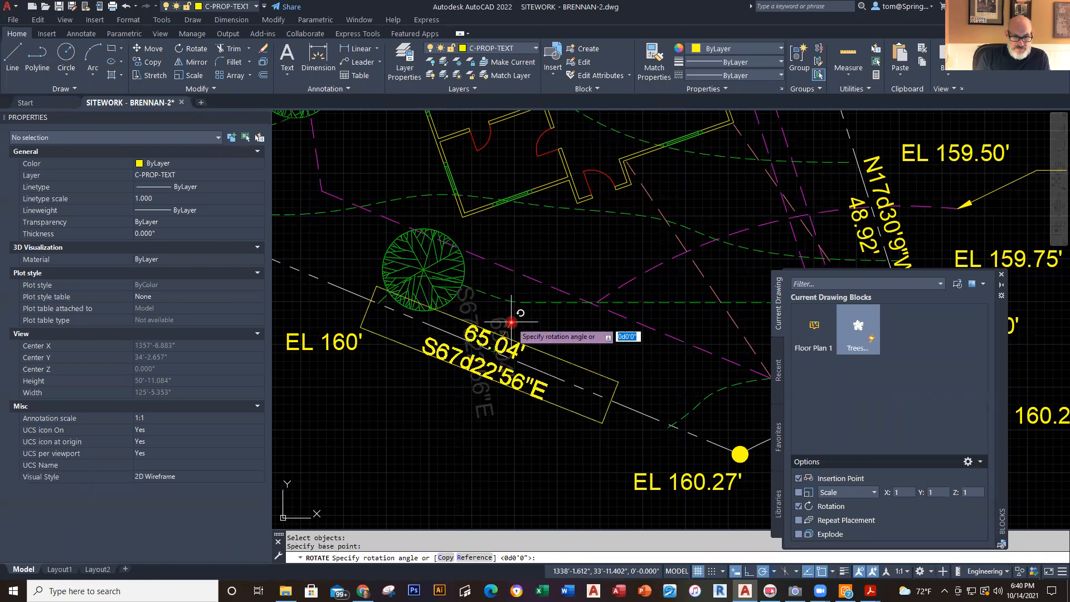
{"action": "scroll", "coordinate": [511, 322], "scroll_direction": "up", "scroll_amount": 2}
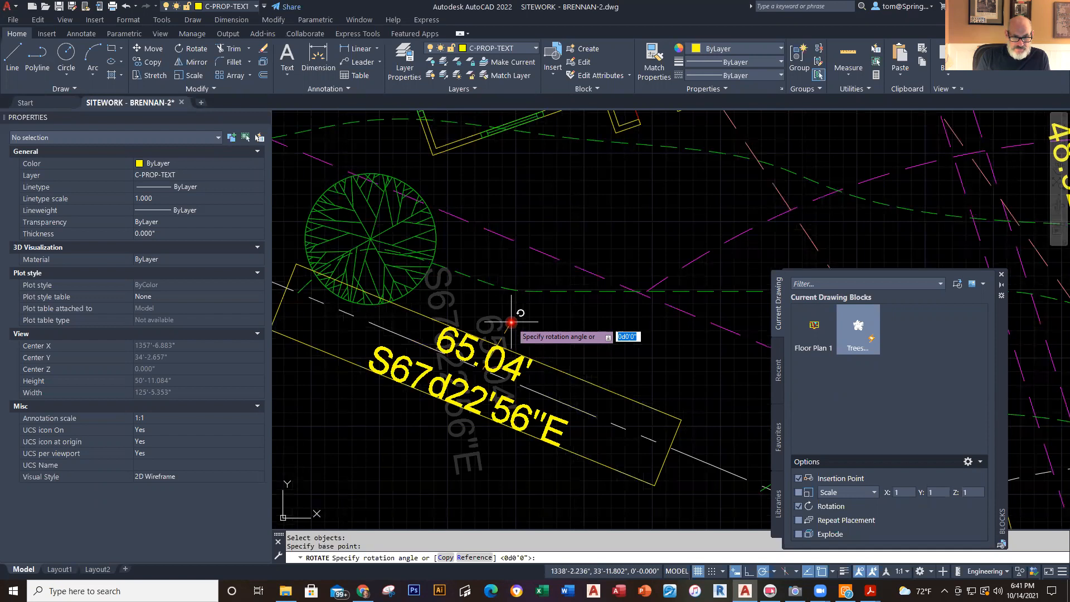
{"action": "left_click", "coordinate": [512, 324]}
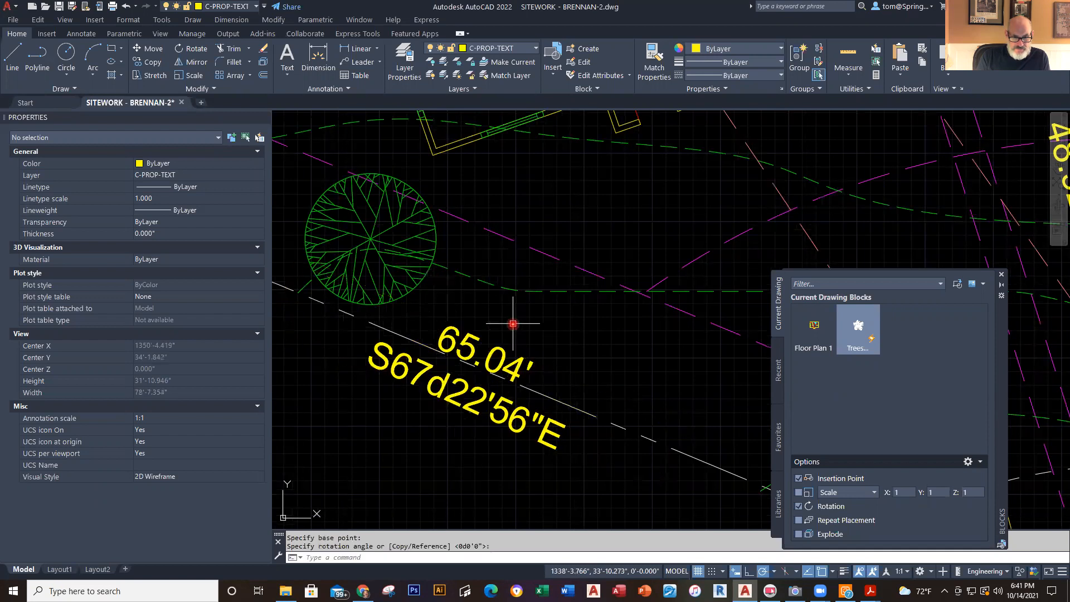
{"action": "scroll", "coordinate": [591, 500], "scroll_direction": "down", "scroll_amount": 3}
{"action": "middle_click_drag", "start_coordinate": [591, 500], "coordinate": [569, 407]}
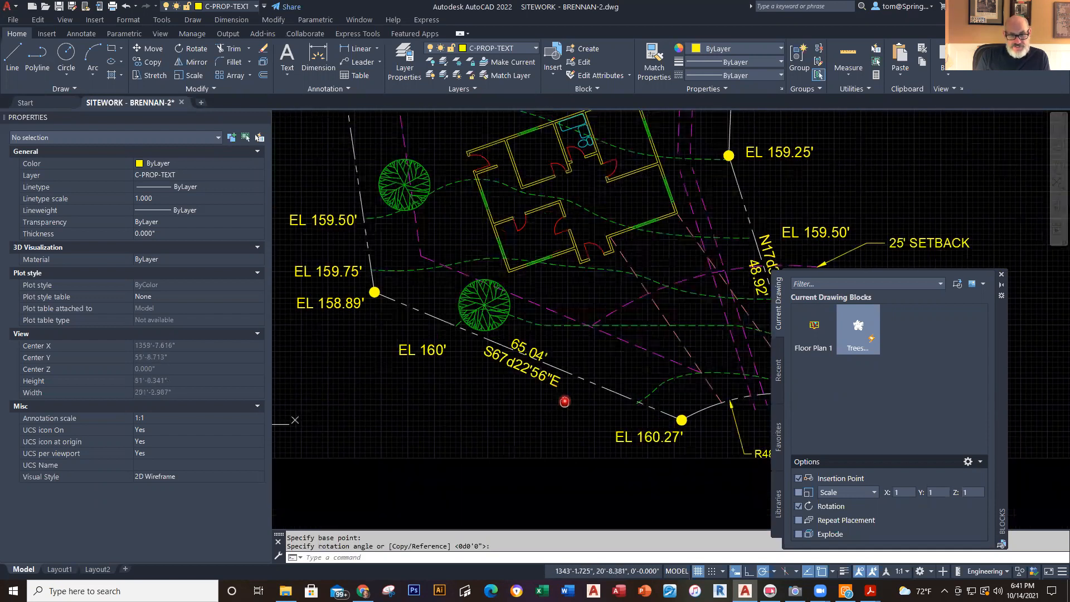
{"action": "left_click", "coordinate": [551, 384]}
{"action": "key", "text": "Escape"}
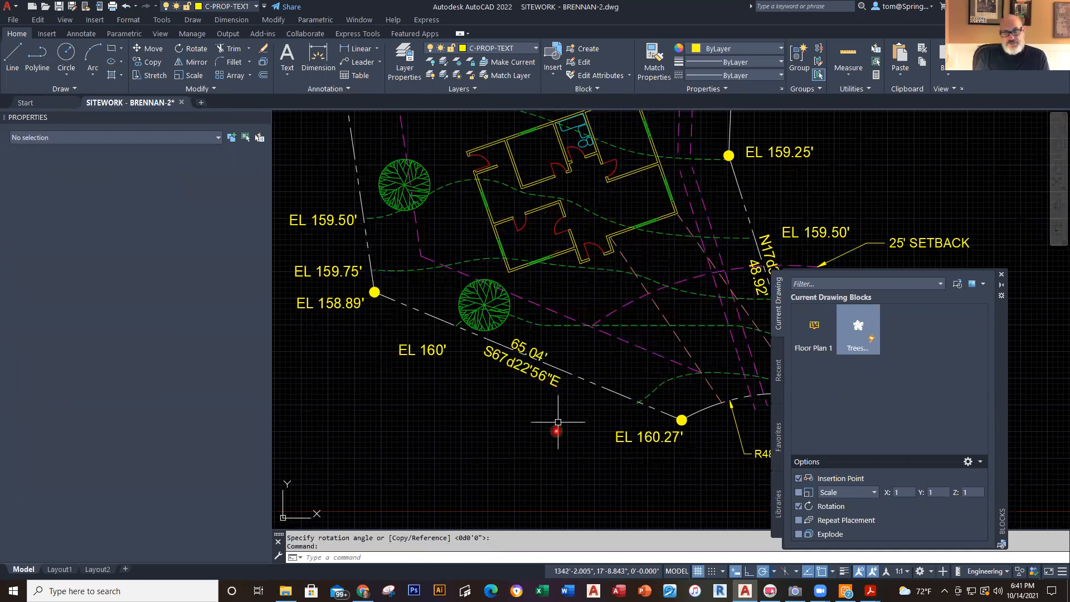
Step: Save the labelled sitework drawing
{"action": "scroll", "coordinate": [544, 444], "scroll_direction": "down", "scroll_amount": 3}
{"action": "middle_click_drag", "start_coordinate": [544, 444], "coordinate": [527, 488]}
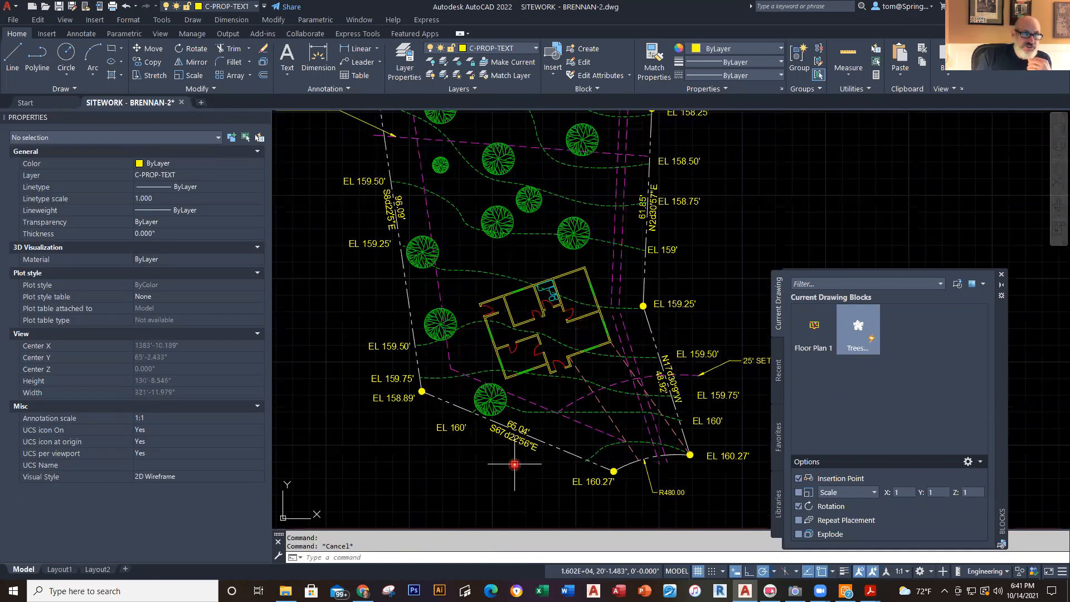
{"action": "left_click", "coordinate": [59, 8]}
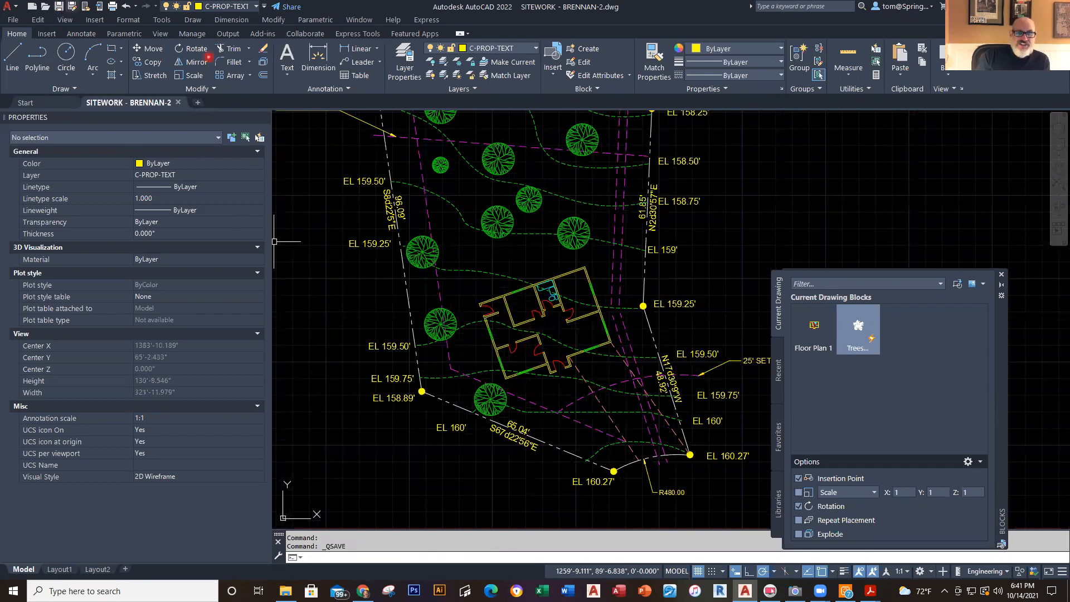
{"action": "scroll", "coordinate": [411, 246], "scroll_direction": "down", "scroll_amount": 3}
{"action": "middle_click_drag", "start_coordinate": [411, 246], "coordinate": [402, 317]}
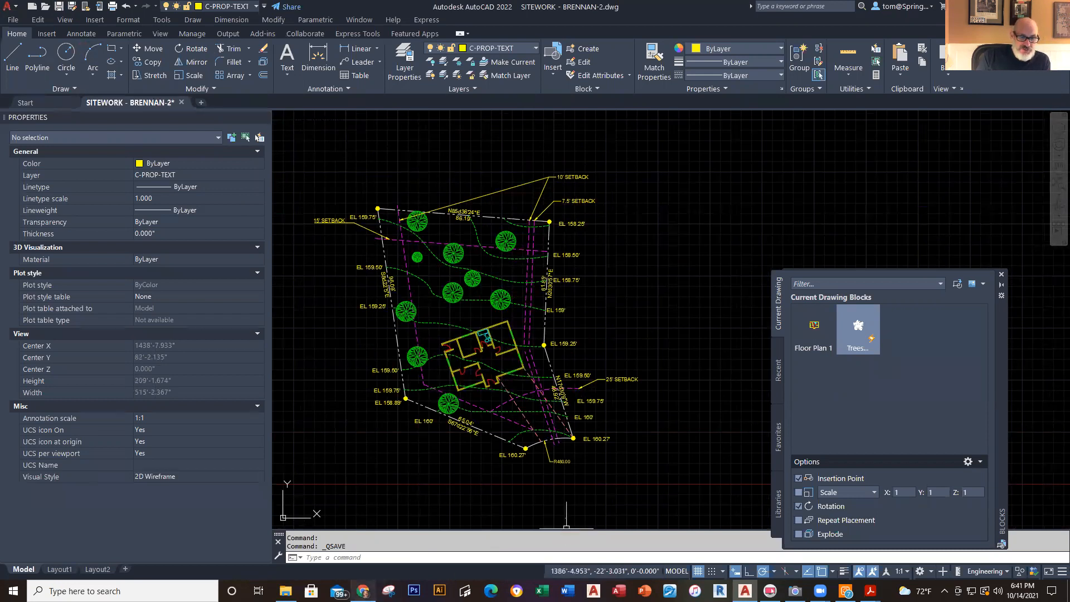
Step: Switch to Chrome and open the Site Plan - Week 8 content page of the CAD for Construction course
{"action": "left_click", "coordinate": [363, 590]}
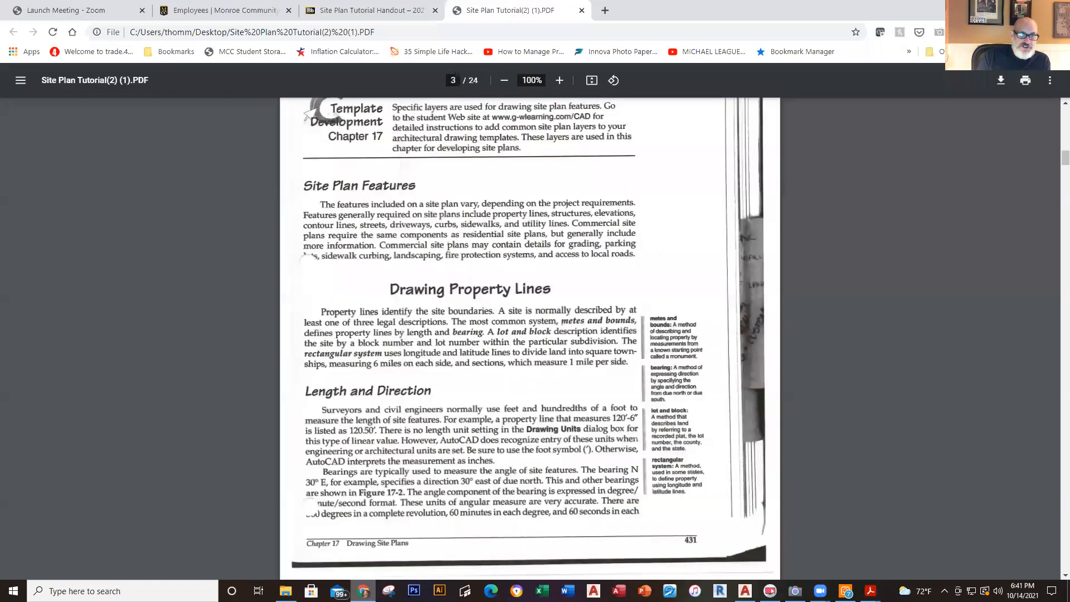
{"action": "left_click", "coordinate": [356, 12]}
{"action": "scroll", "coordinate": [87, 432], "scroll_direction": "down", "scroll_amount": 7}
{"action": "scroll", "coordinate": [87, 432], "scroll_direction": "down", "scroll_amount": 4}
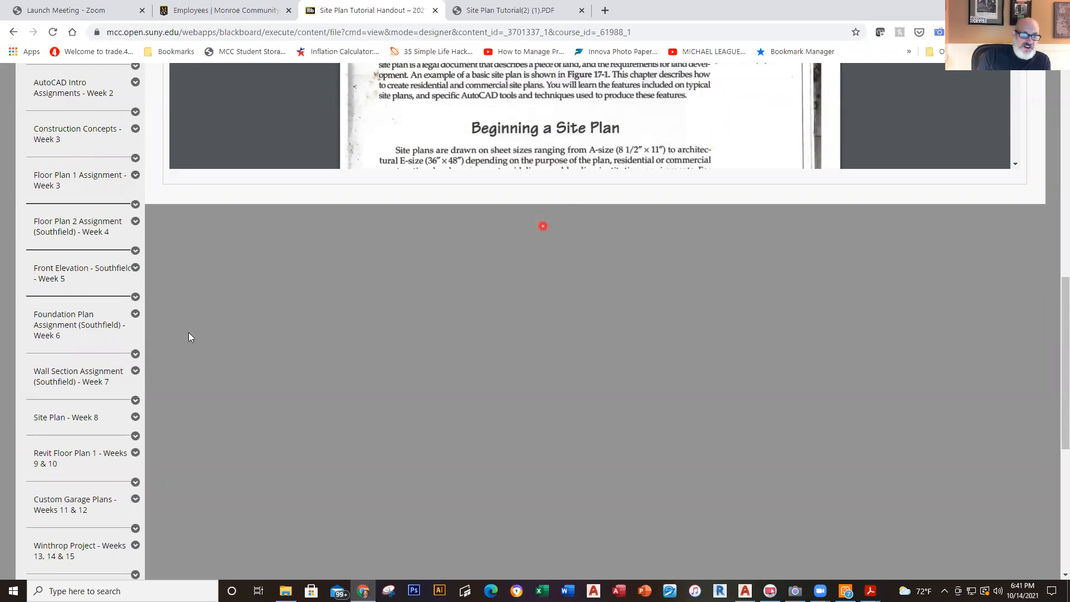
{"action": "left_click", "coordinate": [56, 417]}
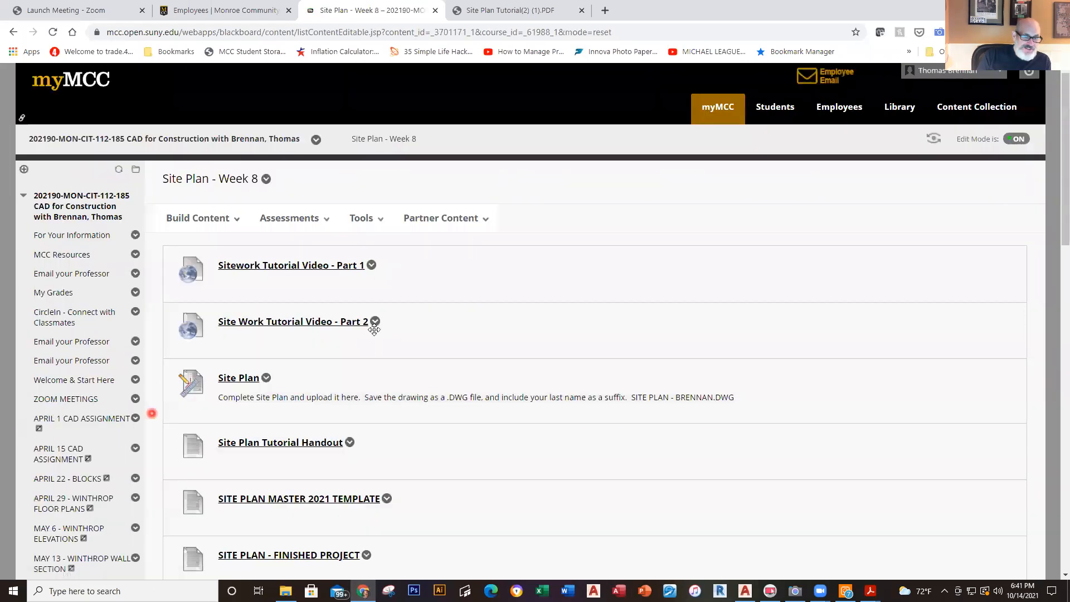
Step: Download the SITE PLAN MASTER 2021 TEMPLATE file and go back to the Week 8 content list
{"action": "scroll", "coordinate": [406, 454], "scroll_direction": "down", "scroll_amount": 1}
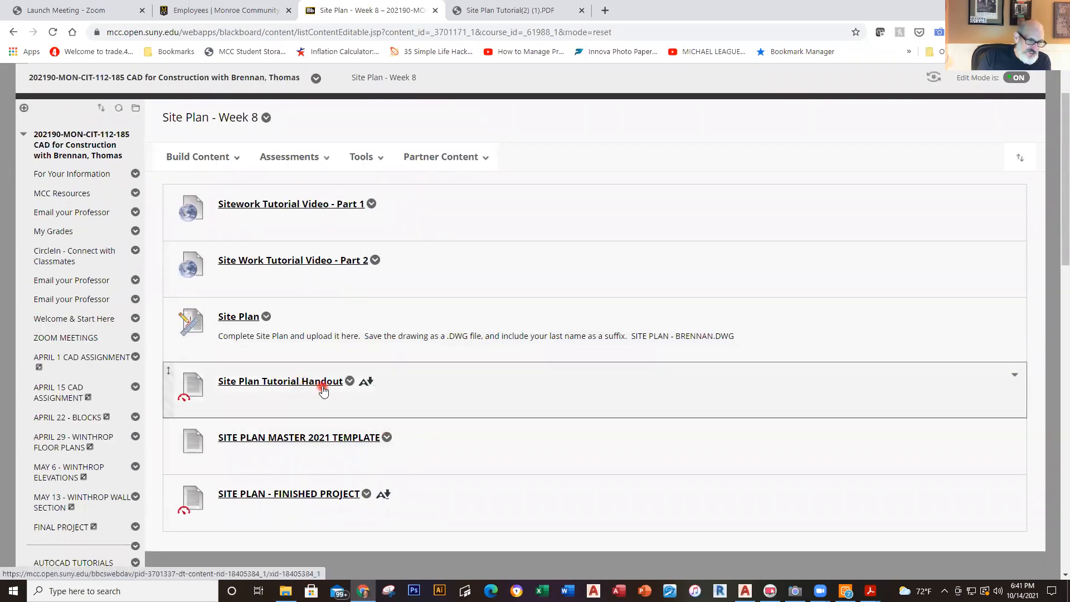
{"action": "left_click", "coordinate": [372, 439]}
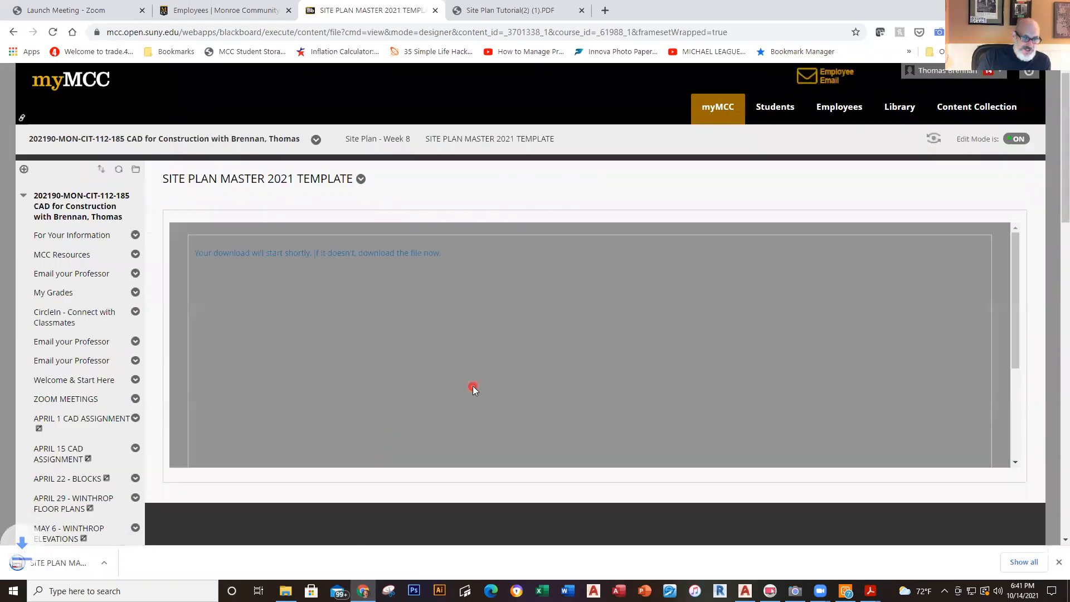
{"action": "left_click", "coordinate": [14, 31]}
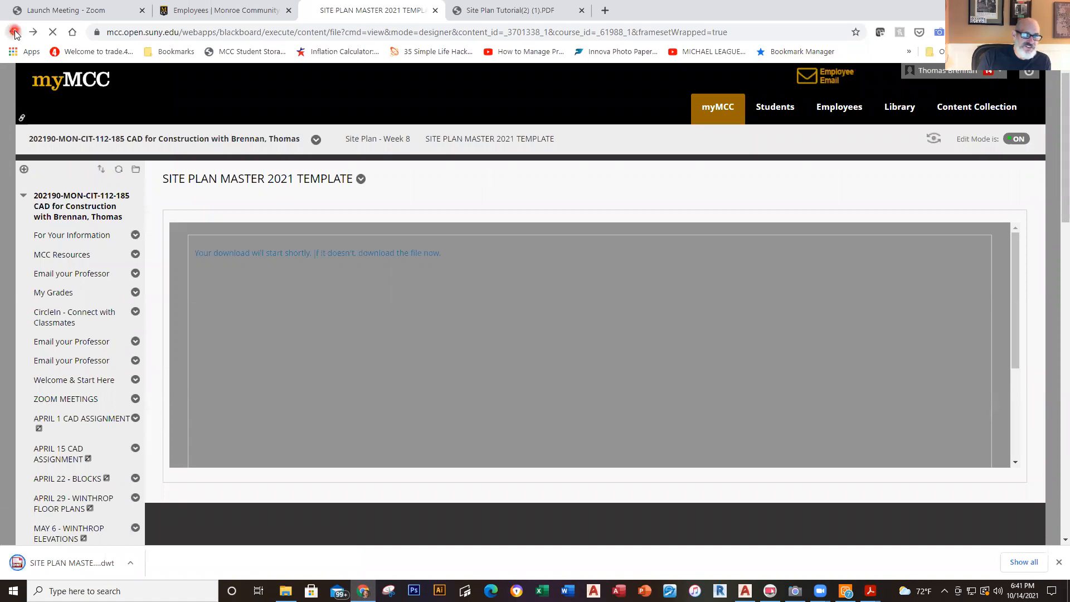
Step: Open SITE PLAN - FINISHED PROJECT and look over the property lines, labels and house in the plan
{"action": "scroll", "coordinate": [358, 479], "scroll_direction": "down", "scroll_amount": 5}
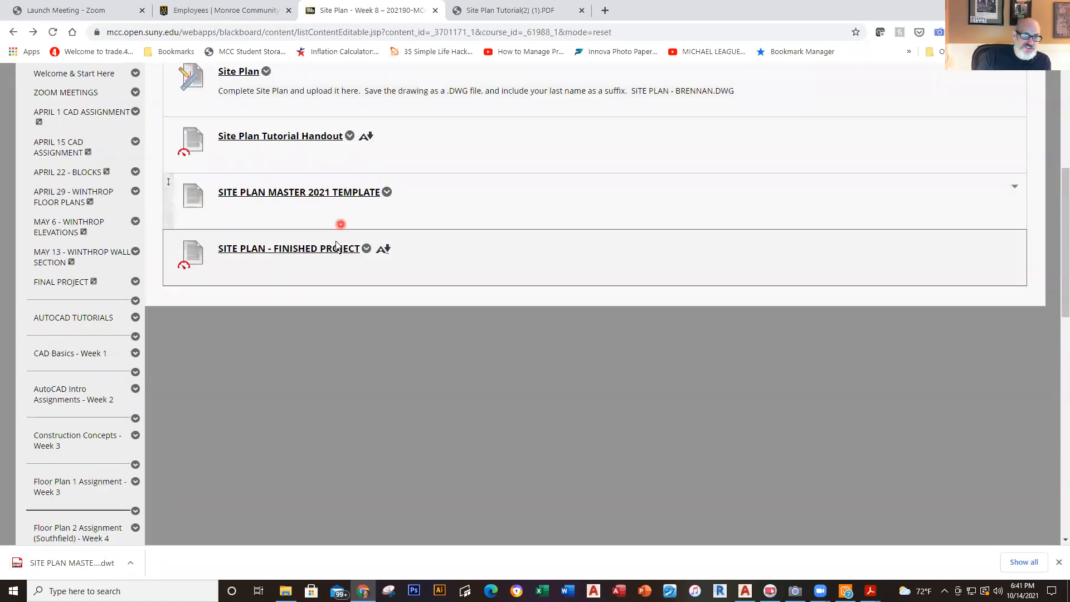
{"action": "left_click", "coordinate": [337, 248]}
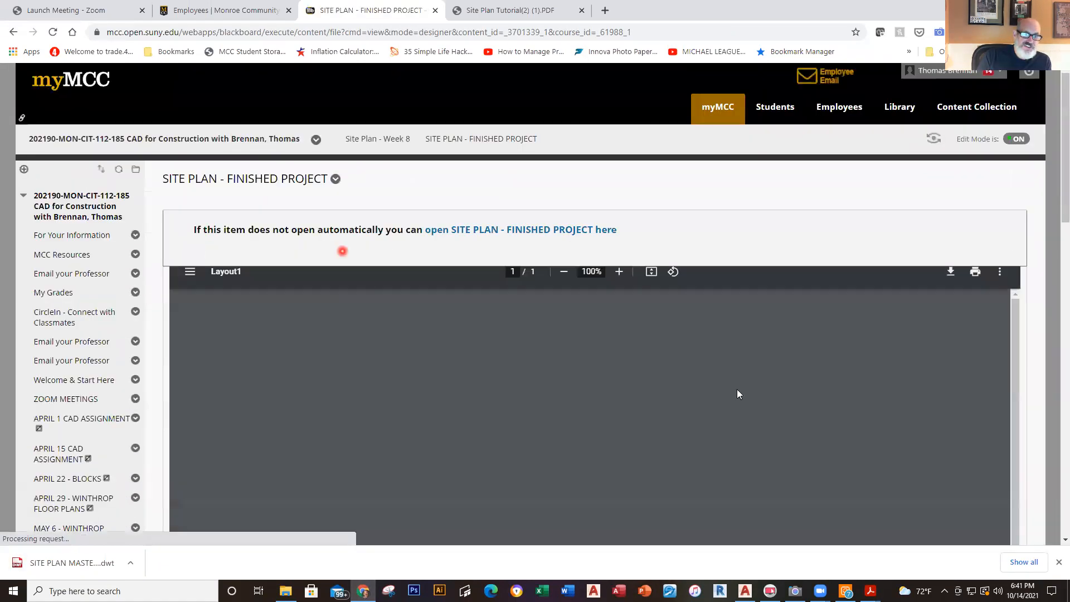
{"action": "scroll", "coordinate": [1017, 316], "scroll_direction": "down", "scroll_amount": 1}
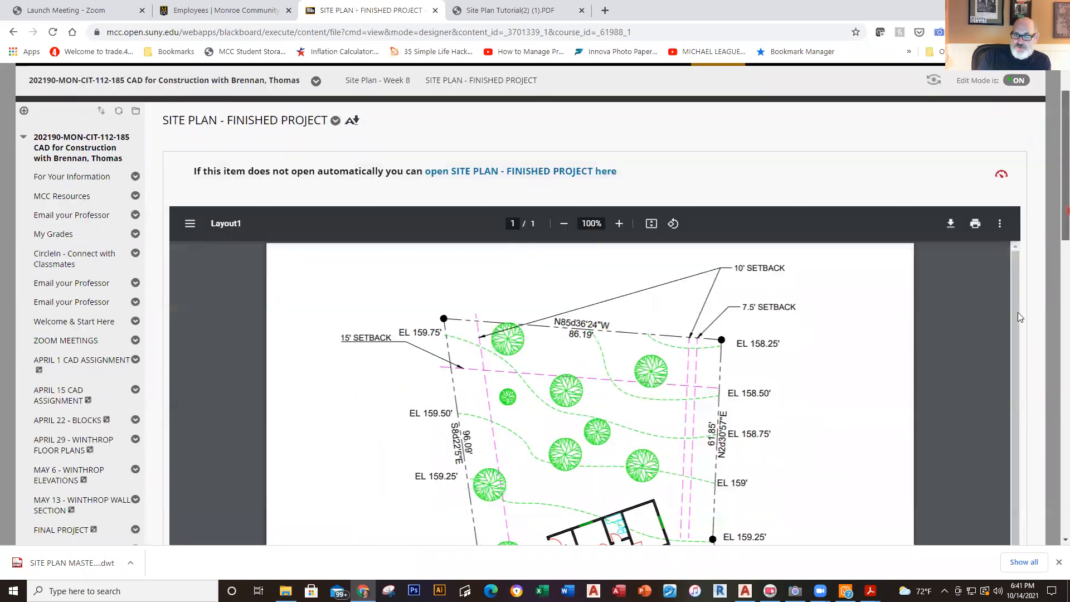
{"action": "scroll", "coordinate": [1017, 317], "scroll_direction": "down", "scroll_amount": 3}
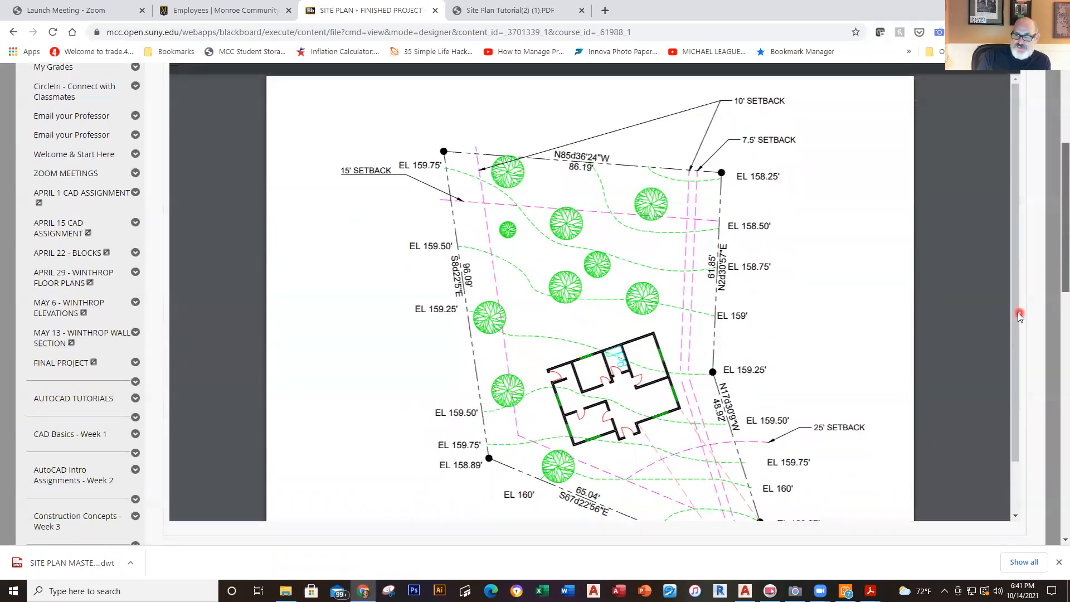
{"action": "left_click_drag", "start_coordinate": [1017, 315], "coordinate": [1015, 348]}
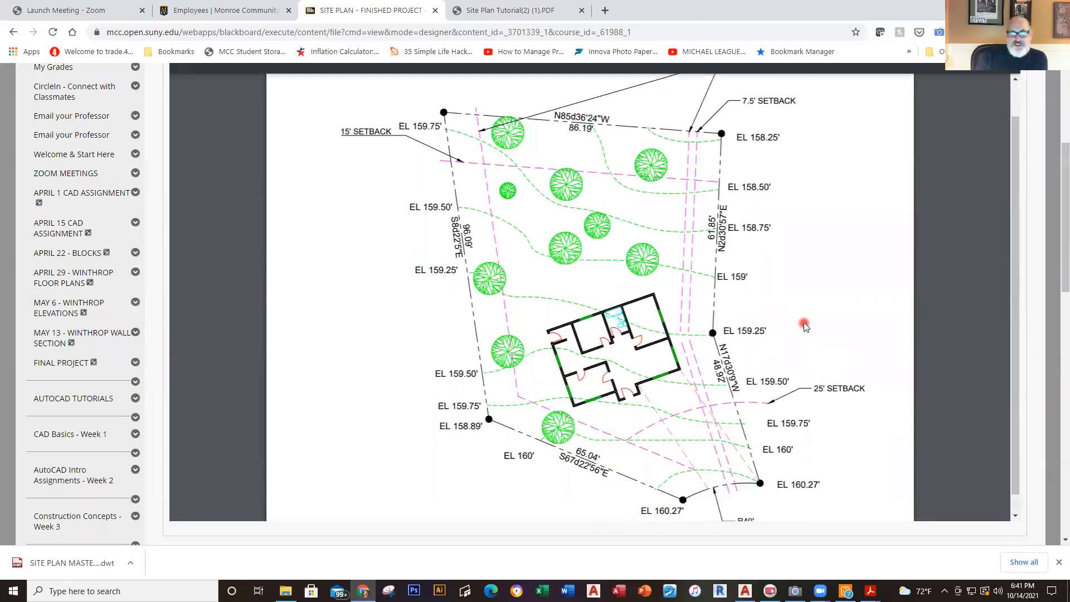
Step: Return to AutoCAD, create a new drawing from SITE PLAN MASTER - 2021.dwt in Downloads, and close the Properties palette
{"action": "key", "text": "alt+Tab"}
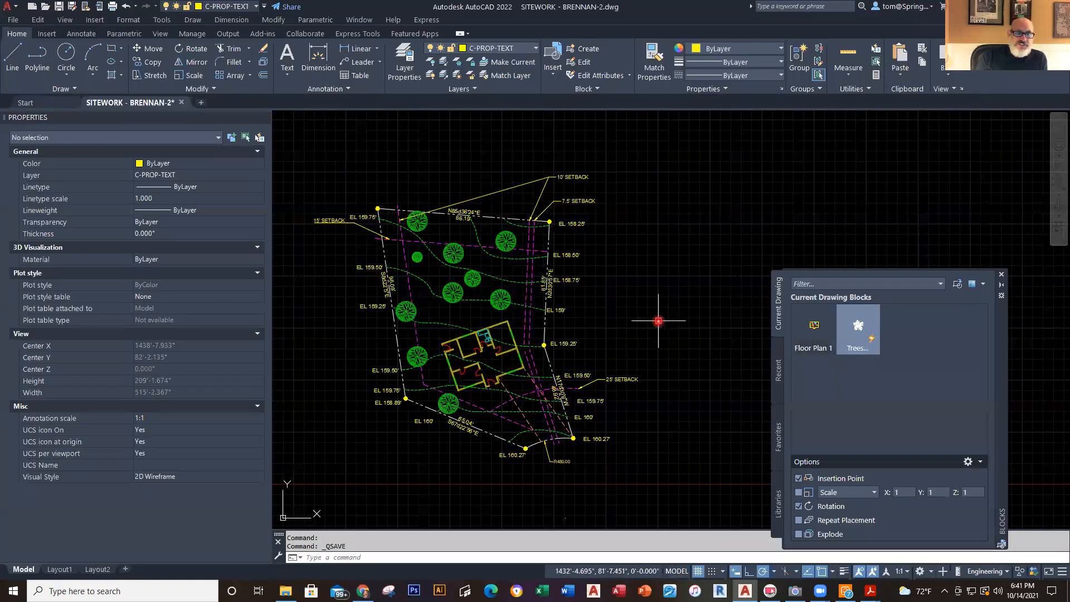
{"action": "left_click", "coordinate": [32, 8]}
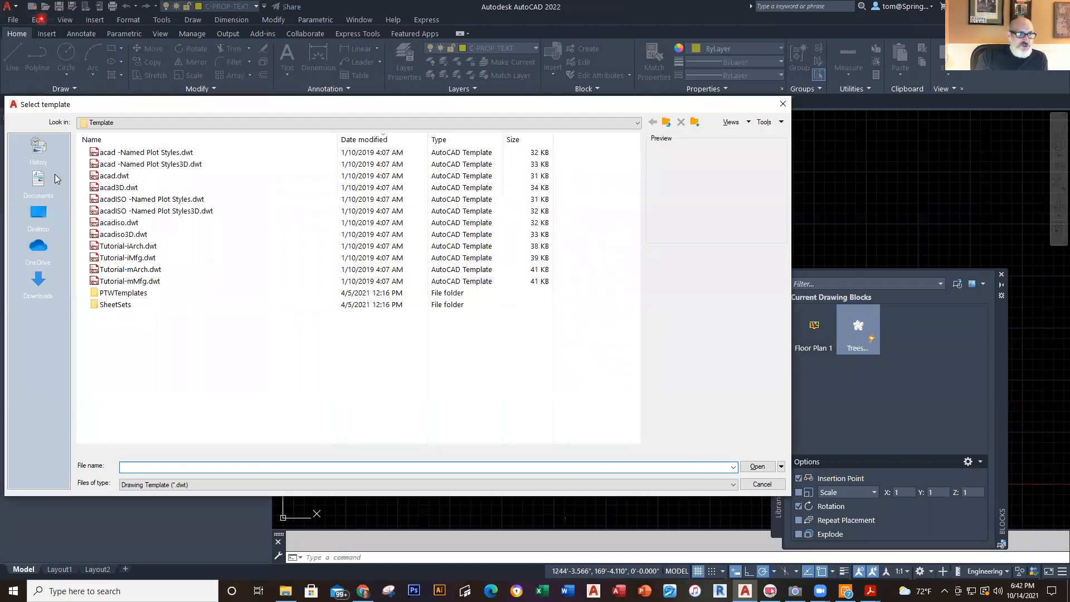
{"action": "left_click", "coordinate": [37, 279]}
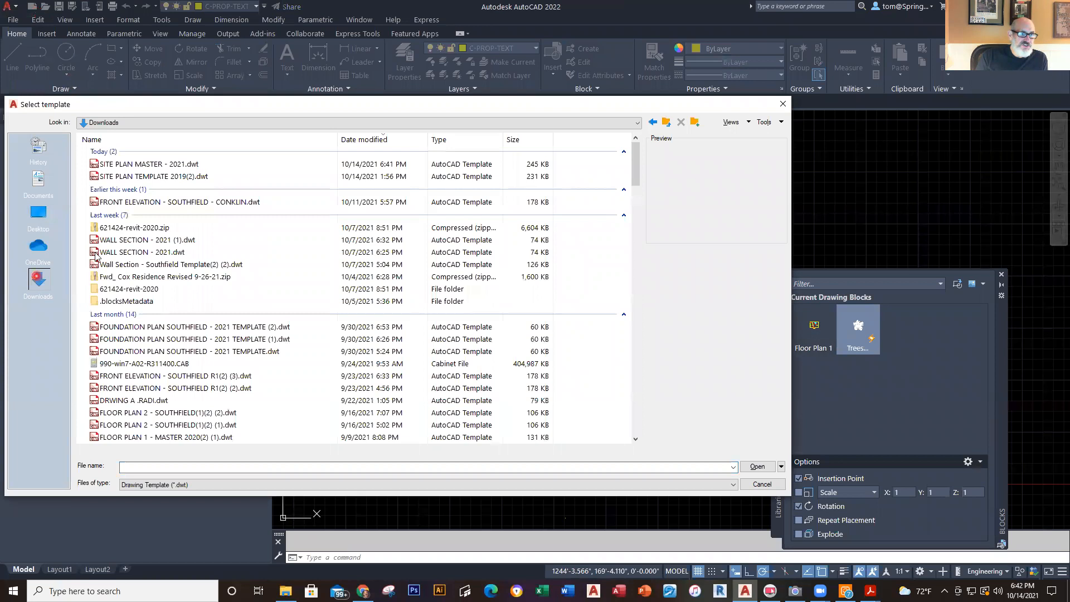
{"action": "double_click", "coordinate": [156, 164]}
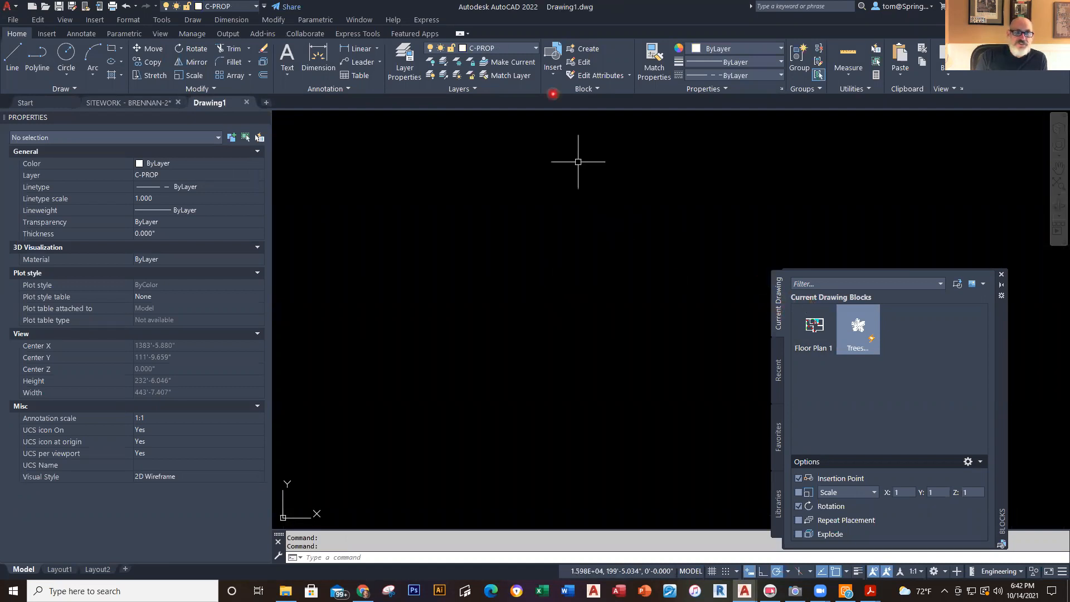
{"action": "left_click", "coordinate": [262, 115]}
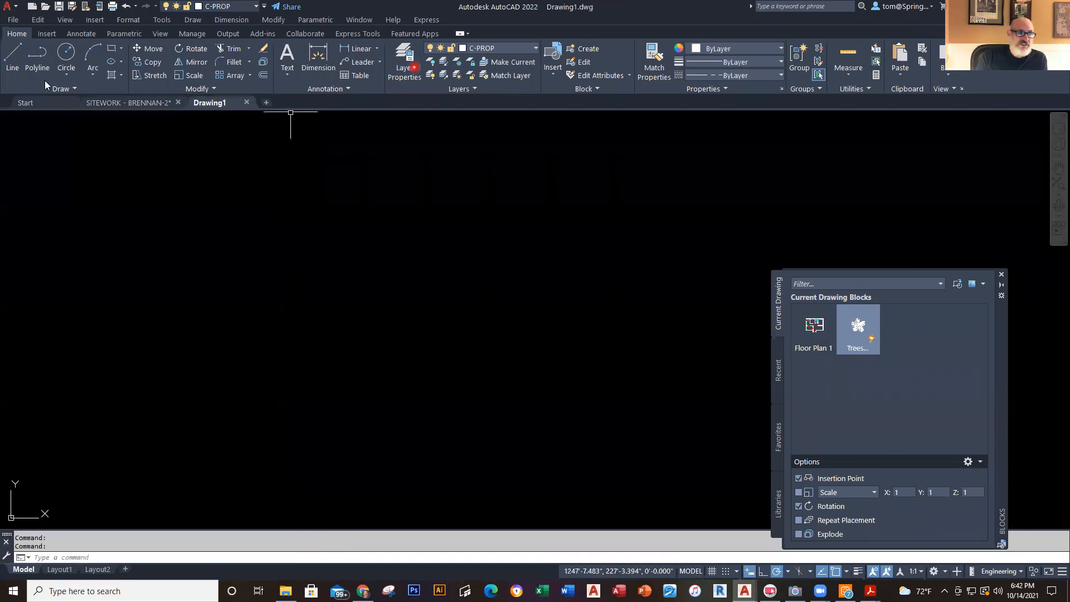
Step: Start a line in the lower middle of the drawing and check the southeast property line's distance and bearing in Chrome's finished plan
{"action": "left_click", "coordinate": [13, 59]}
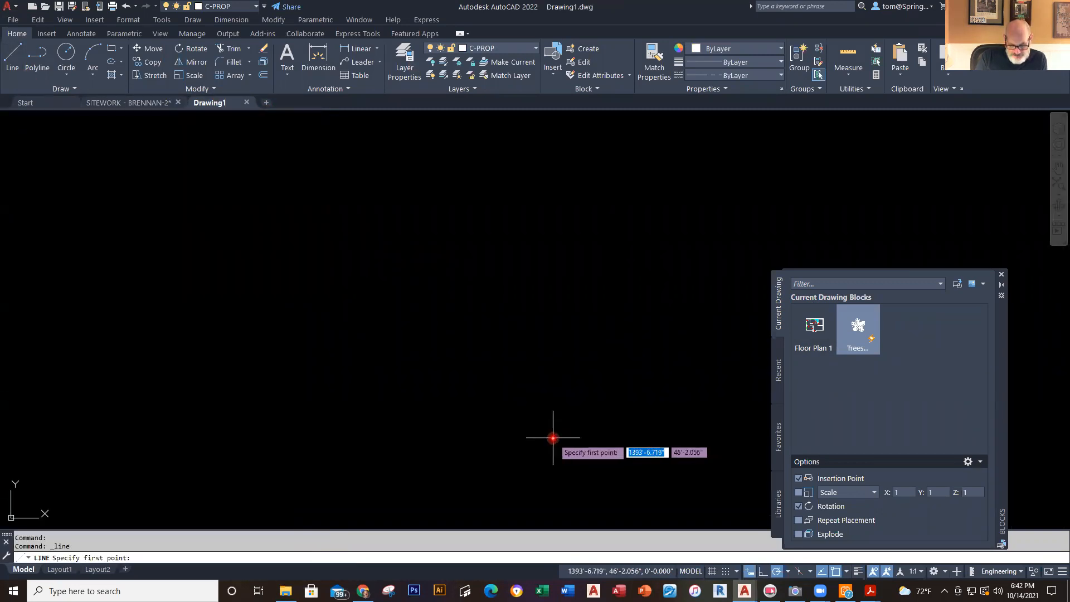
{"action": "left_click", "coordinate": [592, 463]}
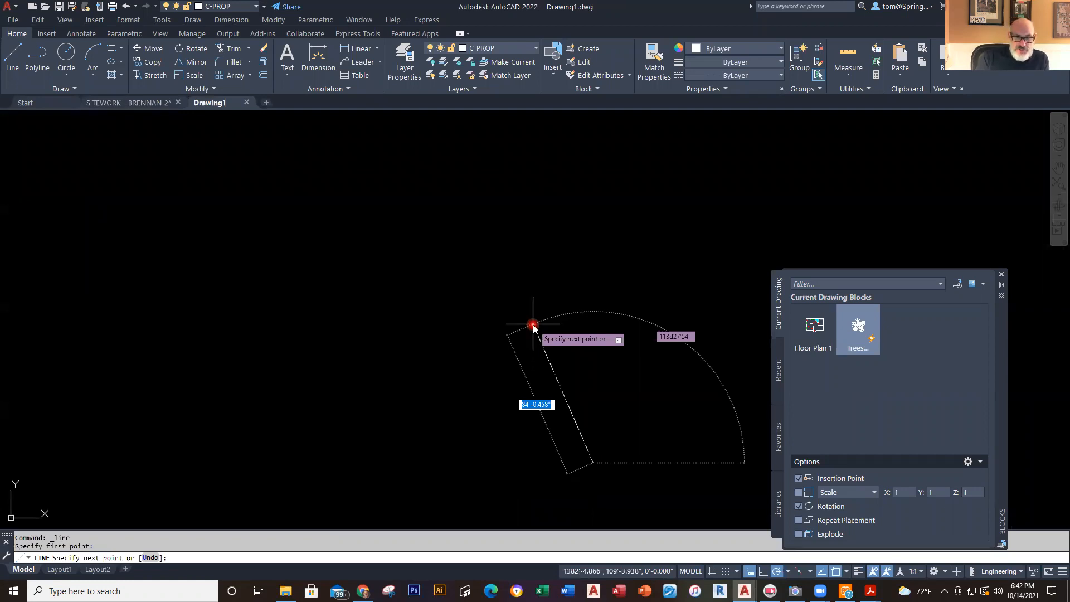
{"action": "key", "text": "alt+Tab"}
{"action": "key", "text": "alt+Tab"}
{"action": "key", "text": "alt+Tab"}
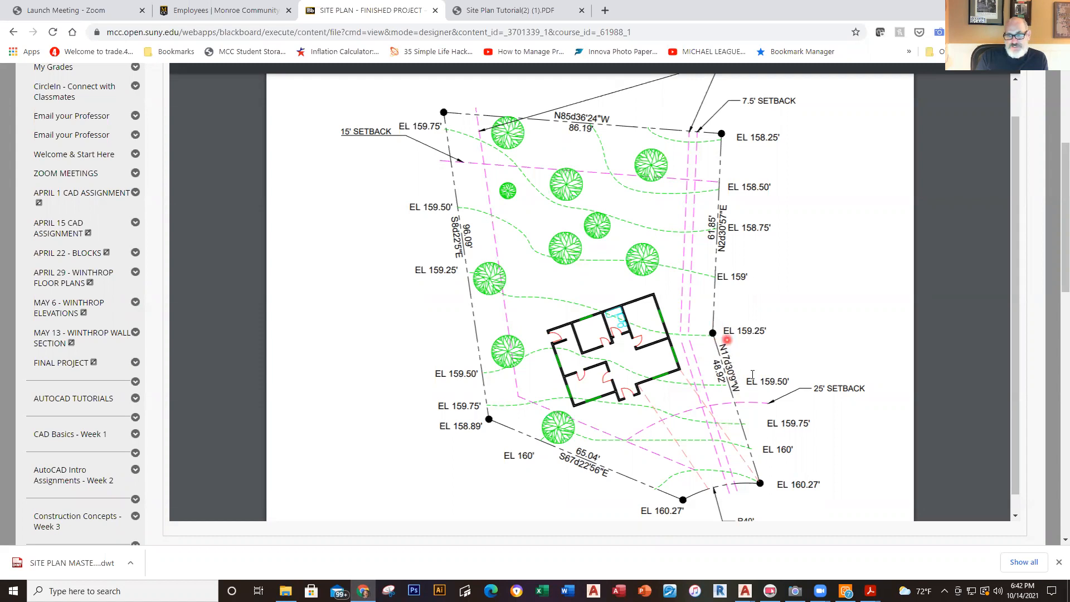
{"action": "key", "text": "alt+Tab"}
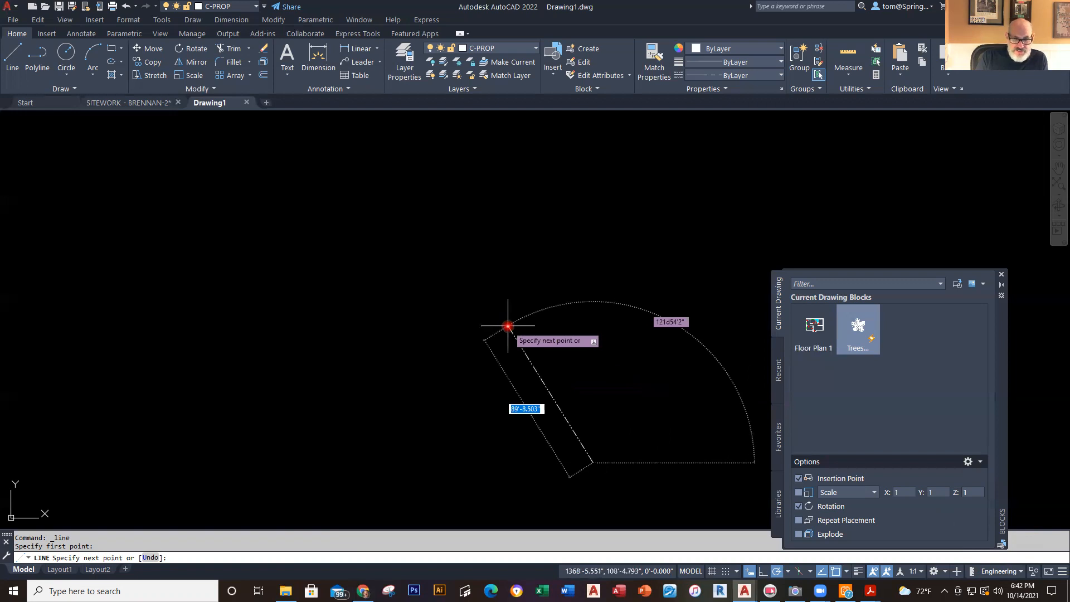
Step: Draw the first property line segment 48.92' long at bearing N17d30'9"W from the chosen start point
{"action": "type", "text": "48.92'"}
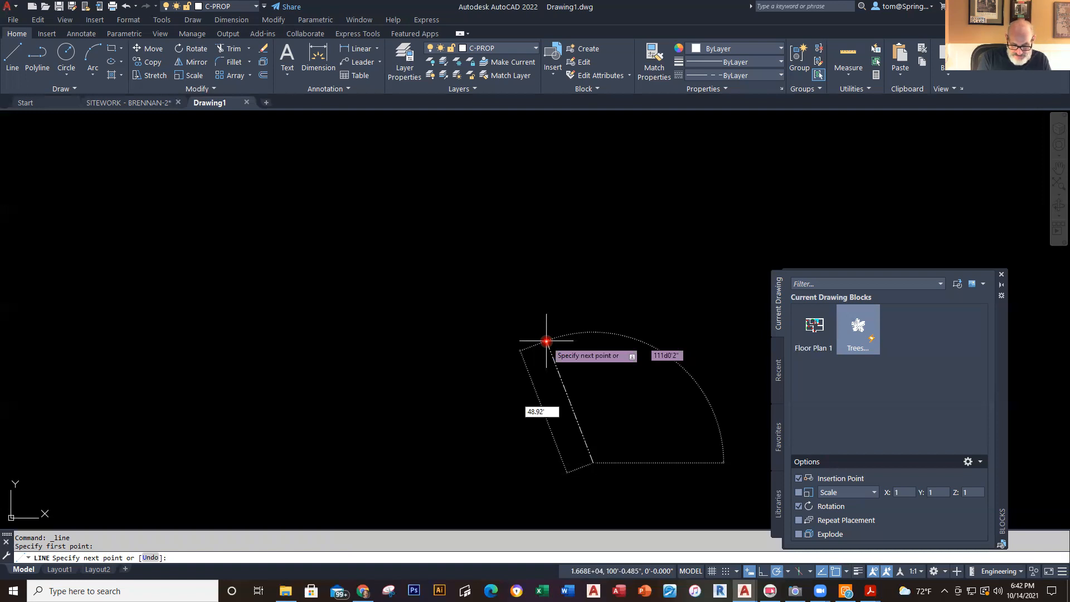
{"action": "key", "text": "Tab"}
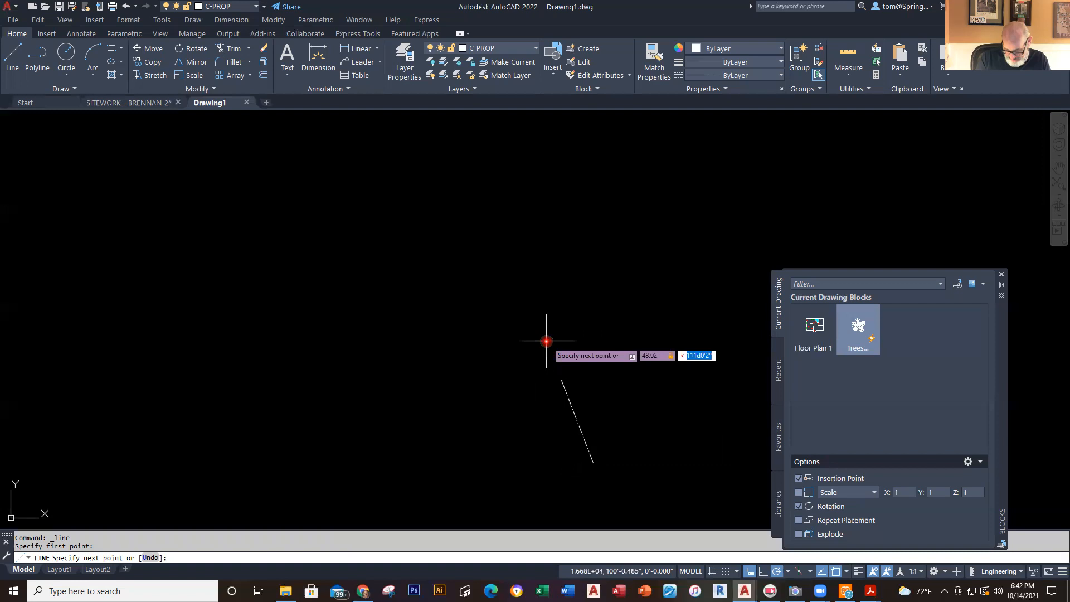
{"action": "type", "text": "N"}
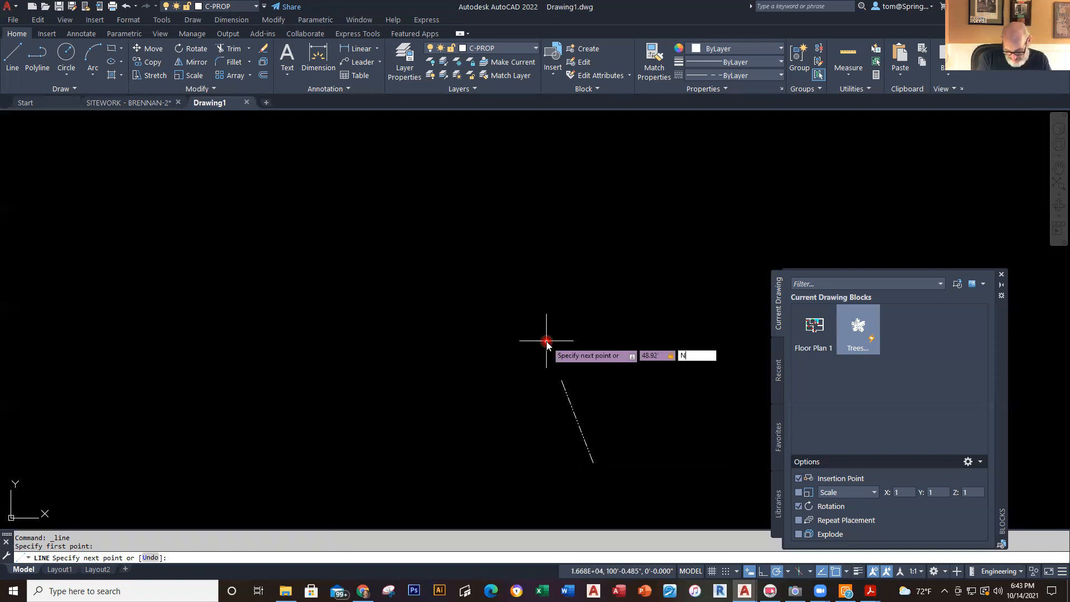
{"action": "type", "text": "17D30"}
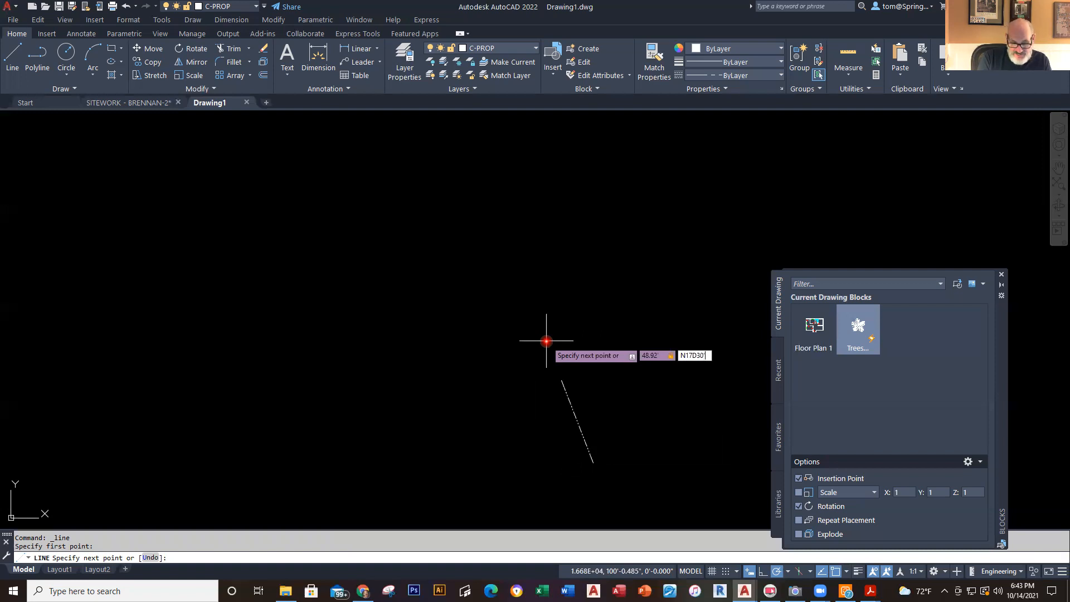
{"action": "type", "text": "9"}
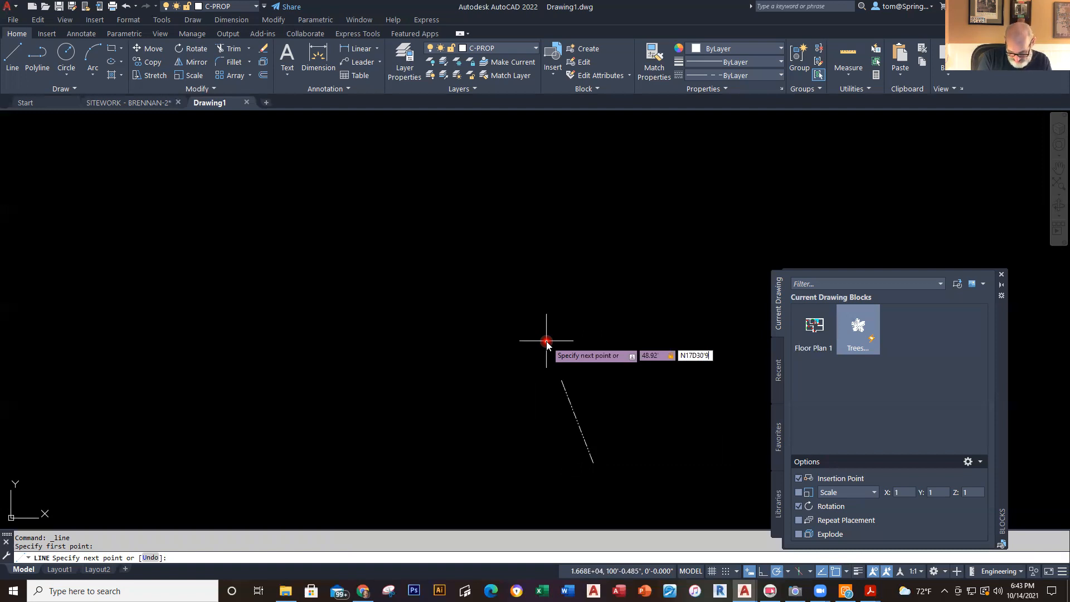
{"action": "type", "text": "\"W"}
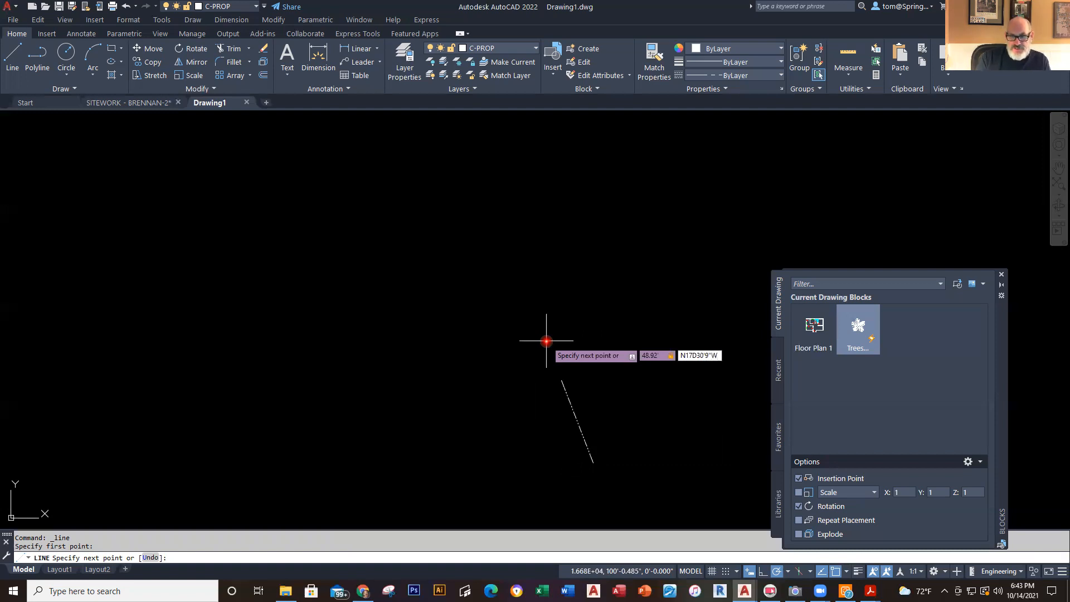
{"action": "key", "text": "Return"}
Step: Check the east property line's distance and bearing in Acrobat's SITEWORK - MASTER 2021.pdf and return to AutoCAD
{"action": "scroll", "coordinate": [579, 346], "scroll_direction": "up", "scroll_amount": 2}
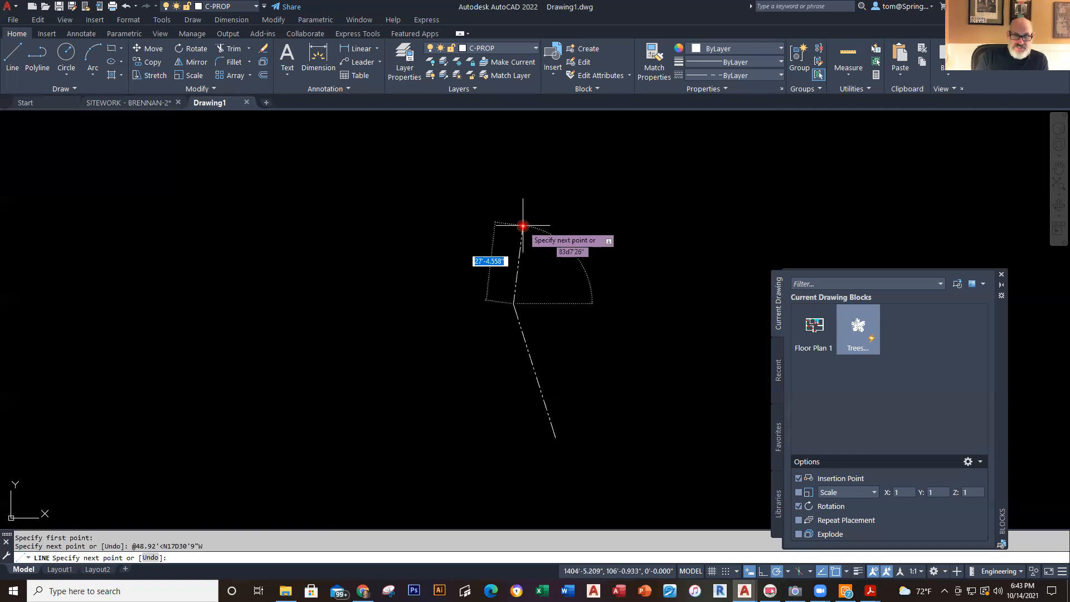
{"action": "middle_click_drag", "start_coordinate": [522, 226], "coordinate": [470, 227]}
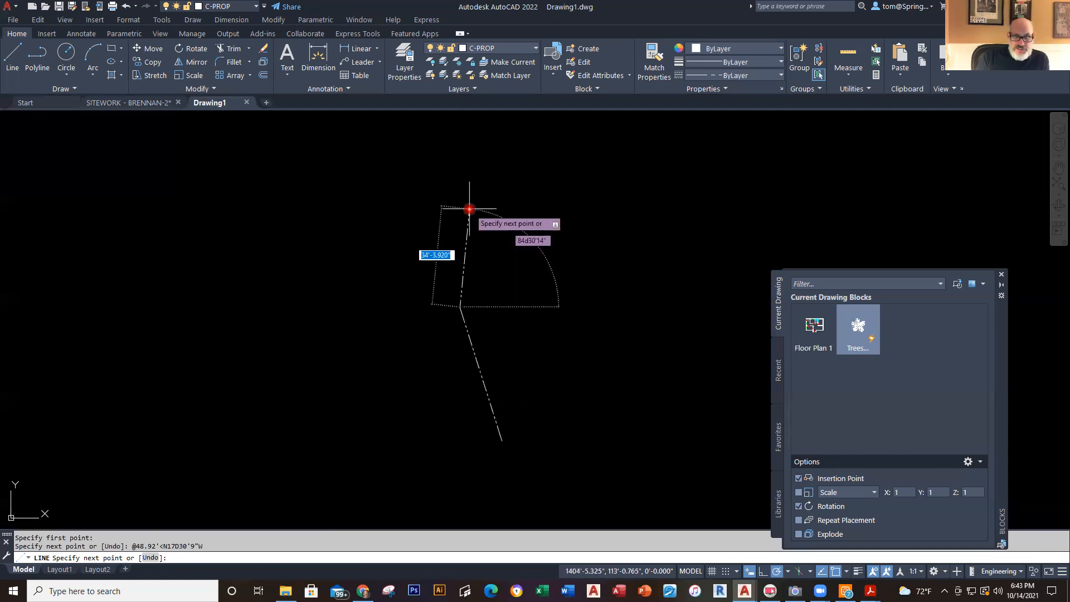
{"action": "key", "text": "alt+Tab"}
{"action": "key", "text": "Tab"}
{"action": "key", "text": "Tab"}
{"action": "key", "text": "Tab"}
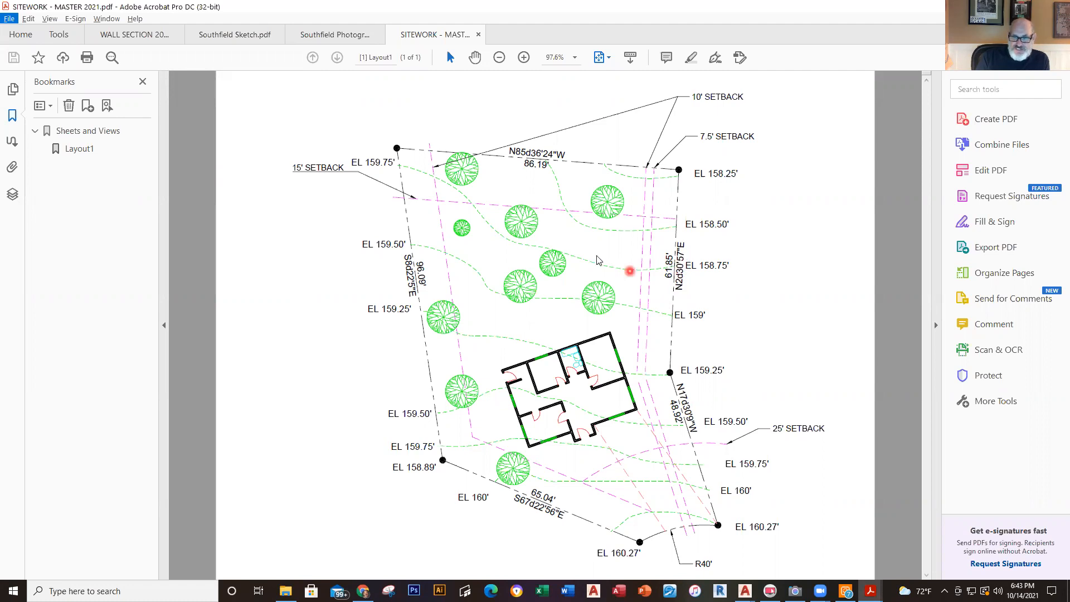
{"action": "key", "text": "alt+Tab"}
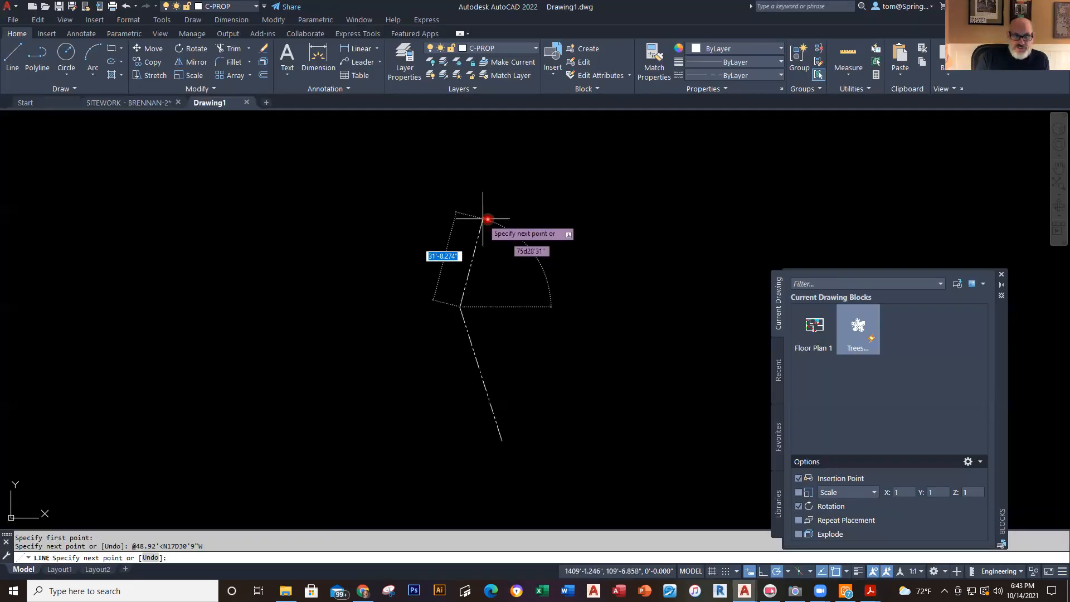
Step: Continue the property line with the east segment, 61.85' long at bearing N2d30'57"E
{"action": "type", "text": "61."}
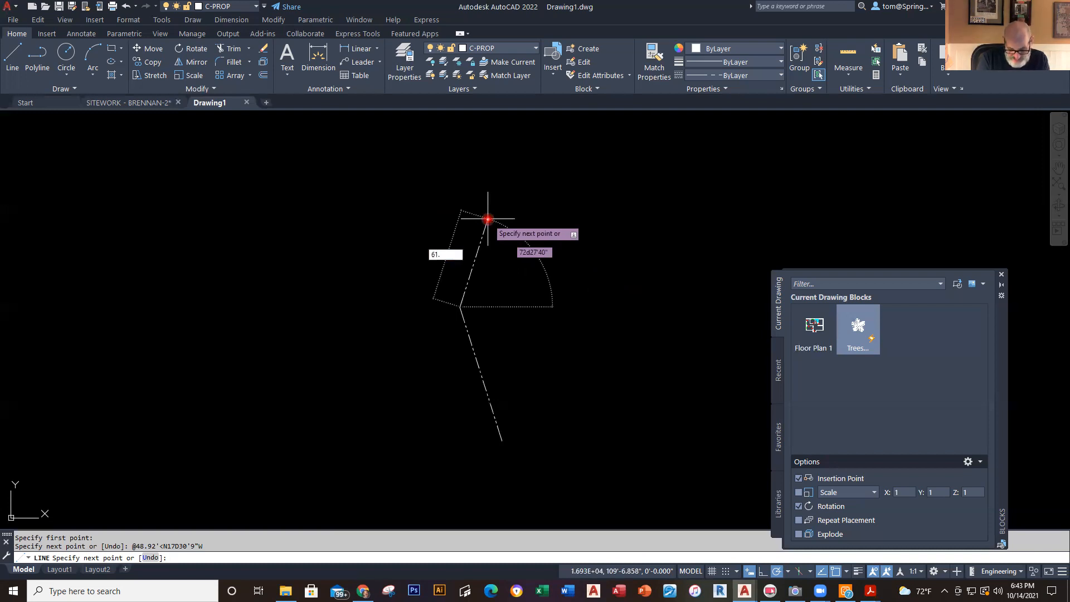
{"action": "type", "text": "85"}
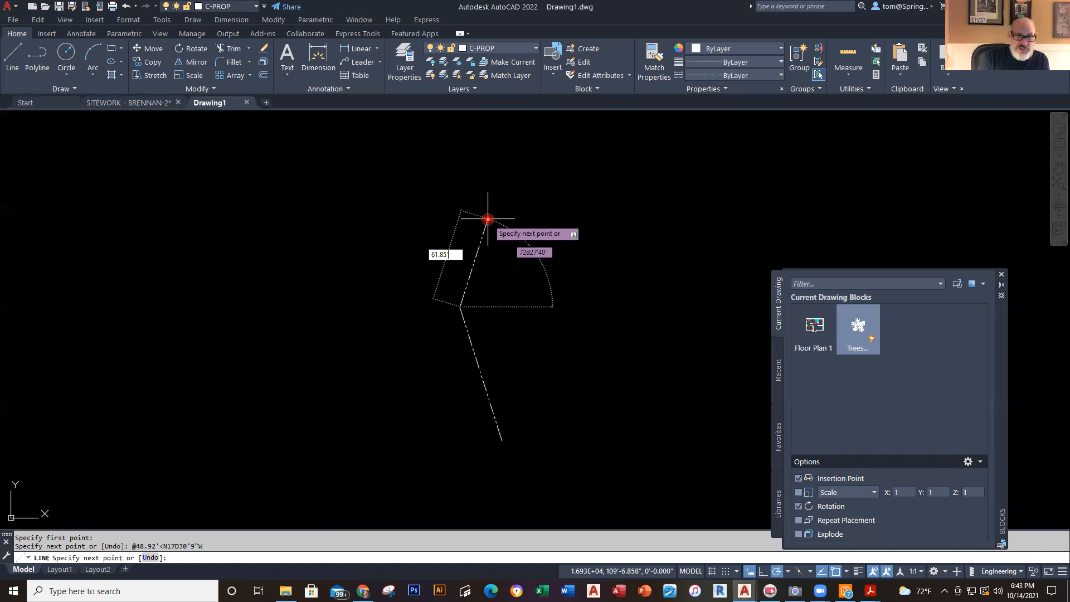
{"action": "key", "text": "Tab"}
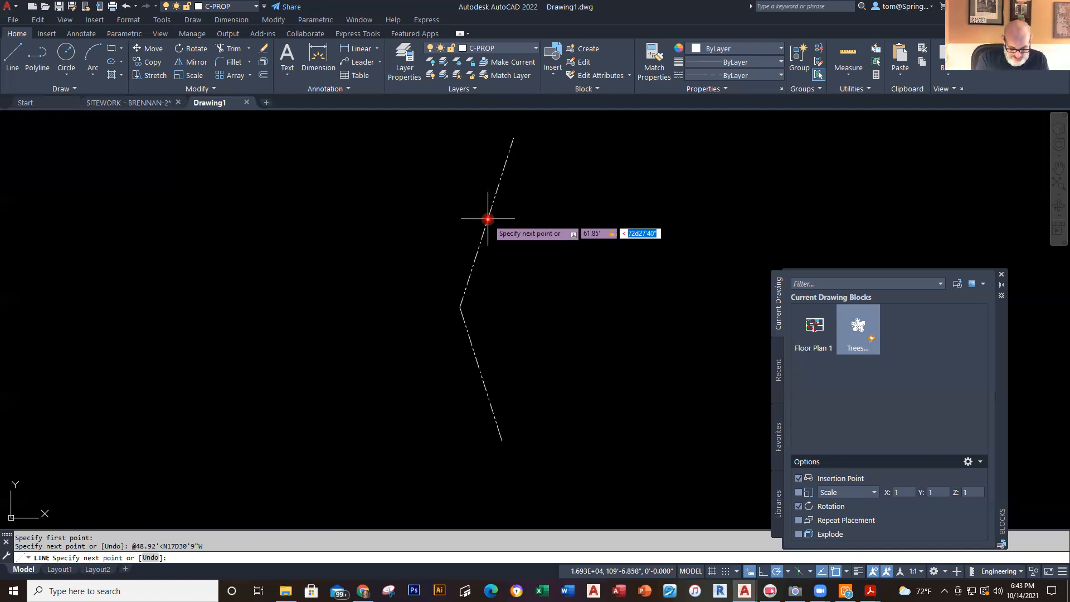
{"action": "type", "text": "N2D"}
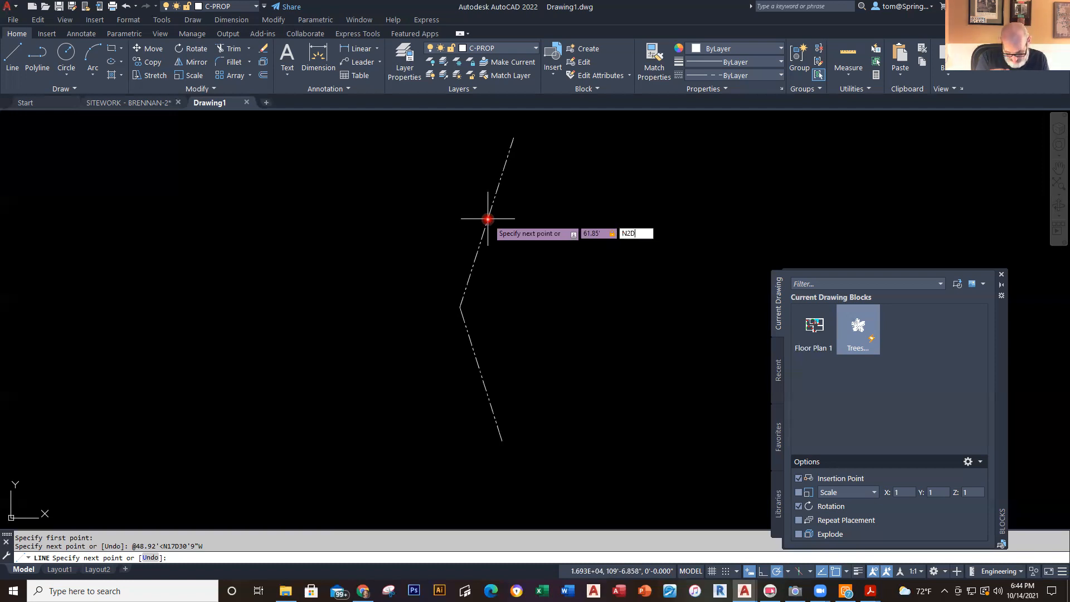
{"action": "type", "text": "30'57\"E"}
{"action": "key", "text": "Return"}
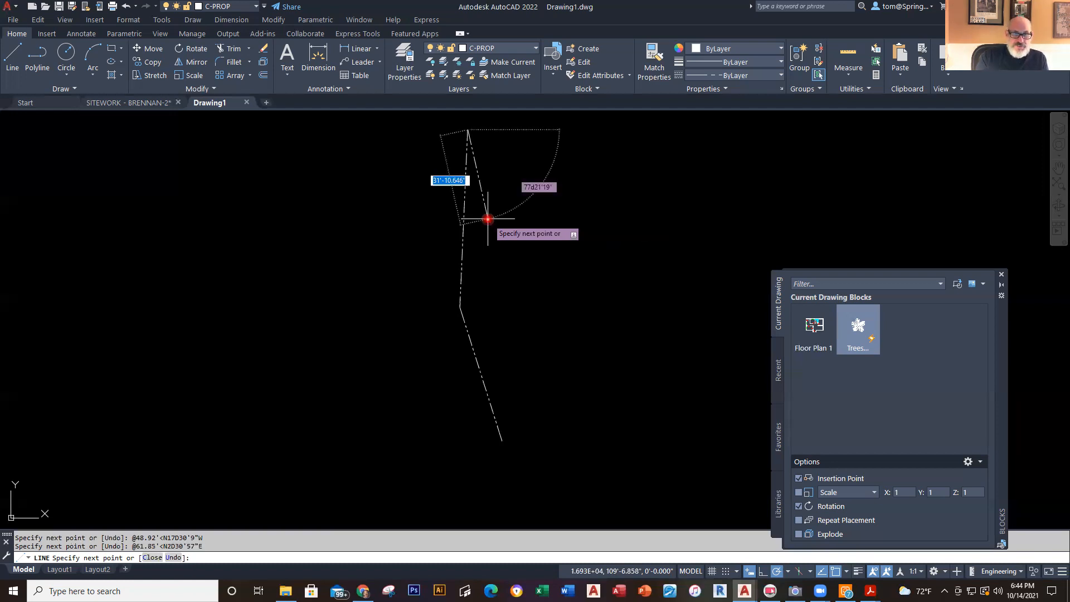
Step: Check the north property line's distance and bearing in Acrobat's site plan and return to the AutoCAD drawing
{"action": "scroll", "coordinate": [401, 232], "scroll_direction": "down", "scroll_amount": 2}
{"action": "middle_click_drag", "start_coordinate": [401, 231], "coordinate": [451, 312]}
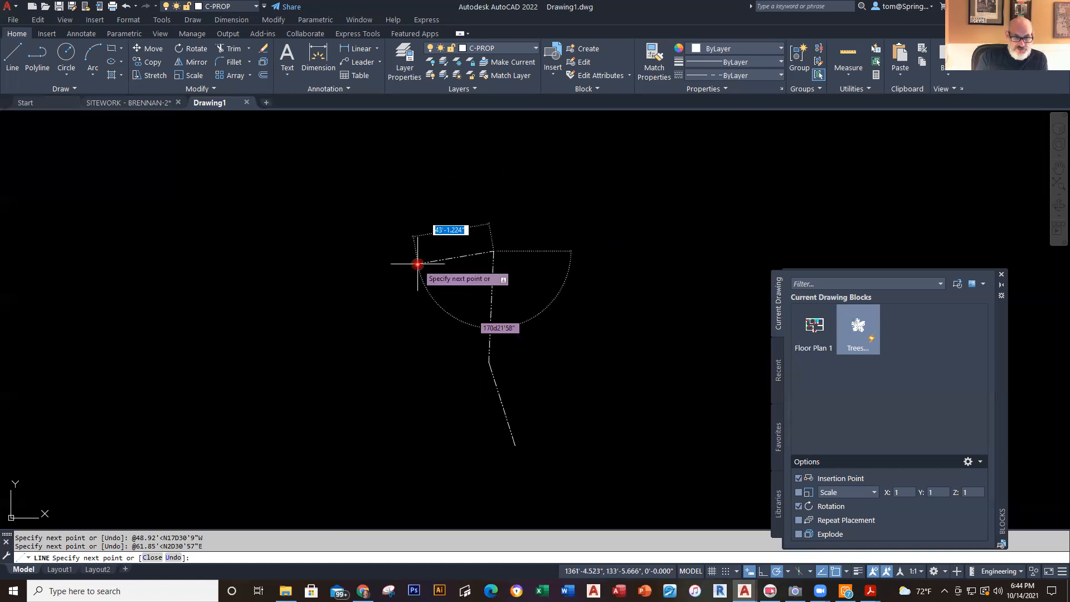
{"action": "key", "text": "alt+Tab"}
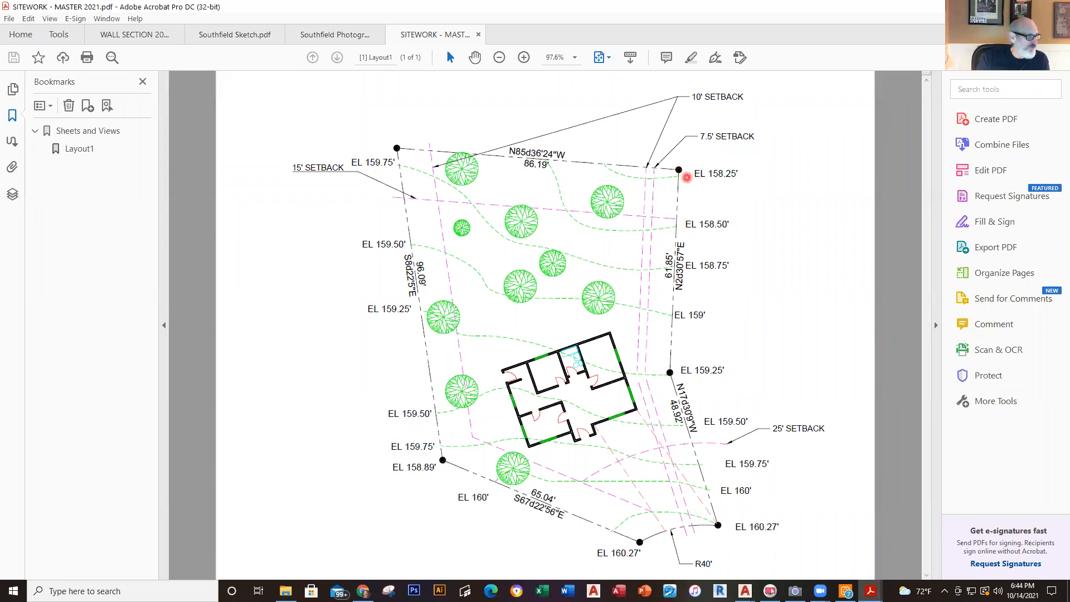
{"action": "key", "text": "alt+Tab"}
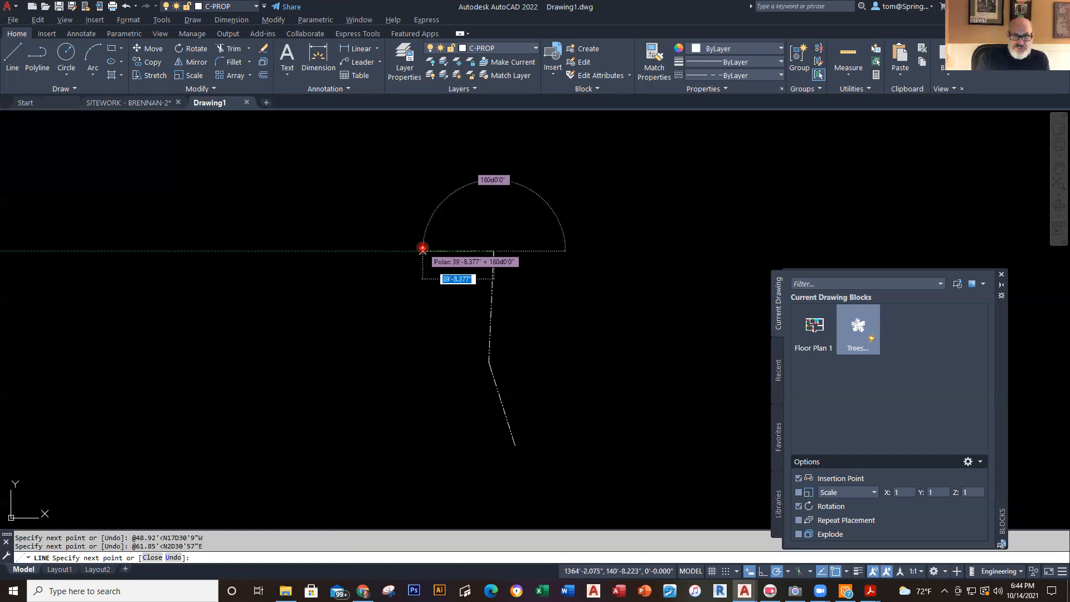
{"action": "key", "text": "alt+Tab"}
{"action": "key", "text": "alt+Tab"}
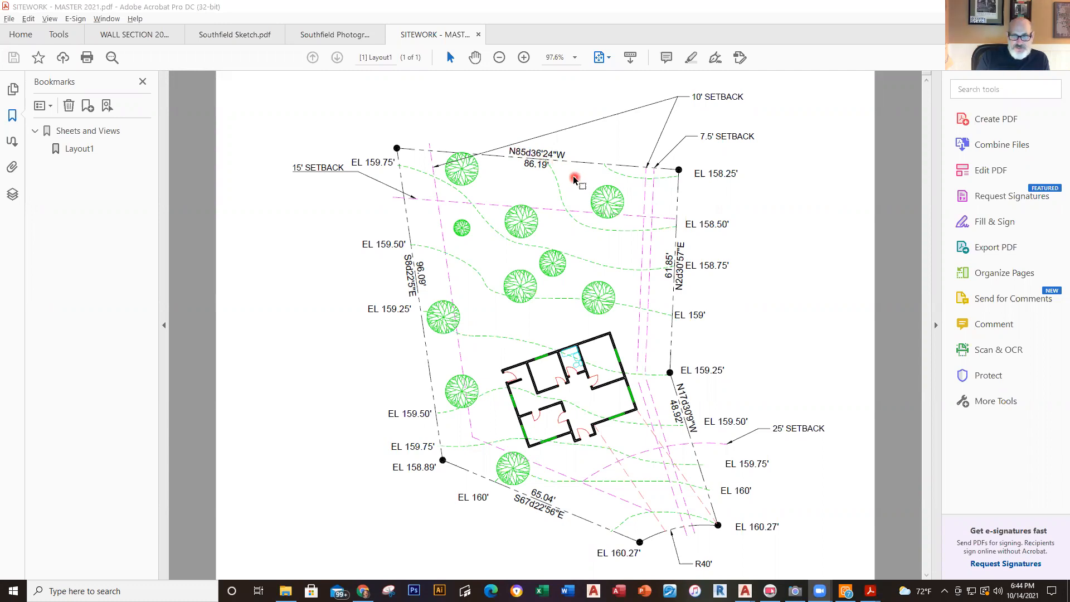
{"action": "key", "text": "alt+Tab"}
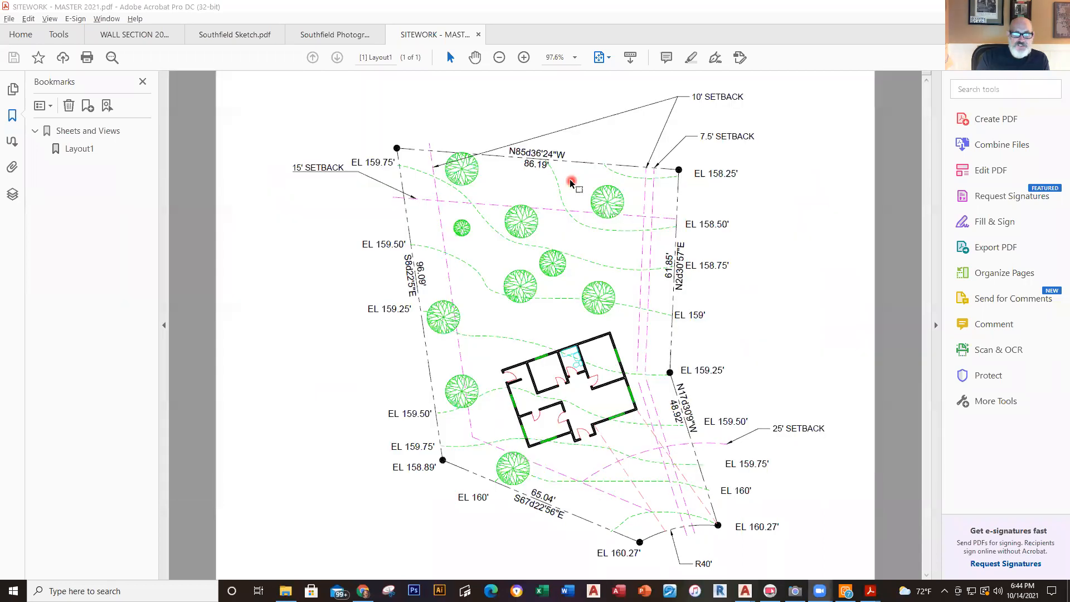
{"action": "key", "text": "alt+Tab"}
{"action": "key", "text": "Tab"}
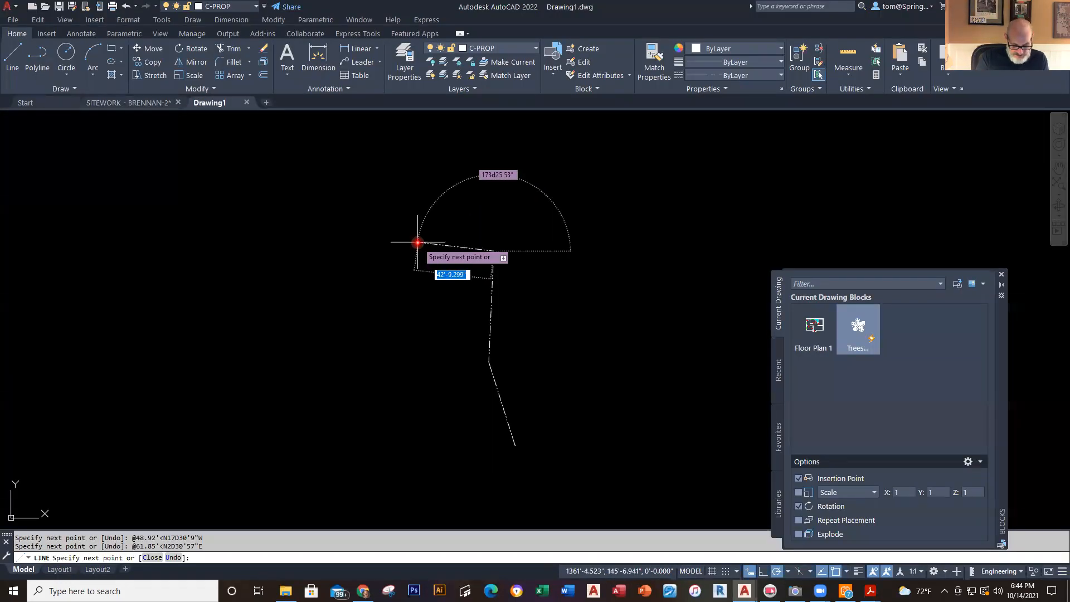
Step: Continue the property line with the north segment, 86.19' long at bearing N85d36'24"W
{"action": "type", "text": "86.19"}
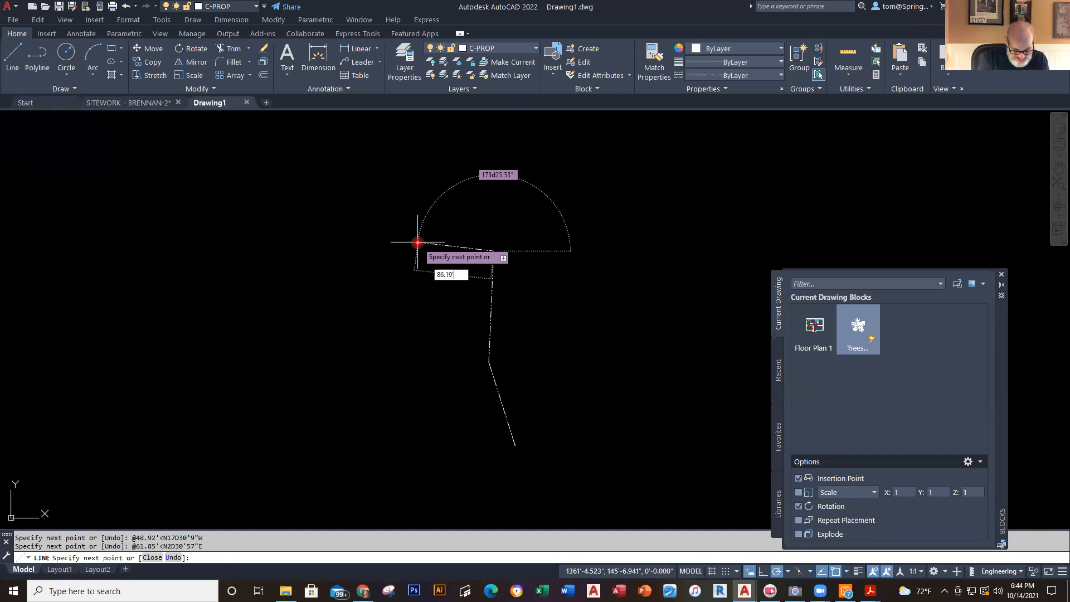
{"action": "key", "text": "Tab"}
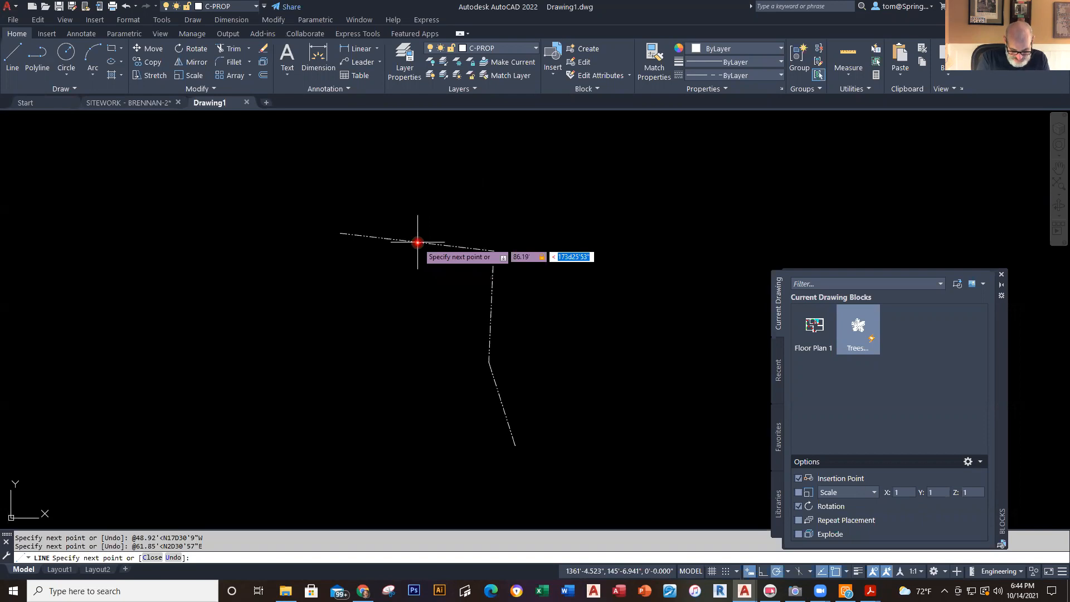
{"action": "type", "text": "N85D"}
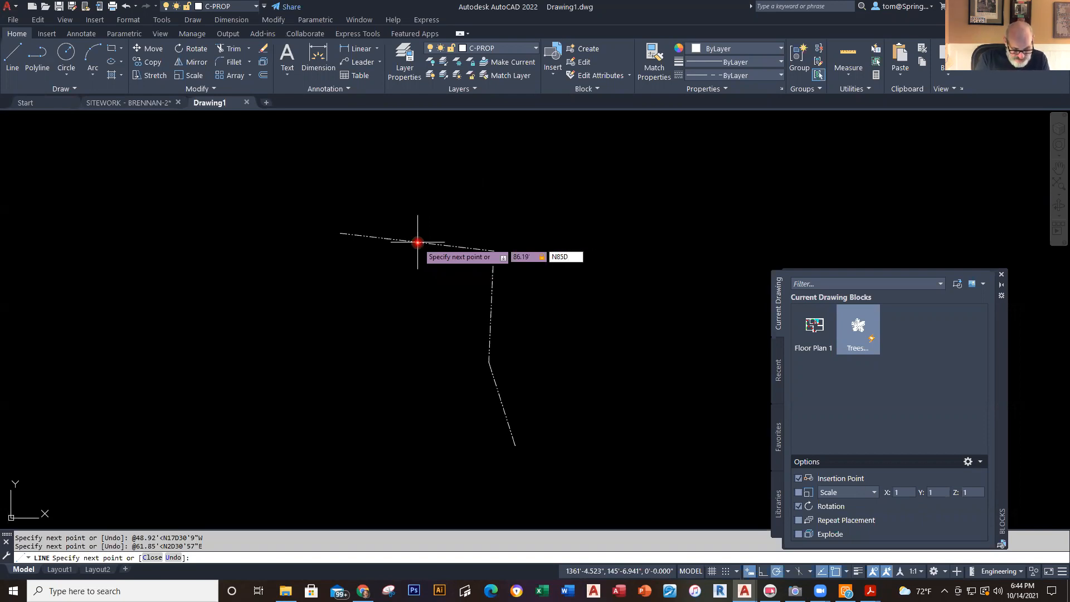
{"action": "type", "text": "36'24\""}
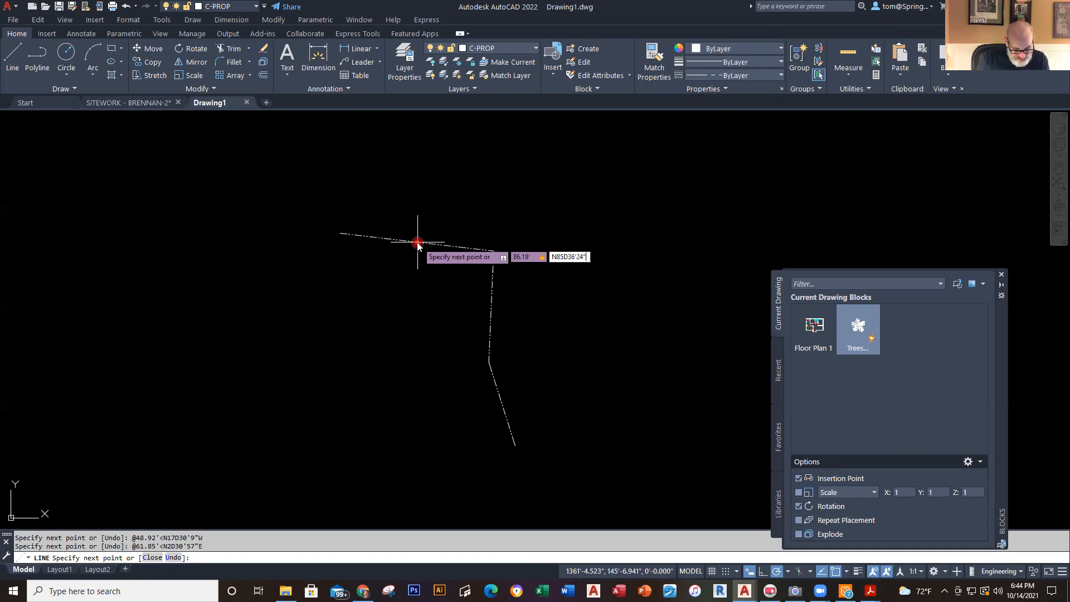
{"action": "type", "text": "W"}
{"action": "key", "text": "Return"}
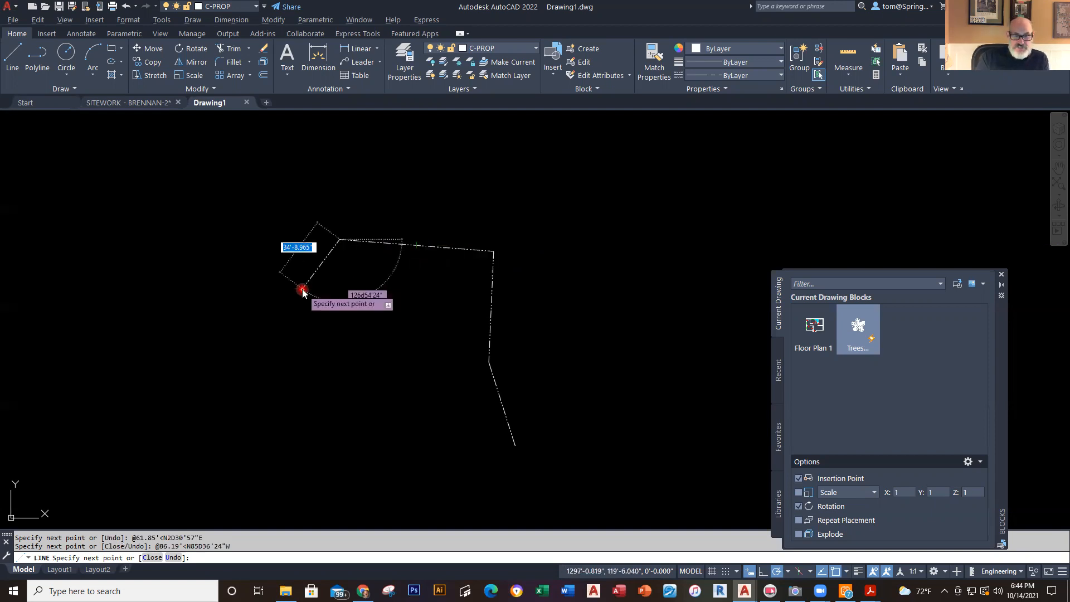
Step: Check the west property line in Acrobat's site plan and draw that segment in AutoCAD 96.09' long at bearing S8d22'5"E
{"action": "key", "text": "alt+Tab"}
{"action": "left_click", "coordinate": [657, 163]}
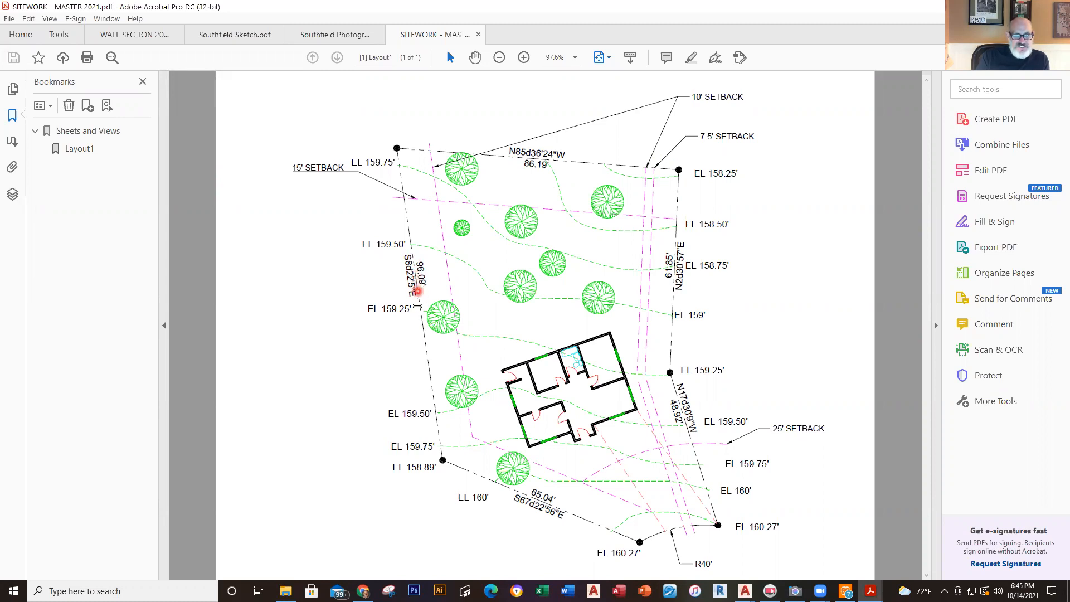
{"action": "key", "text": "alt+Tab"}
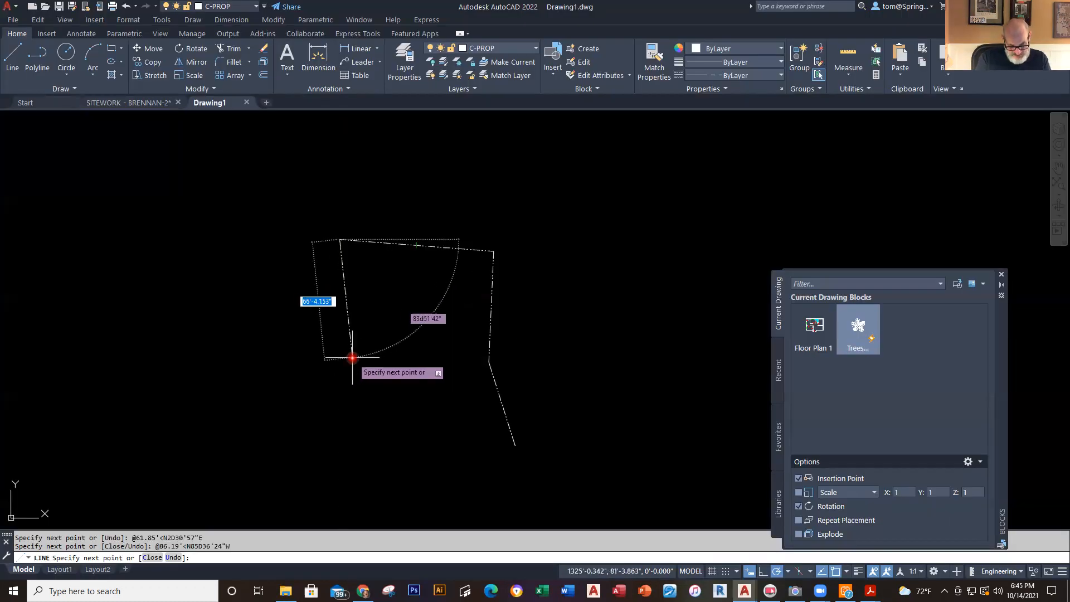
{"action": "type", "text": "96.09"}
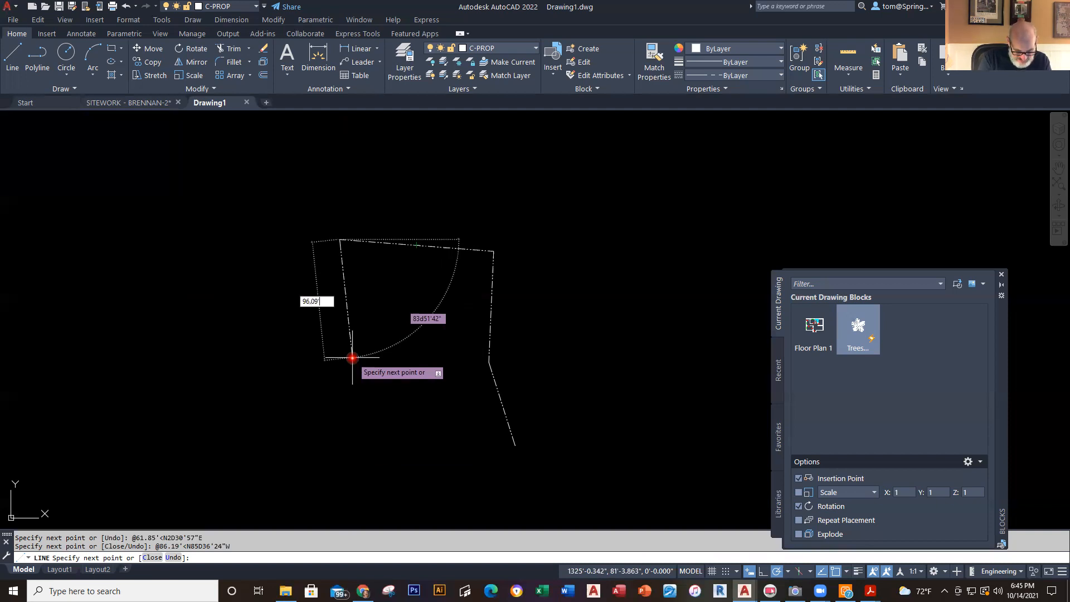
{"action": "key", "text": "Tab"}
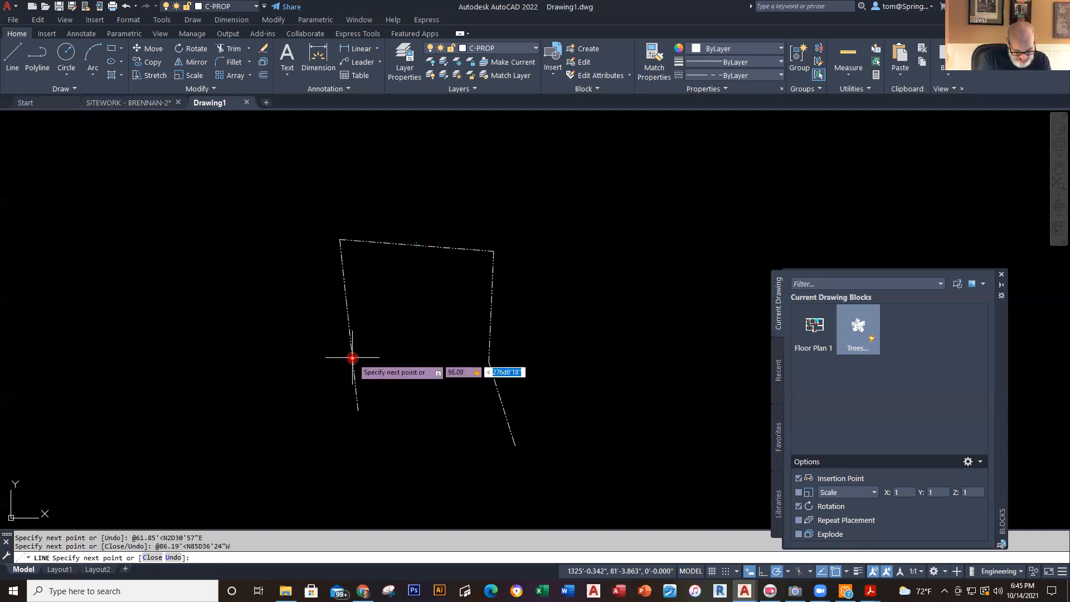
{"action": "type", "text": "S8"}
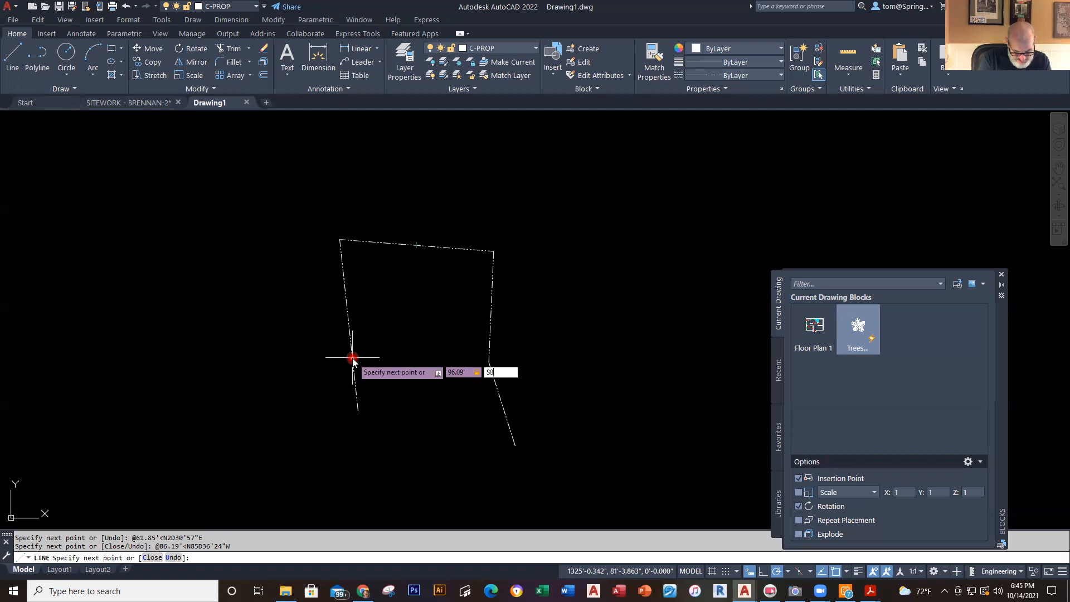
{"action": "type", "text": "D22'5"}
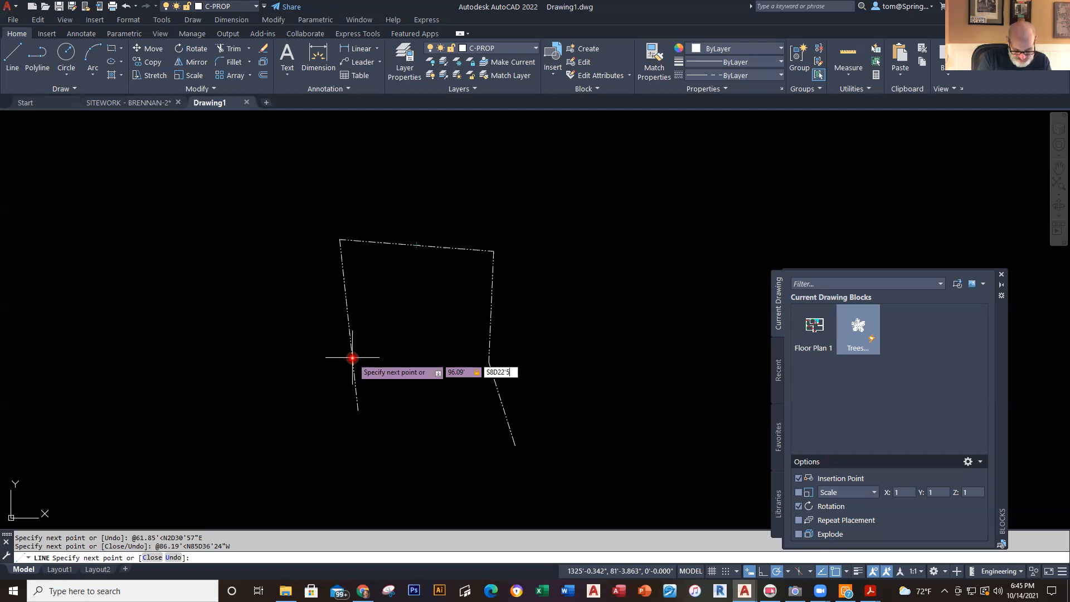
{"action": "type", "text": "\"E"}
{"action": "key", "text": "Return"}
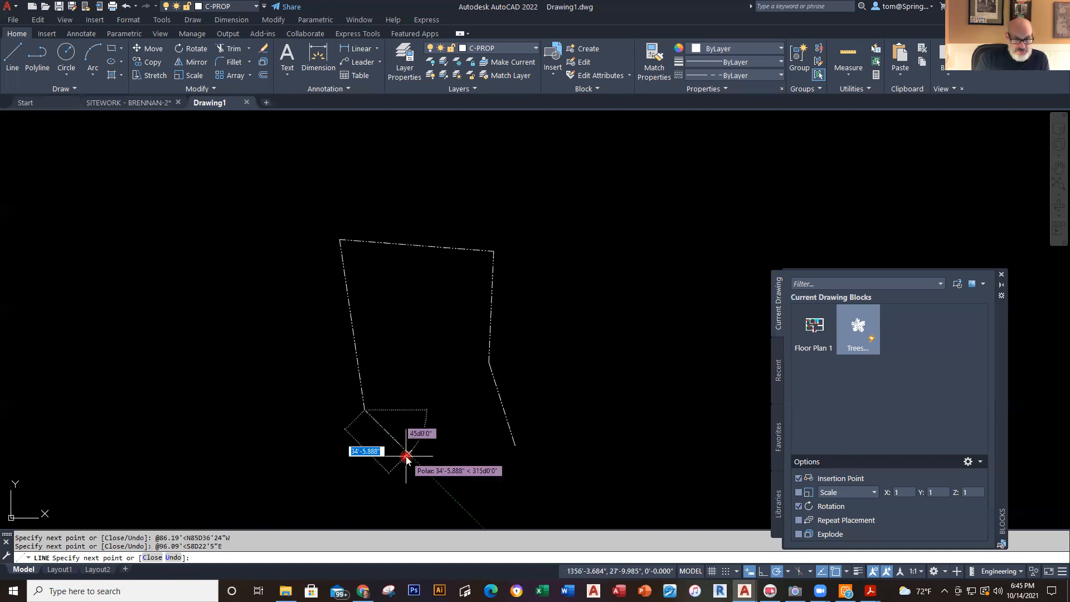
Step: Check the south property line in Acrobat's site plan and draw that segment in AutoCAD 65.04' long at bearing S67d22'56"E, ending the line
{"action": "key", "text": "alt+Tab"}
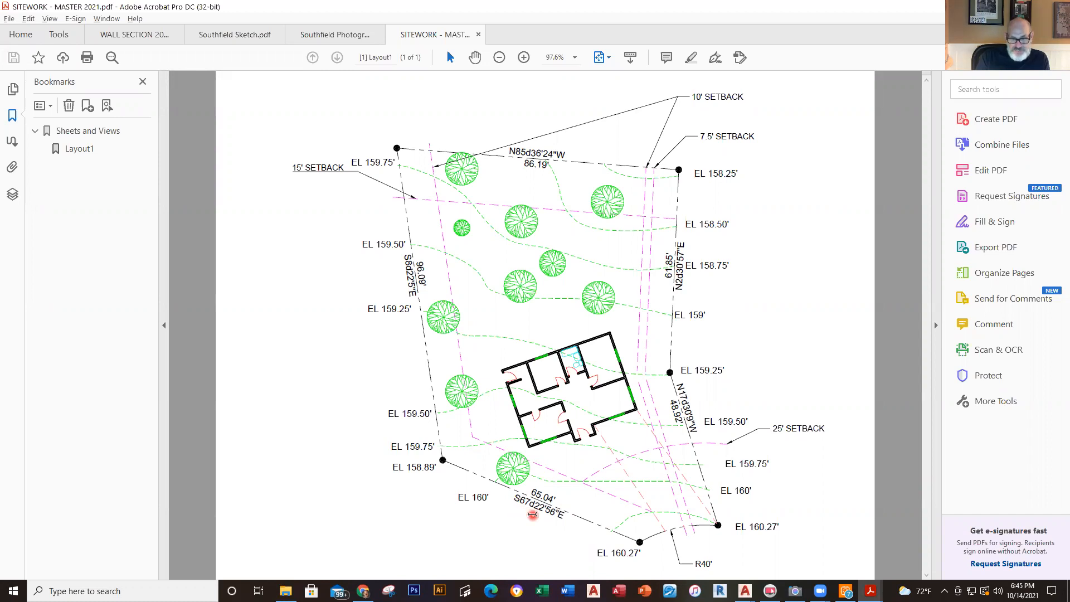
{"action": "key", "text": "alt+Tab"}
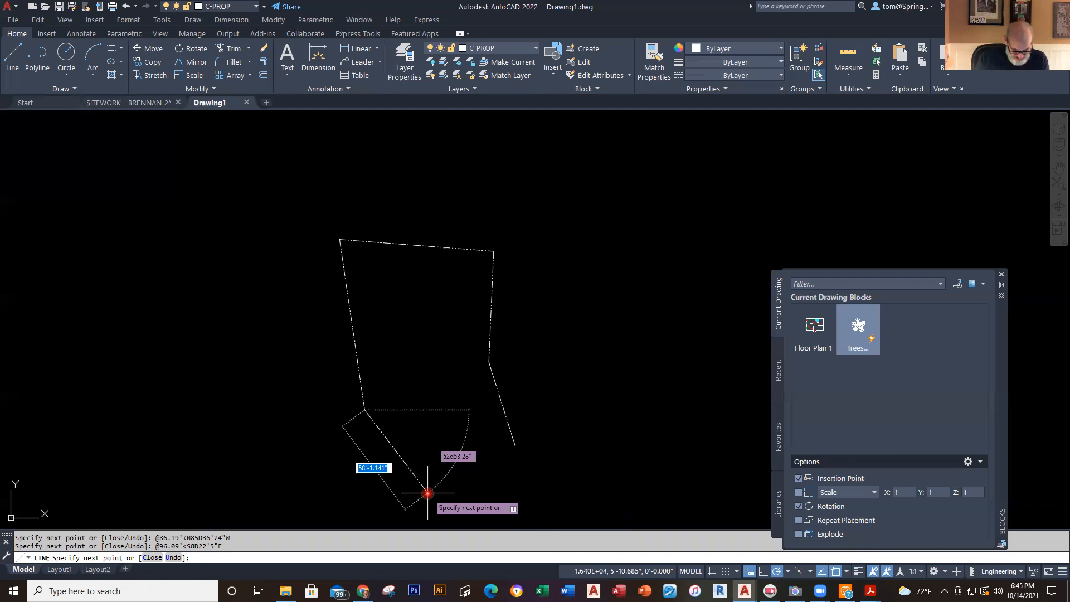
{"action": "type", "text": "65"}
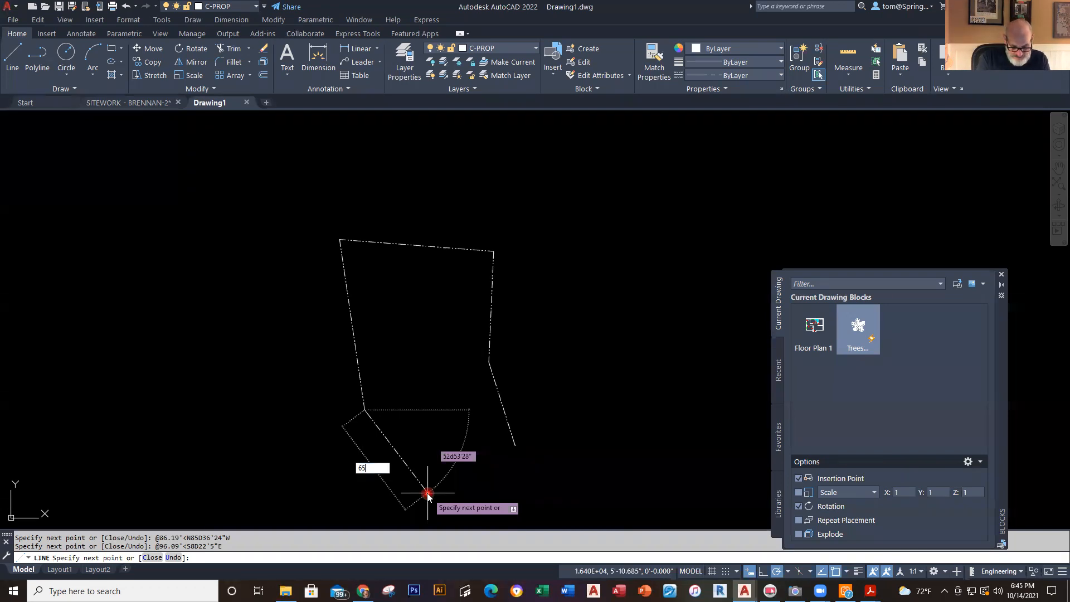
{"action": "type", "text": ".04"}
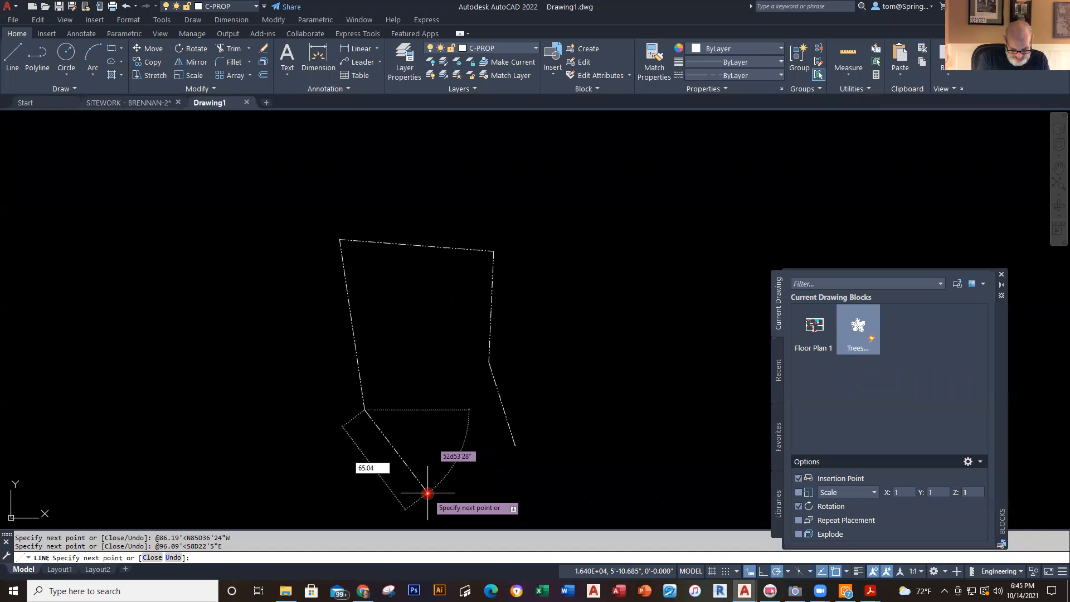
{"action": "key", "text": "Tab"}
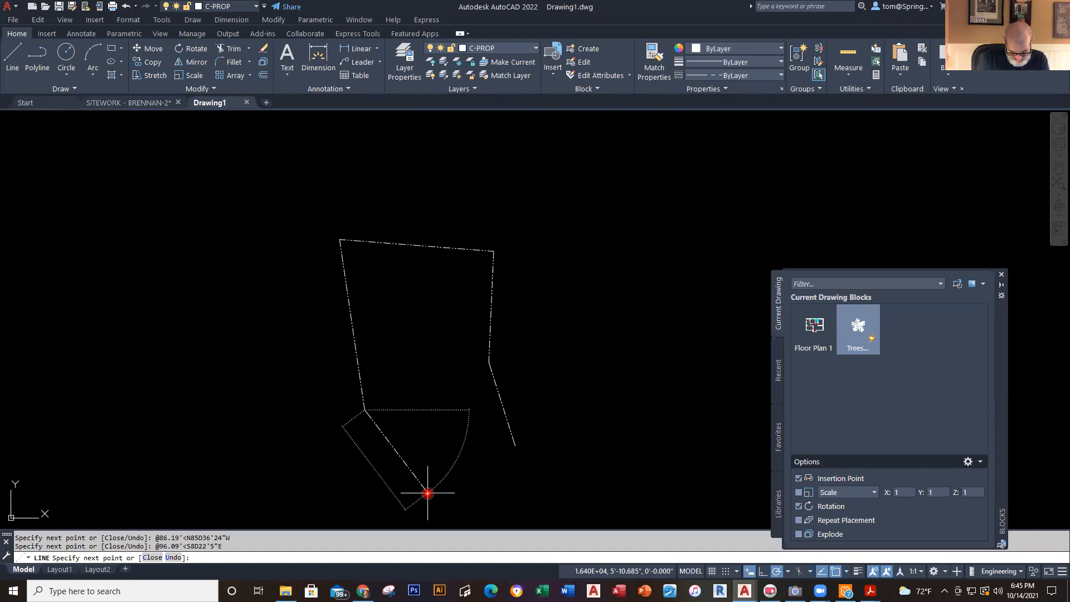
{"action": "type", "text": "S67D22"}
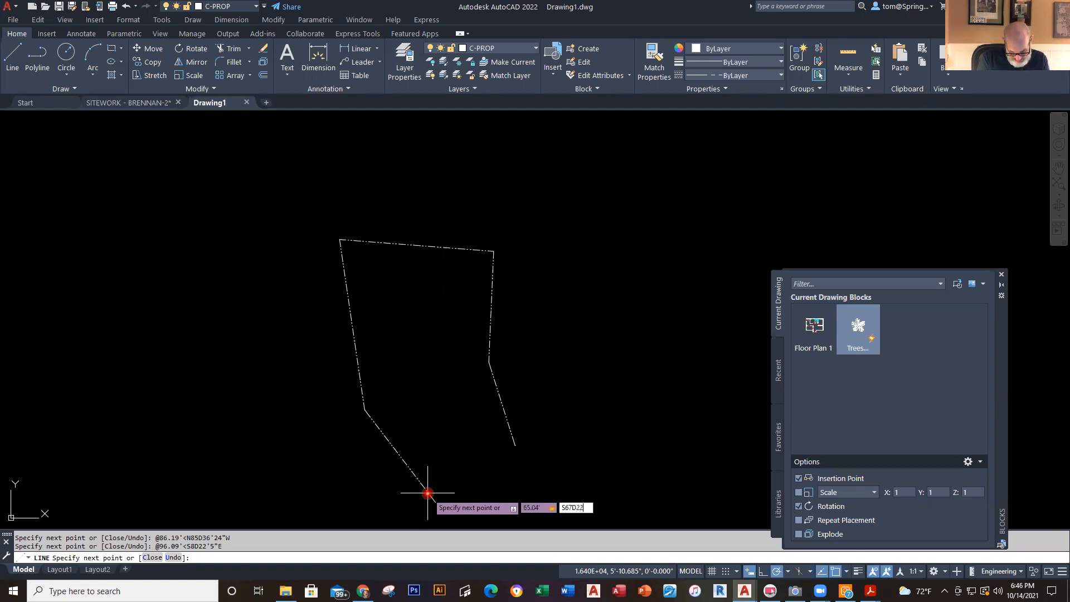
{"action": "type", "text": "'56"}
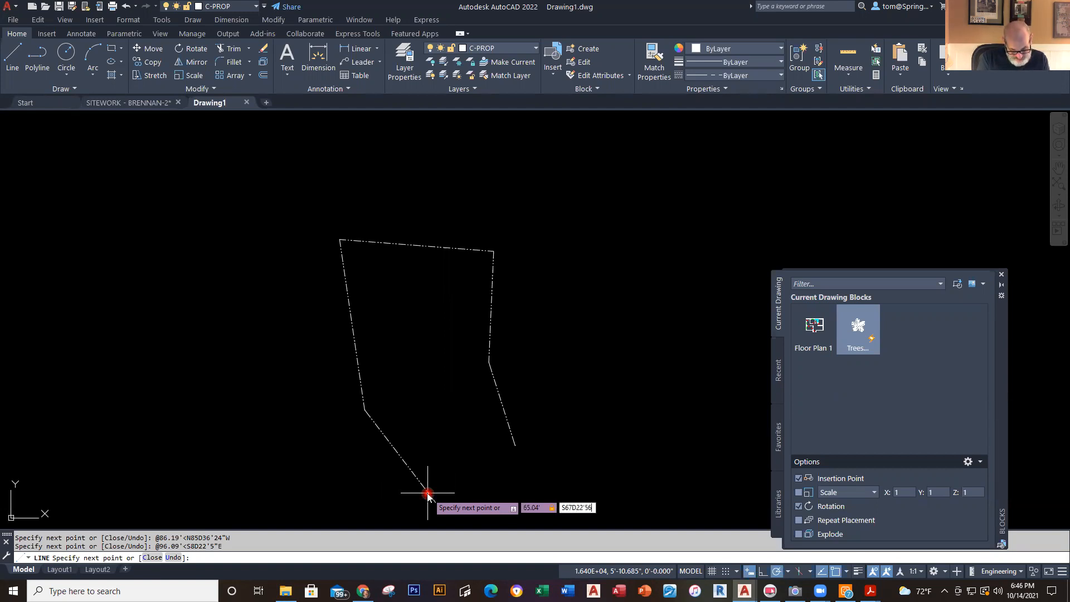
{"action": "type", "text": "\"E"}
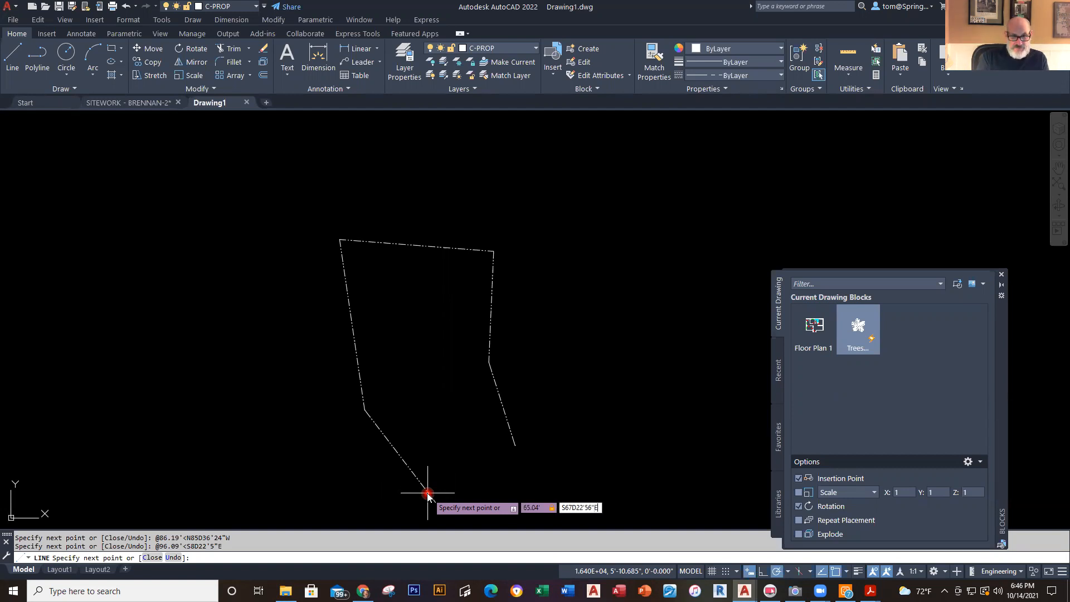
{"action": "key", "text": "Return"}
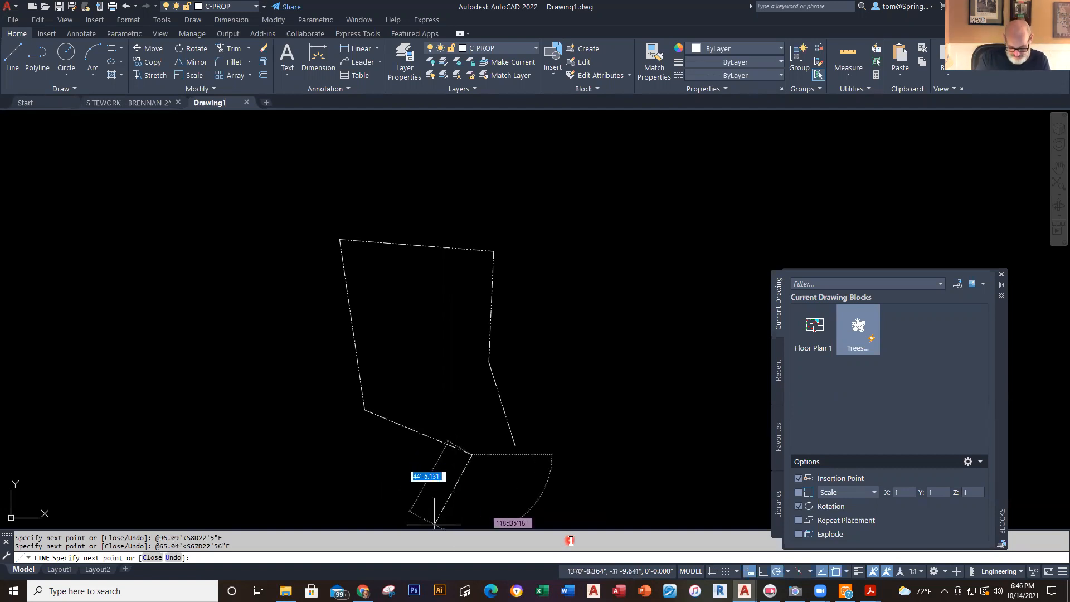
{"action": "key", "text": "Escape"}
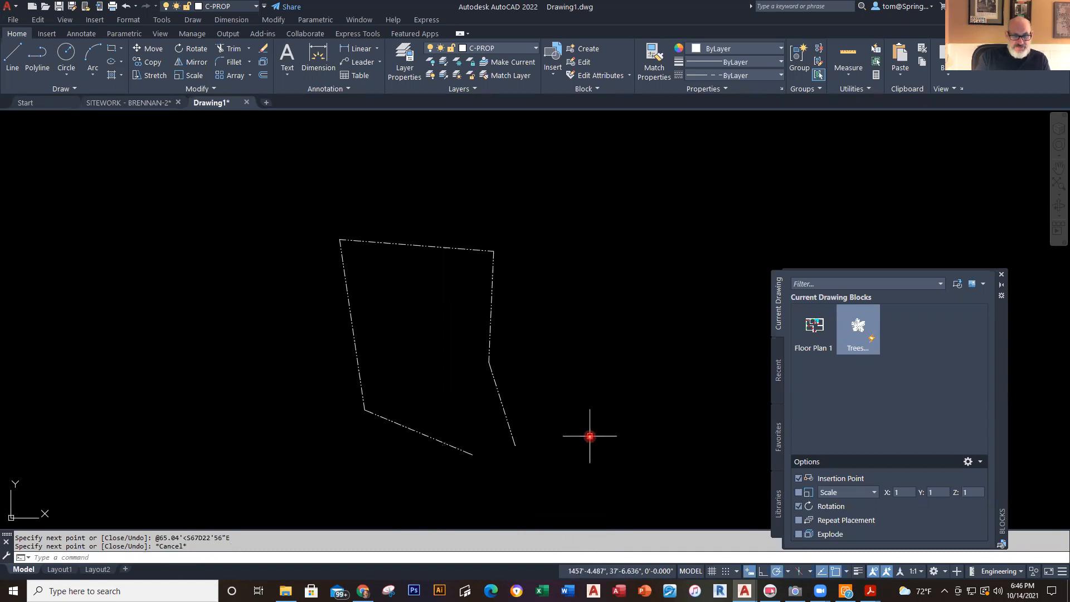
Step: Compare the open south corner of the boundary with the finished sitework drawing, zooming in on its curved closing edge
{"action": "middle_click_drag", "start_coordinate": [589, 437], "coordinate": [633, 351]}
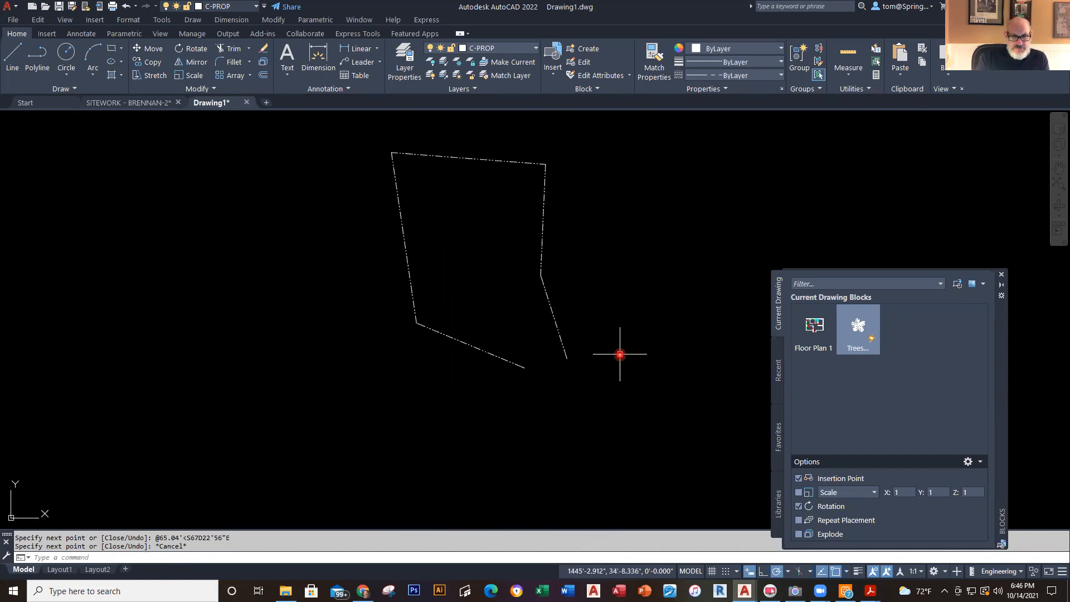
{"action": "left_click", "coordinate": [156, 104]}
{"action": "scroll", "coordinate": [451, 446], "scroll_direction": "down", "scroll_amount": 1}
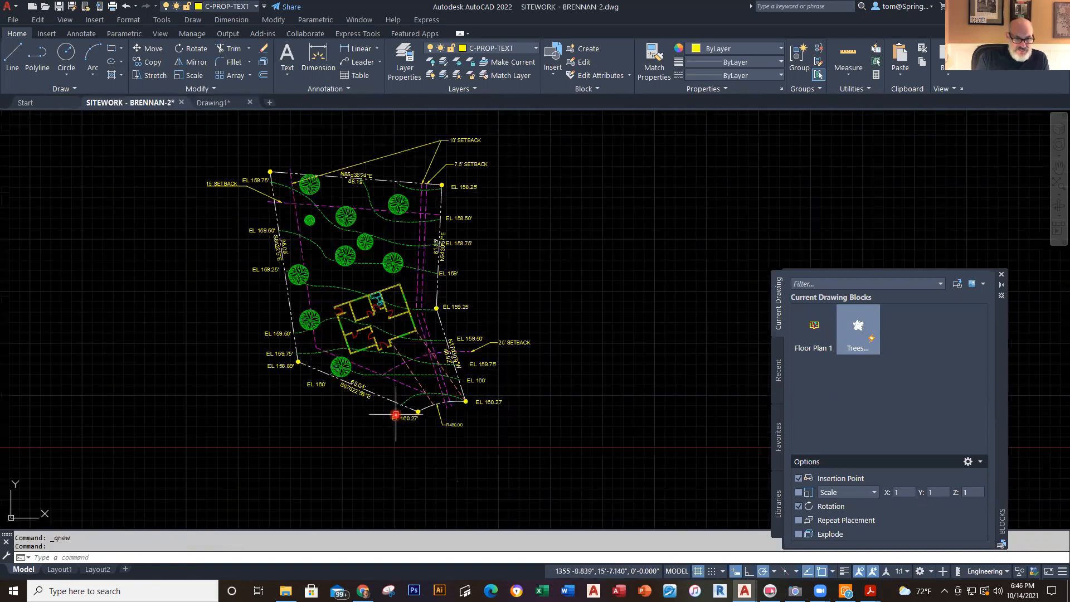
{"action": "scroll", "coordinate": [379, 399], "scroll_direction": "up", "scroll_amount": 5}
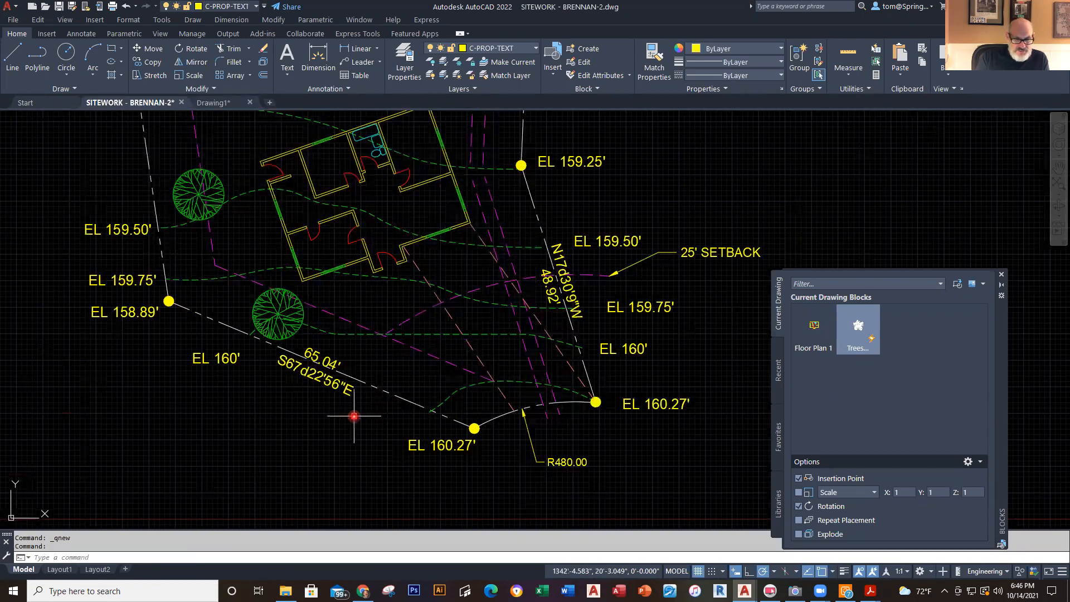
{"action": "left_click", "coordinate": [228, 103]}
Step: Check the south segment's length and angle, and review the entered distances and bearings in the command history
{"action": "left_click", "coordinate": [479, 350]}
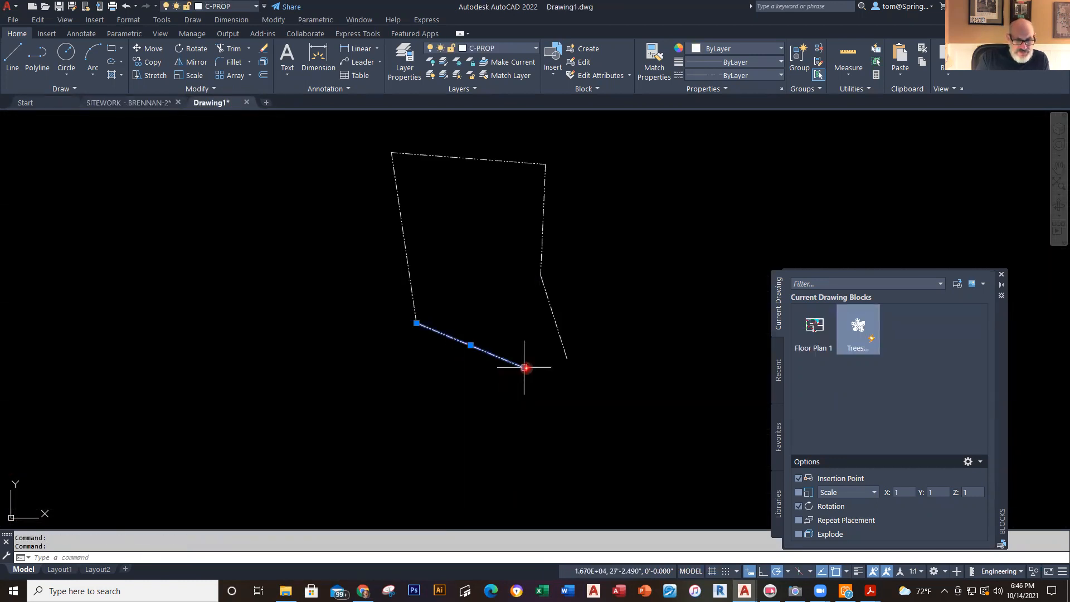
{"action": "mouse_move", "coordinate": [524, 368]}
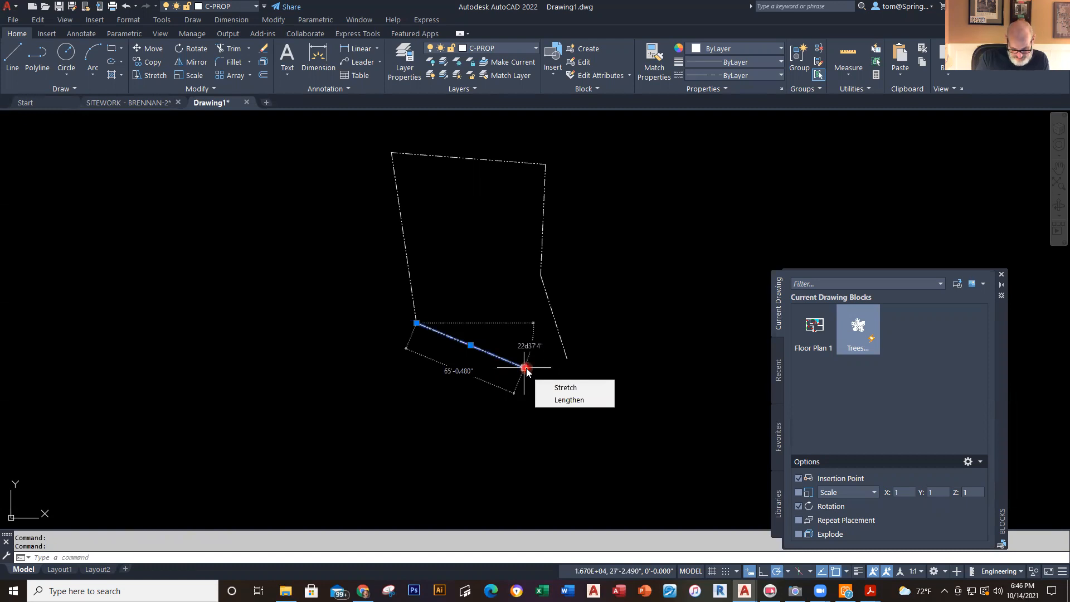
{"action": "key", "text": "Escape"}
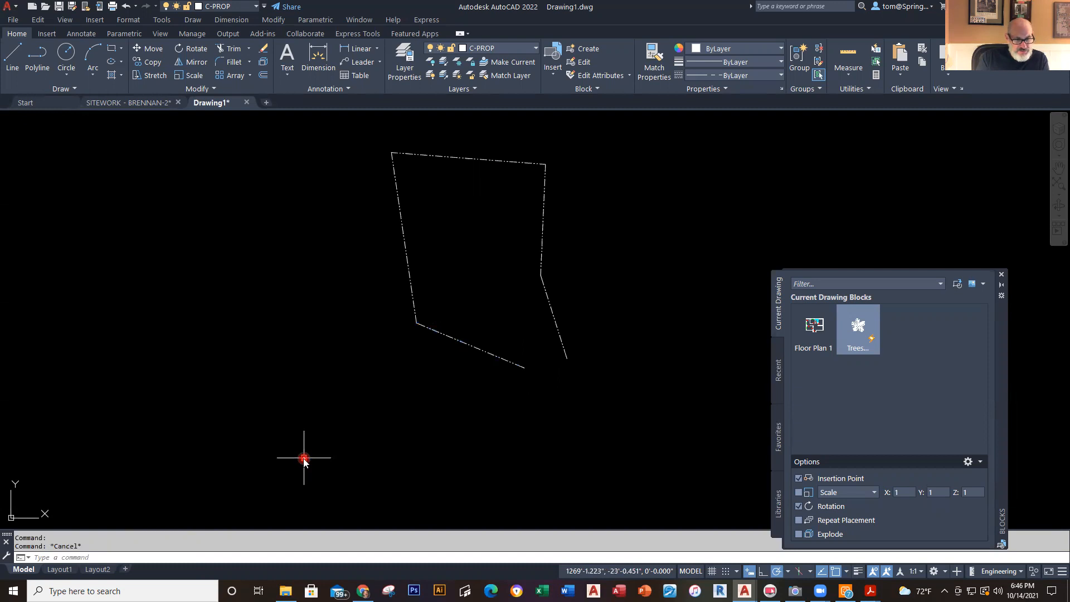
{"action": "key", "text": "F2"}
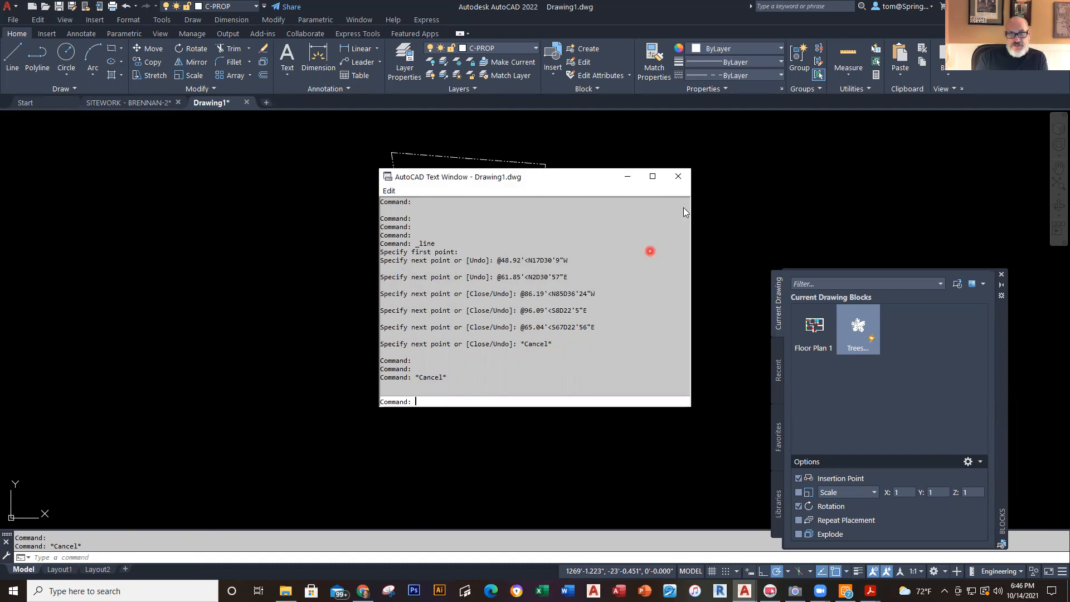
{"action": "left_click", "coordinate": [675, 178]}
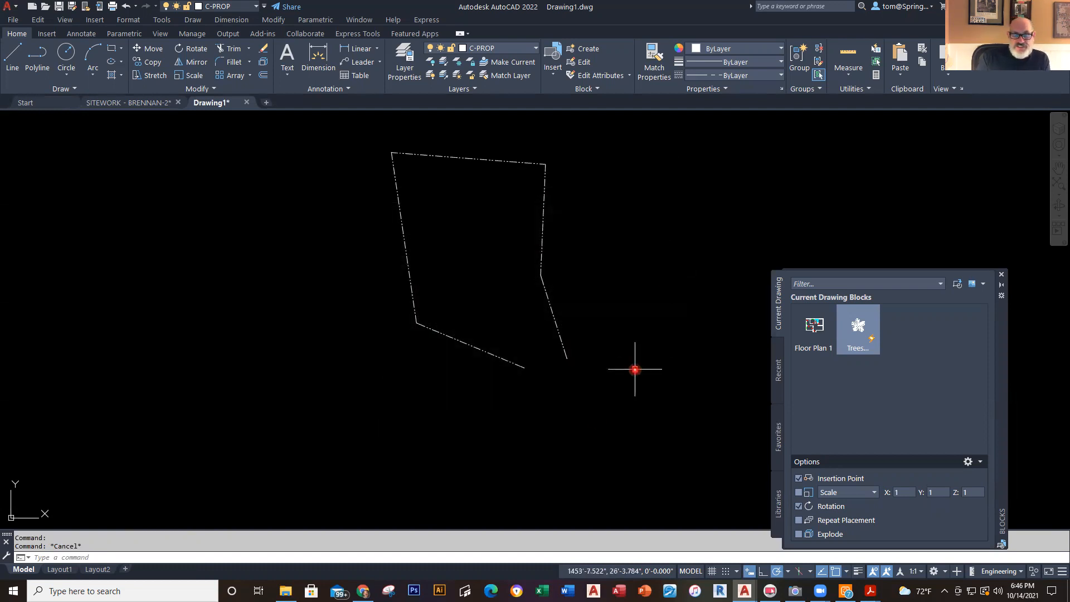
Step: Examine the gap between the boundary's two open ends and check the closing arc's radius in Acrobat's site plan
{"action": "scroll", "coordinate": [497, 375], "scroll_direction": "up", "scroll_amount": 5}
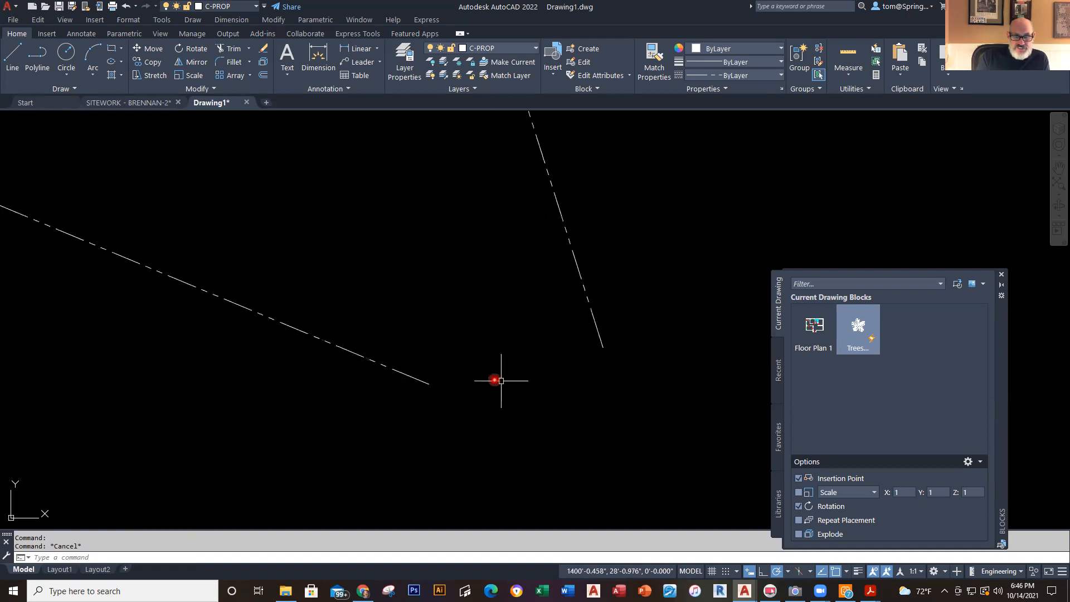
{"action": "scroll", "coordinate": [569, 406], "scroll_direction": "down", "scroll_amount": 5}
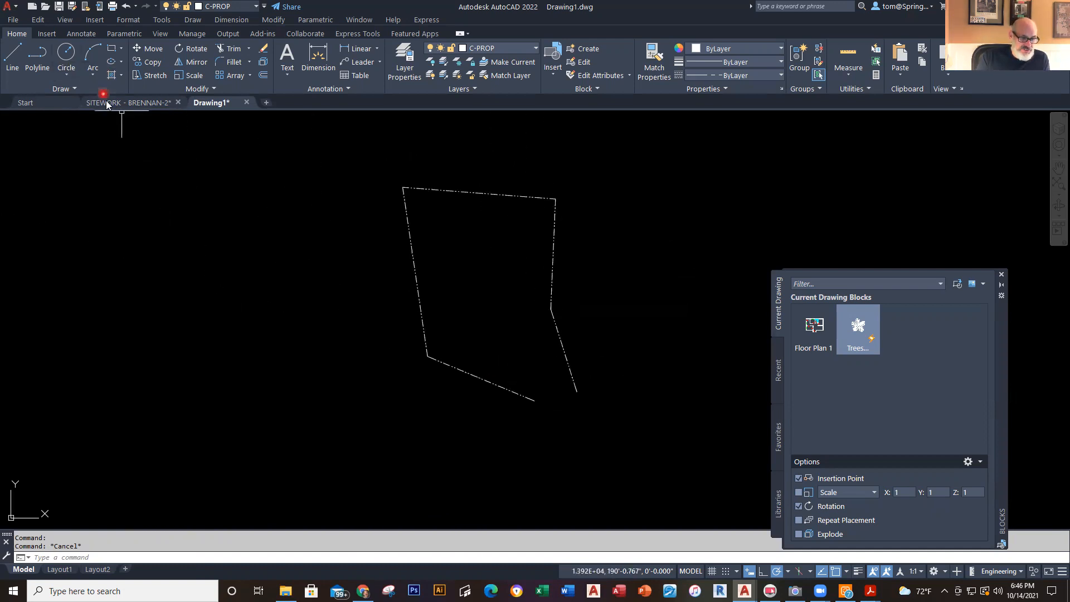
{"action": "key", "text": "alt+Tab"}
{"action": "key", "text": "alt+Tab"}
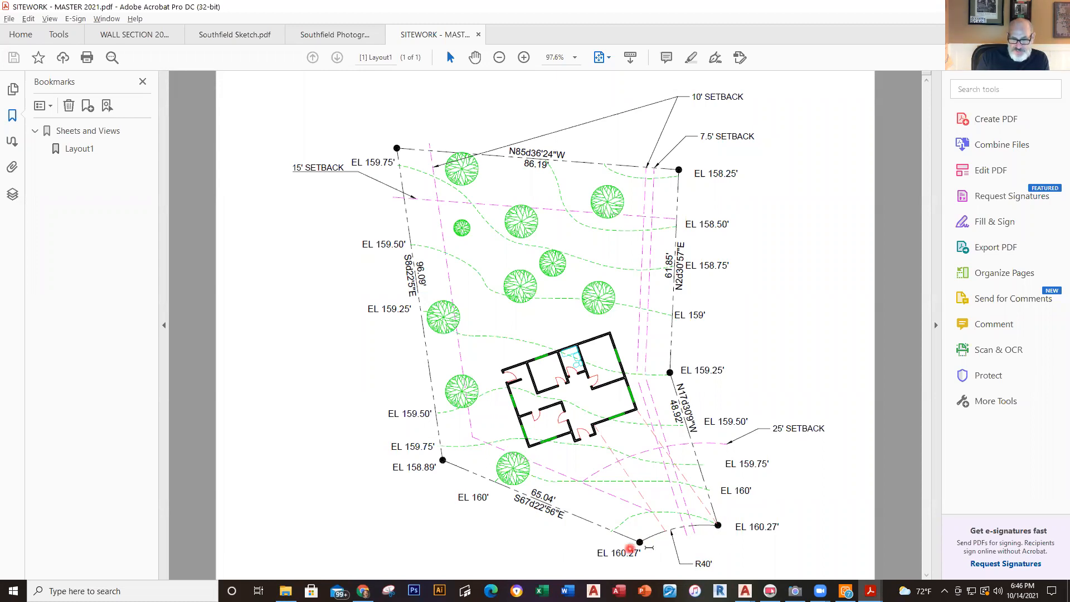
{"action": "key", "text": "alt+Tab"}
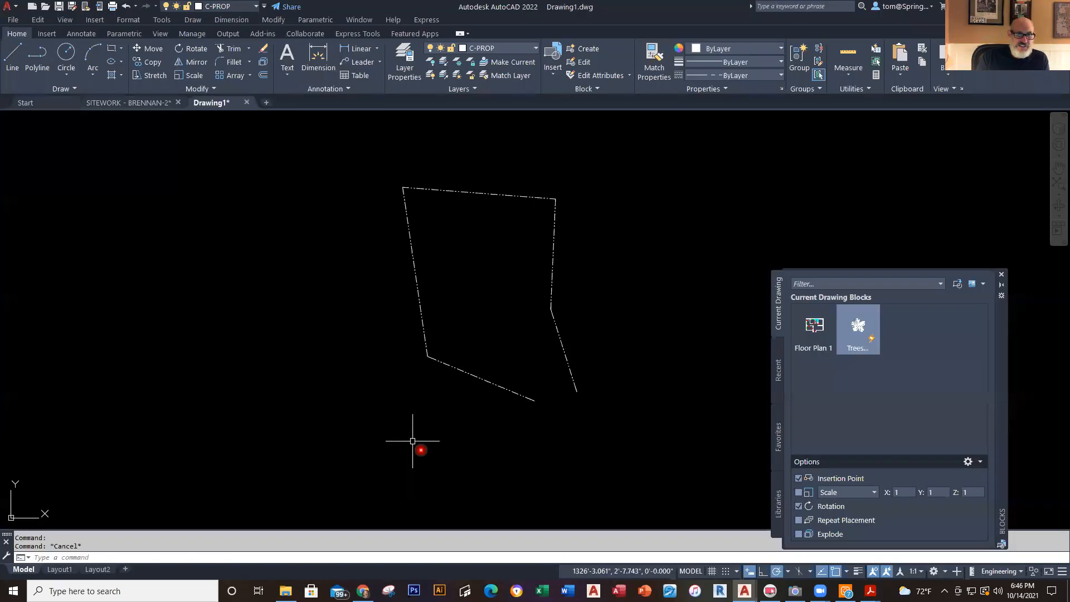
Step: Close the boundary with a Start, End, Radius arc from the southeast segment's lower end to the south segment's end, radius 40'
{"action": "left_click", "coordinate": [92, 71]}
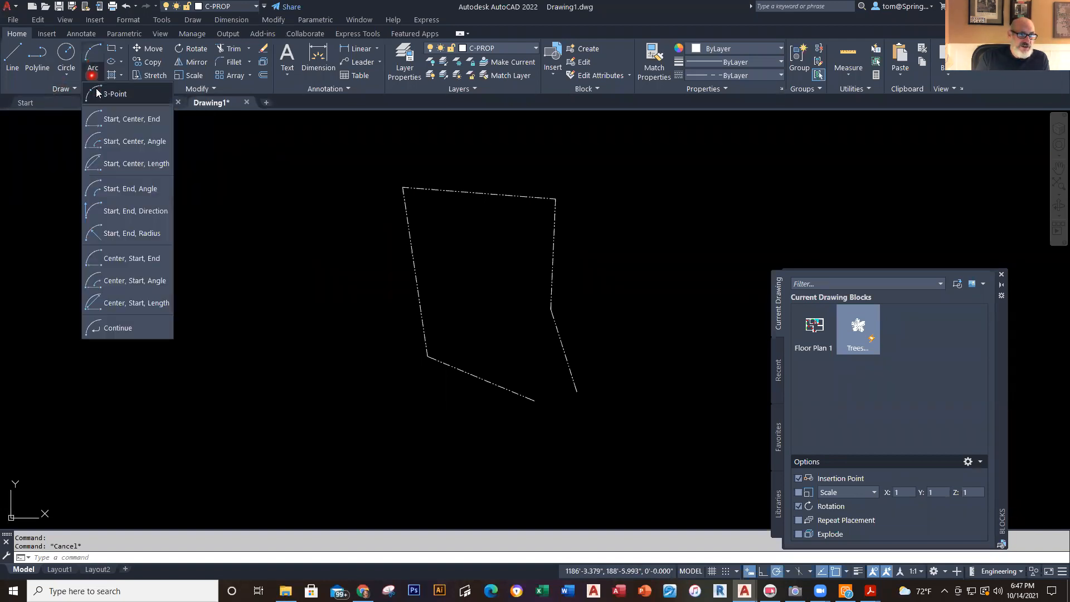
{"action": "left_click", "coordinate": [132, 233]}
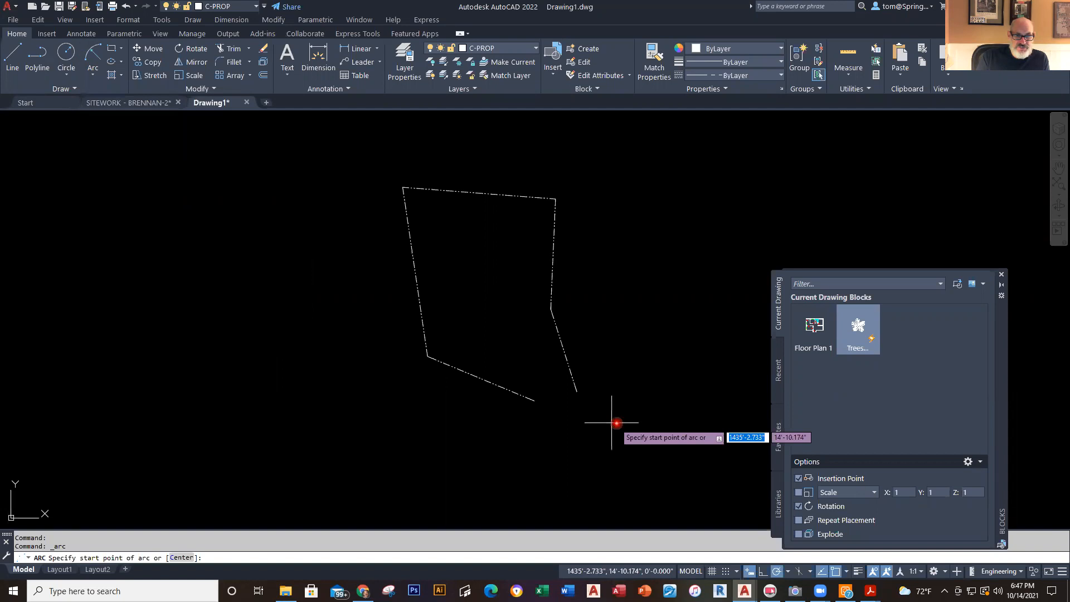
{"action": "left_click", "coordinate": [576, 392]}
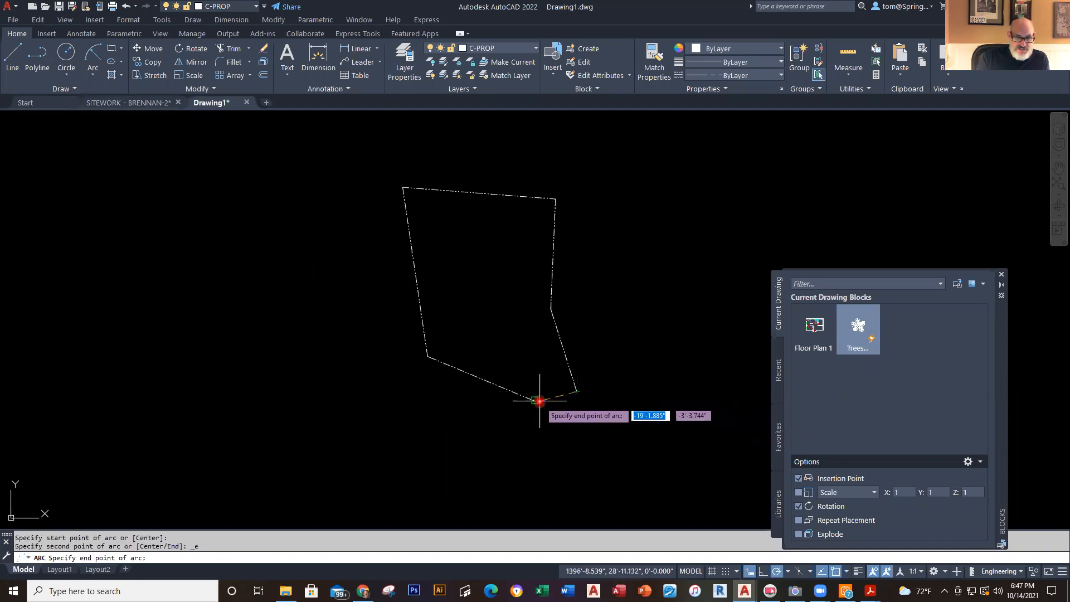
{"action": "left_click", "coordinate": [538, 400]}
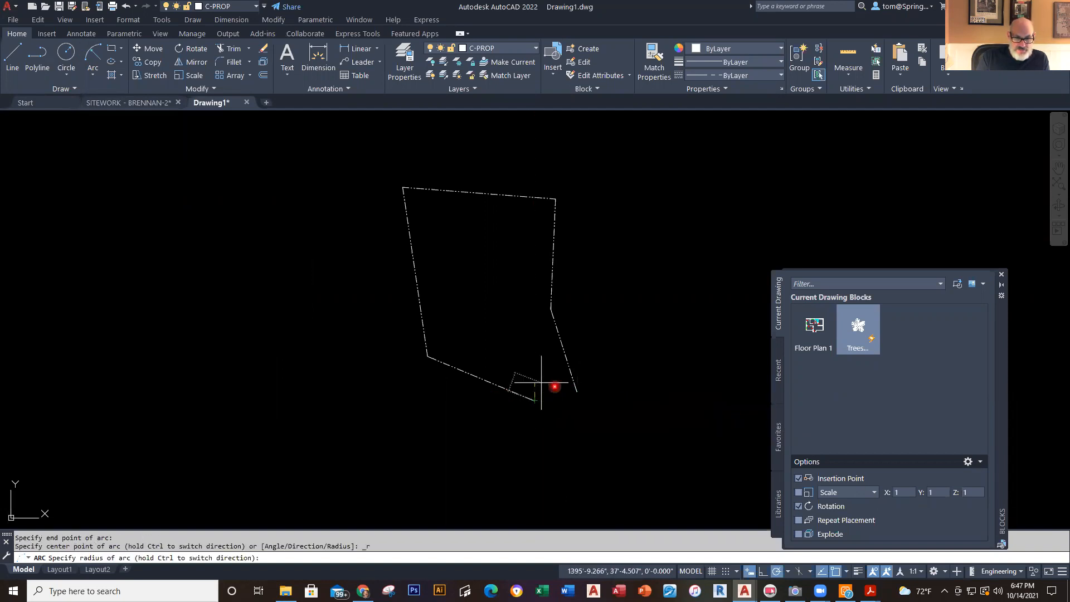
{"action": "type", "text": "40"}
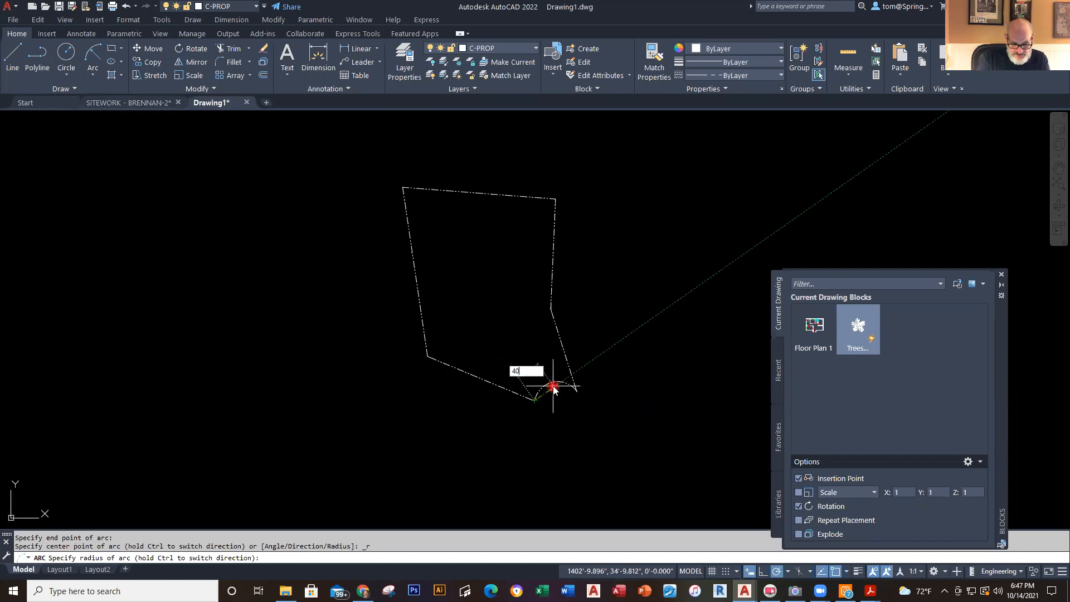
{"action": "key", "text": "Return"}
{"action": "key", "text": "Escape"}
{"action": "middle_click_drag", "start_coordinate": [582, 431], "coordinate": [557, 470]}
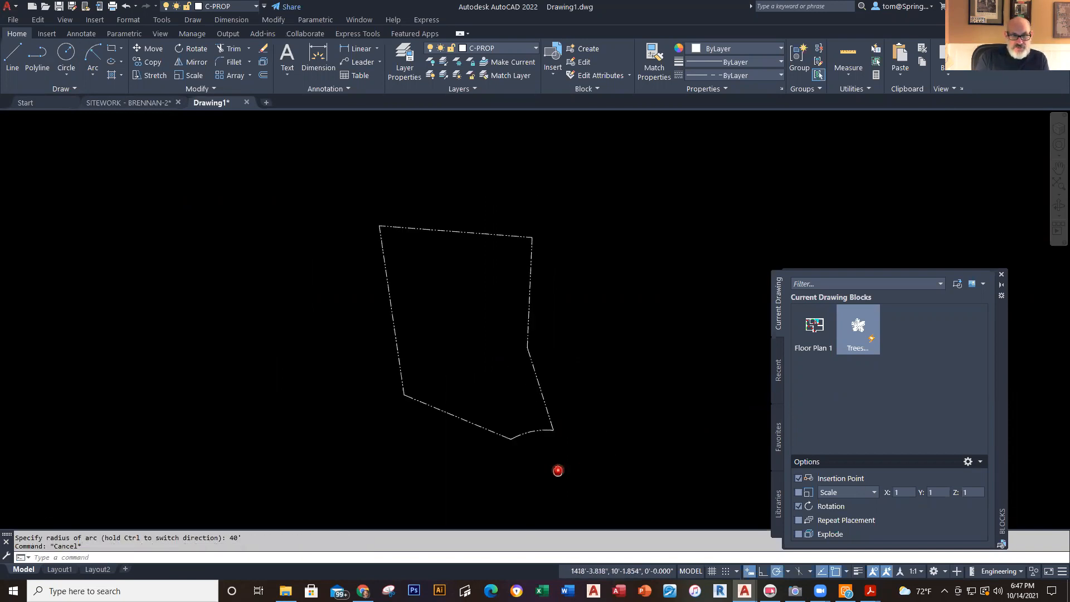
Step: Compare the closed boundary with the property line in the finished sitework drawing and return to the new drawing
{"action": "left_click", "coordinate": [155, 104]}
{"action": "scroll", "coordinate": [308, 270], "scroll_direction": "down", "scroll_amount": 5}
{"action": "scroll", "coordinate": [308, 270], "scroll_direction": "up", "scroll_amount": 3}
{"action": "middle_click_drag", "start_coordinate": [354, 240], "coordinate": [395, 295]}
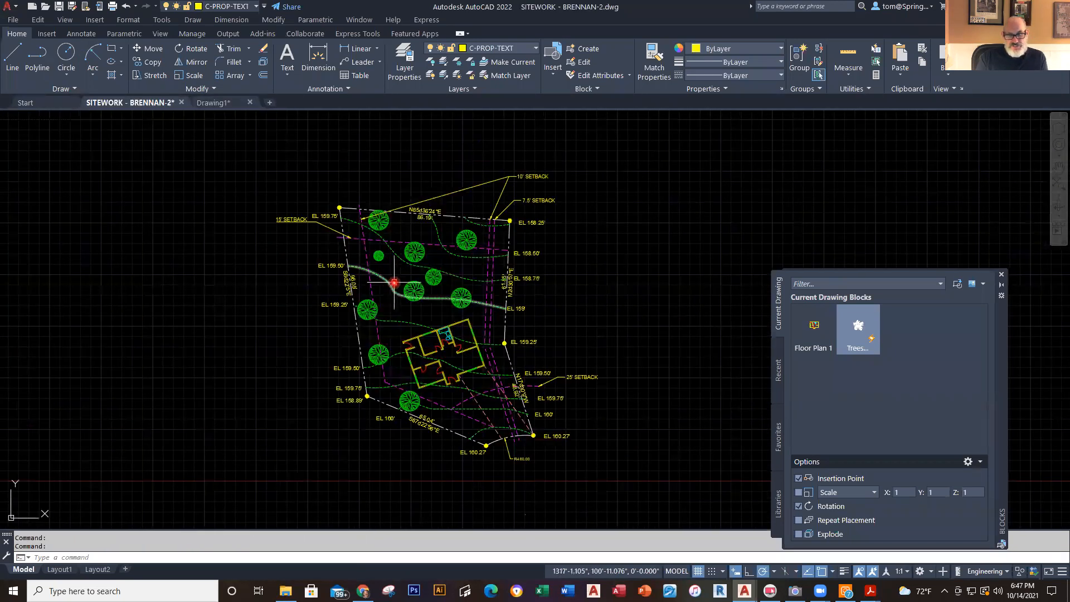
{"action": "left_click", "coordinate": [239, 102]}
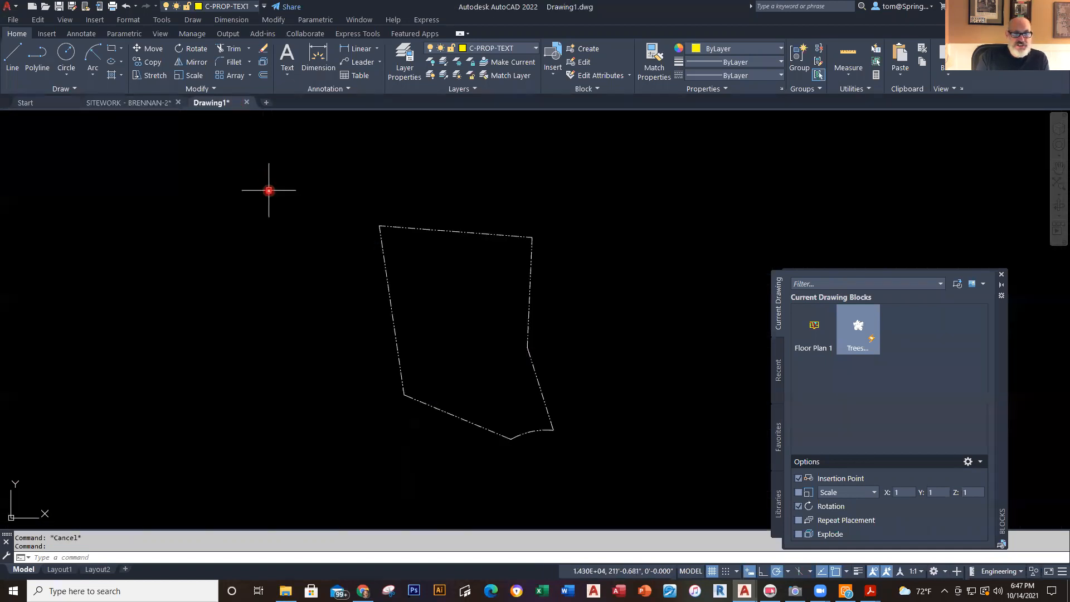
Step: Save the new drawing in the CIT-112 folder under a name made of SITEWORK, the drafter's surname and 2021 TUTORIAL, separated by hyphens
{"action": "left_click", "coordinate": [72, 8]}
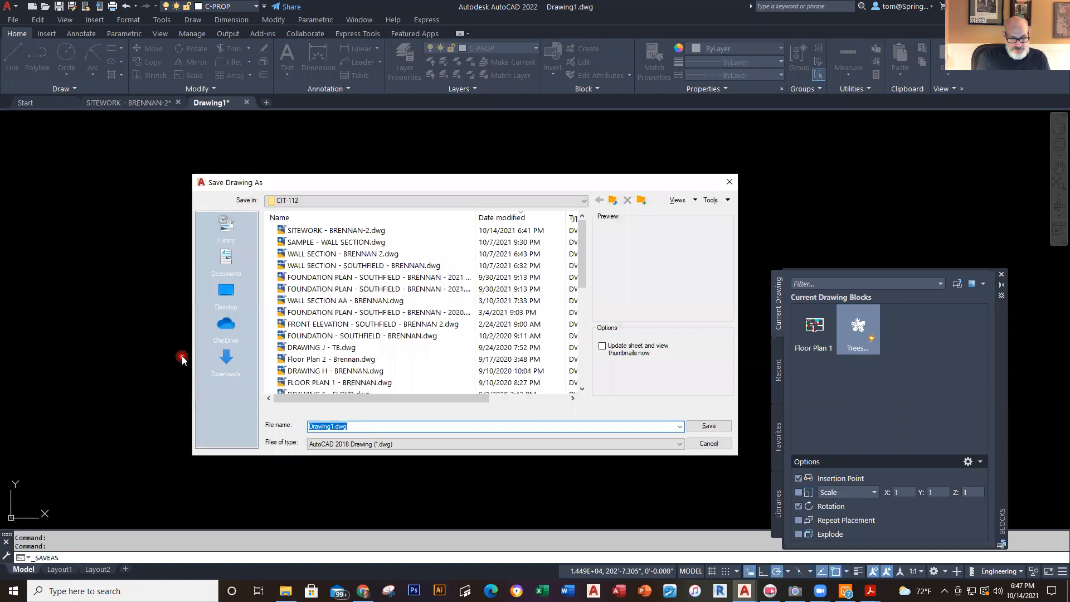
{"action": "type", "text": "SITEWORK "}
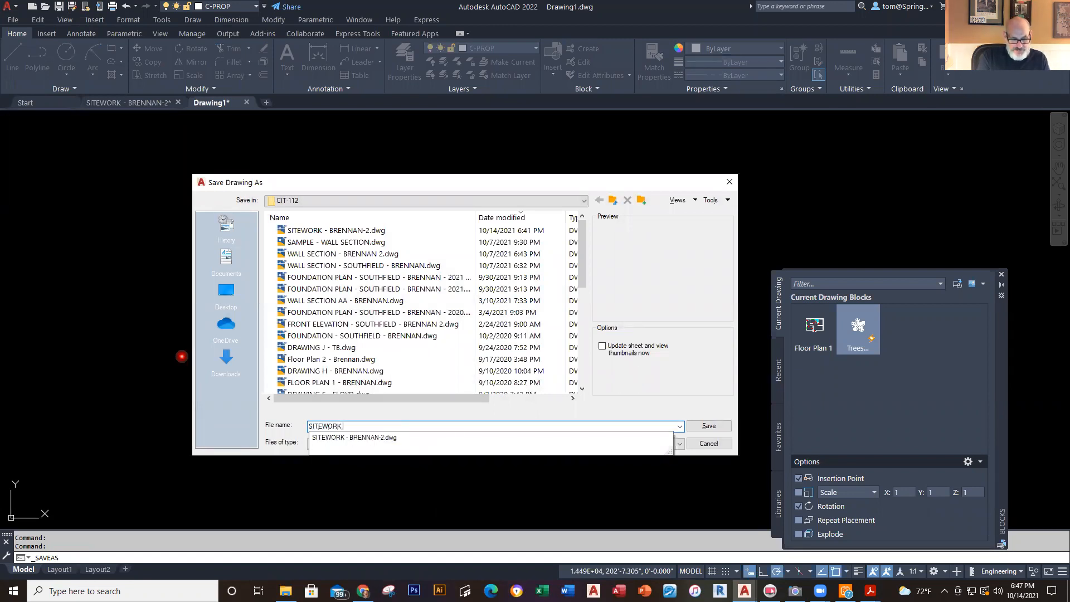
{"action": "type", "text": "- FRENNA"}
{"action": "key", "text": "BackSpace"}
{"action": "key", "text": "BackSpace"}
{"action": "key", "text": "BackSpace"}
{"action": "key", "text": "BackSpace"}
{"action": "key", "text": "BackSpace"}
{"action": "key", "text": "BackSpace"}
{"action": "type", "text": "BRENNAN - 2021 "}
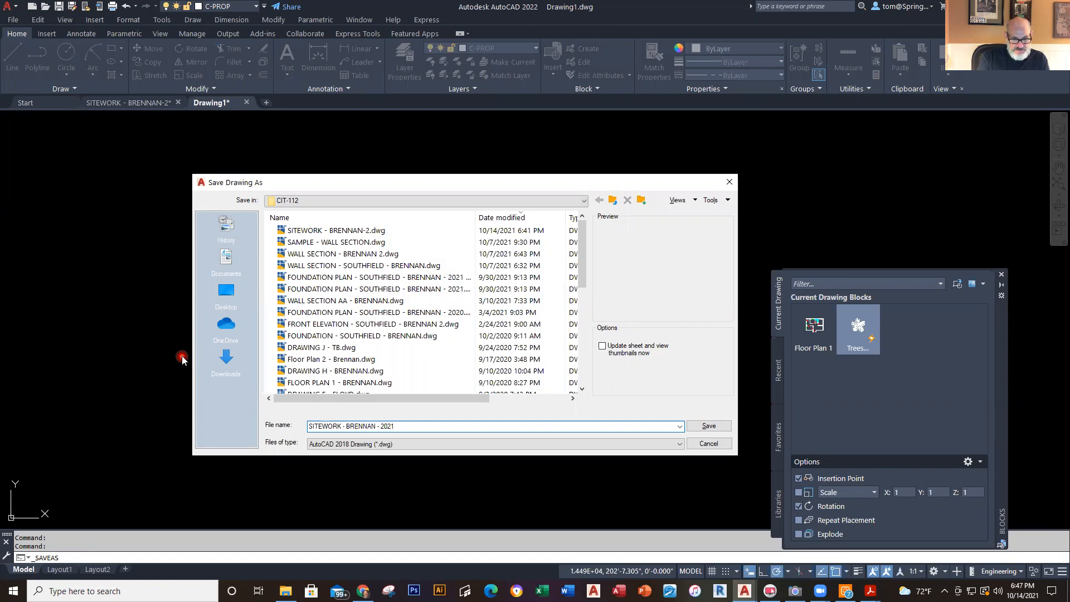
{"action": "type", "text": "TUTORIAL"}
{"action": "key", "text": "Return"}
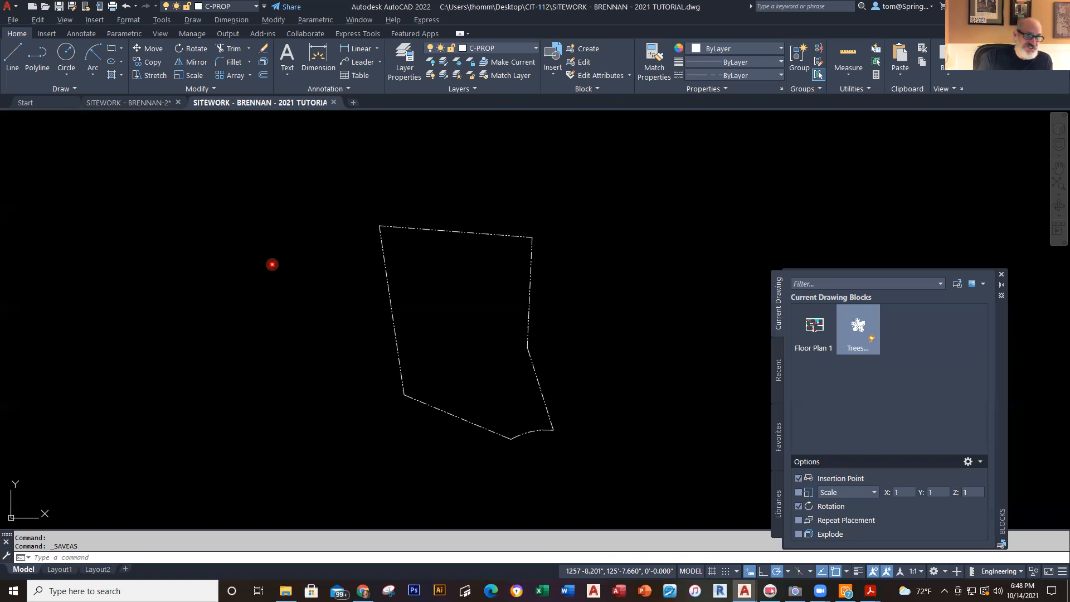
{"action": "scroll", "coordinate": [587, 394], "scroll_direction": "up", "scroll_amount": 2}
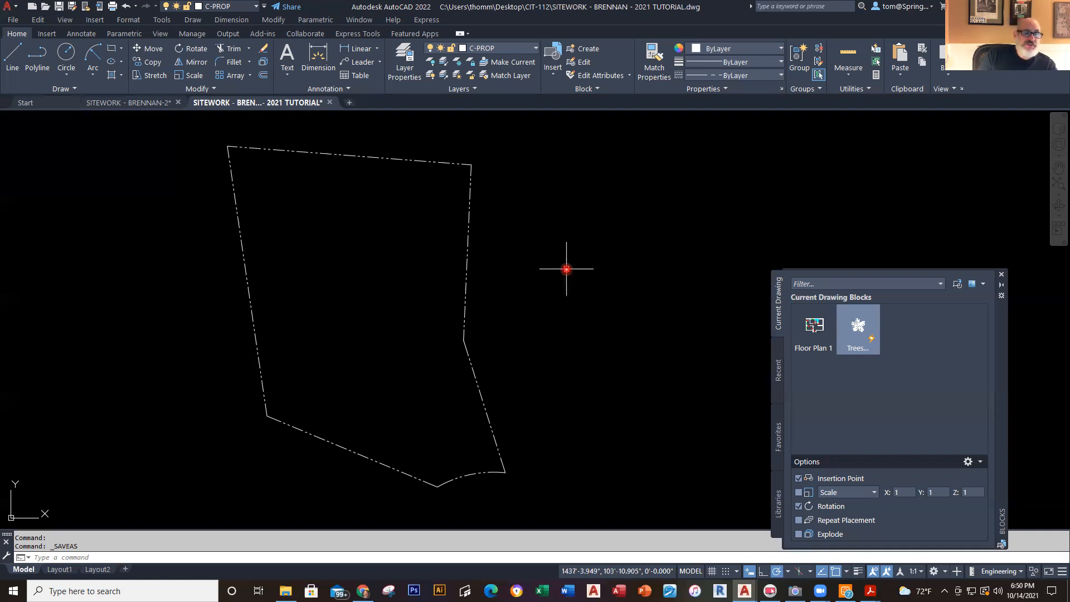
Step: Examine the setback lines and their labels in the finished sitework drawing and Acrobat's site plan, and return to the tutorial drawing
{"action": "left_click", "coordinate": [131, 104]}
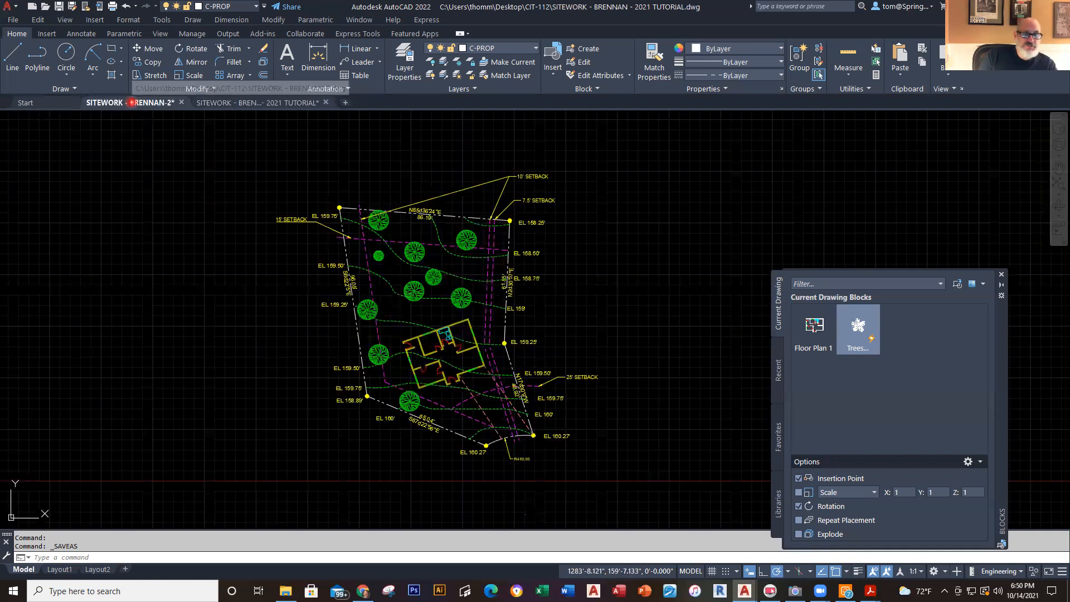
{"action": "key", "text": "alt+Tab"}
{"action": "key", "text": "alt+Tab"}
{"action": "key", "text": "alt+Tab"}
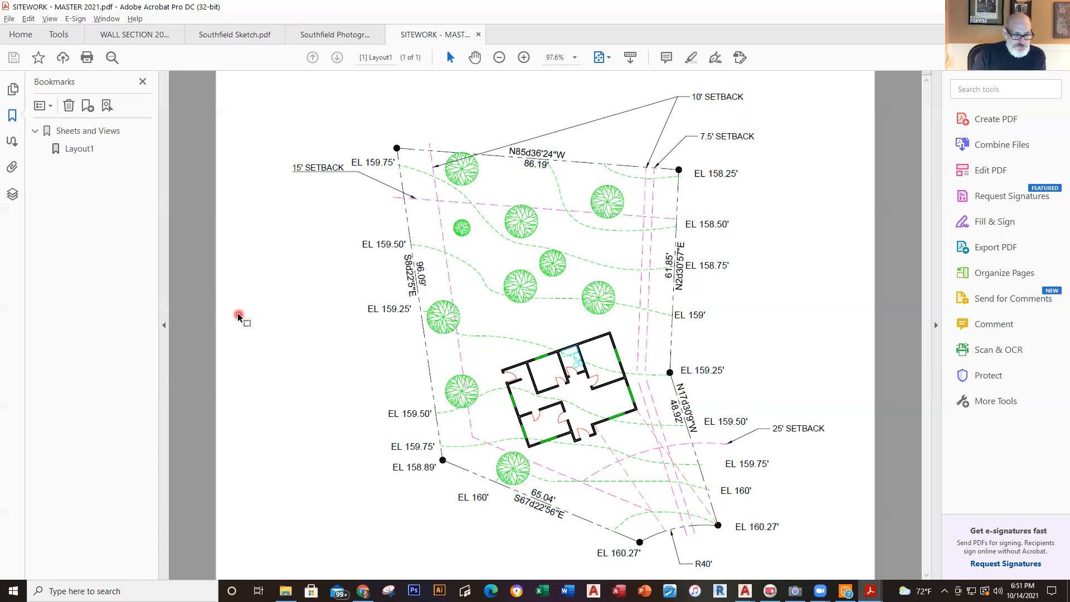
{"action": "key", "text": "alt+Tab"}
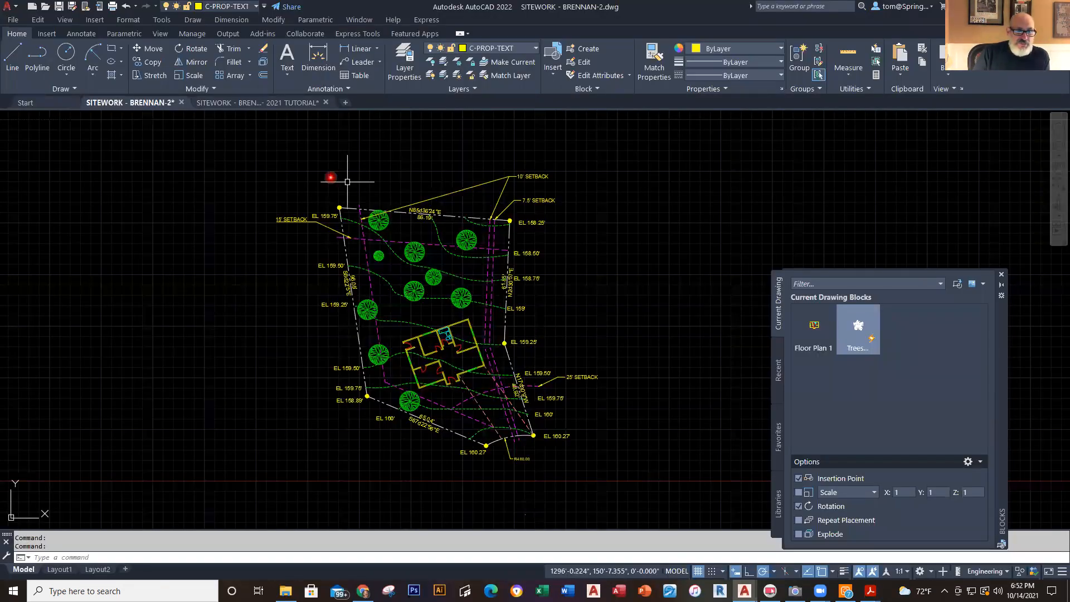
{"action": "left_click", "coordinate": [282, 103]}
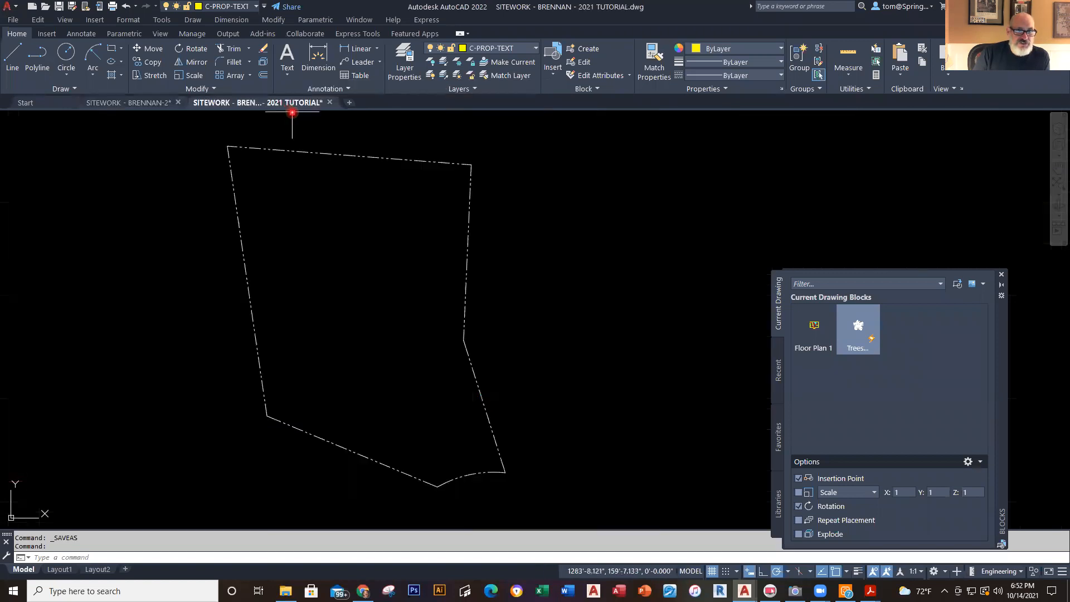
Step: Make C-SETBACK the current layer and set Offset's layer option to Current
{"action": "left_click", "coordinate": [504, 48]}
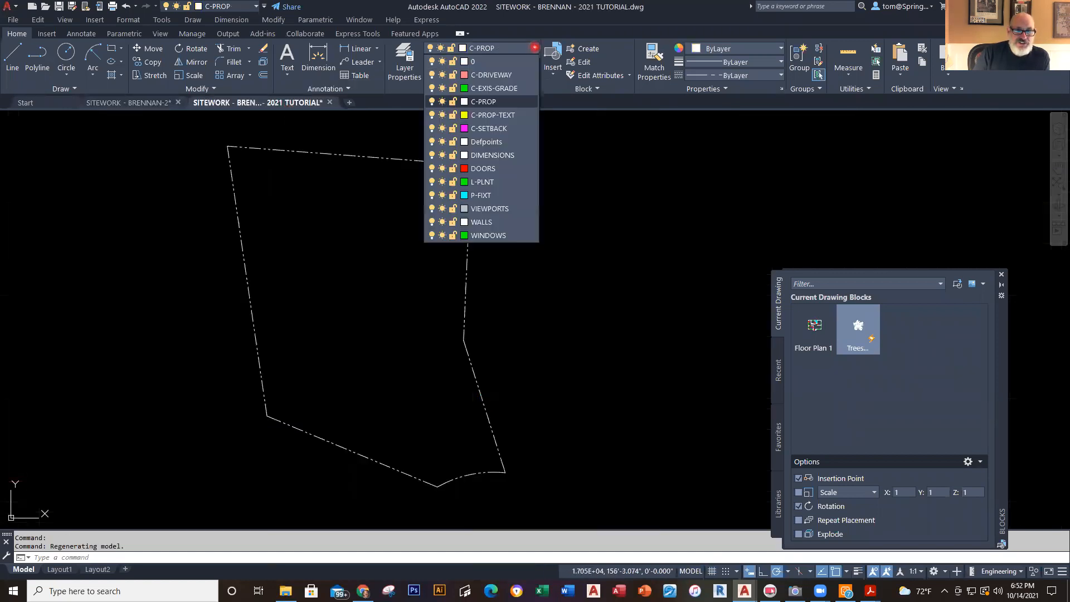
{"action": "left_click", "coordinate": [510, 128]}
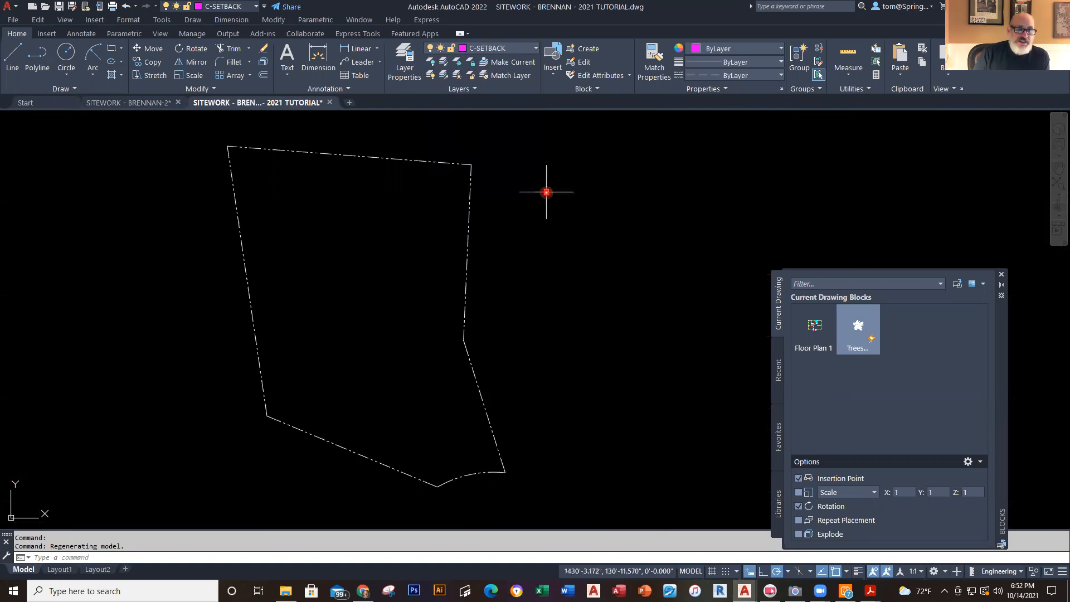
{"action": "left_click", "coordinate": [263, 77]}
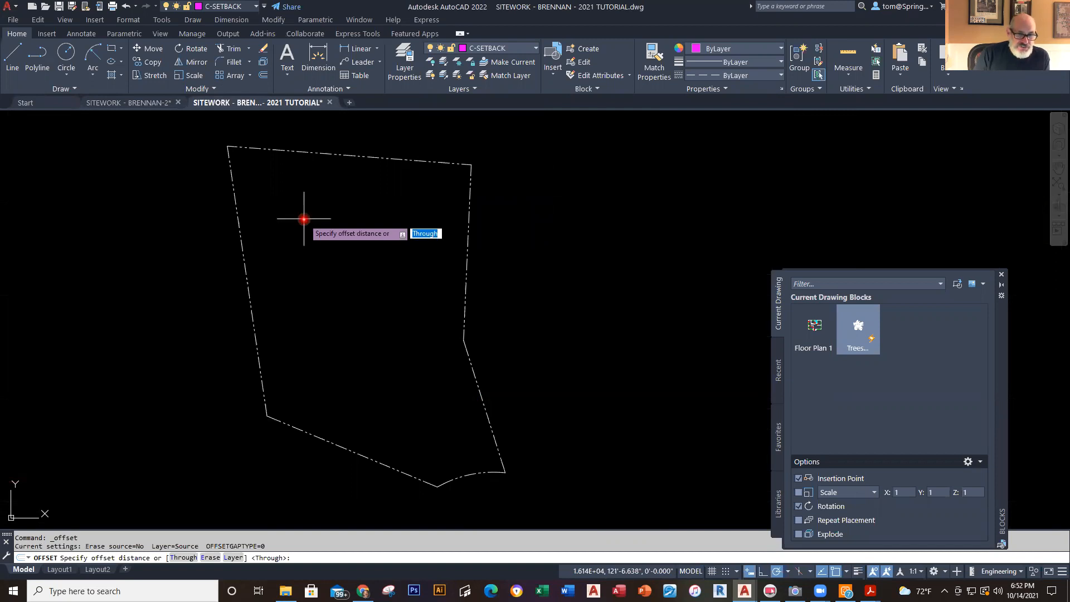
{"action": "left_click", "coordinate": [234, 559]}
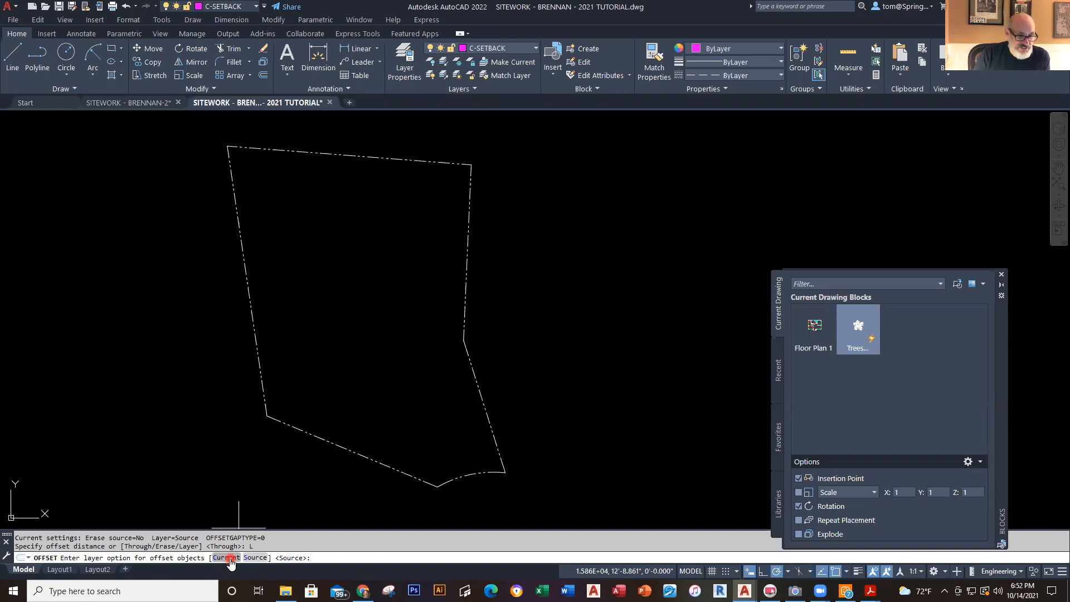
{"action": "left_click", "coordinate": [229, 558]}
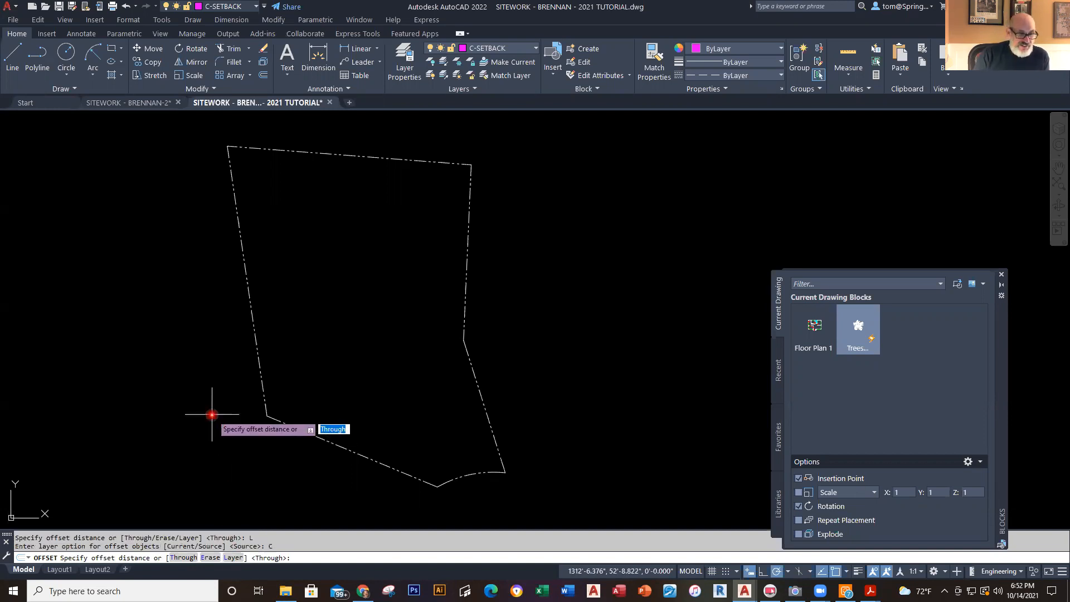
Step: Offset the west and south boundary lines 10' inward
{"action": "type", "text": "10'"}
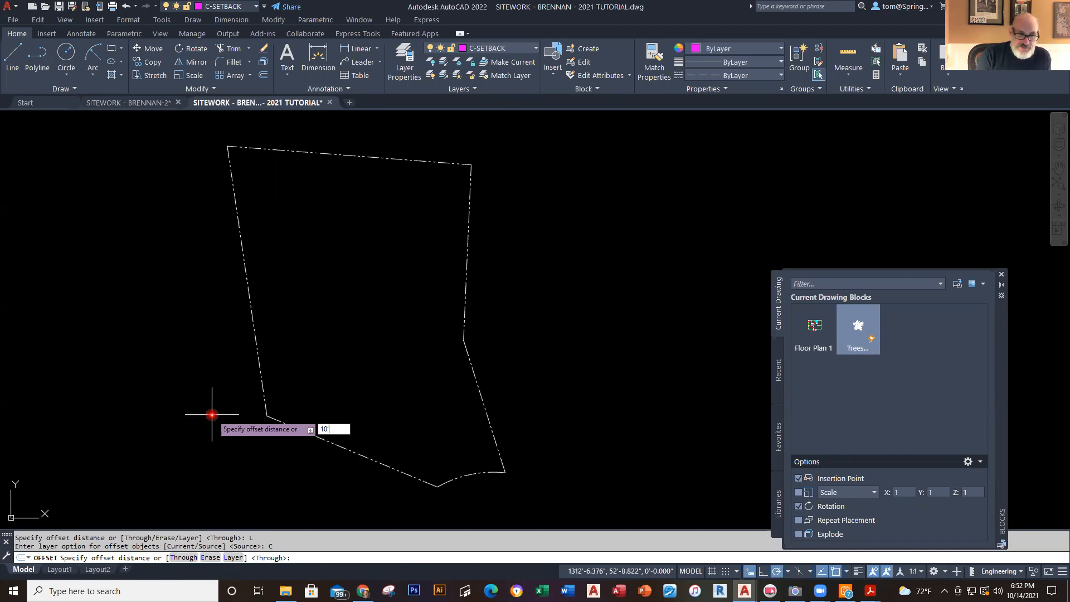
{"action": "key", "text": "Return"}
{"action": "left_click", "coordinate": [251, 312]}
{"action": "left_click", "coordinate": [315, 317]}
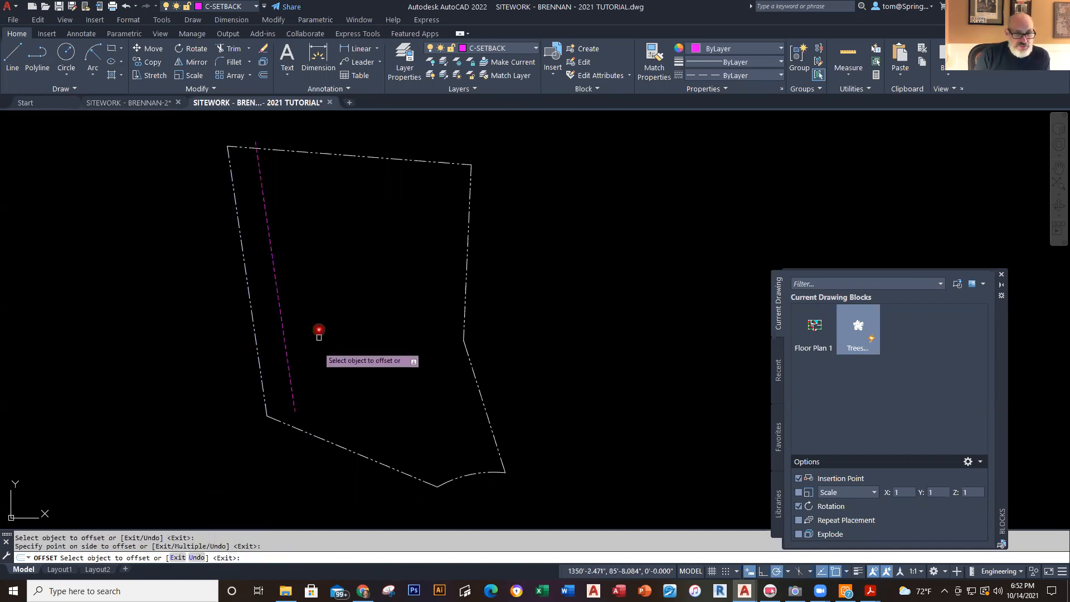
{"action": "left_click", "coordinate": [320, 439]}
{"action": "left_click", "coordinate": [345, 393]}
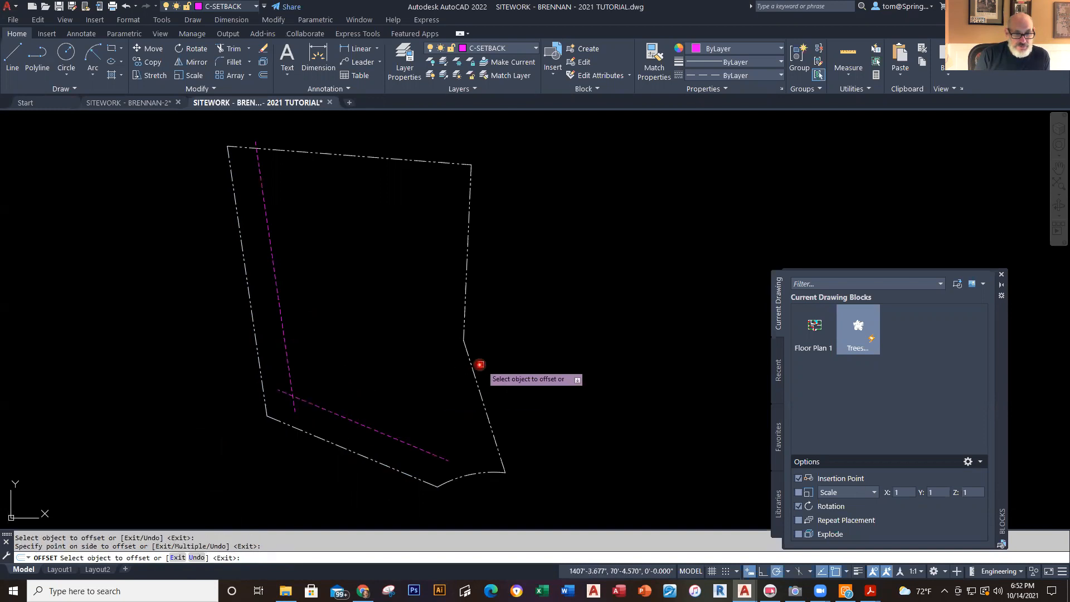
Step: Offset the southeast and east boundary lines inward by the same 10' distance and end the Offset command
{"action": "left_click", "coordinate": [473, 370]}
{"action": "left_click", "coordinate": [370, 378]}
{"action": "left_click", "coordinate": [466, 280]}
{"action": "left_click", "coordinate": [390, 275]}
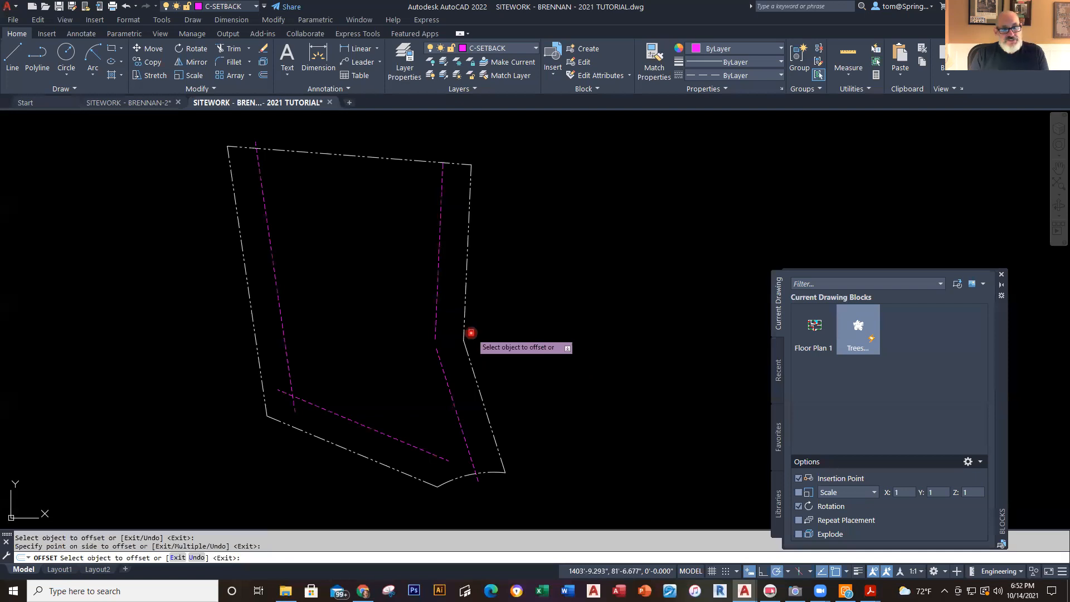
{"action": "key", "text": "Escape"}
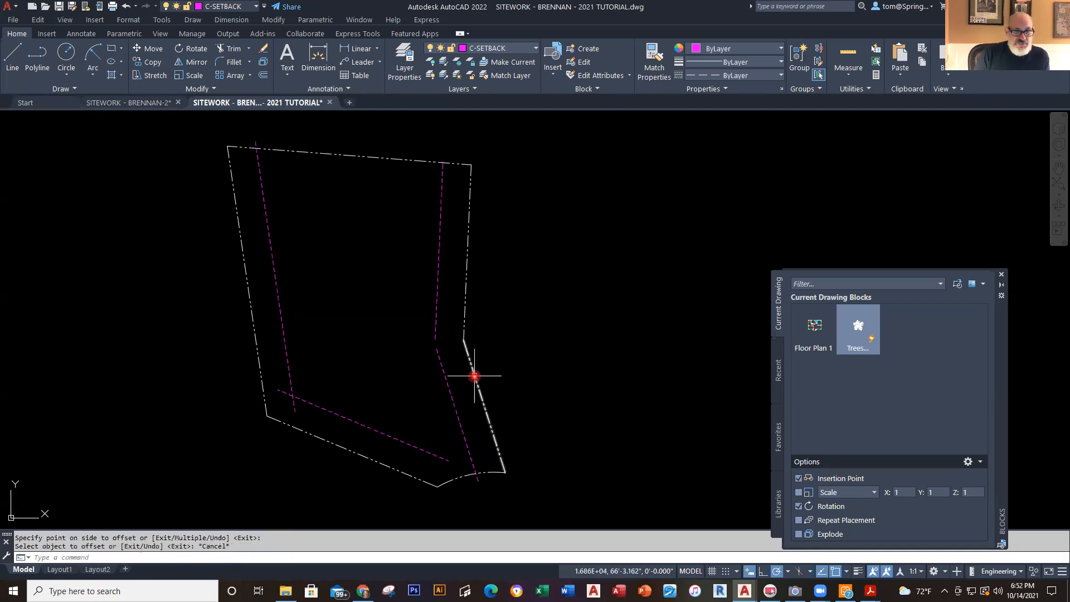
Step: Check the north side's setback in Acrobat's site plan and offset the north boundary line 15' inward
{"action": "scroll", "coordinate": [474, 376], "scroll_direction": "up", "scroll_amount": 2}
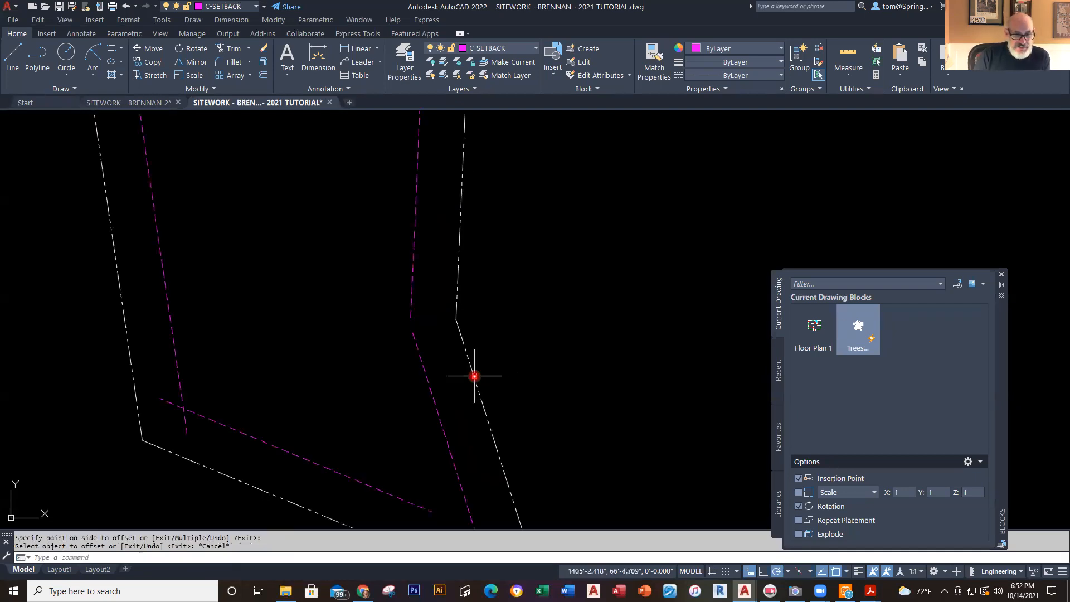
{"action": "key", "text": "alt+Tab"}
{"action": "key", "text": "alt+Tab"}
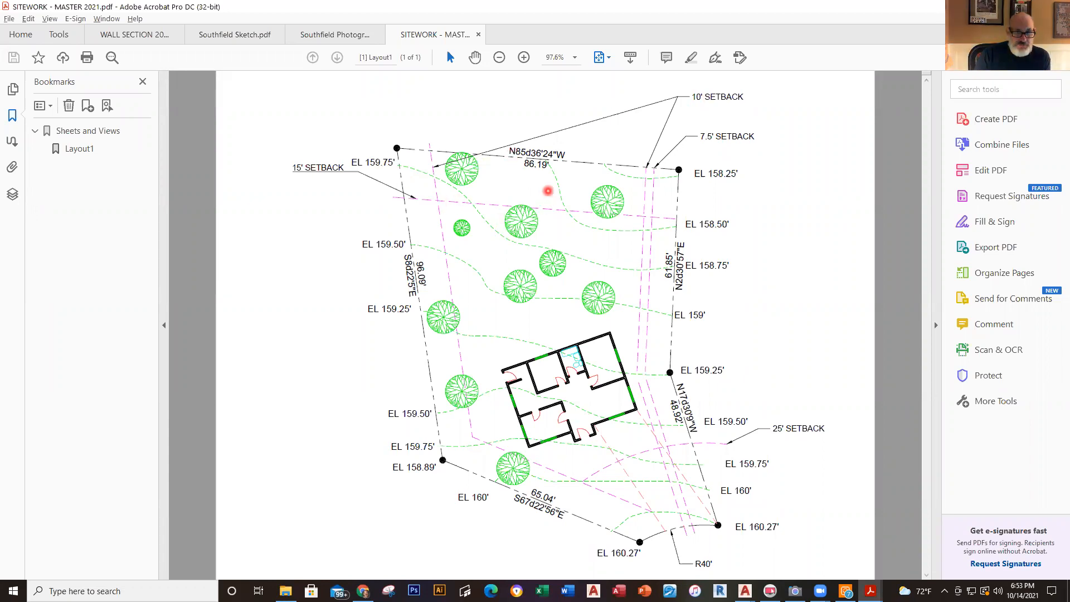
{"action": "key", "text": "alt+Tab"}
{"action": "scroll", "coordinate": [323, 206], "scroll_direction": "down", "scroll_amount": 2}
{"action": "middle_click_drag", "start_coordinate": [324, 218], "coordinate": [340, 343]}
{"action": "scroll", "coordinate": [340, 343], "scroll_direction": "up", "scroll_amount": 2}
{"action": "left_click", "coordinate": [264, 75]}
{"action": "type", "text": "15'"}
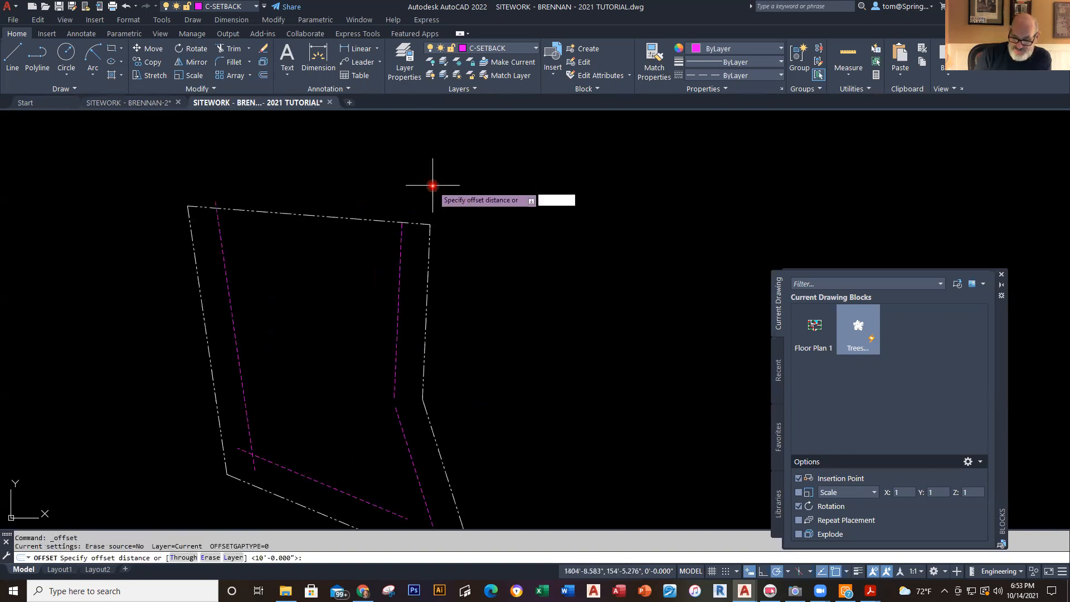
{"action": "key", "text": "Return"}
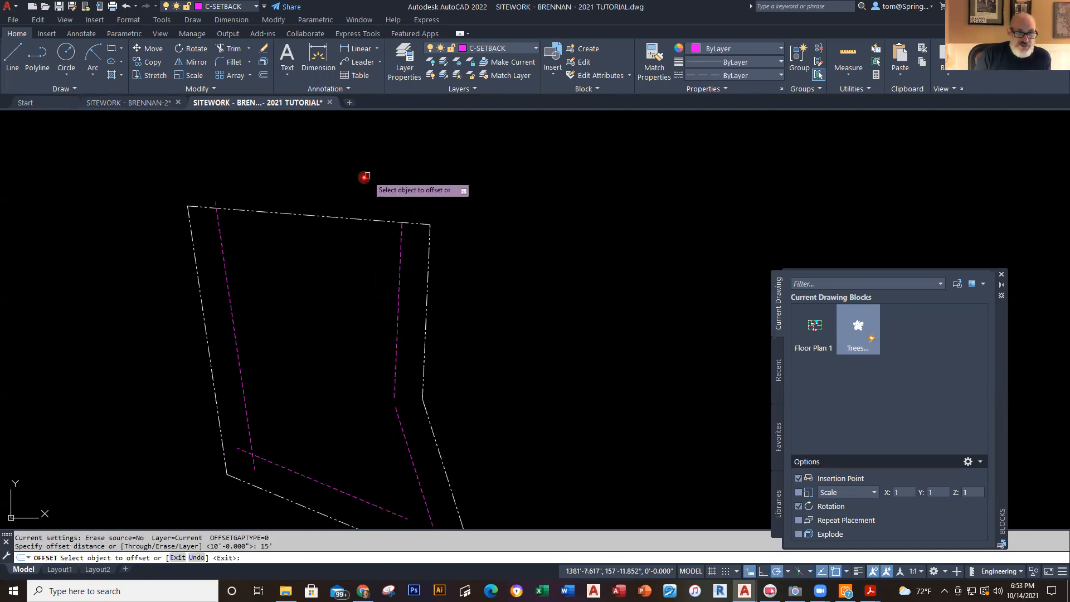
{"action": "left_click", "coordinate": [326, 216]}
{"action": "left_click", "coordinate": [319, 303]}
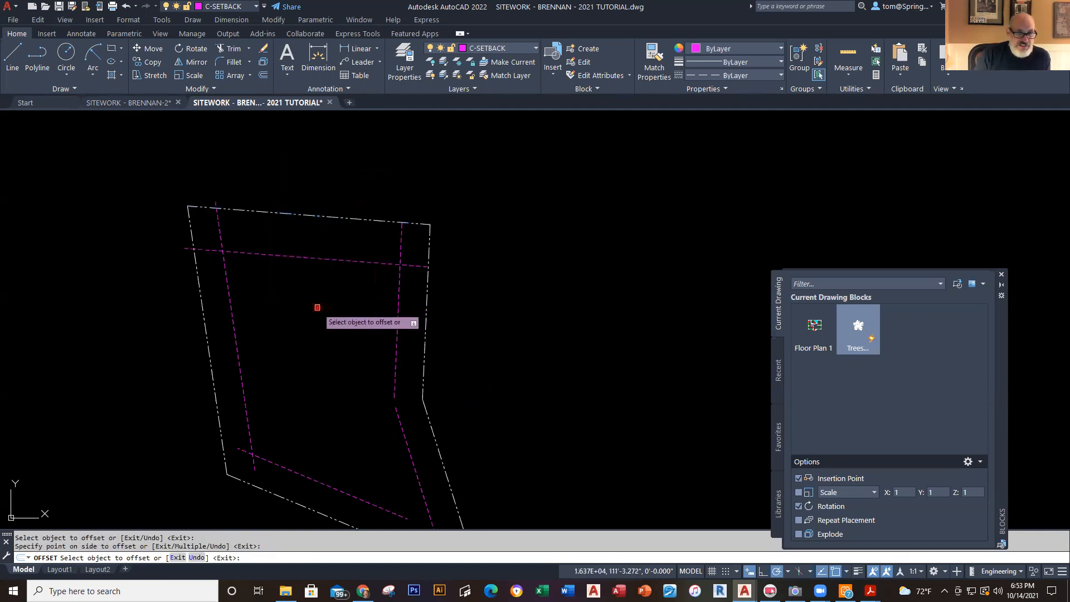
Step: Check the setback at the curved south edge in Acrobat's site plan and offset the boundary arc 25' inward
{"action": "scroll", "coordinate": [519, 393], "scroll_direction": "down", "scroll_amount": 2}
{"action": "middle_click_drag", "start_coordinate": [510, 399], "coordinate": [469, 289]}
{"action": "scroll", "coordinate": [423, 337], "scroll_direction": "up", "scroll_amount": 2}
{"action": "key", "text": "alt+Tab"}
{"action": "key", "text": "alt+Tab"}
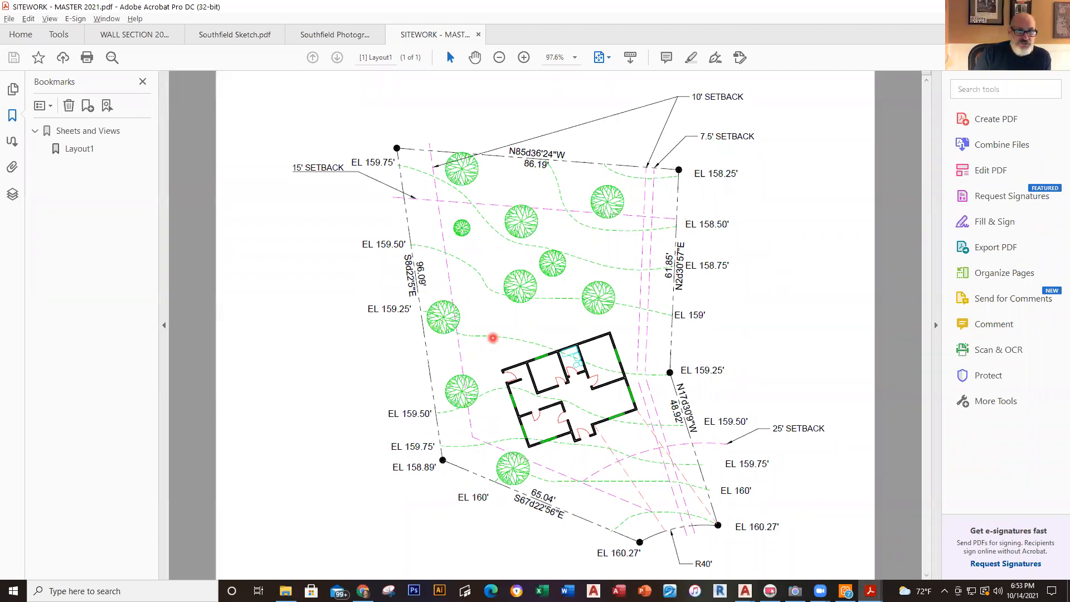
{"action": "key", "text": "alt+Tab"}
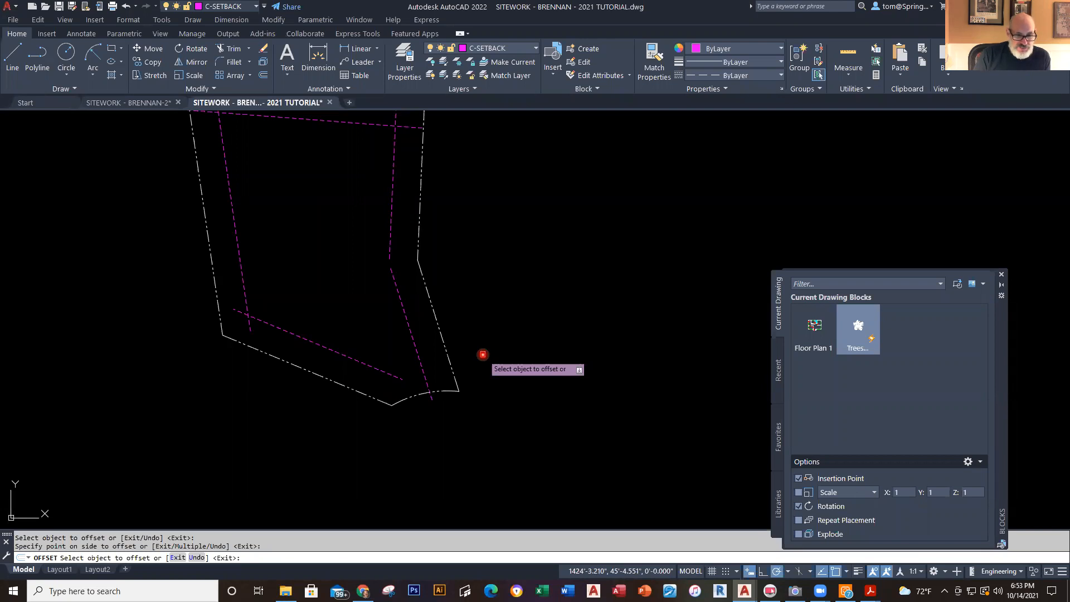
{"action": "left_click", "coordinate": [422, 389]}
{"action": "type", "text": "25'"}
{"action": "key", "text": "Return"}
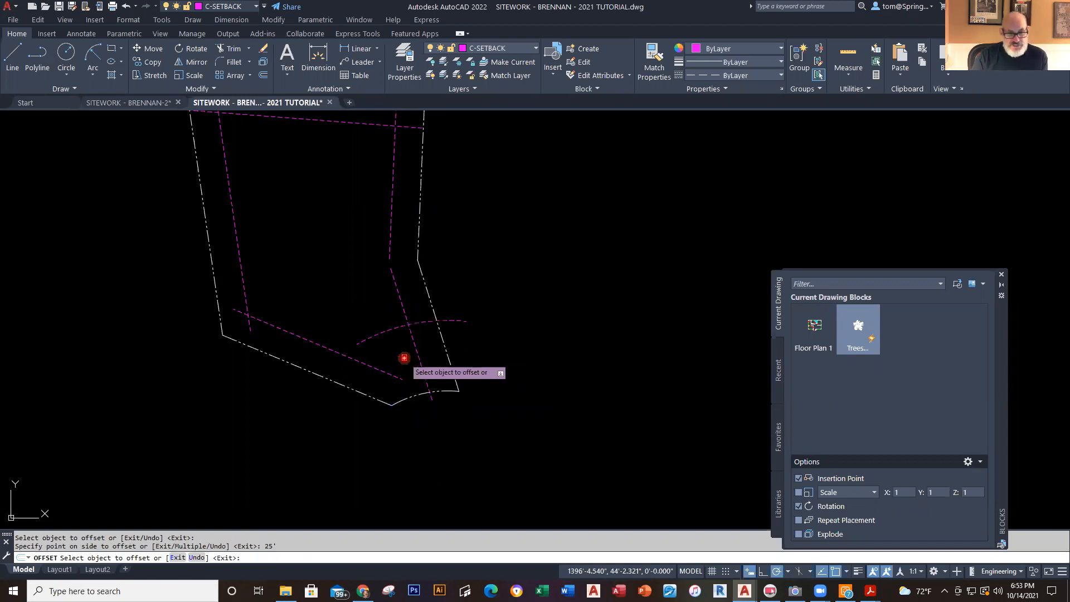
{"action": "key", "text": "Escape"}
Step: Extend the west end of the 25' setback arc to the south setback line
{"action": "middle_click_drag", "start_coordinate": [470, 246], "coordinate": [472, 310]}
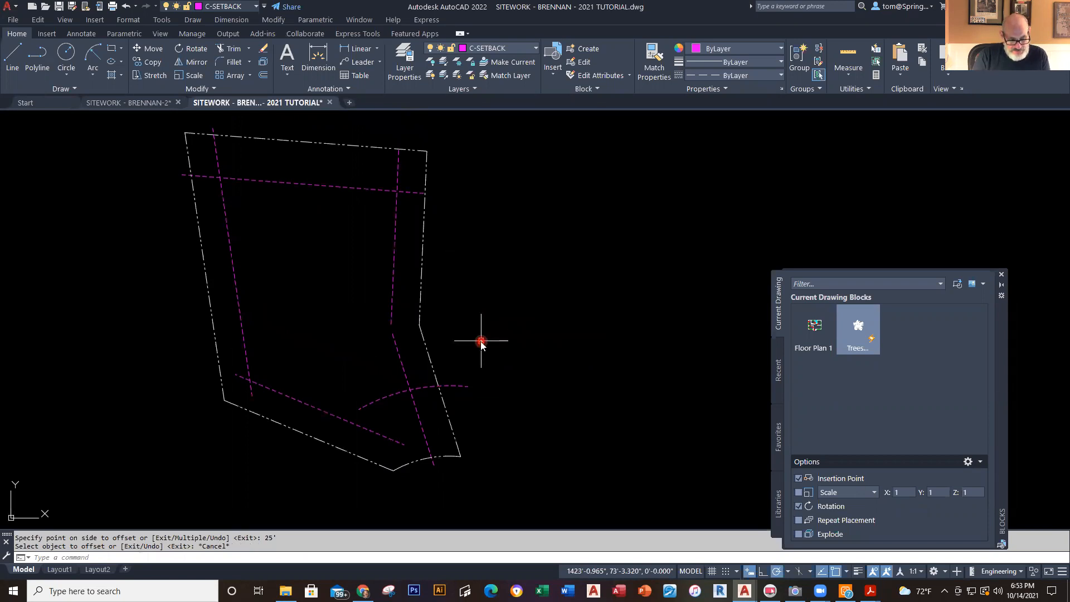
{"action": "type", "text": "ex"}
{"action": "key", "text": "Return"}
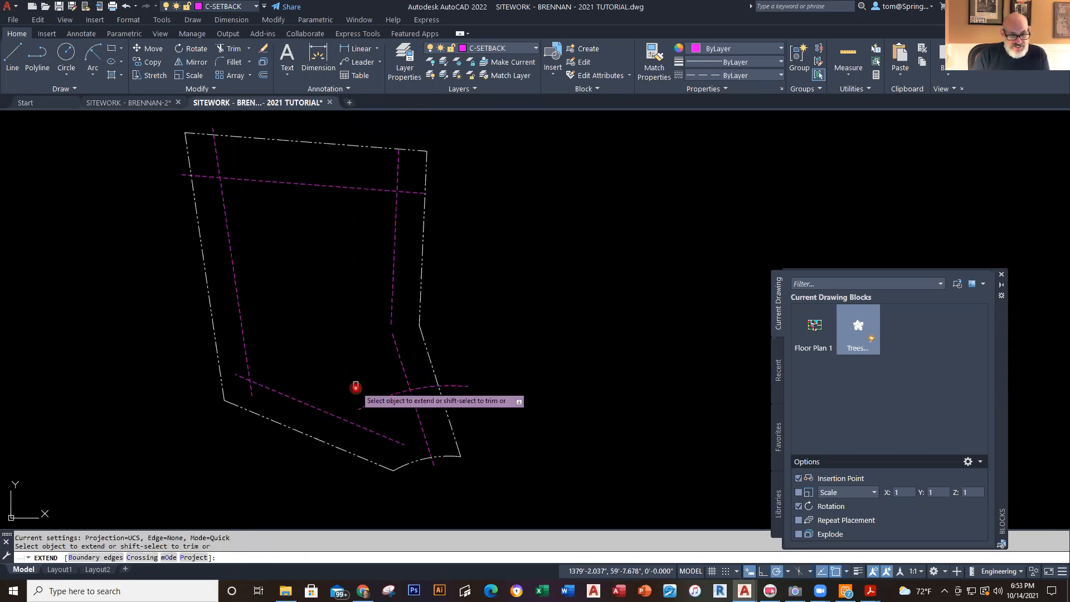
{"action": "left_click", "coordinate": [368, 403]}
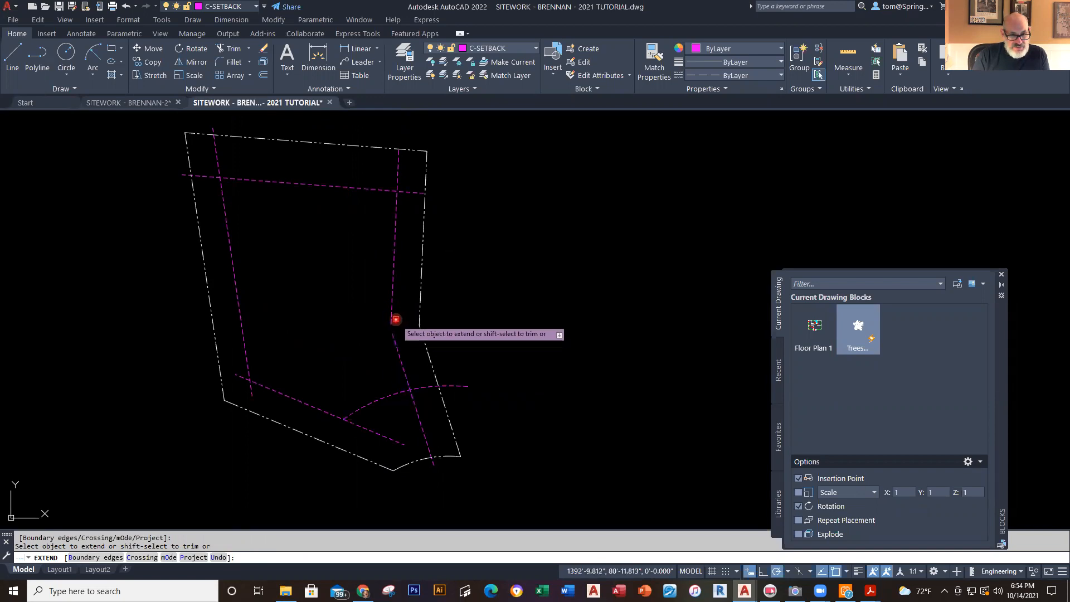
{"action": "key", "text": "Escape"}
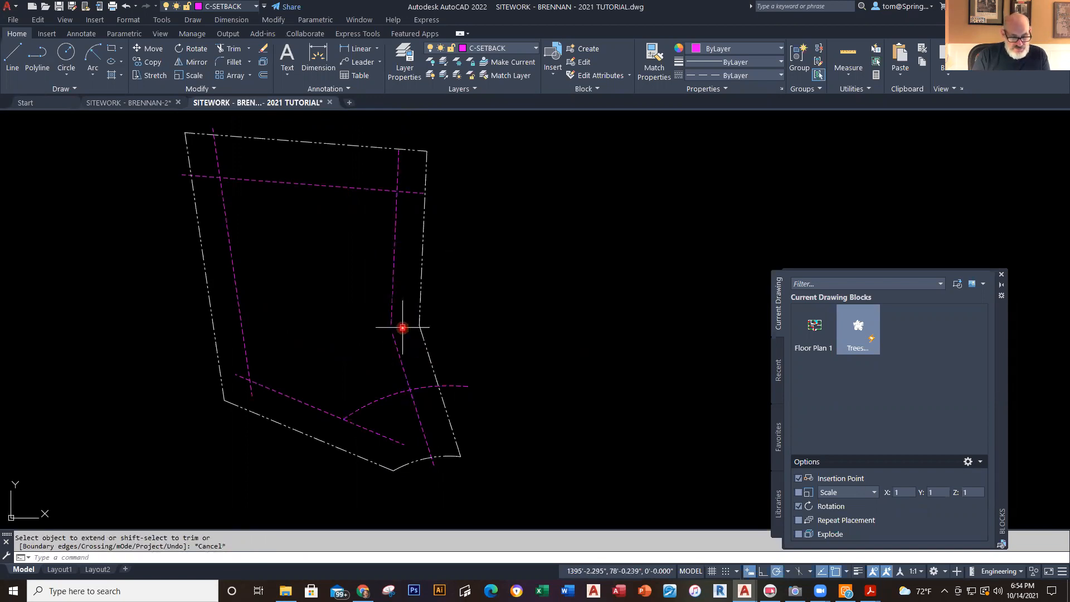
Step: Fillet the southeast and east setback lines so they meet at a sharp corner
{"action": "type", "text": "f"}
{"action": "key", "text": "Return"}
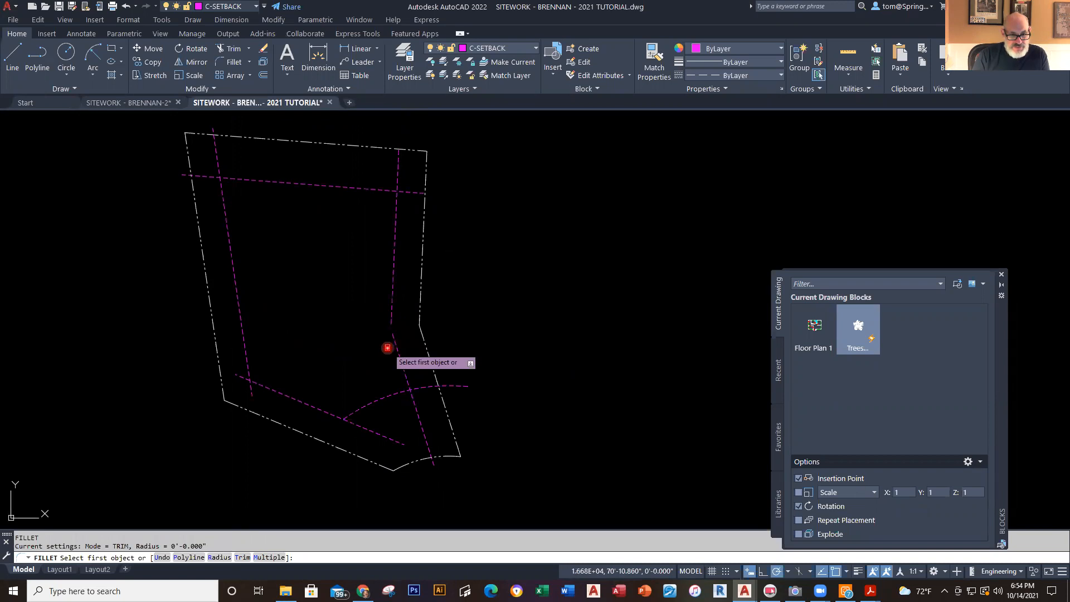
{"action": "left_click", "coordinate": [395, 337]}
{"action": "left_click", "coordinate": [392, 310]}
{"action": "key", "text": "Escape"}
{"action": "scroll", "coordinate": [518, 289], "scroll_direction": "down", "scroll_amount": 3}
{"action": "scroll", "coordinate": [354, 303], "scroll_direction": "up", "scroll_amount": 3}
{"action": "scroll", "coordinate": [433, 339], "scroll_direction": "down", "scroll_amount": 2}
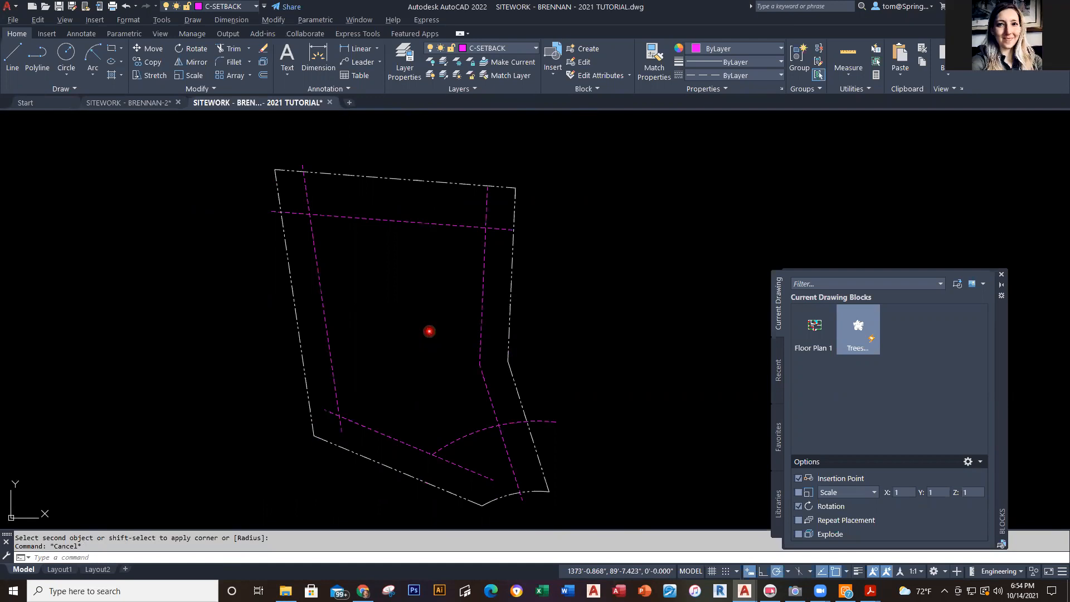
Step: Check the additional setback line along the east side in Acrobat's site plan and return to the tutorial drawing
{"action": "key", "text": "alt+Tab"}
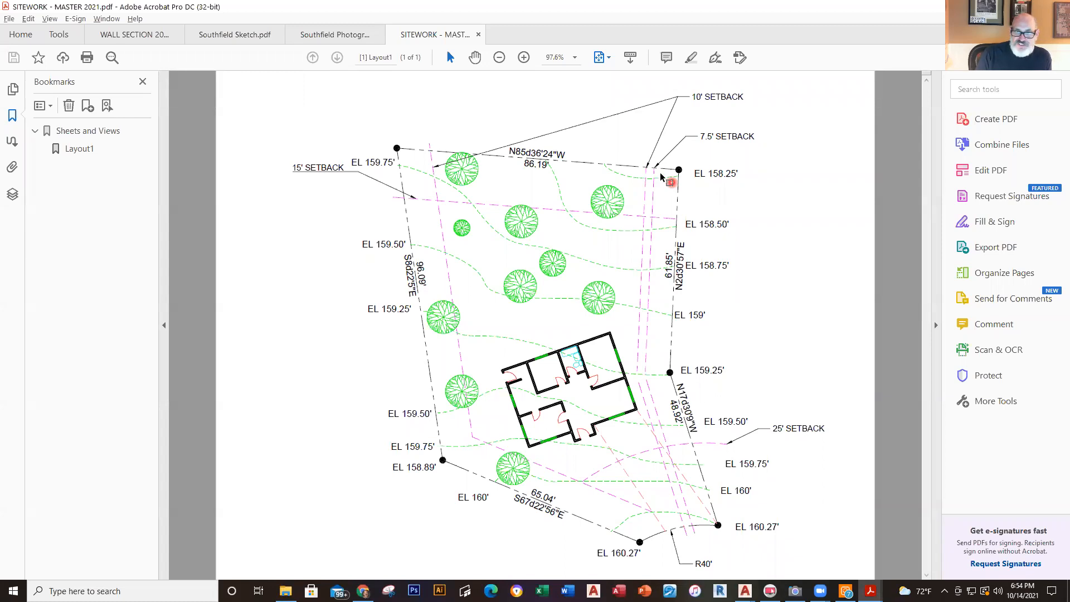
{"action": "key", "text": "alt+Tab"}
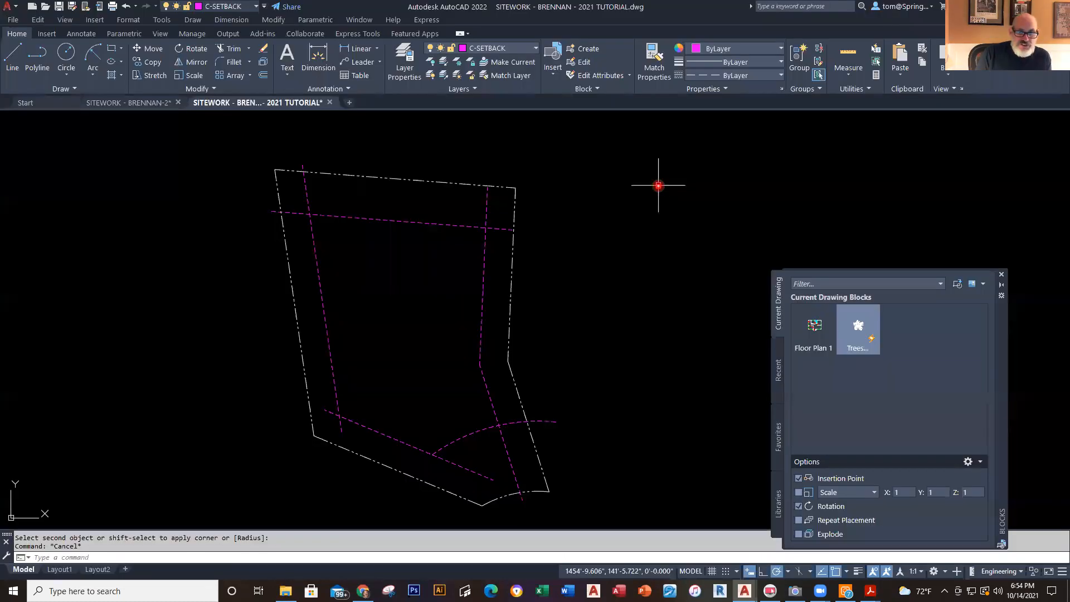
{"action": "type", "text": "o"}
{"action": "key", "text": "Return"}
{"action": "type", "text": "7.5"}
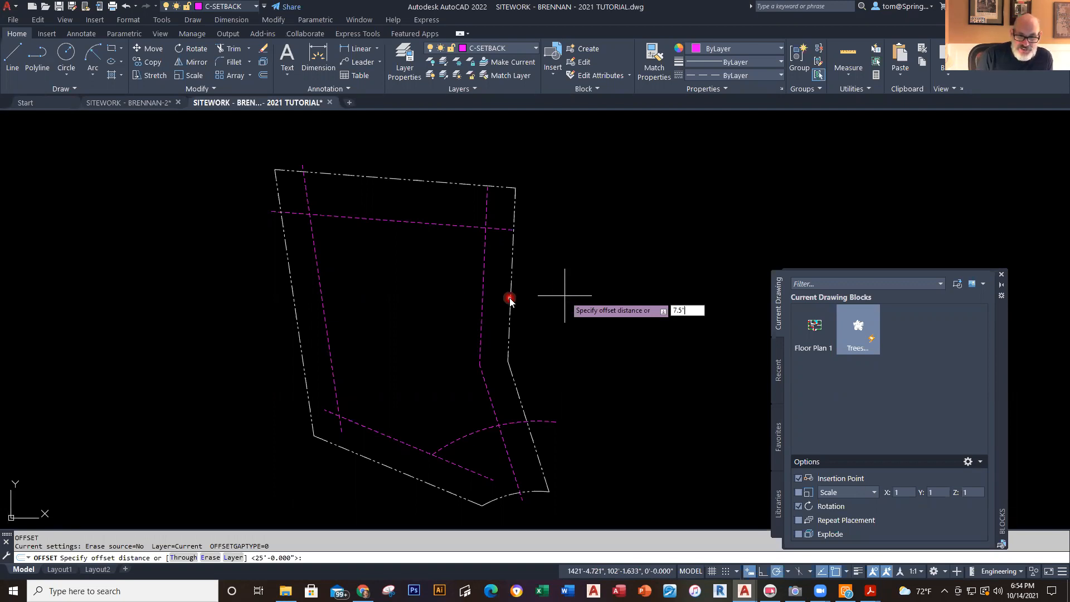
{"action": "key", "text": "Return"}
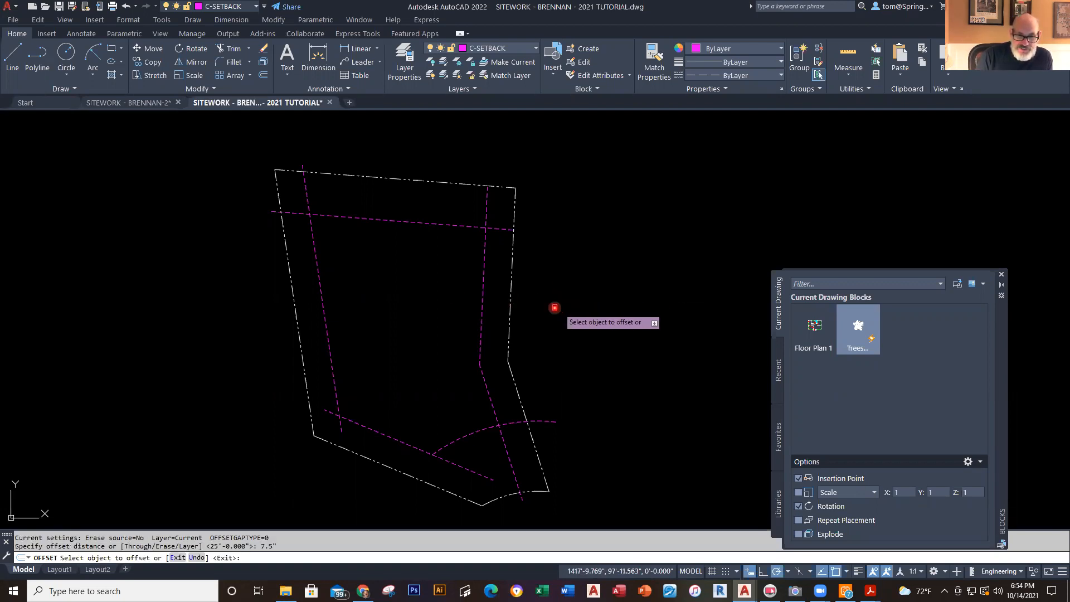
{"action": "left_click", "coordinate": [507, 322]}
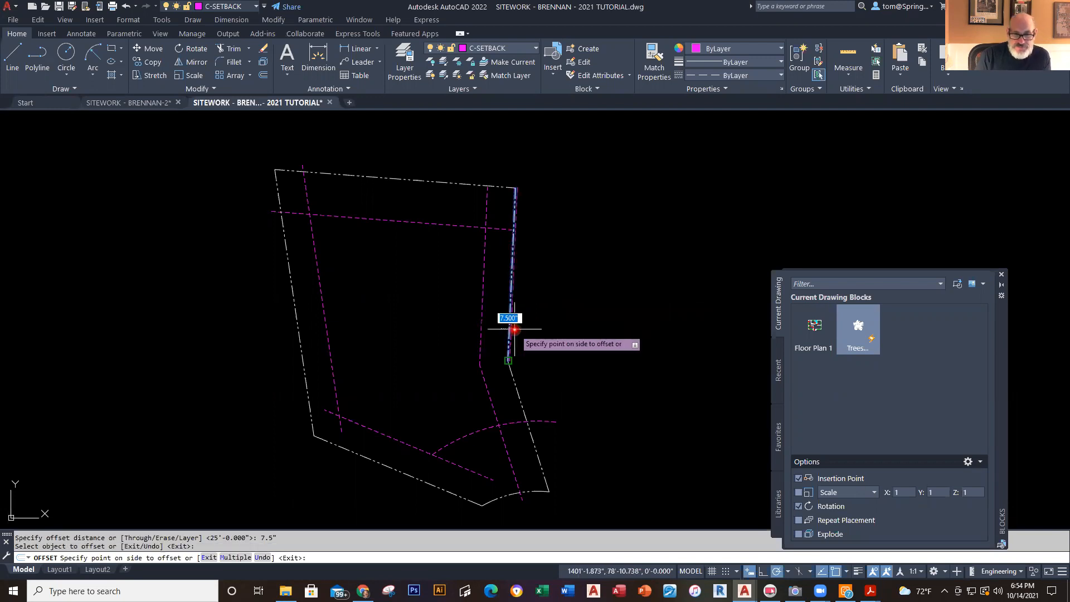
{"action": "key", "text": "Escape"}
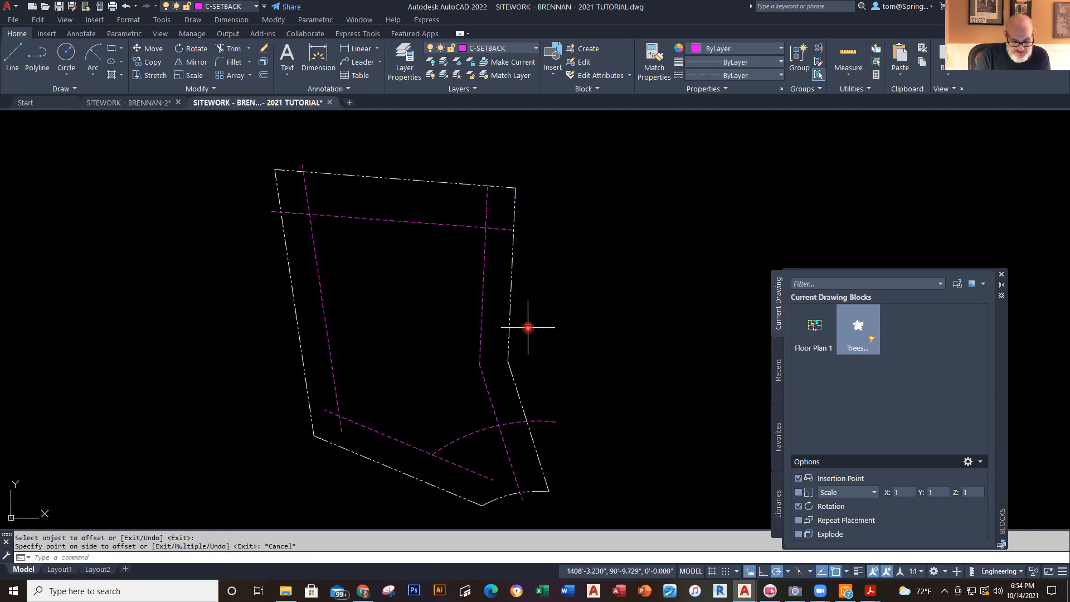
Step: Offset the upper east property line 7.5' inward as an additional setback line
{"action": "key", "text": "Return"}
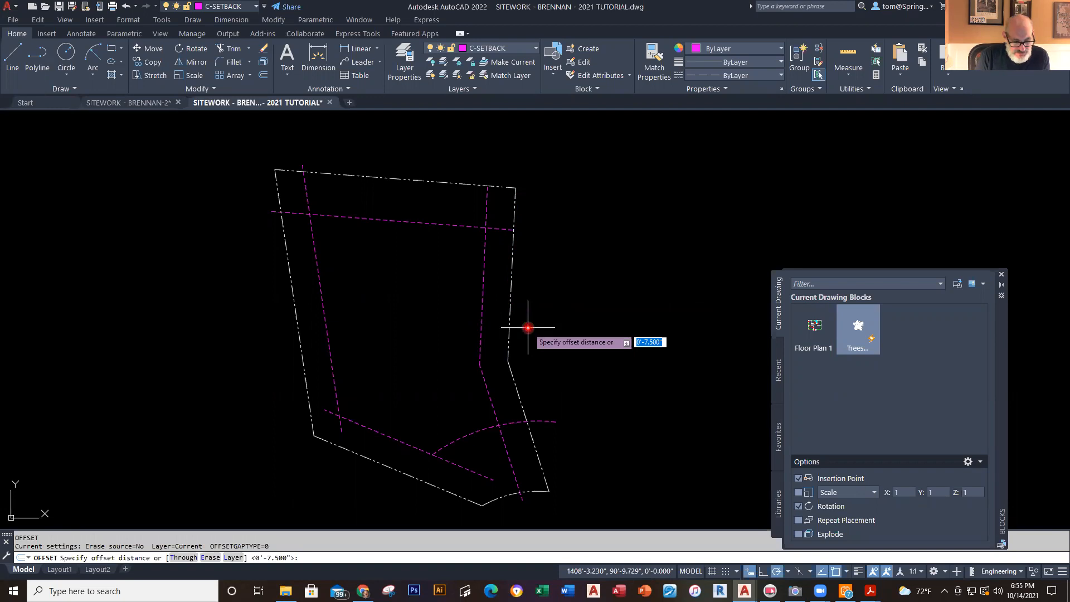
{"action": "type", "text": "7"}
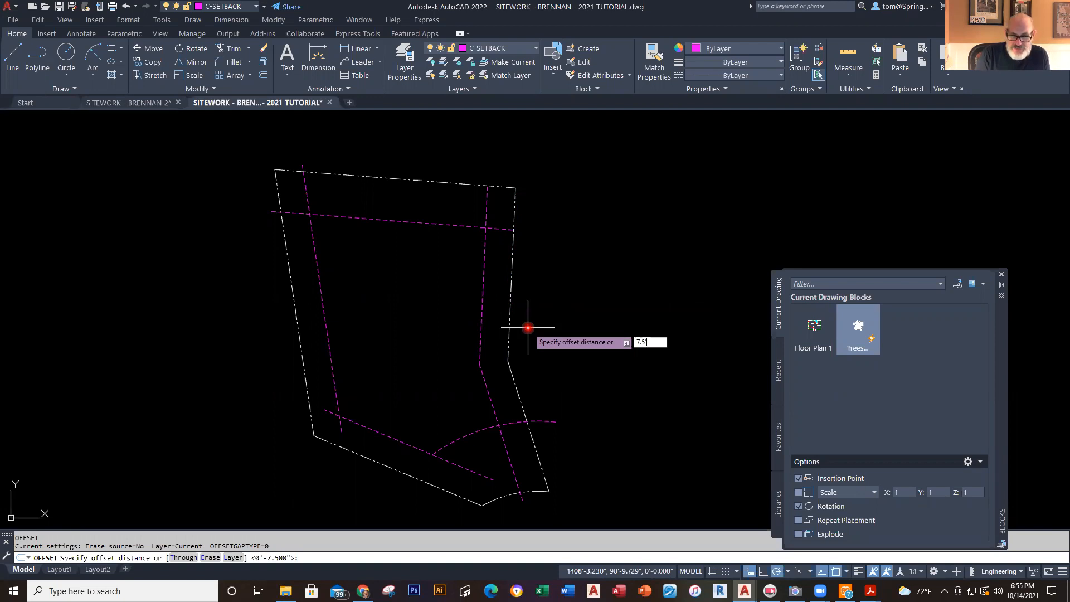
{"action": "type", "text": ".5"}
{"action": "key", "text": "Return"}
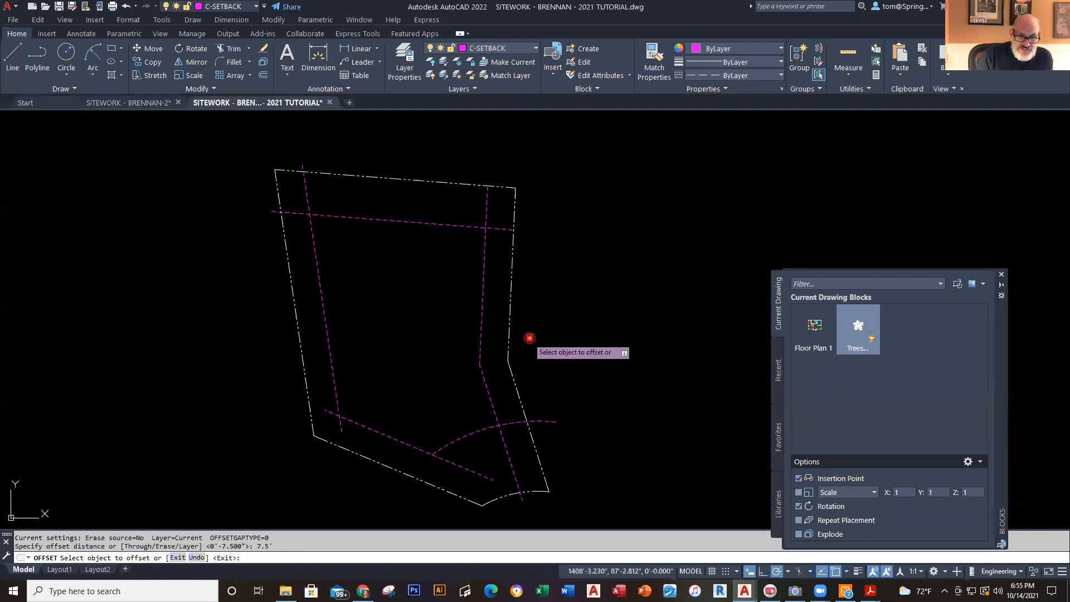
{"action": "left_click", "coordinate": [509, 337]}
{"action": "left_click", "coordinate": [486, 346]}
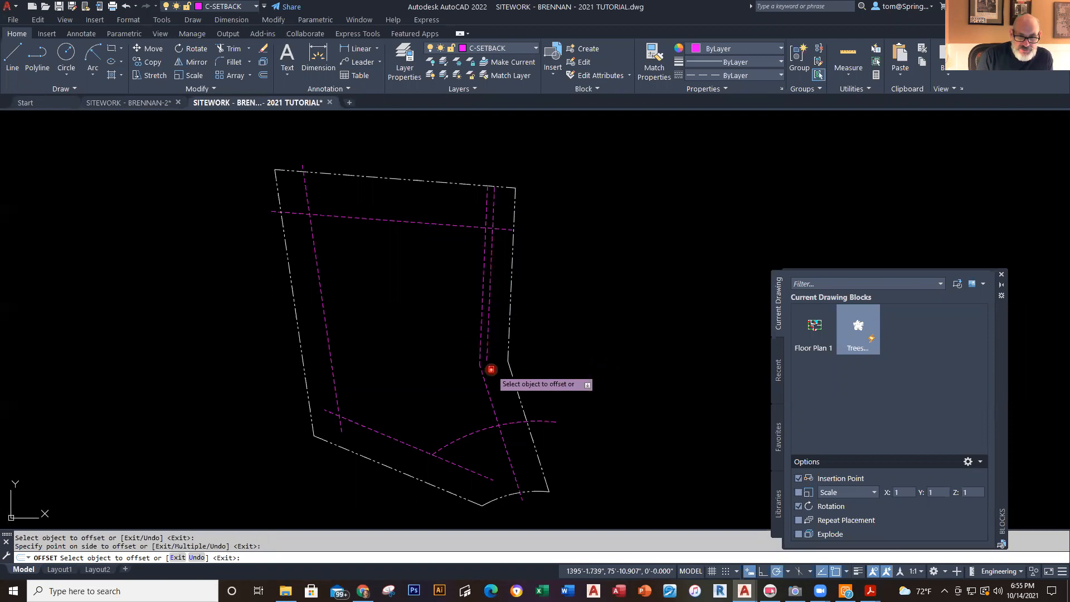
Step: Offset the southeast property line 7.5' inward to continue the additional east-side setback
{"action": "left_click", "coordinate": [511, 373]}
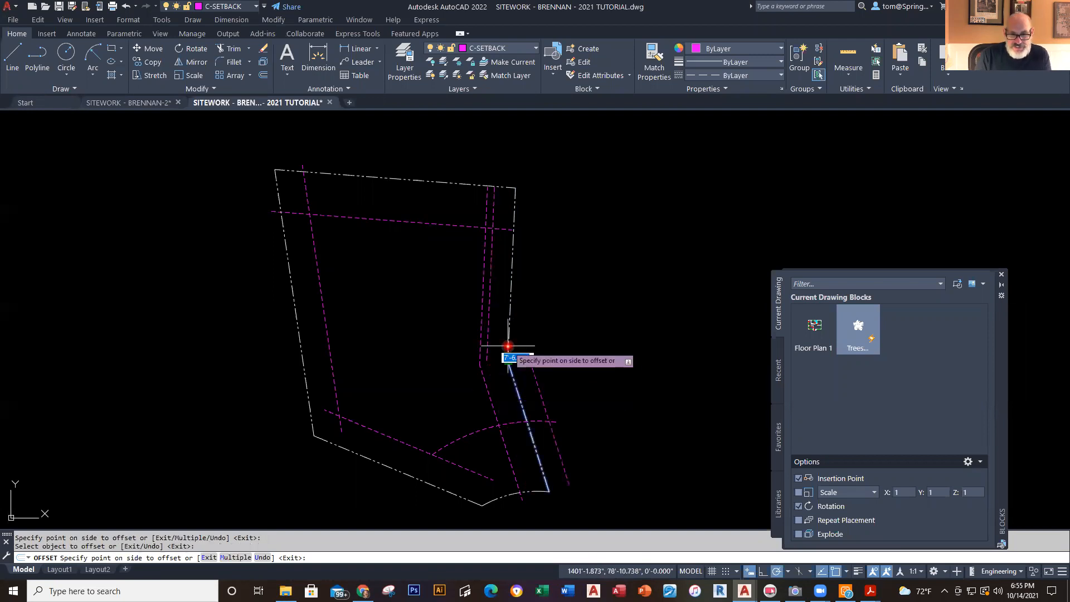
{"action": "key", "text": "Escape"}
{"action": "right_click", "coordinate": [548, 360]}
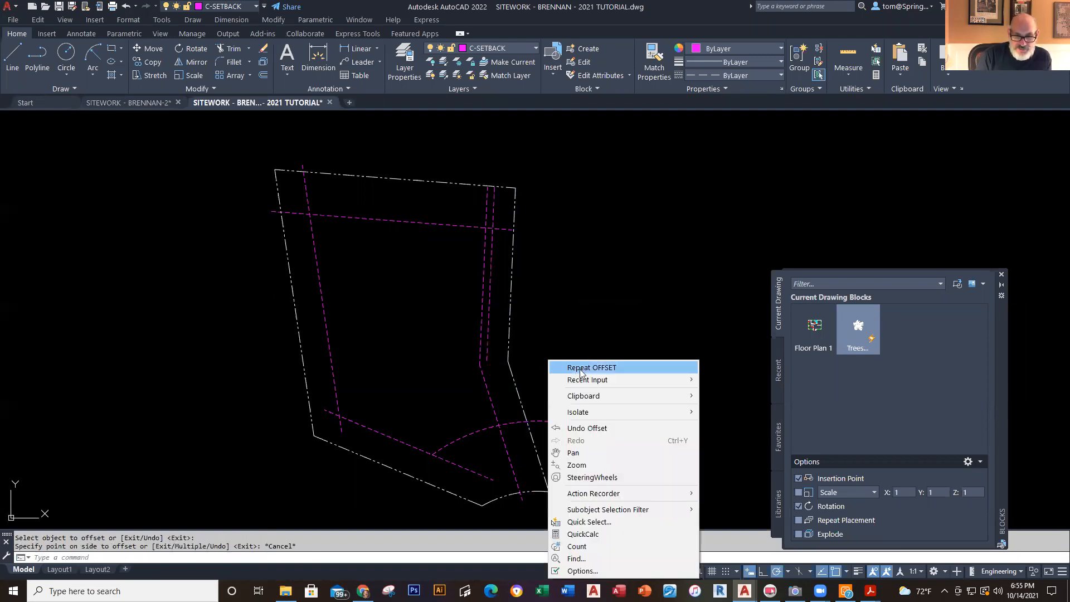
{"action": "left_click", "coordinate": [580, 367]}
{"action": "key", "text": "Return"}
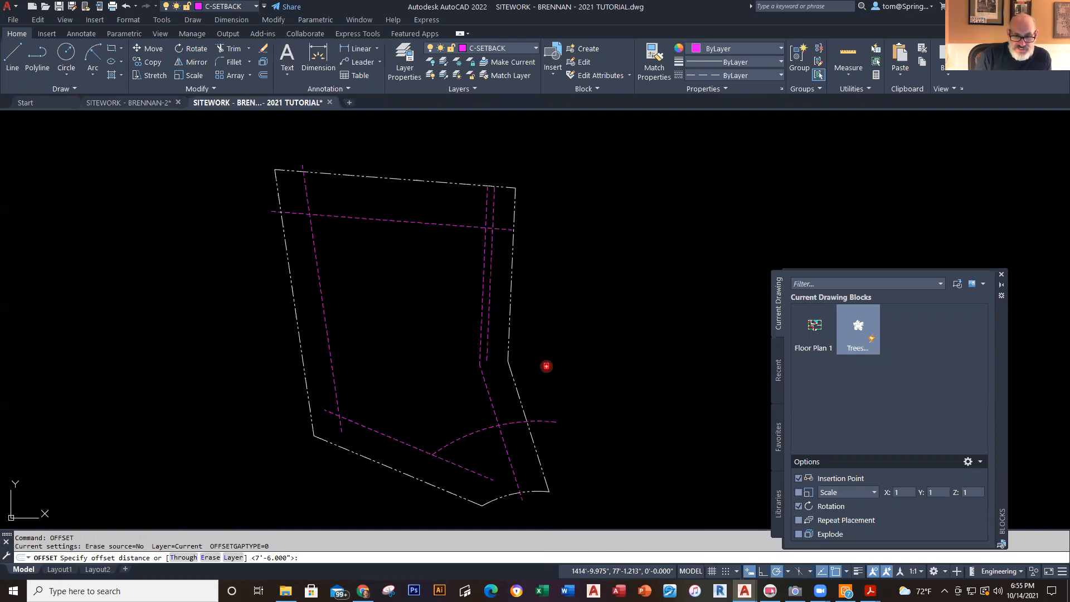
{"action": "left_click", "coordinate": [519, 400]}
{"action": "left_click", "coordinate": [501, 401]}
{"action": "key", "text": "Escape"}
Step: Fillet the two 7.5' setback lines on the east side into a sharp corner and save the drawing
{"action": "type", "text": "f"}
{"action": "key", "text": "Return"}
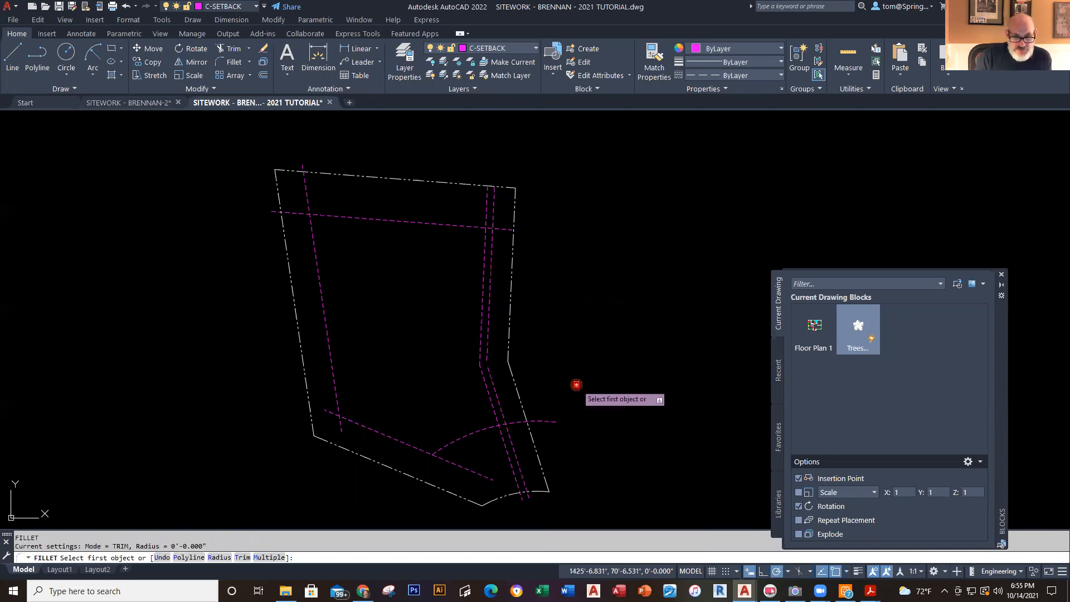
{"action": "left_click", "coordinate": [489, 370]}
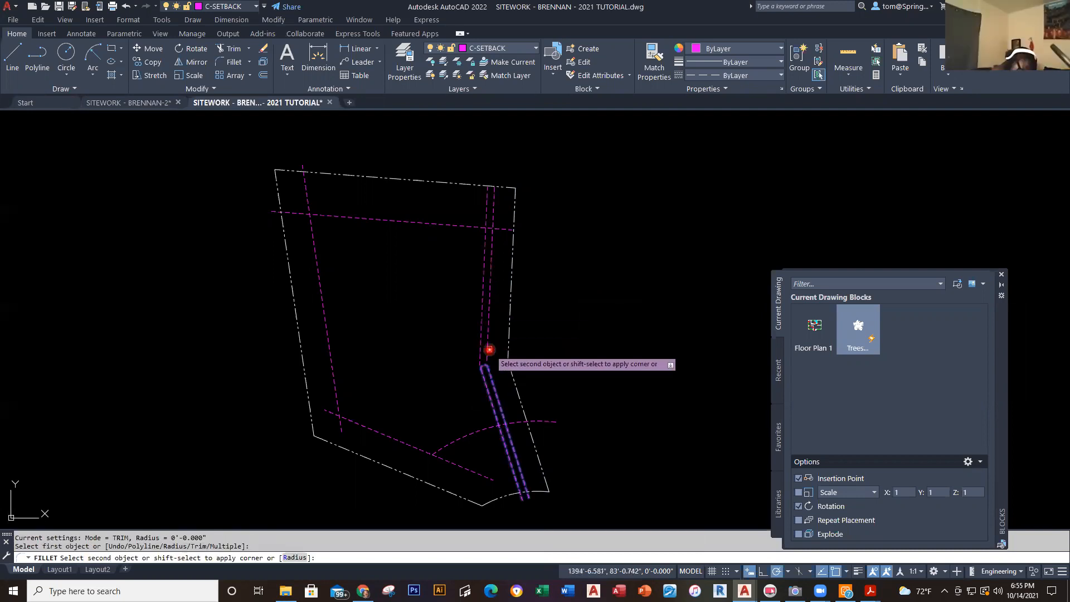
{"action": "left_click", "coordinate": [488, 351]}
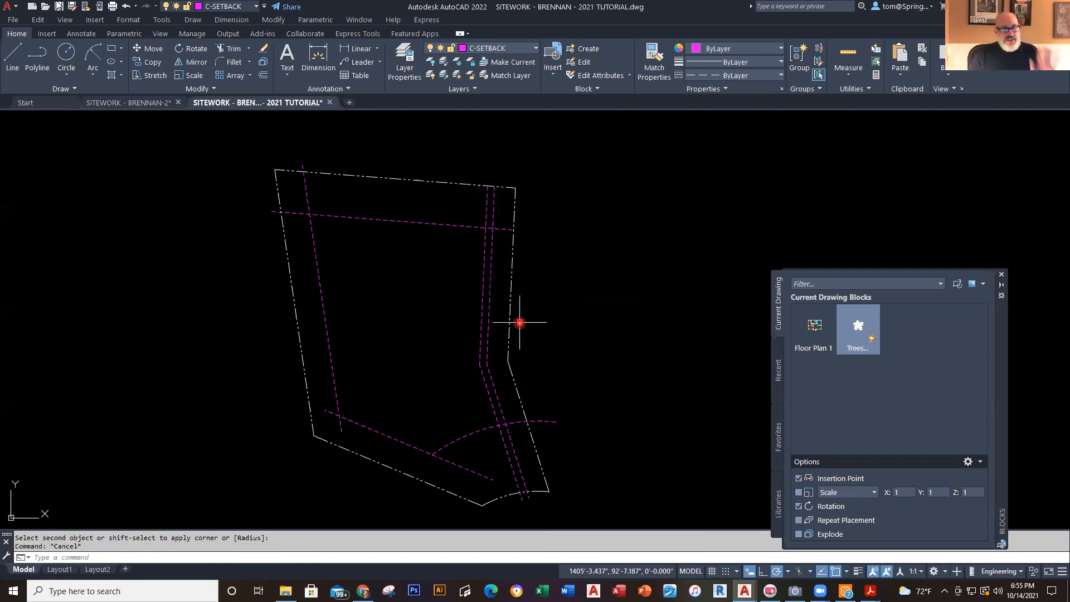
{"action": "key", "text": "Escape"}
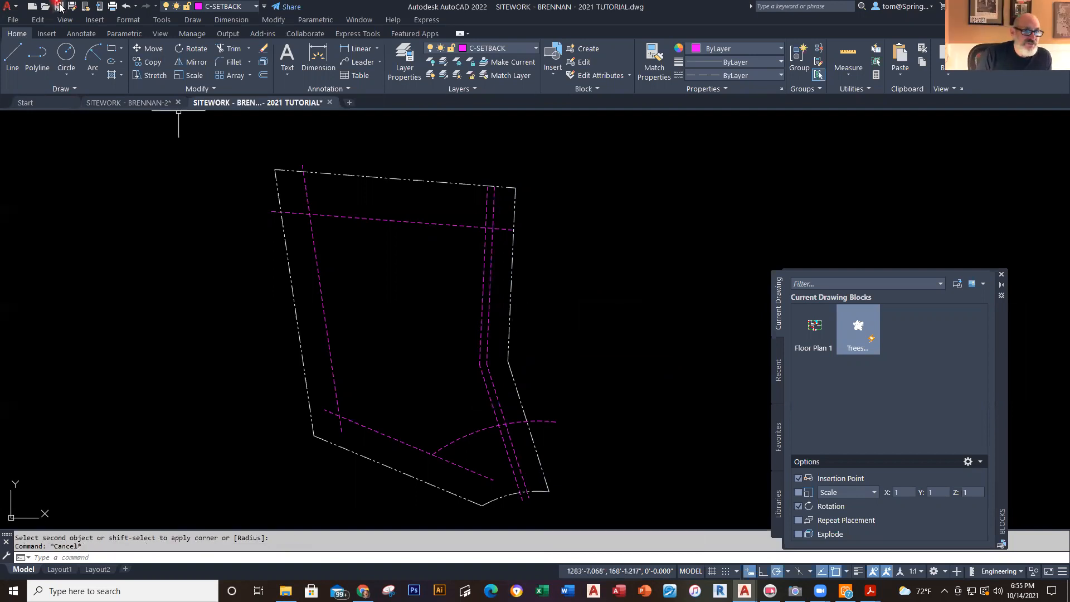
{"action": "left_click", "coordinate": [59, 7]}
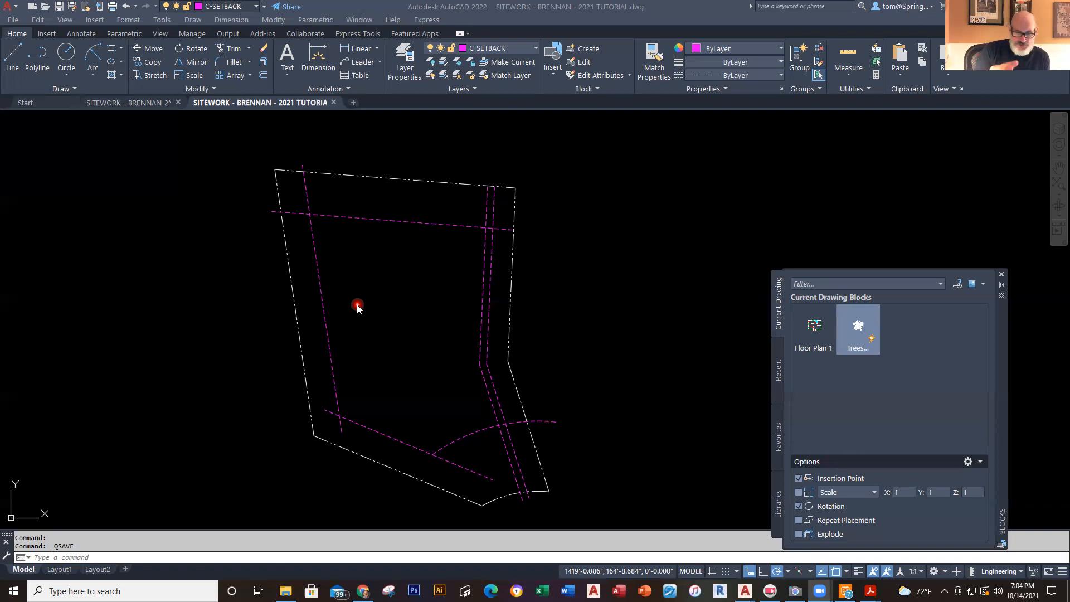
Step: Switch to Acrobat and review the finished site plan in SITEWORK - MASTER 2021.pdf
{"action": "key", "text": "alt+Tab"}
{"action": "key", "text": "alt+Tab"}
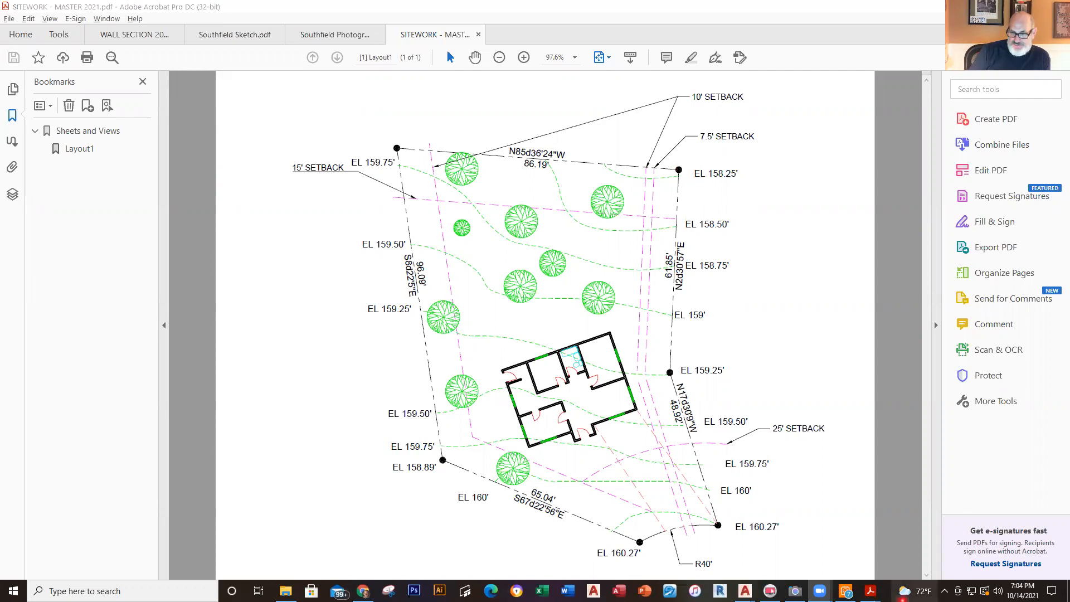
{"action": "mouse_move", "coordinate": [870, 591]}
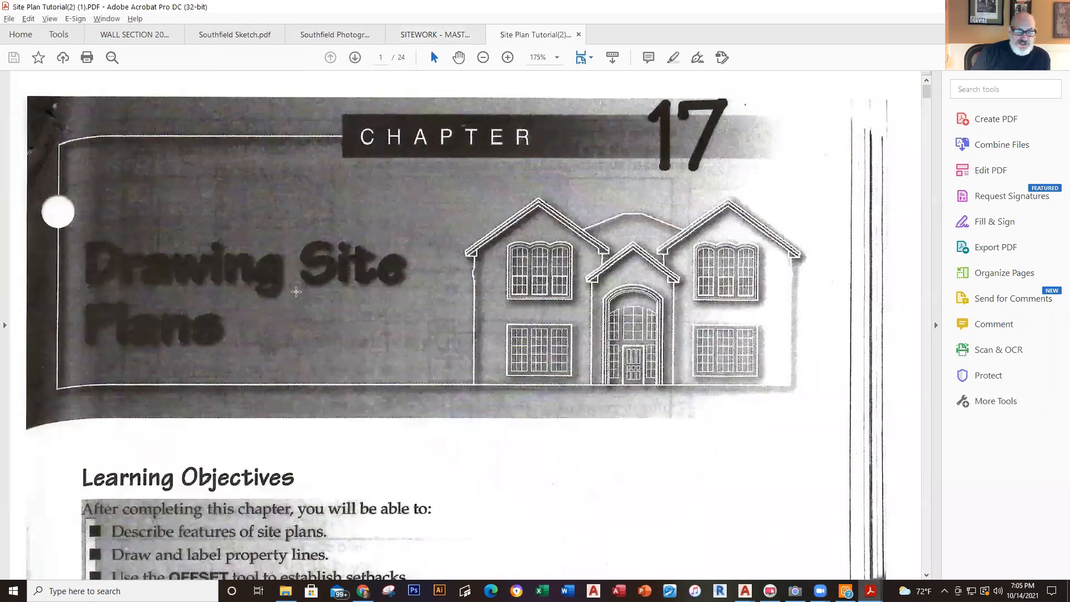
Step: Skim the opening pages of Chapter 17, covering sheet sizes, plotting scales, site plan layers, property lines and bearings
{"action": "scroll", "coordinate": [369, 290], "scroll_direction": "down", "scroll_amount": 2}
{"action": "scroll", "coordinate": [368, 290], "scroll_direction": "down", "scroll_amount": 20}
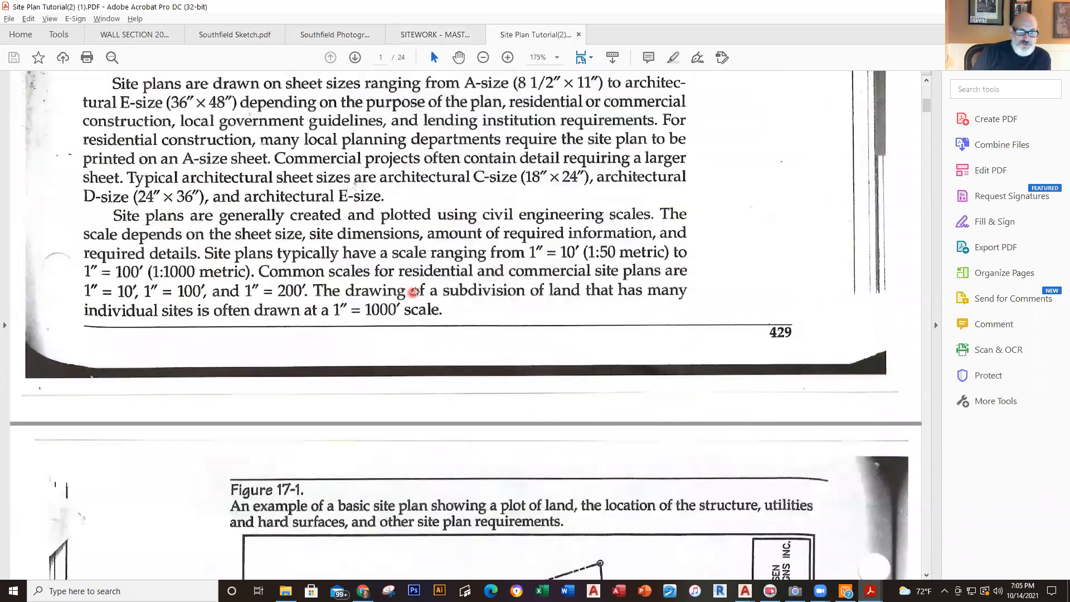
{"action": "scroll", "coordinate": [419, 292], "scroll_direction": "down", "scroll_amount": 20}
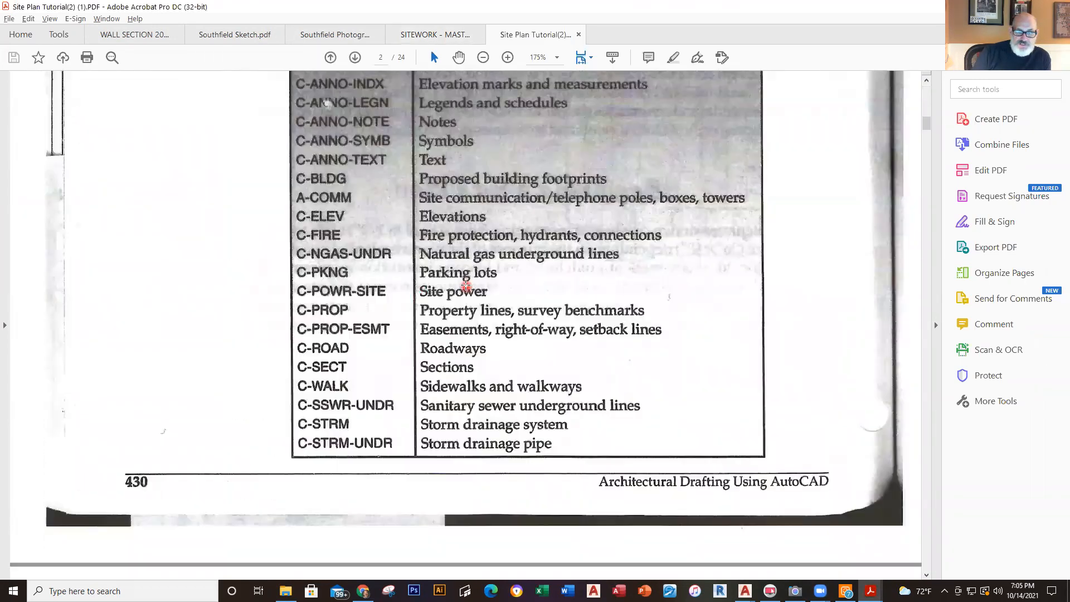
{"action": "scroll", "coordinate": [466, 285], "scroll_direction": "down", "scroll_amount": 20}
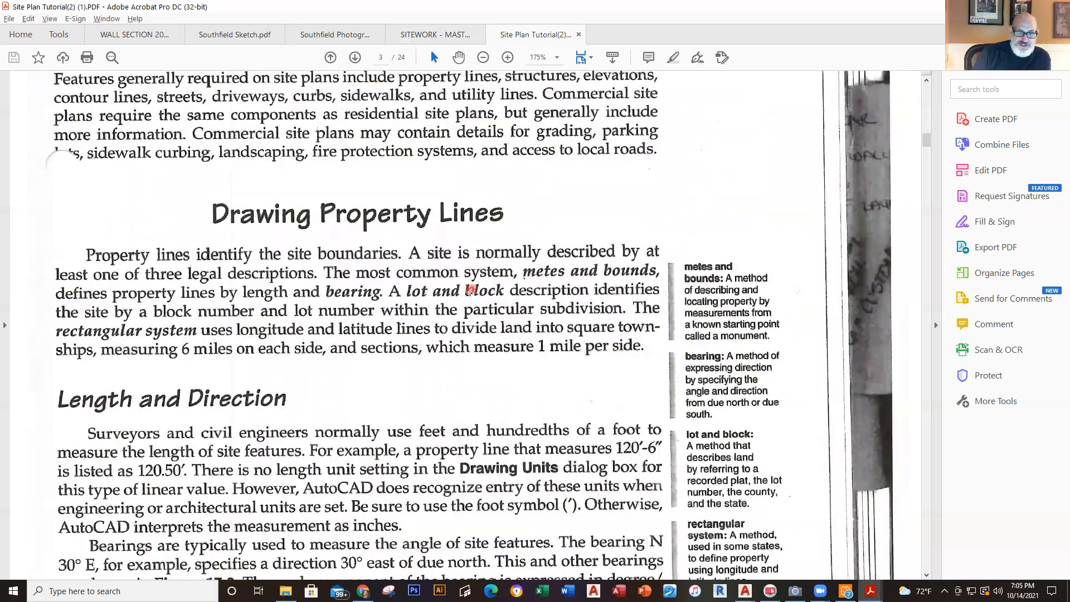
{"action": "scroll", "coordinate": [471, 292], "scroll_direction": "down", "scroll_amount": 8}
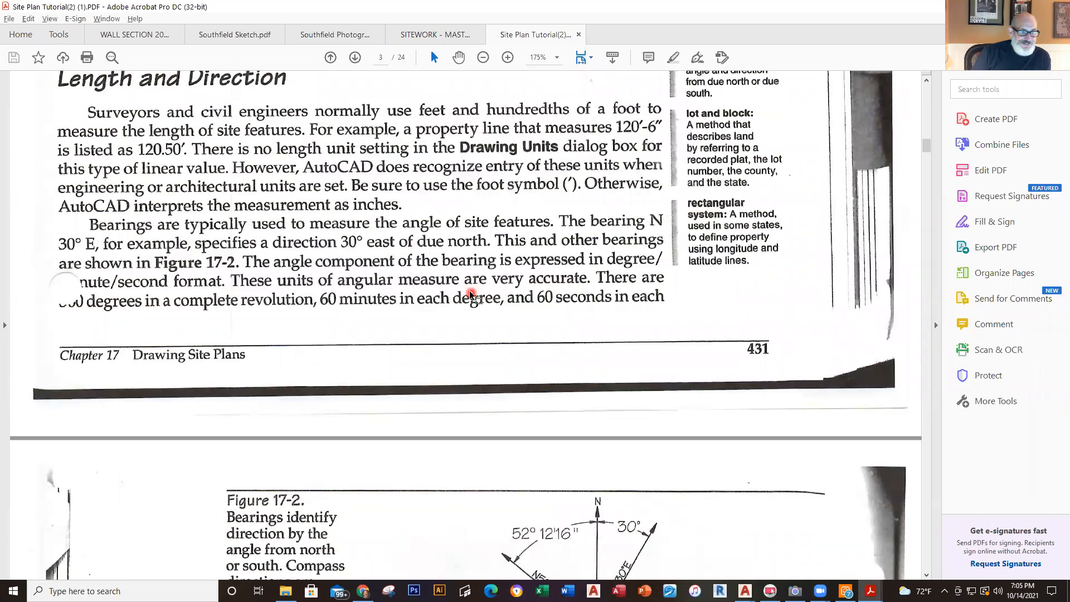
{"action": "scroll", "coordinate": [471, 292], "scroll_direction": "down", "scroll_amount": 20}
{"action": "scroll", "coordinate": [471, 292], "scroll_direction": "down", "scroll_amount": 5}
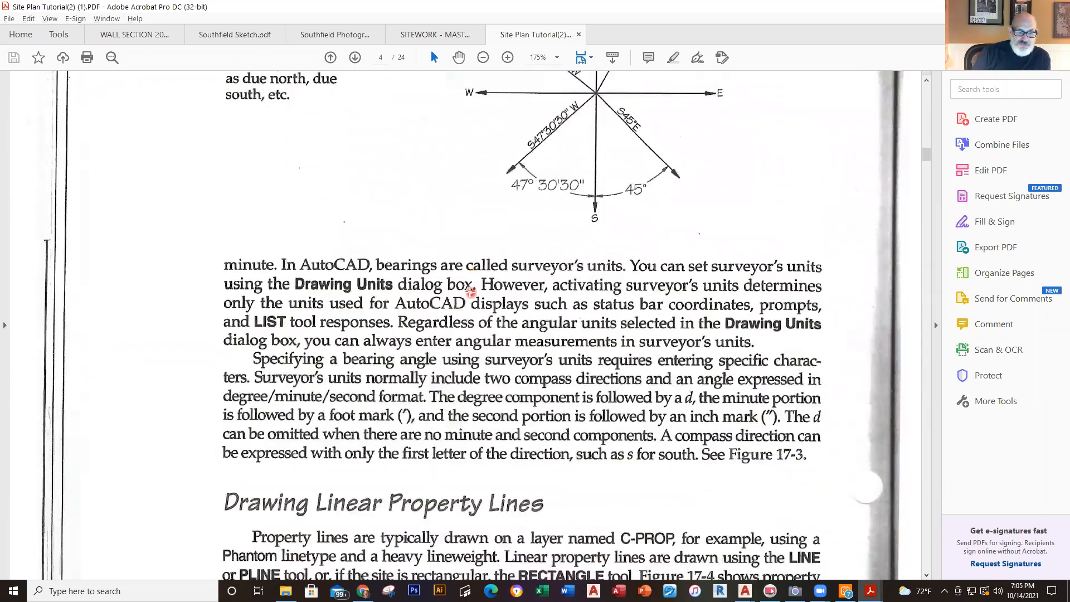
Step: Review the Length and Direction section, the Figure 17-2 bearings diagram and the rules for entering surveyor's units
{"action": "scroll", "coordinate": [471, 293], "scroll_direction": "up", "scroll_amount": 14}
{"action": "scroll", "coordinate": [471, 293], "scroll_direction": "up", "scroll_amount": 16}
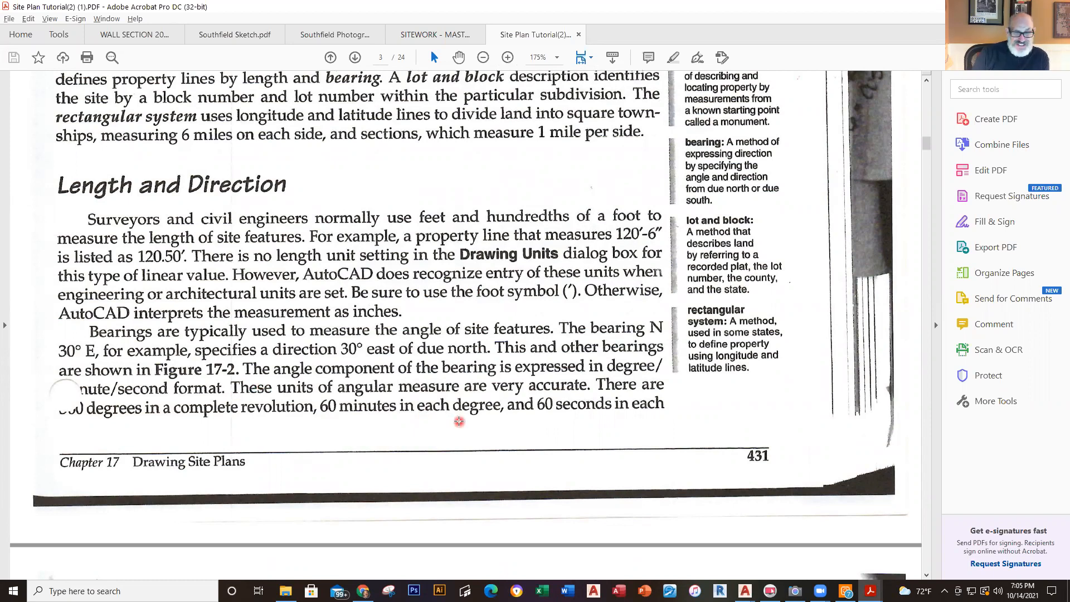
{"action": "scroll", "coordinate": [458, 421], "scroll_direction": "down", "scroll_amount": 1}
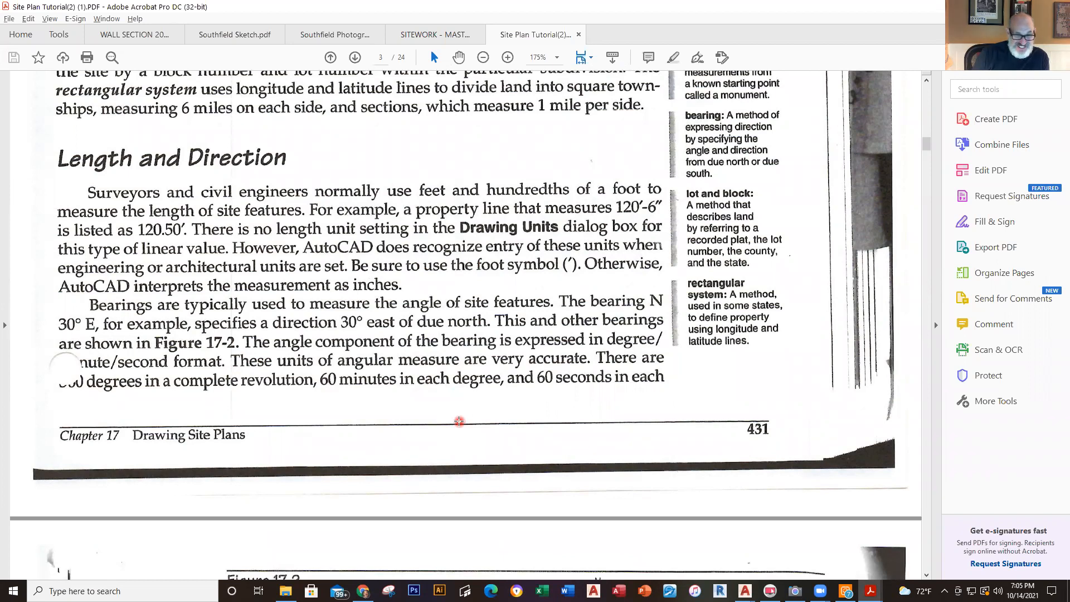
{"action": "scroll", "coordinate": [458, 421], "scroll_direction": "down", "scroll_amount": 4}
{"action": "scroll", "coordinate": [459, 421], "scroll_direction": "down", "scroll_amount": 6}
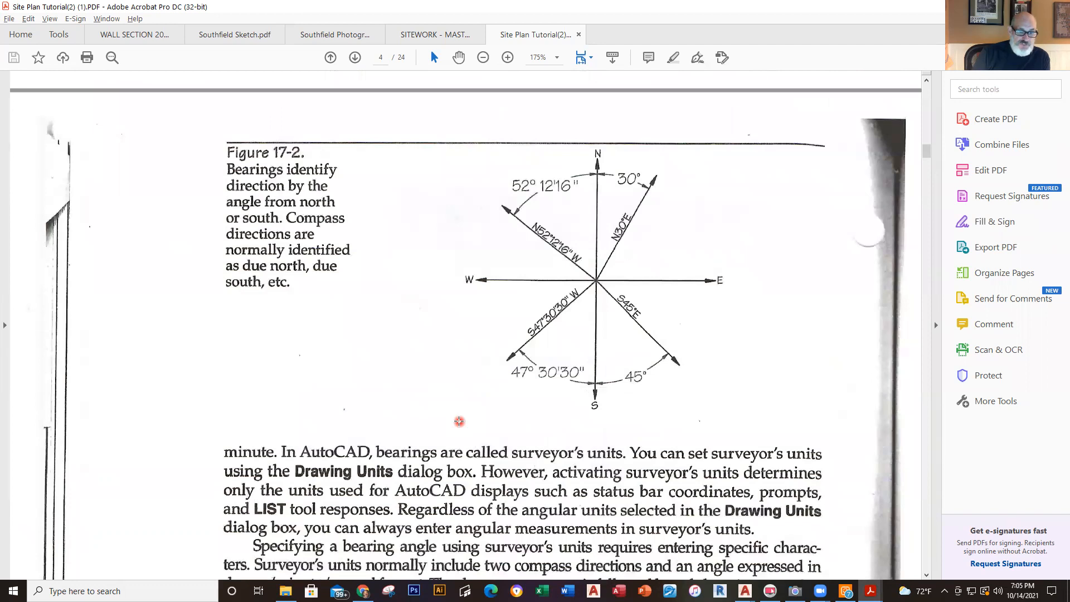
{"action": "scroll", "coordinate": [458, 421], "scroll_direction": "down", "scroll_amount": 4}
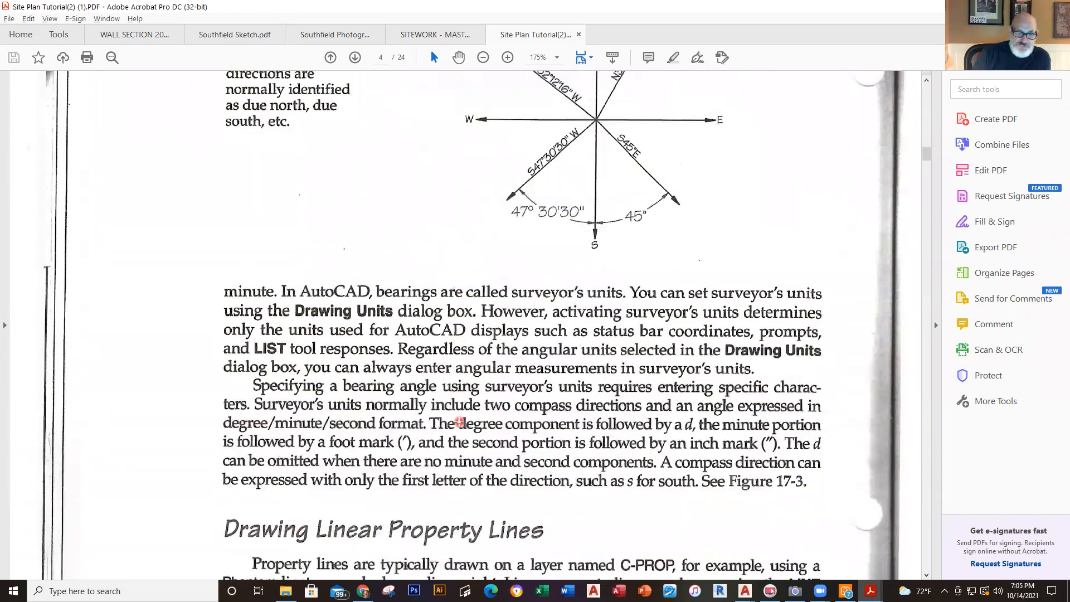
Step: Read through drawing linear and curved property lines, including Figures 17-3 to 17-6, and the property line labeling procedure
{"action": "scroll", "coordinate": [458, 421], "scroll_direction": "down", "scroll_amount": 4}
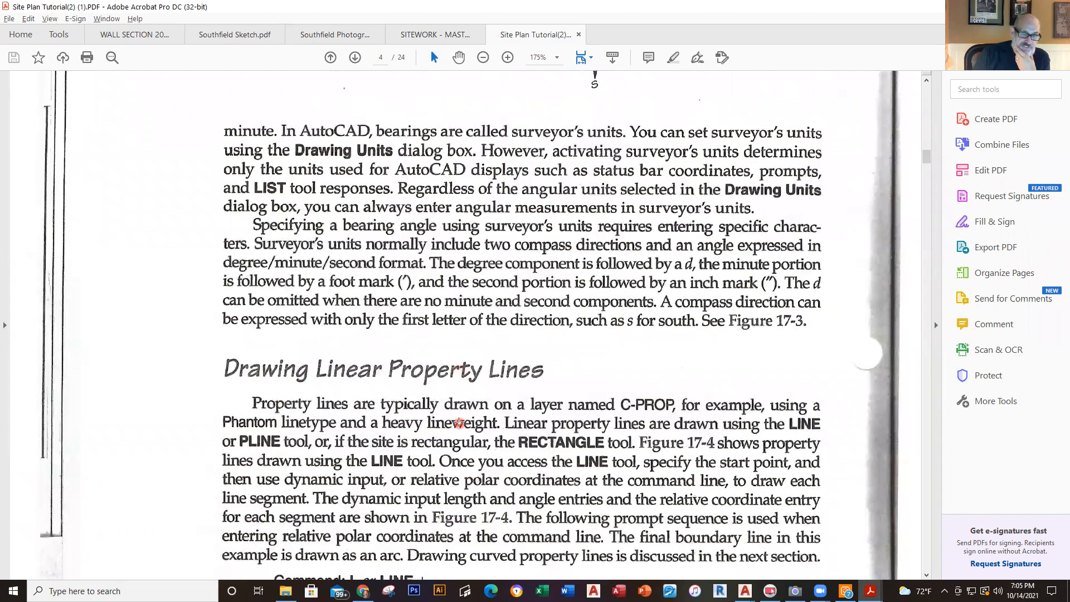
{"action": "scroll", "coordinate": [458, 422], "scroll_direction": "down", "scroll_amount": 15}
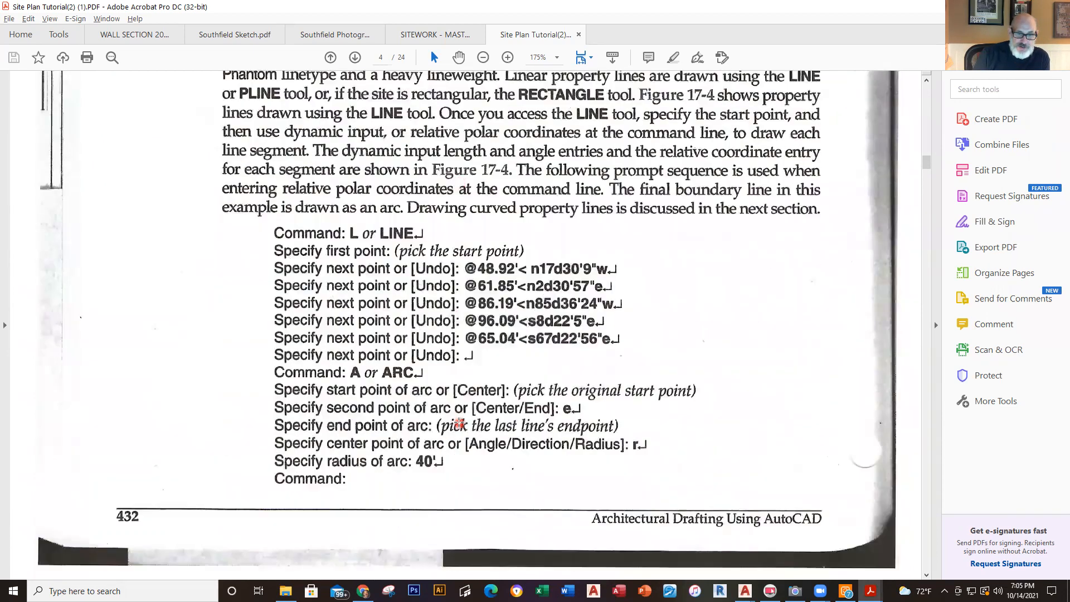
{"action": "scroll", "coordinate": [459, 422], "scroll_direction": "down", "scroll_amount": 10}
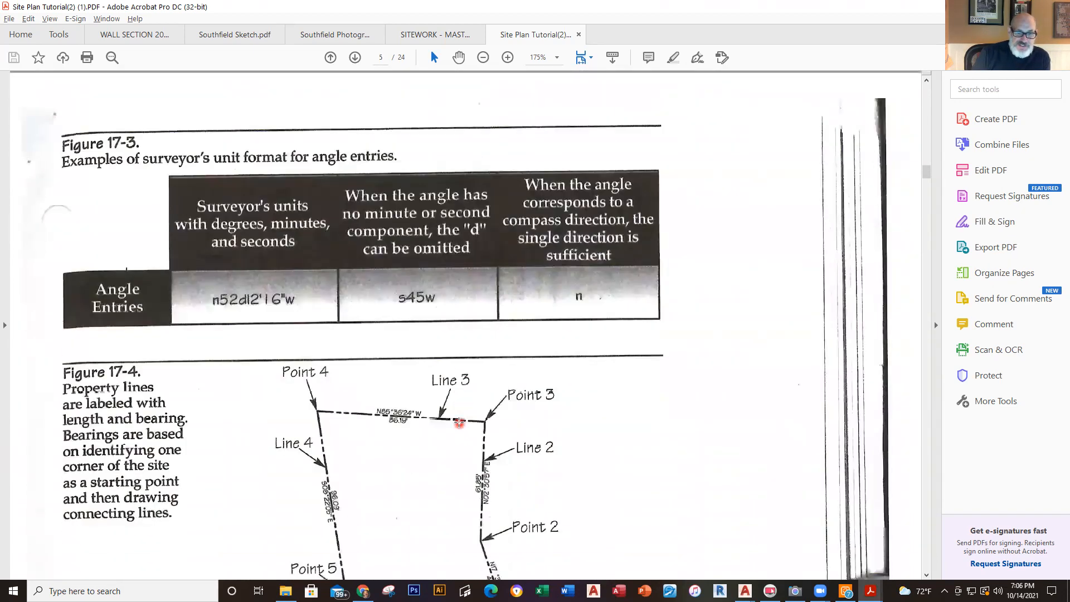
{"action": "scroll", "coordinate": [458, 422], "scroll_direction": "down", "scroll_amount": 11}
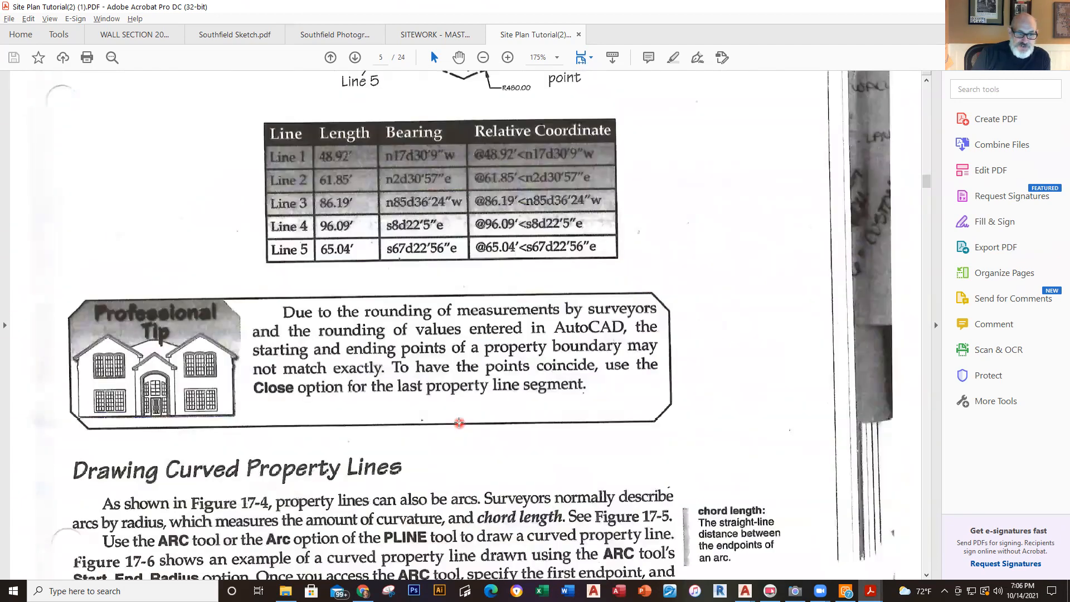
{"action": "scroll", "coordinate": [458, 422], "scroll_direction": "down", "scroll_amount": 20}
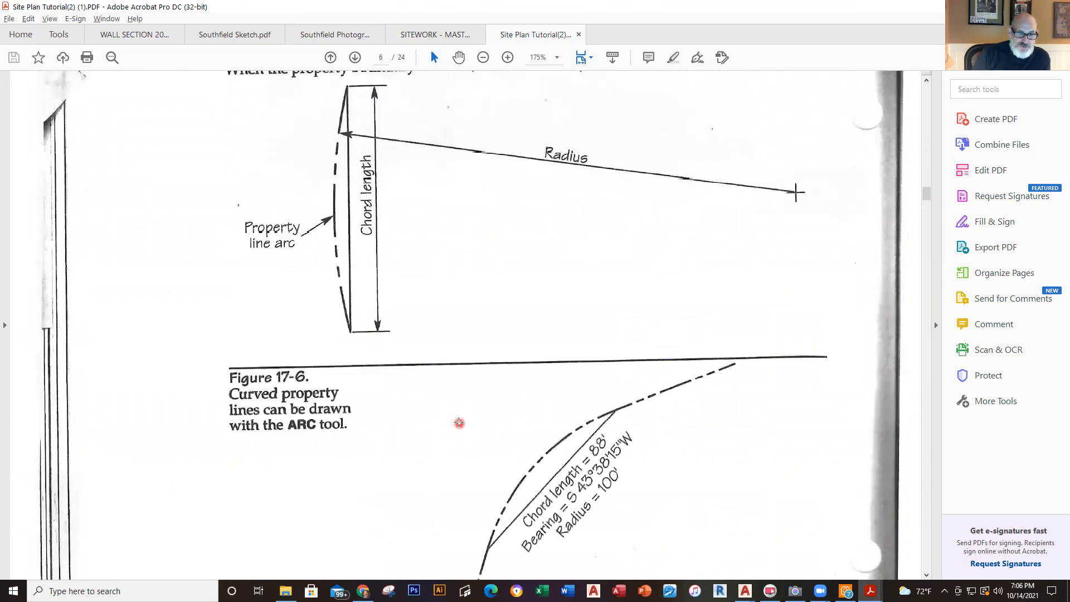
{"action": "scroll", "coordinate": [458, 423], "scroll_direction": "down", "scroll_amount": 14}
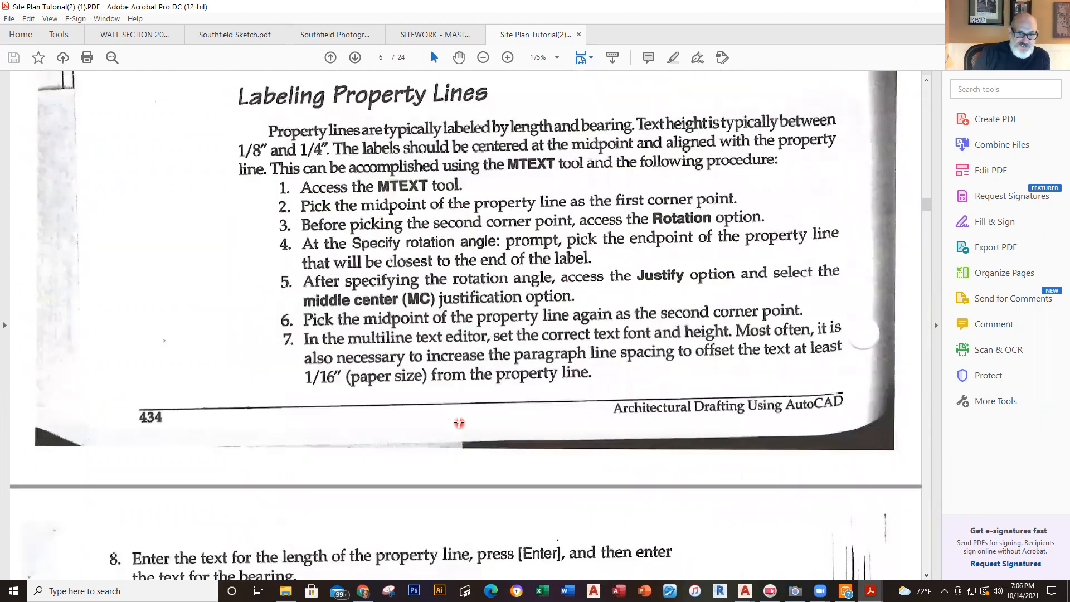
Step: Review the sections on setbacks and easements, the OFFSET tool, the buildable area, site orientation and the building footprint
{"action": "scroll", "coordinate": [458, 422], "scroll_direction": "down", "scroll_amount": 12}
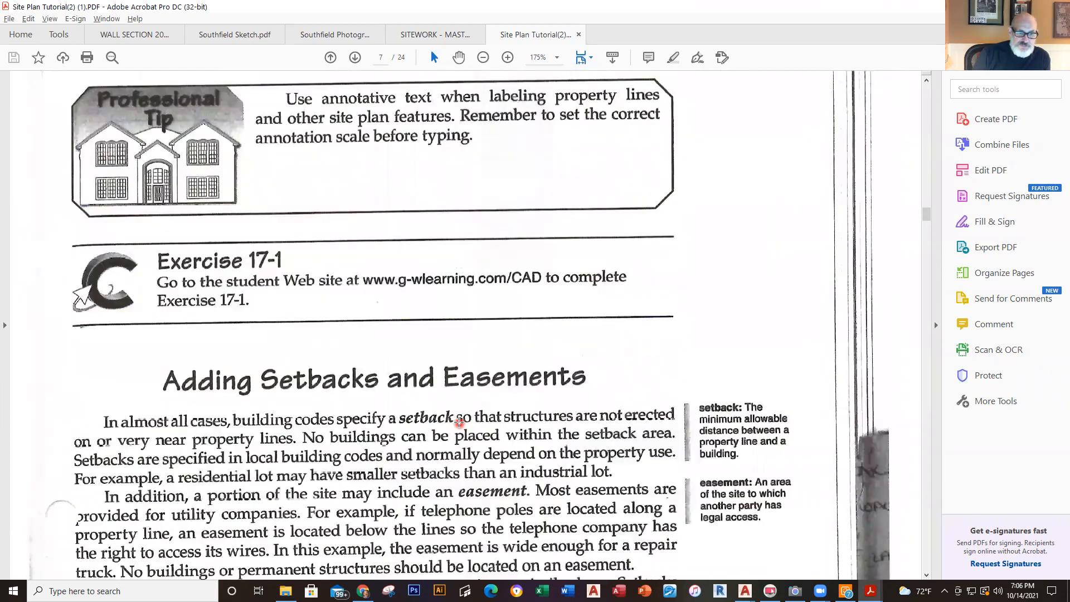
{"action": "scroll", "coordinate": [459, 422], "scroll_direction": "down", "scroll_amount": 20}
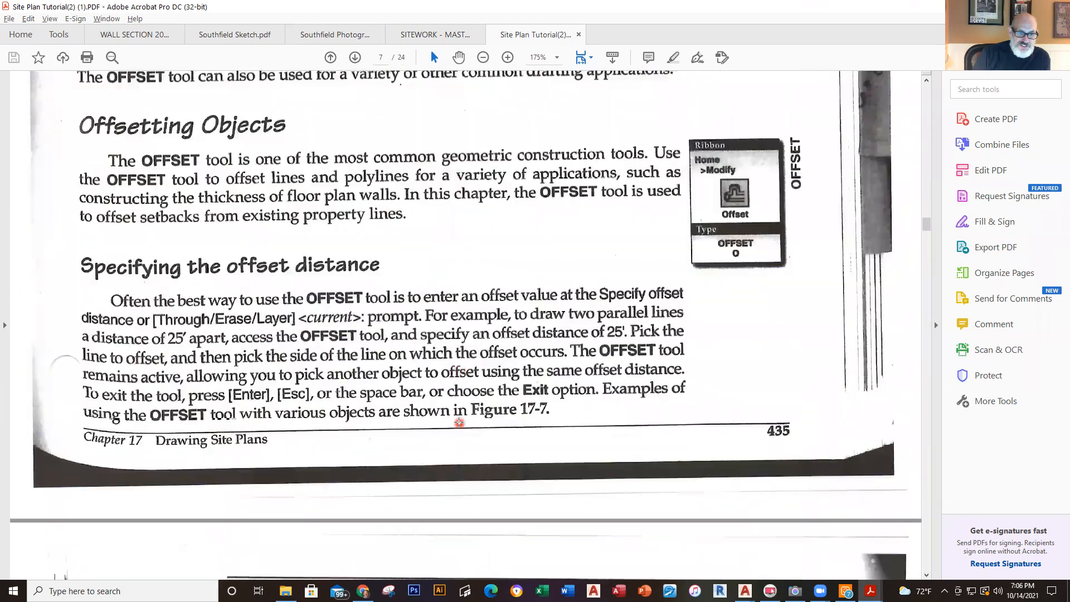
{"action": "scroll", "coordinate": [459, 422], "scroll_direction": "down", "scroll_amount": 3}
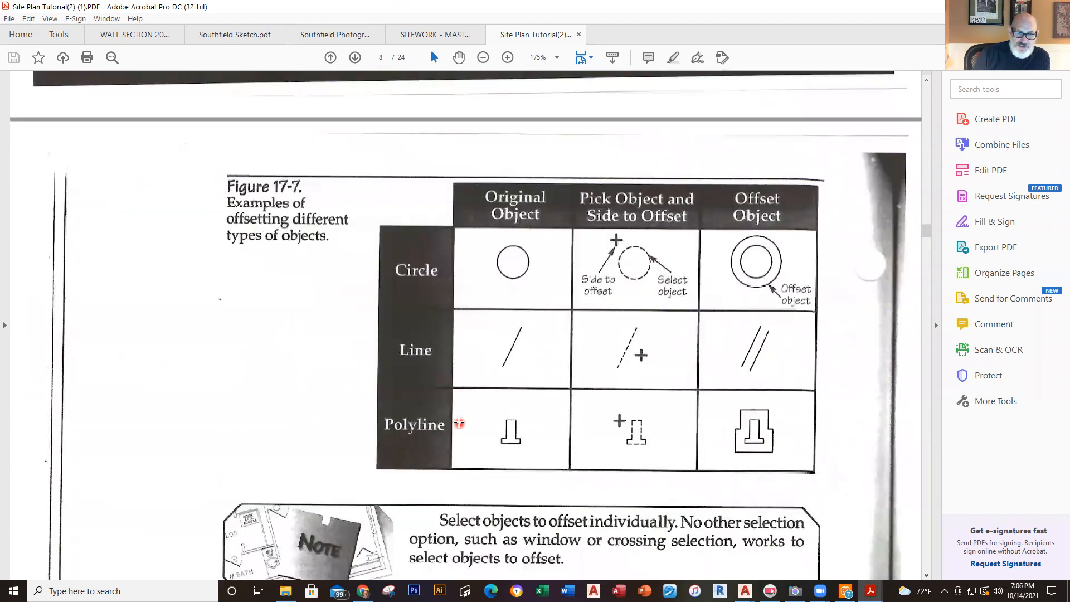
{"action": "scroll", "coordinate": [459, 422], "scroll_direction": "down", "scroll_amount": 9}
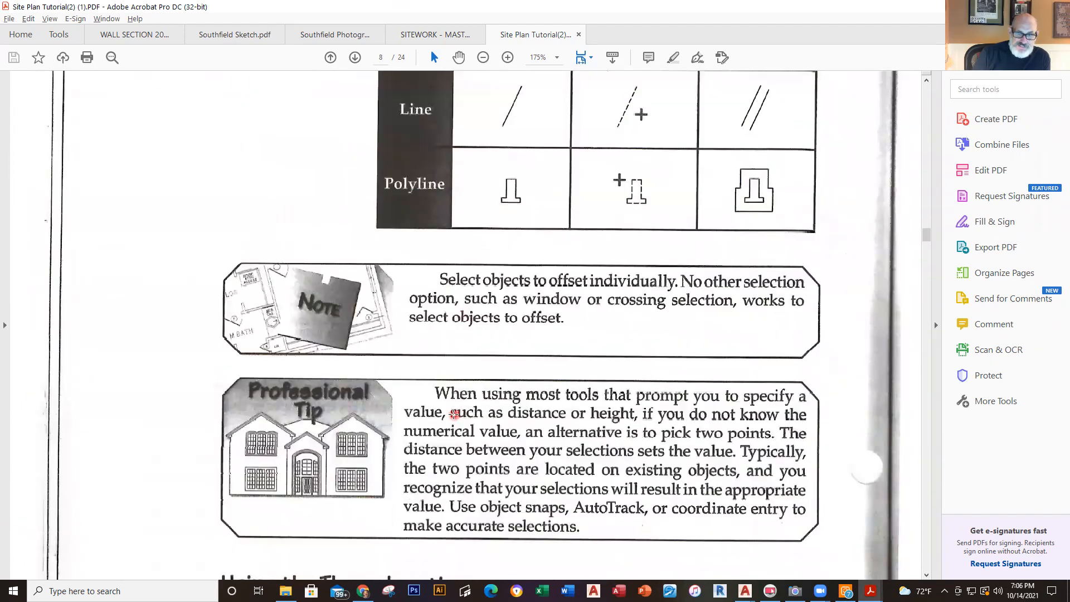
{"action": "scroll", "coordinate": [454, 415], "scroll_direction": "down", "scroll_amount": 14}
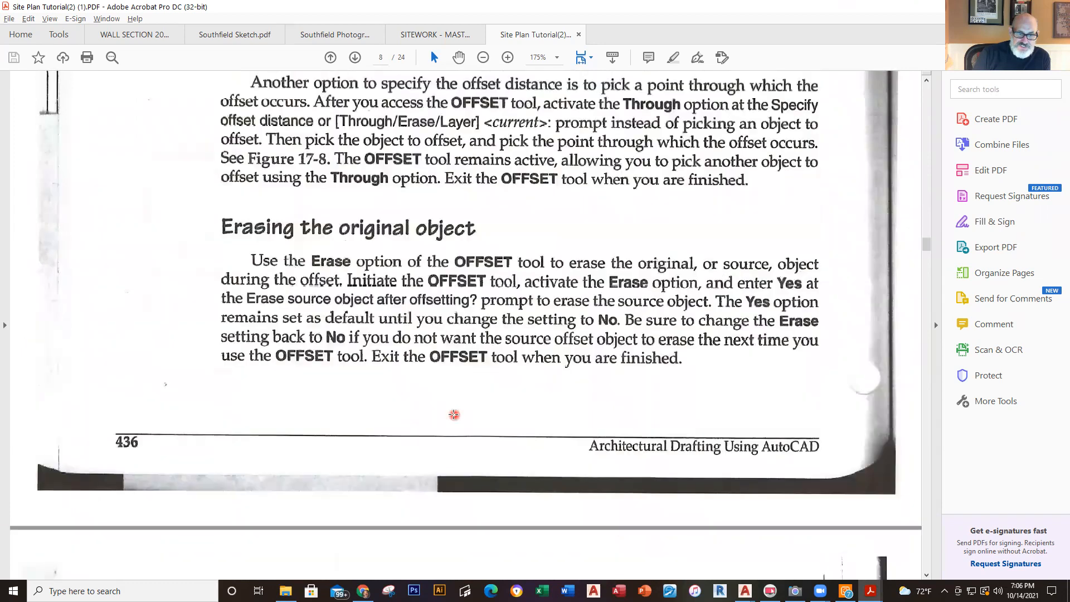
{"action": "scroll", "coordinate": [454, 414], "scroll_direction": "down", "scroll_amount": 14}
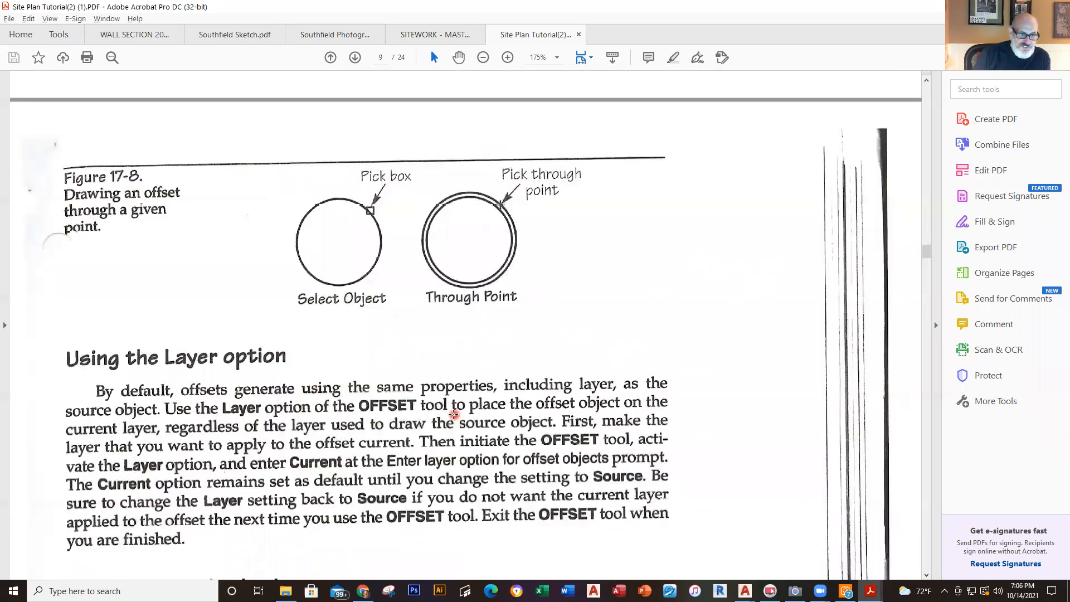
{"action": "scroll", "coordinate": [454, 414], "scroll_direction": "down", "scroll_amount": 20}
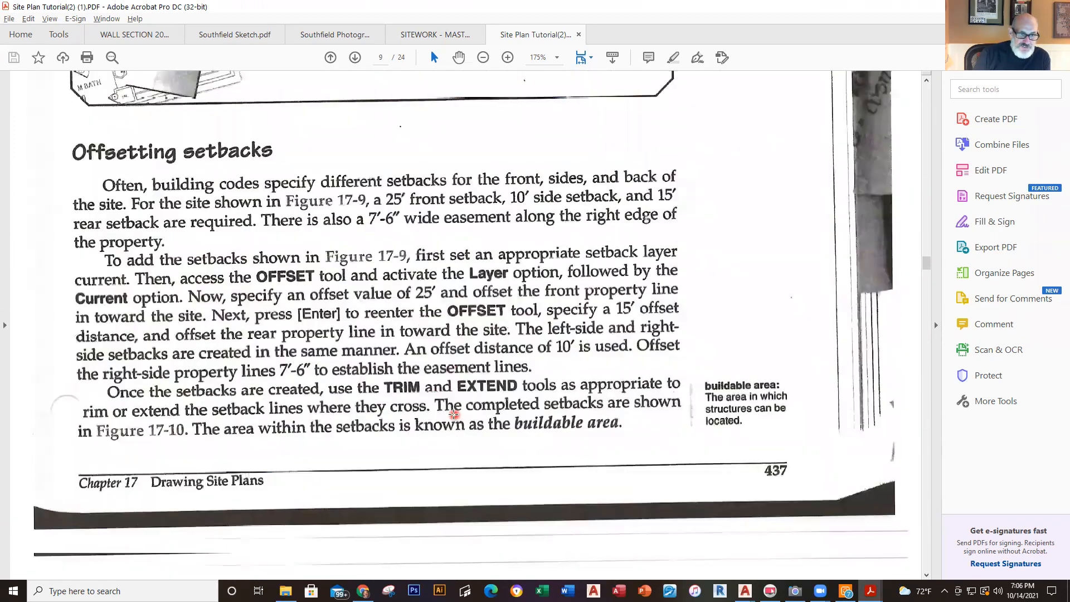
{"action": "scroll", "coordinate": [454, 415], "scroll_direction": "down", "scroll_amount": 20}
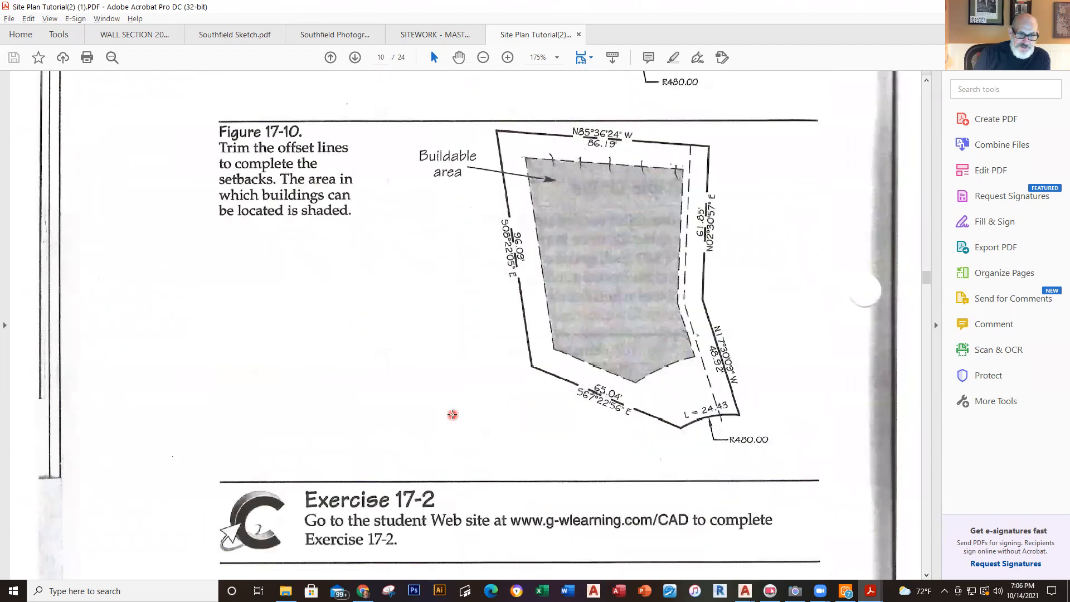
{"action": "scroll", "coordinate": [452, 414], "scroll_direction": "down", "scroll_amount": 20}
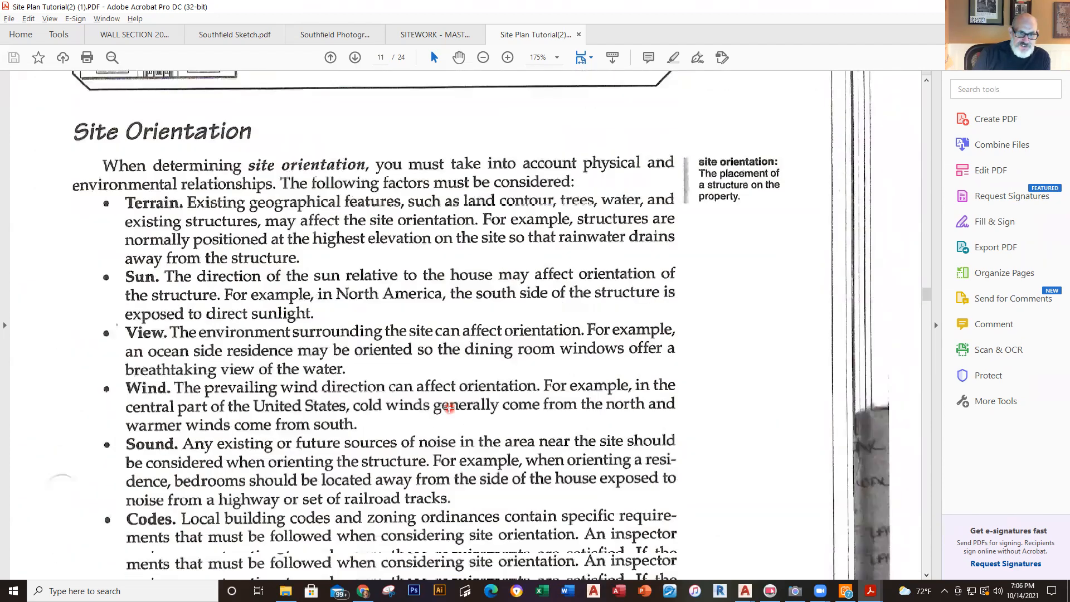
{"action": "scroll", "coordinate": [449, 408], "scroll_direction": "down", "scroll_amount": 20}
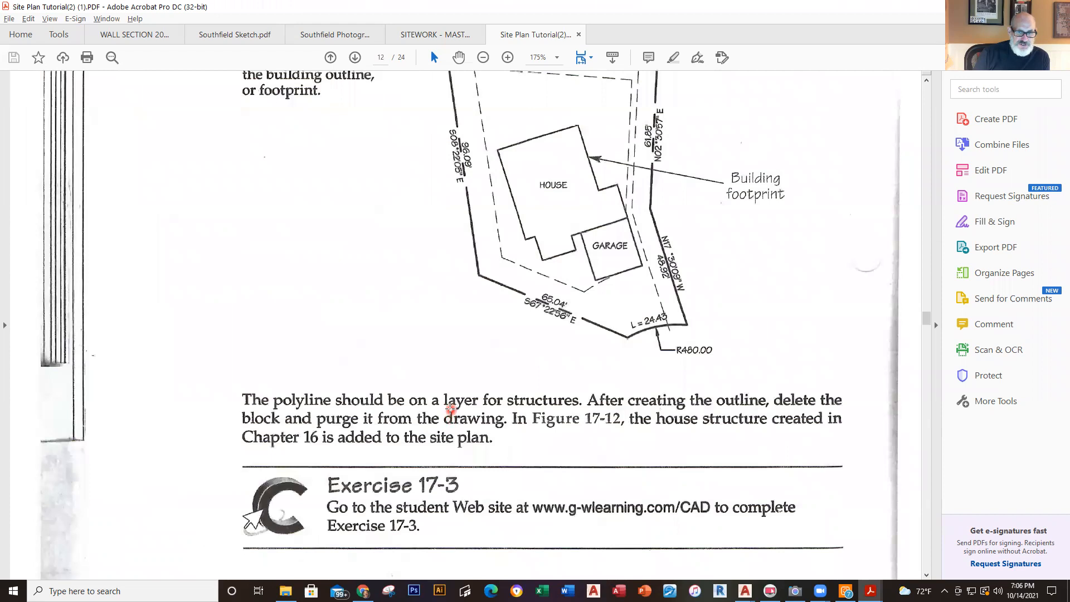
Step: Examine the corner elevations and contour lines in Figure 17-13 and the accompanying text on major and minor contours
{"action": "scroll", "coordinate": [450, 408], "scroll_direction": "down", "scroll_amount": 12}
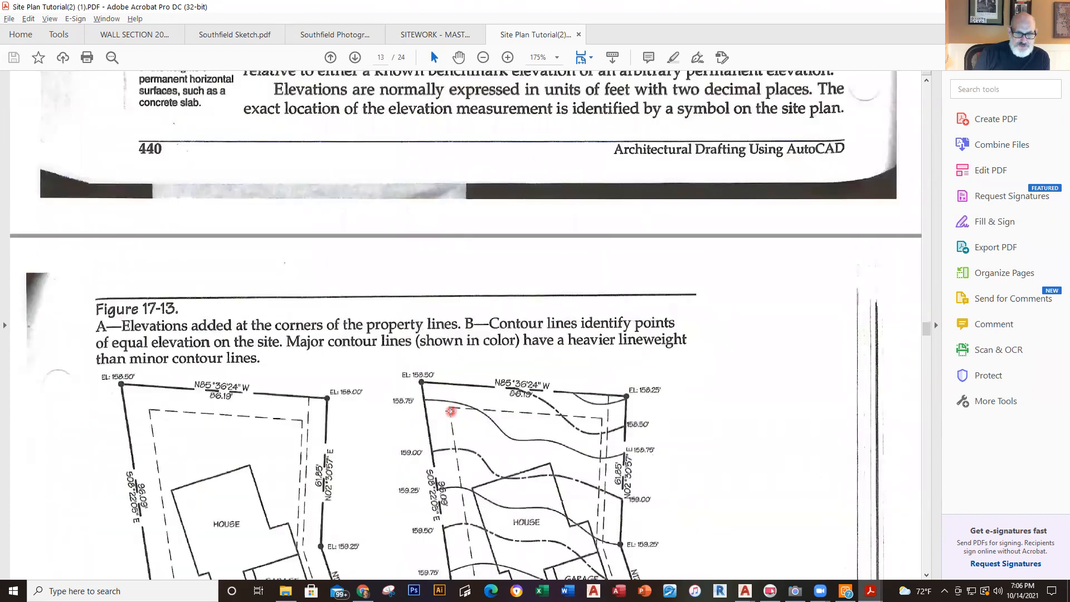
{"action": "scroll", "coordinate": [450, 411], "scroll_direction": "down", "scroll_amount": 1}
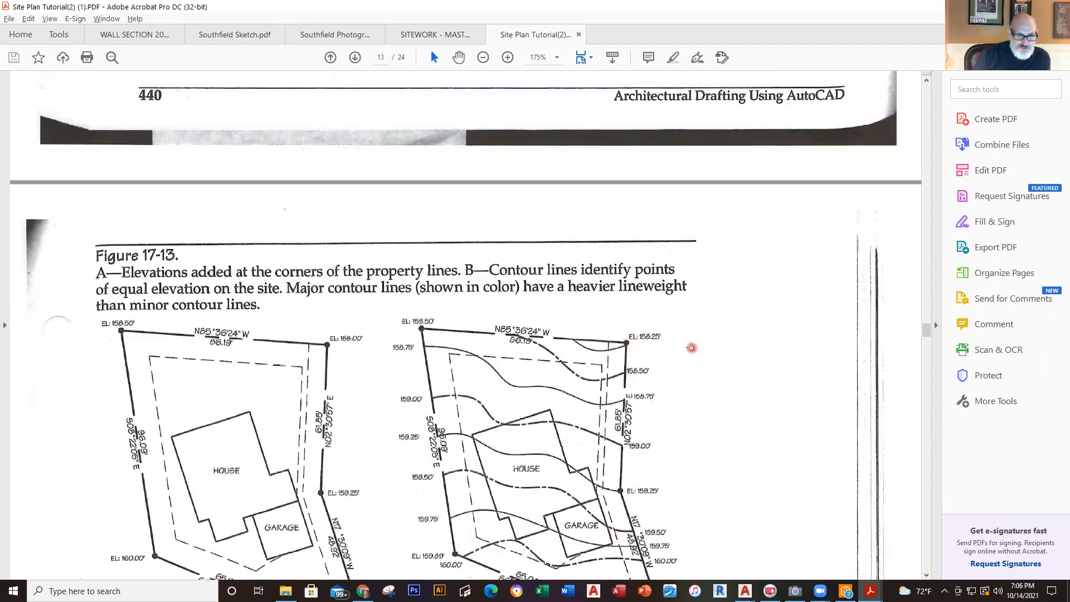
{"action": "scroll", "coordinate": [690, 347], "scroll_direction": "down", "scroll_amount": 5}
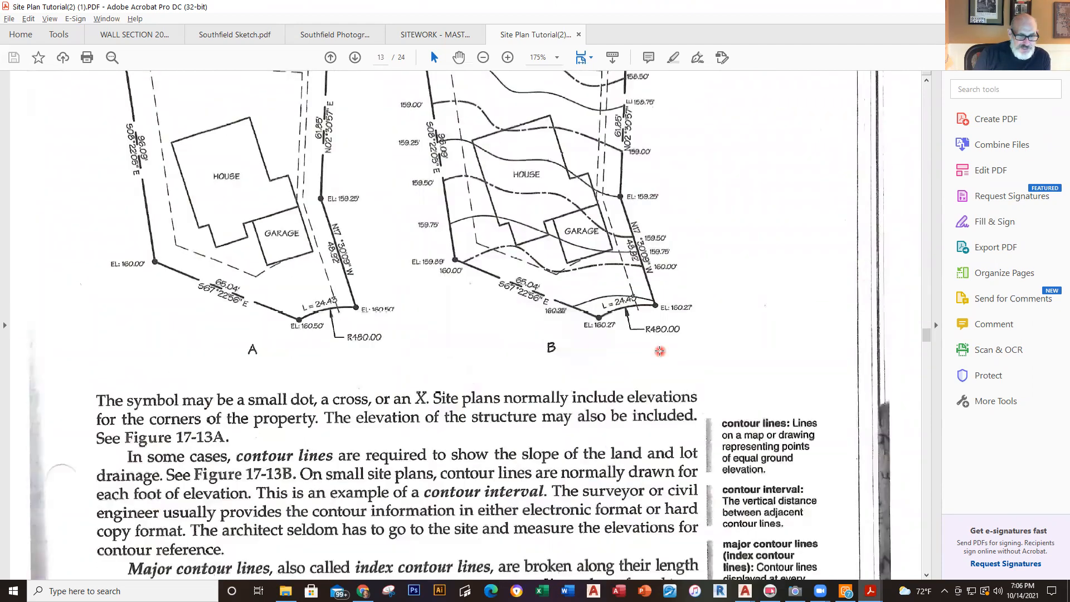
{"action": "scroll", "coordinate": [265, 412], "scroll_direction": "up", "scroll_amount": 2}
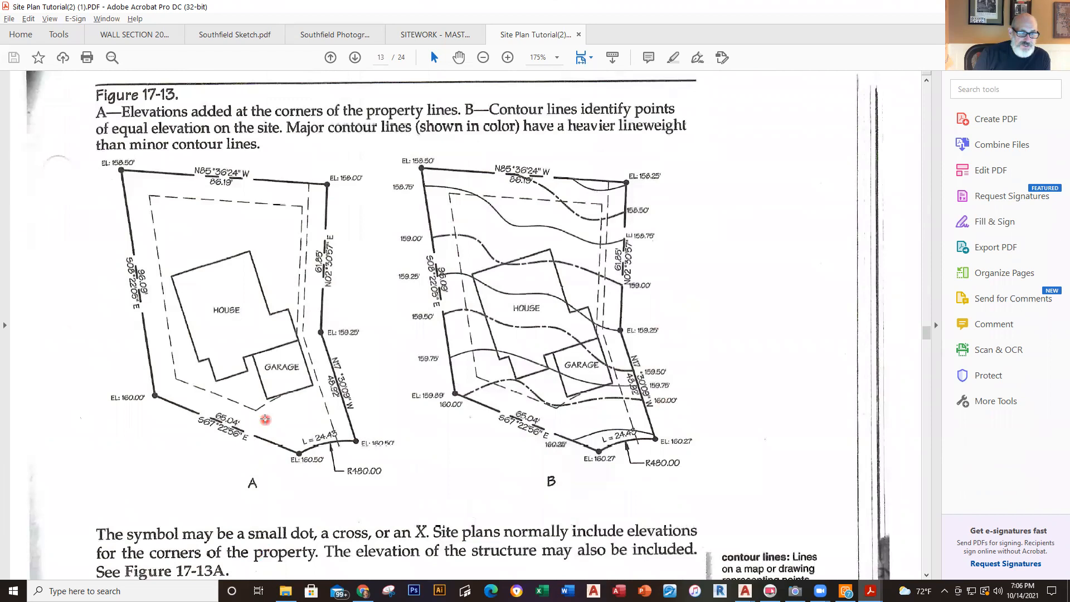
{"action": "scroll", "coordinate": [315, 151], "scroll_direction": "up", "scroll_amount": 1}
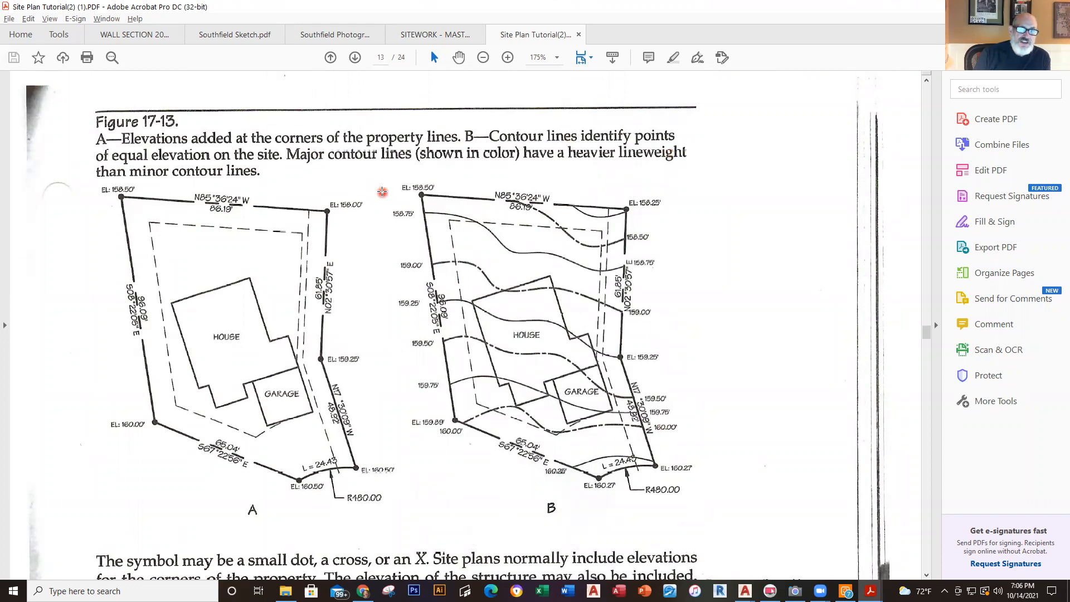
{"action": "scroll", "coordinate": [383, 223], "scroll_direction": "down", "scroll_amount": 3}
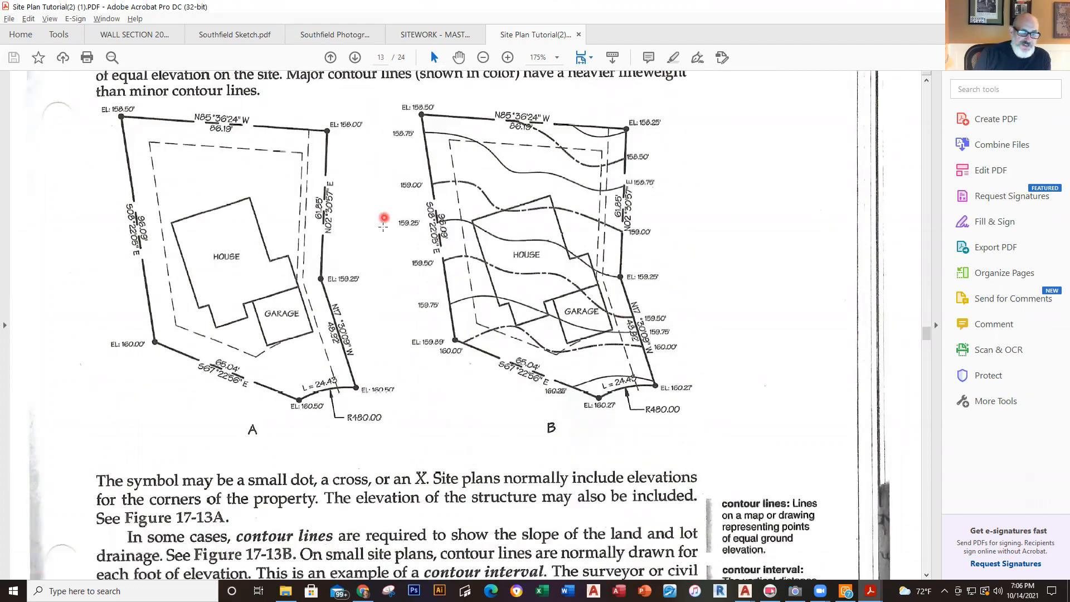
{"action": "scroll", "coordinate": [383, 223], "scroll_direction": "down", "scroll_amount": 2}
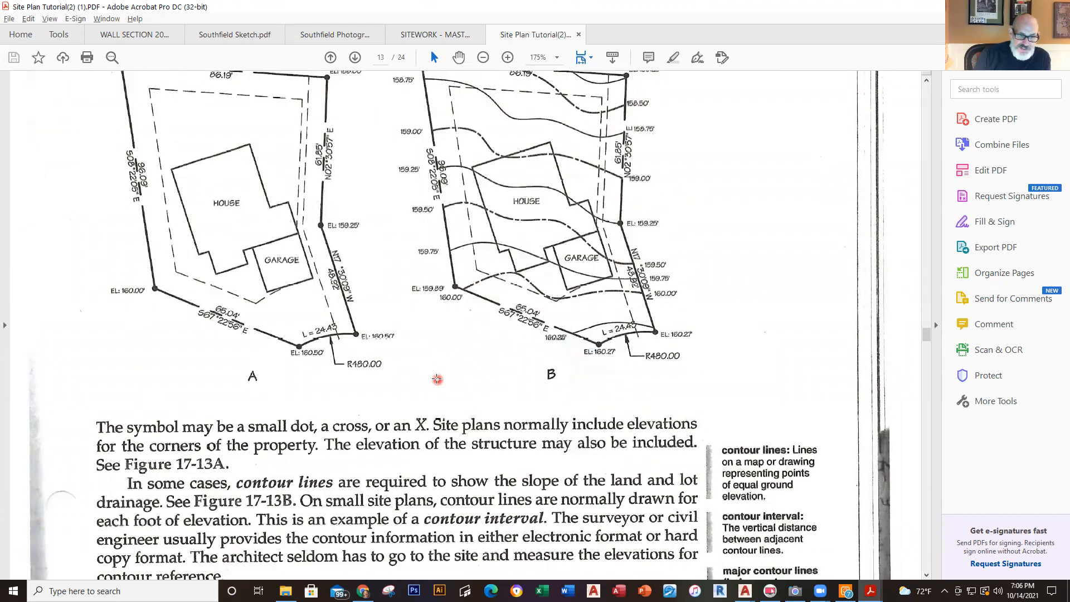
{"action": "scroll", "coordinate": [400, 428], "scroll_direction": "down", "scroll_amount": 5}
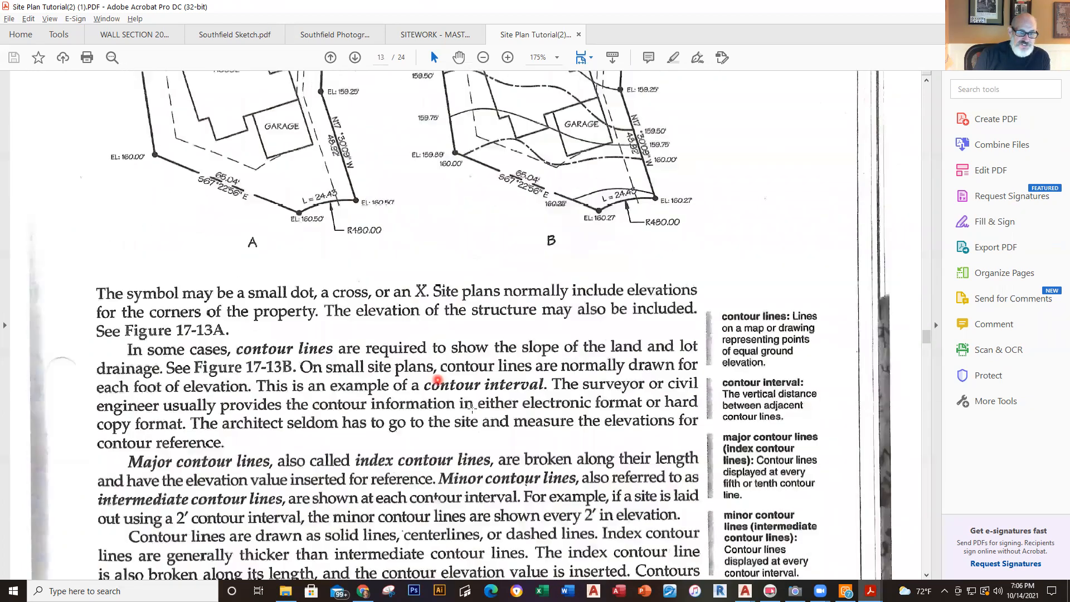
{"action": "scroll", "coordinate": [472, 408], "scroll_direction": "down", "scroll_amount": 8}
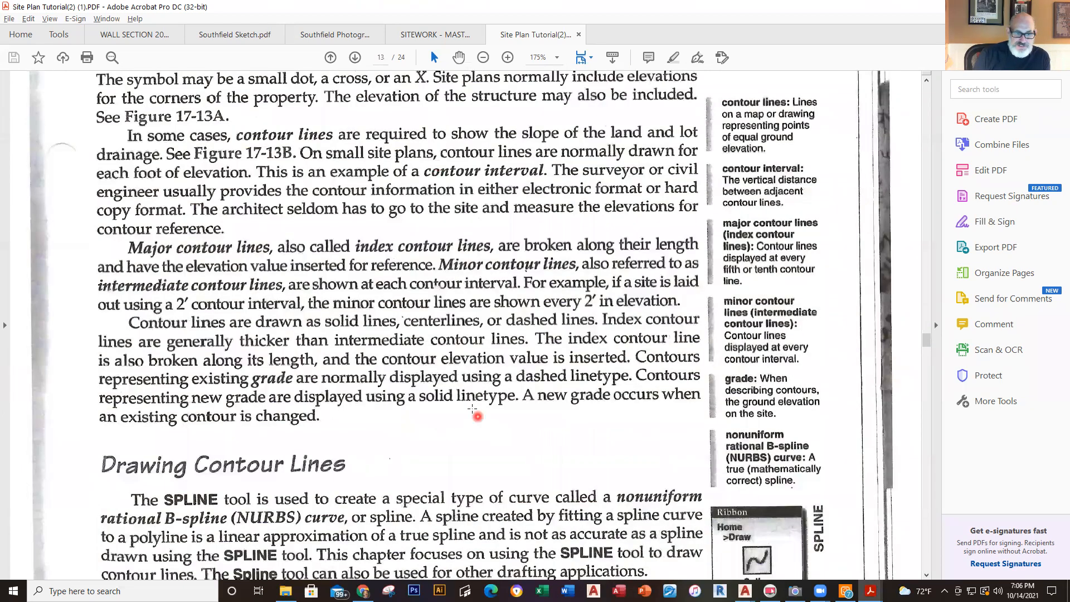
Step: Switch to the 2021 tutorial sitework drawing in AutoCAD and make C-PROP the current layer
{"action": "key", "text": "alt+Tab"}
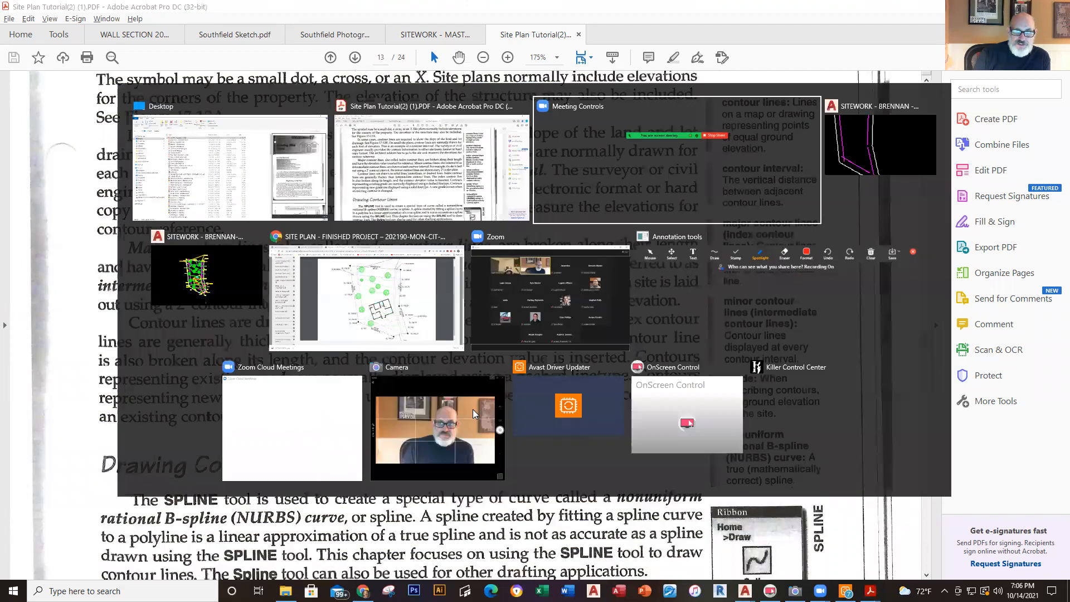
{"action": "key", "text": "alt+Tab"}
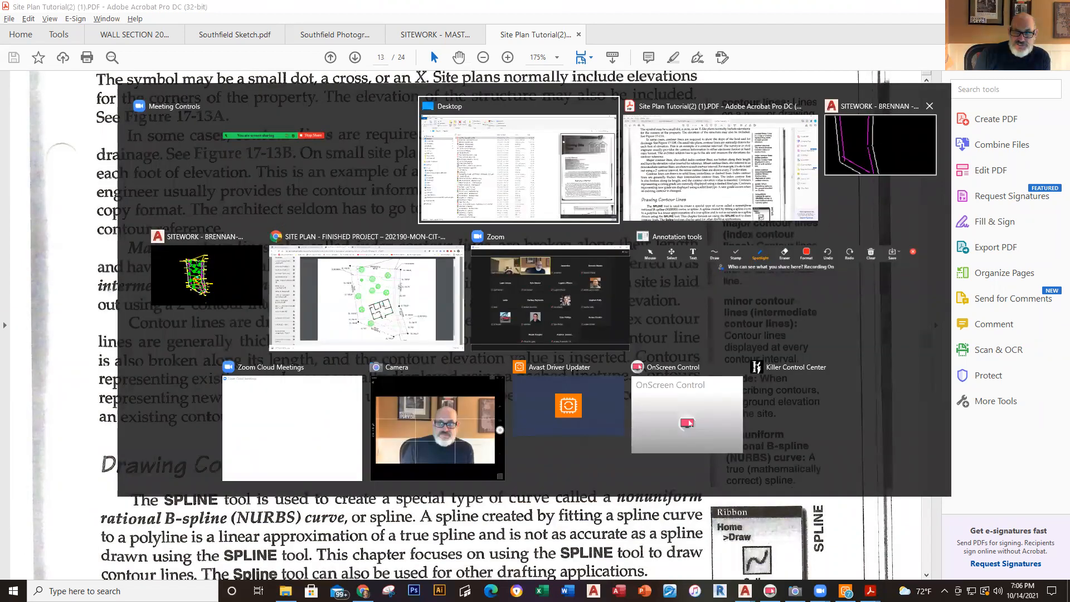
{"action": "left_click", "coordinate": [861, 144]}
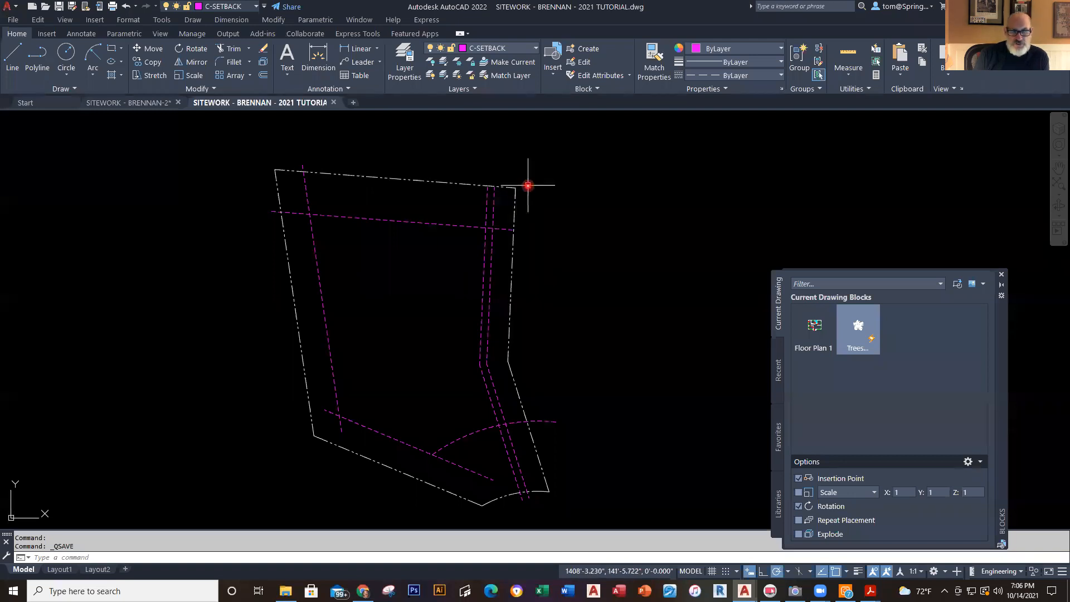
{"action": "left_click", "coordinate": [536, 48]}
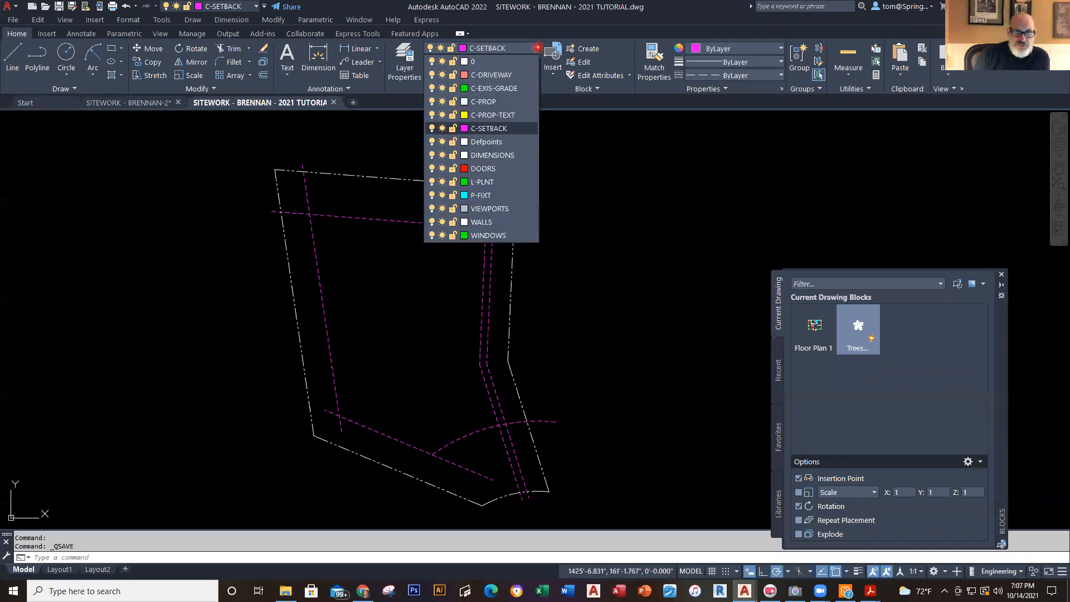
{"action": "left_click", "coordinate": [497, 104]}
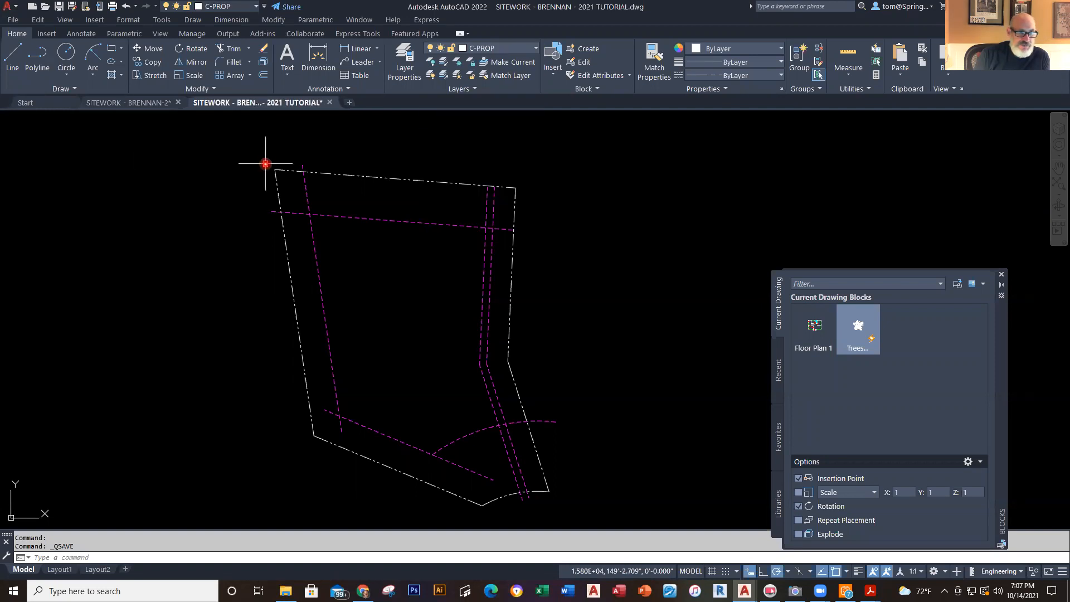
Step: Draw solid donuts with inside diameter 0 and outside diameter 24 at the six property line corners
{"action": "left_click", "coordinate": [73, 89]}
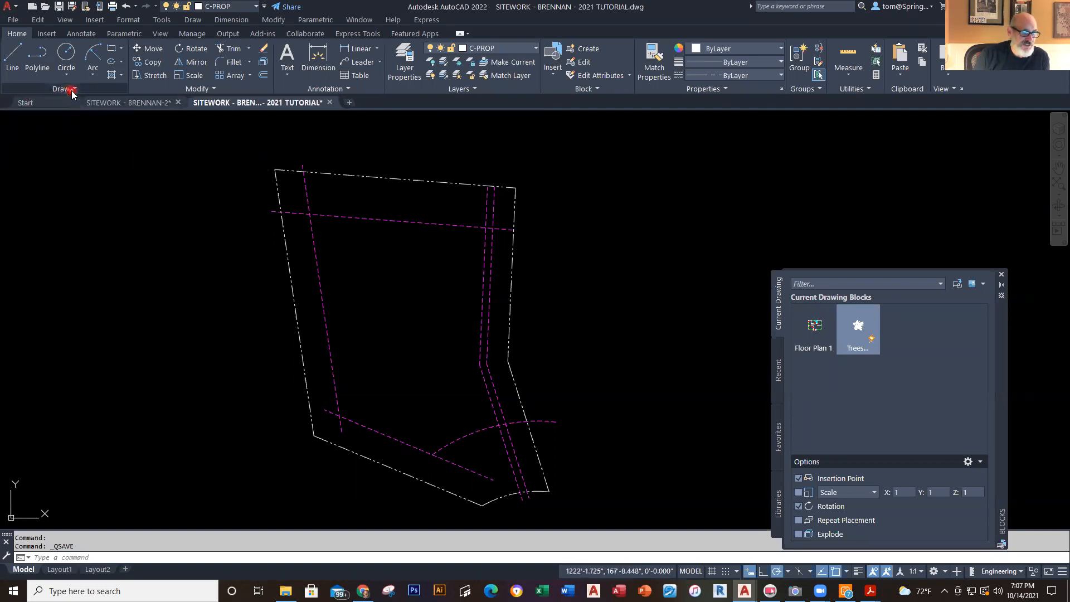
{"action": "left_click", "coordinate": [66, 89]}
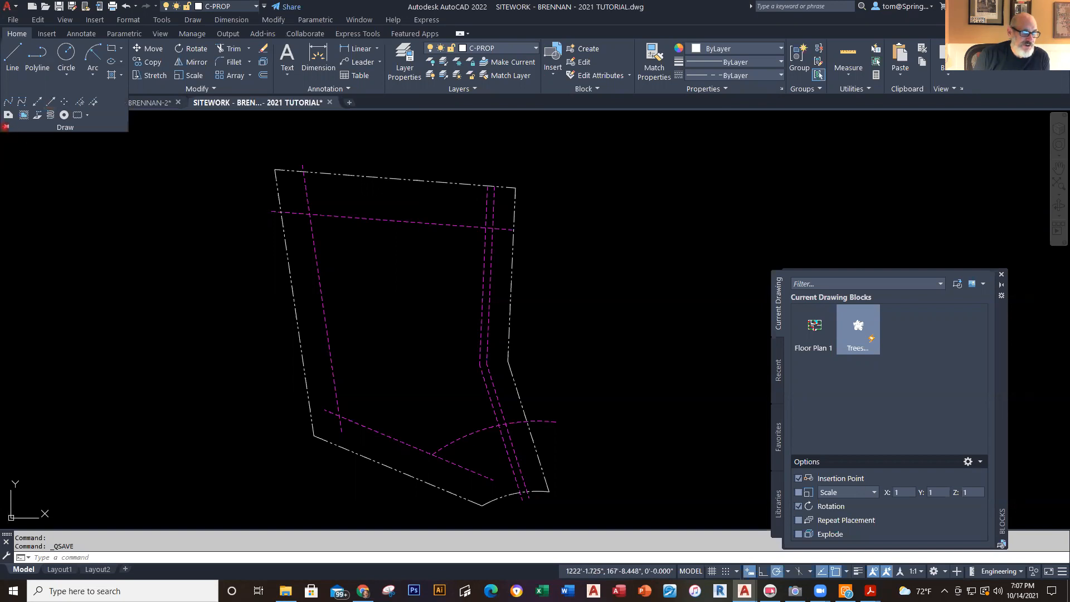
{"action": "left_click", "coordinate": [63, 115]}
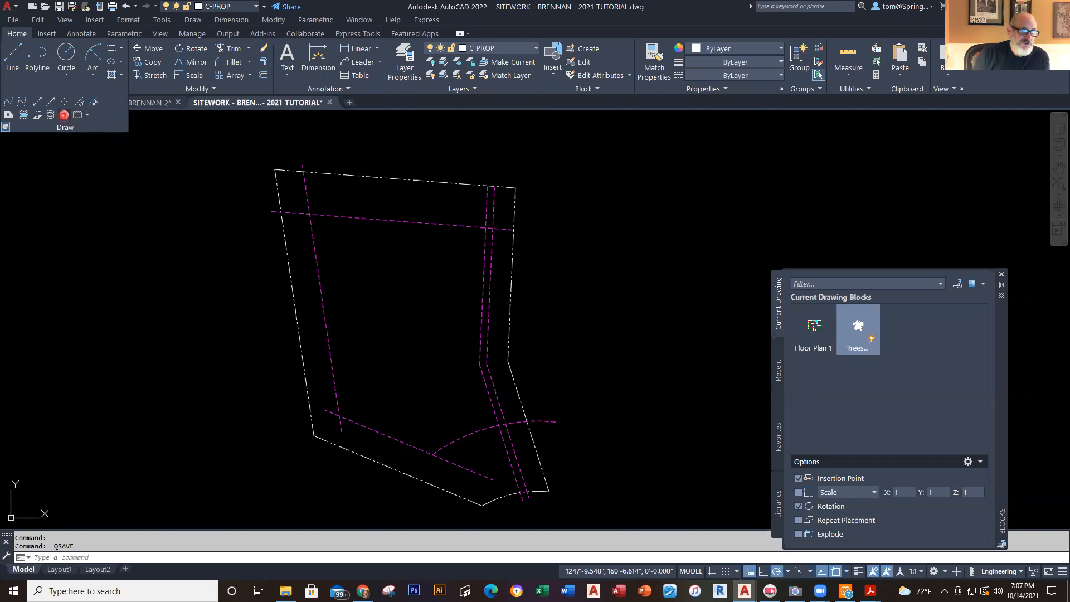
{"action": "type", "text": "0"}
{"action": "key", "text": "Return"}
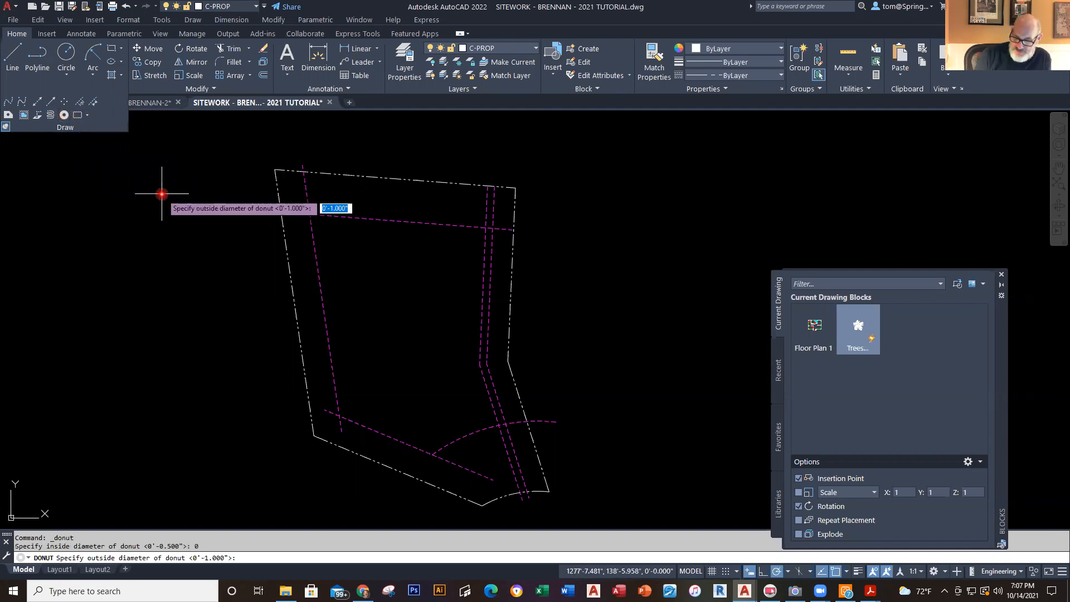
{"action": "type", "text": "24"}
{"action": "key", "text": "Return"}
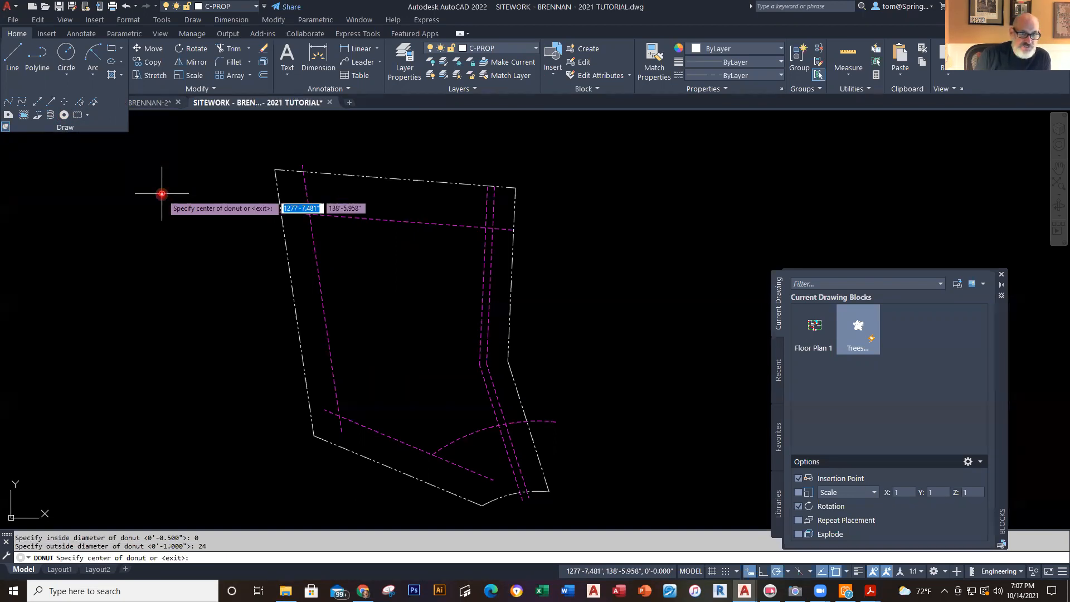
{"action": "left_click", "coordinate": [273, 168]}
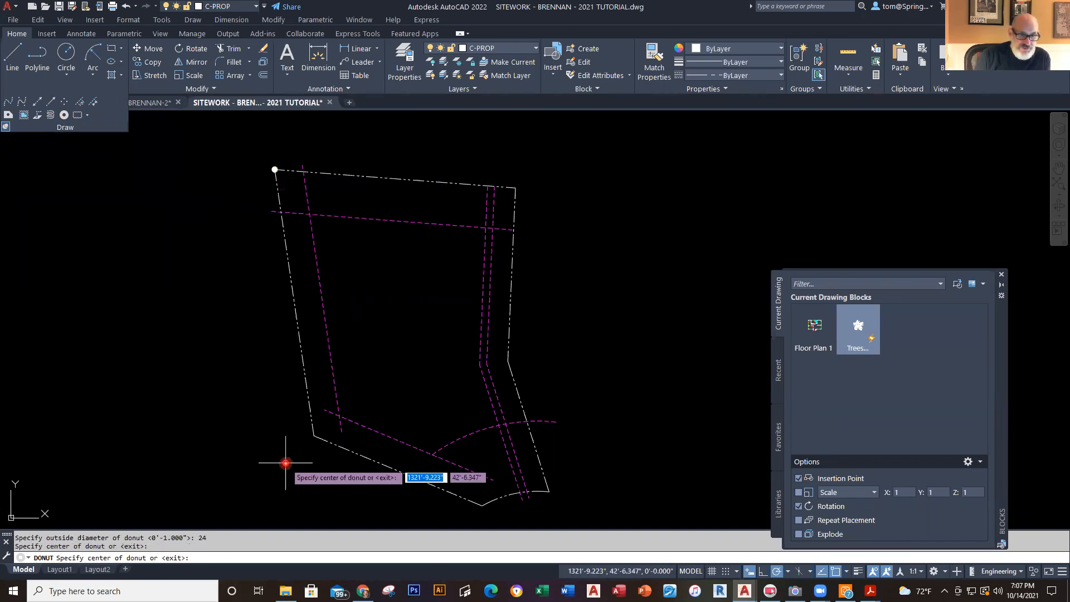
{"action": "left_click", "coordinate": [314, 436]}
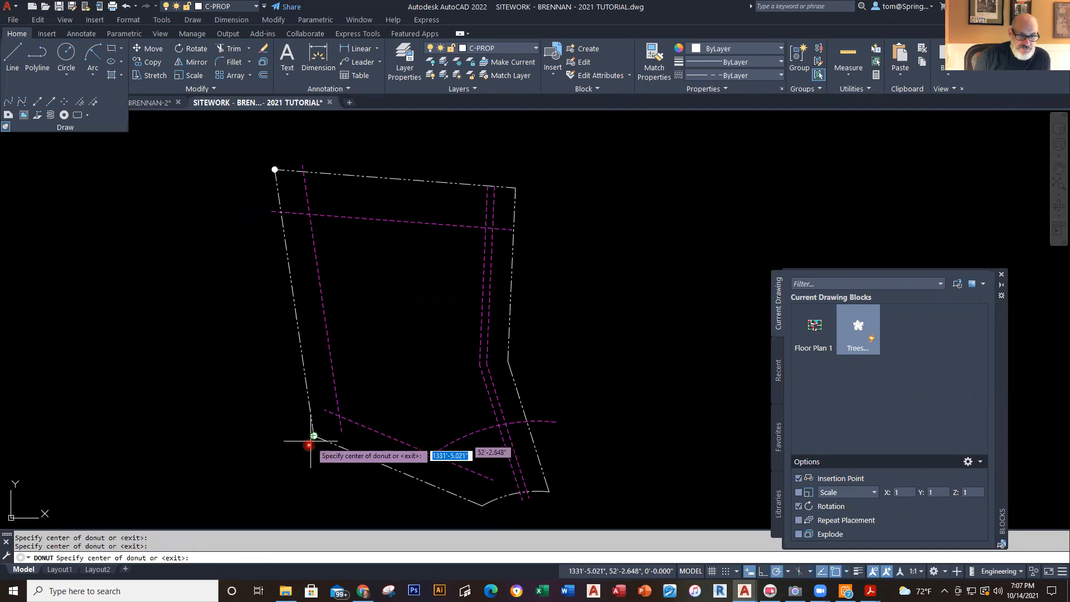
{"action": "left_click", "coordinate": [482, 505]}
{"action": "left_click", "coordinate": [552, 493]}
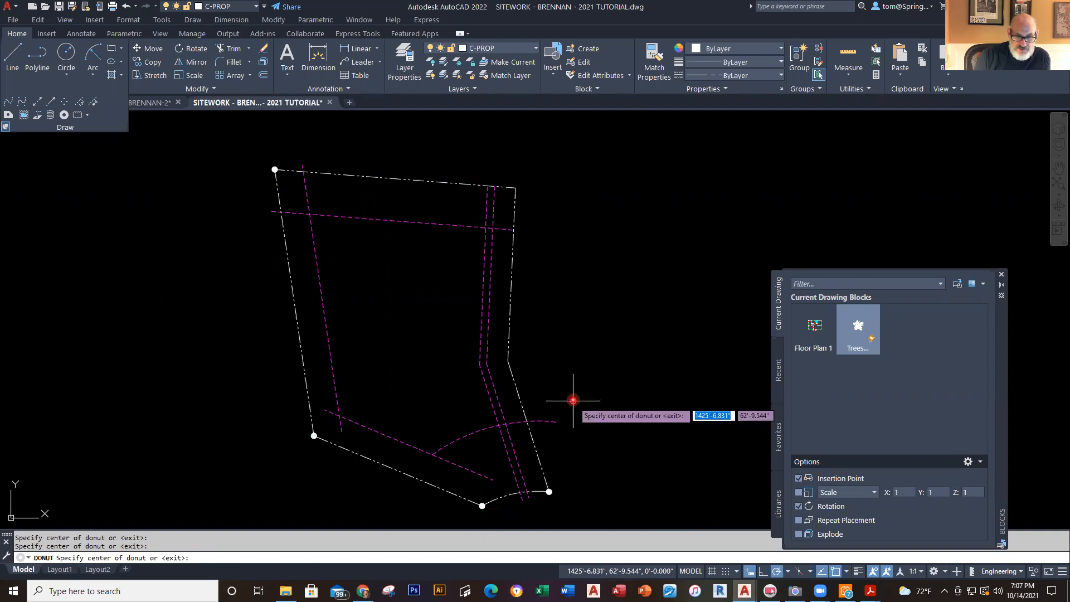
{"action": "left_click", "coordinate": [507, 361]}
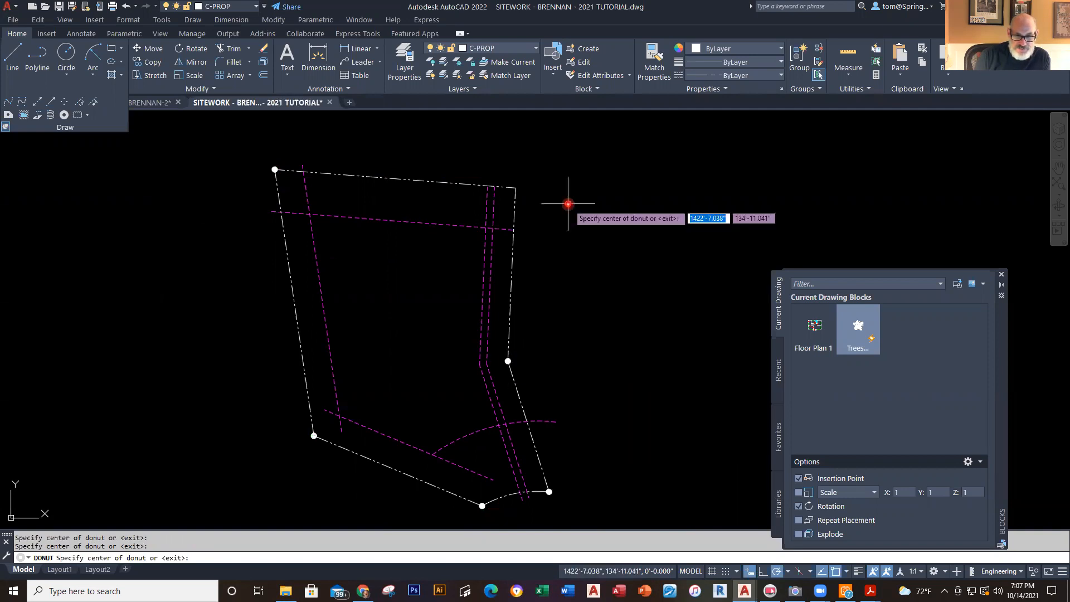
{"action": "left_click", "coordinate": [517, 187]}
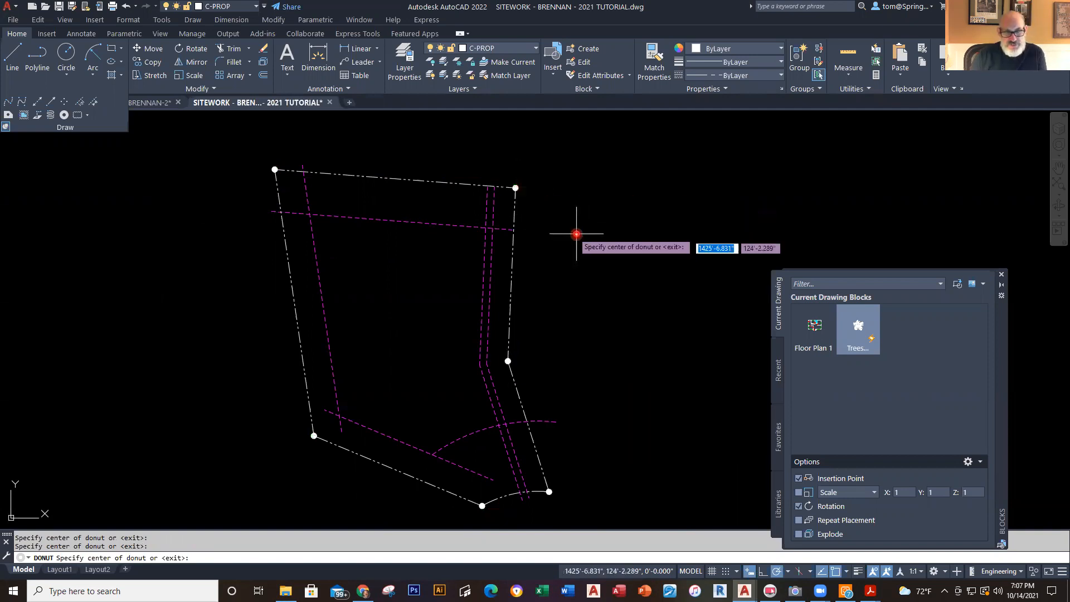
{"action": "key", "text": "Escape"}
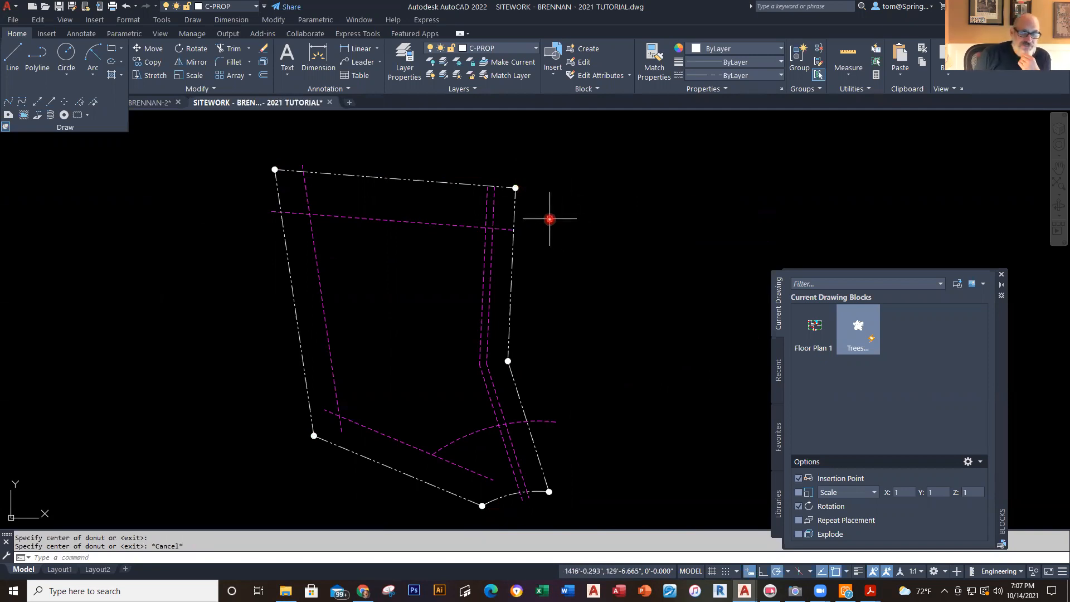
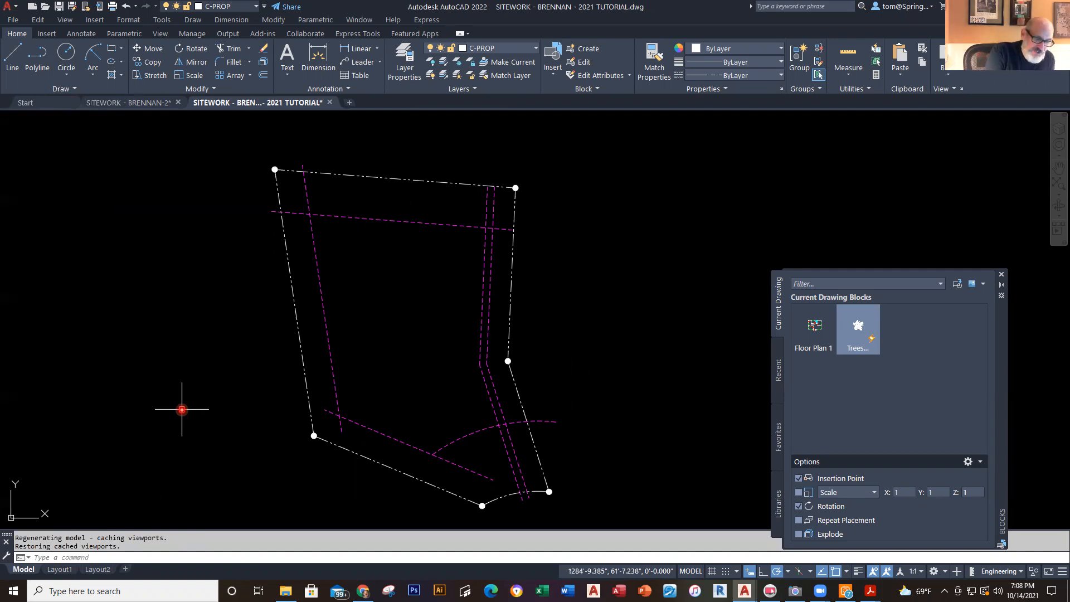
Step: Copy the first property line entry, 48.92'<N17D30'9"W, from the earliest LINE command in the command history
{"action": "key", "text": "F2"}
{"action": "scroll", "coordinate": [613, 325], "scroll_direction": "up", "scroll_amount": 7}
{"action": "scroll", "coordinate": [613, 324], "scroll_direction": "up", "scroll_amount": 6}
{"action": "scroll", "coordinate": [613, 324], "scroll_direction": "up", "scroll_amount": 7}
{"action": "scroll", "coordinate": [612, 324], "scroll_direction": "up", "scroll_amount": 7}
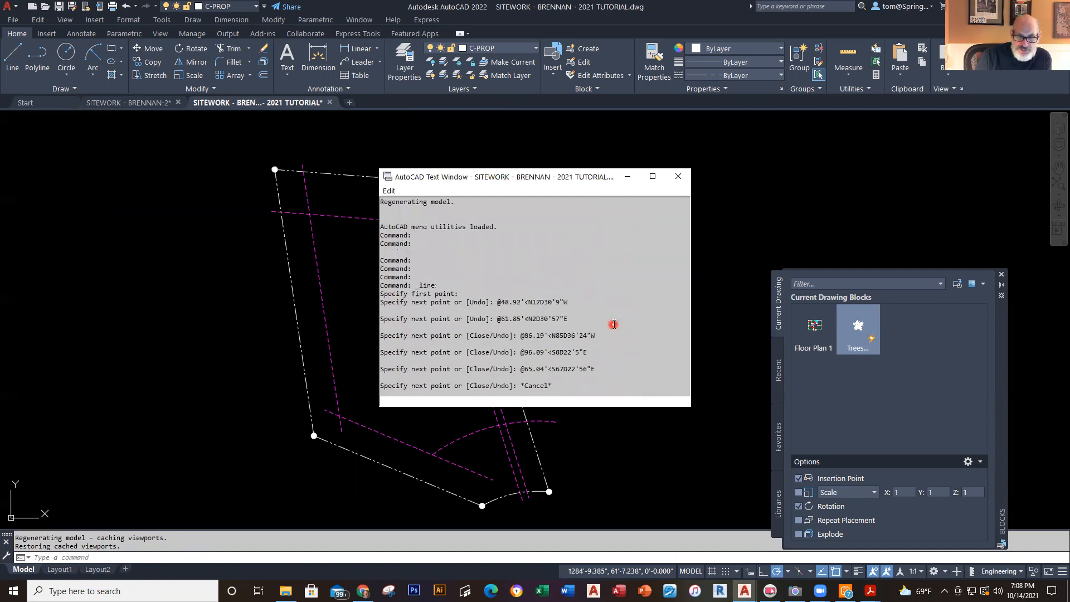
{"action": "scroll", "coordinate": [579, 297], "scroll_direction": "down", "scroll_amount": 1}
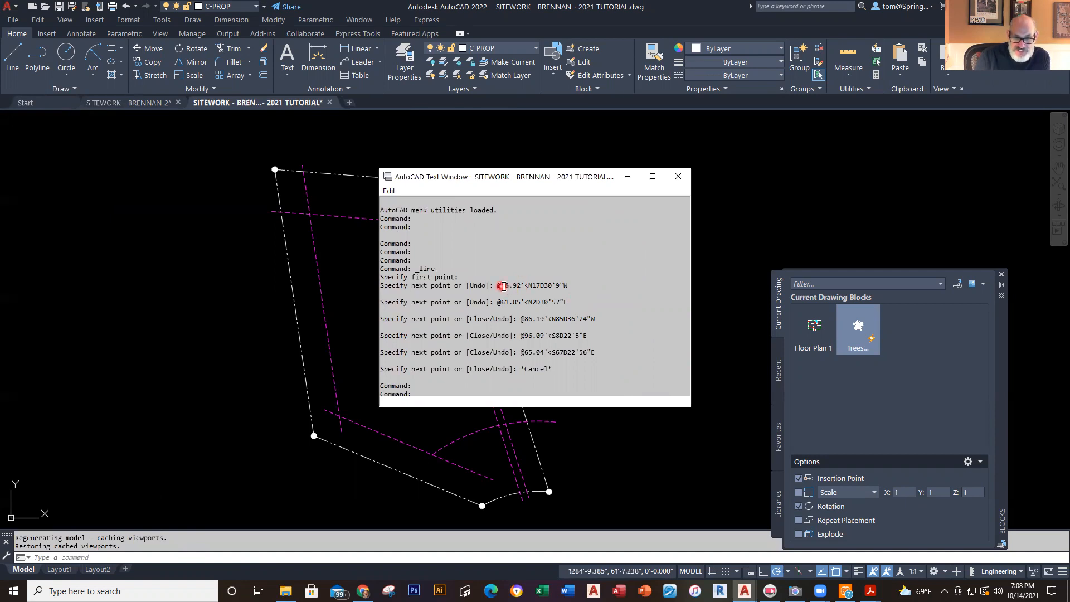
{"action": "left_click_drag", "start_coordinate": [503, 285], "coordinate": [558, 285]}
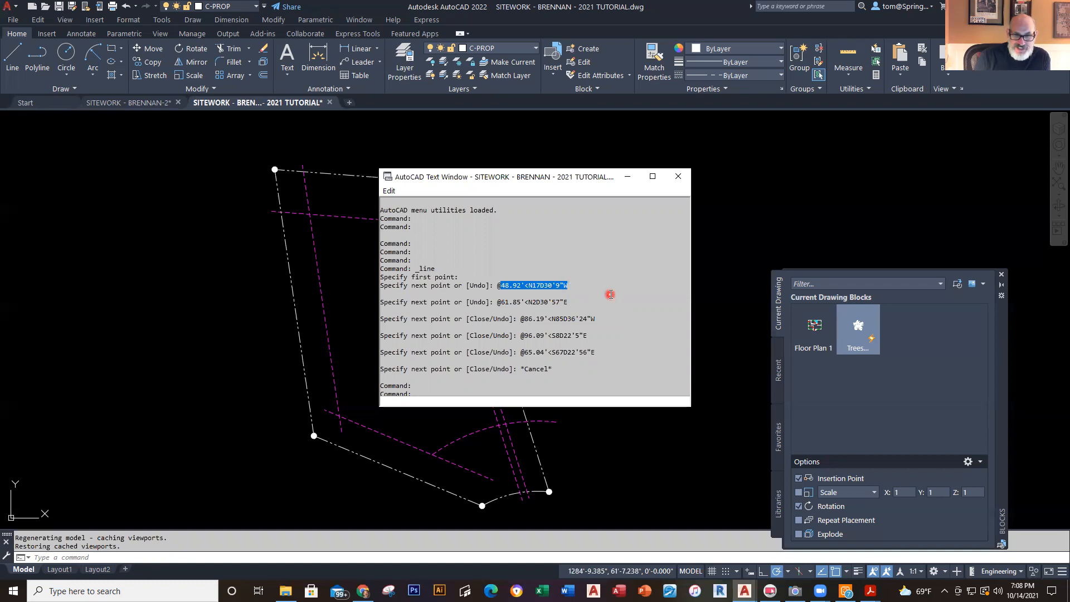
{"action": "left_click", "coordinate": [389, 190]}
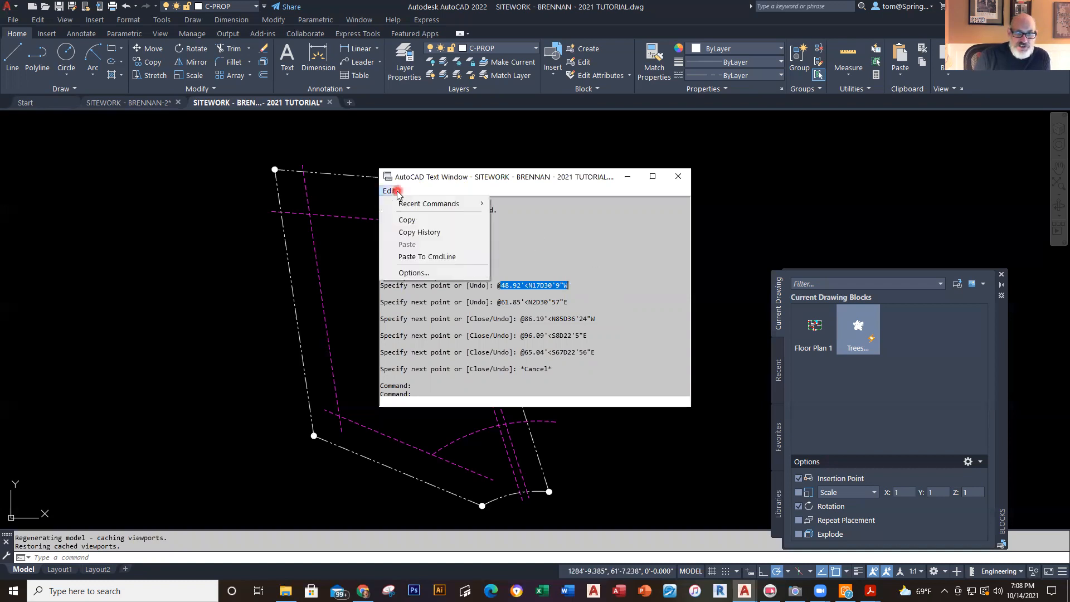
{"action": "left_click", "coordinate": [406, 220]}
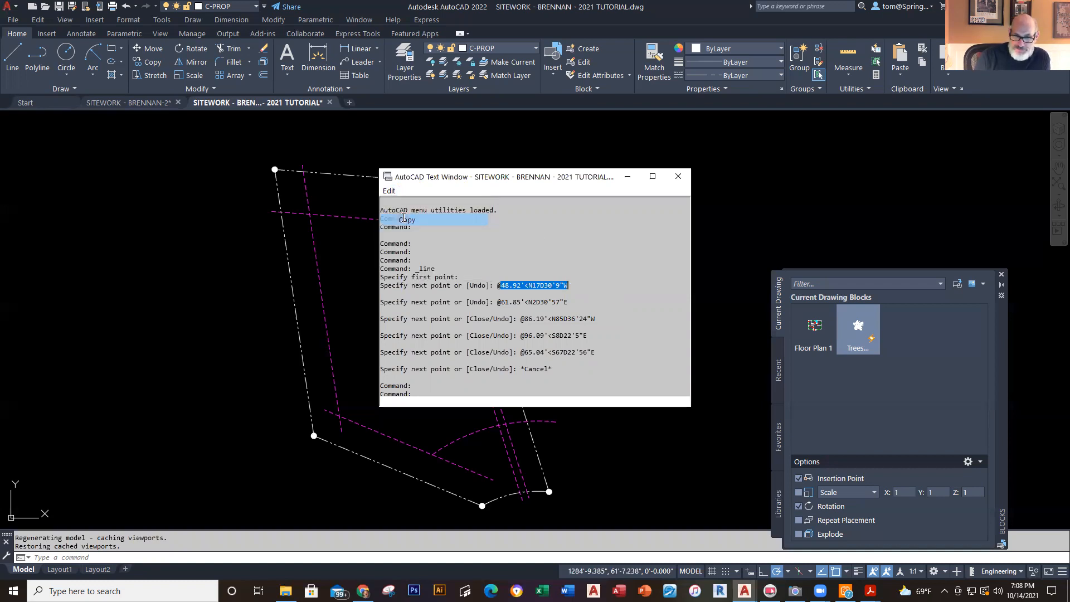
{"action": "left_click", "coordinate": [626, 178]}
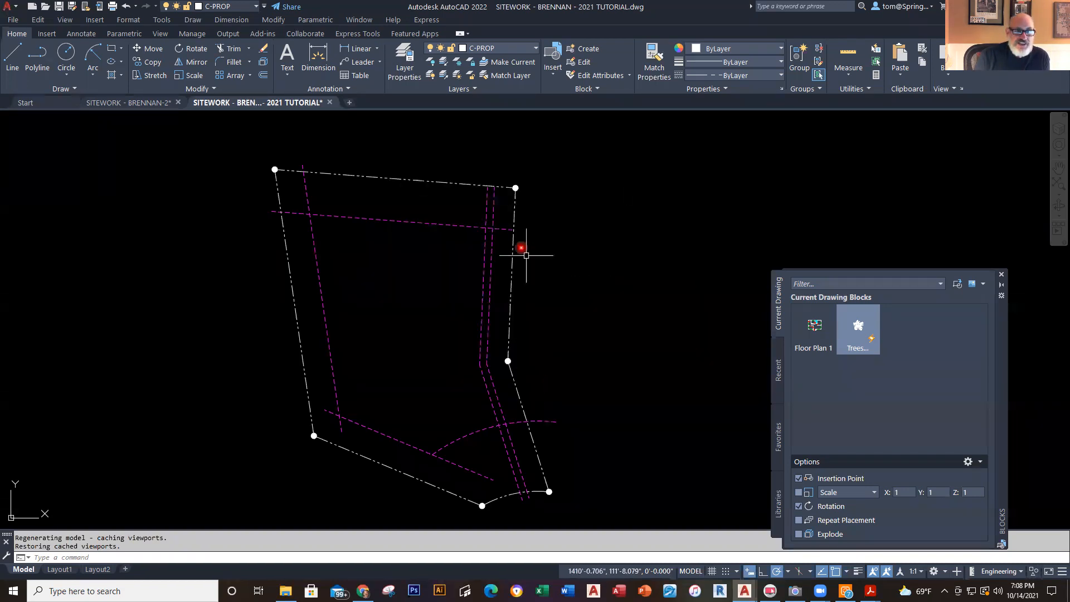
Step: On the C-PROP-TEXT layer, add multiline text outside the lot near the east boundary's bend, containing the copied 48.92'<N17D30'9"W
{"action": "left_click", "coordinate": [536, 51]}
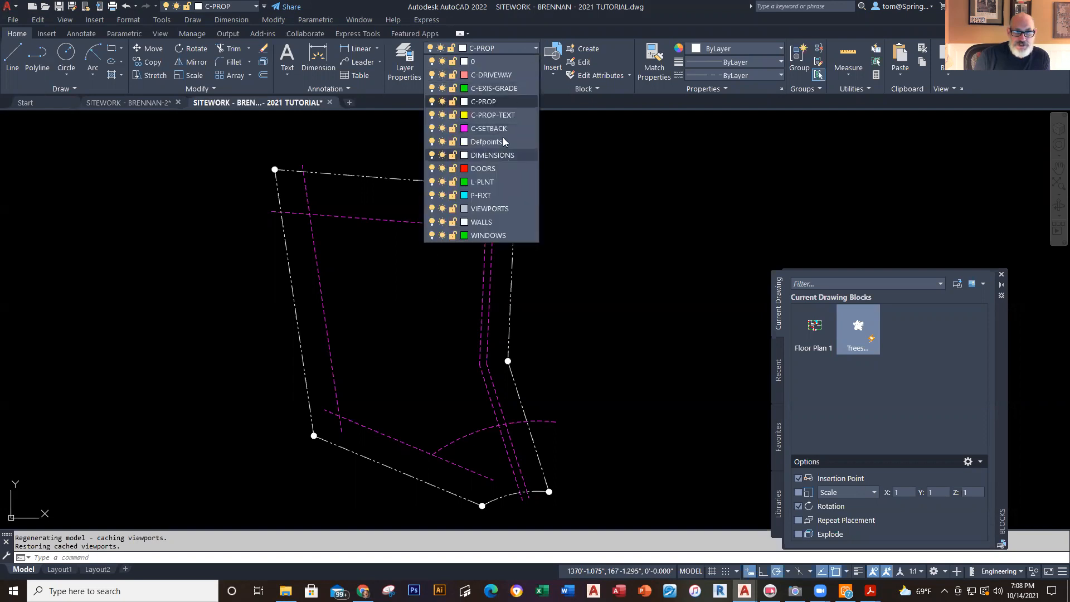
{"action": "left_click", "coordinate": [509, 117]}
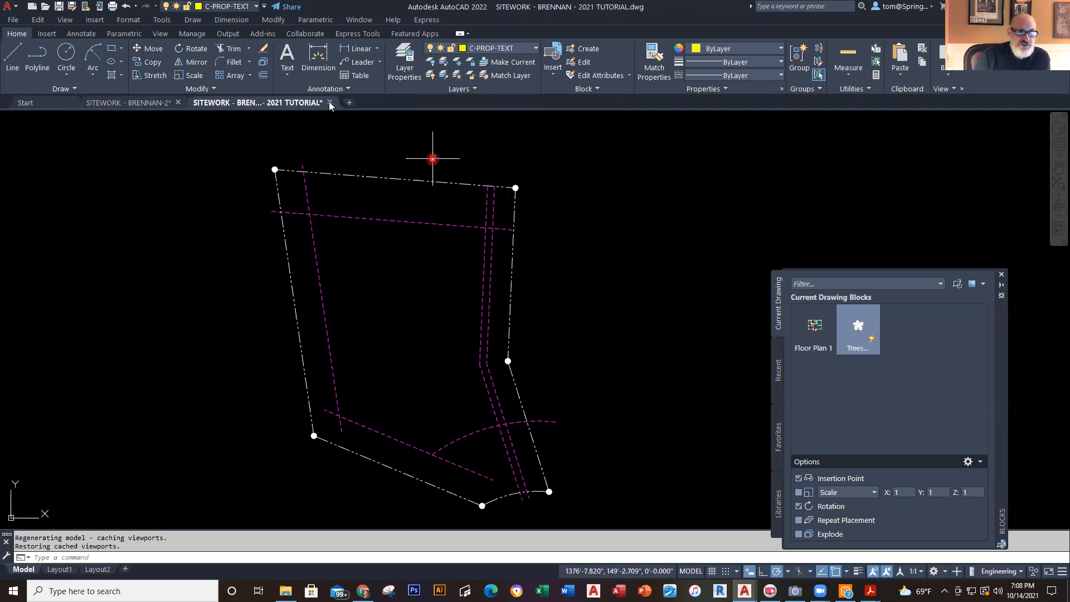
{"action": "left_click", "coordinate": [293, 75]}
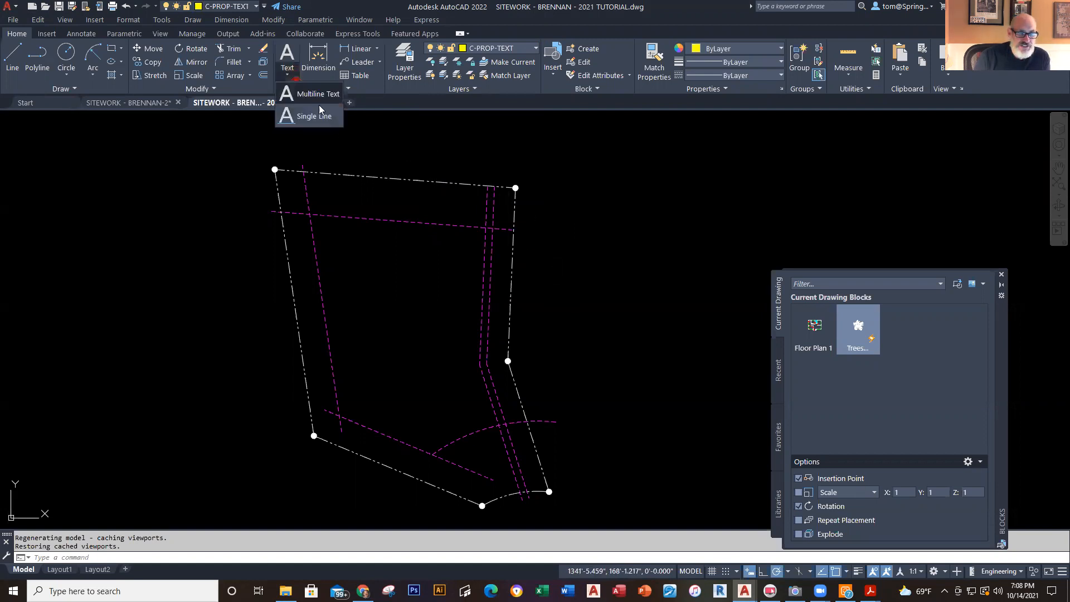
{"action": "left_click", "coordinate": [320, 100]}
{"action": "left_click", "coordinate": [549, 338]}
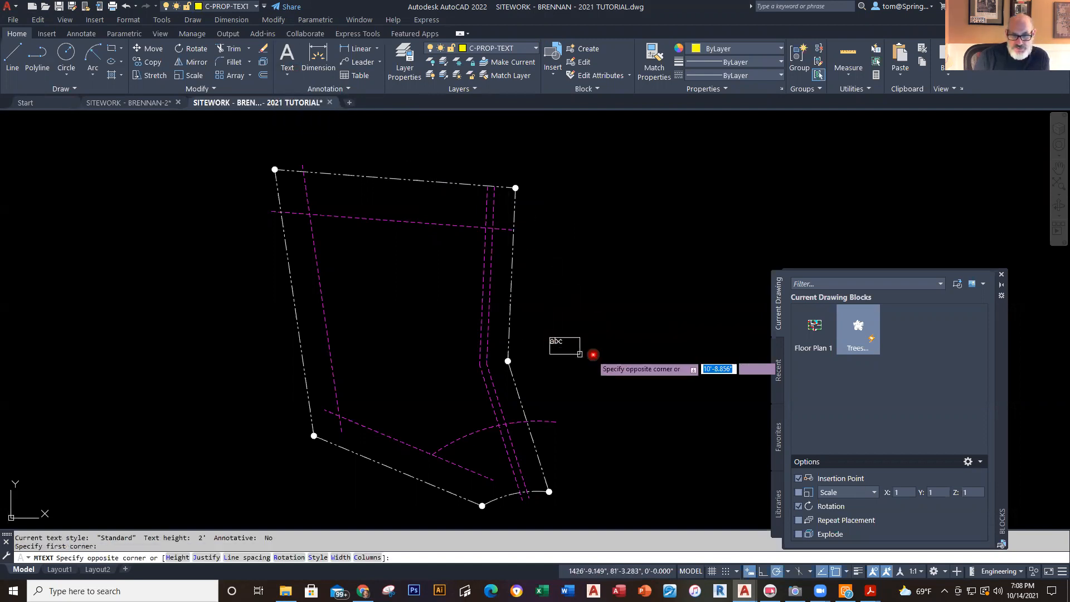
{"action": "left_click", "coordinate": [649, 361]}
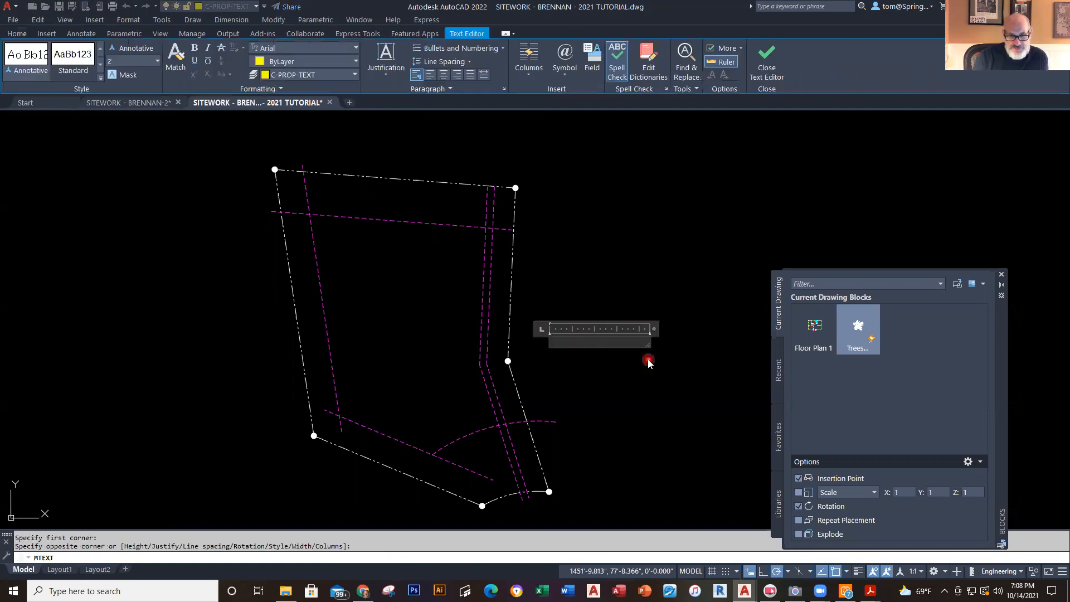
{"action": "key", "text": "ctrl+v"}
{"action": "scroll", "coordinate": [603, 346], "scroll_direction": "up", "scroll_amount": 5}
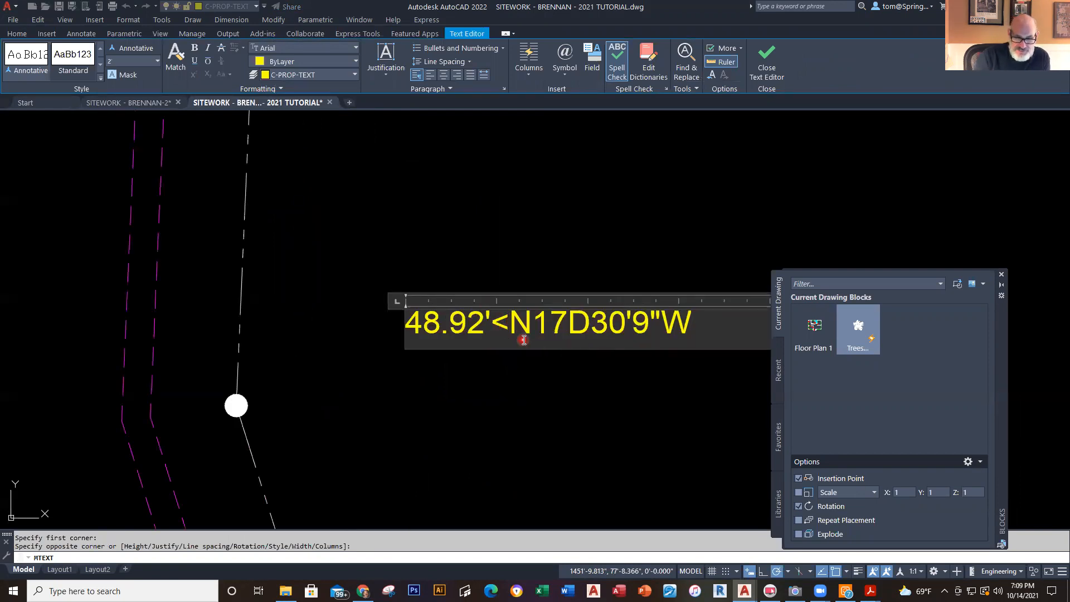
Step: Remove the < from the label and arrange it as N17D30'9"W with 48.92' on the line below
{"action": "key", "text": "BackSpace"}
{"action": "key", "text": "Return"}
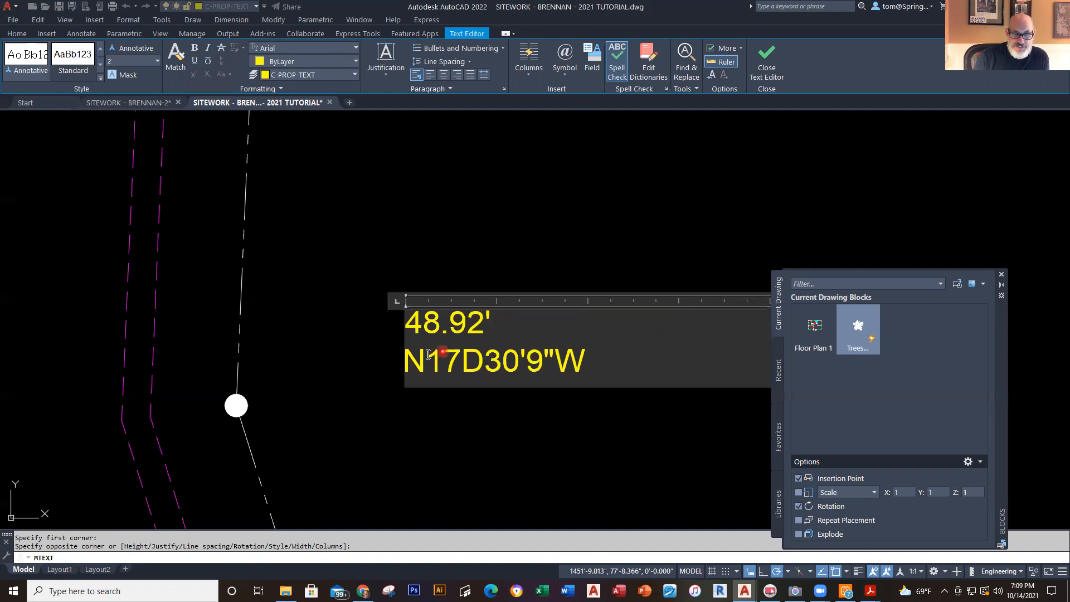
{"action": "left_click_drag", "start_coordinate": [480, 321], "coordinate": [408, 324]}
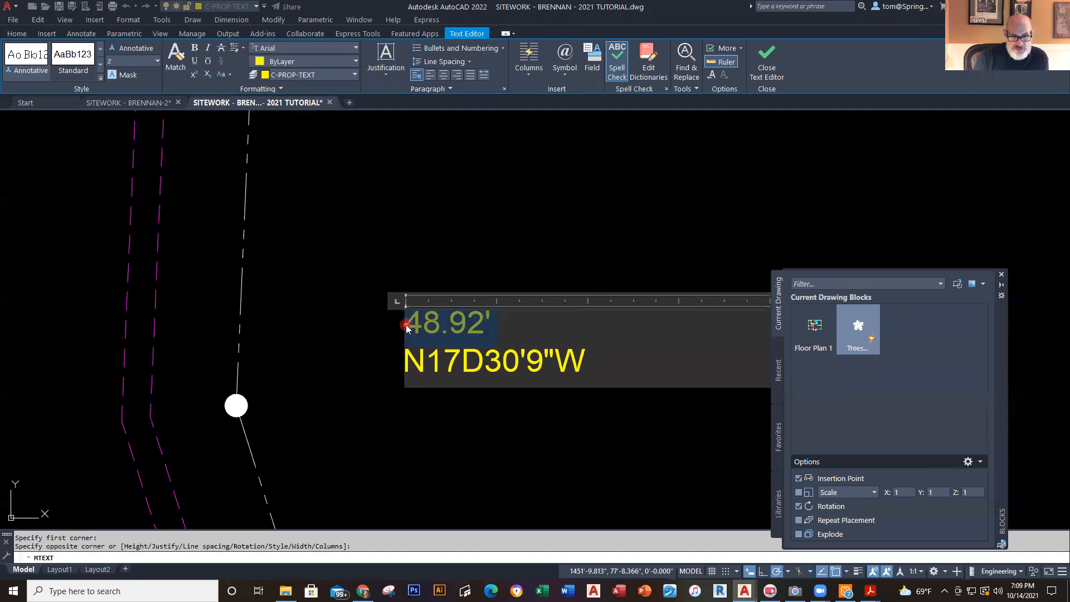
{"action": "key", "text": "Delete"}
{"action": "key", "text": "Return"}
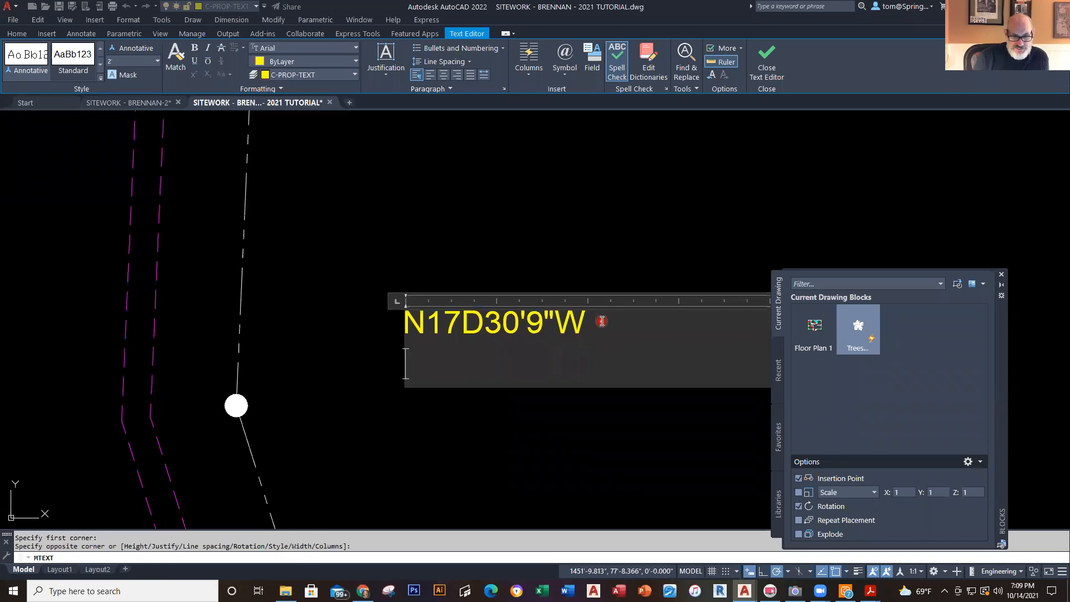
{"action": "key", "text": "ctrl+v"}
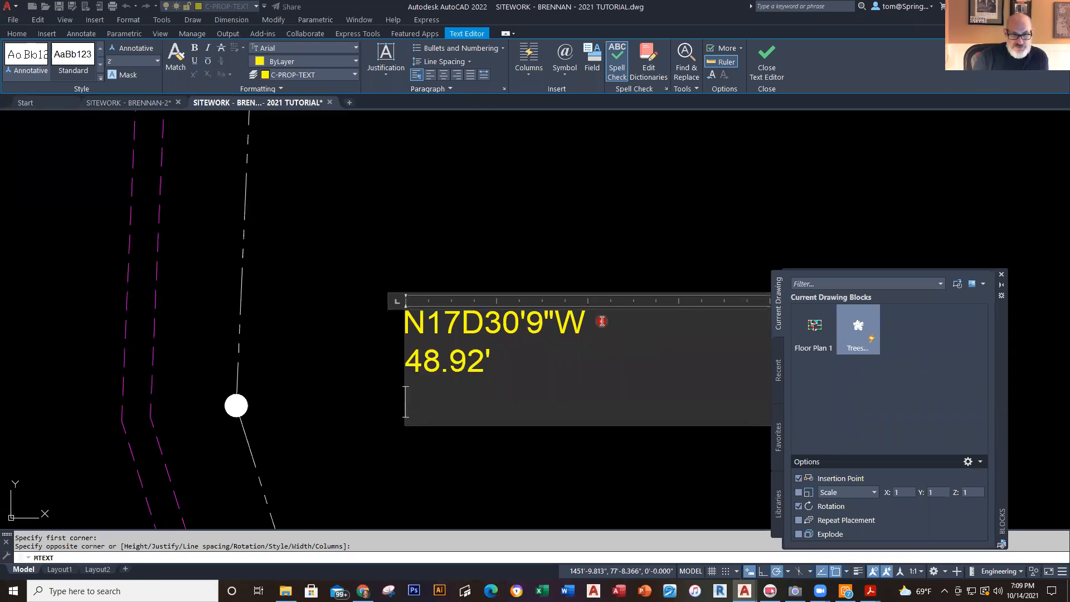
Step: Replace the uppercase D in the label's bearing with a lowercase d
{"action": "left_click", "coordinate": [484, 332]}
{"action": "key", "text": "BackSpace"}
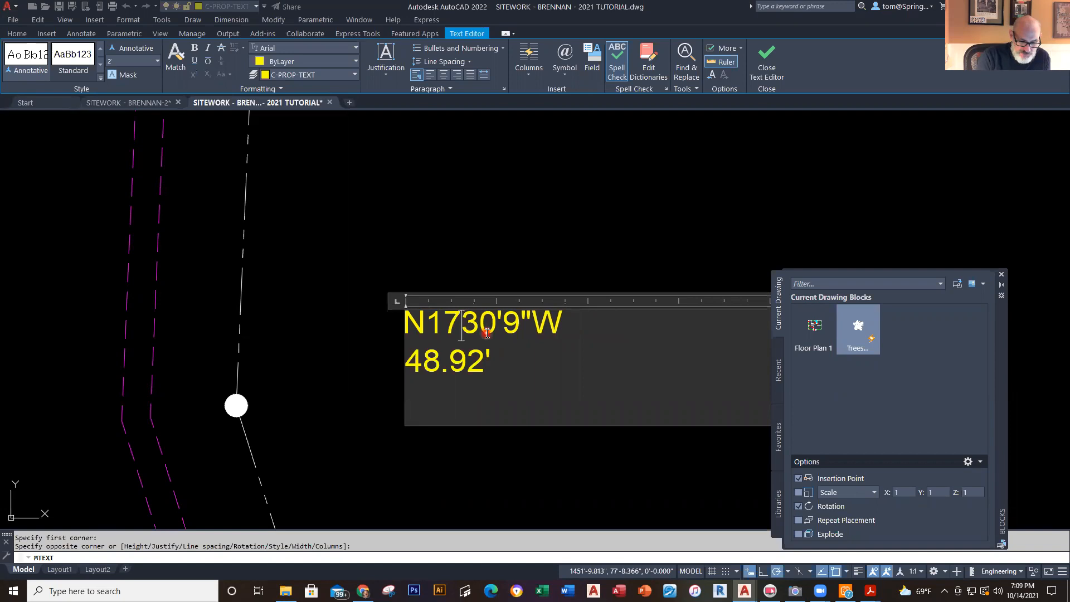
{"action": "type", "text": "d"}
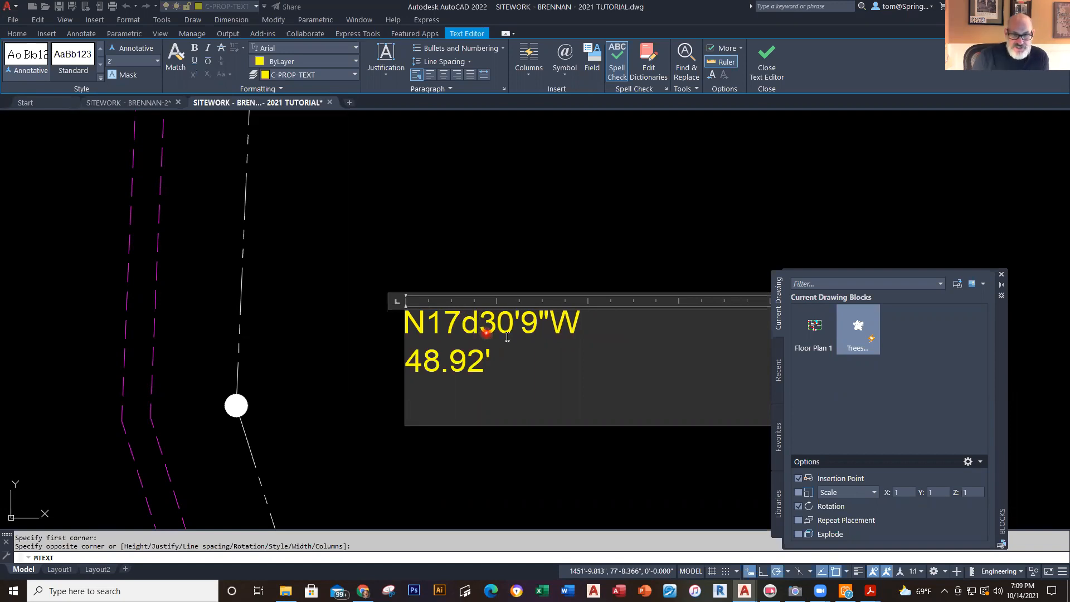
Step: Set the whole bearing-and-distance label to Middle Center justification and finish editing it
{"action": "left_click_drag", "start_coordinate": [498, 361], "coordinate": [401, 326]}
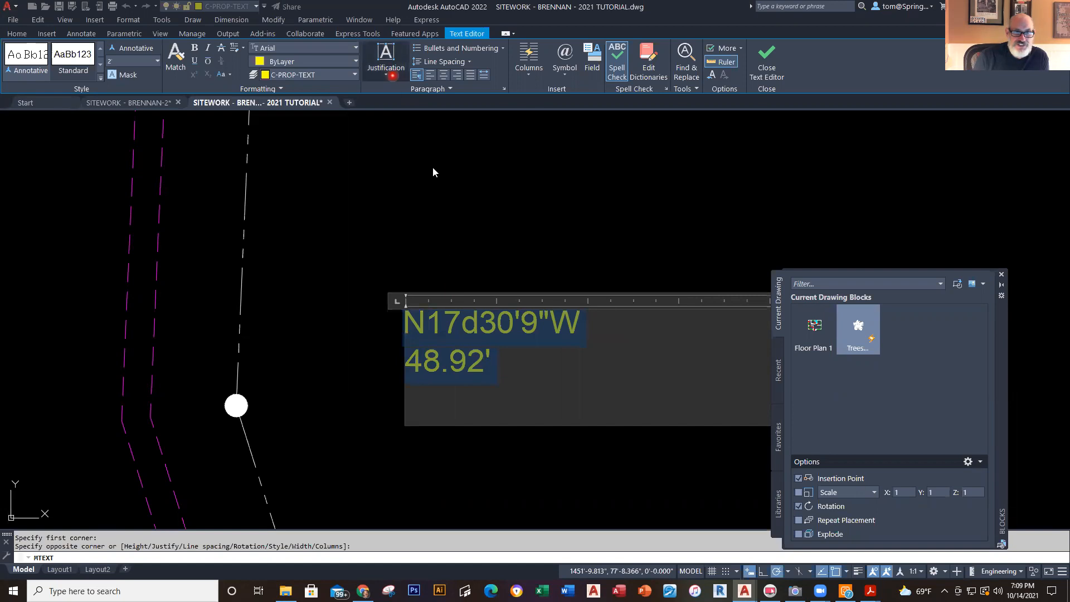
{"action": "left_click", "coordinate": [385, 71]}
{"action": "left_click", "coordinate": [404, 143]}
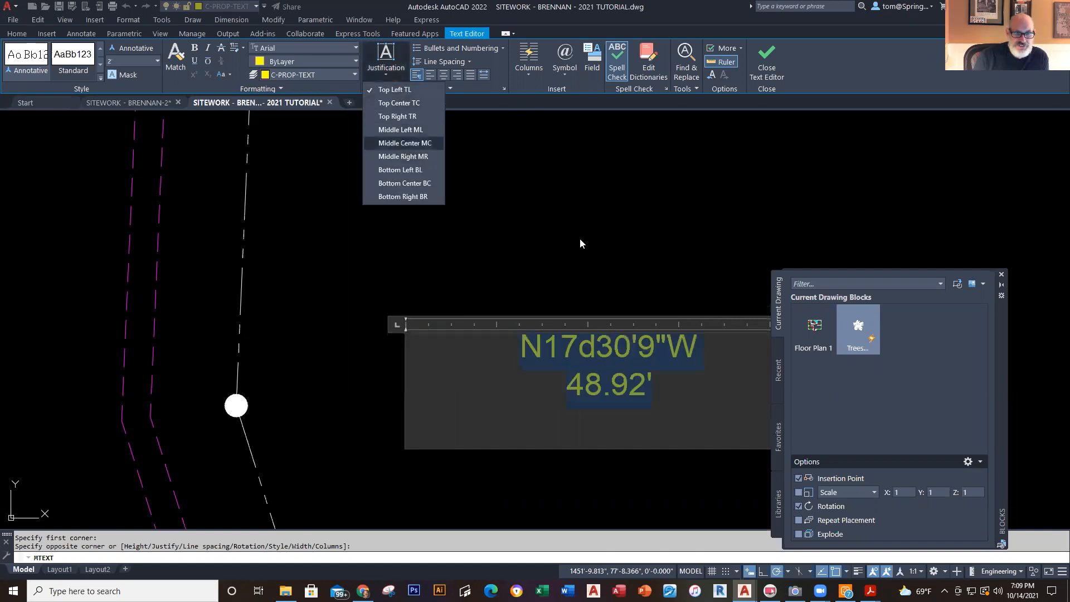
{"action": "left_click", "coordinate": [580, 240]}
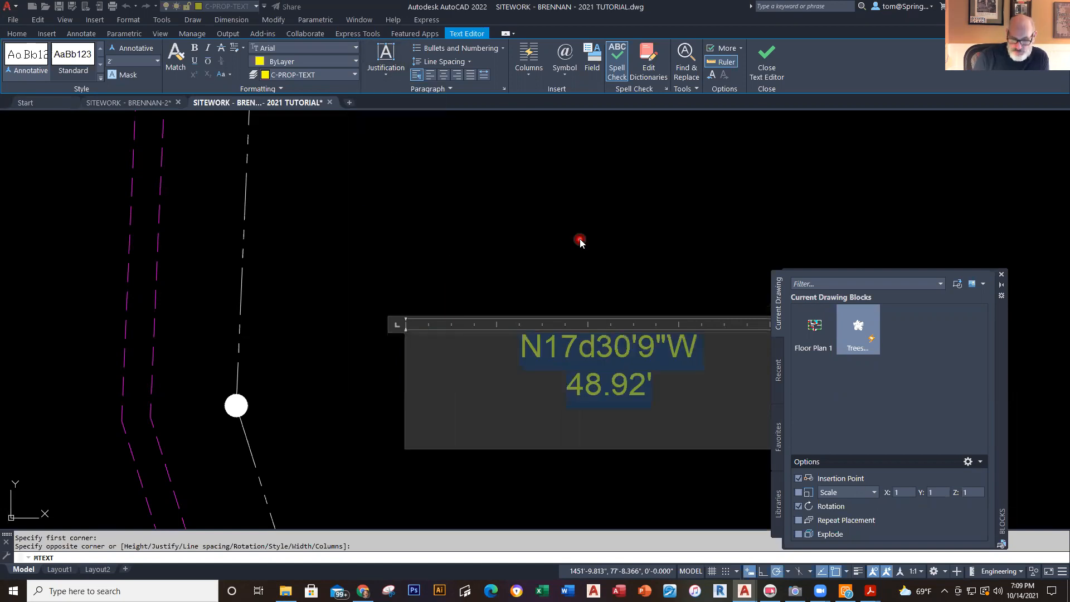
{"action": "left_click", "coordinate": [766, 58]}
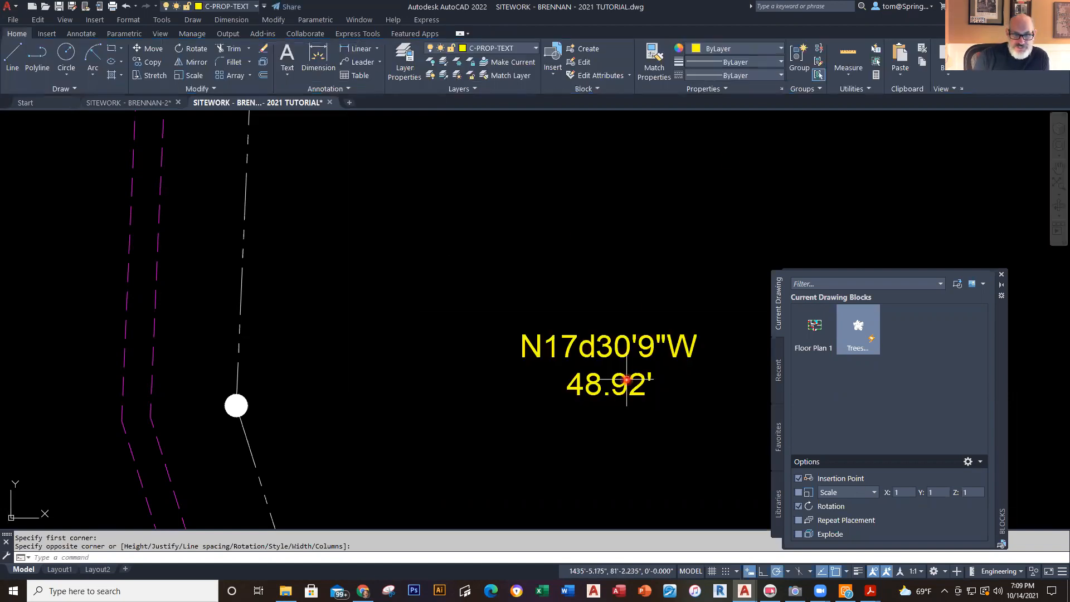
Step: Move the N17d30'9"W label by its center onto the midpoint of the angled property line below the east boundary's bend
{"action": "scroll", "coordinate": [627, 384], "scroll_direction": "down", "scroll_amount": 4}
{"action": "mouse_move", "coordinate": [612, 385]}
{"action": "middle_mouse_down"}
{"action": "mouse_move", "coordinate": [429, 309]}
{"action": "mouse_move", "coordinate": [425, 296]}
{"action": "middle_mouse_up"}
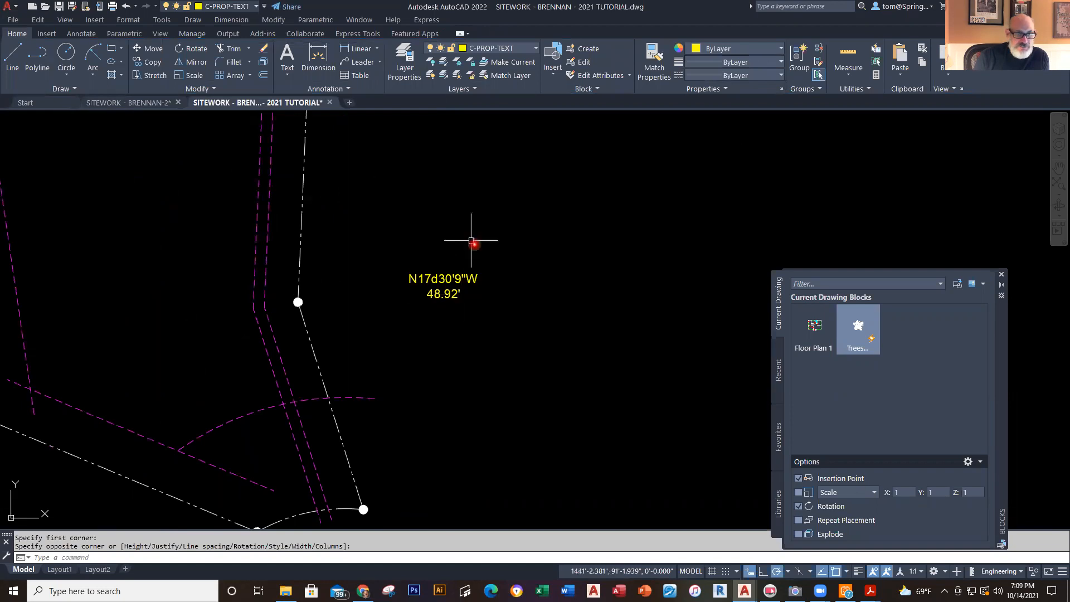
{"action": "left_click", "coordinate": [152, 49]}
{"action": "left_click", "coordinate": [453, 283]}
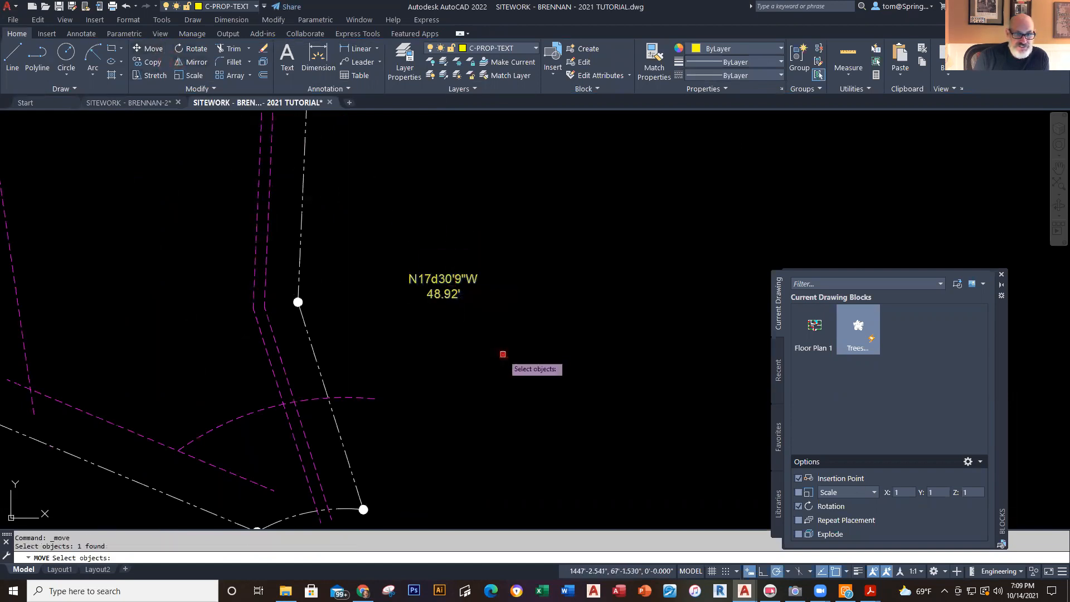
{"action": "key", "text": "Return"}
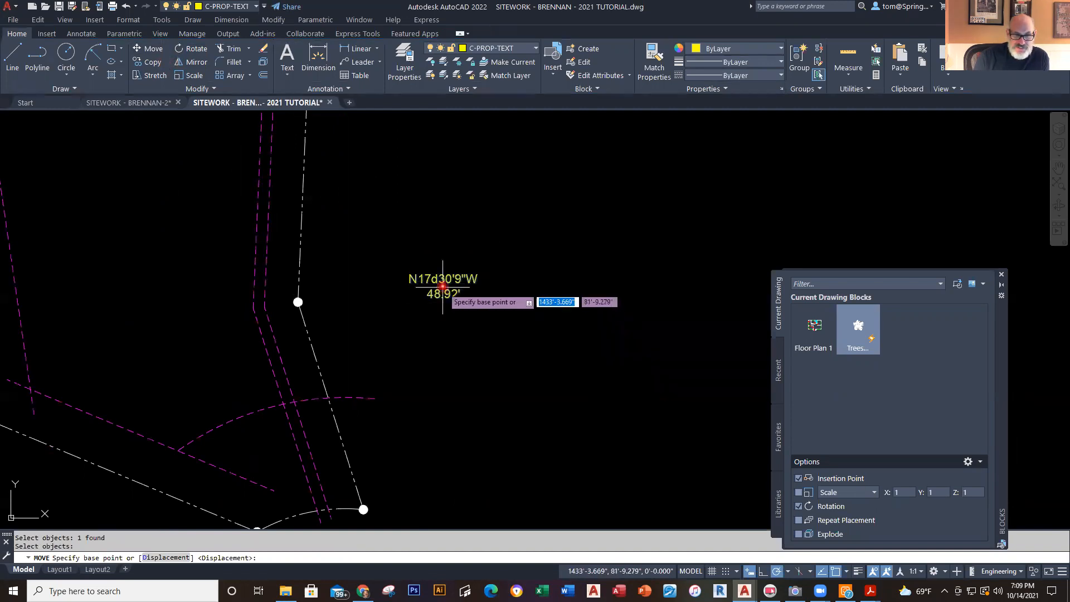
{"action": "left_click", "coordinate": [445, 284]}
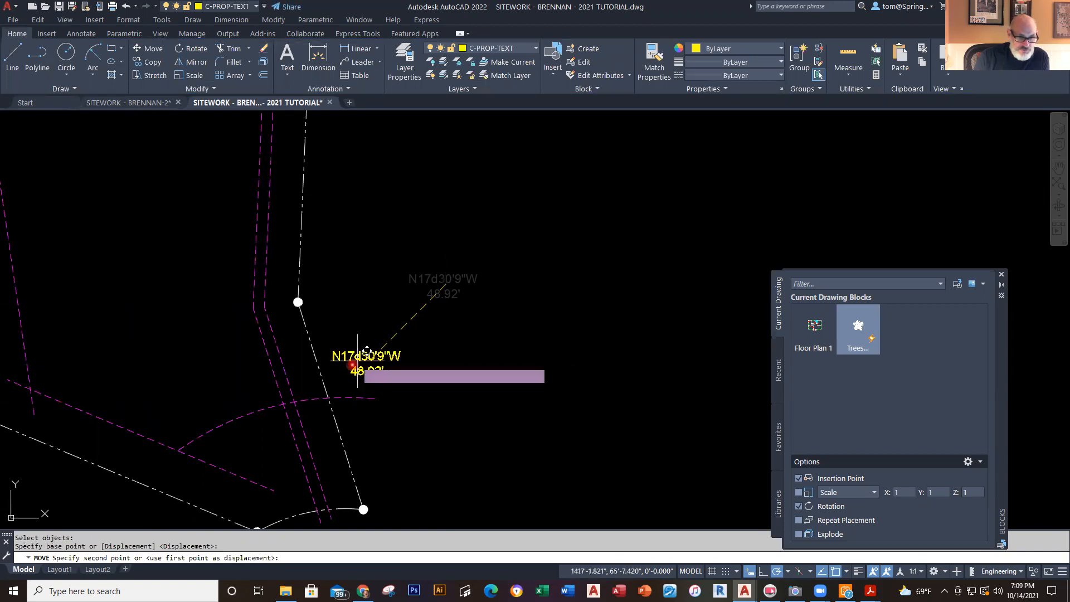
{"action": "scroll", "coordinate": [346, 376], "scroll_direction": "up", "scroll_amount": 4}
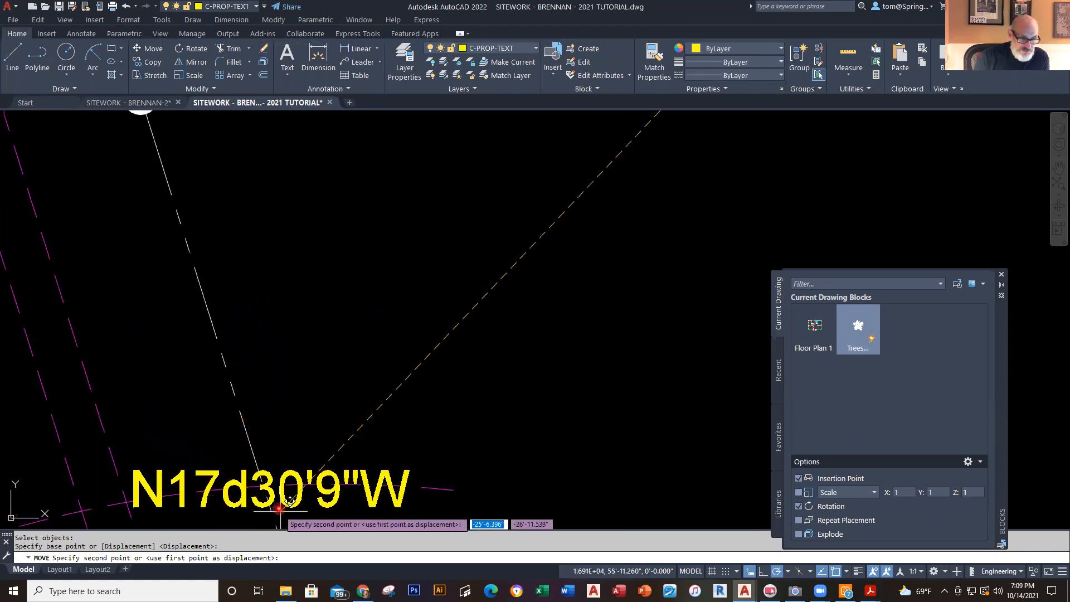
{"action": "scroll", "coordinate": [310, 411], "scroll_direction": "down", "scroll_amount": 2}
{"action": "middle_click_drag", "start_coordinate": [302, 421], "coordinate": [332, 289]}
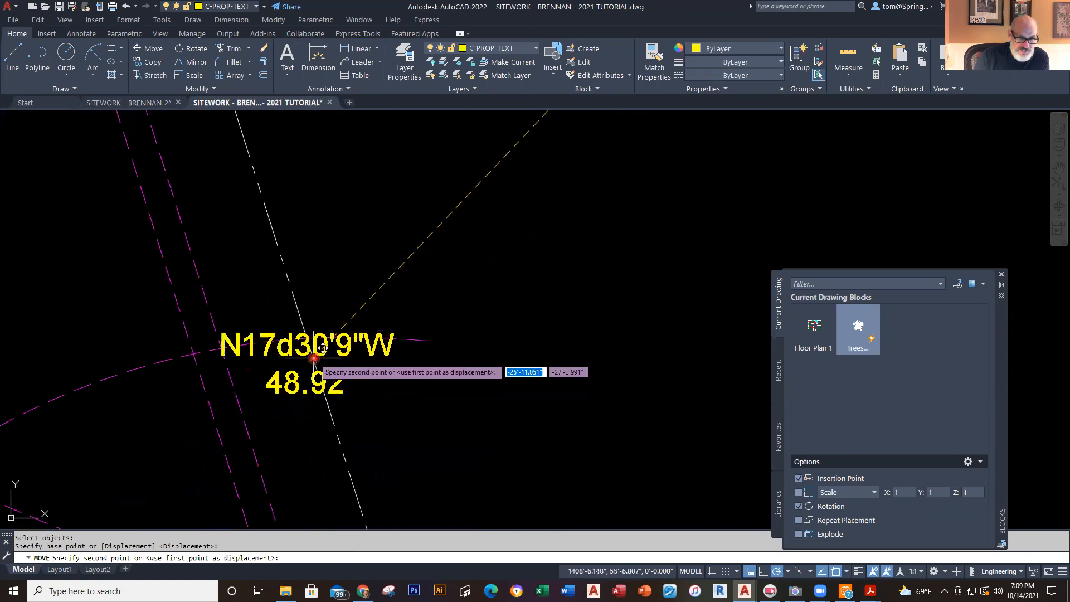
{"action": "left_click", "coordinate": [315, 365]}
Step: Rotate the N17d30'9"W label about the line's midpoint to align with the angled property line, using a Nearest snap on that line
{"action": "scroll", "coordinate": [396, 427], "scroll_direction": "down", "scroll_amount": 3}
{"action": "middle_click_drag", "start_coordinate": [411, 441], "coordinate": [503, 444]}
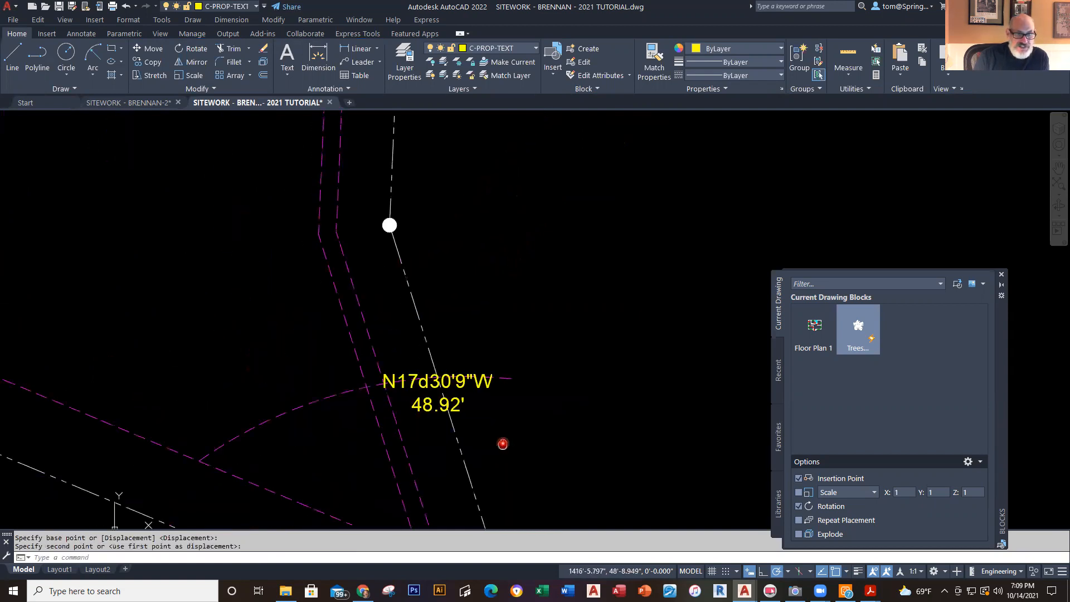
{"action": "left_click", "coordinate": [192, 49]}
{"action": "left_click", "coordinate": [459, 383]}
{"action": "key", "text": "Return"}
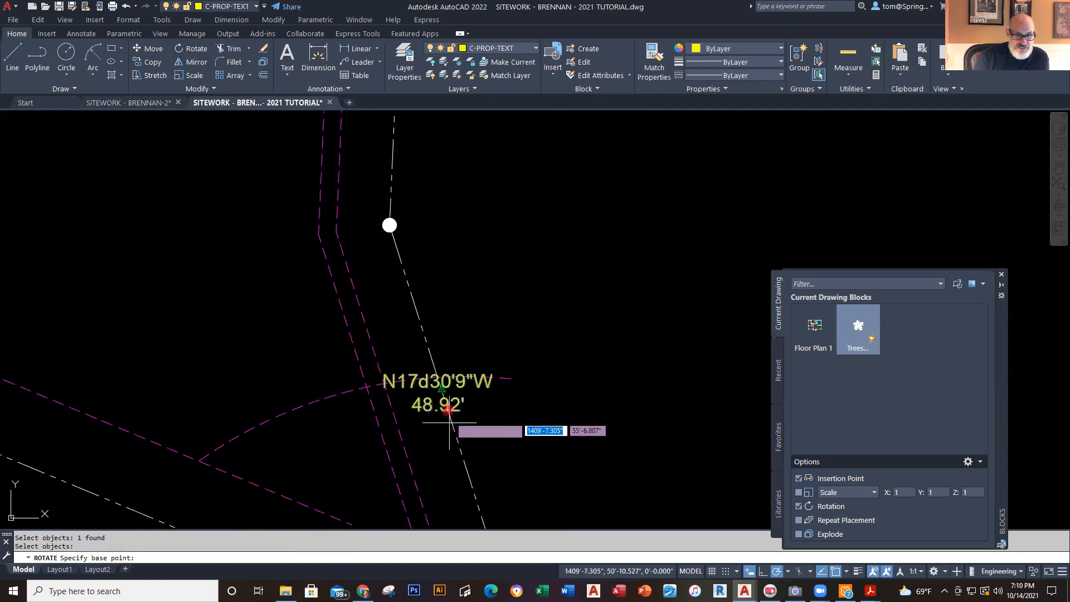
{"action": "left_click", "coordinate": [440, 396]}
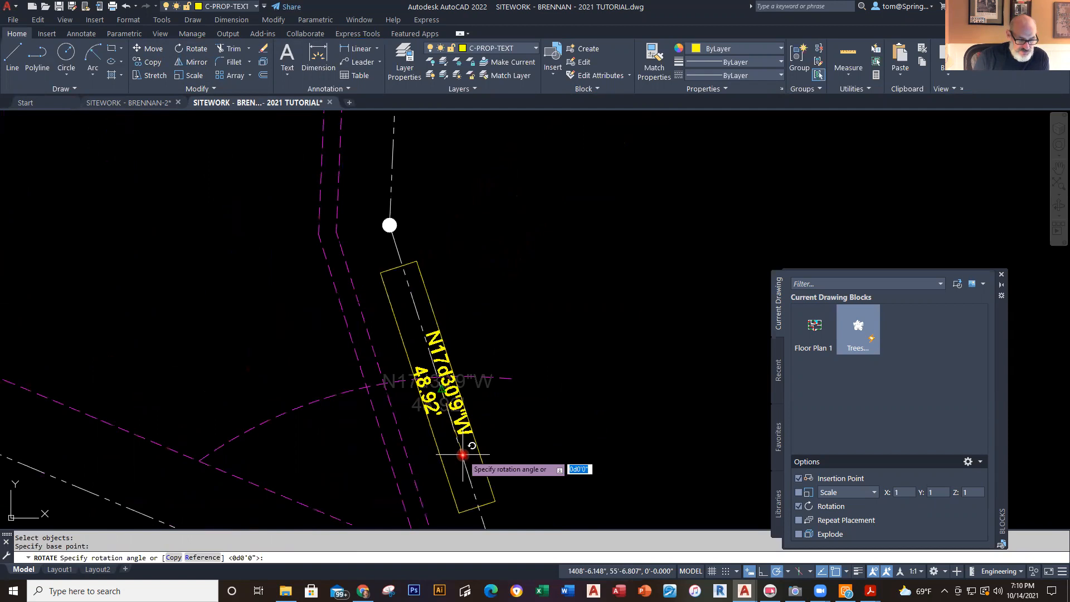
{"action": "right_click", "coordinate": [463, 454], "text": "shift"}
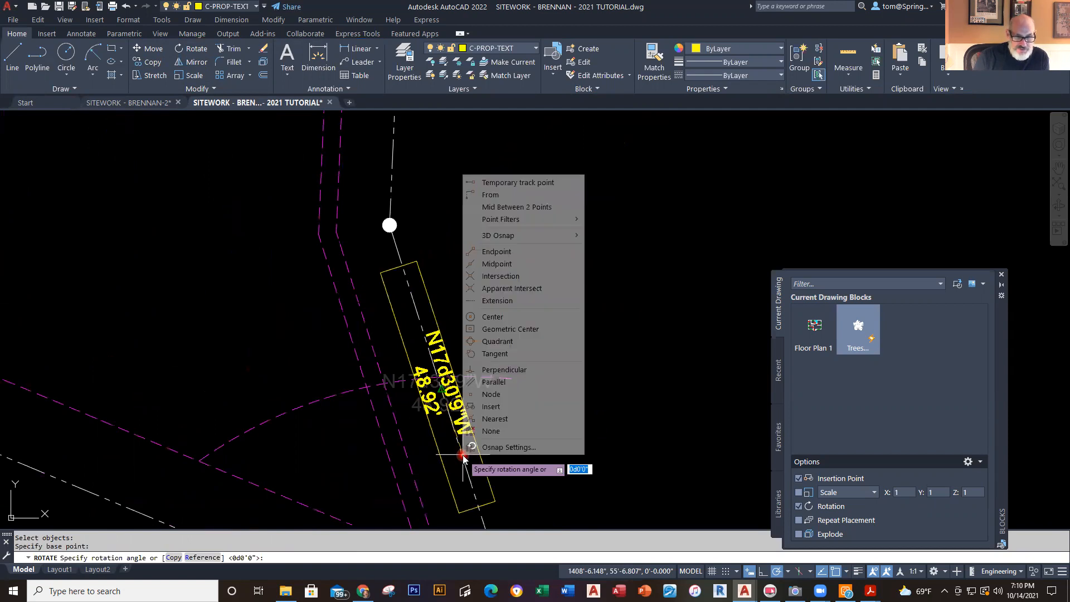
{"action": "left_click", "coordinate": [495, 418]}
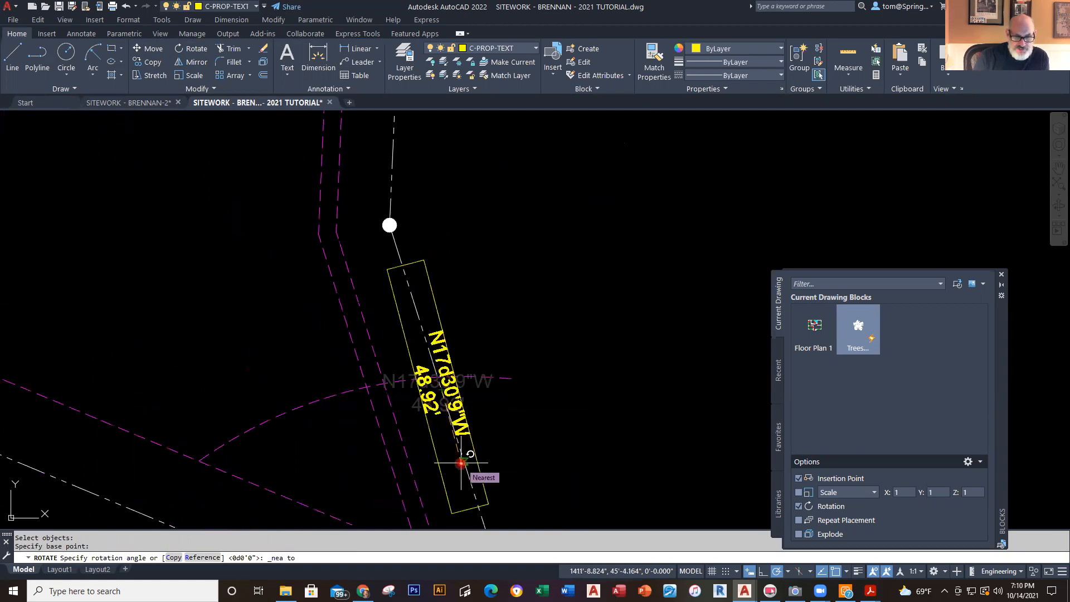
{"action": "left_click", "coordinate": [461, 462]}
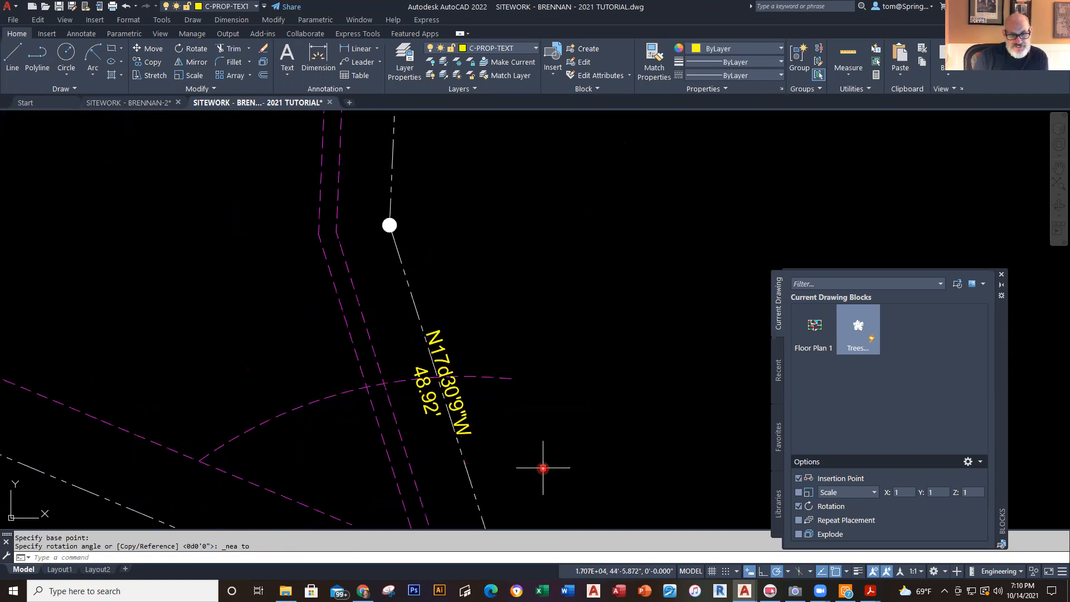
Step: Nudge the N17d30'9"W label up along its property line to just below the corner marker at the bend, keeping the line between its two rows
{"action": "scroll", "coordinate": [543, 467], "scroll_direction": "down", "scroll_amount": 5}
{"action": "scroll", "coordinate": [544, 466], "scroll_direction": "up", "scroll_amount": 5}
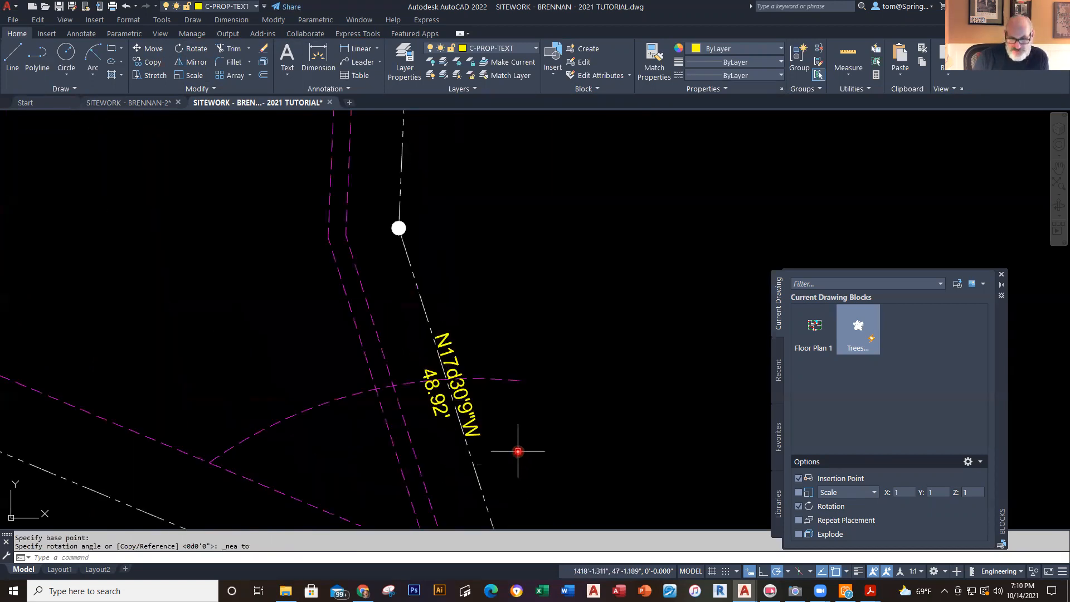
{"action": "left_click", "coordinate": [446, 348]}
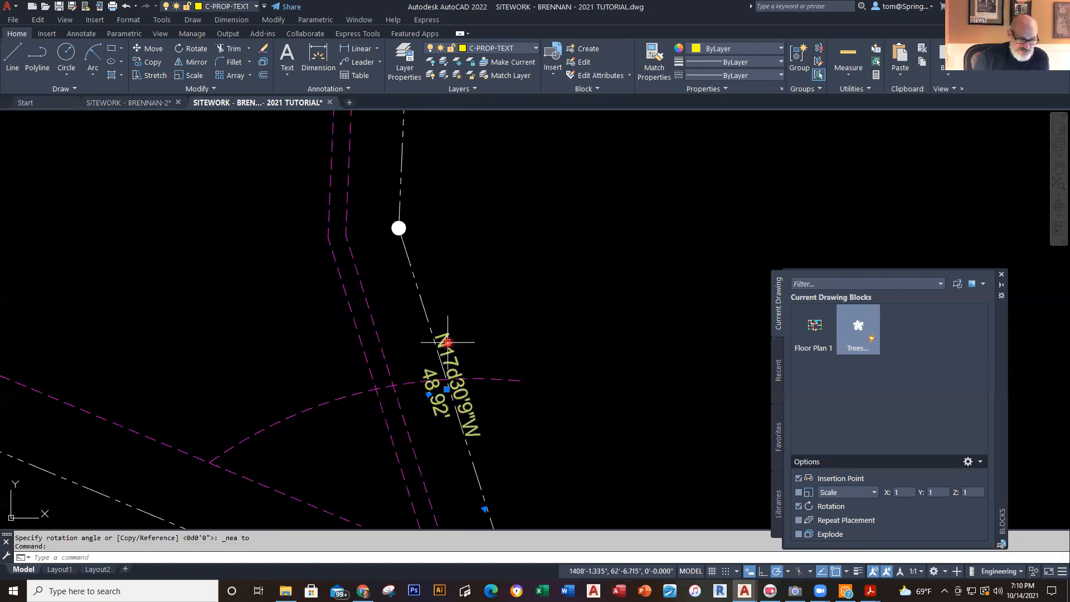
{"action": "key", "text": "ctrl+Up"}
{"action": "key", "text": "ctrl+Up"}
{"action": "key", "text": "ctrl+Up"}
{"action": "key", "text": "ctrl+Up"}
{"action": "key", "text": "ctrl+Up"}
{"action": "key", "text": "ctrl+Up"}
{"action": "key", "text": "ctrl+Up"}
{"action": "key", "text": "ctrl+Up"}
{"action": "key", "text": "ctrl+Up"}
{"action": "key", "text": "ctrl+Up"}
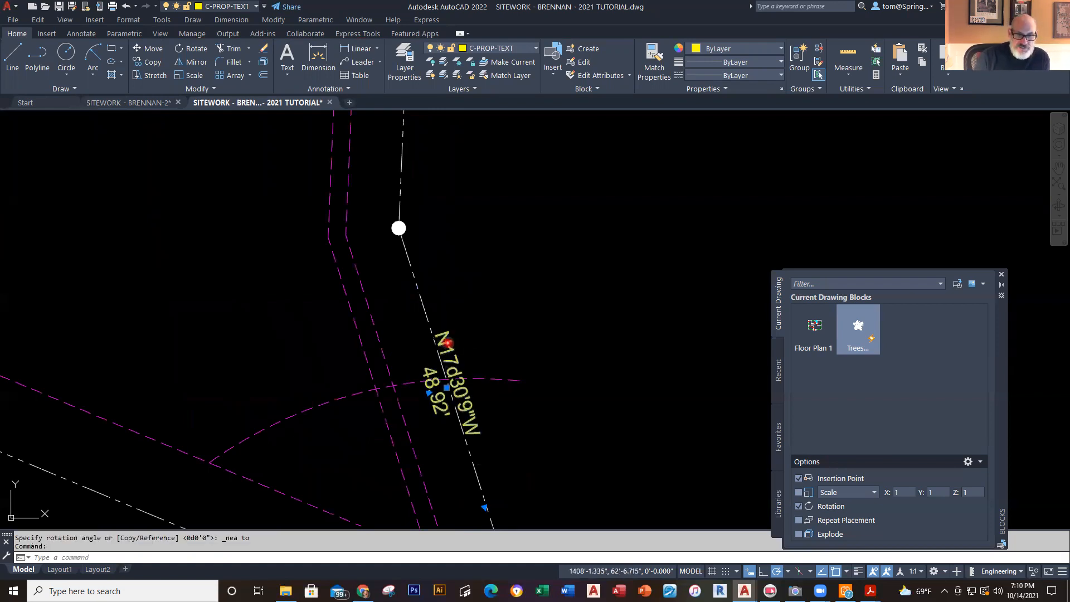
{"action": "key", "text": "ctrl+Left"}
{"action": "key", "text": "ctrl+Left"}
{"action": "key", "text": "ctrl+Left"}
{"action": "key", "text": "ctrl+Up"}
{"action": "key", "text": "ctrl+Up"}
{"action": "key", "text": "ctrl+Up"}
{"action": "key", "text": "ctrl+Up"}
{"action": "key", "text": "ctrl+Up"}
{"action": "key", "text": "ctrl+Up"}
{"action": "key", "text": "ctrl+Up"}
{"action": "key", "text": "ctrl+Up"}
{"action": "key", "text": "ctrl+Up"}
{"action": "key", "text": "ctrl+Up"}
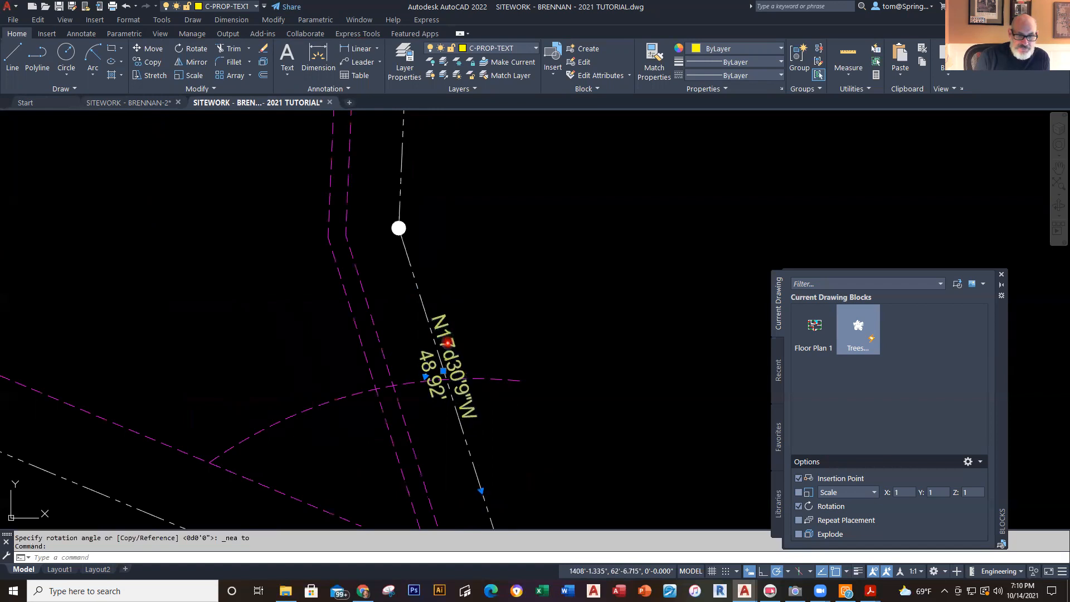
{"action": "key", "text": "ctrl+Up"}
{"action": "key", "text": "ctrl+Up"}
{"action": "key", "text": "ctrl+Up"}
{"action": "key", "text": "ctrl+Up"}
{"action": "key", "text": "ctrl+Up"}
{"action": "key", "text": "ctrl+Up"}
{"action": "key", "text": "ctrl+Up"}
{"action": "key", "text": "ctrl+Up"}
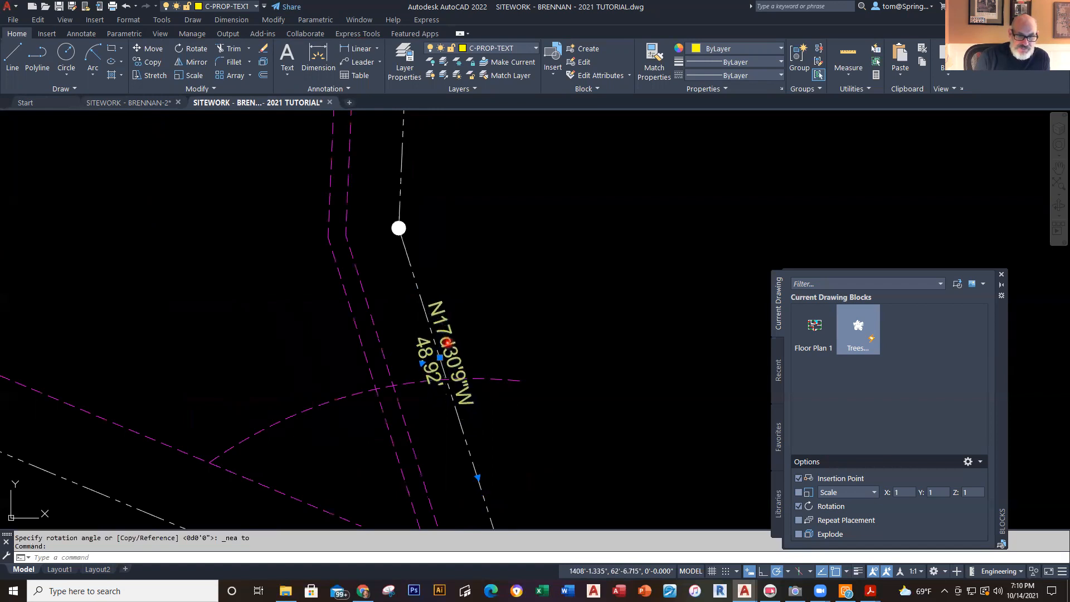
{"action": "key", "text": "ctrl+Left"}
{"action": "key", "text": "ctrl+Left"}
{"action": "key", "text": "ctrl+Left"}
{"action": "key", "text": "ctrl+Left"}
{"action": "key", "text": "ctrl+Up"}
{"action": "key", "text": "ctrl+Up"}
{"action": "key", "text": "ctrl+Up"}
{"action": "key", "text": "ctrl+Up"}
{"action": "key", "text": "ctrl+Up"}
{"action": "key", "text": "ctrl+Up"}
{"action": "key", "text": "ctrl+Up"}
{"action": "key", "text": "ctrl+Up"}
{"action": "key", "text": "ctrl+Up"}
{"action": "key", "text": "ctrl+Up"}
{"action": "key", "text": "ctrl+Up"}
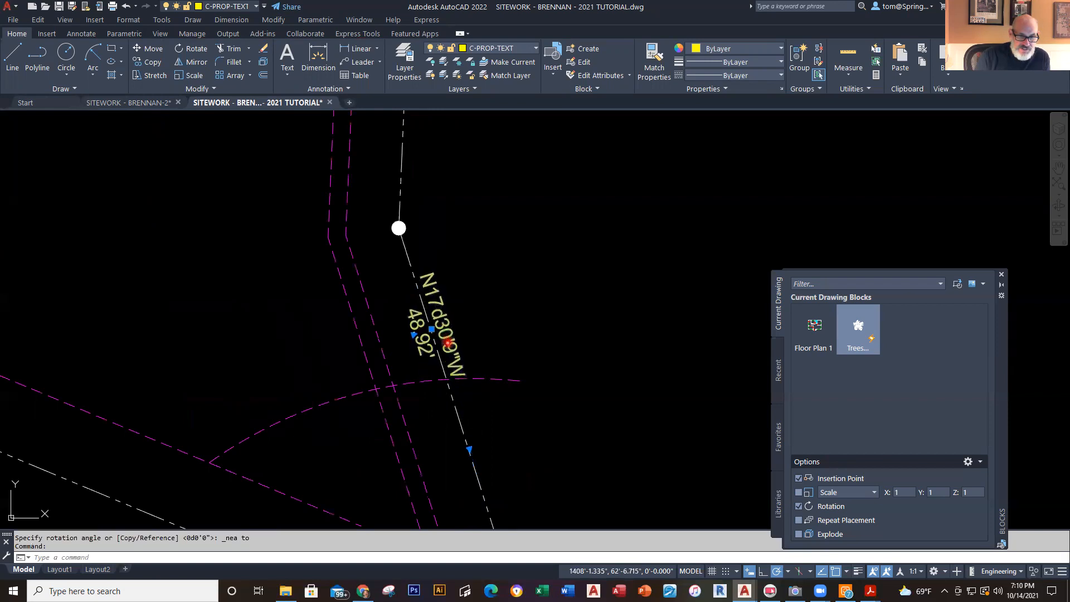
{"action": "key", "text": "ctrl+Up"}
{"action": "key", "text": "ctrl+Up"}
{"action": "key", "text": "ctrl+Up"}
{"action": "key", "text": "Escape"}
{"action": "scroll", "coordinate": [523, 334], "scroll_direction": "down", "scroll_amount": 1}
{"action": "scroll", "coordinate": [523, 334], "scroll_direction": "down", "scroll_amount": 2}
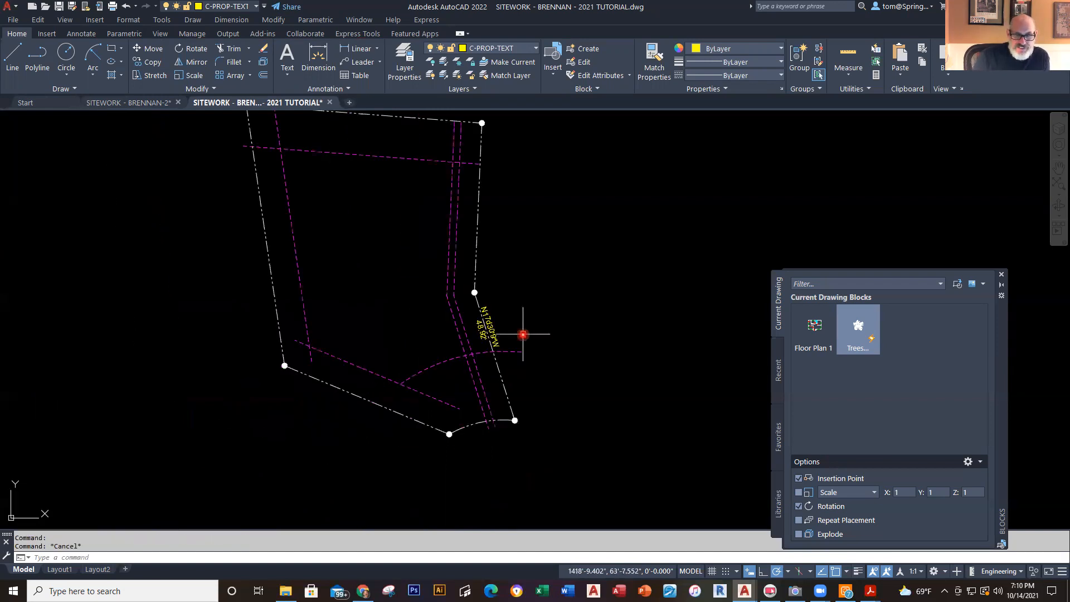
Step: Copy the second property line entry, 61.85'<N2D30'57"E, from the earliest LINE command in the command history
{"action": "scroll", "coordinate": [449, 365], "scroll_direction": "up", "scroll_amount": 3}
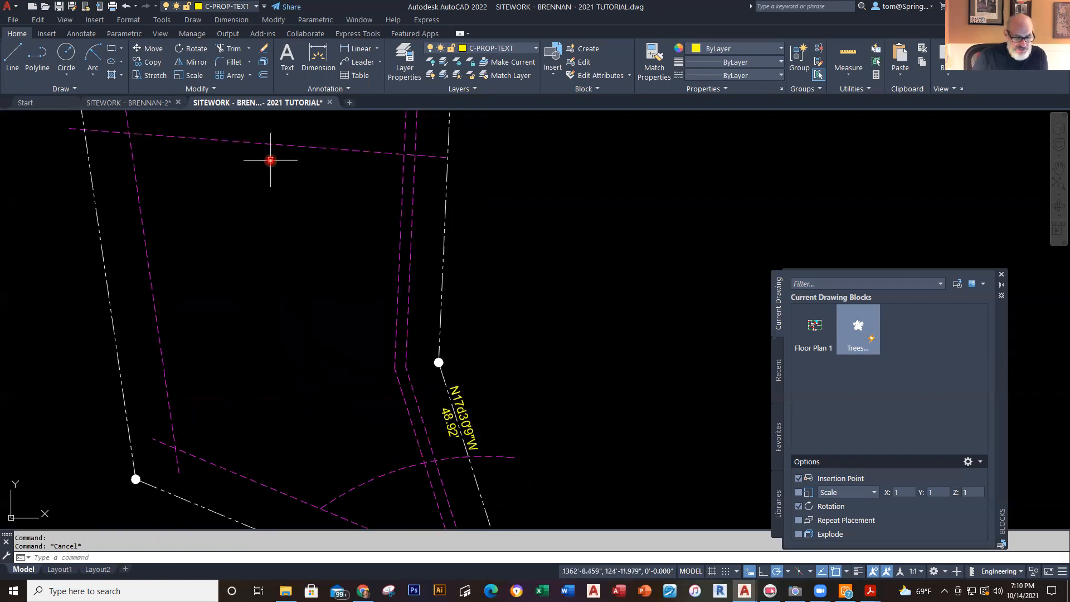
{"action": "key", "text": "F2"}
{"action": "scroll", "coordinate": [566, 281], "scroll_direction": "up", "scroll_amount": 5}
{"action": "scroll", "coordinate": [570, 282], "scroll_direction": "up", "scroll_amount": 20}
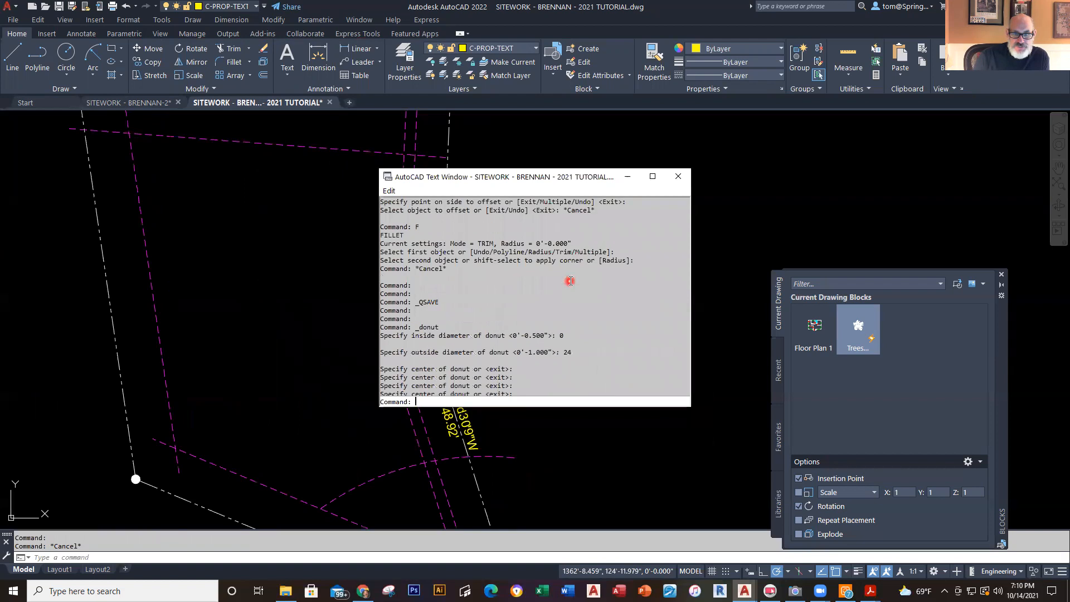
{"action": "scroll", "coordinate": [569, 281], "scroll_direction": "up", "scroll_amount": 5}
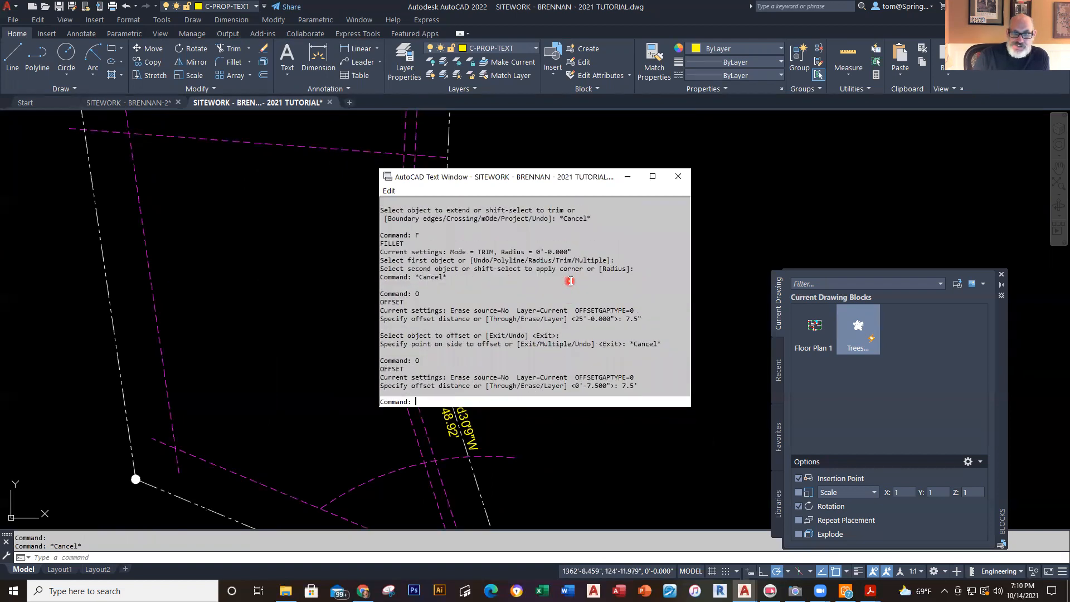
{"action": "scroll", "coordinate": [569, 281], "scroll_direction": "up", "scroll_amount": 15}
{"action": "scroll", "coordinate": [569, 281], "scroll_direction": "up", "scroll_amount": 20}
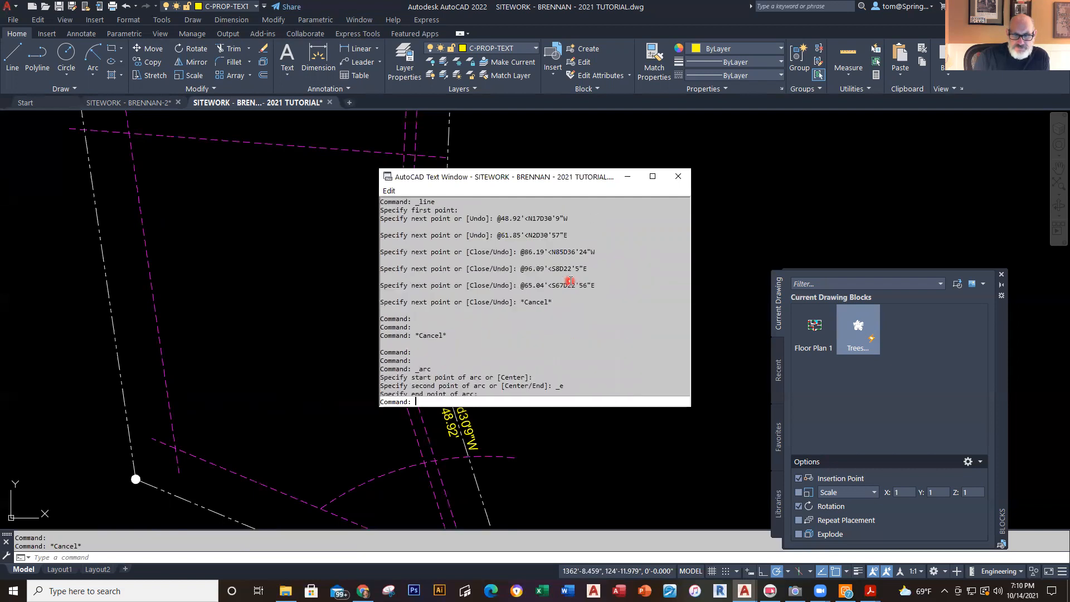
{"action": "scroll", "coordinate": [570, 280], "scroll_direction": "up", "scroll_amount": 1}
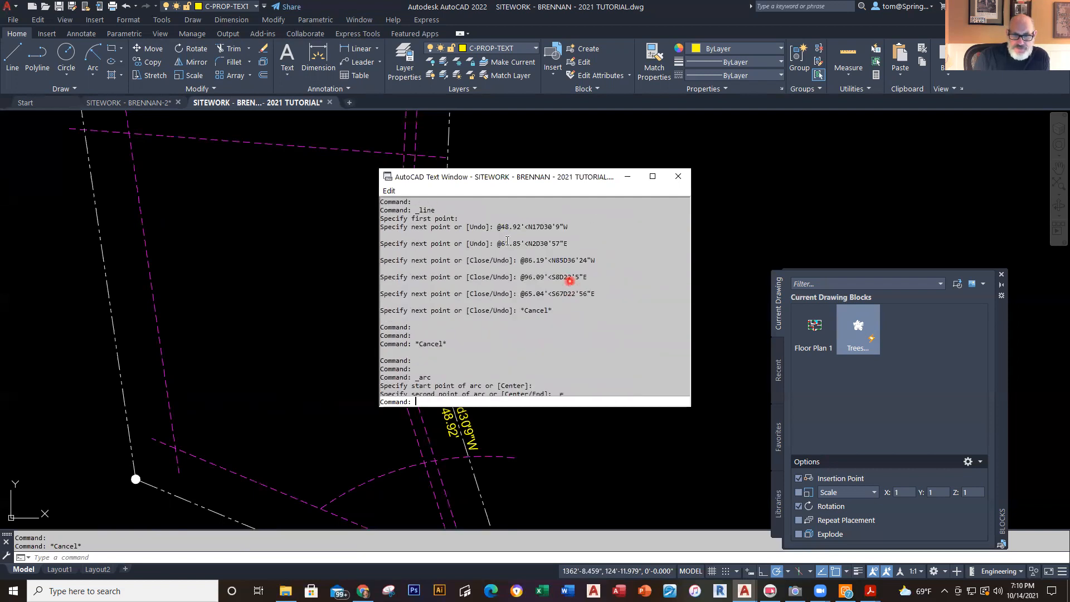
{"action": "left_click_drag", "start_coordinate": [501, 243], "coordinate": [524, 244]}
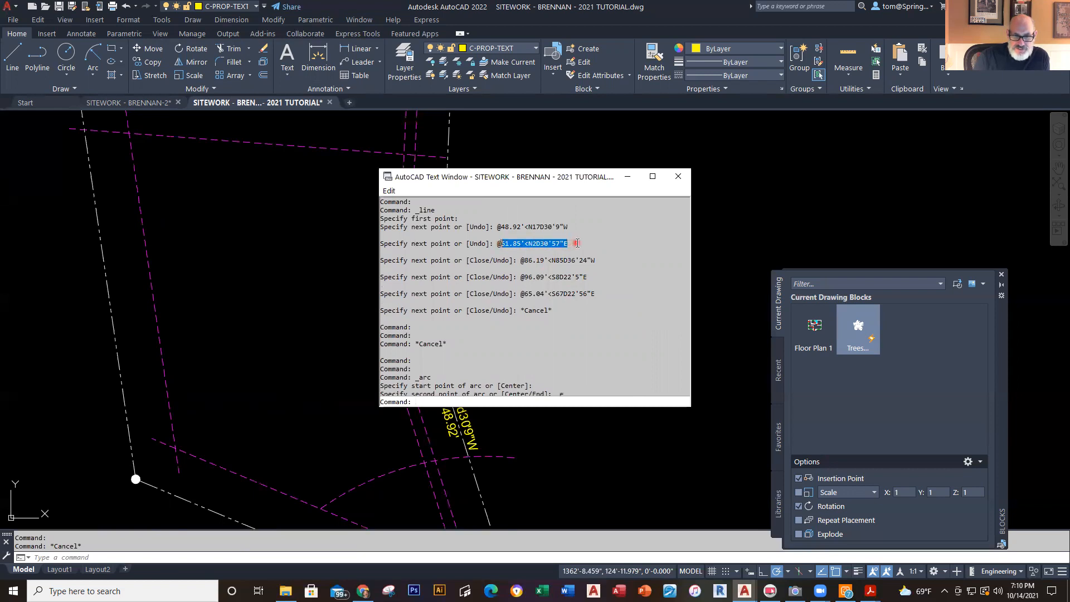
{"action": "left_click_drag", "start_coordinate": [578, 243], "coordinate": [588, 240]}
{"action": "key", "text": "ctrl+c"}
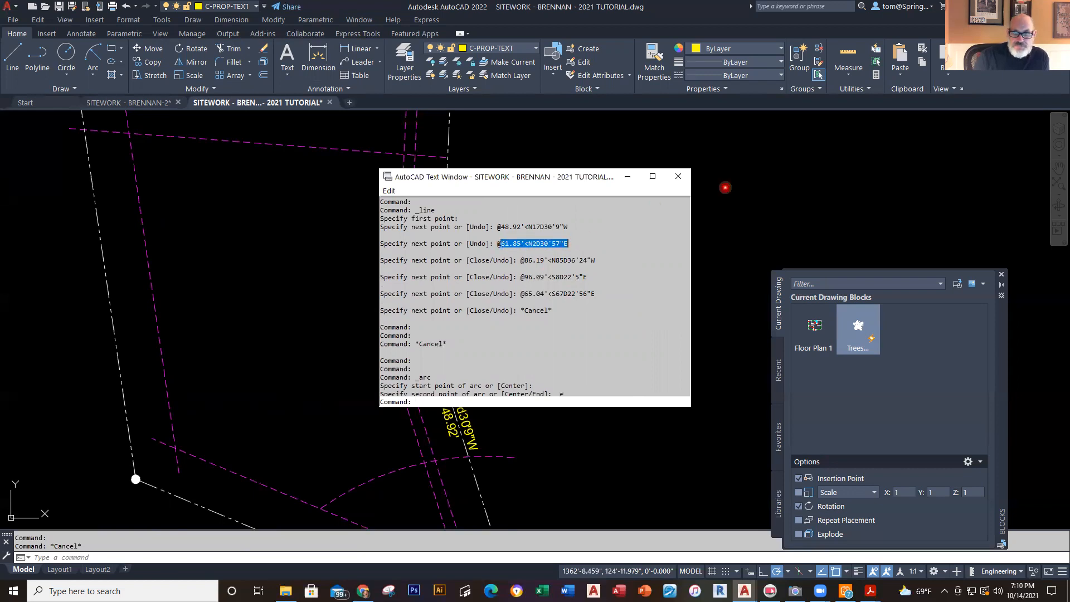
{"action": "left_click", "coordinate": [678, 176]}
Step: Add multiline text outside the lot beside the upper east property line, containing the copied 61.85'<N2D30'57"E
{"action": "middle_click_drag", "start_coordinate": [527, 200], "coordinate": [520, 294]}
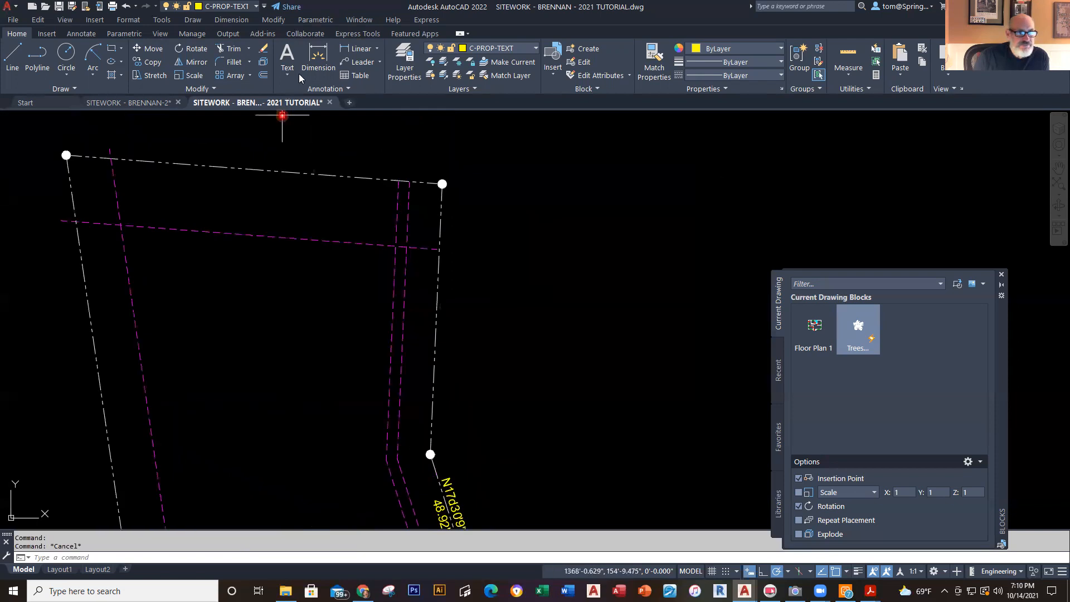
{"action": "left_click", "coordinate": [287, 75]}
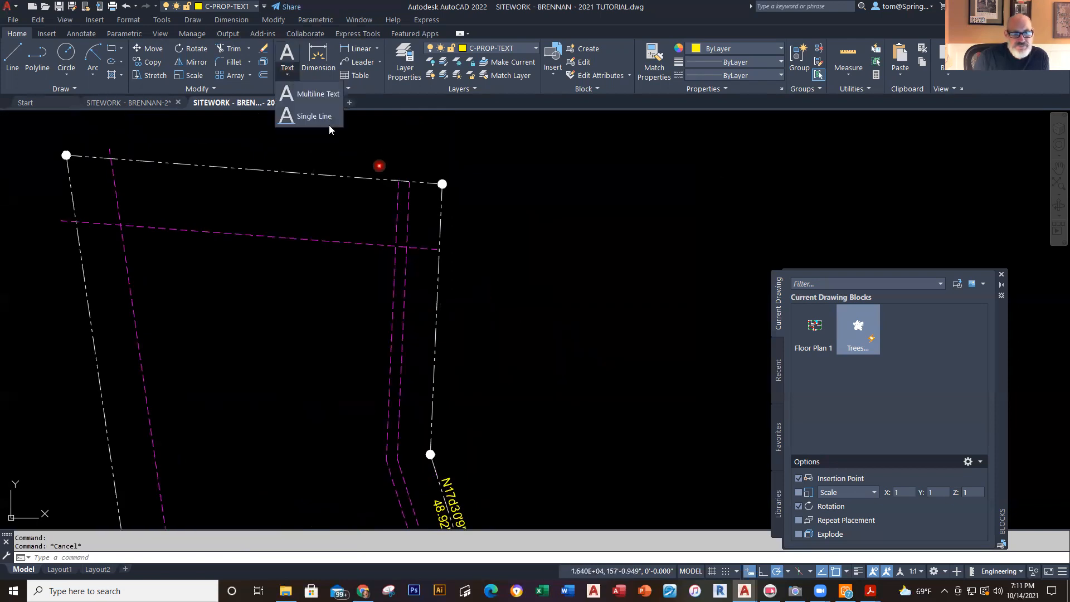
{"action": "left_click", "coordinate": [322, 94]}
{"action": "left_click", "coordinate": [475, 288]}
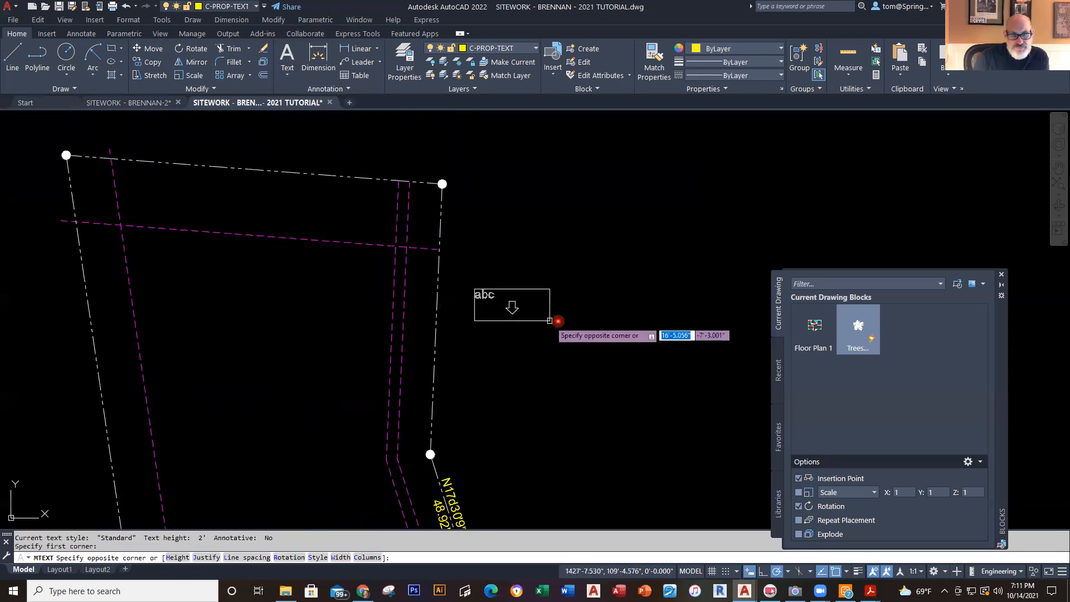
{"action": "left_click", "coordinate": [591, 343]}
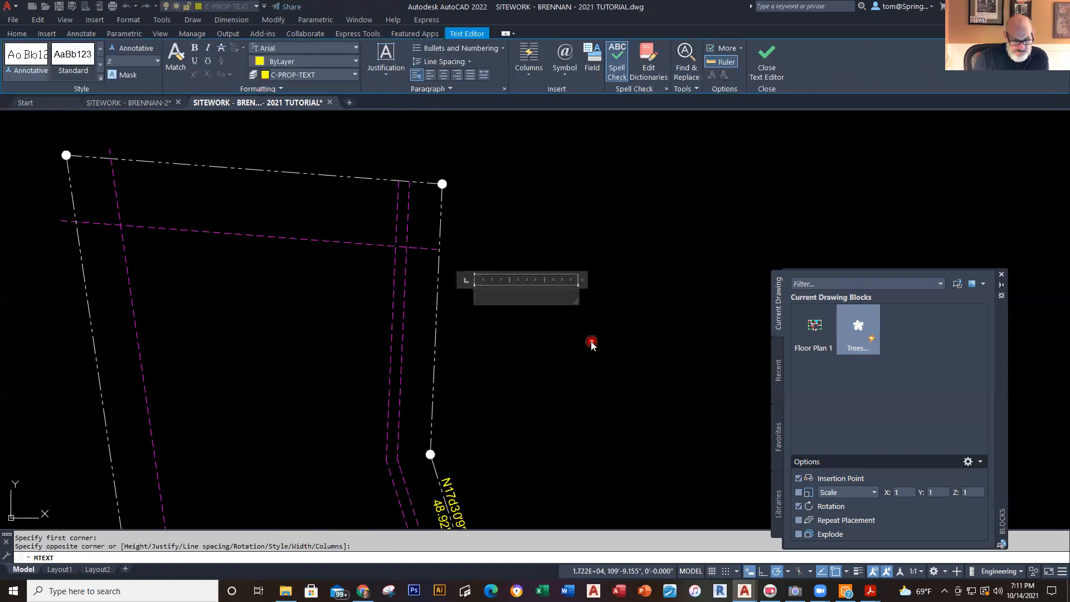
{"action": "key", "text": "ctrl+v"}
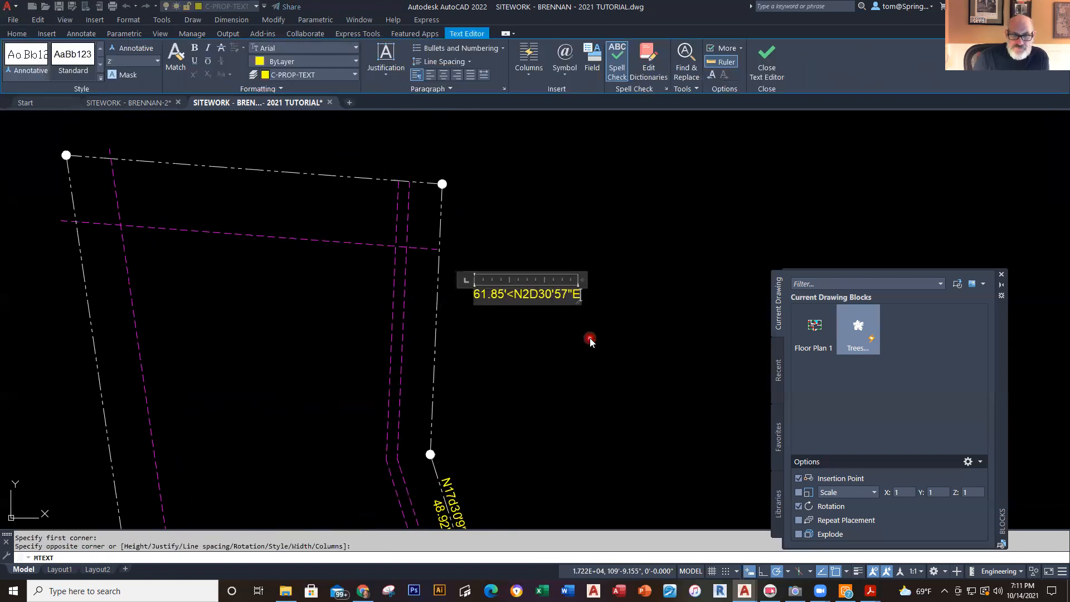
Step: Edit the new label into two rows, 61.85' above N2d30'57"E, removing the < sign and using a lowercase d
{"action": "left_click", "coordinate": [513, 303]}
{"action": "key", "text": "BackSpace"}
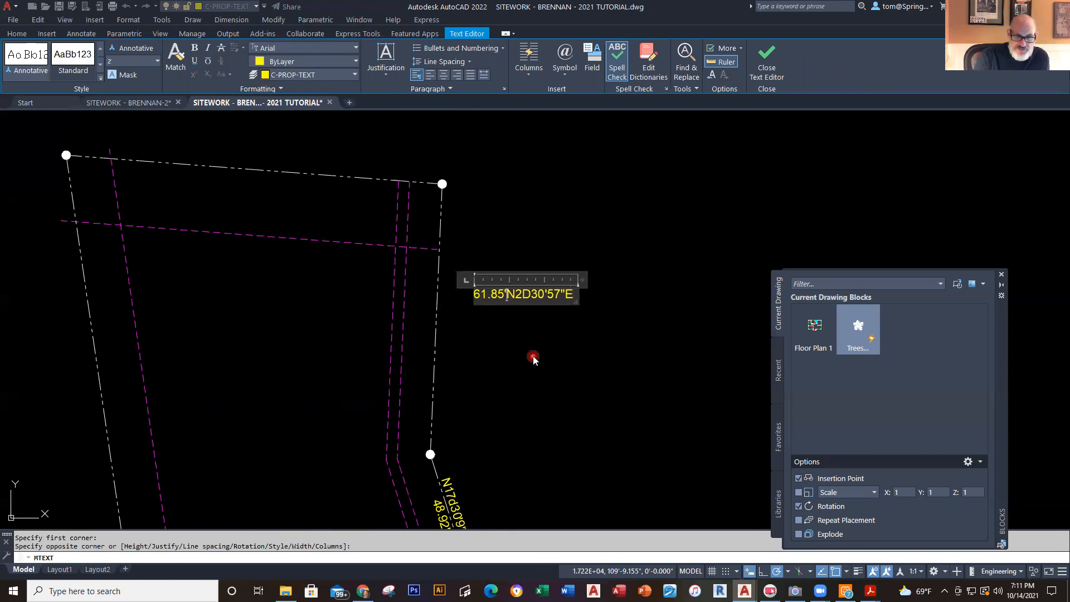
{"action": "key", "text": "Return"}
{"action": "left_click", "coordinate": [495, 296]}
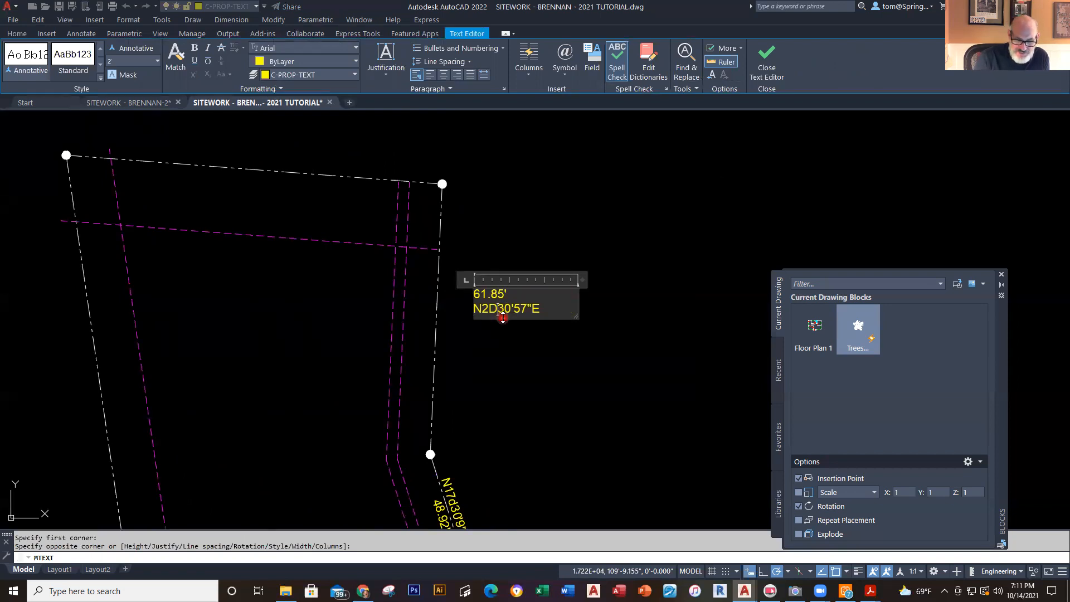
{"action": "key", "text": "BackSpace"}
{"action": "type", "text": "d"}
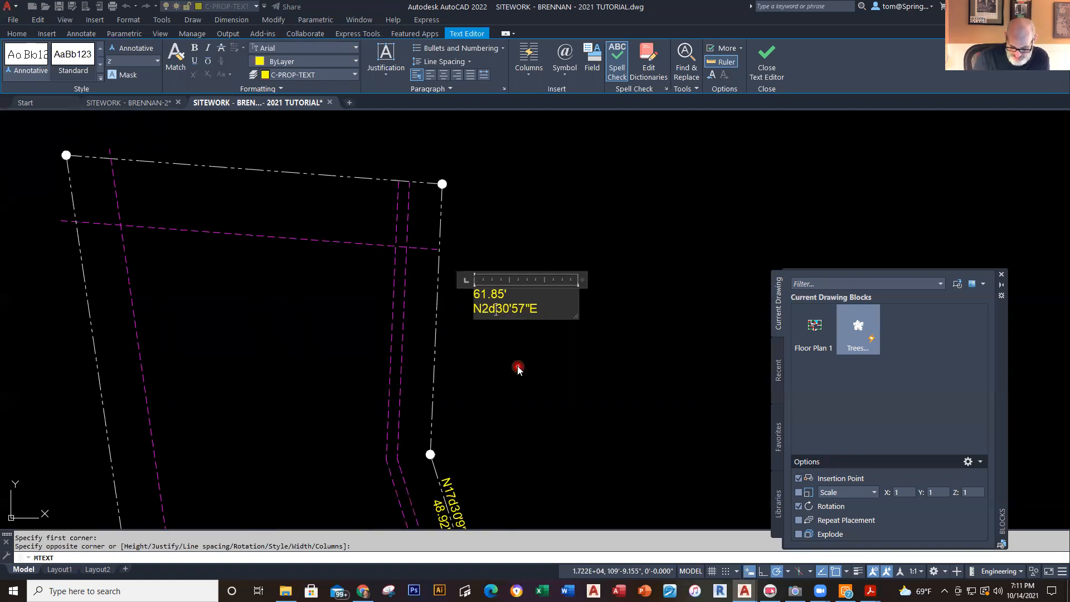
{"action": "left_click", "coordinate": [517, 366]}
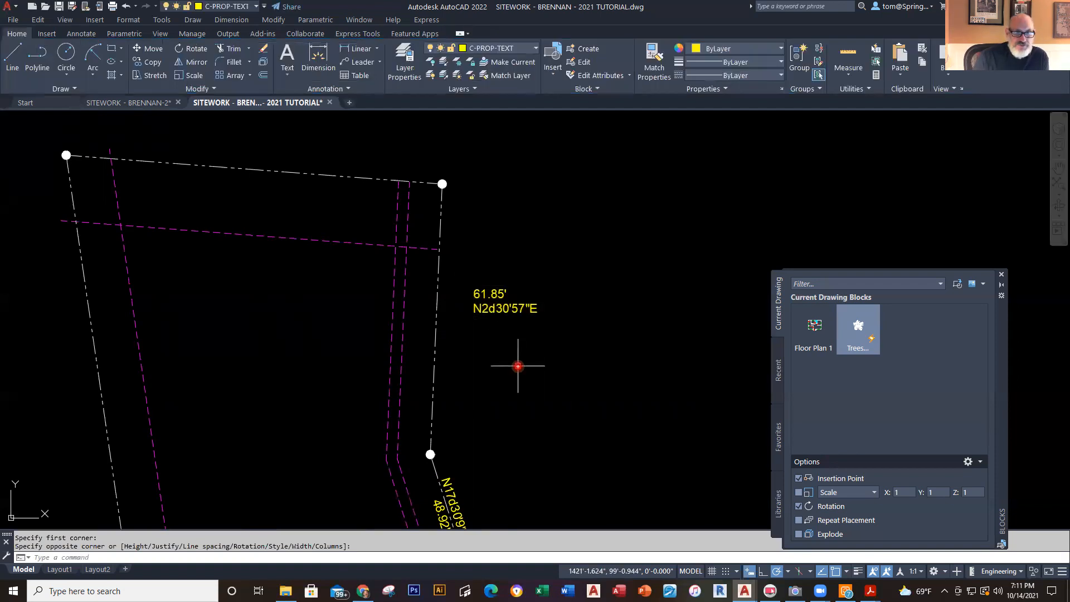
Step: Move the 61.85' N2d30'57"E label onto the midpoint of the upper east property line
{"action": "left_click", "coordinate": [154, 51]}
{"action": "left_click", "coordinate": [501, 309]}
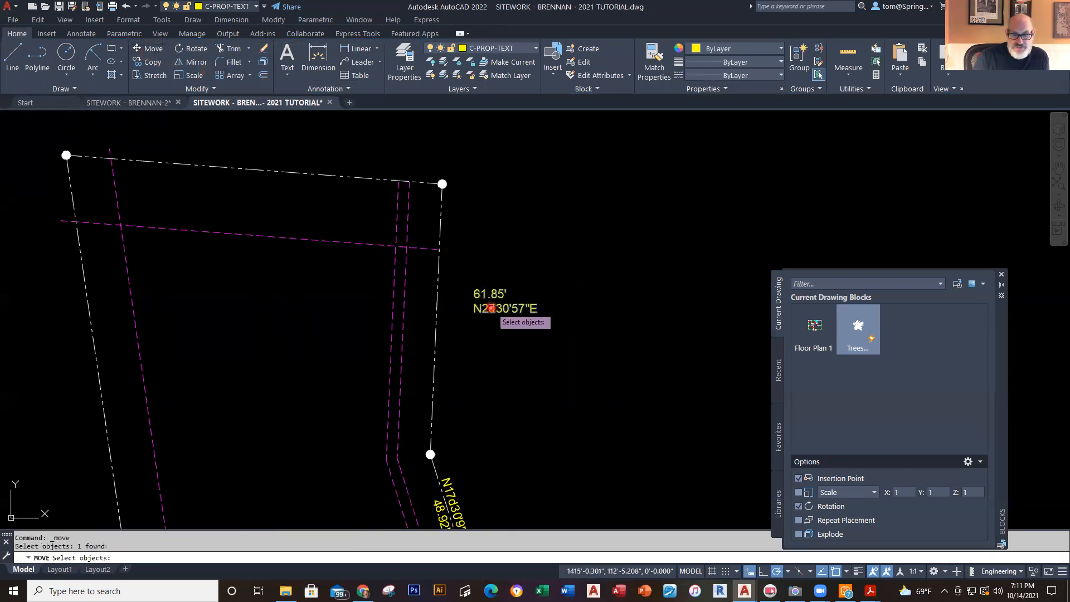
{"action": "key", "text": "Return"}
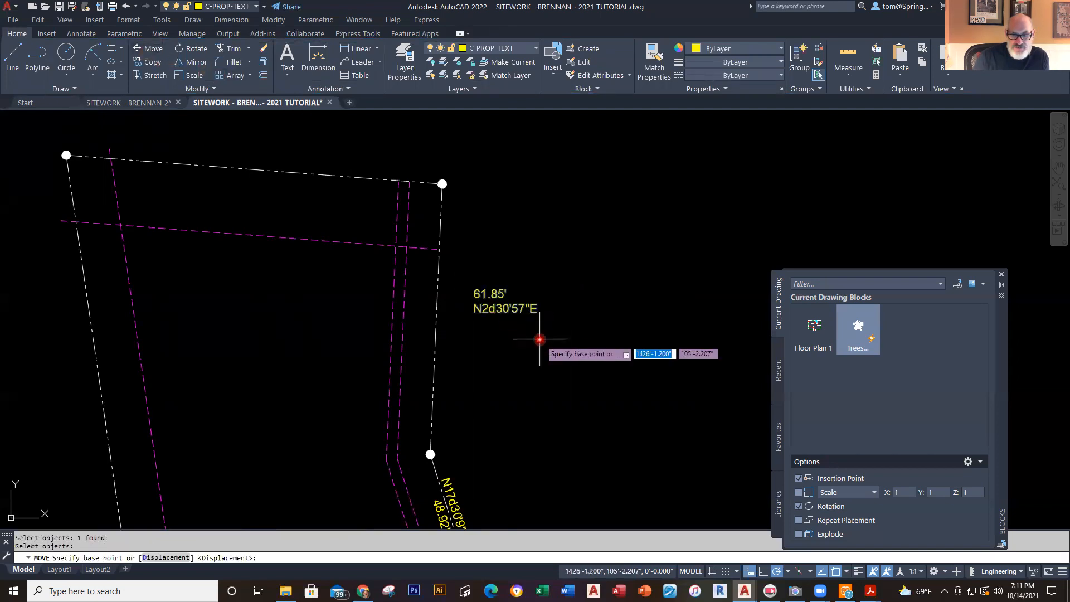
{"action": "left_click", "coordinate": [504, 307]}
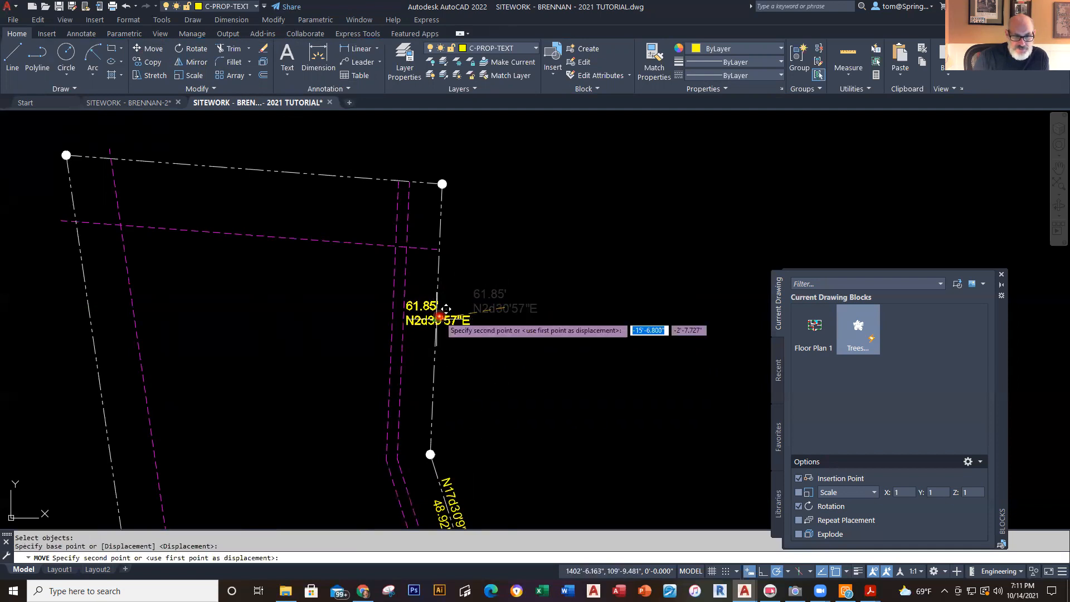
{"action": "left_click", "coordinate": [437, 318]}
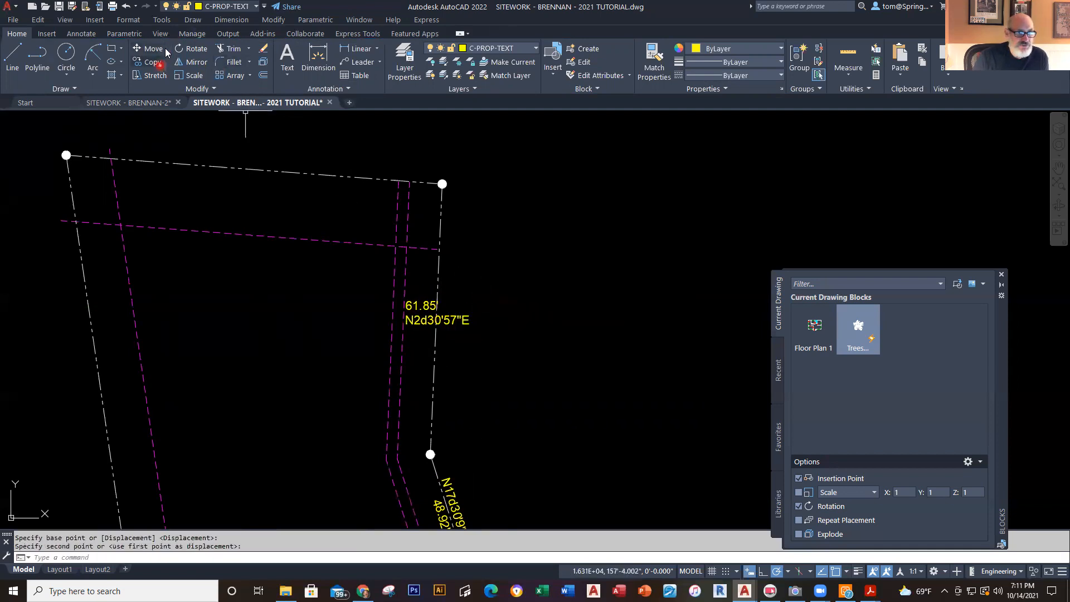
Step: Rotate the N2d30'57"E label about the line's midpoint to align with the upper east property line, using a Nearest snap on it
{"action": "left_click", "coordinate": [198, 52]}
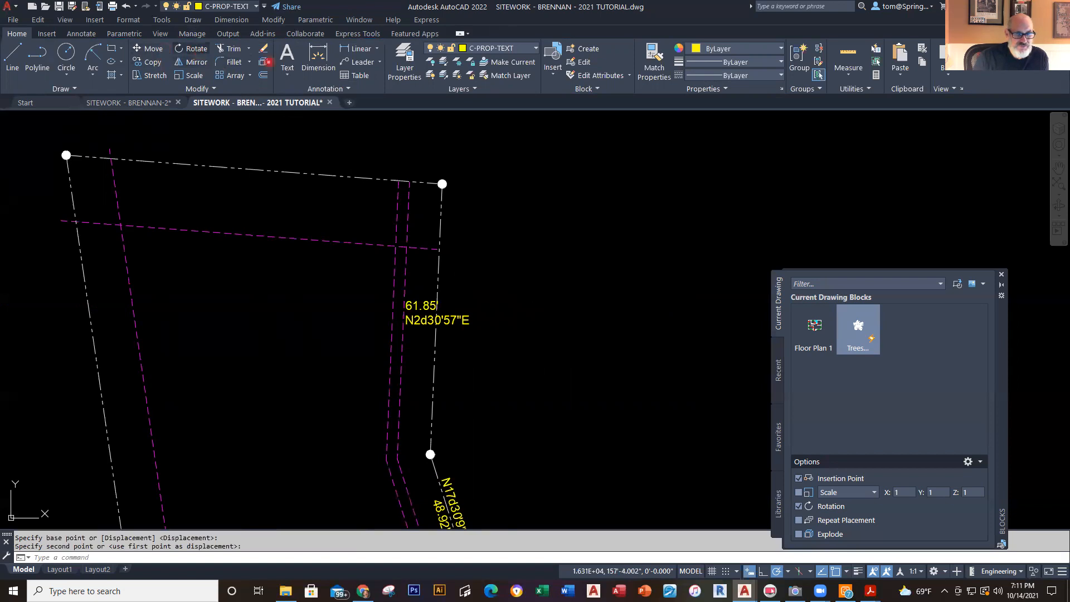
{"action": "left_click", "coordinate": [468, 320]}
{"action": "key", "text": "Return"}
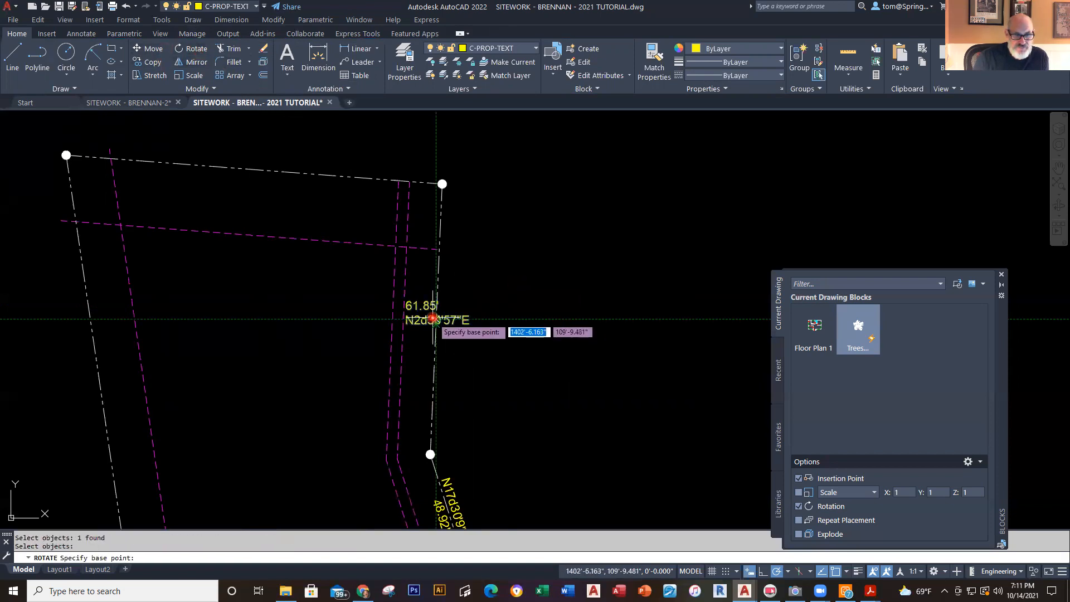
{"action": "left_click", "coordinate": [436, 323]}
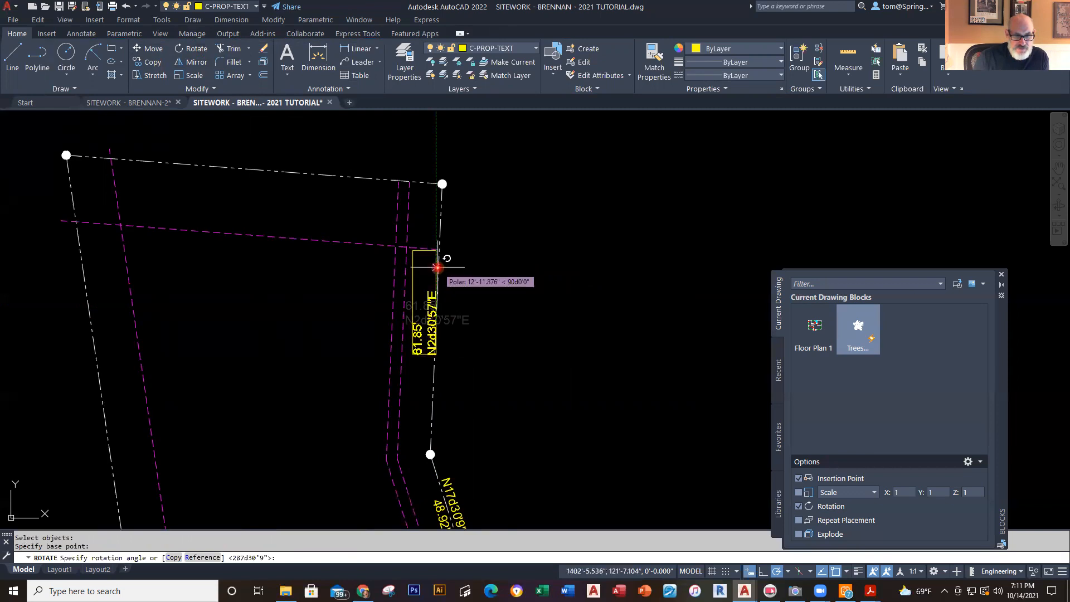
{"action": "scroll", "coordinate": [436, 267], "scroll_direction": "up", "scroll_amount": 3}
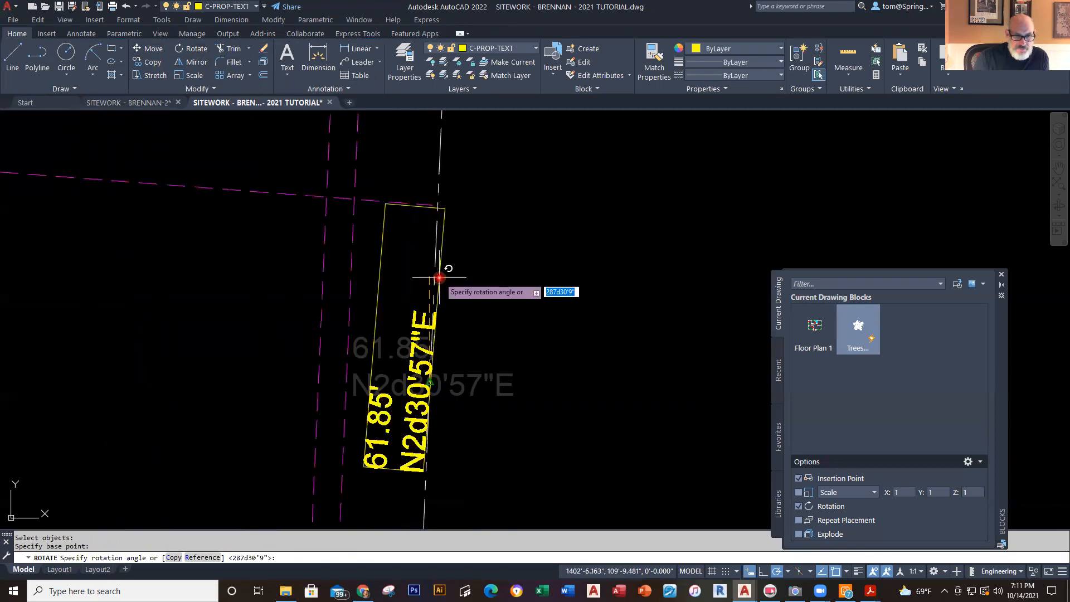
{"action": "right_click", "coordinate": [437, 249], "text": "shift"}
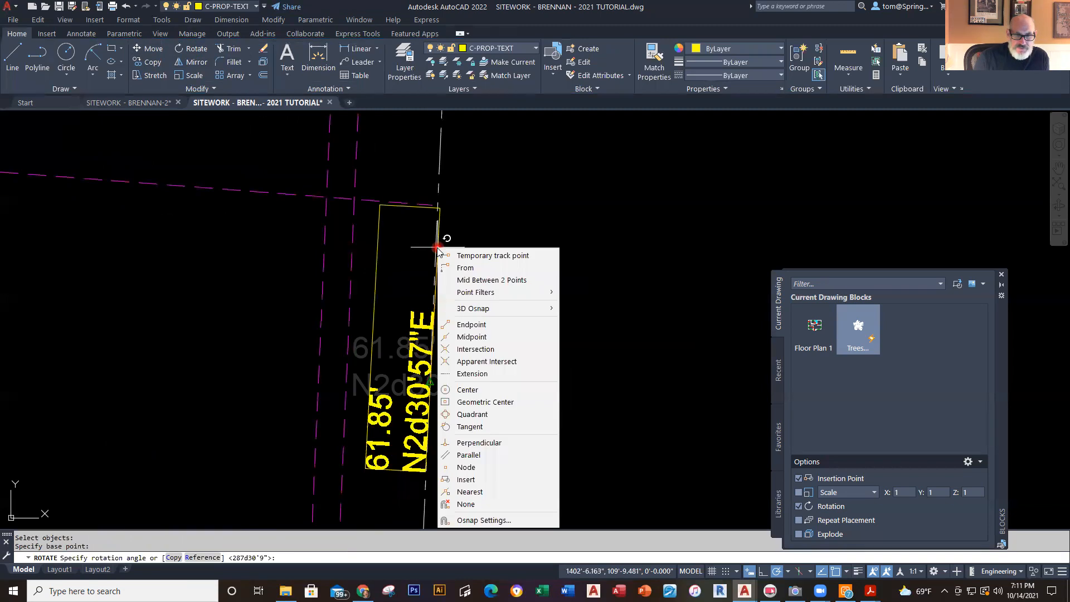
{"action": "left_click", "coordinate": [483, 491]}
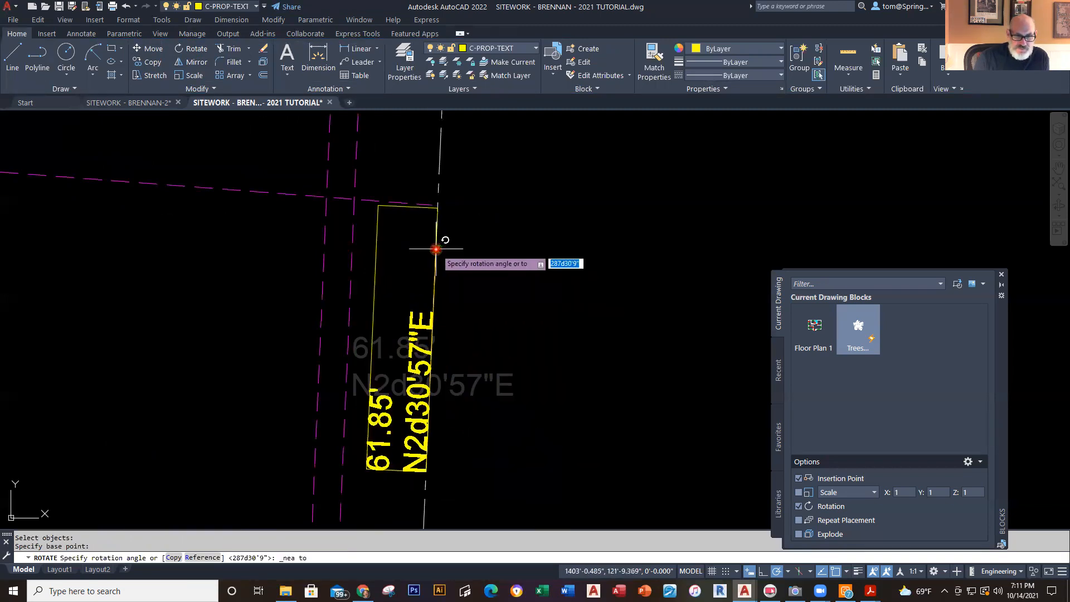
{"action": "left_click", "coordinate": [436, 249]}
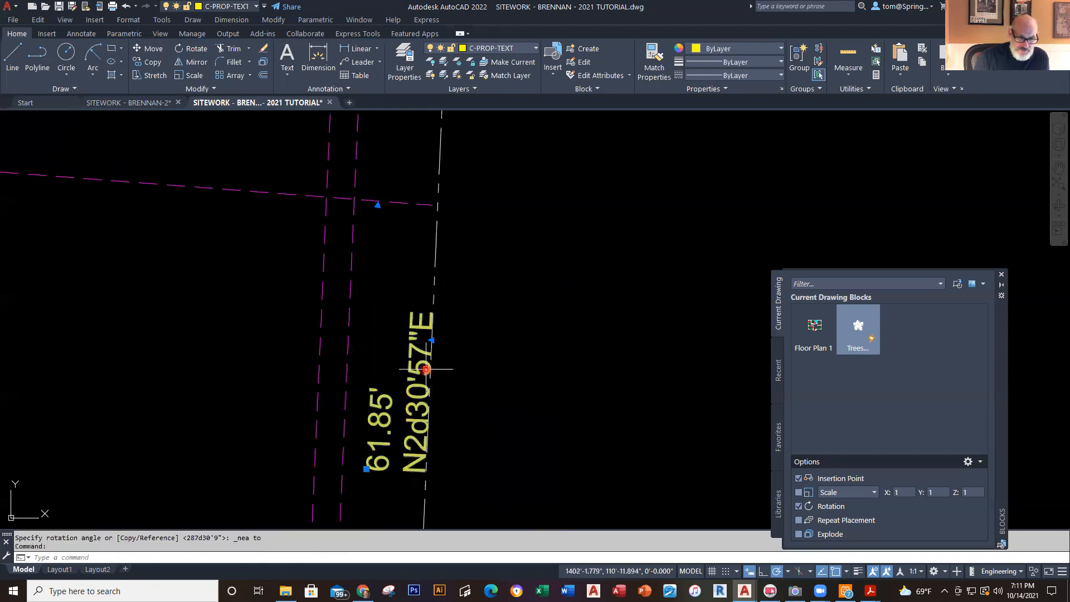
Step: Nudge the N2d30'57"E label to the right until the property line runs between its distance and bearing rows
{"action": "key", "text": "ctrl+Right"}
{"action": "key", "text": "ctrl+Right"}
{"action": "key", "text": "ctrl+Right"}
{"action": "key", "text": "ctrl+Right"}
{"action": "key", "text": "ctrl+Right"}
{"action": "key", "text": "ctrl+Right"}
{"action": "key", "text": "ctrl+Right"}
{"action": "key", "text": "ctrl+Right"}
{"action": "key", "text": "ctrl+Right"}
{"action": "key", "text": "ctrl+Right"}
{"action": "key", "text": "ctrl+Right"}
{"action": "key", "text": "ctrl+Right"}
{"action": "key", "text": "ctrl+Right"}
{"action": "key", "text": "ctrl+Right"}
{"action": "key", "text": "ctrl+Right"}
{"action": "key", "text": "ctrl+Right"}
{"action": "key", "text": "ctrl+Right"}
{"action": "key", "text": "ctrl+Right"}
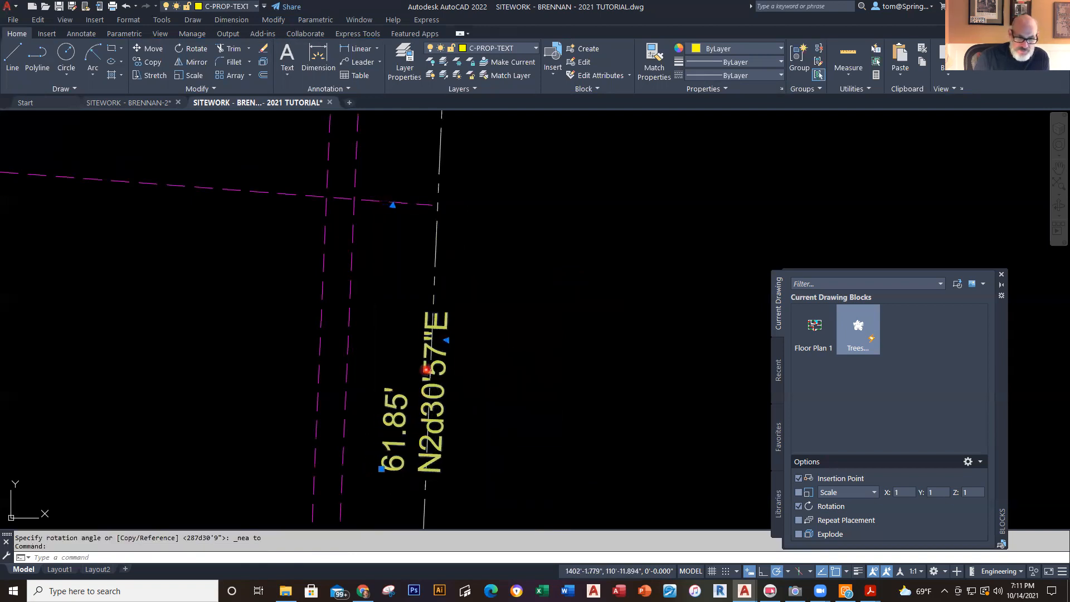
{"action": "key", "text": "ctrl+Right"}
{"action": "key", "text": "ctrl+Right"}
{"action": "key", "text": "ctrl+Right"}
{"action": "key", "text": "ctrl+Right"}
{"action": "key", "text": "ctrl+Right"}
{"action": "key", "text": "ctrl+Right"}
{"action": "key", "text": "ctrl+Right"}
{"action": "key", "text": "ctrl+Right"}
{"action": "key", "text": "ctrl+Right"}
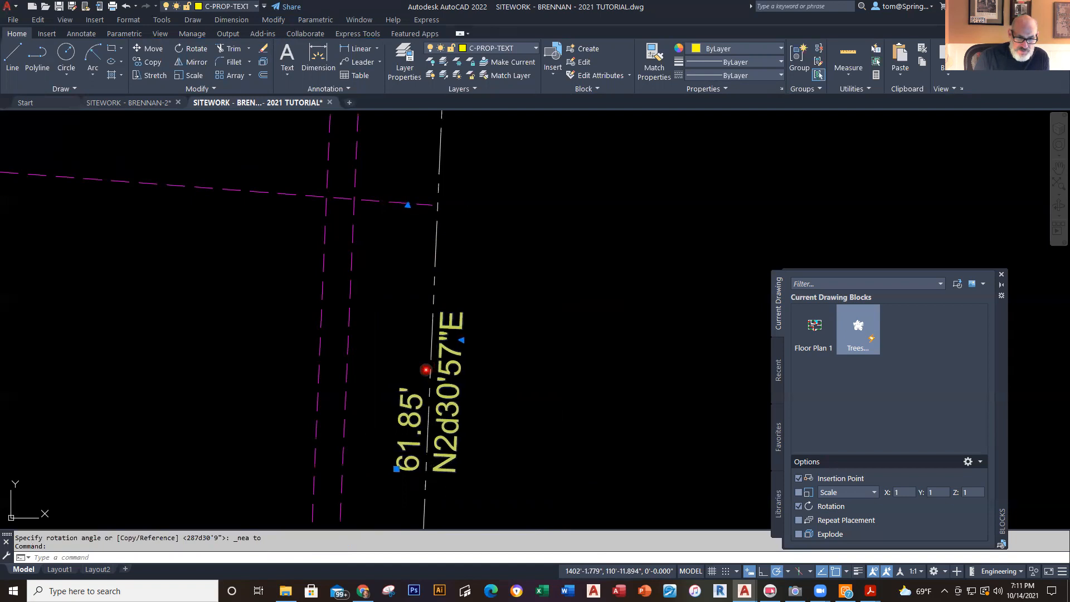
{"action": "key", "text": "Escape"}
{"action": "scroll", "coordinate": [592, 389], "scroll_direction": "down", "scroll_amount": 5}
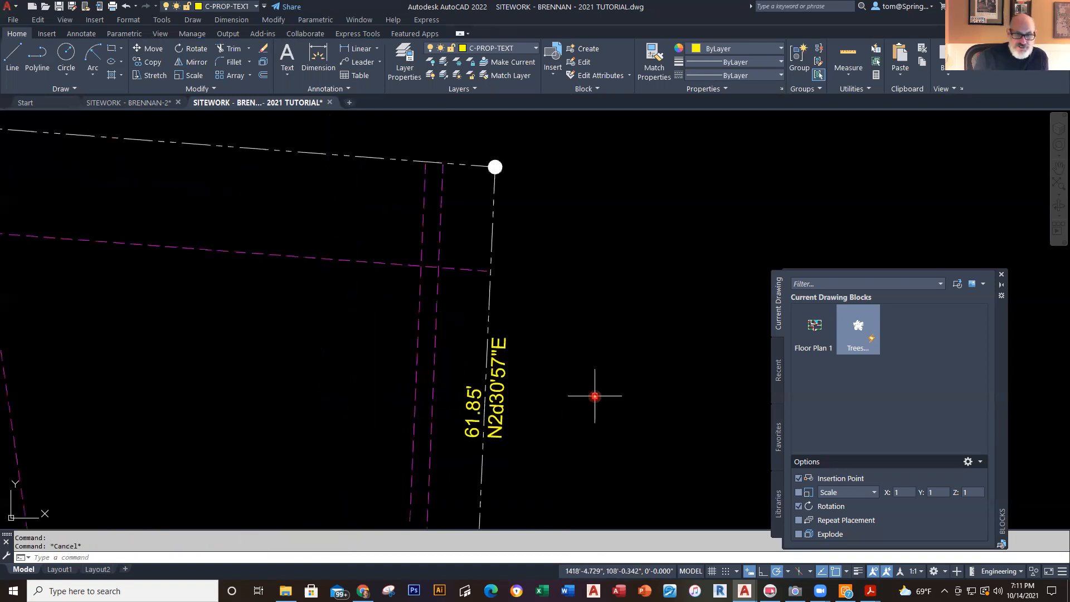
{"action": "middle_click_drag", "start_coordinate": [578, 435], "coordinate": [558, 290]}
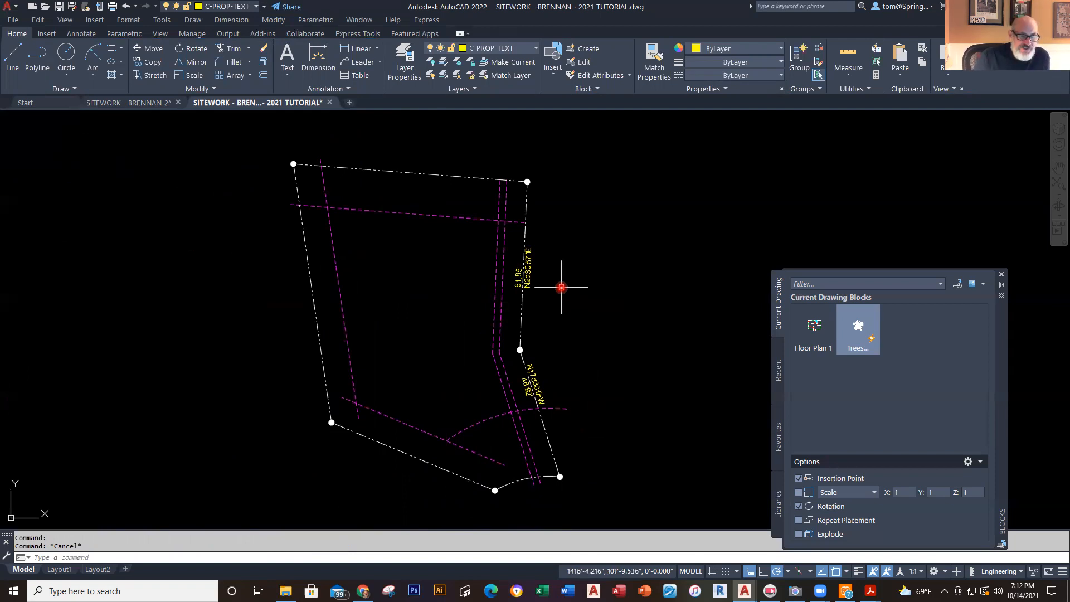
Step: Switch to the SITEWORK - BRENNAN-2 drawing and examine its property line labels, grade contours and elevation labels
{"action": "left_click", "coordinate": [103, 103]}
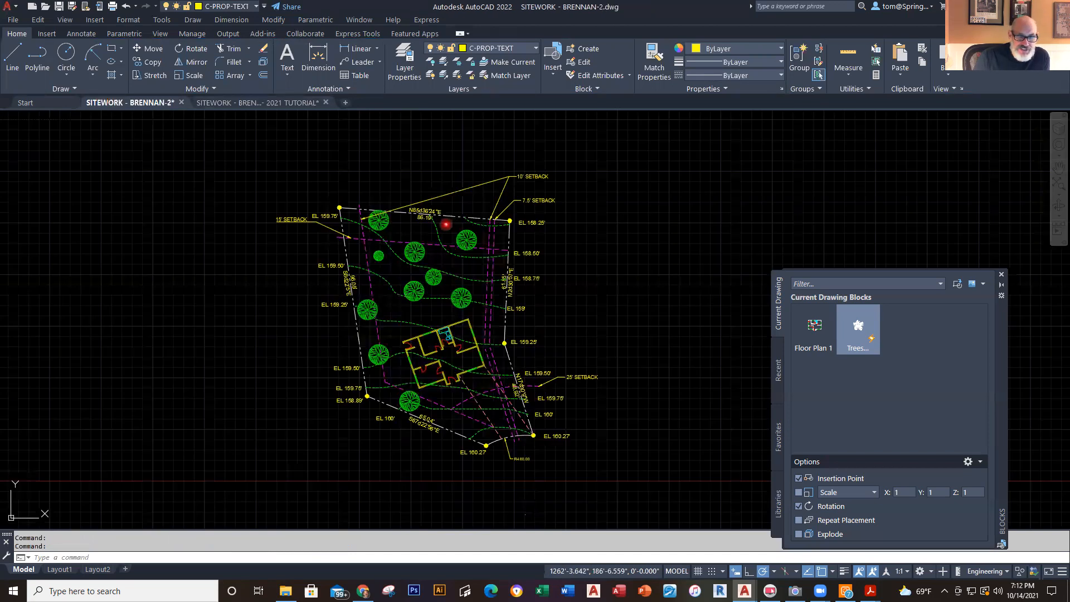
{"action": "scroll", "coordinate": [449, 219], "scroll_direction": "up", "scroll_amount": 2}
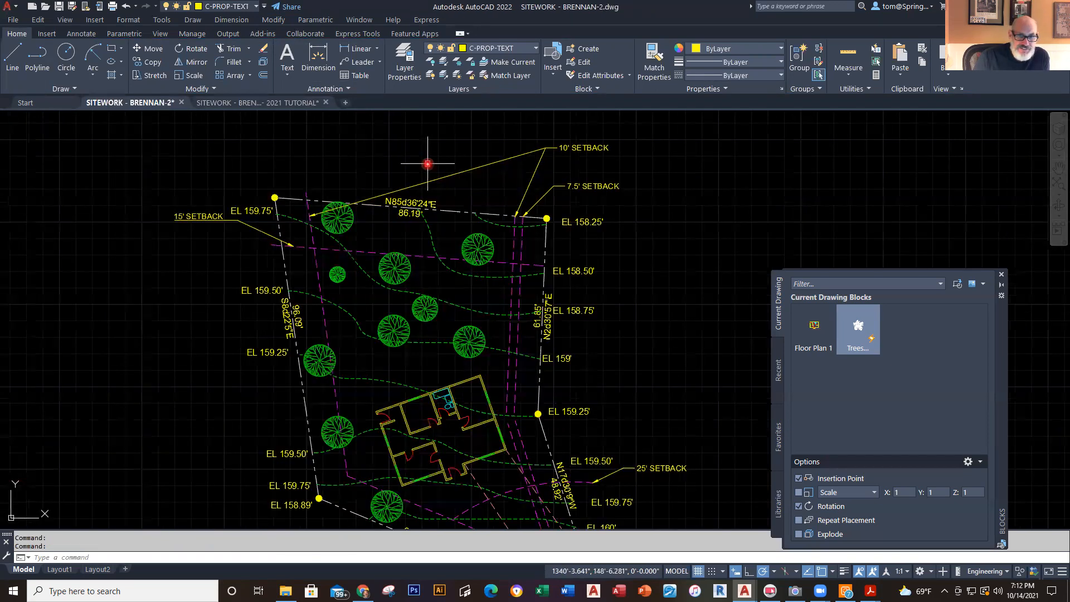
{"action": "scroll", "coordinate": [480, 221], "scroll_direction": "up", "scroll_amount": 2}
{"action": "scroll", "coordinate": [481, 220], "scroll_direction": "down", "scroll_amount": 2}
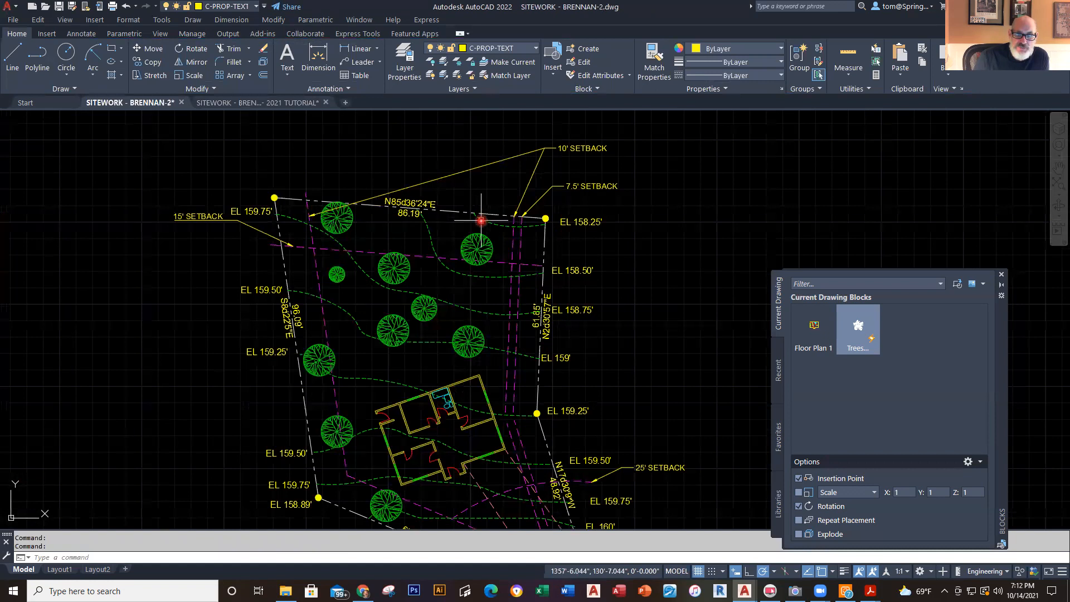
{"action": "scroll", "coordinate": [479, 223], "scroll_direction": "down", "scroll_amount": 2}
{"action": "scroll", "coordinate": [478, 225], "scroll_direction": "up", "scroll_amount": 2}
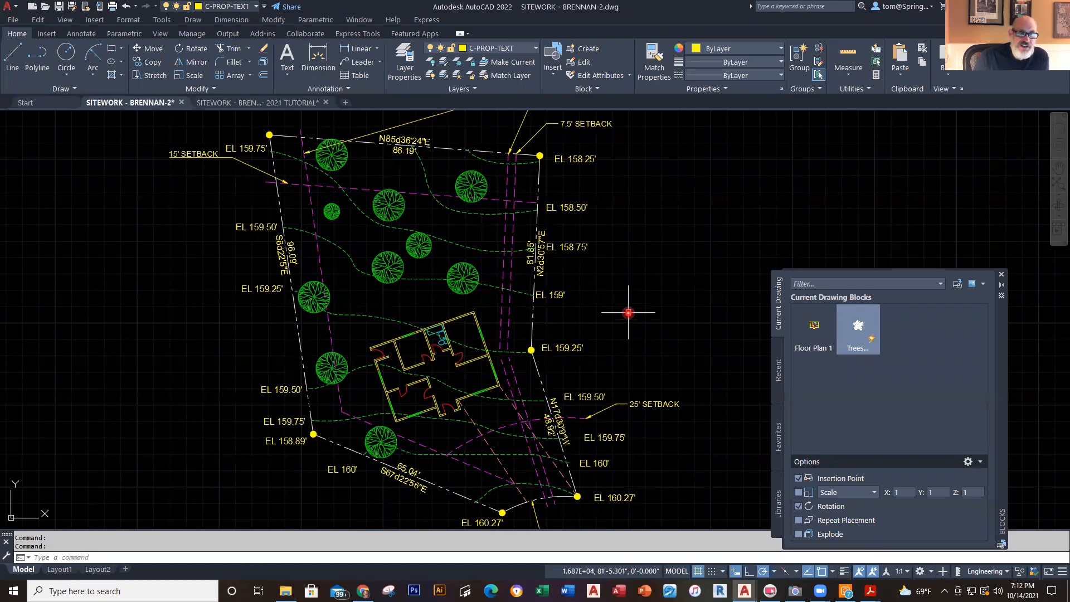
Step: Return to the SITEWORK - BRENNAN - 2021 TUTORIAL drawing and make C-EXIS-GRADE the current layer
{"action": "left_click", "coordinate": [245, 103]}
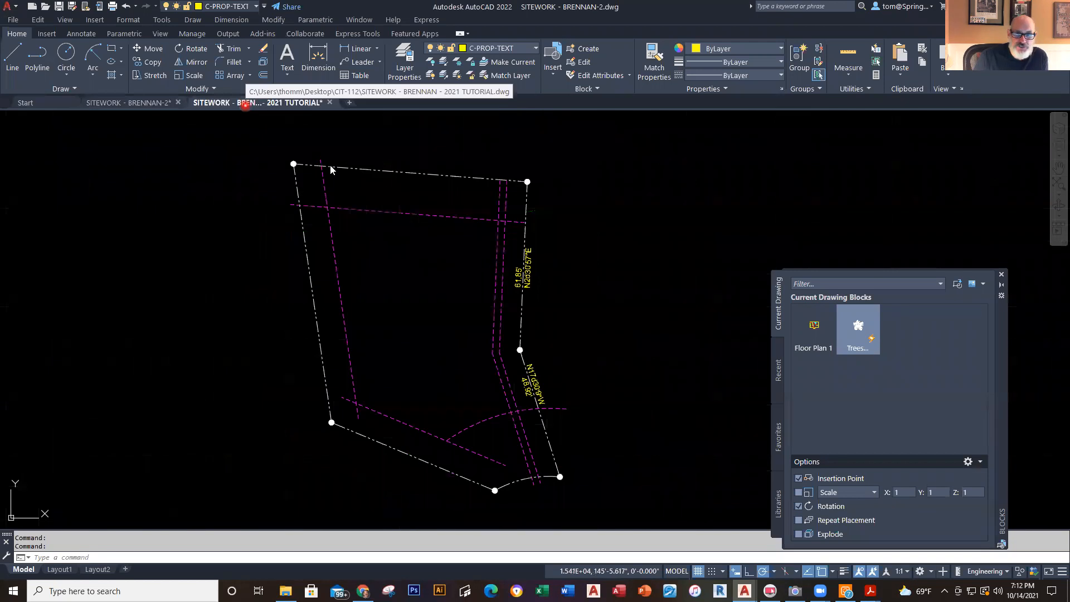
{"action": "left_click", "coordinate": [536, 49]}
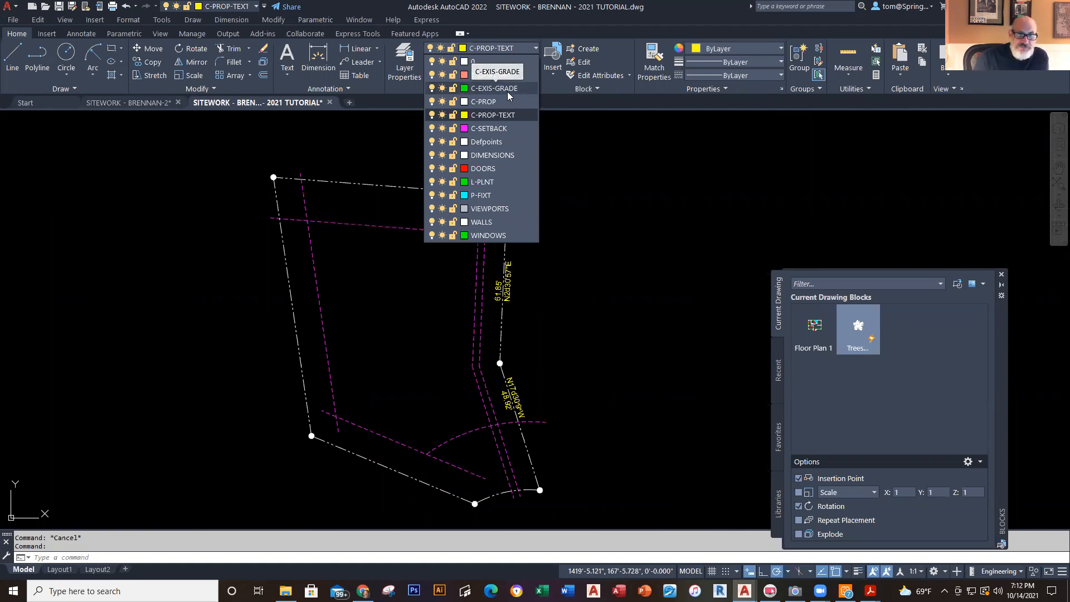
{"action": "left_click", "coordinate": [73, 86]}
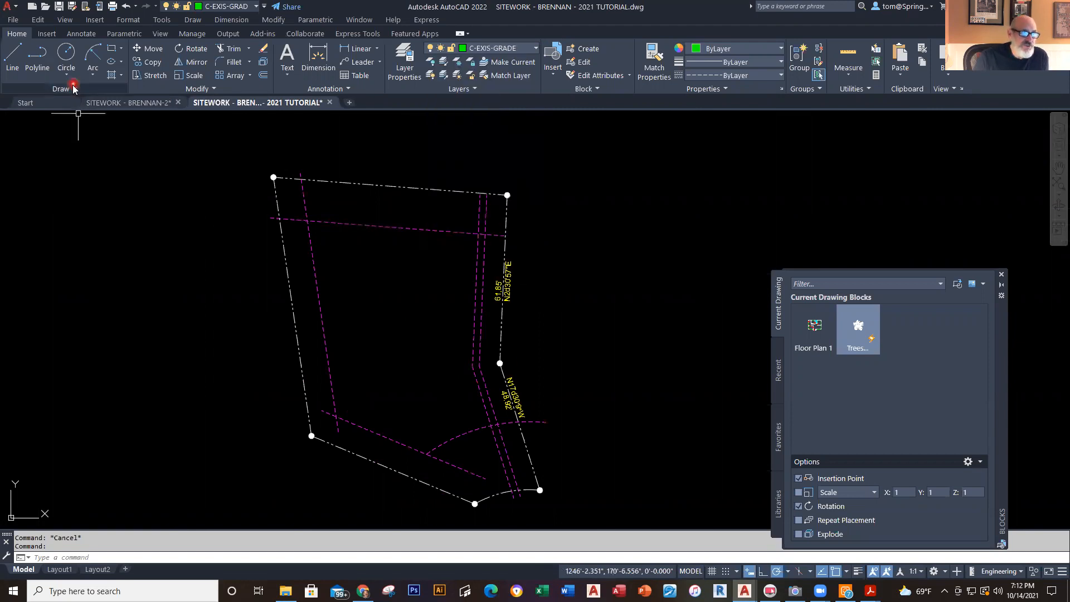
{"action": "left_click", "coordinate": [74, 86]}
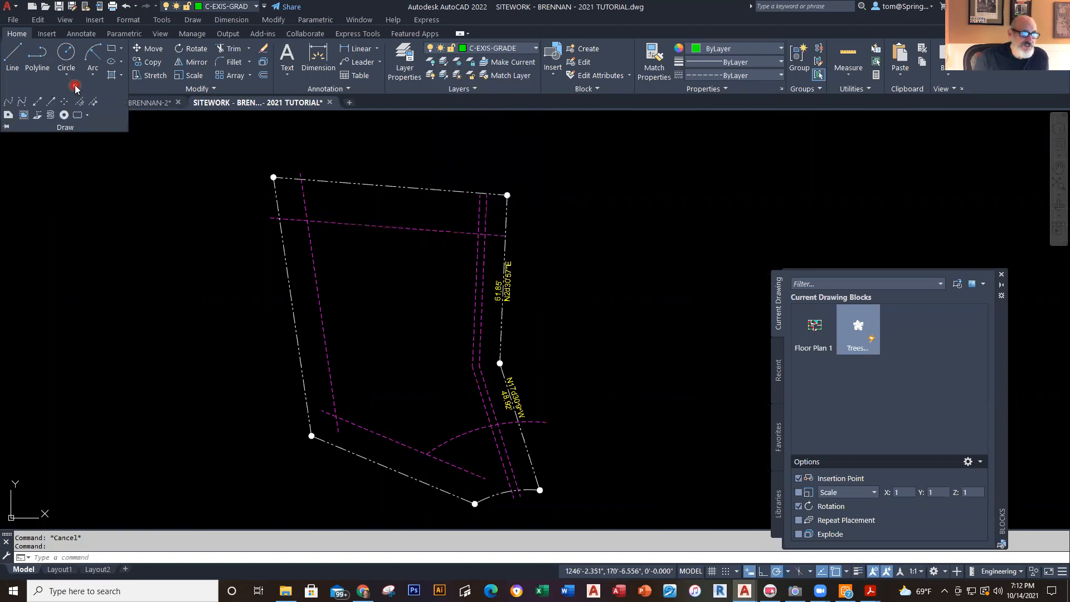
{"action": "left_click", "coordinate": [24, 103]}
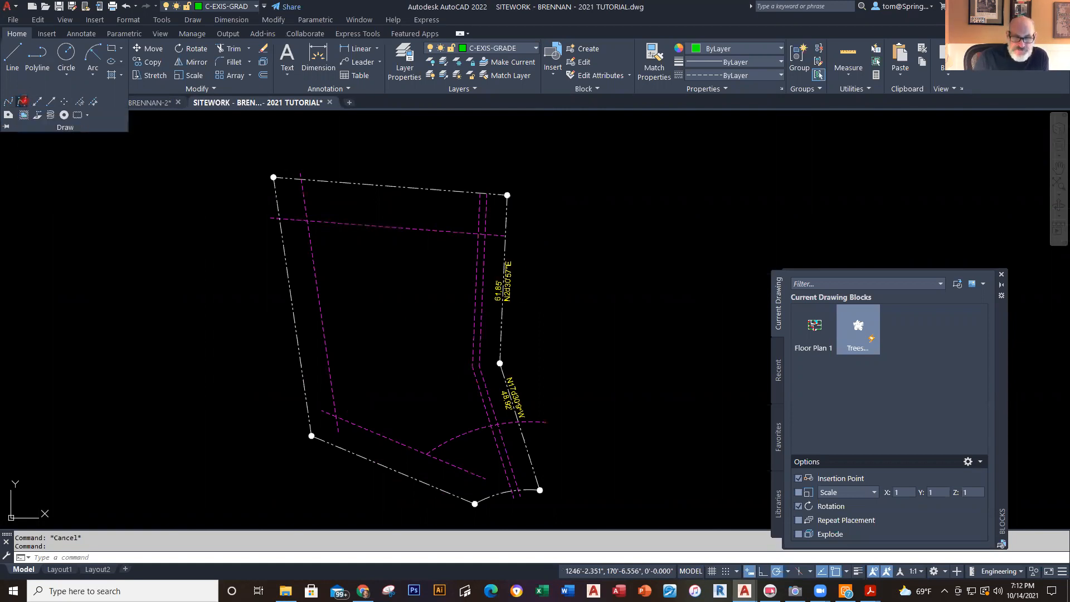
{"action": "scroll", "coordinate": [511, 205], "scroll_direction": "up", "scroll_amount": 5}
{"action": "middle_click_drag", "start_coordinate": [511, 205], "coordinate": [513, 307]}
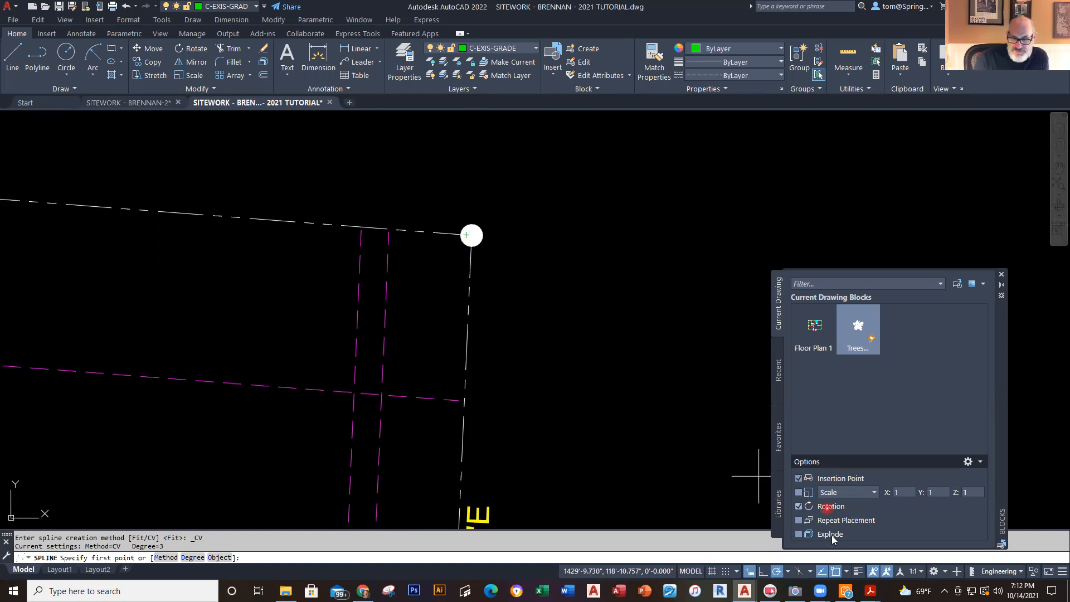
{"action": "left_click", "coordinate": [837, 573]}
{"action": "left_click", "coordinate": [836, 573]}
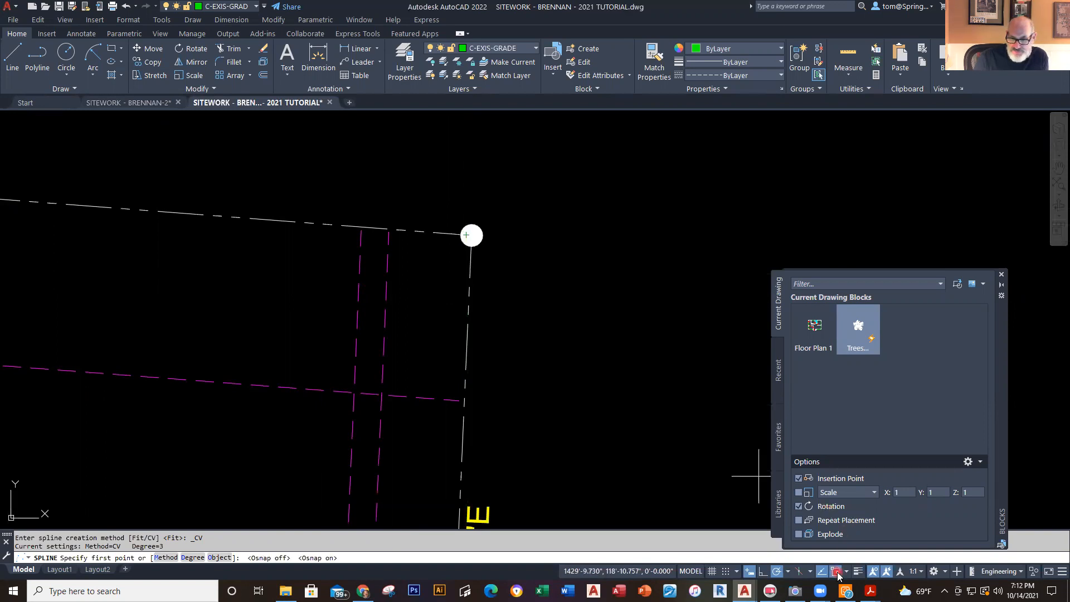
{"action": "left_click", "coordinate": [847, 574]}
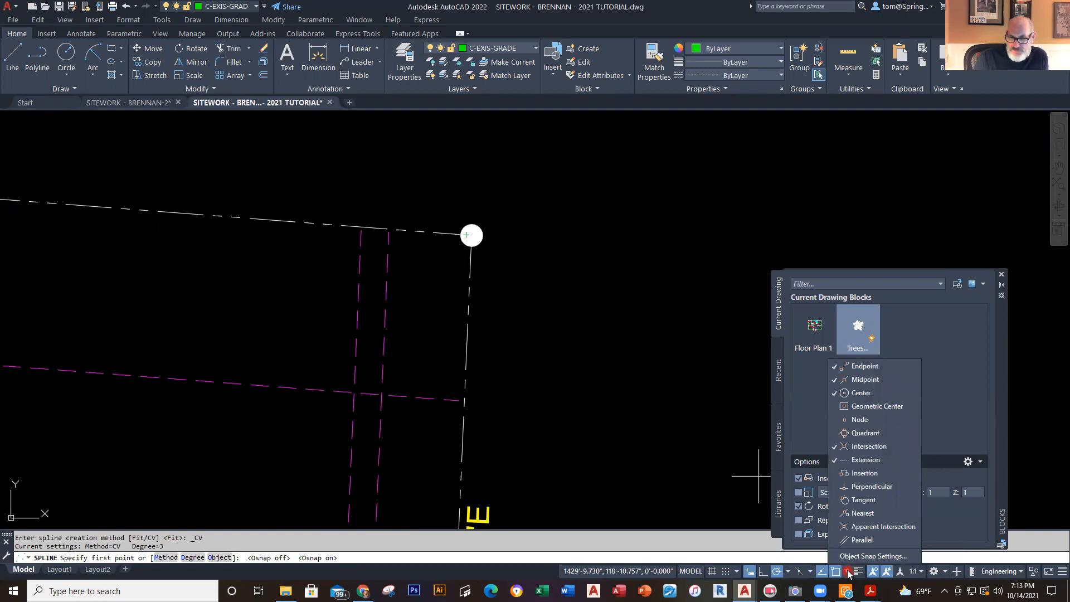
{"action": "key", "text": "Escape"}
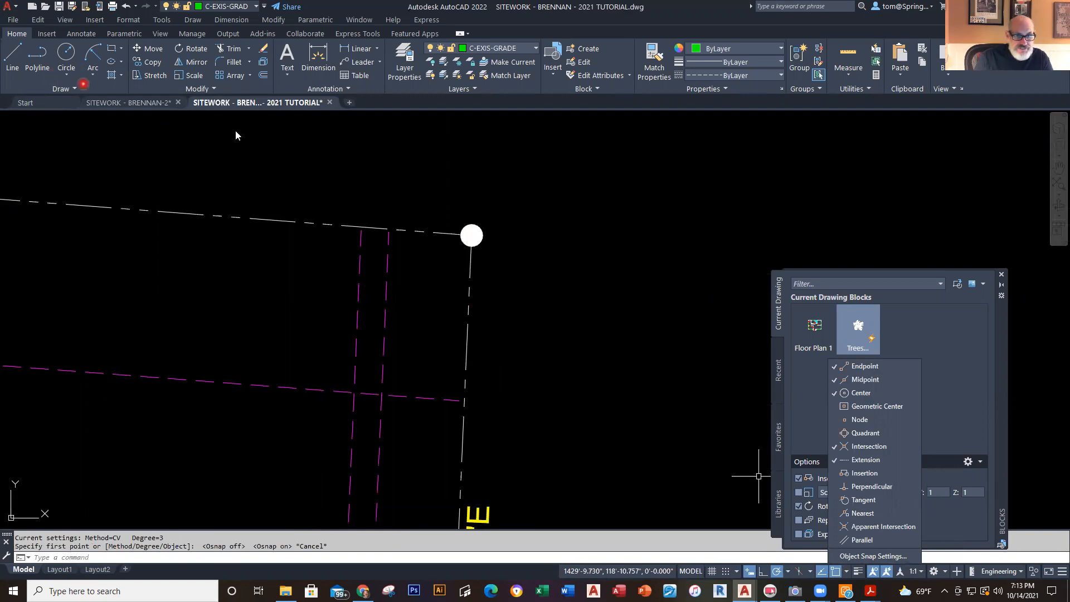
{"action": "left_click", "coordinate": [73, 91]}
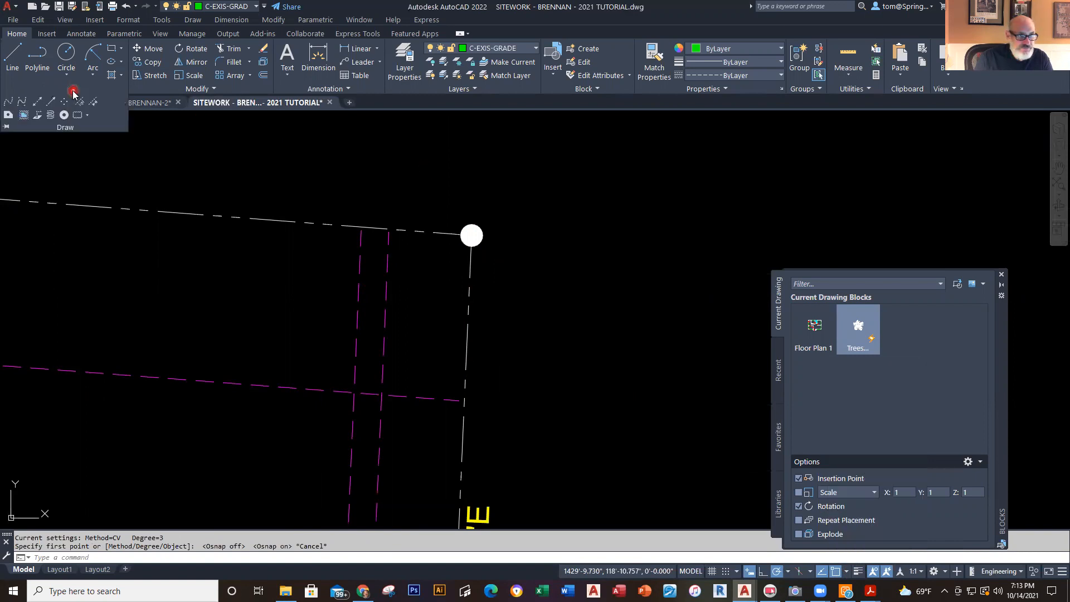
{"action": "left_click", "coordinate": [22, 102]}
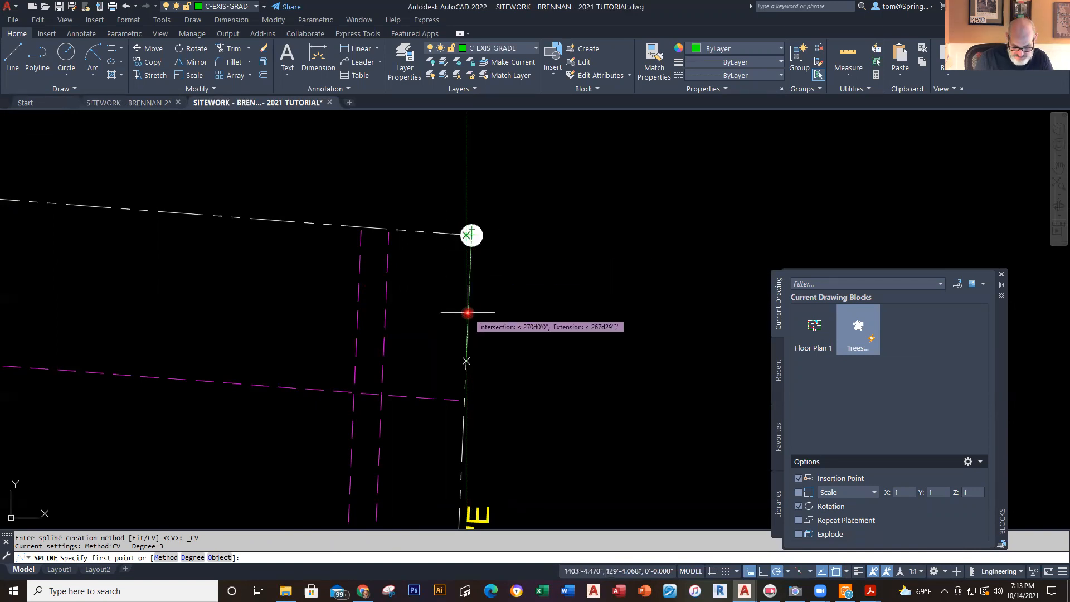
{"action": "left_click", "coordinate": [465, 360]}
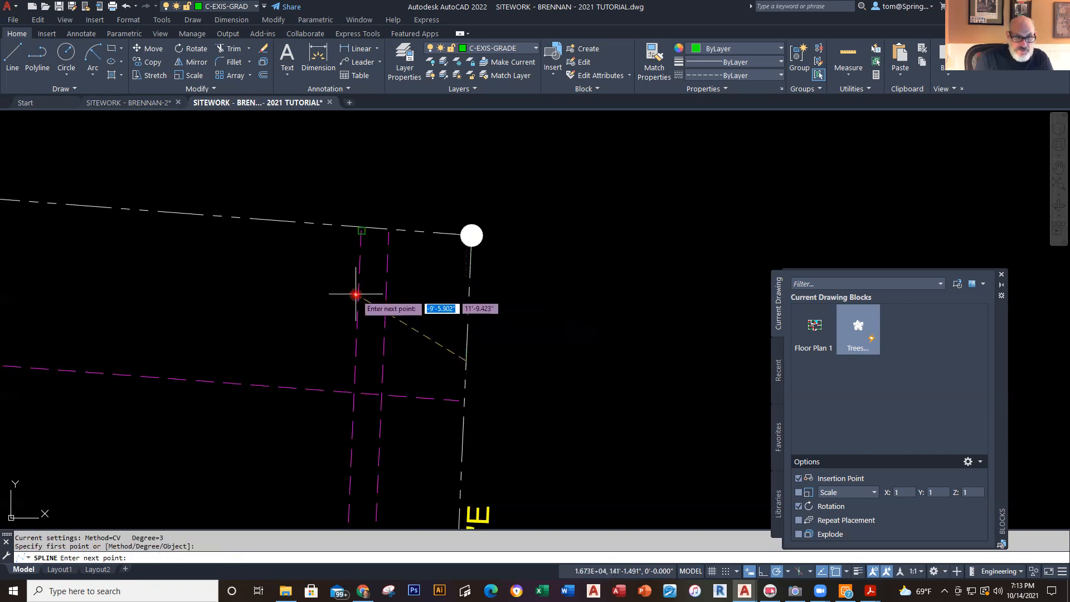
{"action": "left_click", "coordinate": [307, 329]}
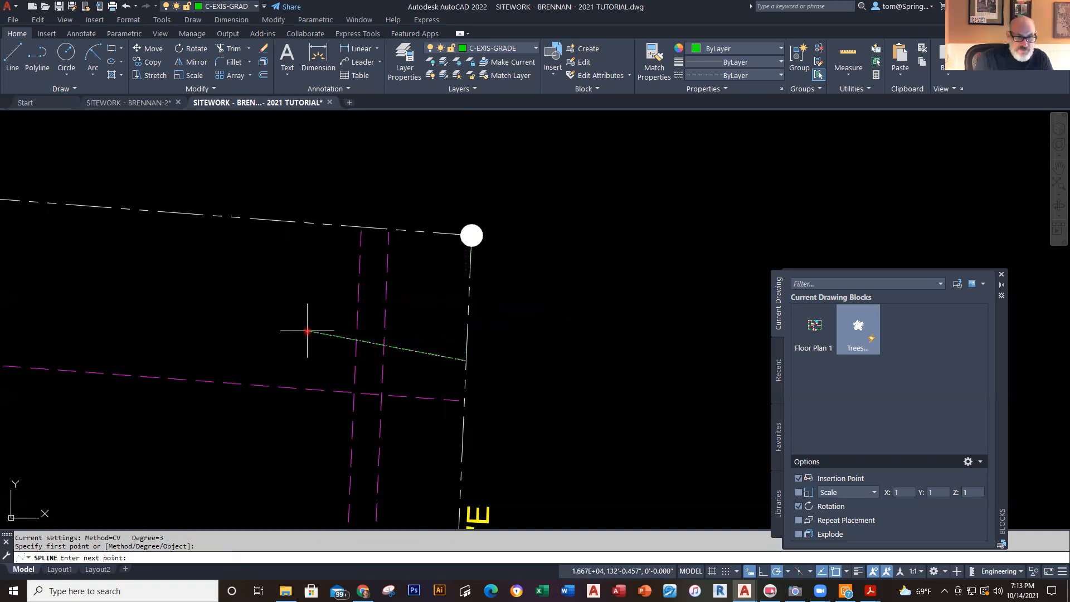
{"action": "left_click", "coordinate": [257, 294]}
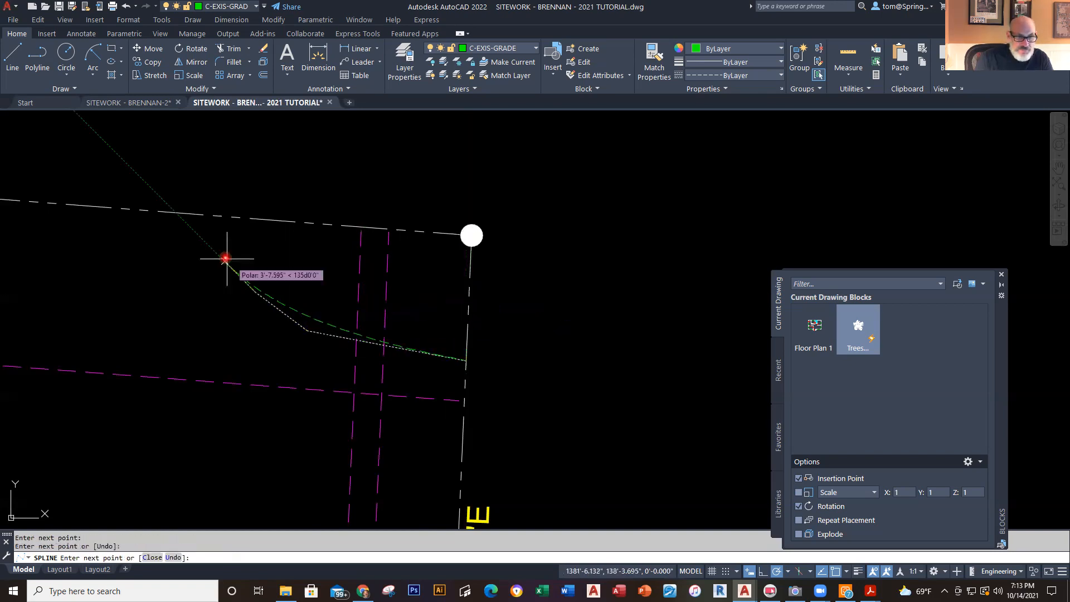
{"action": "left_click", "coordinate": [198, 213]}
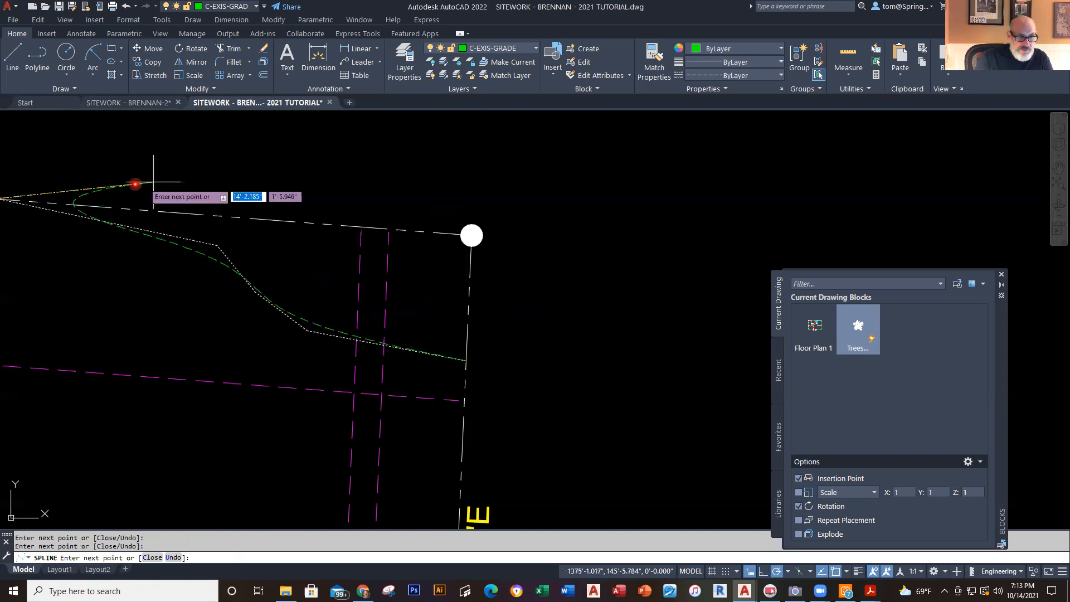
{"action": "right_click", "coordinate": [118, 225]}
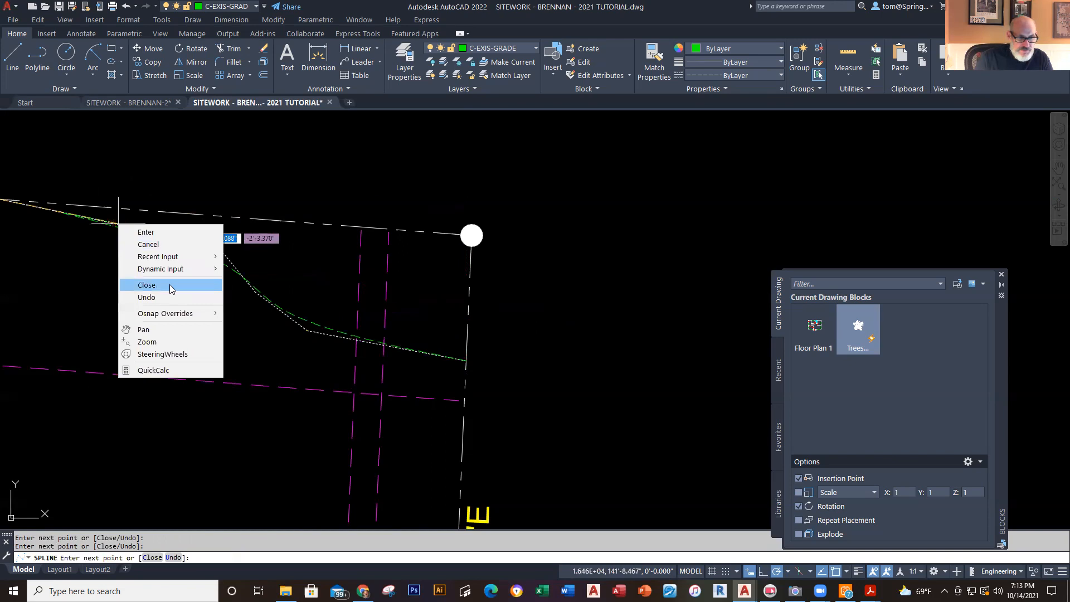
{"action": "key", "text": "Escape"}
{"action": "key", "text": "Escape"}
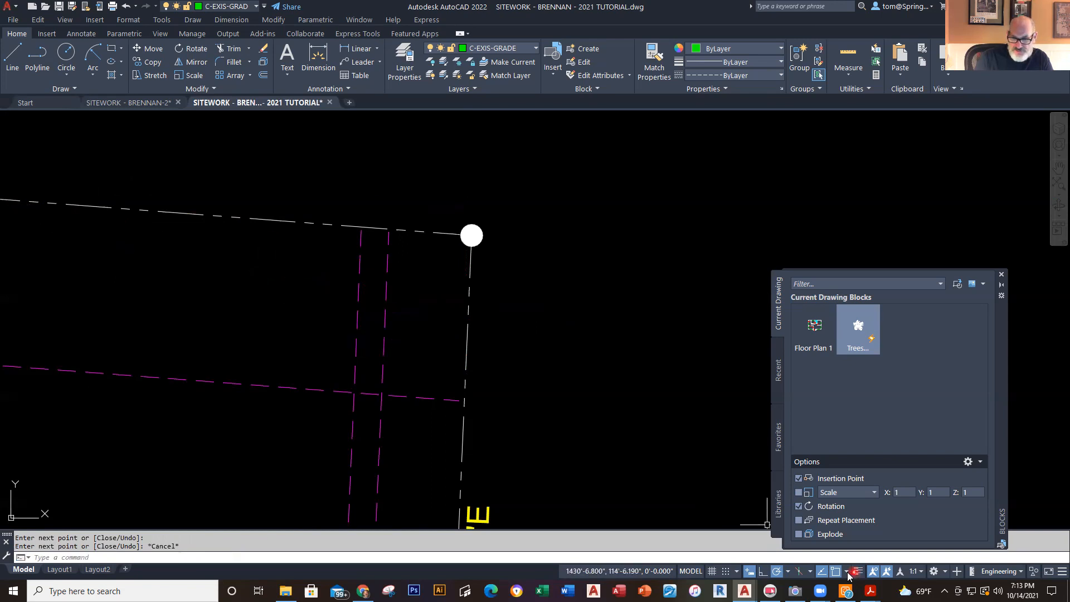
Step: Turn off the running object snaps
{"action": "left_click", "coordinate": [835, 572]}
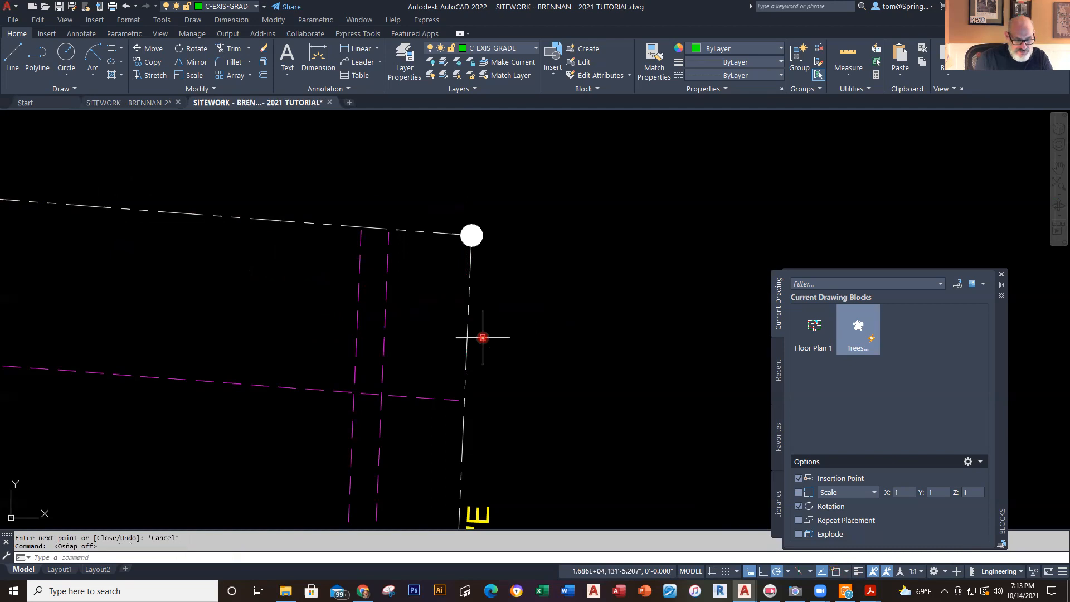
{"action": "right_click", "coordinate": [552, 298], "text": "shift"}
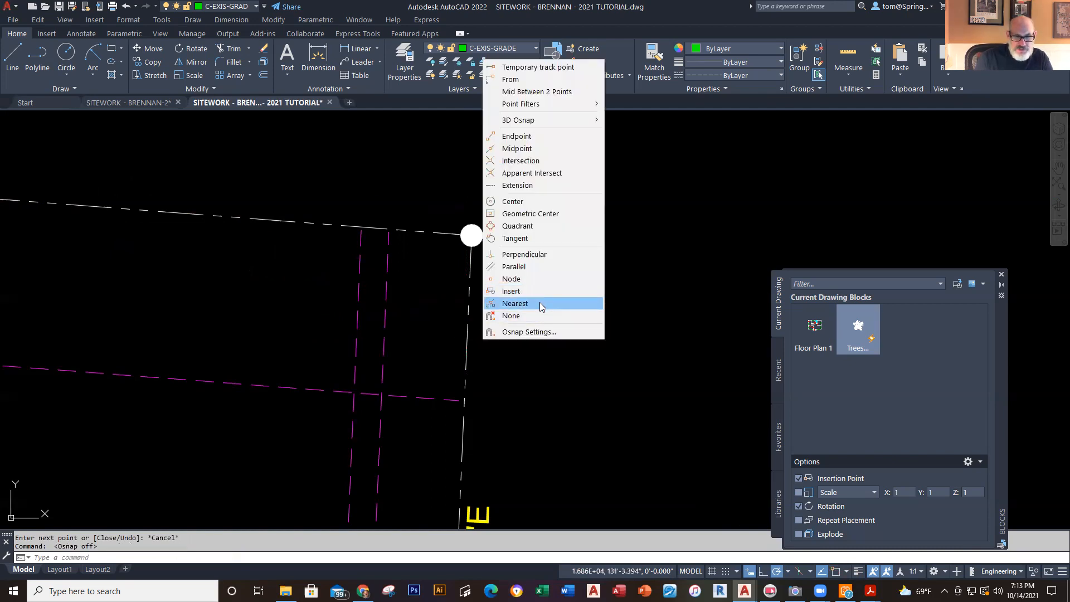
{"action": "left_click", "coordinate": [540, 304]}
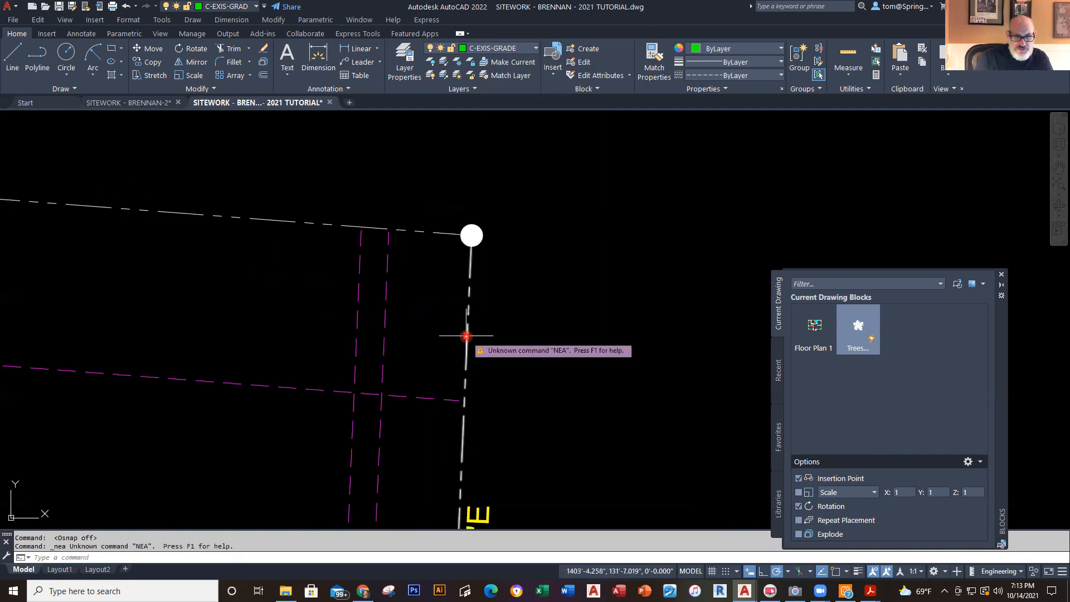
Step: Draw a CV spline contour across the northeast corner, from the east property line to the north property line, using Nearest snaps at both ends
{"action": "left_click", "coordinate": [74, 90]}
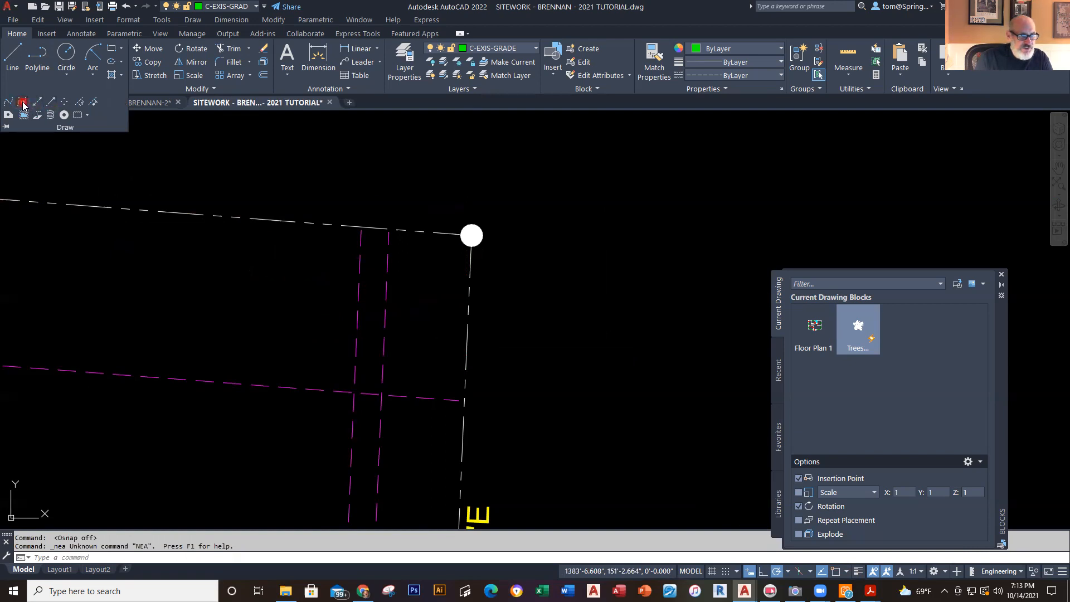
{"action": "left_click", "coordinate": [23, 114]}
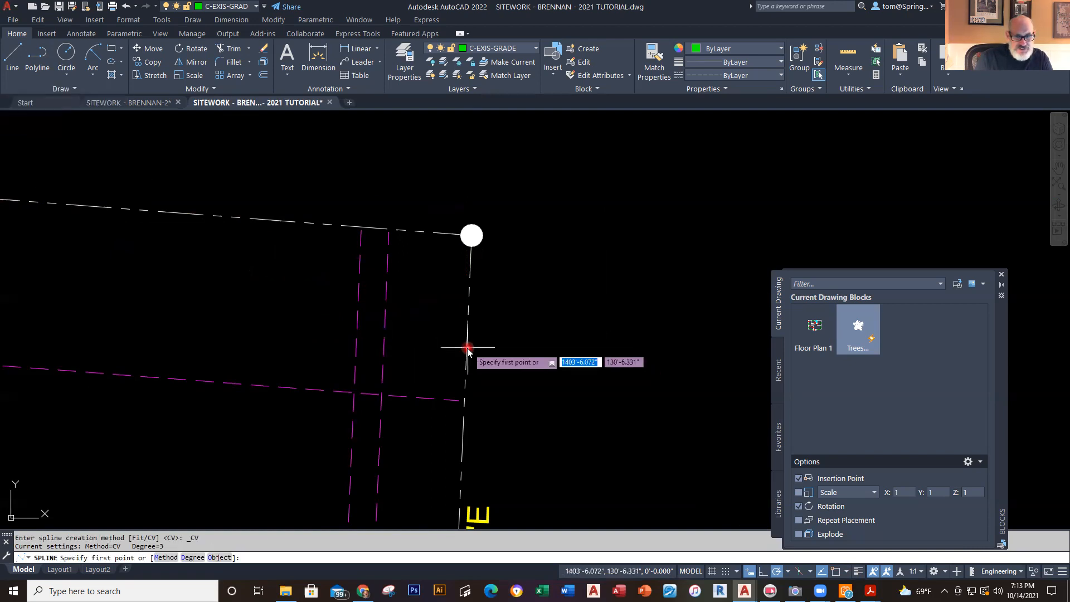
{"action": "right_click", "coordinate": [470, 351], "text": "shift"}
{"action": "left_click", "coordinate": [501, 312]}
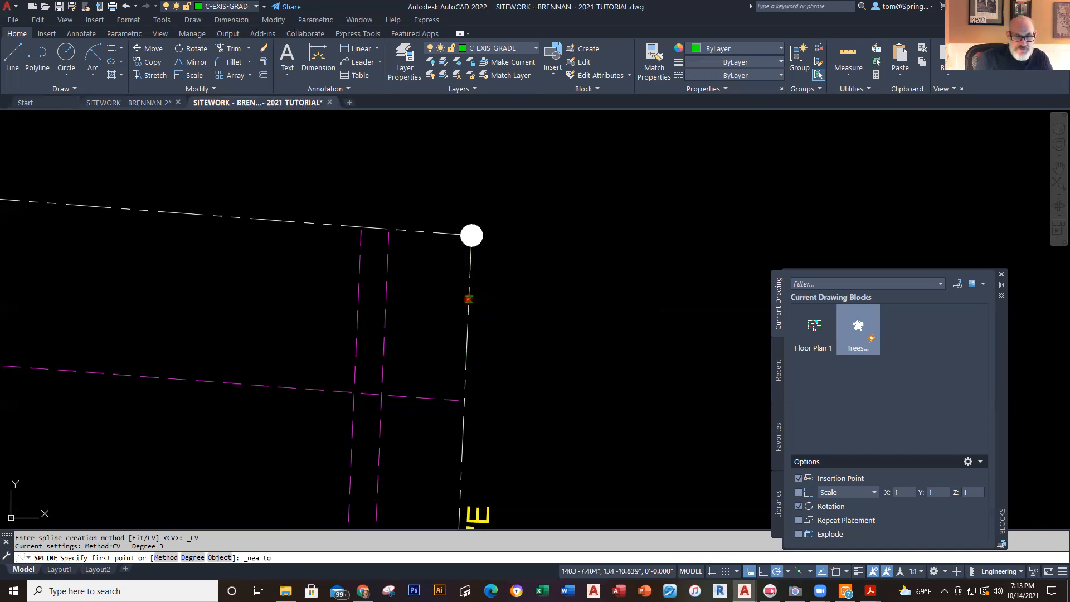
{"action": "left_click", "coordinate": [468, 300]}
{"action": "left_click", "coordinate": [407, 292]}
{"action": "left_click", "coordinate": [307, 285]}
{"action": "left_click", "coordinate": [270, 236]}
{"action": "right_click", "coordinate": [265, 219], "text": "shift"}
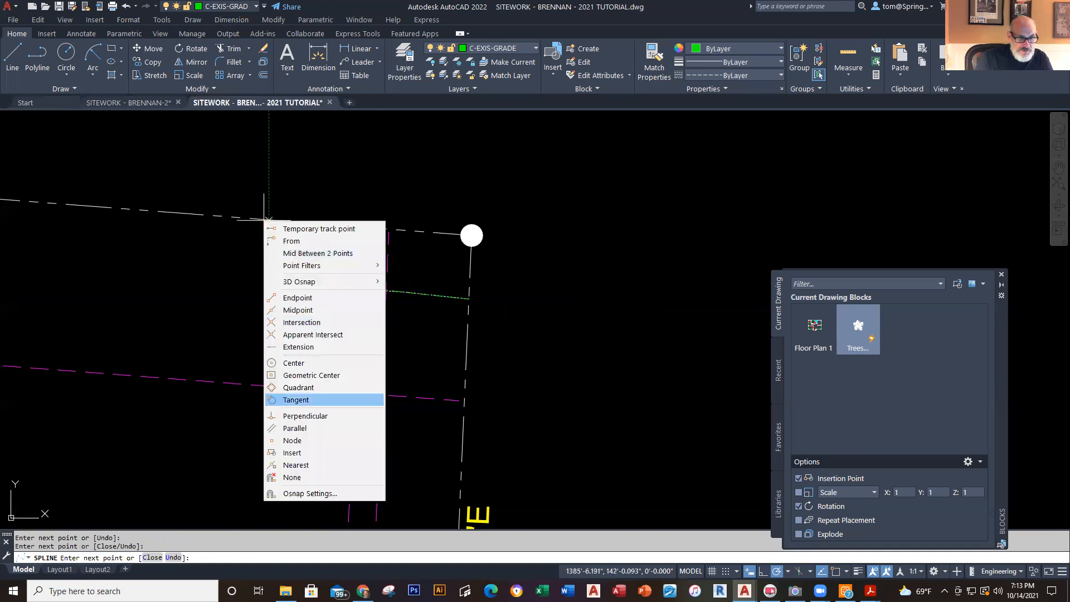
{"action": "left_click", "coordinate": [295, 464]}
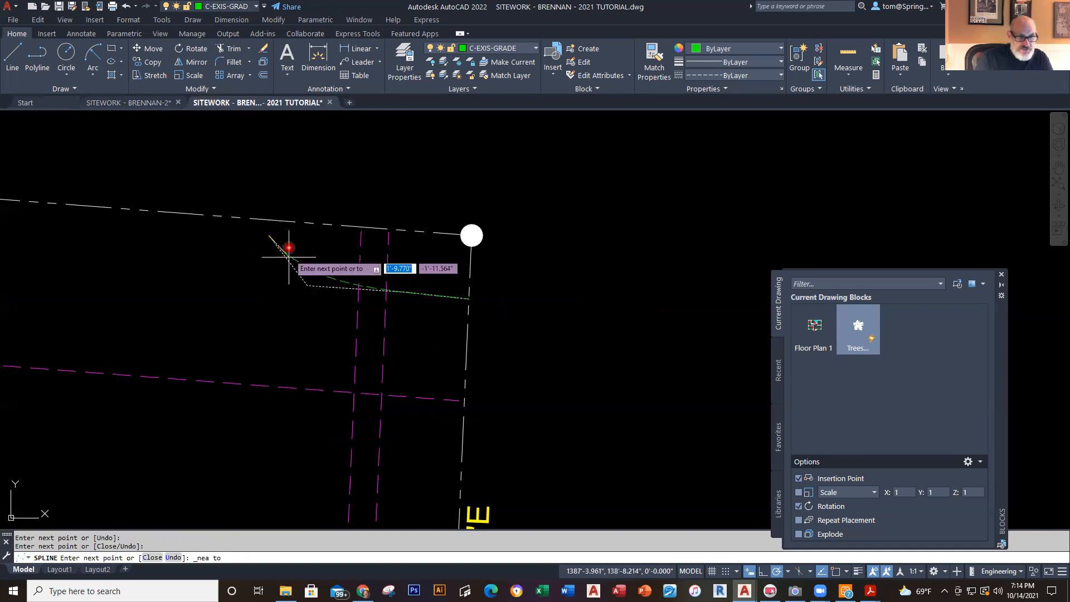
{"action": "left_click", "coordinate": [265, 223]}
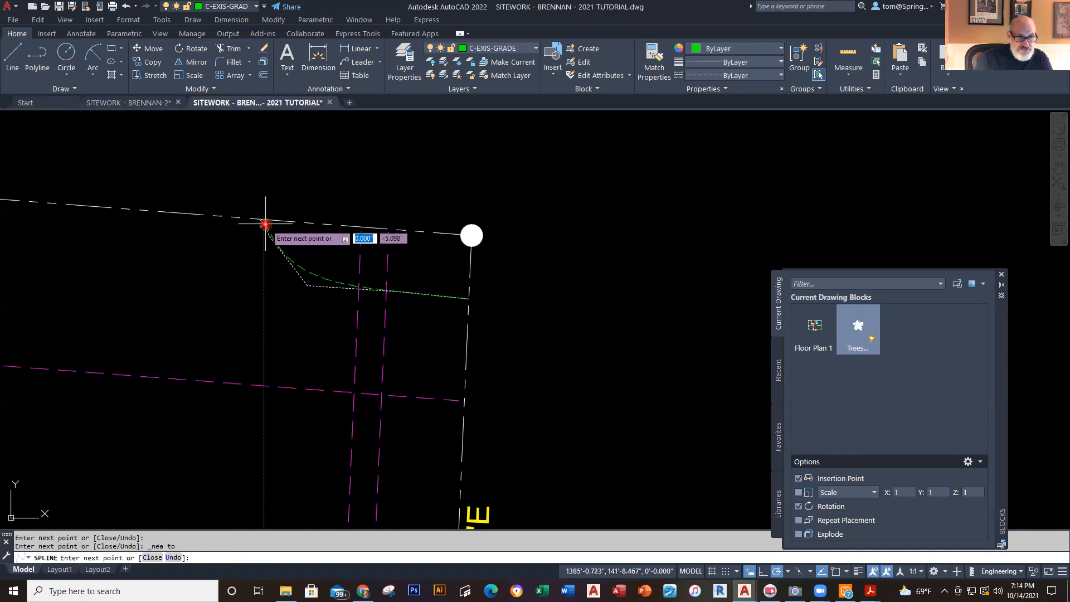
{"action": "key", "text": "Return"}
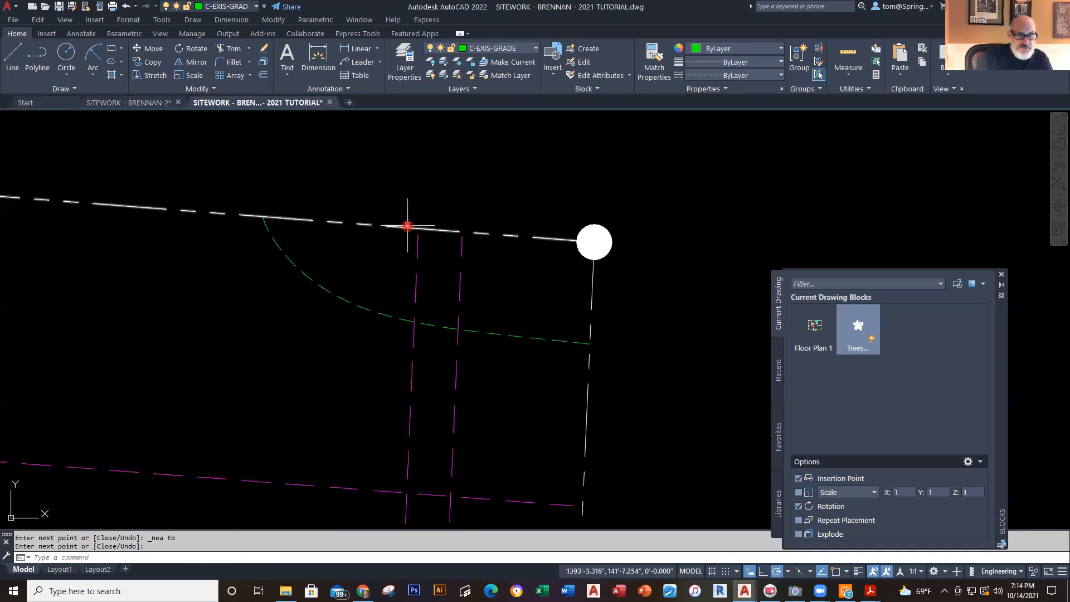
{"action": "key", "text": "Escape"}
{"action": "key", "text": "Escape"}
Step: Draw a second contour spline from a Nearest point on the east property line above the N2d30'57"E label, curving to near the north line's middle
{"action": "scroll", "coordinate": [507, 357], "scroll_direction": "down", "scroll_amount": 4}
{"action": "scroll", "coordinate": [507, 372], "scroll_direction": "up", "scroll_amount": 3}
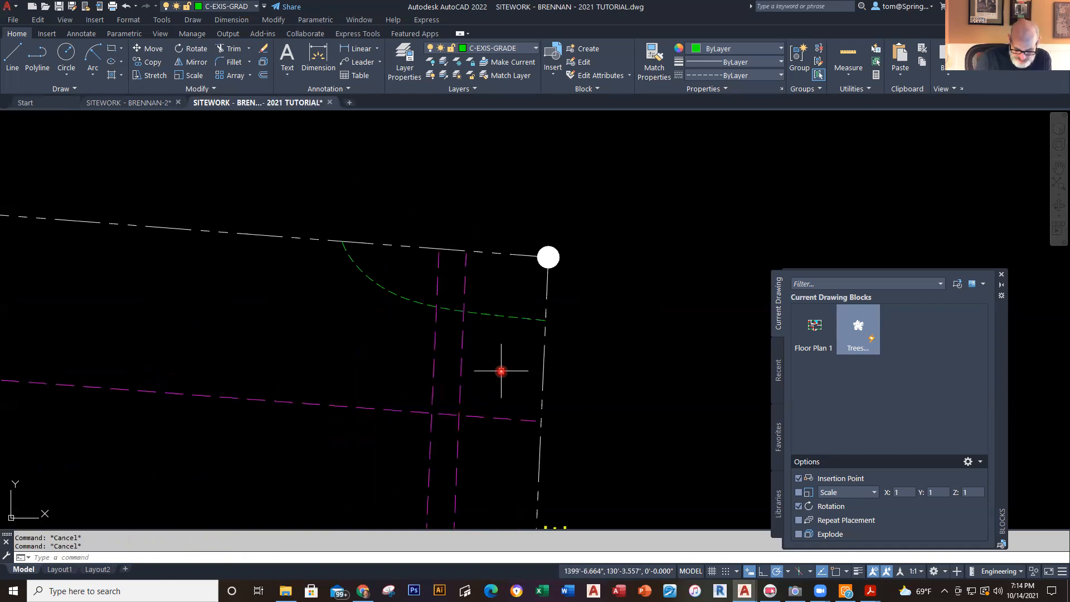
{"action": "scroll", "coordinate": [500, 371], "scroll_direction": "down", "scroll_amount": 1}
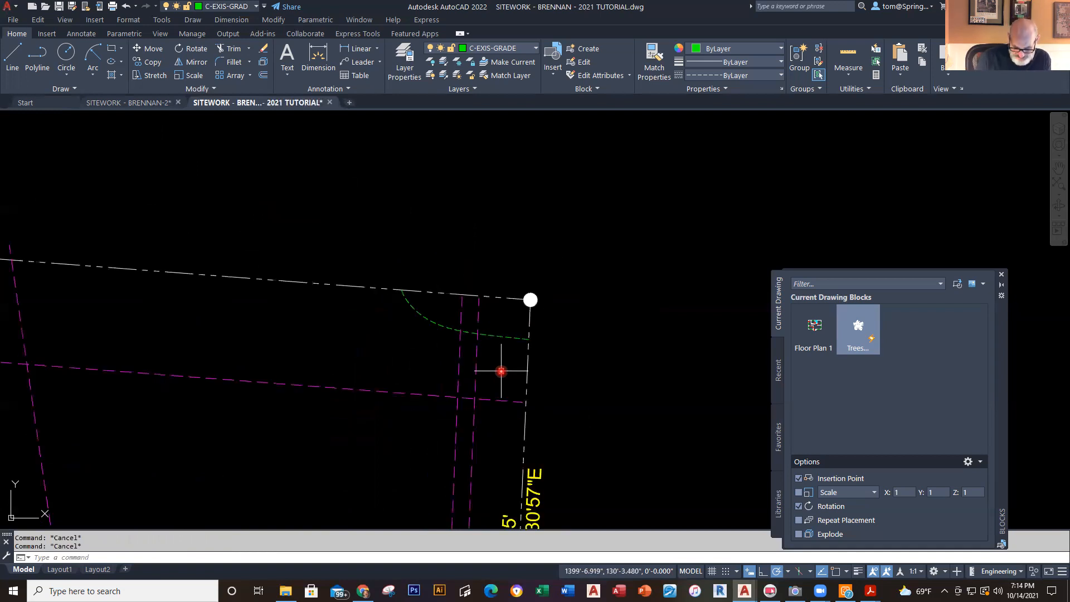
{"action": "middle_click_drag", "start_coordinate": [501, 370], "coordinate": [466, 259]}
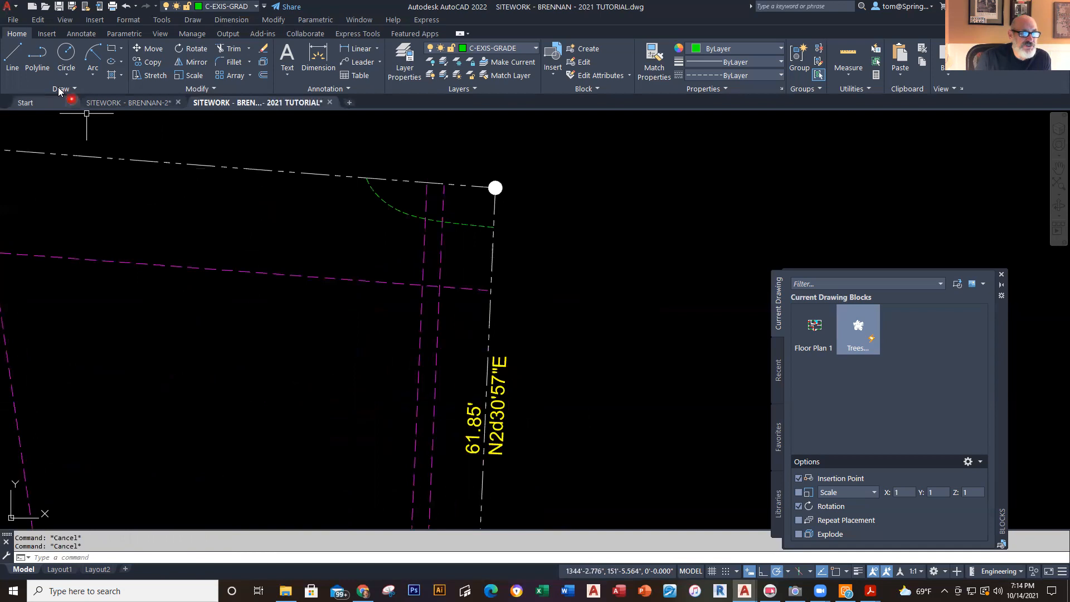
{"action": "right_click", "coordinate": [222, 197]}
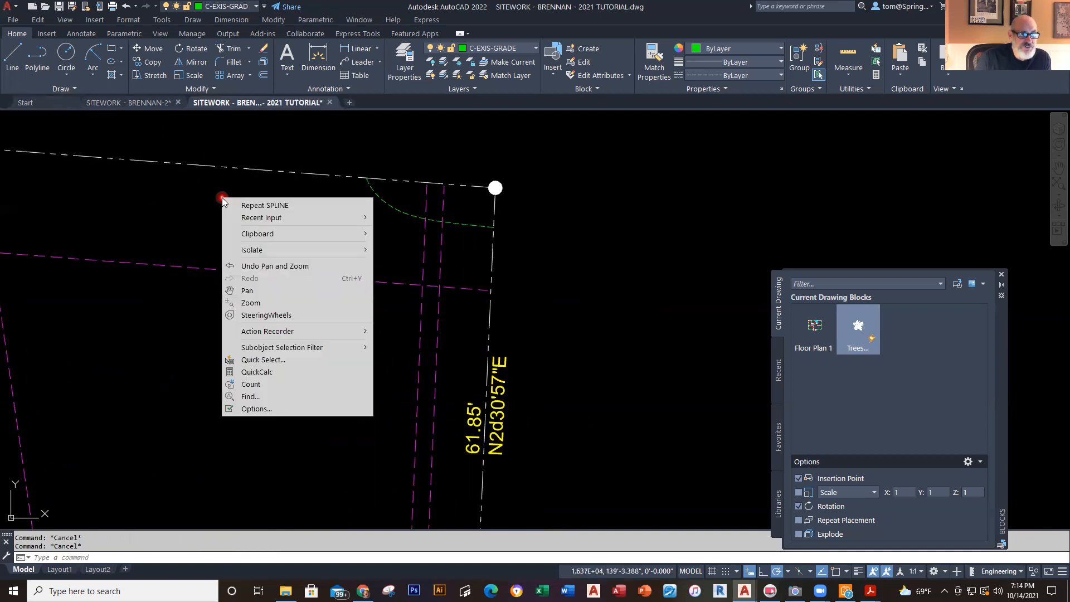
{"action": "left_click", "coordinate": [287, 204]}
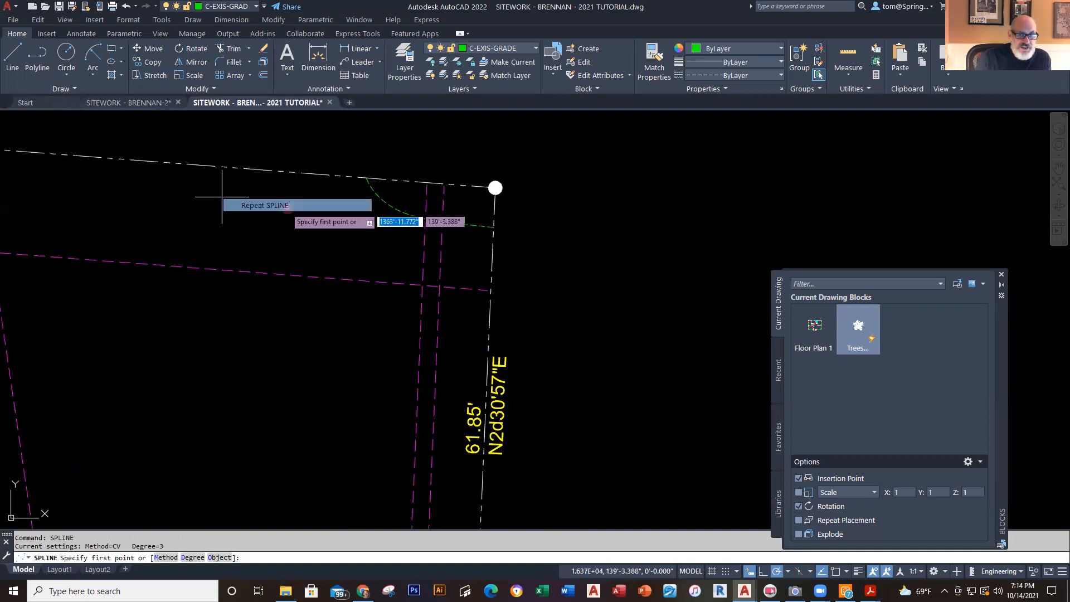
{"action": "right_click", "coordinate": [536, 279], "text": "shift"}
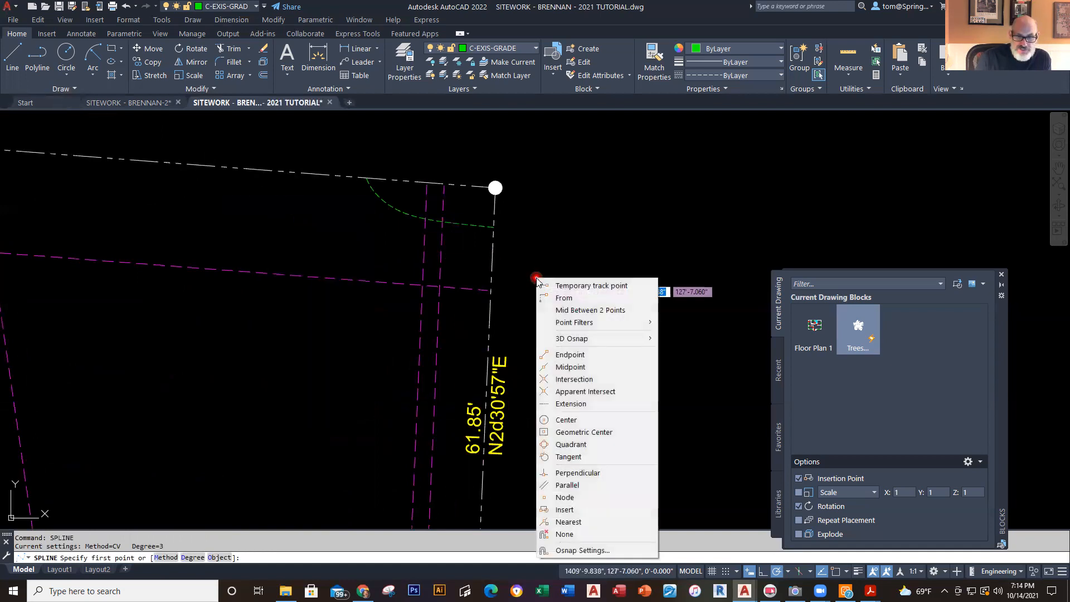
{"action": "left_click", "coordinate": [568, 521]}
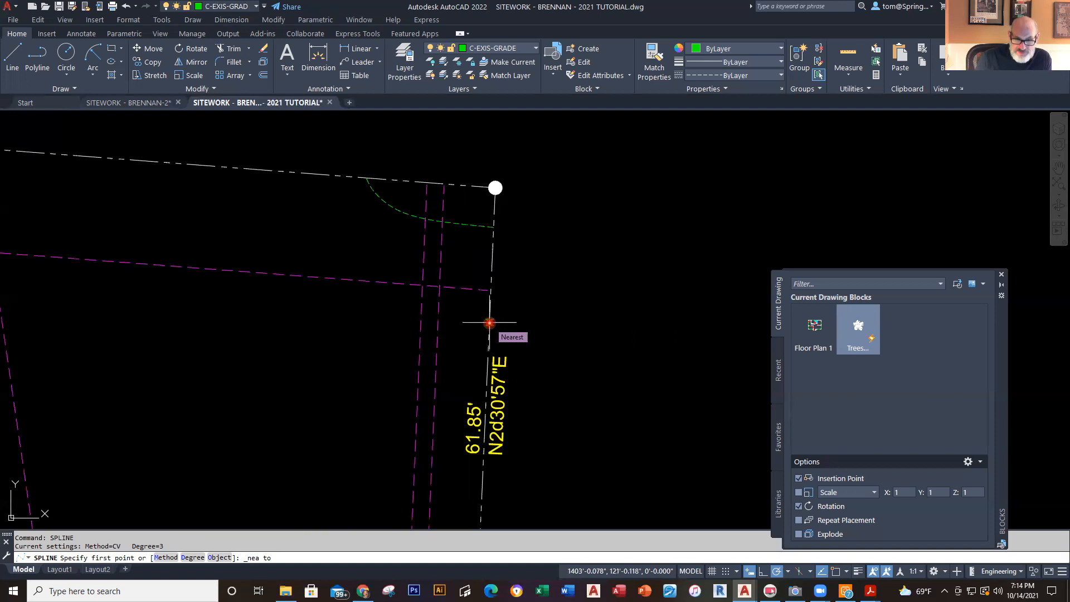
{"action": "left_click", "coordinate": [488, 307]}
{"action": "left_click", "coordinate": [329, 326]}
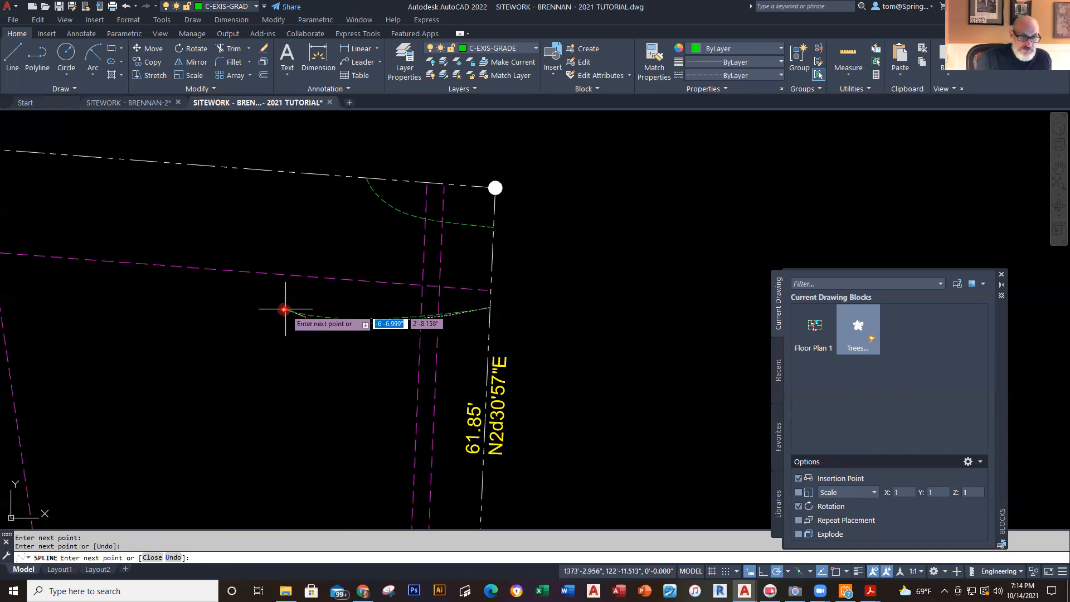
{"action": "left_click", "coordinate": [182, 252]}
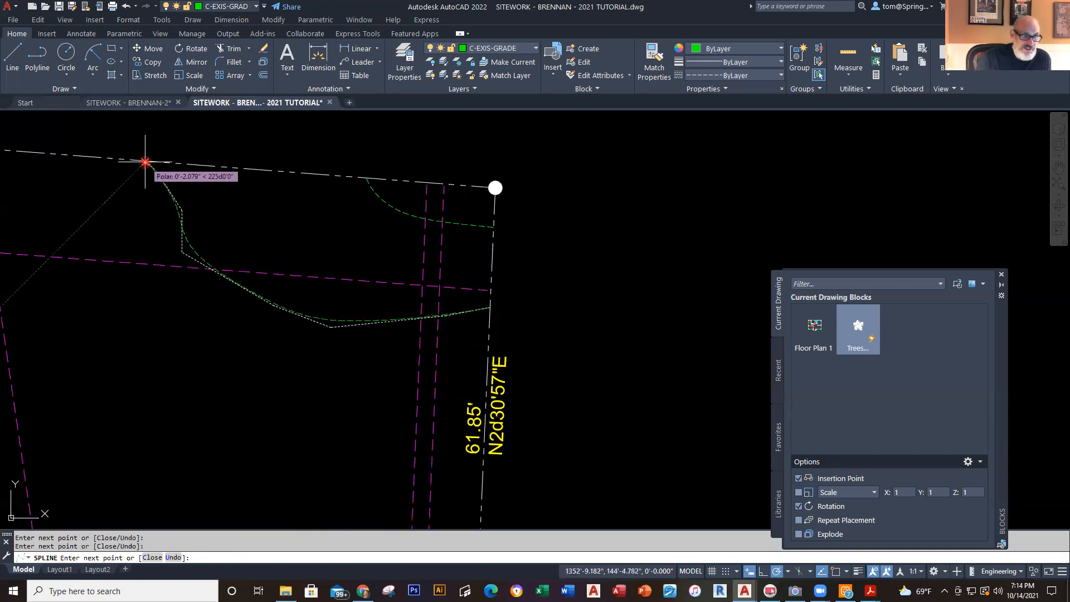
{"action": "left_click", "coordinate": [145, 162]}
{"action": "key", "text": "Return"}
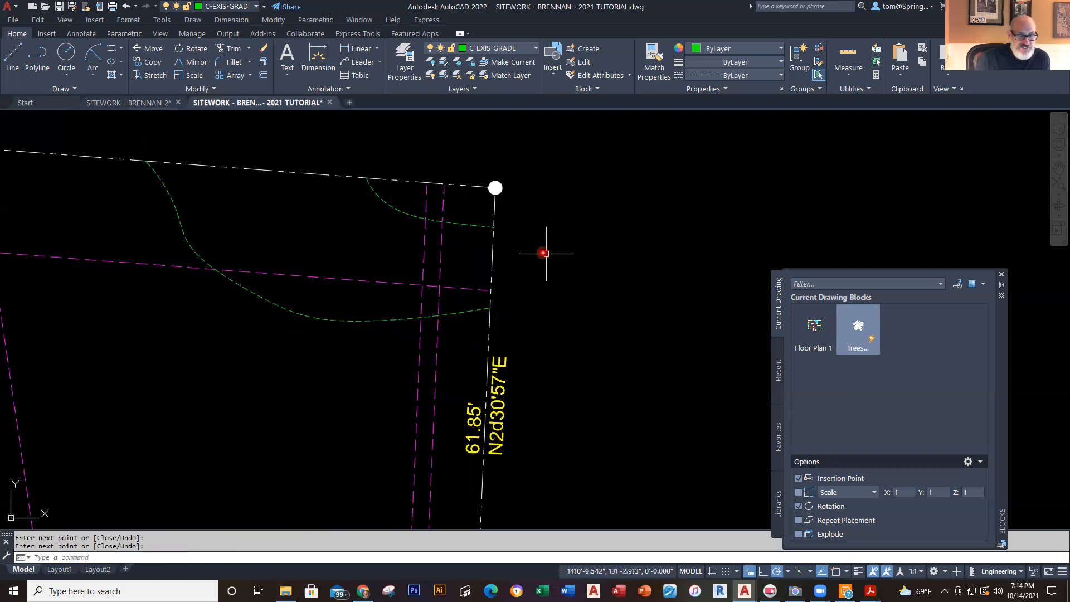
{"action": "scroll", "coordinate": [580, 262], "scroll_direction": "down", "scroll_amount": 4}
{"action": "middle_click_drag", "start_coordinate": [571, 261], "coordinate": [539, 247]}
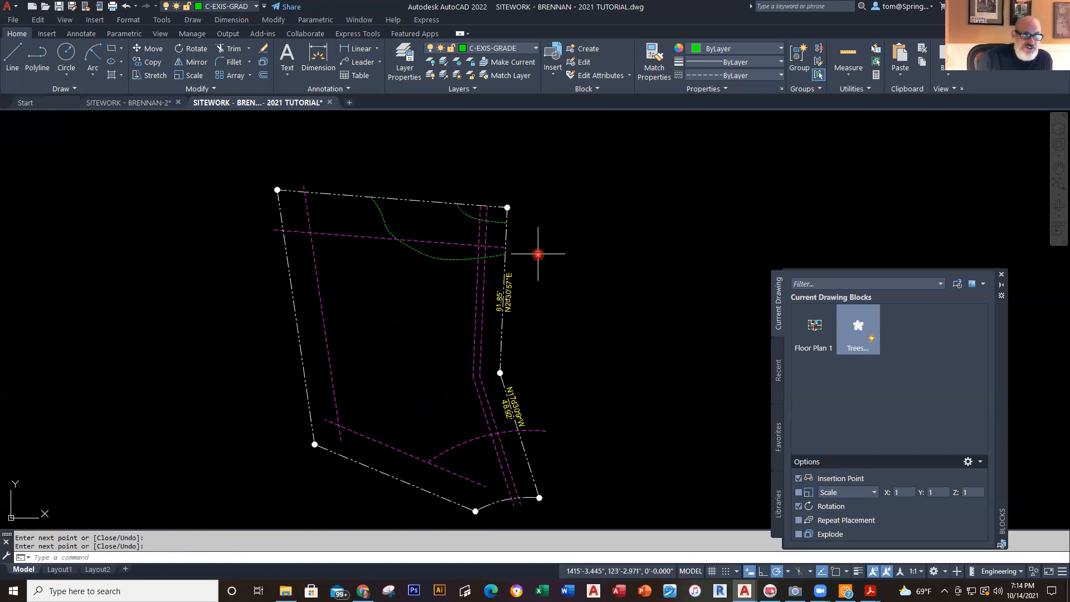
{"action": "right_click", "coordinate": [117, 189]}
{"action": "left_click", "coordinate": [170, 199]}
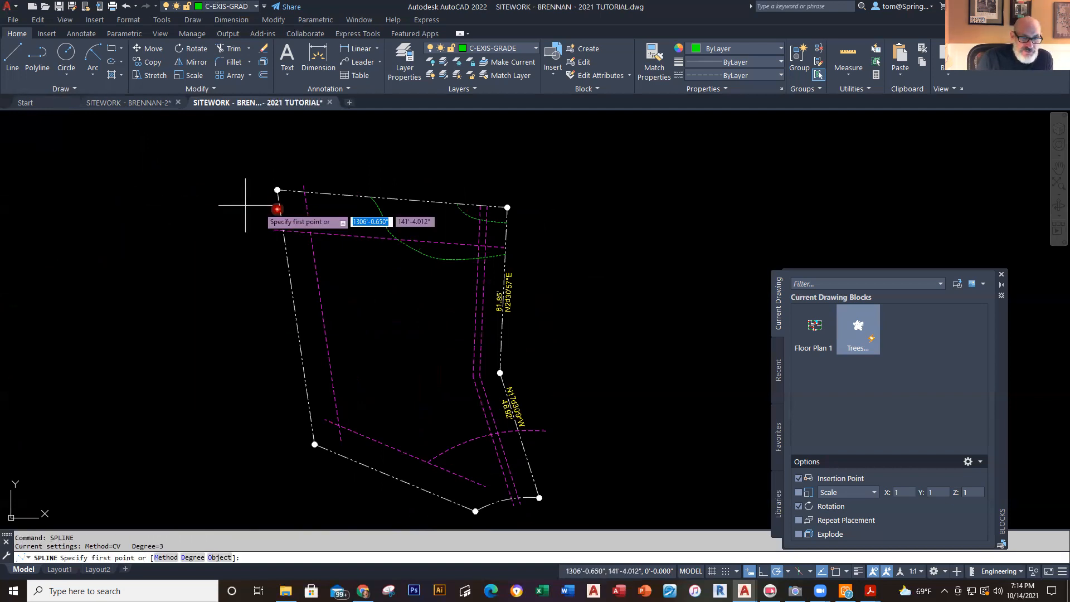
{"action": "right_click", "coordinate": [526, 311], "text": "shift"}
{"action": "left_click", "coordinate": [557, 277]}
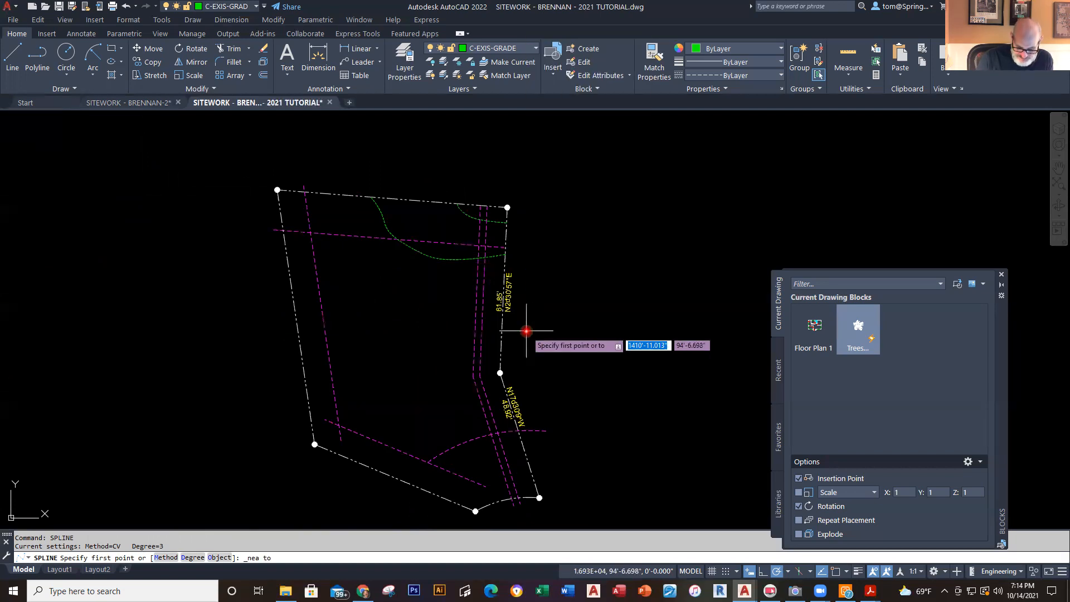
{"action": "scroll", "coordinate": [526, 331], "scroll_direction": "up", "scroll_amount": 2}
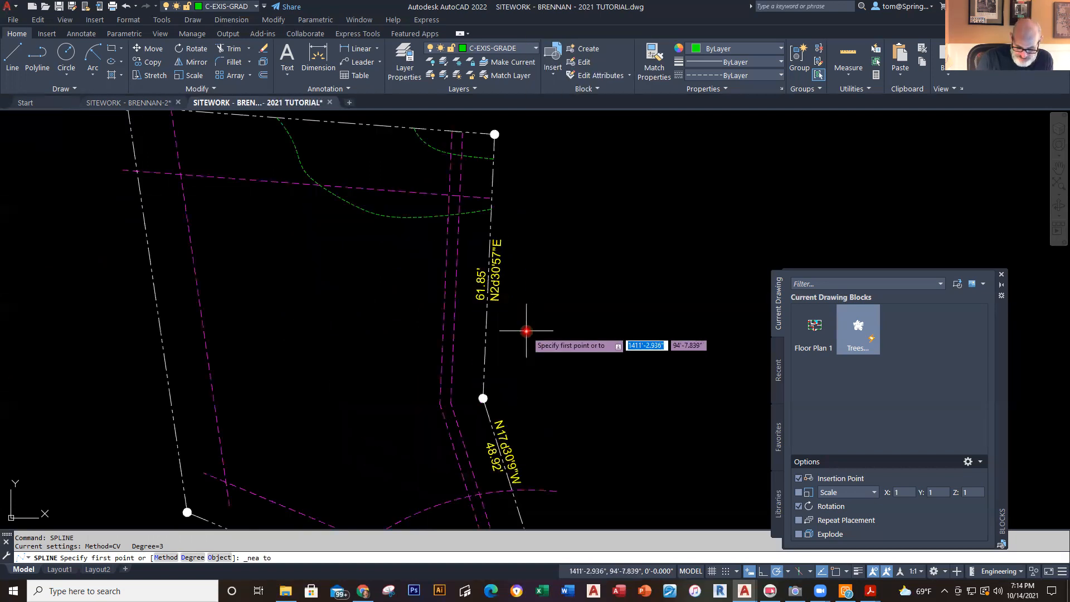
{"action": "left_click", "coordinate": [489, 272]}
{"action": "left_click", "coordinate": [393, 297]}
{"action": "left_click", "coordinate": [263, 255]}
{"action": "left_click", "coordinate": [240, 229]}
{"action": "left_click", "coordinate": [222, 189]}
{"action": "middle_click_drag", "start_coordinate": [152, 134], "coordinate": [204, 271]}
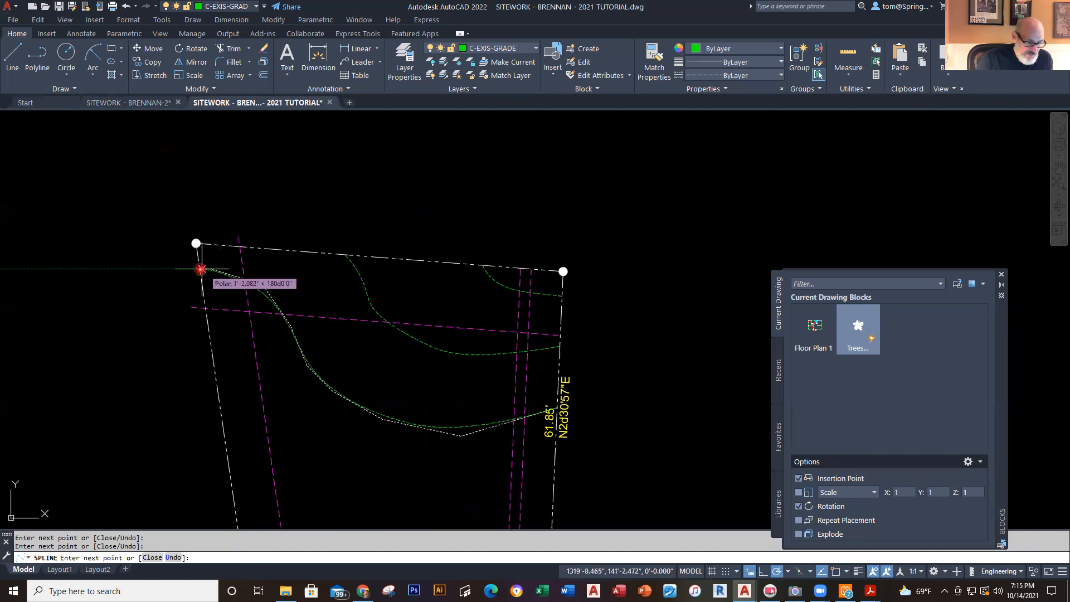
{"action": "right_click", "coordinate": [201, 269], "text": "shift"}
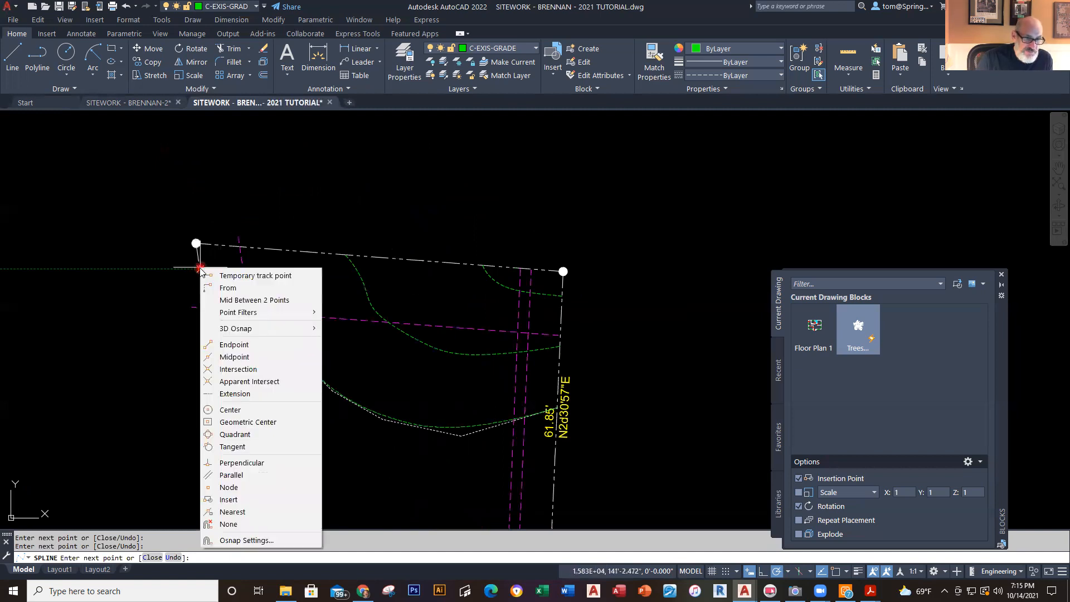
{"action": "left_click", "coordinate": [268, 512]}
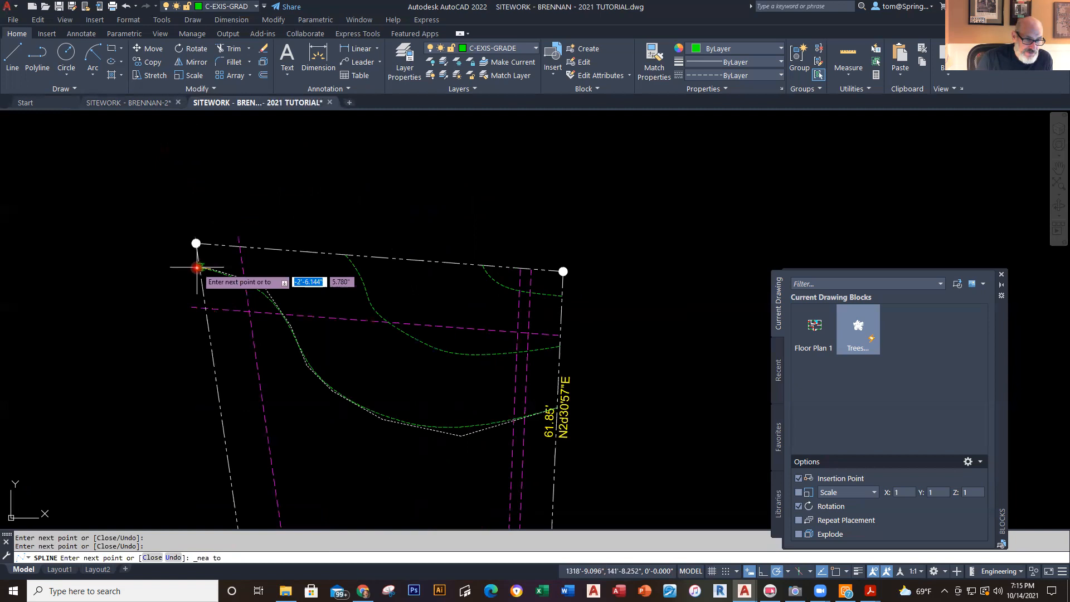
{"action": "key", "text": "Escape"}
Step: Draw a third CV spline contour from the east property line at the N2d30'57"E label to the west line just below the northwest corner, using Nearest snaps at both ends
{"action": "right_click", "coordinate": [304, 356]}
{"action": "left_click", "coordinate": [338, 364]}
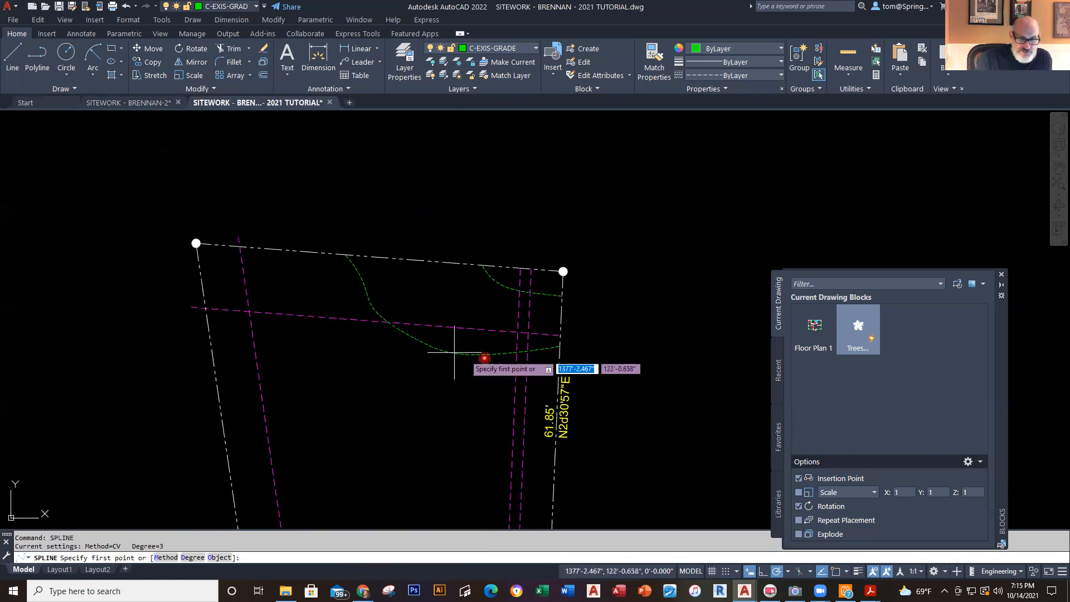
{"action": "right_click", "coordinate": [557, 414], "text": "shift"}
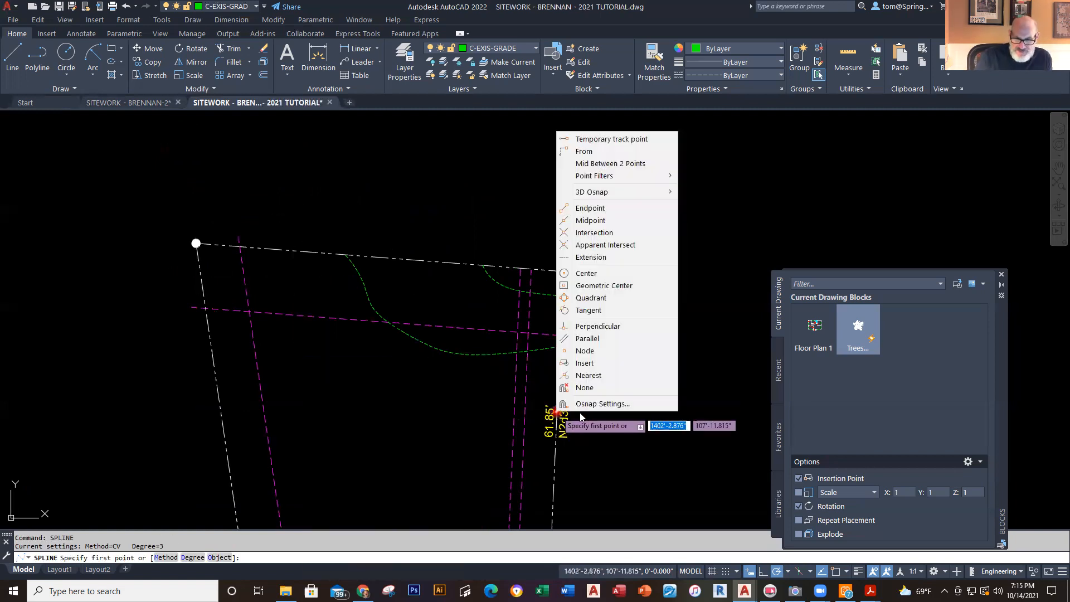
{"action": "left_click", "coordinate": [600, 375]}
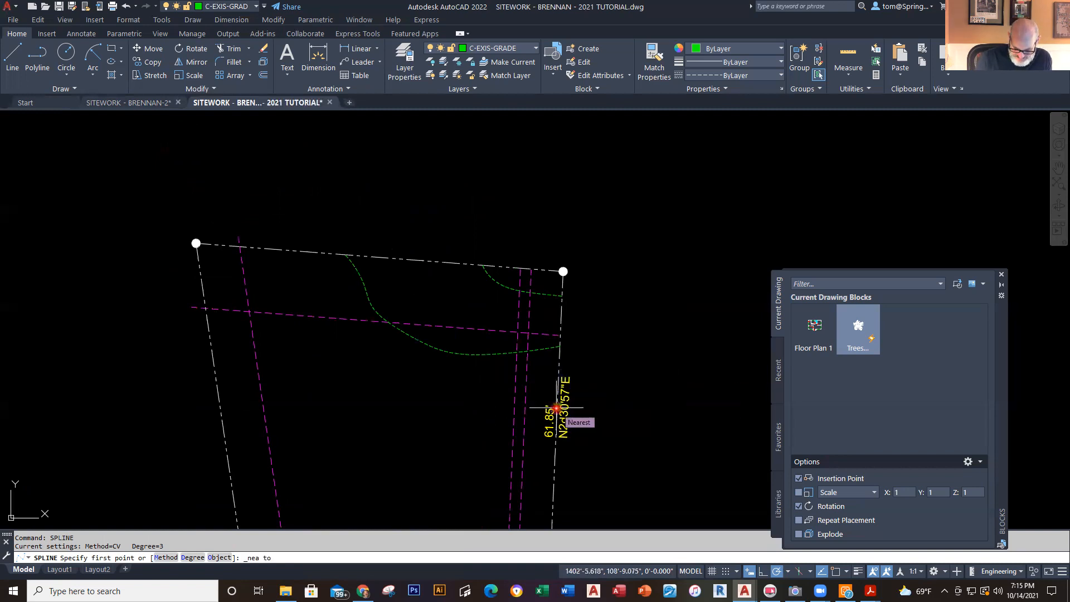
{"action": "left_click", "coordinate": [556, 408]}
{"action": "left_click", "coordinate": [508, 411]}
{"action": "left_click", "coordinate": [397, 413]}
{"action": "left_click", "coordinate": [344, 383]}
{"action": "left_click", "coordinate": [280, 332]}
{"action": "left_click", "coordinate": [248, 301]}
{"action": "right_click", "coordinate": [202, 281], "text": "shift"}
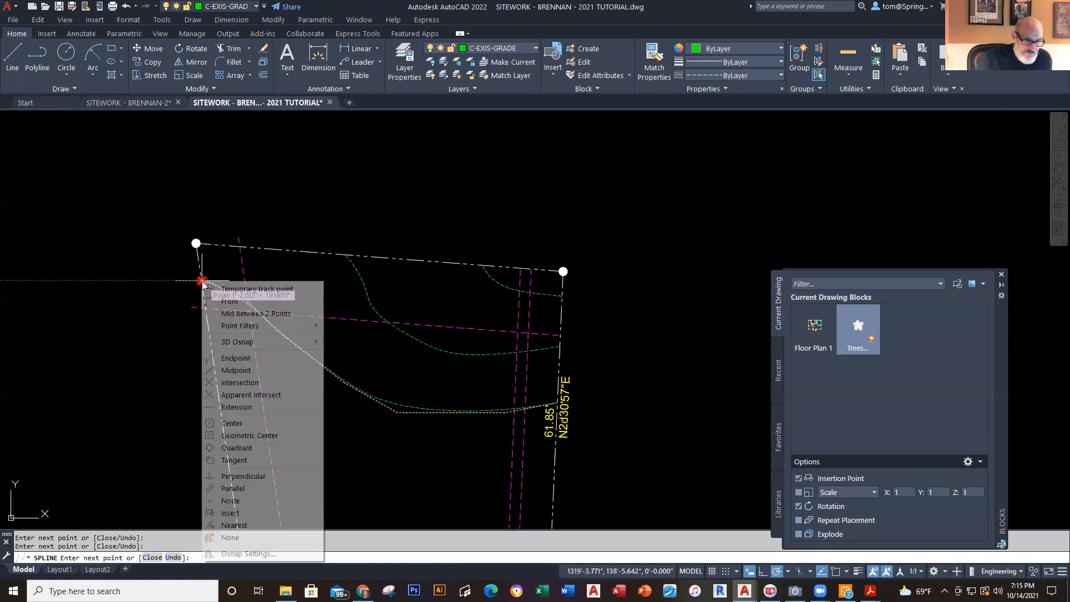
{"action": "left_click", "coordinate": [253, 525]}
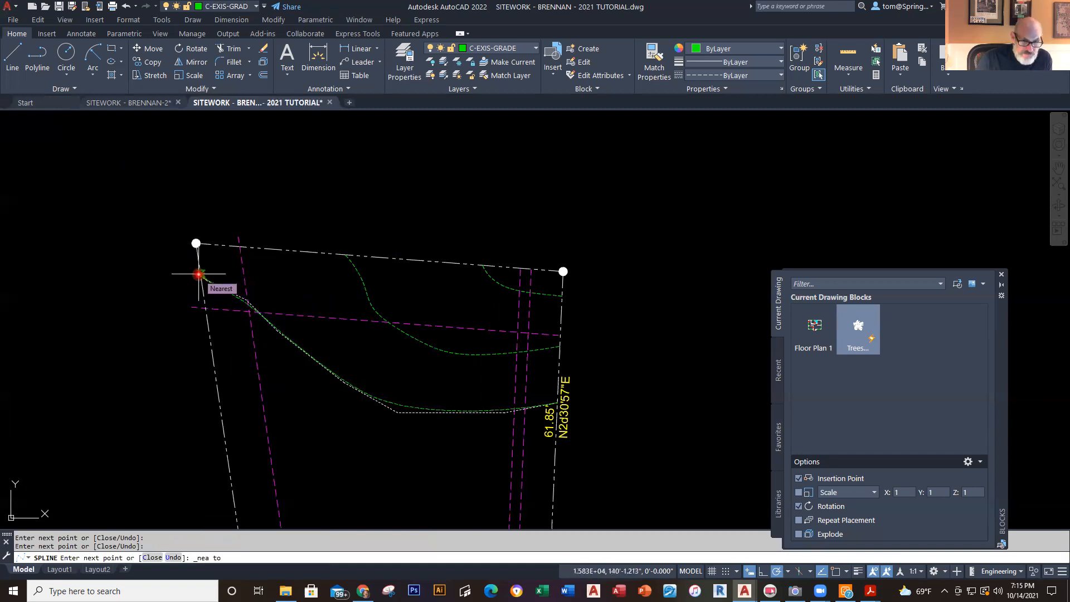
{"action": "left_click", "coordinate": [199, 273]}
{"action": "key", "text": "Return"}
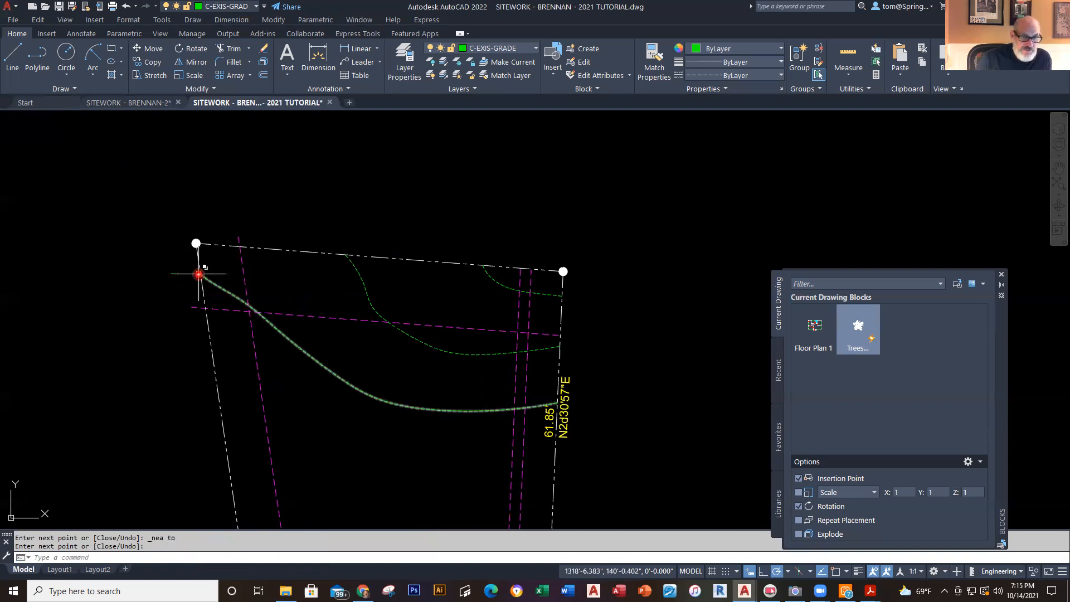
Step: Make C-PROP-TEXT the current layer for the elevation labels
{"action": "scroll", "coordinate": [384, 427], "scroll_direction": "down", "scroll_amount": 2}
{"action": "middle_click_drag", "start_coordinate": [384, 428], "coordinate": [349, 335]}
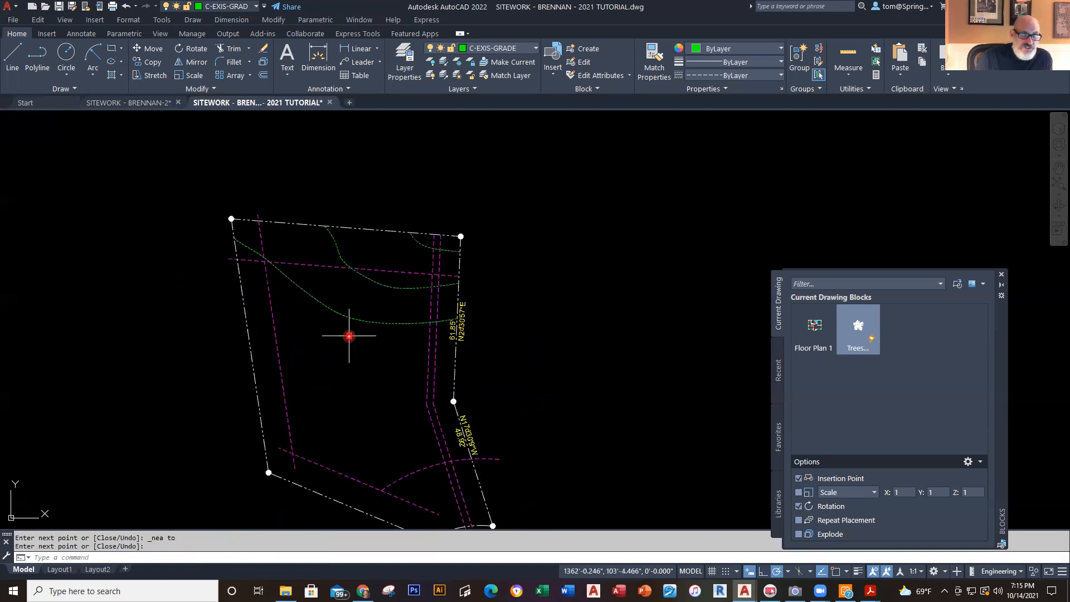
{"action": "scroll", "coordinate": [503, 265], "scroll_direction": "up", "scroll_amount": 2}
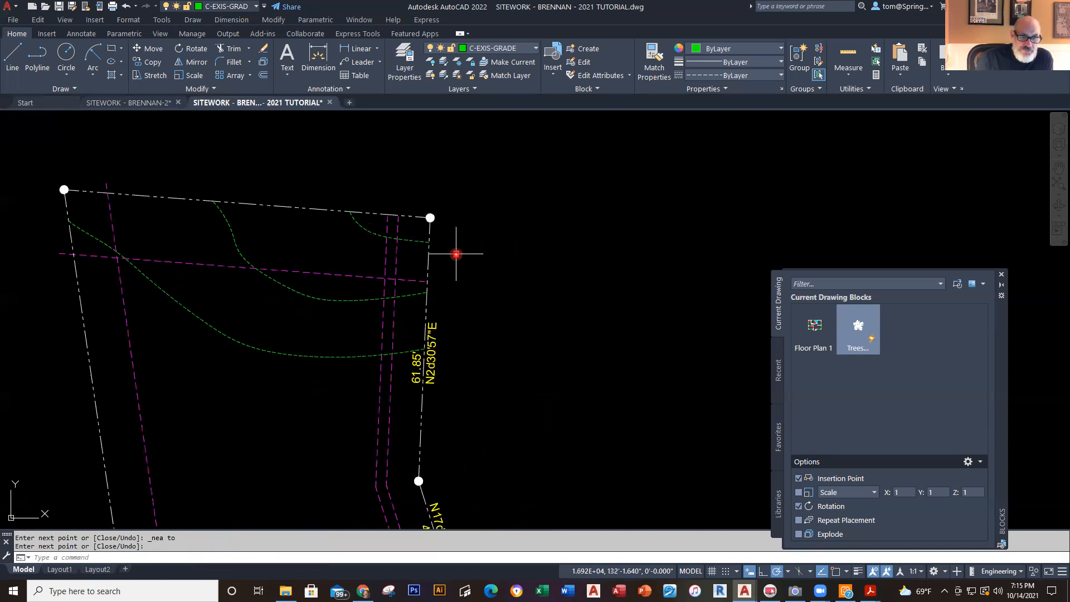
{"action": "scroll", "coordinate": [449, 245], "scroll_direction": "up", "scroll_amount": 1}
{"action": "middle_click_drag", "start_coordinate": [444, 244], "coordinate": [434, 382]}
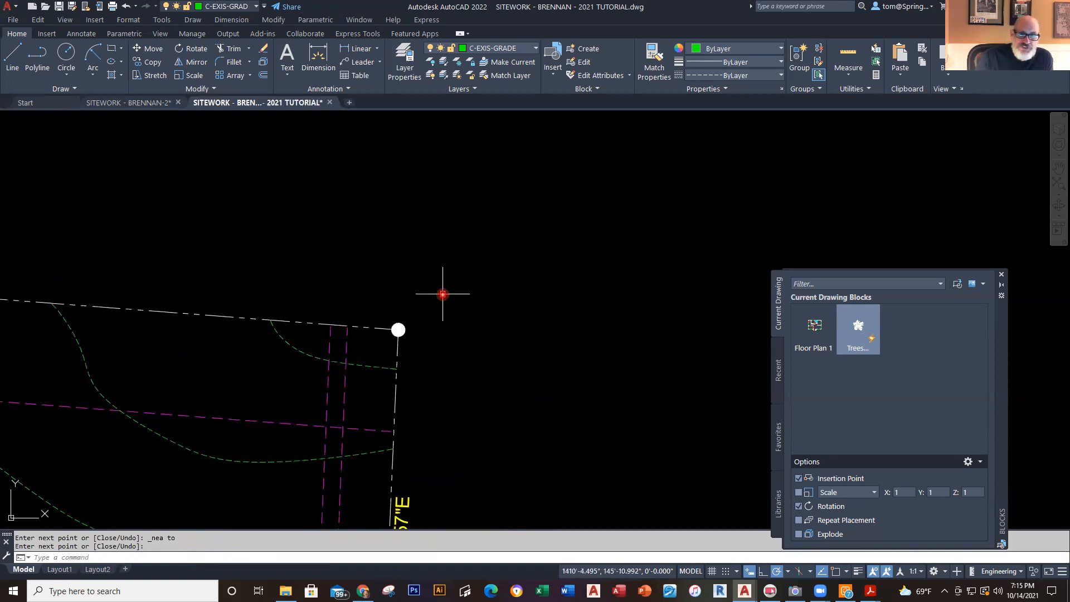
{"action": "left_click", "coordinate": [537, 48]}
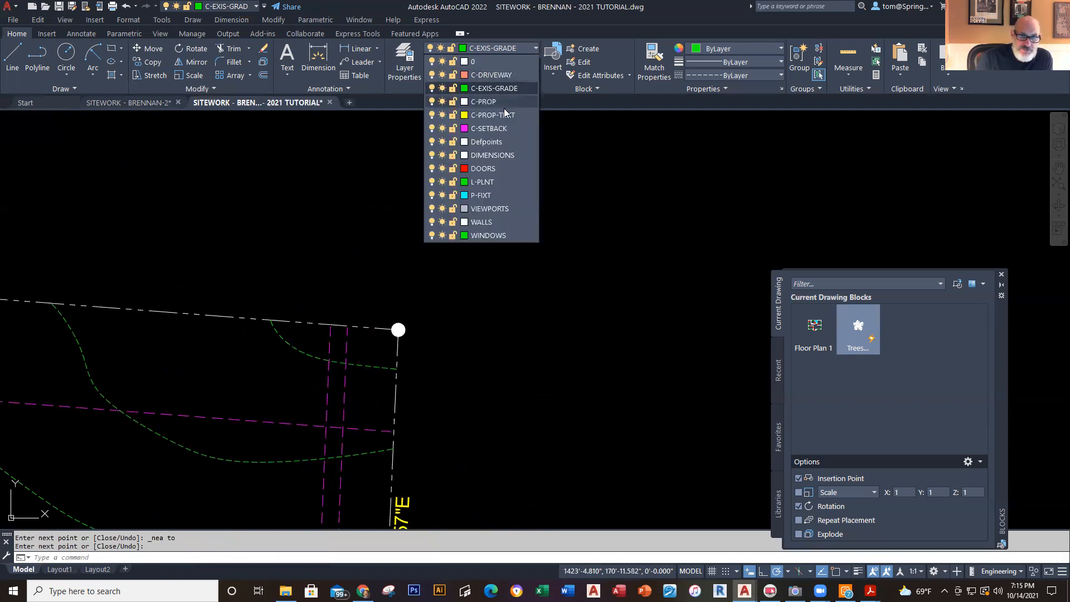
Step: Place the multiline text "EL 158.25'" just outside the northeast property corner
{"action": "left_click", "coordinate": [281, 56]}
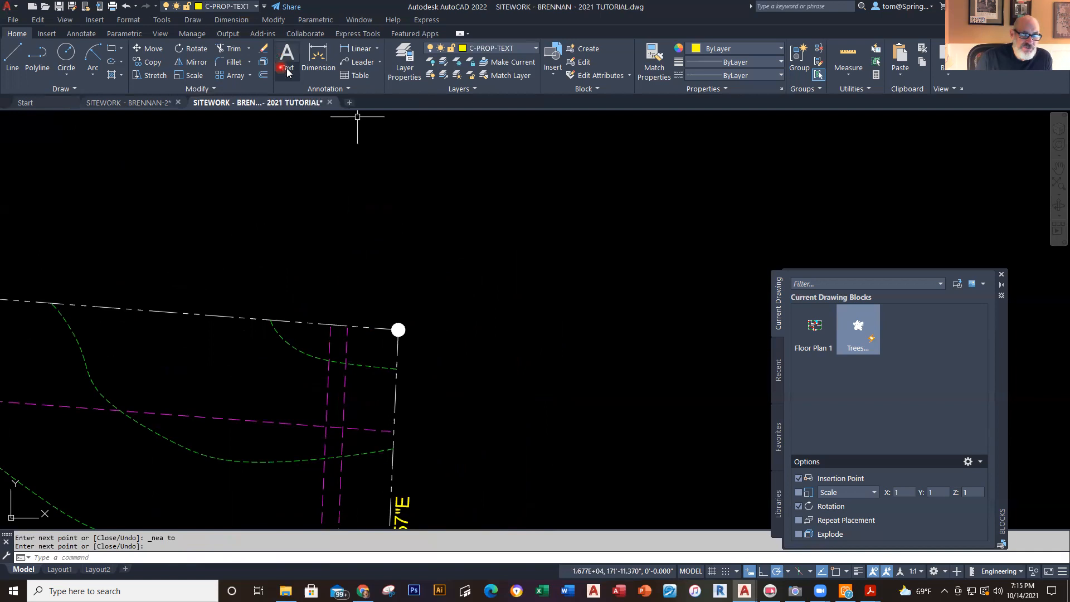
{"action": "left_click", "coordinate": [306, 93]}
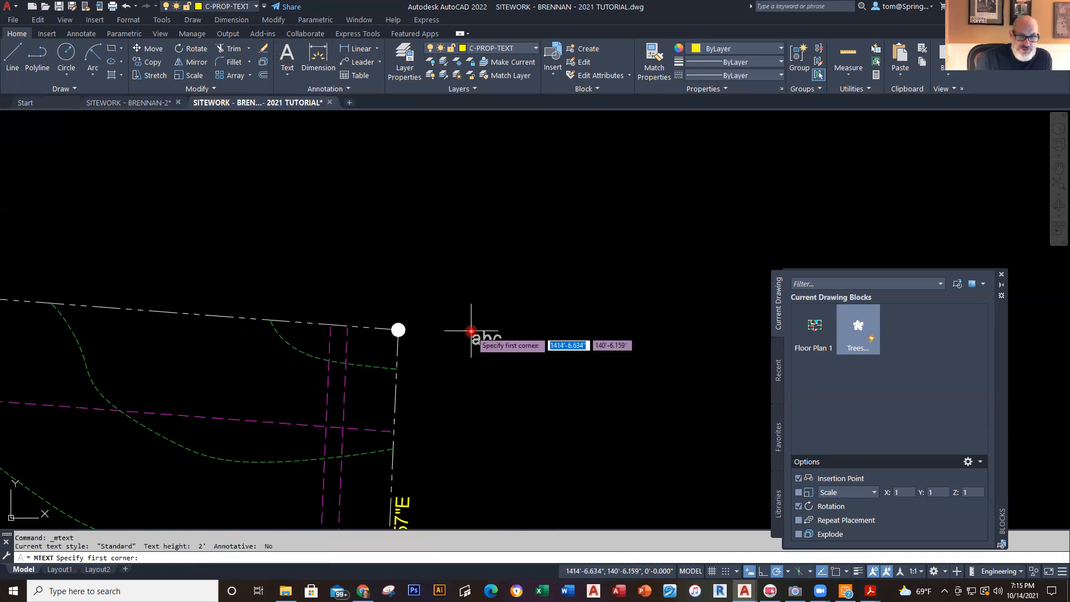
{"action": "left_click", "coordinate": [429, 294]}
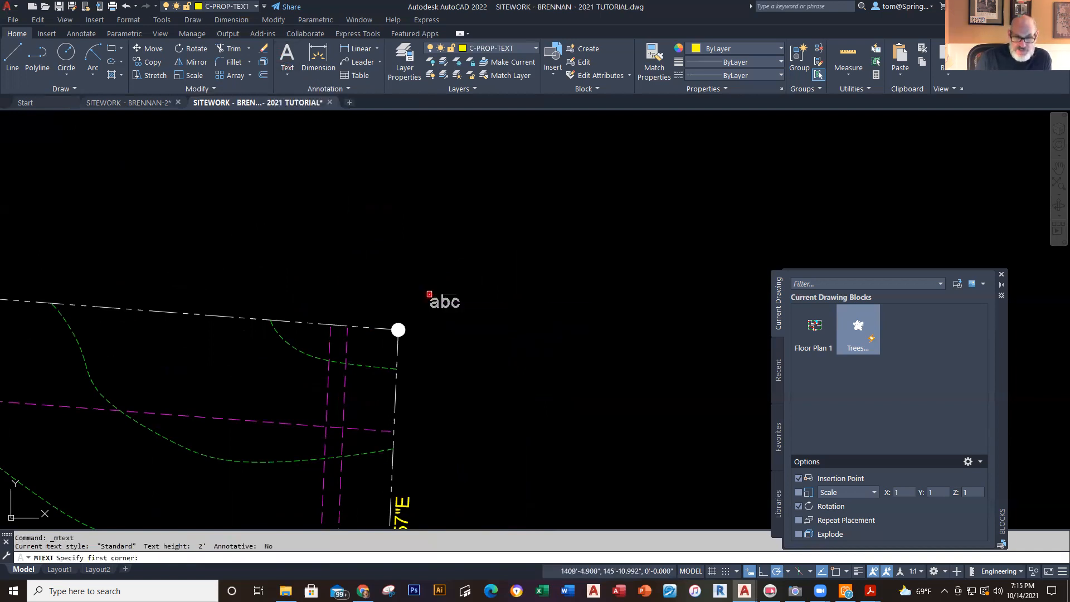
{"action": "left_click", "coordinate": [587, 342]}
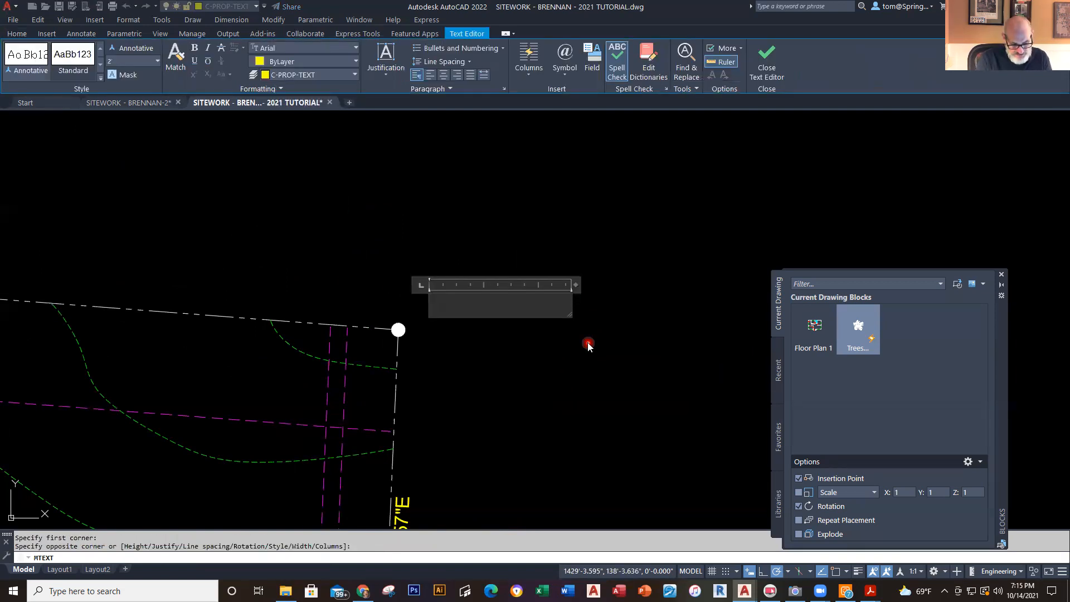
{"action": "type", "text": "el"}
{"action": "key", "text": "BackSpace"}
{"action": "key", "text": "BackSpace"}
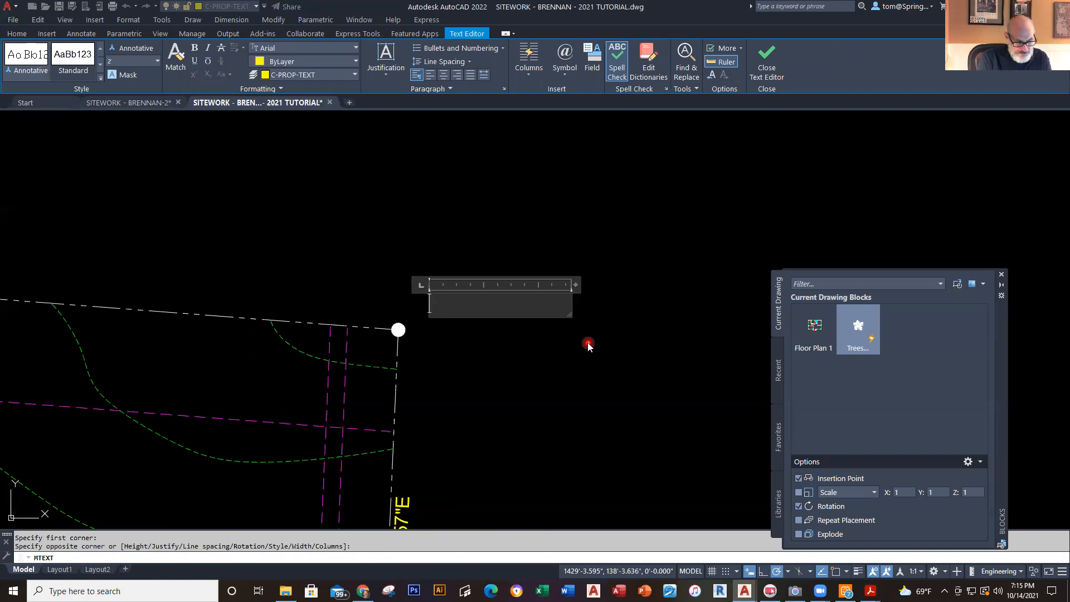
{"action": "type", "text": "1L"}
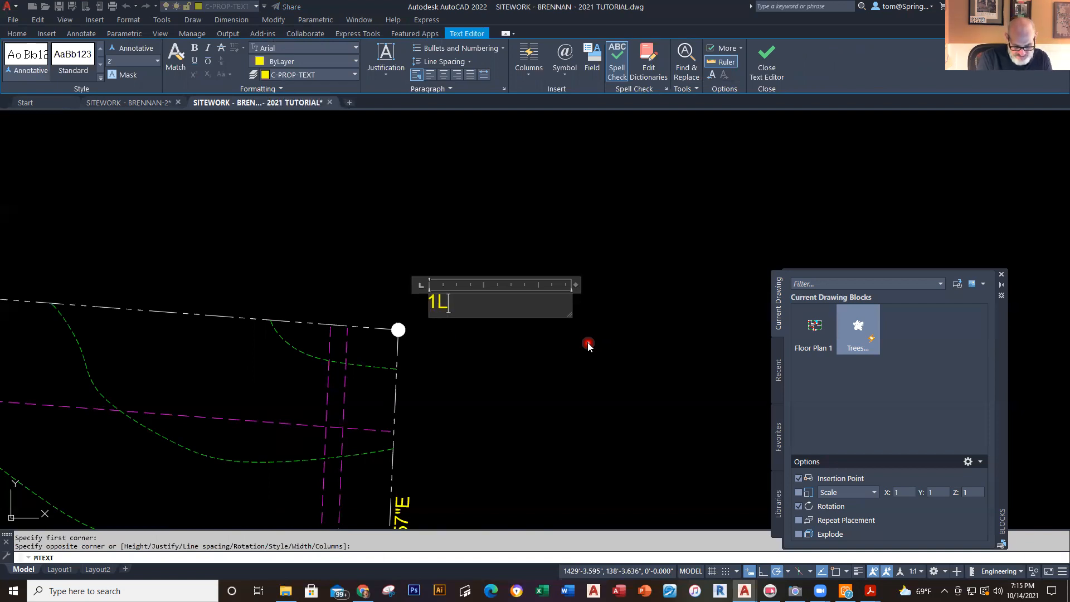
{"action": "type", "text": " 1"}
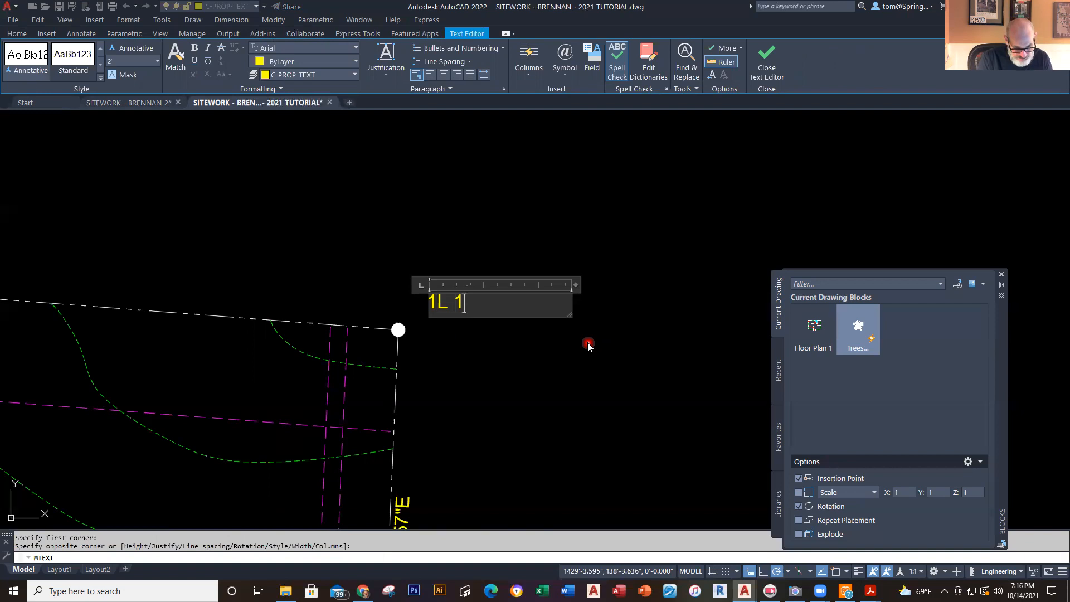
{"action": "type", "text": "58.2"}
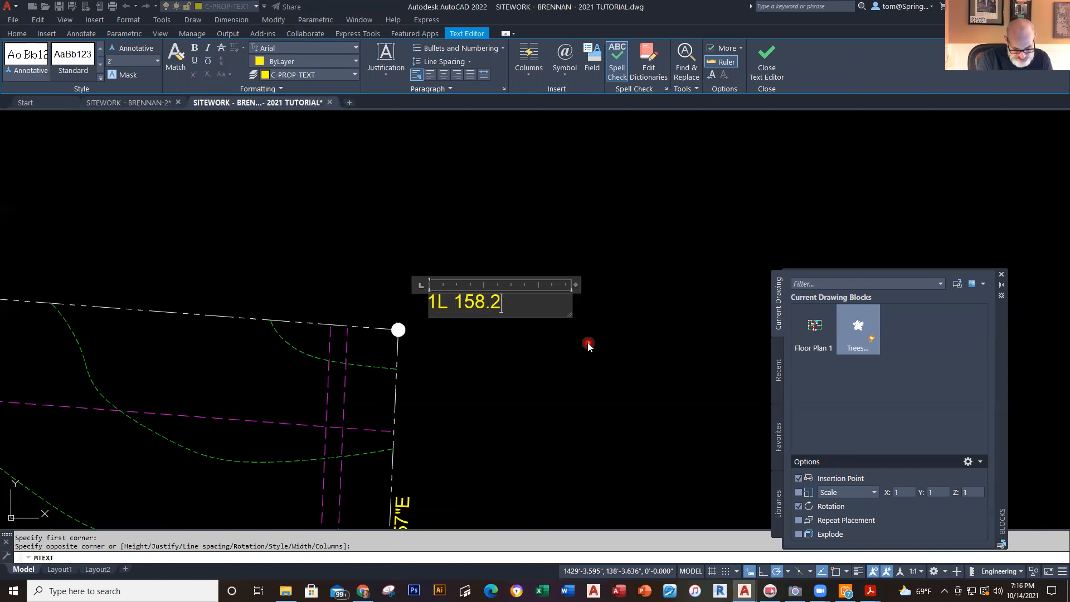
{"action": "type", "text": "5'"}
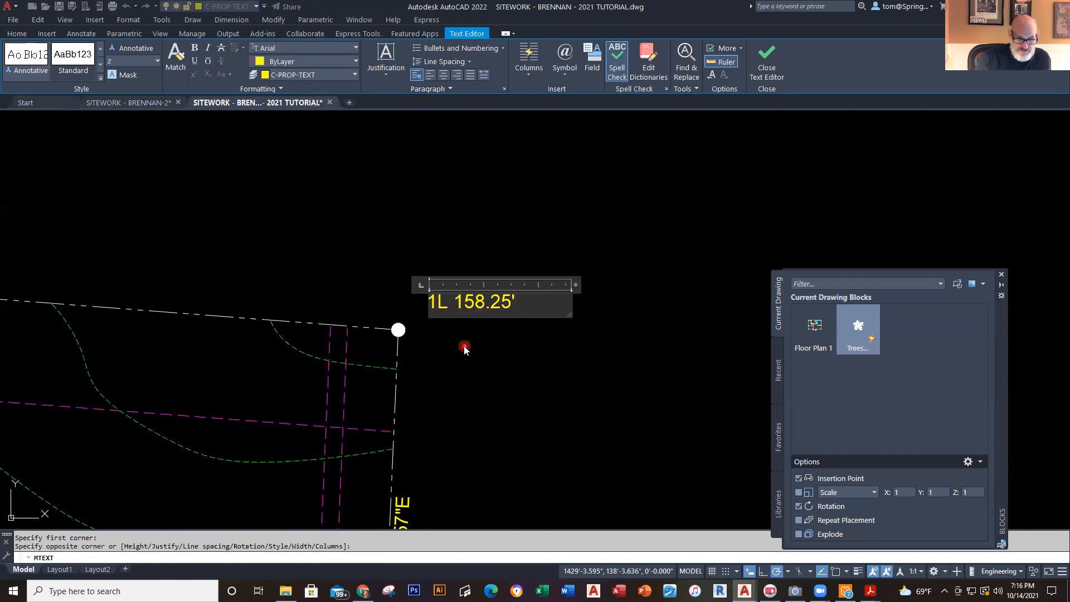
{"action": "key", "text": "BackSpace"}
{"action": "type", "text": "E"}
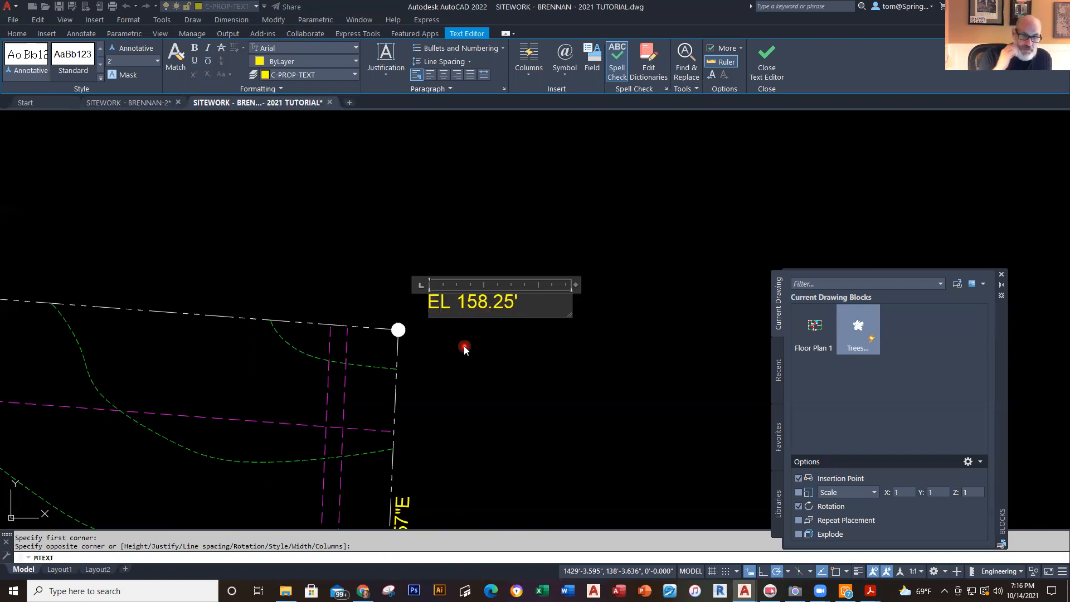
{"action": "left_click", "coordinate": [482, 384]}
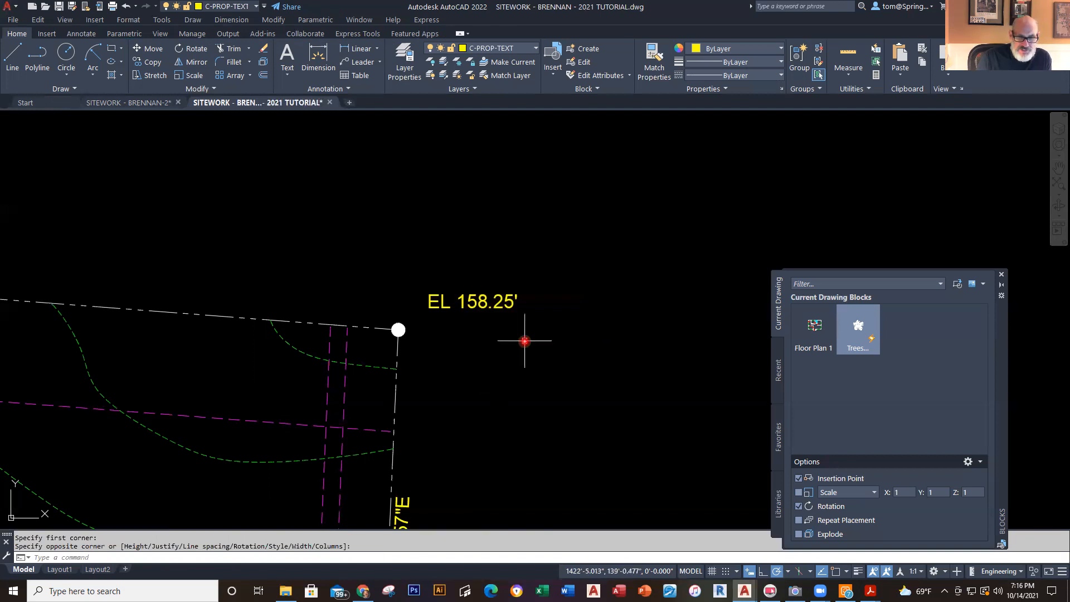
Step: Copy the EL 158.25' label to the east ends of the second and third contours, outside the property line
{"action": "scroll", "coordinate": [518, 345], "scroll_direction": "down", "scroll_amount": 2}
{"action": "middle_click_drag", "start_coordinate": [510, 348], "coordinate": [475, 343]}
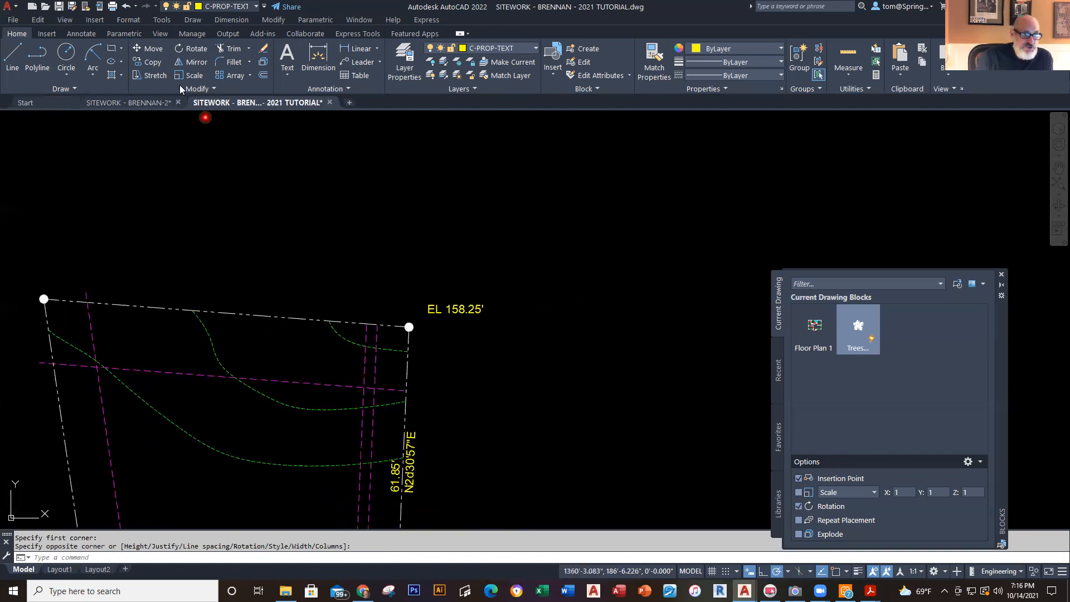
{"action": "left_click", "coordinate": [154, 63]}
{"action": "left_click", "coordinate": [452, 307]}
{"action": "key", "text": "Return"}
{"action": "left_click", "coordinate": [452, 305]}
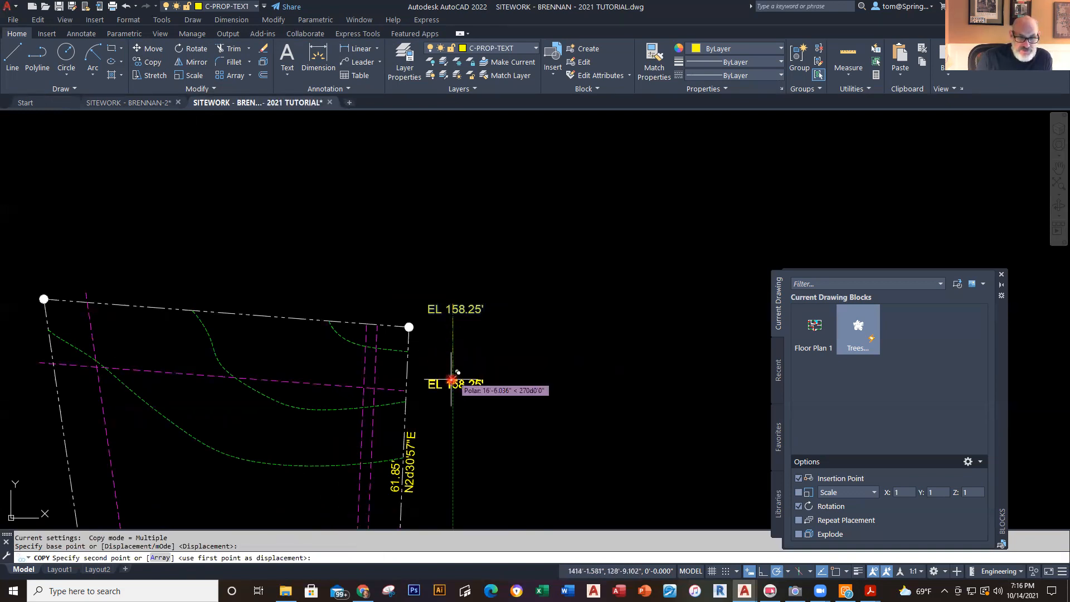
{"action": "left_click", "coordinate": [441, 394]}
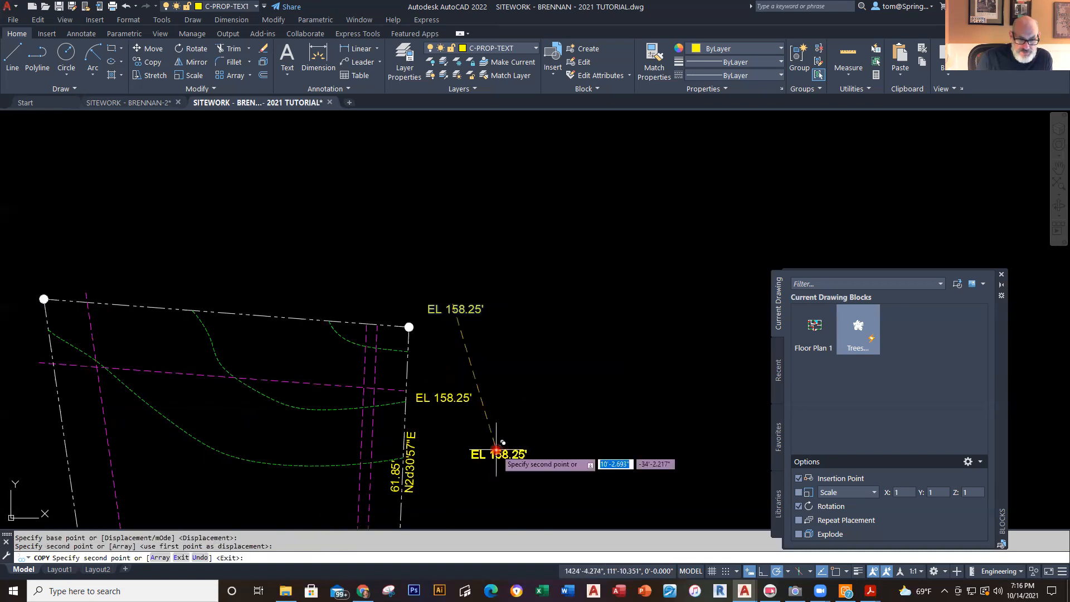
{"action": "left_click", "coordinate": [453, 455]}
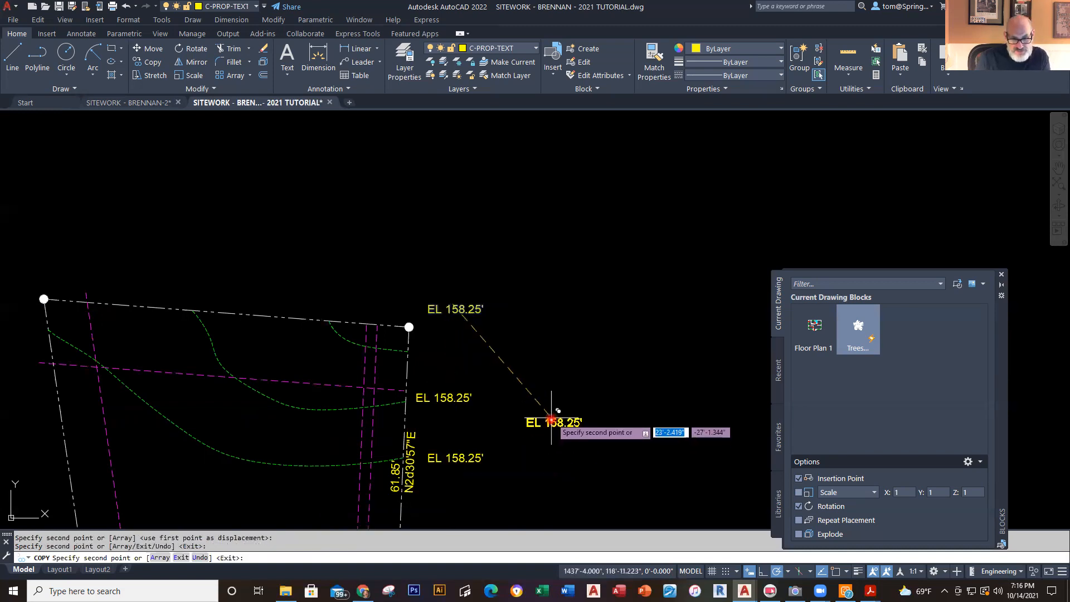
{"action": "key", "text": "Escape"}
{"action": "key", "text": "Escape"}
Step: Change the elevation label at the east end of the second contour to EL 158.50'
{"action": "scroll", "coordinate": [481, 418], "scroll_direction": "up", "scroll_amount": 2}
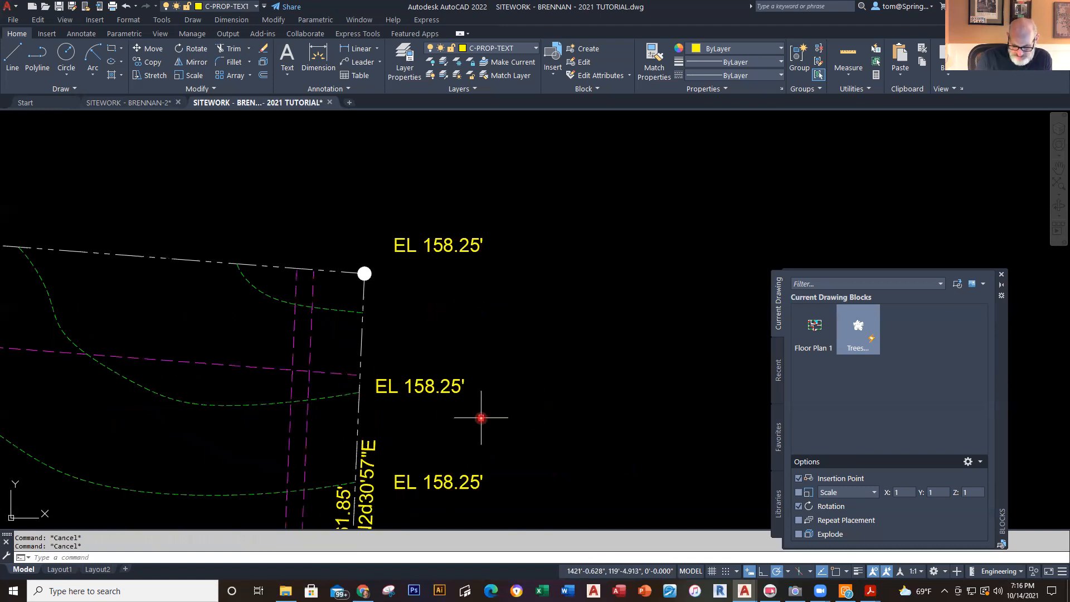
{"action": "left_click", "coordinate": [444, 387]}
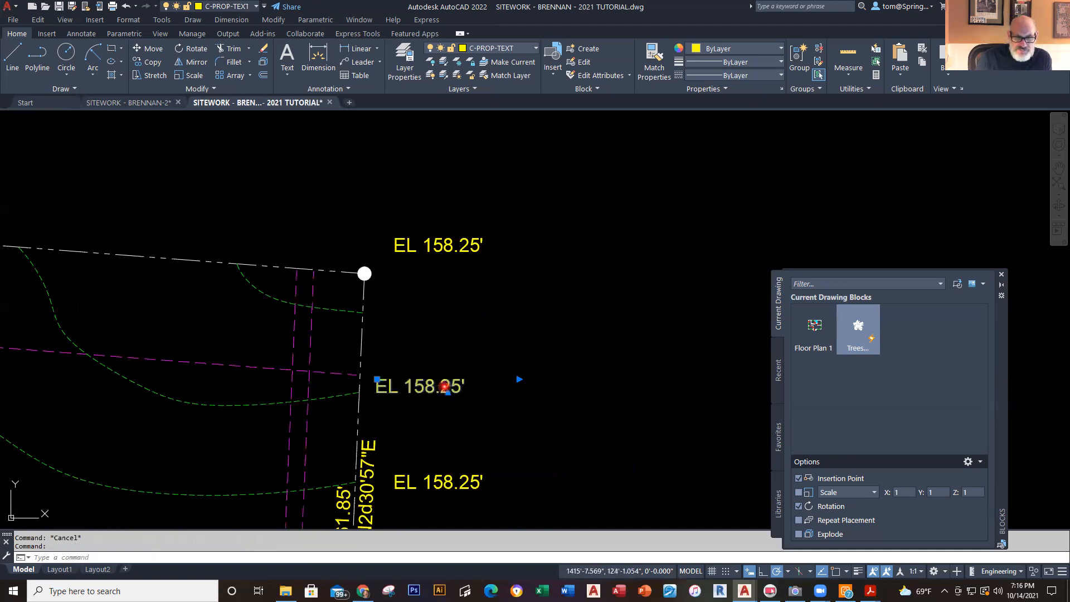
{"action": "double_click", "coordinate": [445, 388]}
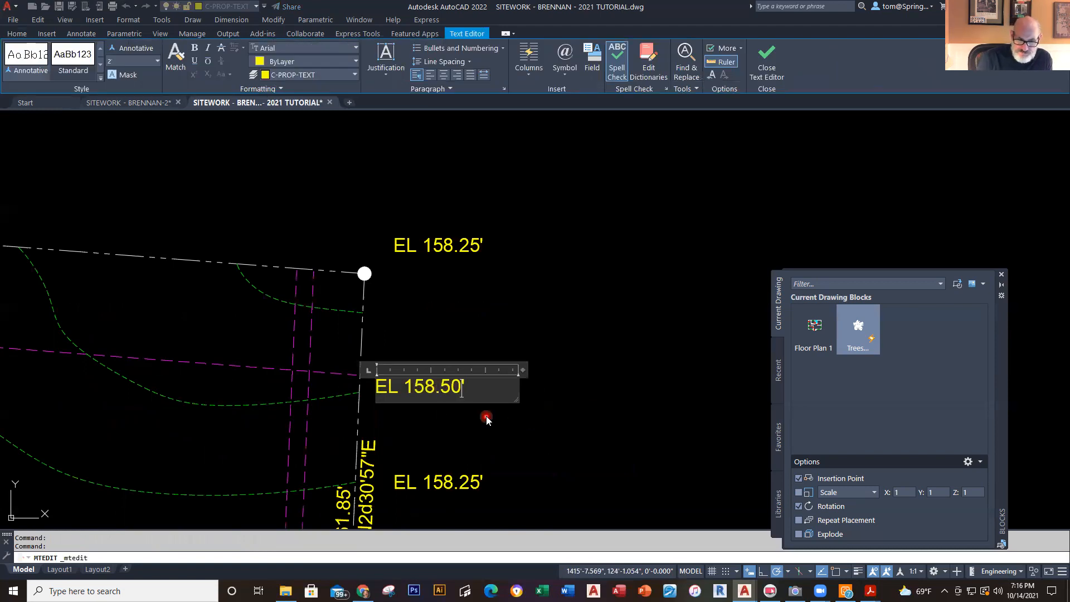
{"action": "left_click", "coordinate": [529, 422]}
Step: Change the elevation label at the east end of the third contour to EL 158.75'
{"action": "left_click", "coordinate": [462, 485]}
{"action": "double_click", "coordinate": [496, 506]}
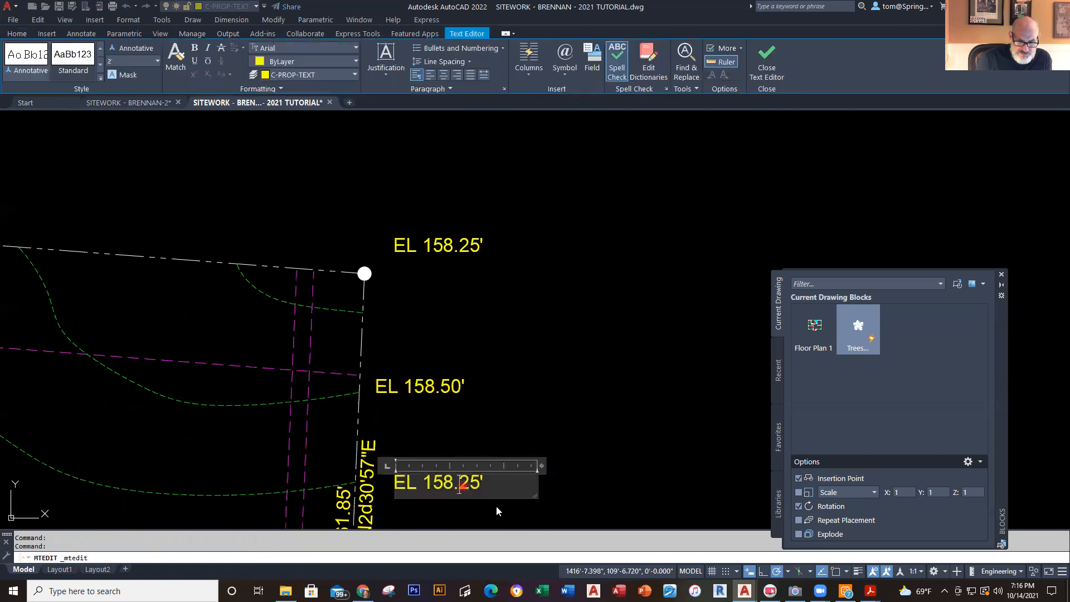
{"action": "key", "text": "BackSpace"}
{"action": "type", "text": "7"}
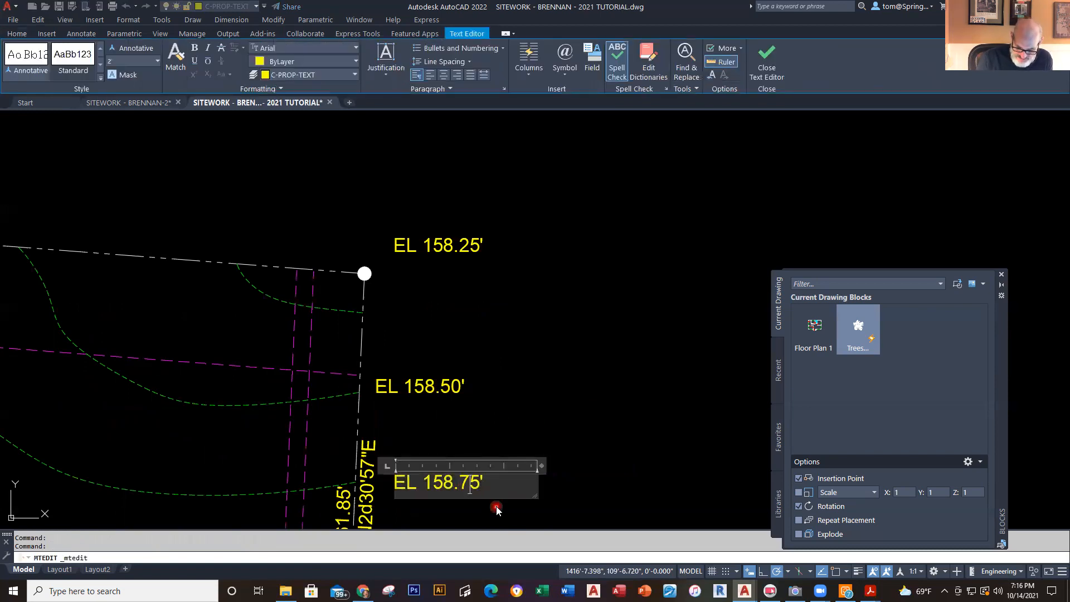
{"action": "left_click", "coordinate": [566, 384]}
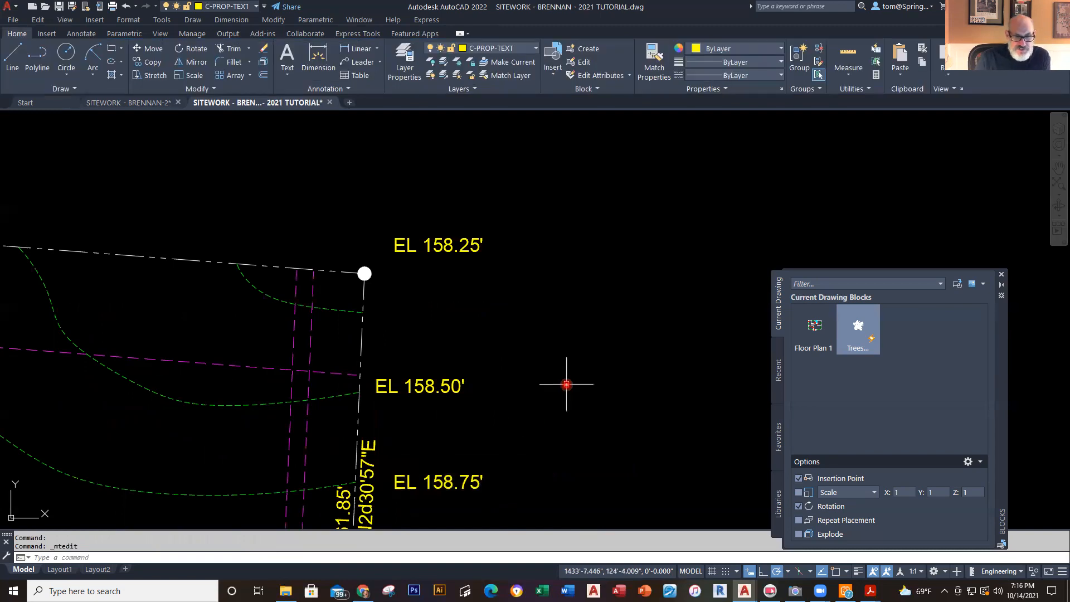
Step: Shift the 61.85' N2d30'57"E property line label south along the line so it clears the third contour
{"action": "scroll", "coordinate": [566, 384], "scroll_direction": "down", "scroll_amount": 2}
{"action": "middle_click_drag", "start_coordinate": [549, 409], "coordinate": [554, 343]}
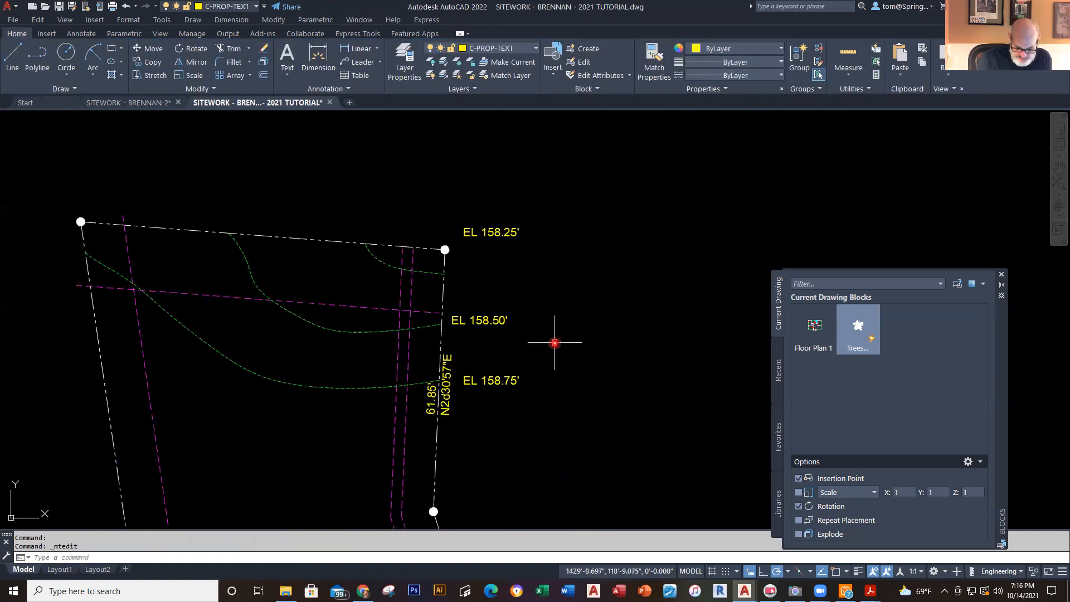
{"action": "left_click", "coordinate": [442, 397]}
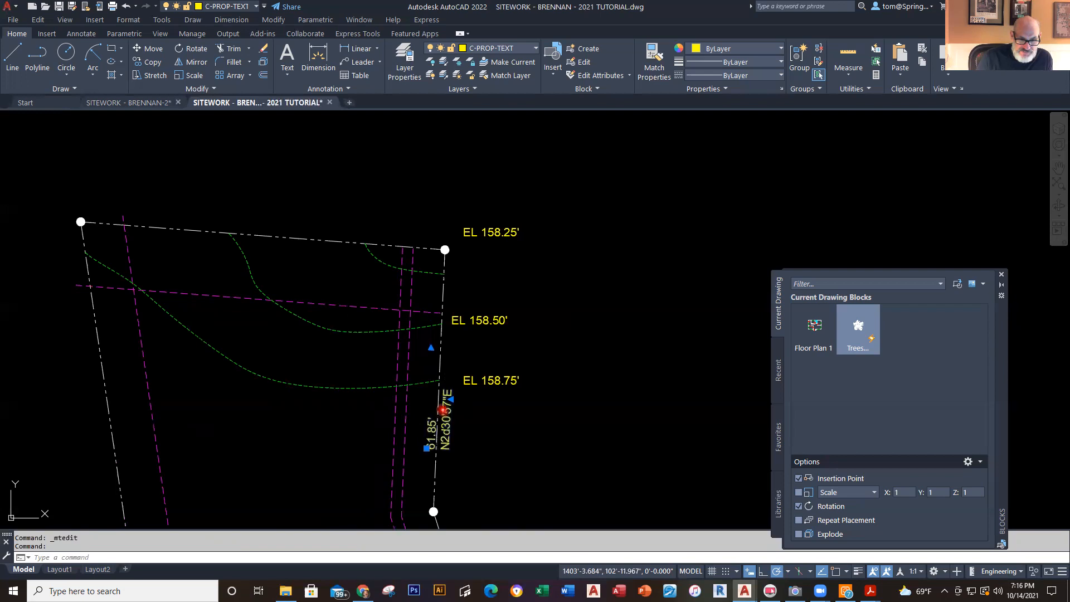
{"action": "key", "text": "Escape"}
Step: Nudge the EL 158.75' label west toward the property line and the EL 158.25' label down beside the northeast corner
{"action": "scroll", "coordinate": [504, 418], "scroll_direction": "up", "scroll_amount": 2}
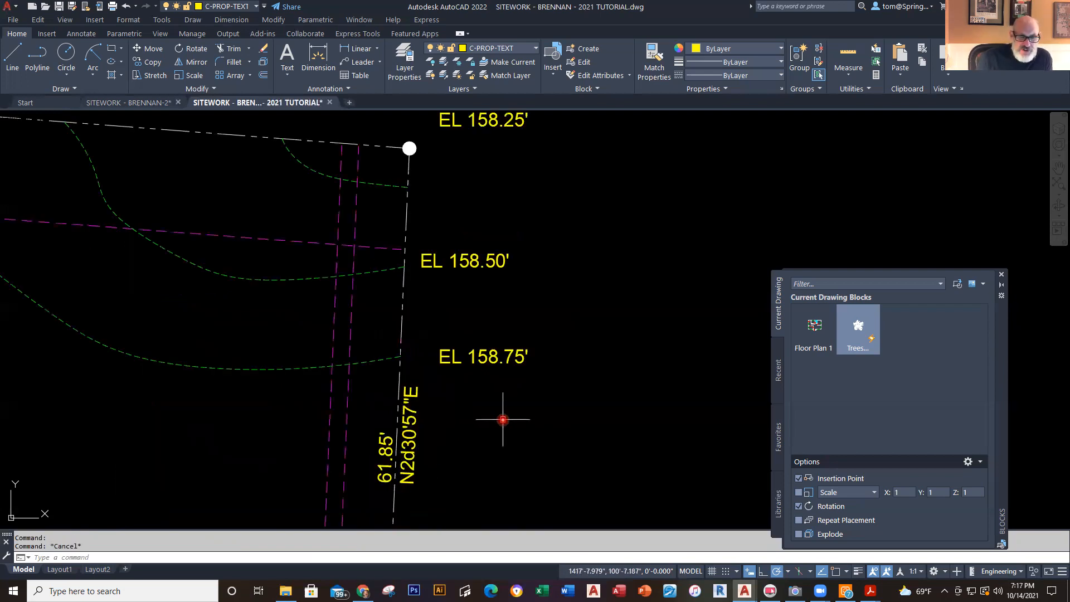
{"action": "left_click", "coordinate": [483, 361]}
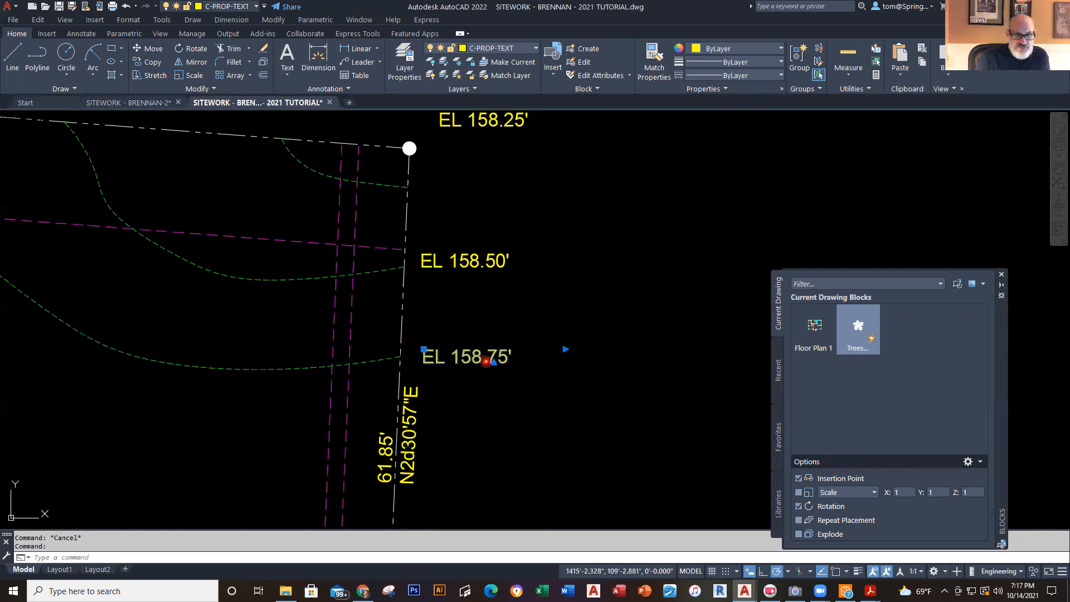
{"action": "left_click", "coordinate": [486, 359]}
{"action": "scroll", "coordinate": [527, 359], "scroll_direction": "down", "scroll_amount": 2}
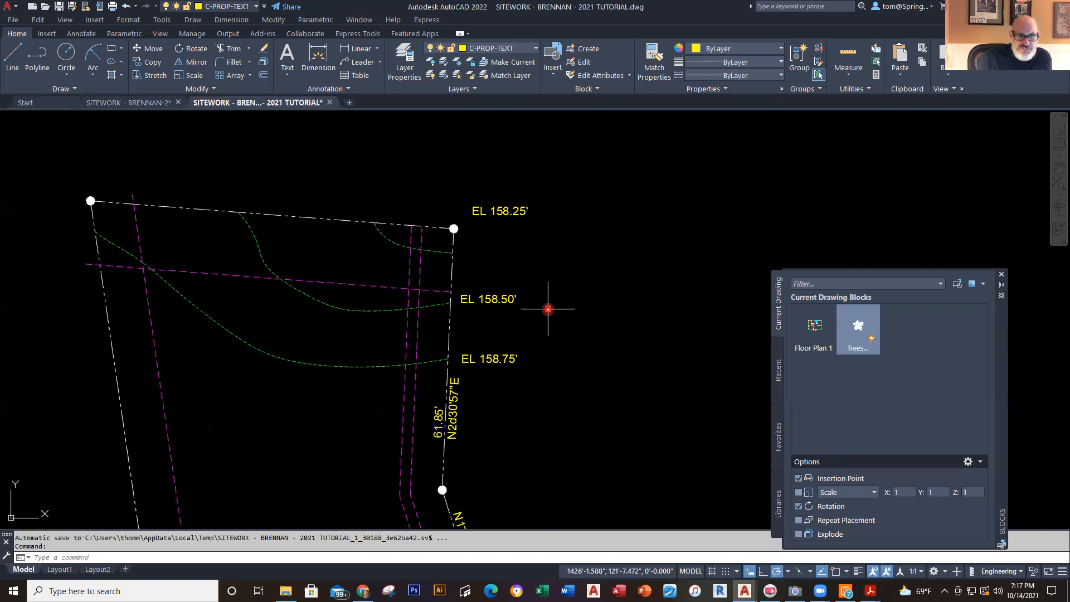
{"action": "left_click", "coordinate": [501, 211]}
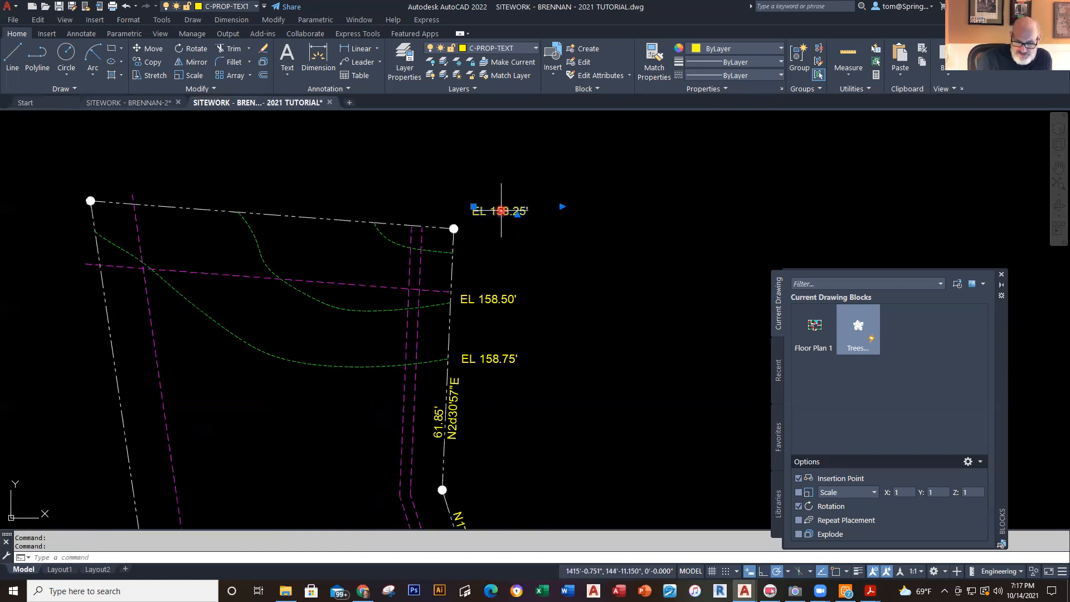
{"action": "key", "text": "Escape"}
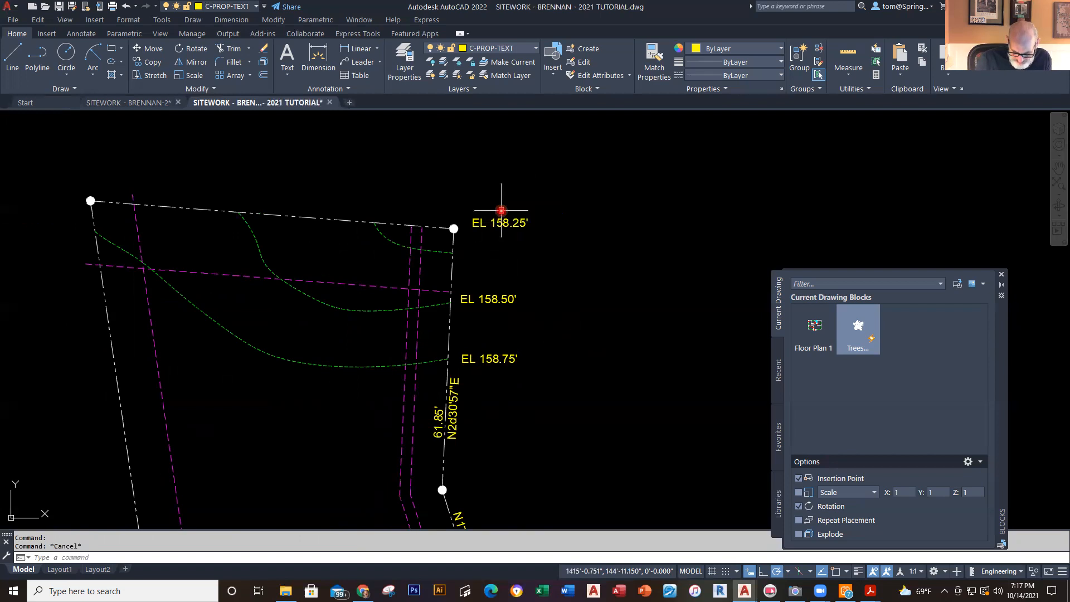
Step: Erase the short contour spline at the northeast property corner
{"action": "left_click", "coordinate": [391, 242]}
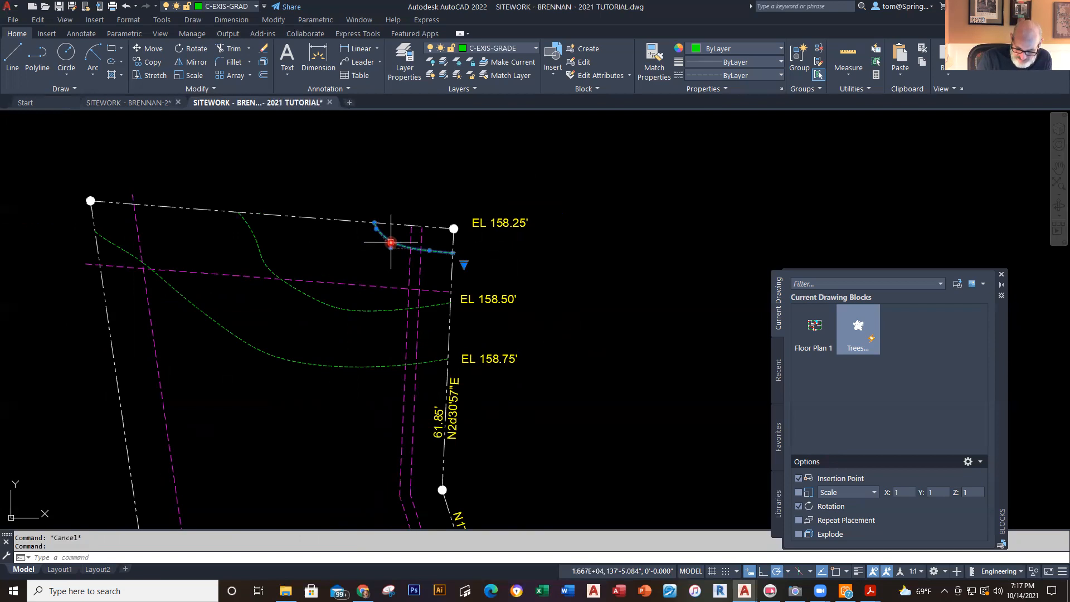
{"action": "key", "text": "Delete"}
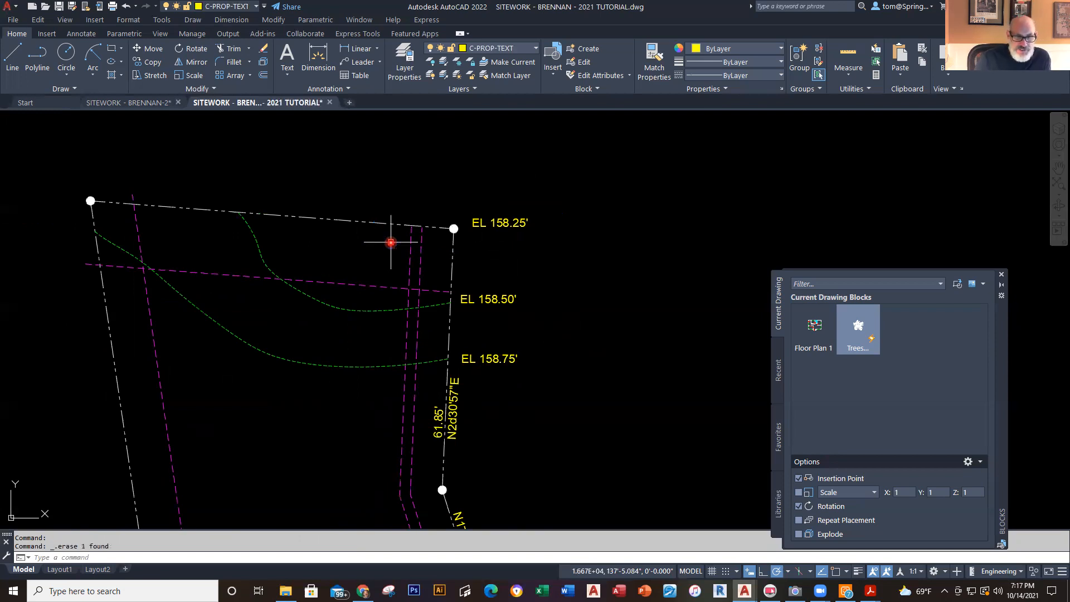
Step: Make L-PLNT the current layer and insert a Trees block between the second and third contours, picking its rotation on screen
{"action": "middle_click_drag", "start_coordinate": [539, 253], "coordinate": [556, 212]}
{"action": "middle_click_drag", "start_coordinate": [574, 327], "coordinate": [586, 268]}
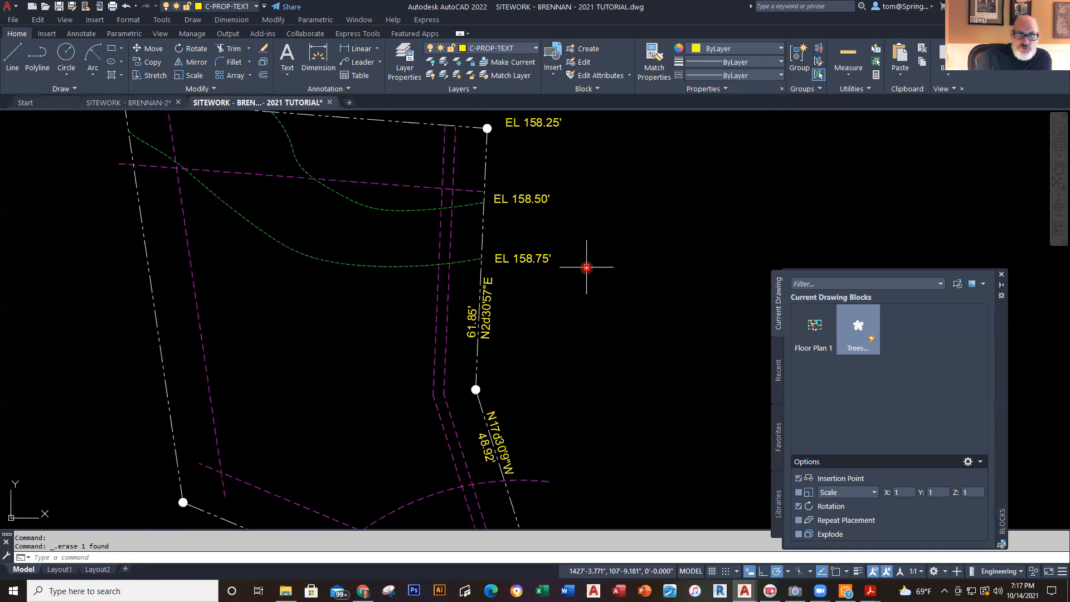
{"action": "left_click", "coordinate": [536, 48]}
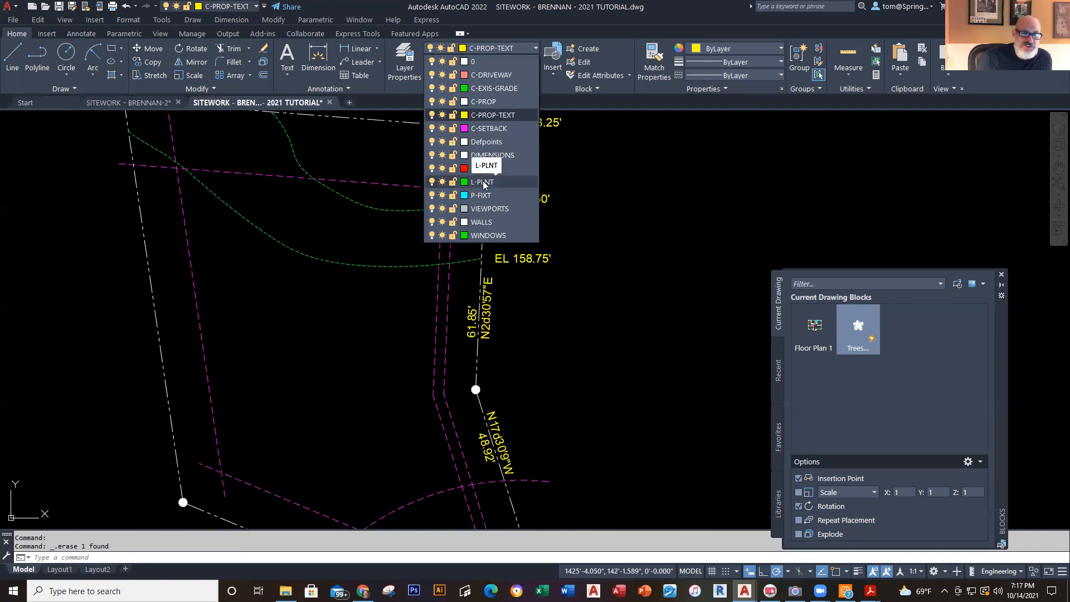
{"action": "left_click", "coordinate": [858, 325]}
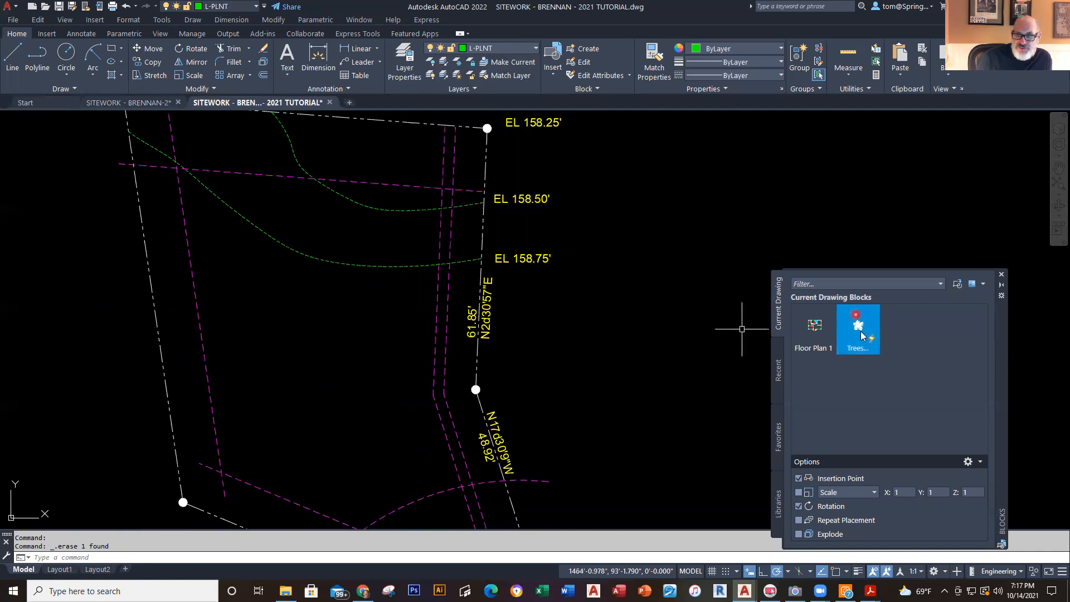
{"action": "left_click", "coordinate": [858, 326]}
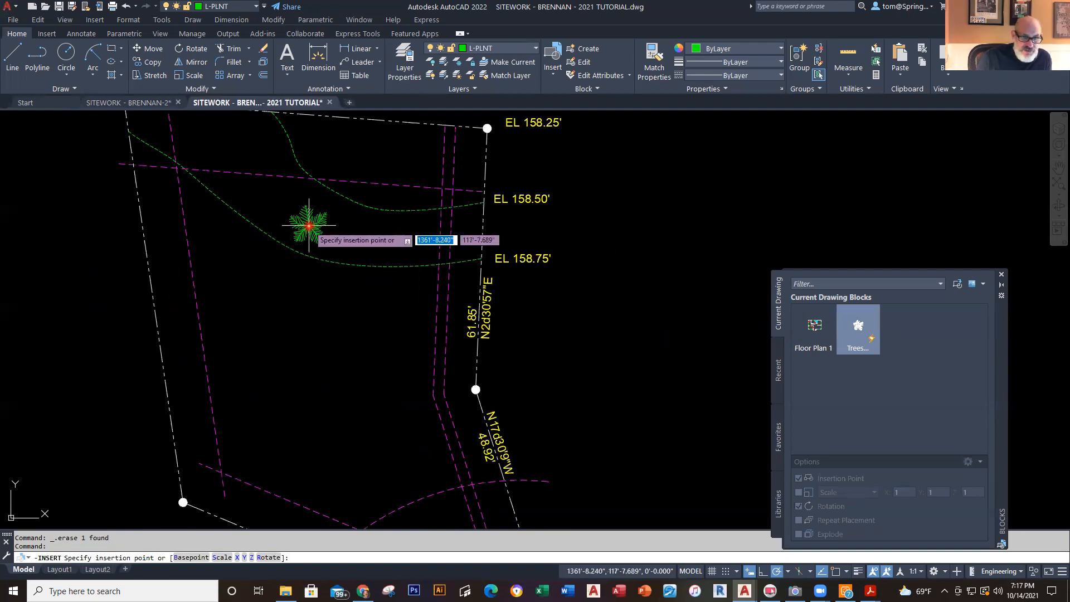
{"action": "left_click", "coordinate": [338, 235]}
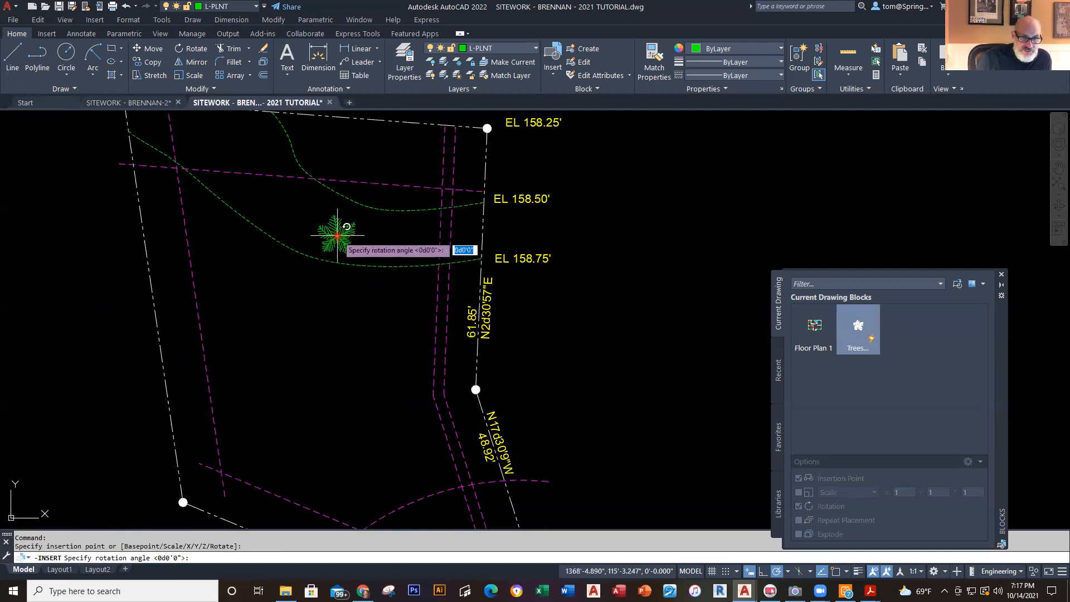
{"action": "left_click", "coordinate": [393, 242]}
{"action": "key", "text": "Escape"}
{"action": "left_click", "coordinate": [349, 240]}
{"action": "key", "text": "Escape"}
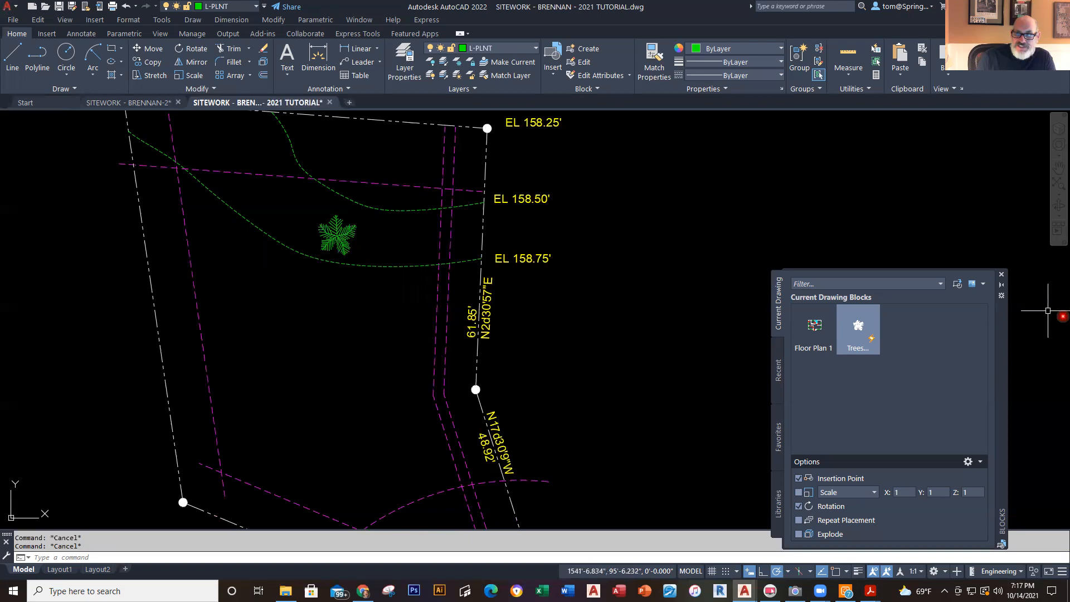
Step: Close and reopen the Blocks palette twice, the second time with the INSERT command
{"action": "left_click", "coordinate": [1004, 274]}
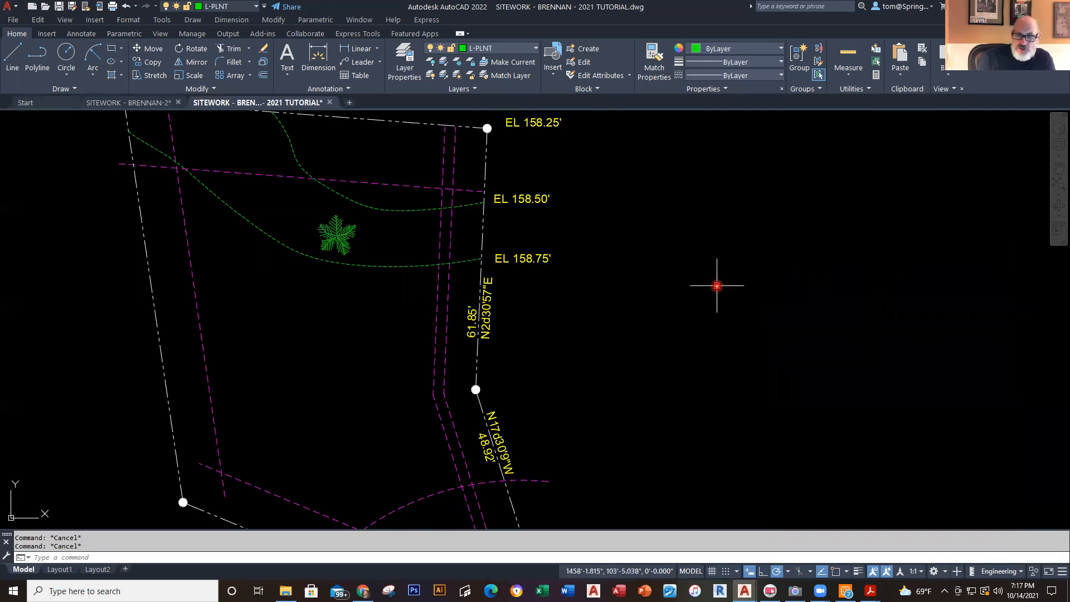
{"action": "left_click", "coordinate": [162, 33]}
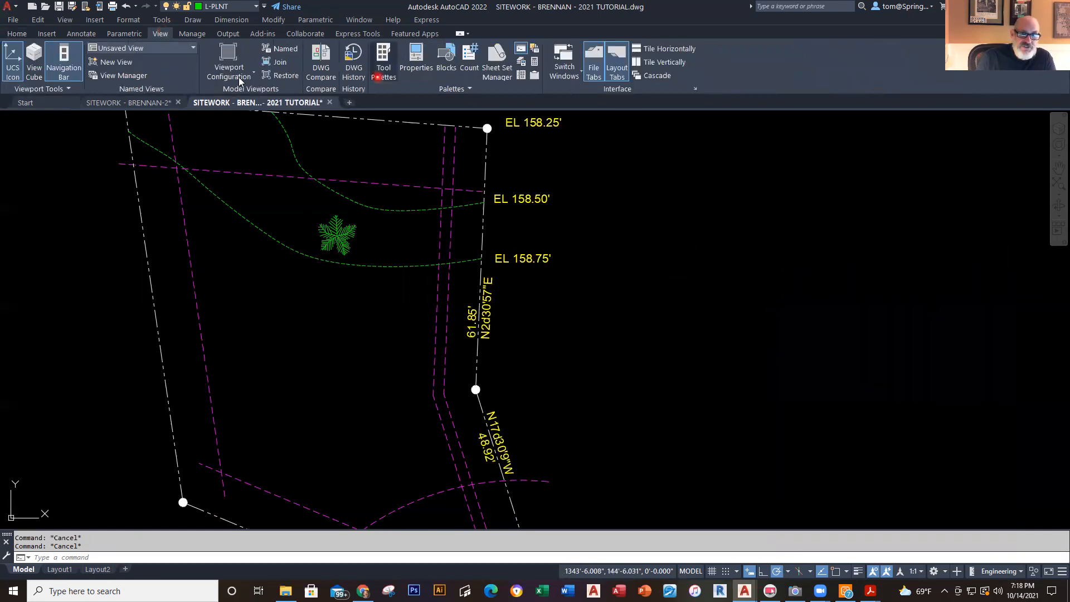
{"action": "left_click", "coordinate": [446, 58]}
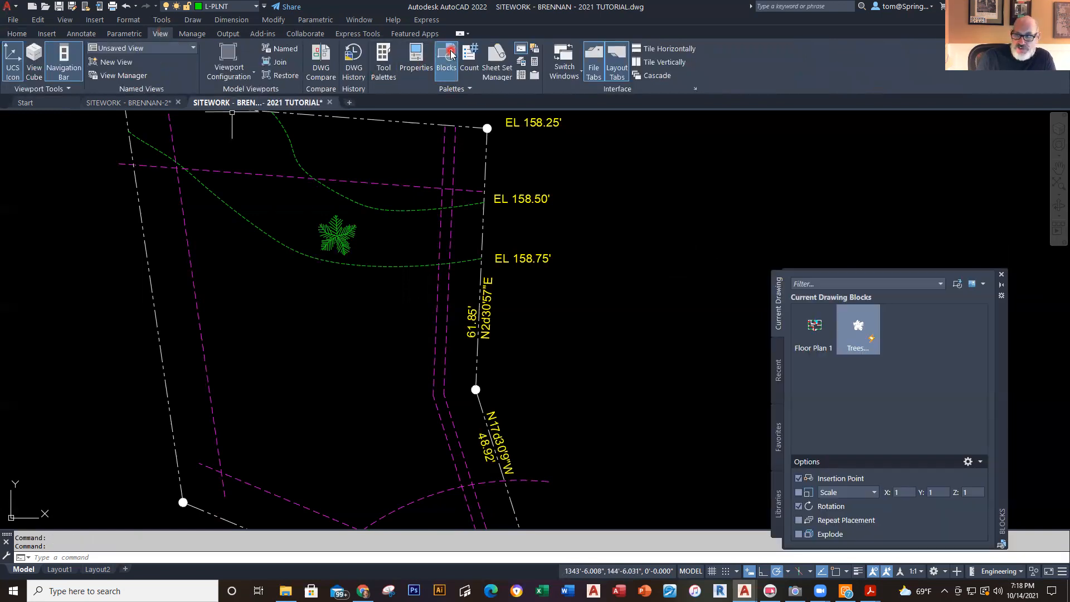
{"action": "left_click", "coordinate": [1001, 274]}
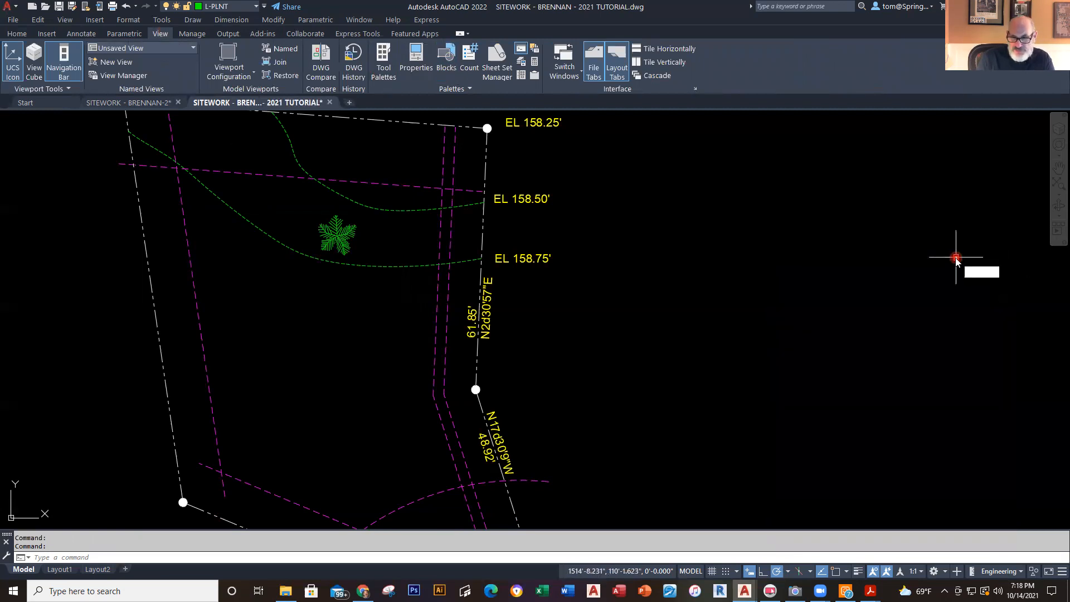
{"action": "left_click", "coordinate": [875, 334]}
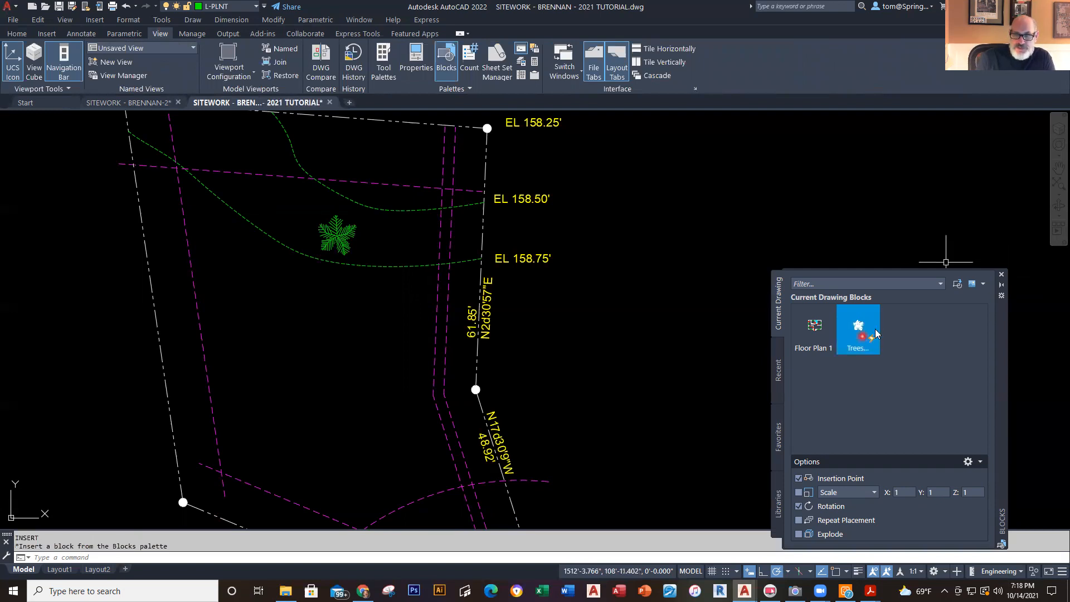
Step: Insert a second Trees block inside the lot, south of the third contour and west of the east setback lines
{"action": "left_click", "coordinate": [337, 234]}
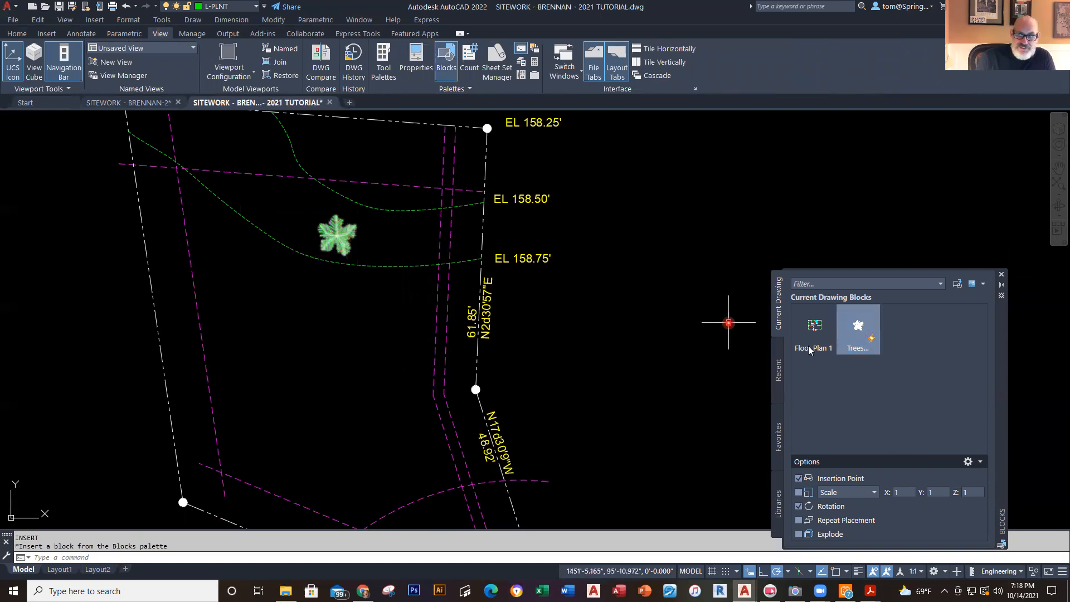
{"action": "left_click", "coordinate": [865, 326]}
{"action": "left_click_drag", "start_coordinate": [727, 324], "coordinate": [394, 341]}
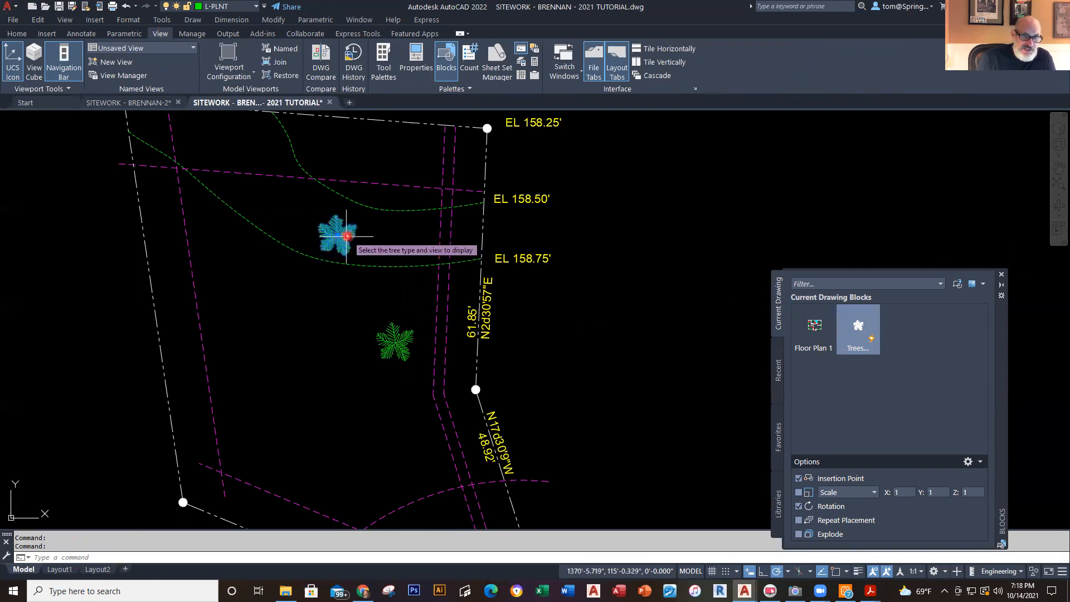
Step: Try the Type 2 Evergreen (Plan) and Type 1 Evergreen (Elevation) displays on the tree between the two contours
{"action": "scroll", "coordinate": [376, 243], "scroll_direction": "up", "scroll_amount": 2}
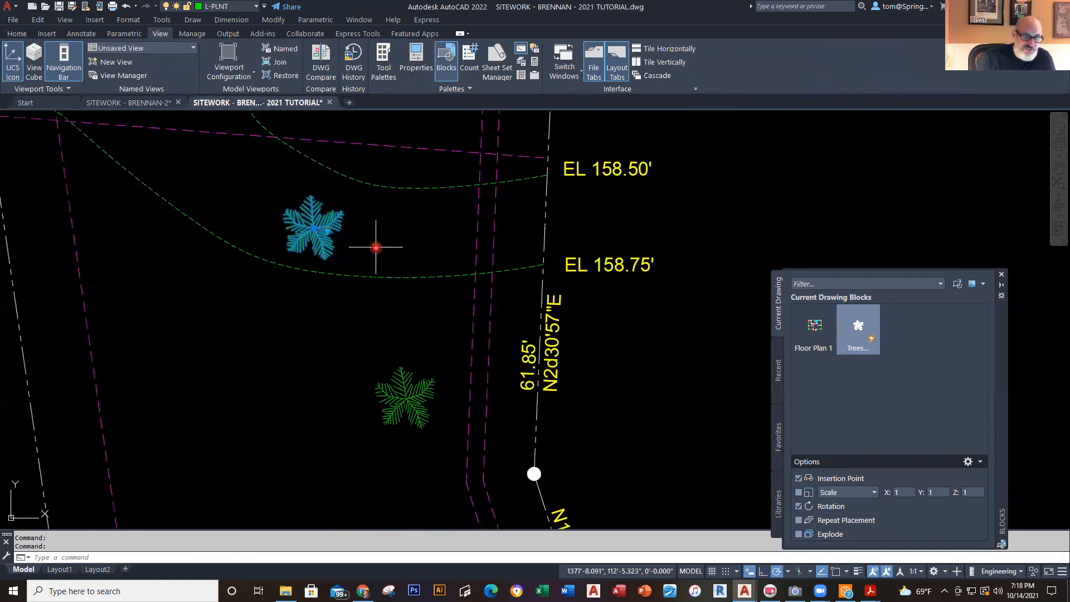
{"action": "left_click", "coordinate": [327, 230]}
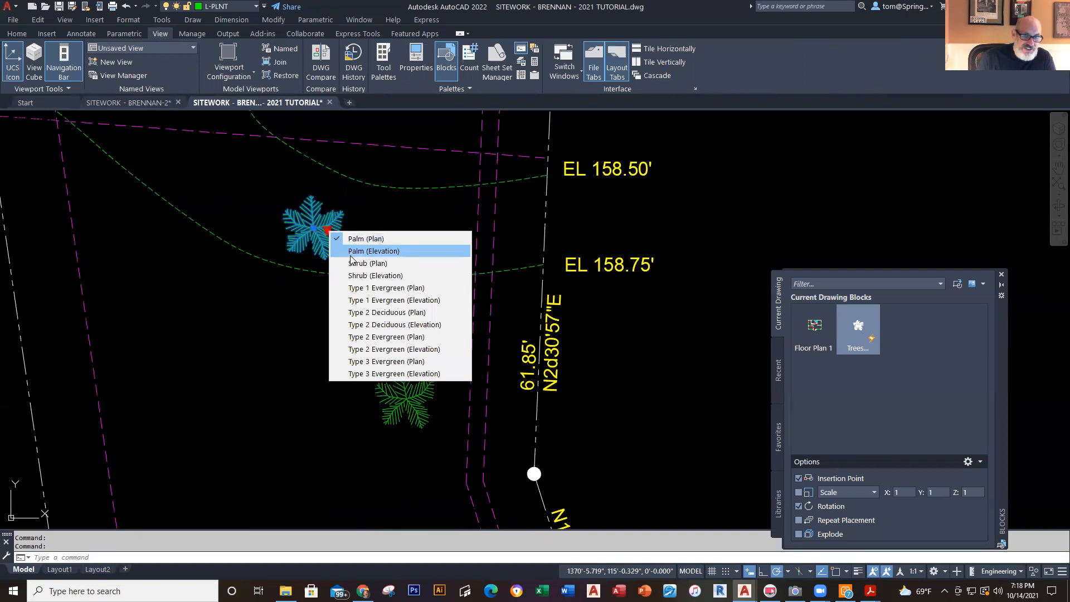
{"action": "left_click", "coordinate": [358, 336]}
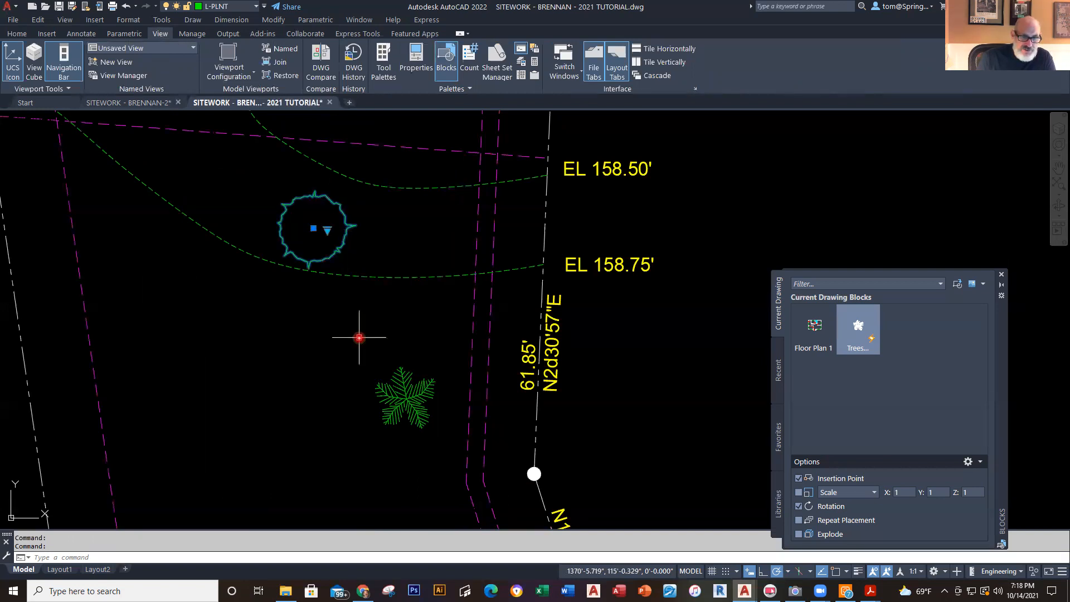
{"action": "left_click", "coordinate": [327, 230]}
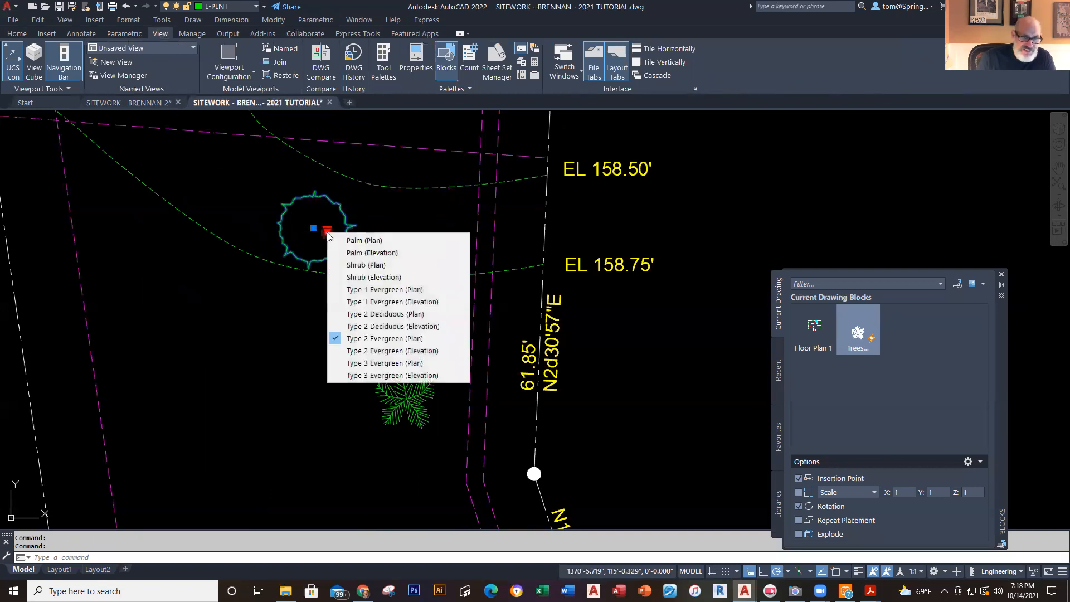
{"action": "left_click", "coordinate": [347, 301]}
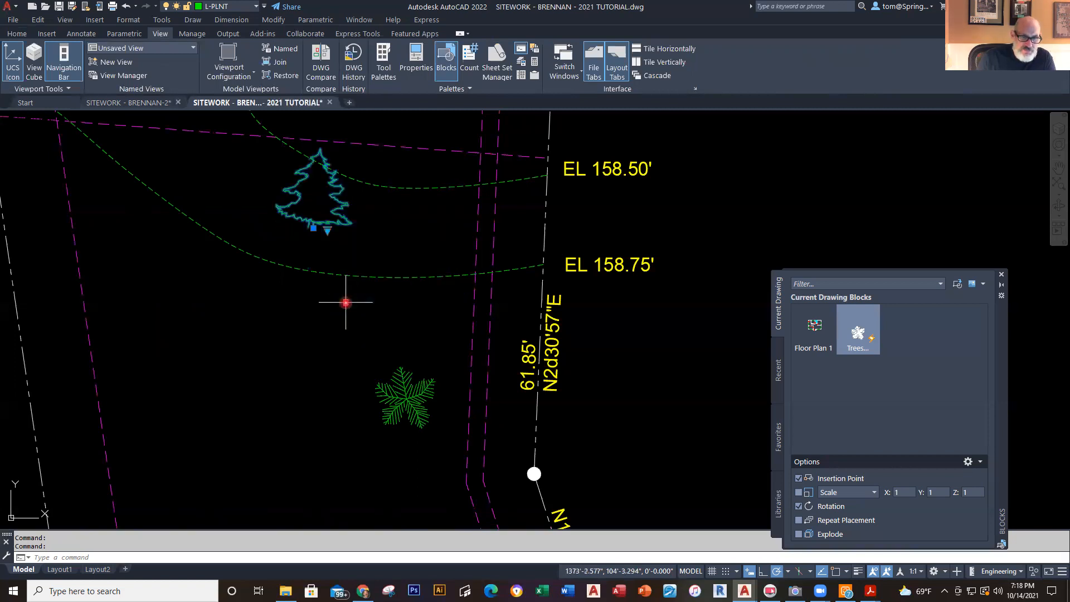
Step: Set the tree between the two contours to display as Type 1 Evergreen (Plan)
{"action": "left_click", "coordinate": [327, 231]}
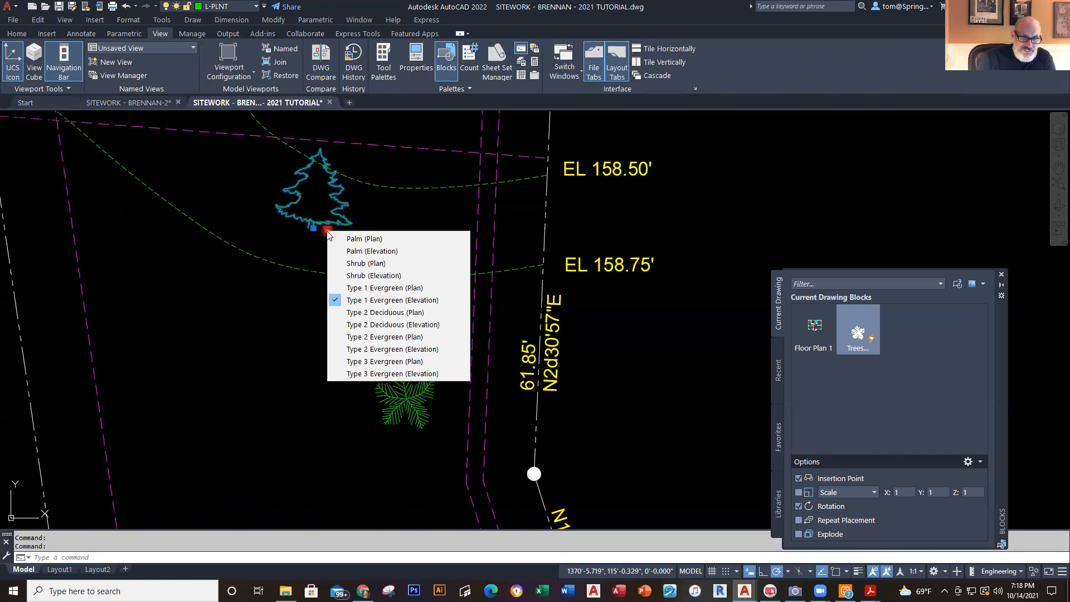
{"action": "left_click", "coordinate": [370, 287]}
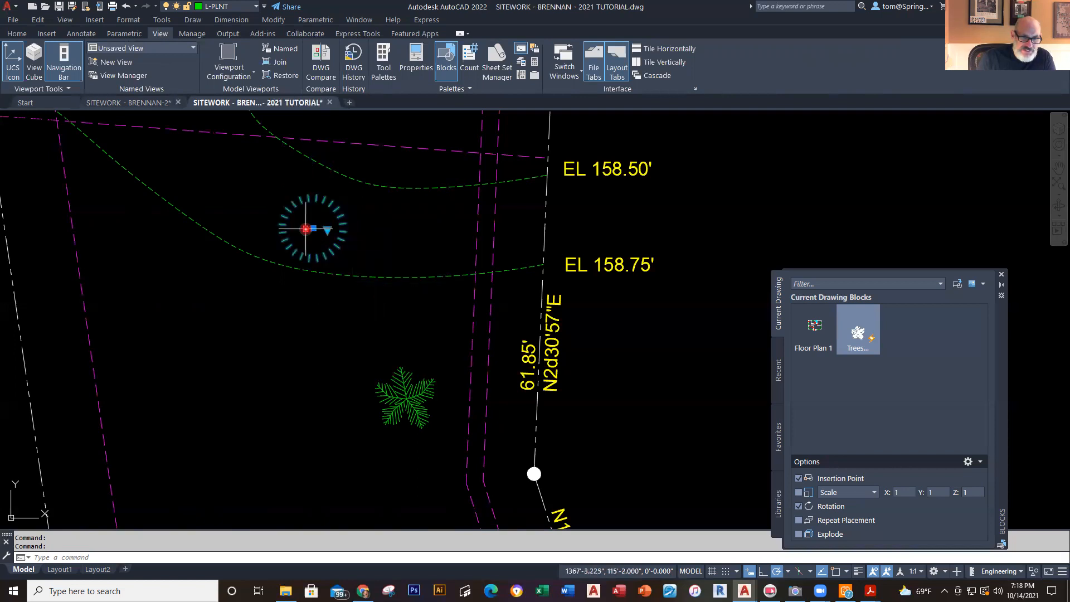
Step: Try the Type 3 Evergreen (Plan), Shrub (Elevation) and Shrub (Plan) displays on the tree between the two contours
{"action": "left_click", "coordinate": [326, 230]}
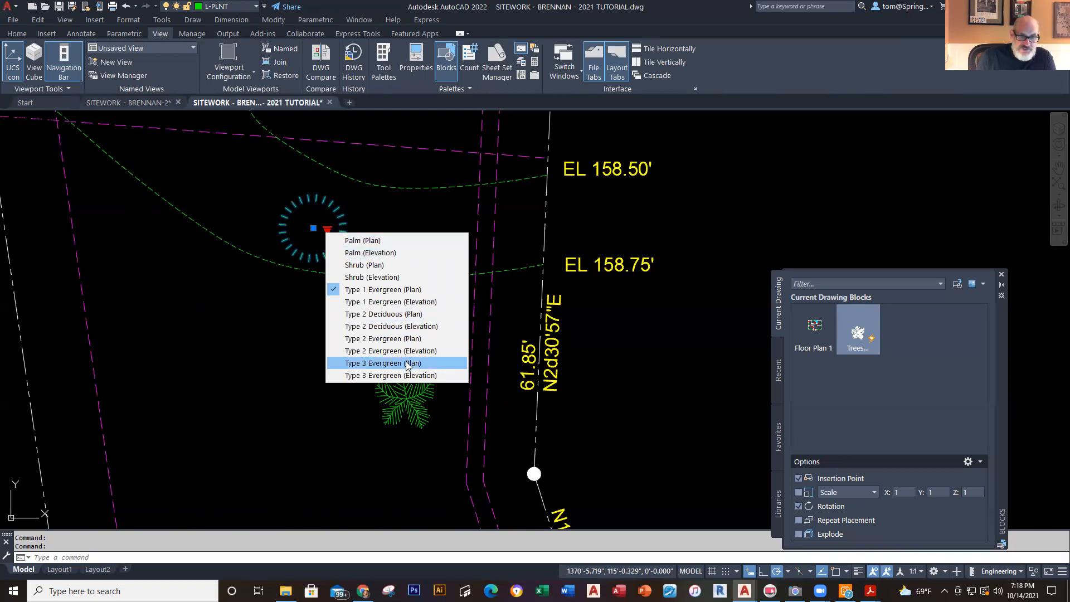
{"action": "left_click", "coordinate": [406, 363]}
{"action": "left_click", "coordinate": [328, 230]}
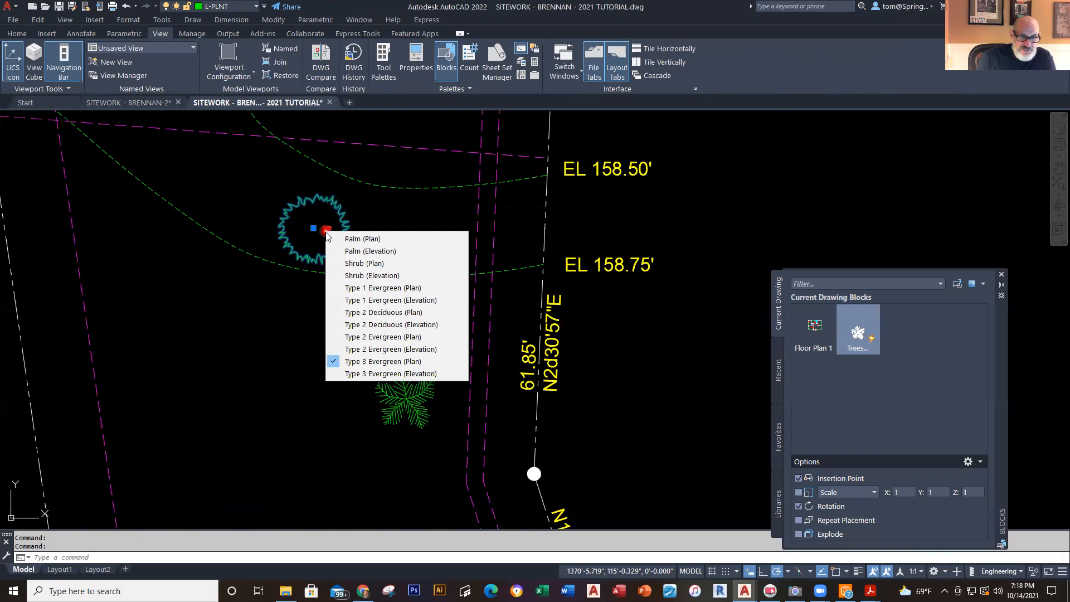
{"action": "left_click", "coordinate": [377, 277]}
{"action": "left_click", "coordinate": [378, 274]}
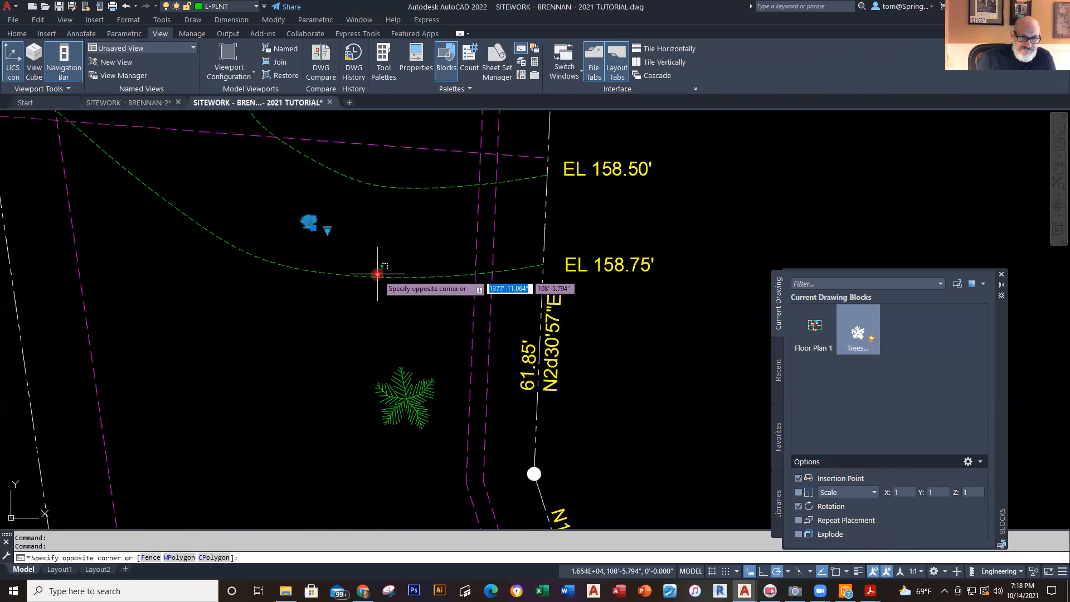
{"action": "left_click", "coordinate": [327, 230]}
{"action": "left_click", "coordinate": [391, 261]}
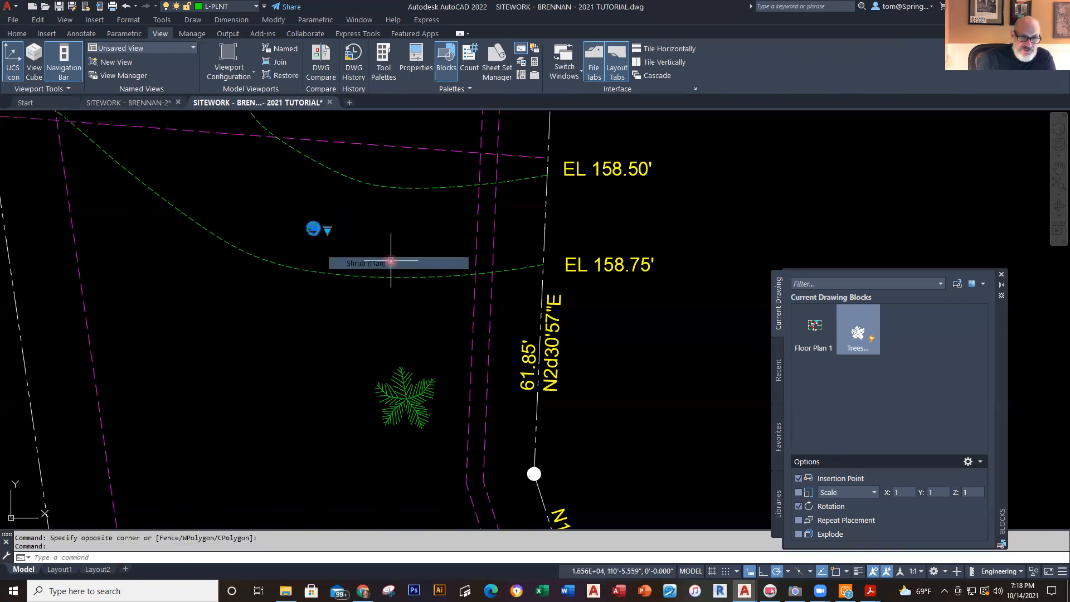
{"action": "key", "text": "Escape"}
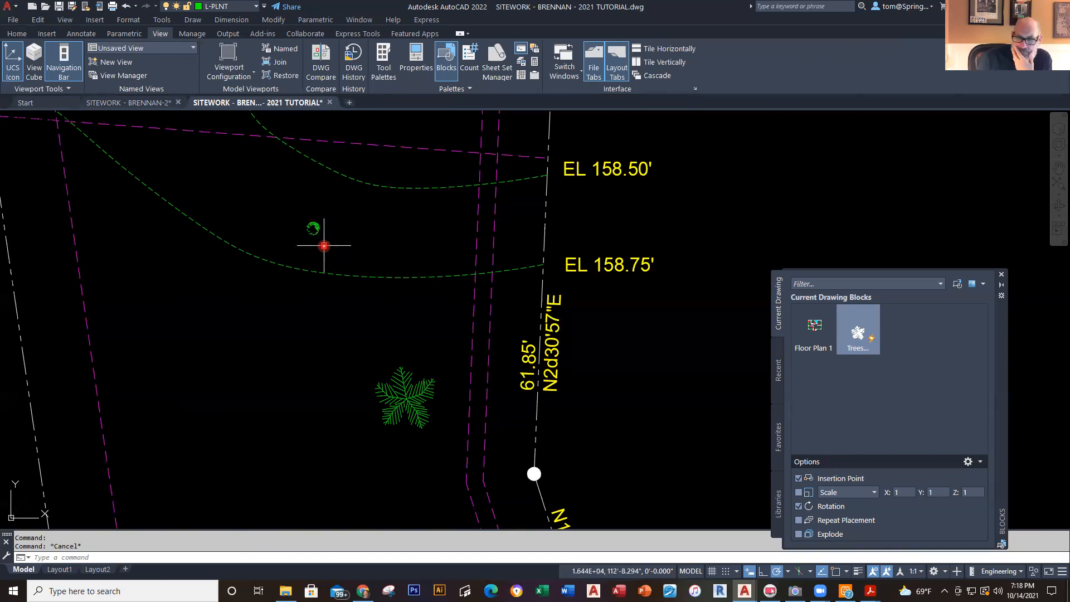
{"action": "scroll", "coordinate": [312, 229], "scroll_direction": "up", "scroll_amount": 5}
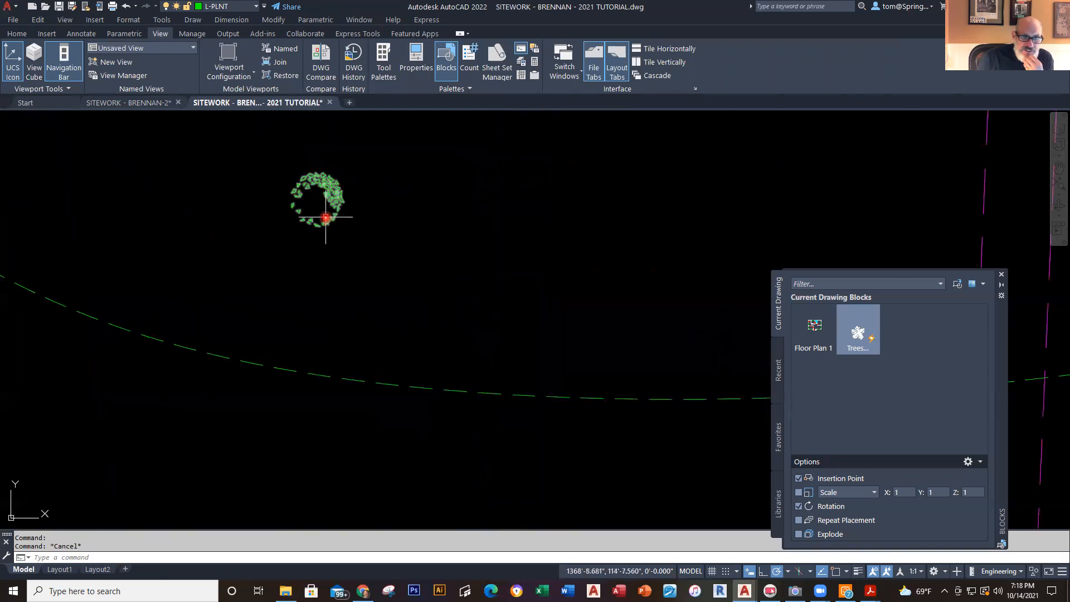
{"action": "scroll", "coordinate": [341, 190], "scroll_direction": "down", "scroll_amount": 3}
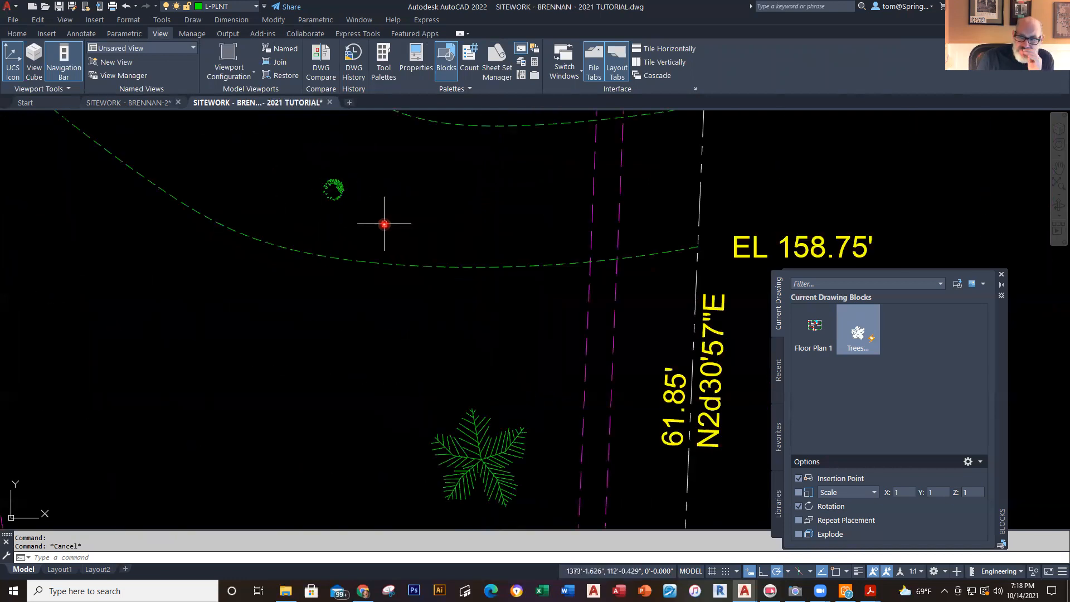
Step: Set the palm tree south of the EL 158.75' contour to display as Type 2 Deciduous (Plan)
{"action": "left_click", "coordinate": [472, 429]}
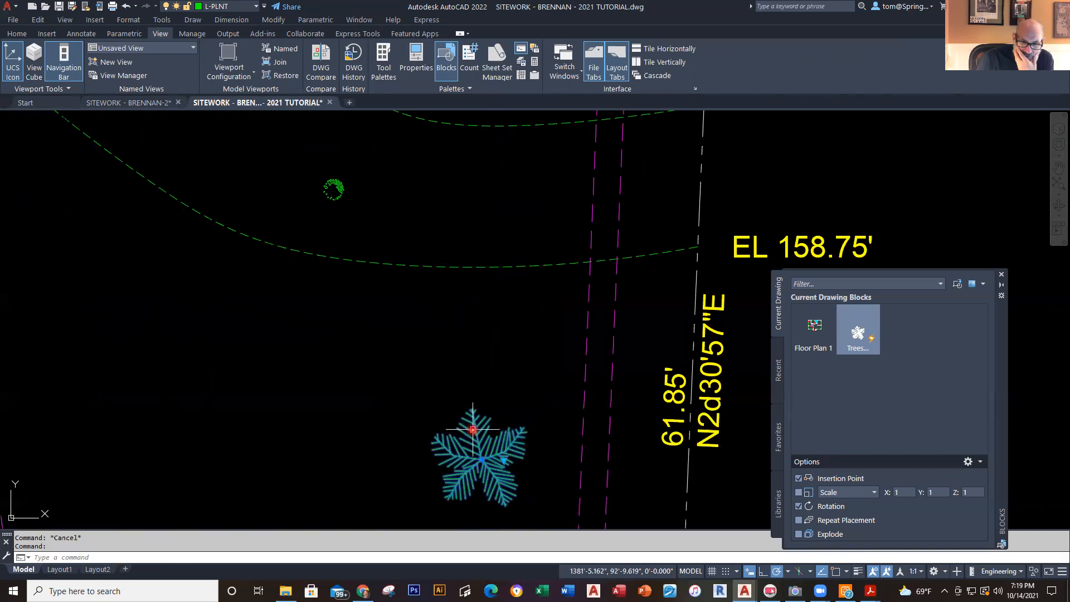
{"action": "left_click", "coordinate": [502, 460]}
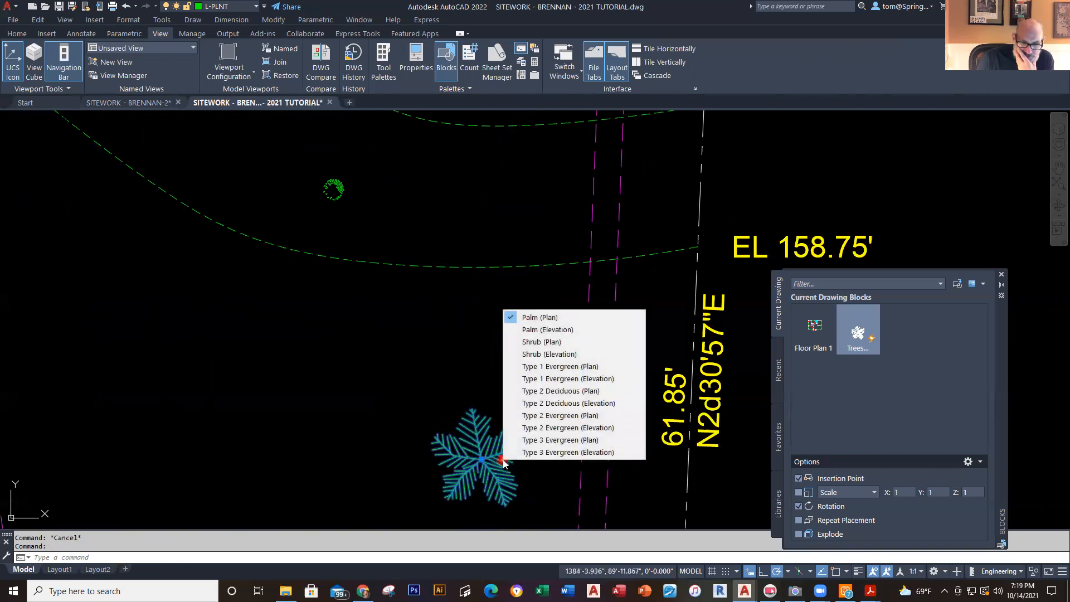
{"action": "left_click", "coordinate": [567, 391]}
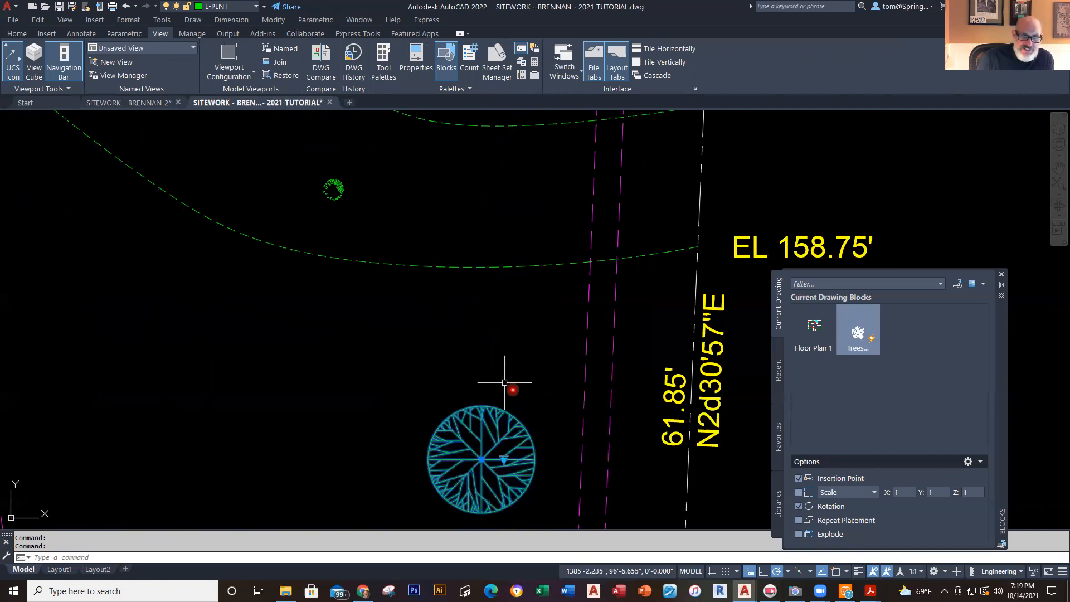
Step: Erase both tree blocks, the shrub between the contours and the deciduous tree south of them
{"action": "left_click", "coordinate": [341, 184]}
{"action": "right_click", "coordinate": [340, 184]}
{"action": "key", "text": "Delete"}
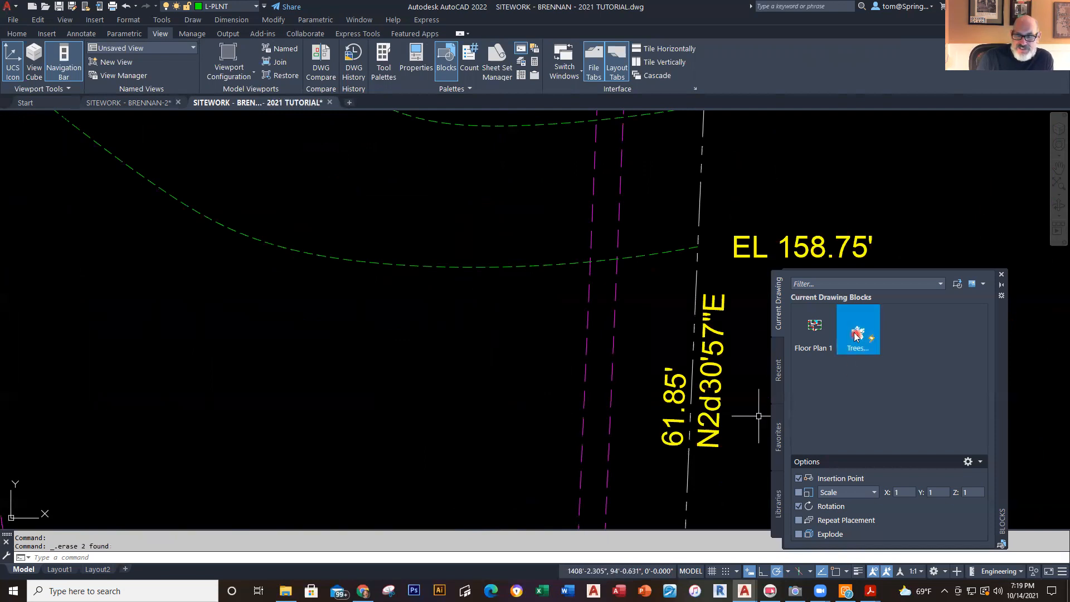
Step: Insert a new Trees block south of the EL 158.75' contour and display it as Type 2 Deciduous (Plan)
{"action": "left_click_drag", "start_coordinate": [857, 335], "coordinate": [424, 361]}
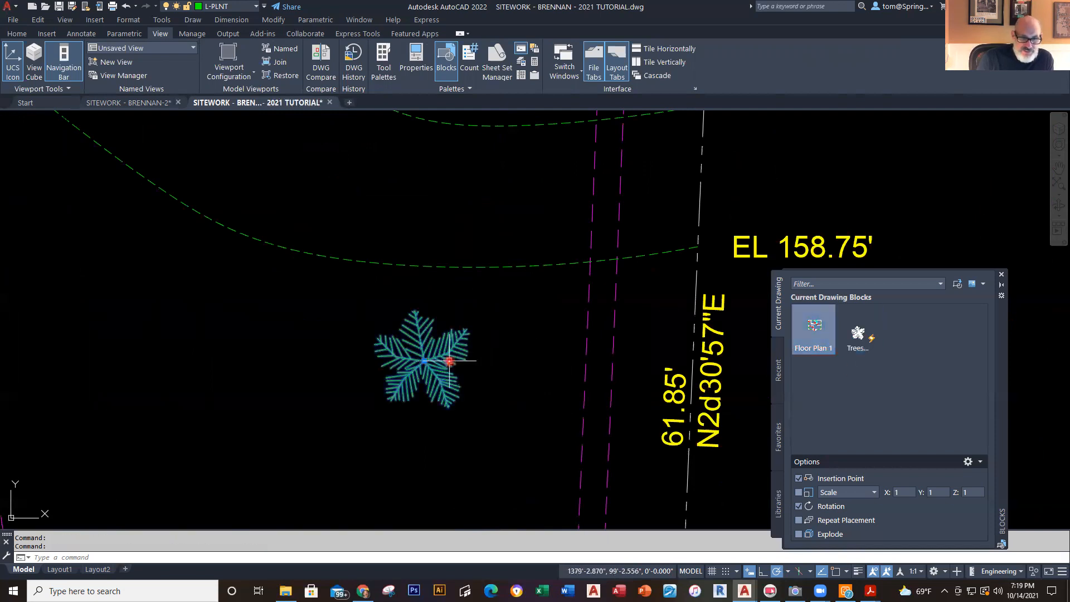
{"action": "left_click", "coordinate": [448, 361]}
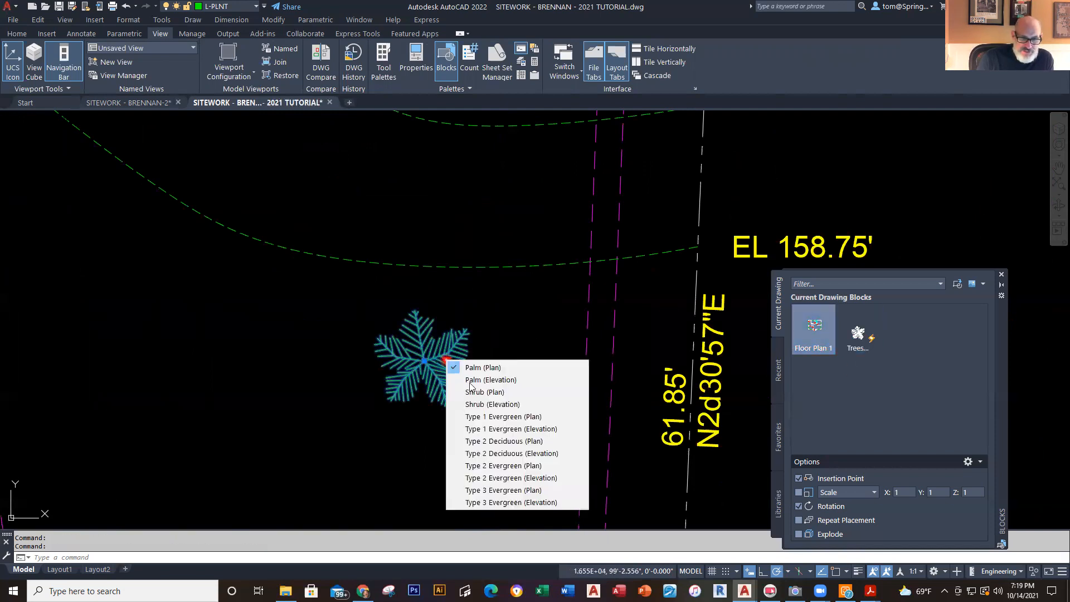
{"action": "left_click", "coordinate": [511, 441]}
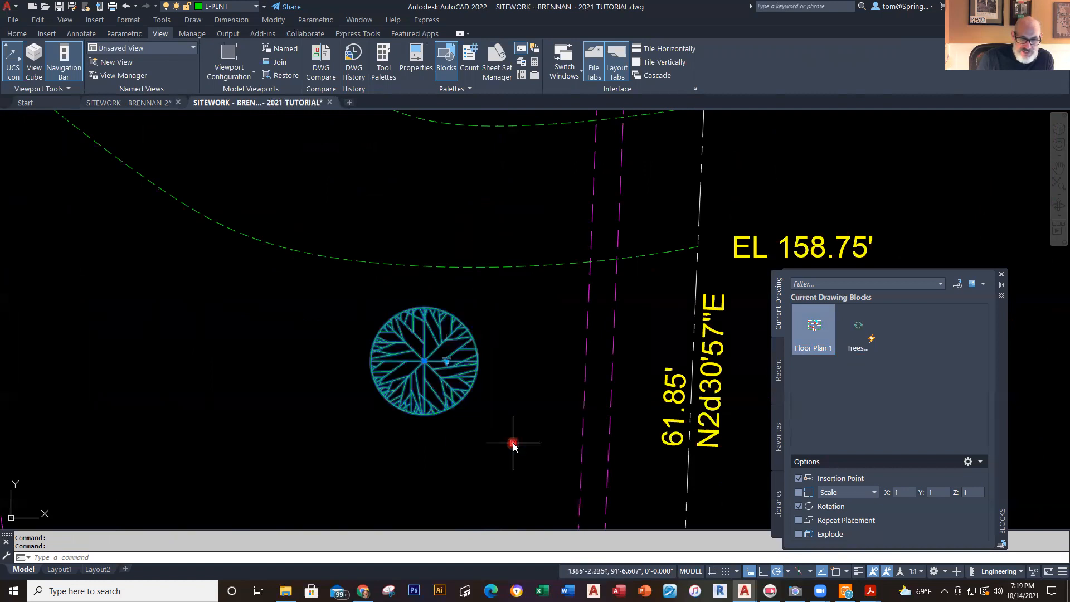
Step: Move the deciduous tree north to sit between the EL 158.50' and EL 158.75' contours
{"action": "left_click", "coordinate": [423, 361]}
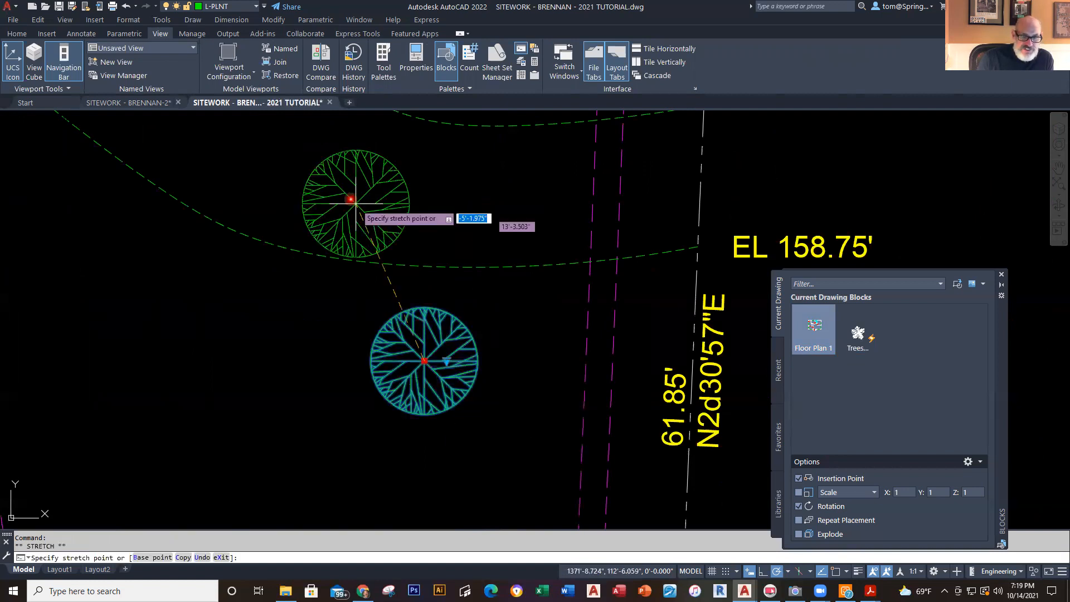
{"action": "left_click", "coordinate": [358, 162]}
{"action": "key", "text": "Escape"}
Step: Insert a second Trees block beside the west setback line, southwest of the EL 158.75' contour, and display it as Type 2 Deciduous (Plan)
{"action": "scroll", "coordinate": [509, 371], "scroll_direction": "down", "scroll_amount": 2}
{"action": "scroll", "coordinate": [501, 373], "scroll_direction": "down", "scroll_amount": 2}
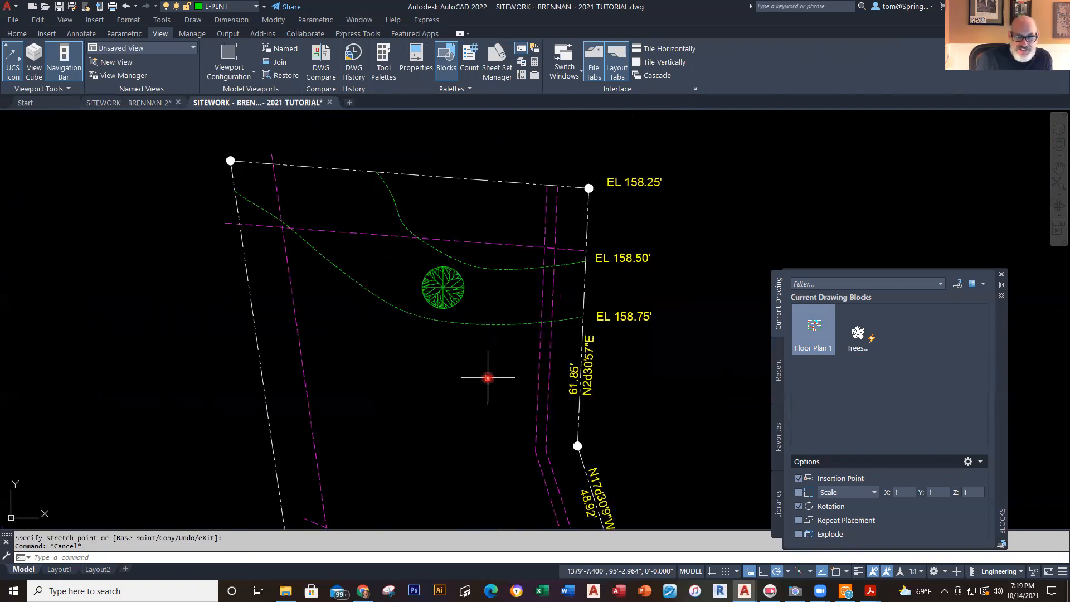
{"action": "left_click", "coordinate": [869, 339]}
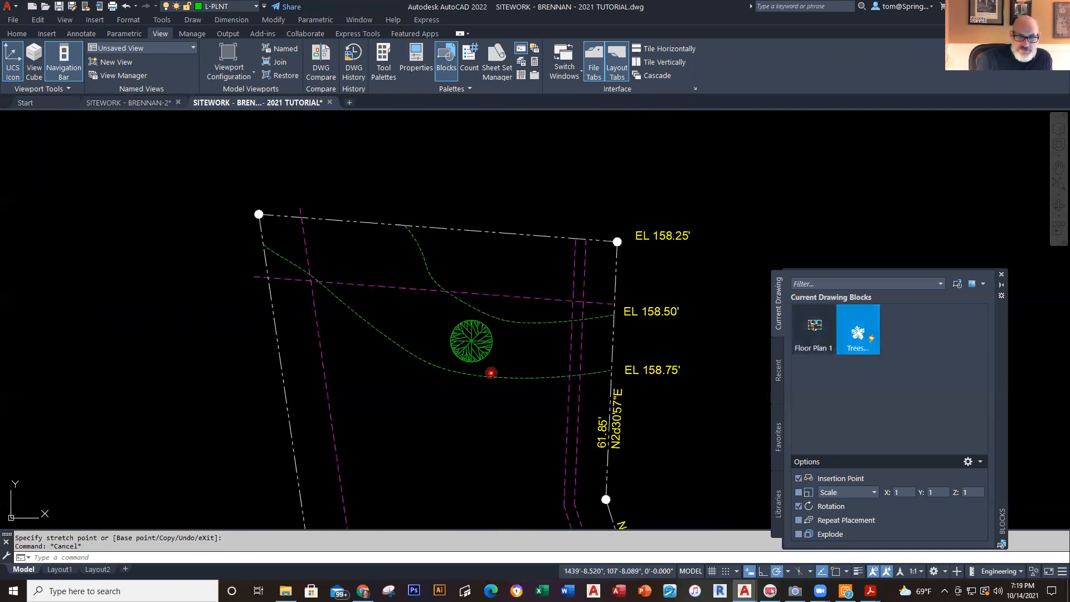
{"action": "left_click", "coordinate": [342, 363]}
{"action": "key", "text": "Return"}
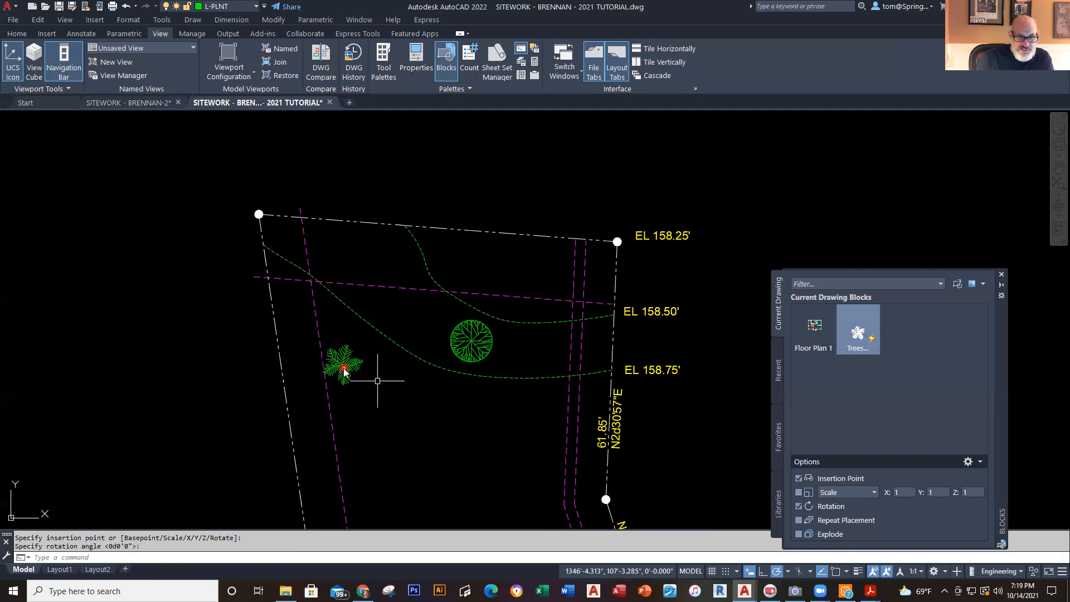
{"action": "left_click", "coordinate": [344, 368]}
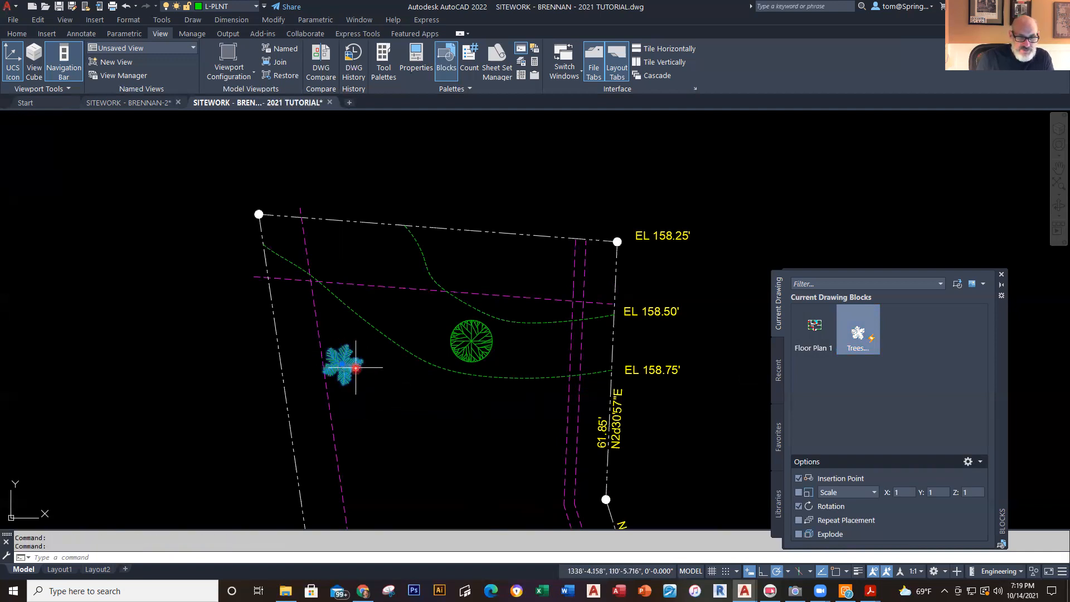
{"action": "left_click", "coordinate": [355, 368]}
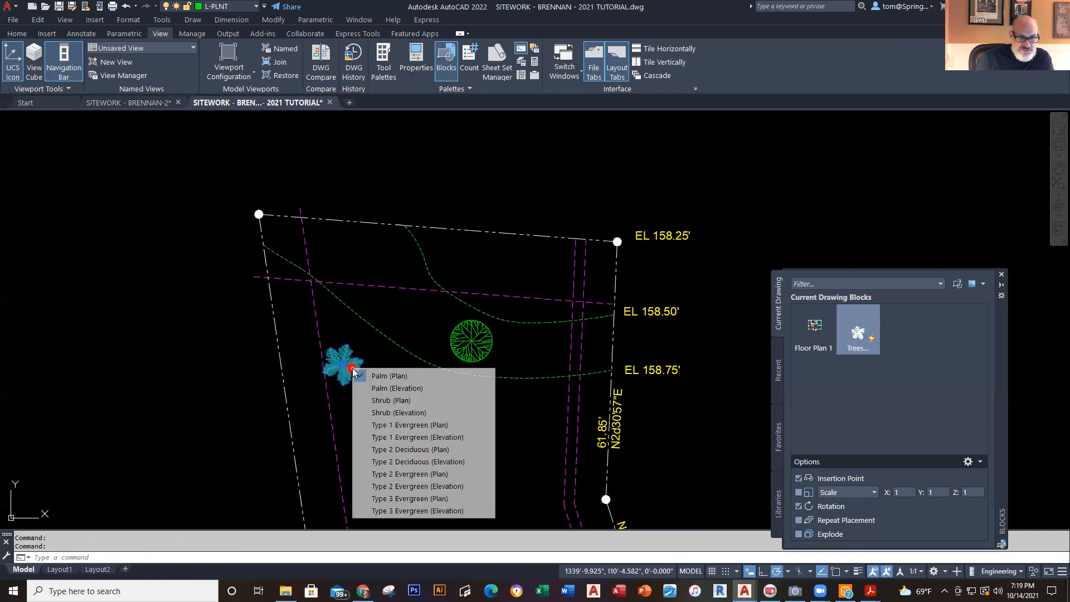
{"action": "left_click", "coordinate": [450, 449]}
{"action": "key", "text": "Escape"}
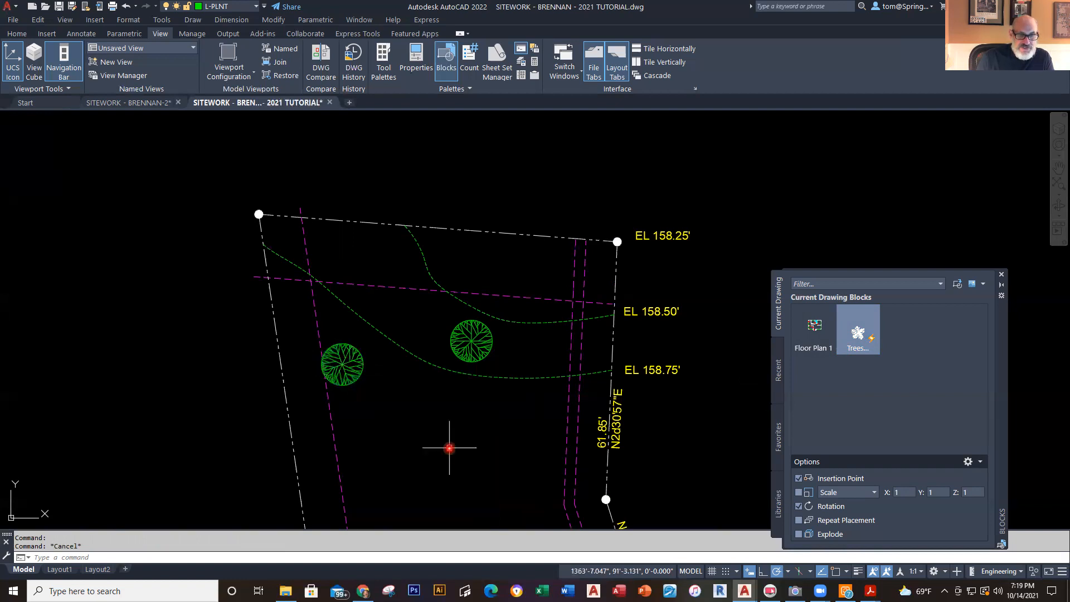
Step: Move the second deciduous tree up into the northwest corner of the lot, north of the rear setback line
{"action": "left_click", "coordinate": [359, 371]}
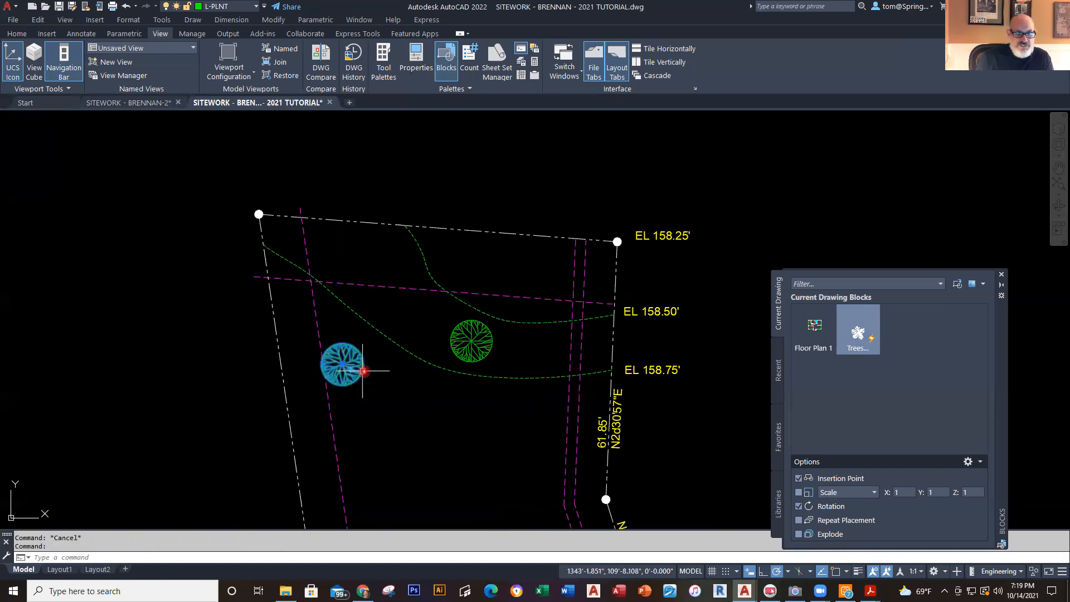
{"action": "left_click", "coordinate": [350, 368]}
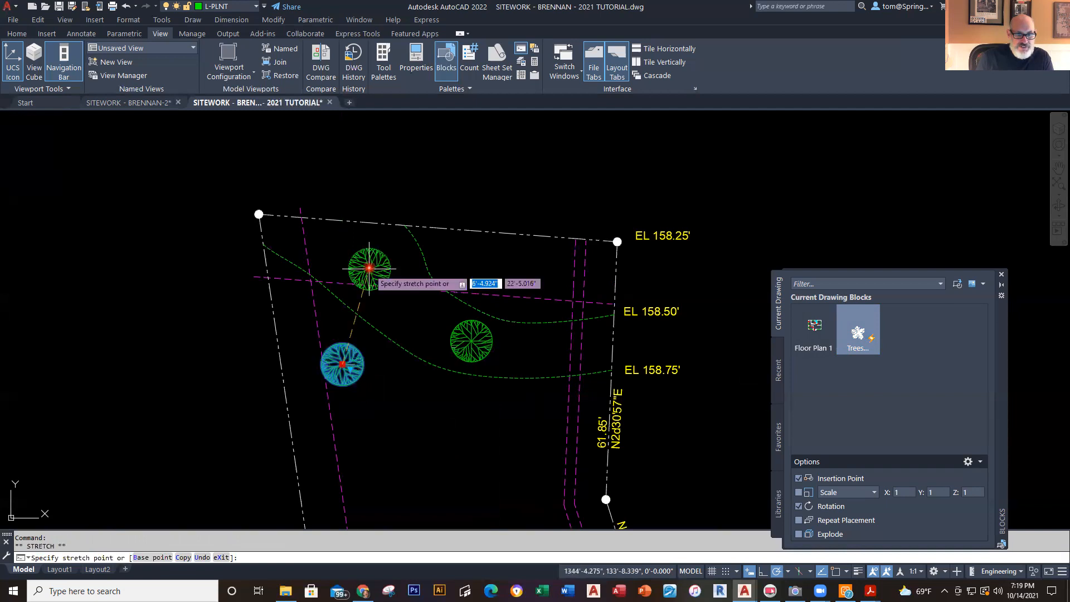
{"action": "left_click", "coordinate": [342, 247]}
{"action": "key", "text": "Escape"}
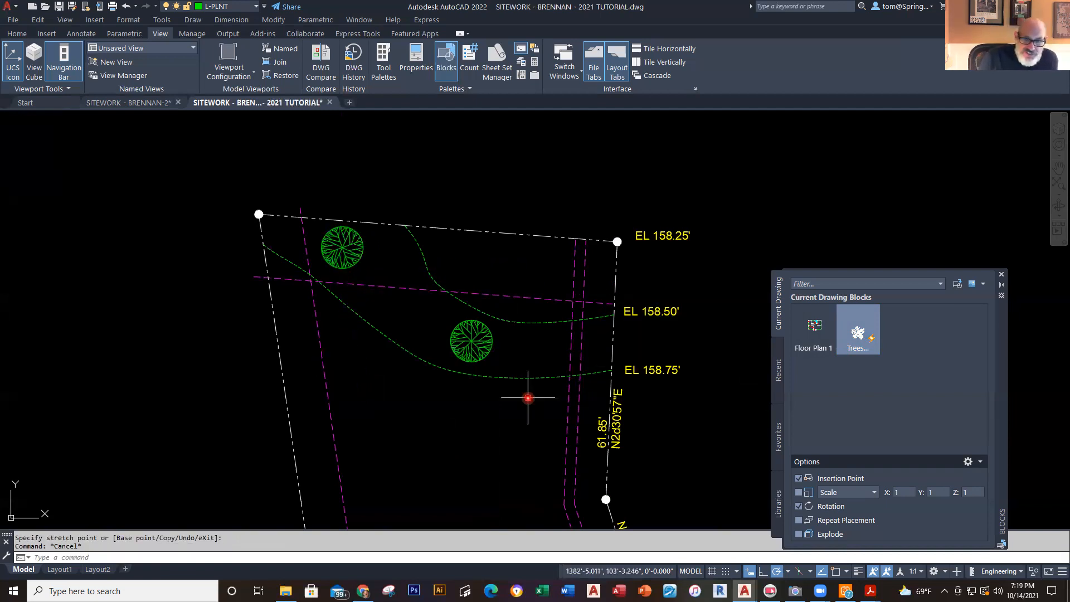
Step: Make layer 0 the current layer
{"action": "scroll", "coordinate": [527, 396], "scroll_direction": "down", "scroll_amount": 3}
{"action": "middle_click_drag", "start_coordinate": [520, 409], "coordinate": [468, 303]}
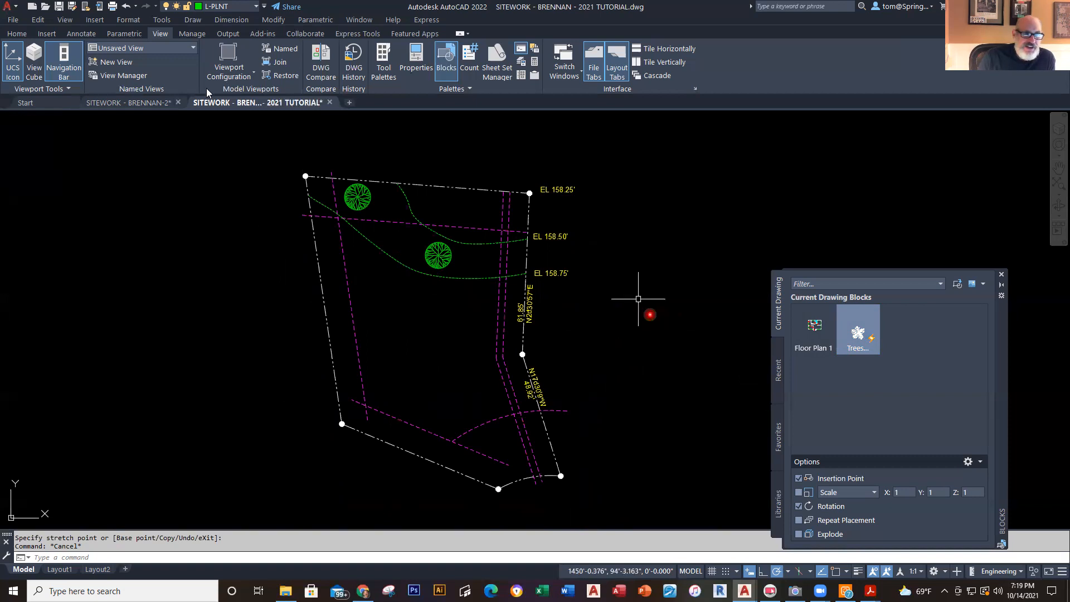
{"action": "left_click", "coordinate": [259, 6]}
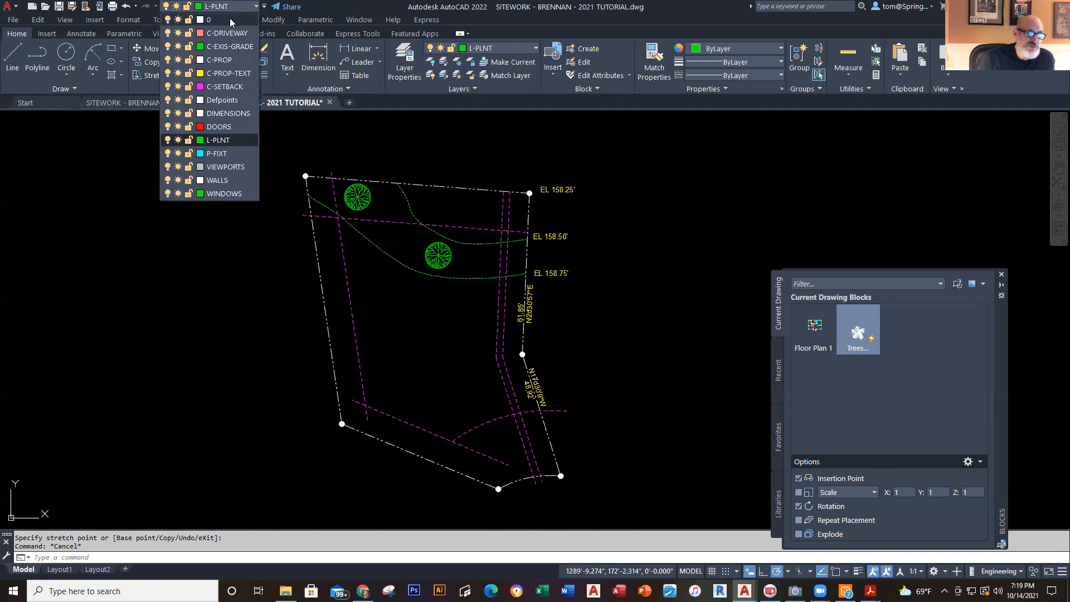
{"action": "left_click", "coordinate": [230, 19]}
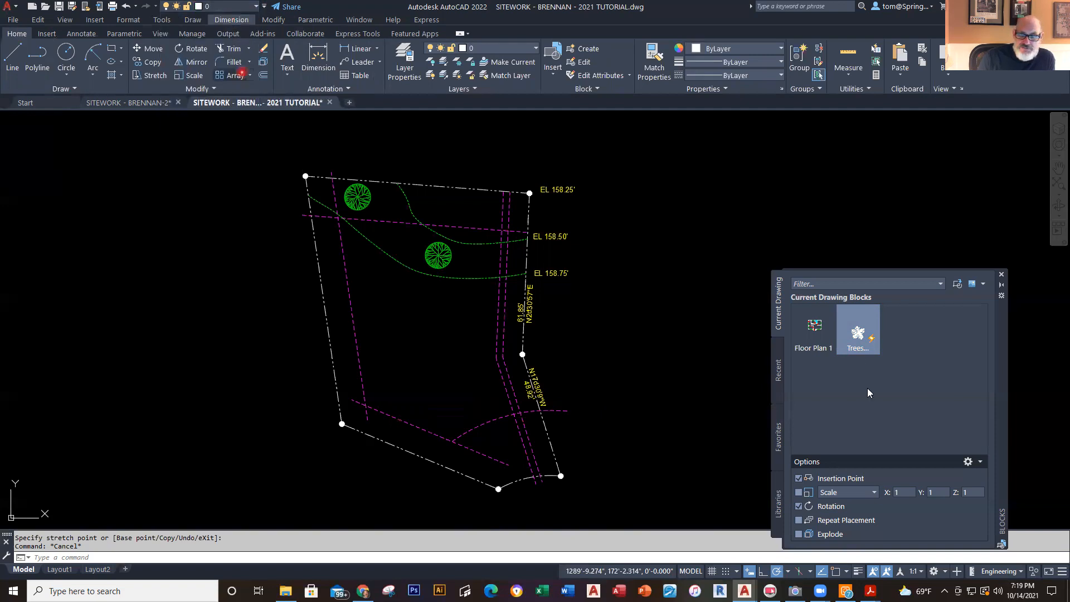
Step: Insert the Floor Plan 1 block inside the southern part of the lot, rotated slightly counterclockwise
{"action": "left_click", "coordinate": [816, 328]}
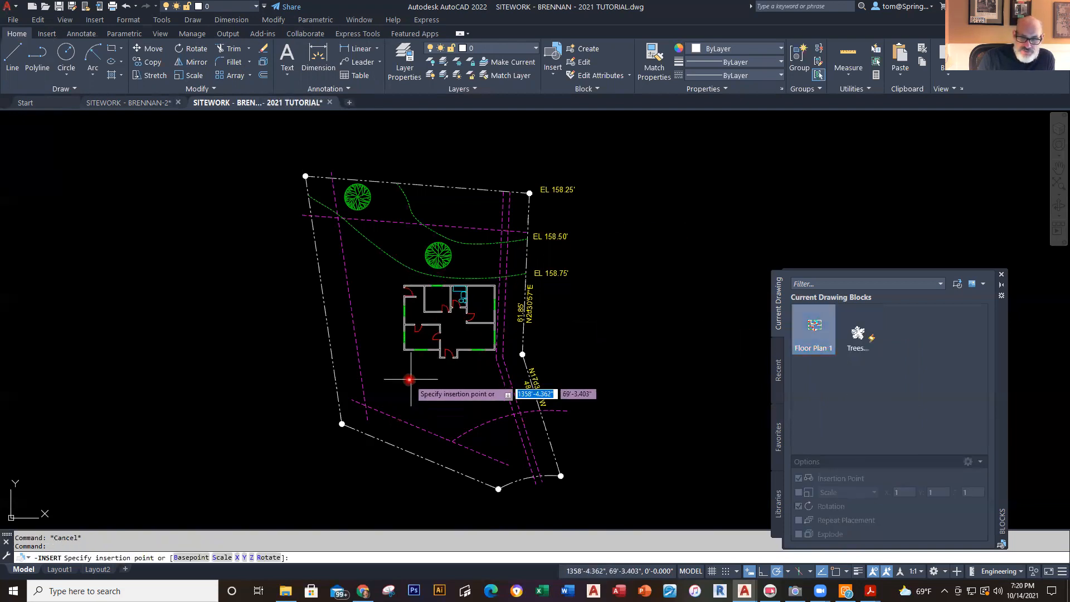
{"action": "left_click", "coordinate": [394, 427]}
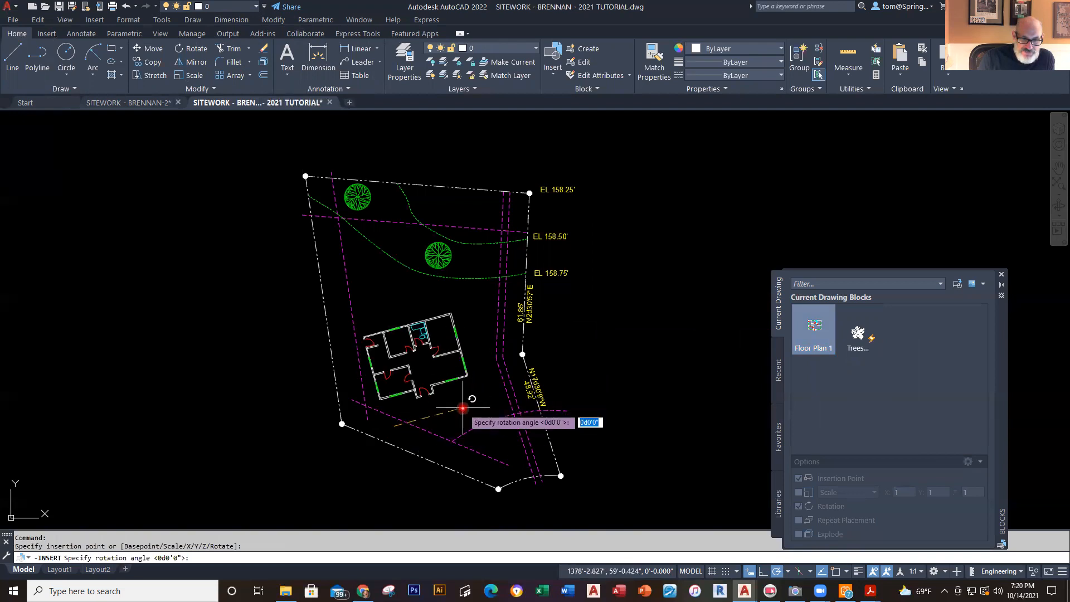
{"action": "left_click", "coordinate": [477, 399]}
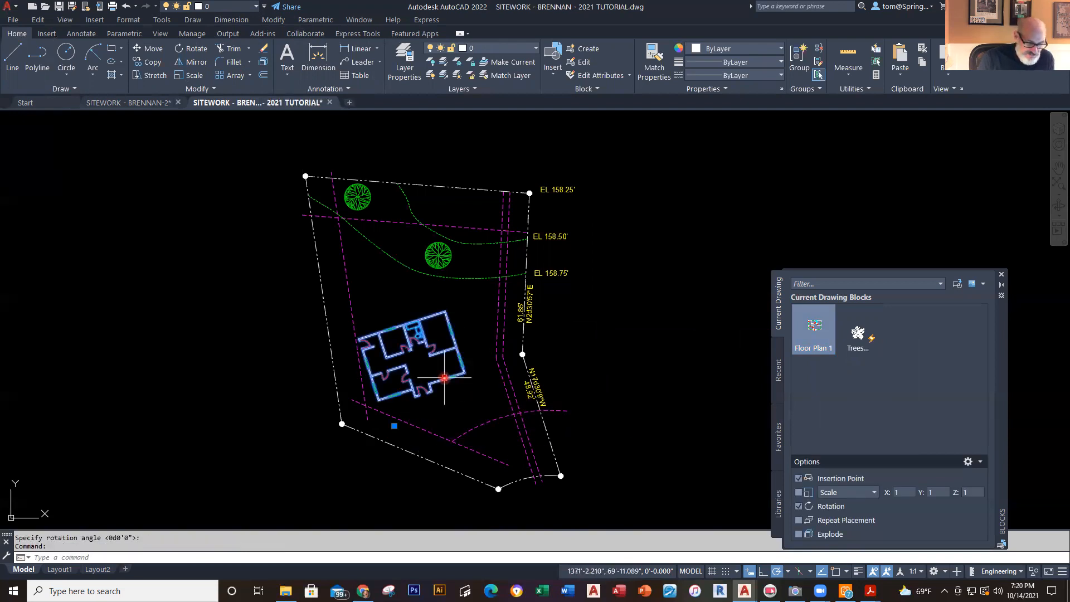
Step: Nudge the floor plan block east and south until it sits just inside the east and front setback lines
{"action": "key", "text": "ctrl+Right"}
{"action": "key", "text": "ctrl+Right"}
{"action": "key", "text": "ctrl+Right"}
{"action": "key", "text": "ctrl+Right"}
{"action": "key", "text": "ctrl+Right"}
{"action": "key", "text": "ctrl+Right"}
{"action": "key", "text": "ctrl+Right"}
{"action": "key", "text": "ctrl+Right"}
{"action": "key", "text": "ctrl+Right"}
{"action": "key", "text": "ctrl+Right"}
{"action": "key", "text": "ctrl+Right"}
{"action": "key", "text": "ctrl+Right"}
{"action": "key", "text": "ctrl+Right"}
{"action": "key", "text": "ctrl+Right"}
{"action": "key", "text": "ctrl+Right"}
{"action": "key", "text": "ctrl+Right"}
{"action": "key", "text": "ctrl+Right"}
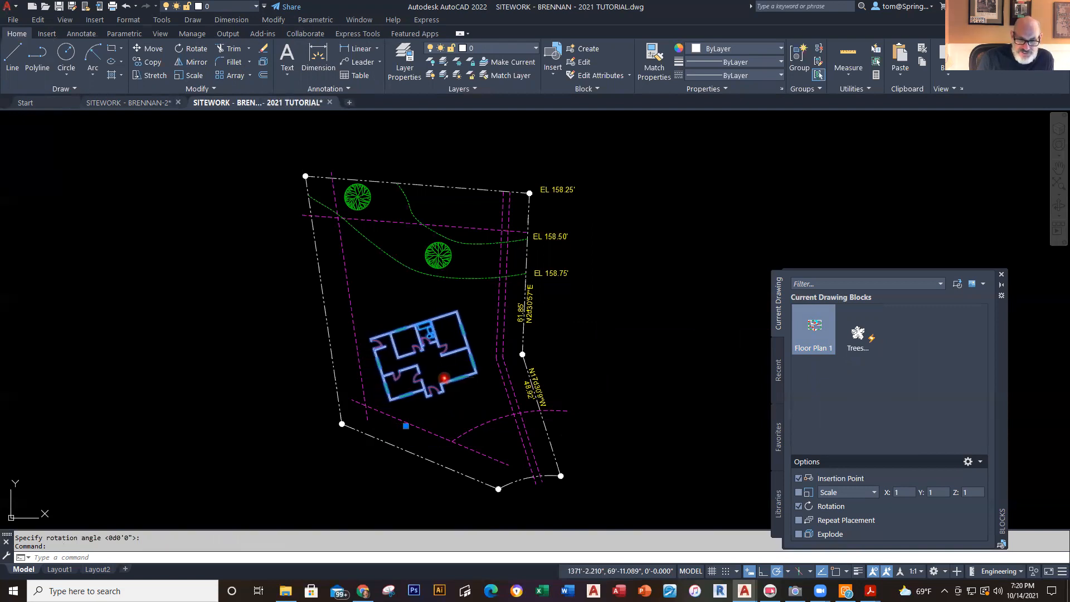
{"action": "key", "text": "ctrl+Down"}
{"action": "key", "text": "ctrl+Down"}
{"action": "key", "text": "ctrl+Down"}
{"action": "key", "text": "ctrl+Down"}
{"action": "key", "text": "ctrl+Right"}
{"action": "key", "text": "ctrl+Right"}
{"action": "key", "text": "ctrl+Right"}
{"action": "key", "text": "ctrl+Down"}
{"action": "key", "text": "ctrl+Right"}
{"action": "key", "text": "ctrl+Right"}
{"action": "key", "text": "ctrl+Right"}
{"action": "key", "text": "ctrl+Down"}
{"action": "key", "text": "ctrl+Down"}
{"action": "key", "text": "ctrl+Down"}
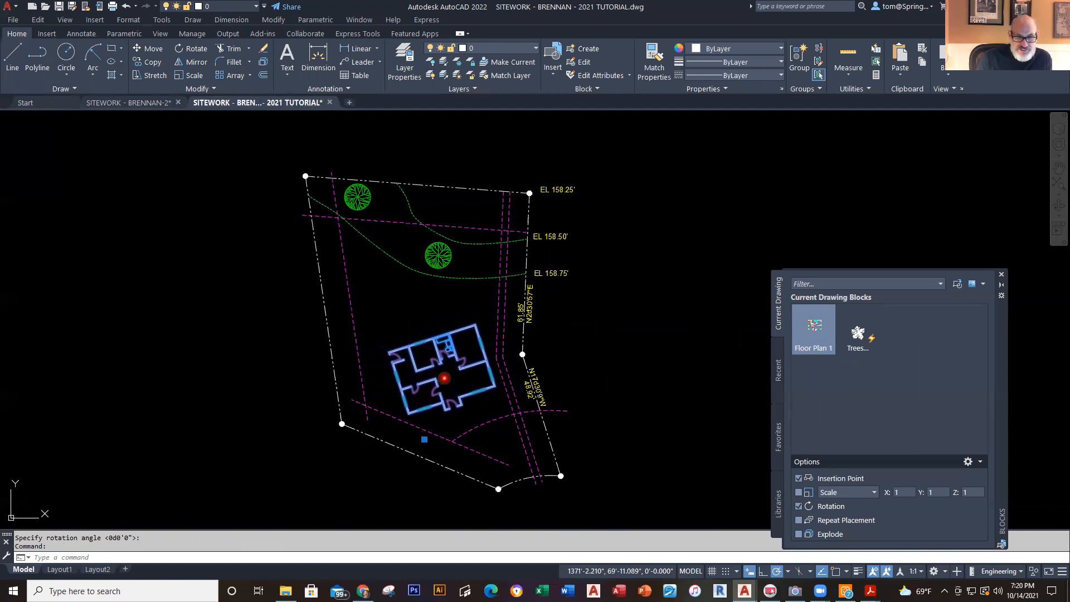
{"action": "key", "text": "Escape"}
{"action": "scroll", "coordinate": [444, 396], "scroll_direction": "up", "scroll_amount": 2}
{"action": "scroll", "coordinate": [490, 443], "scroll_direction": "up", "scroll_amount": 2}
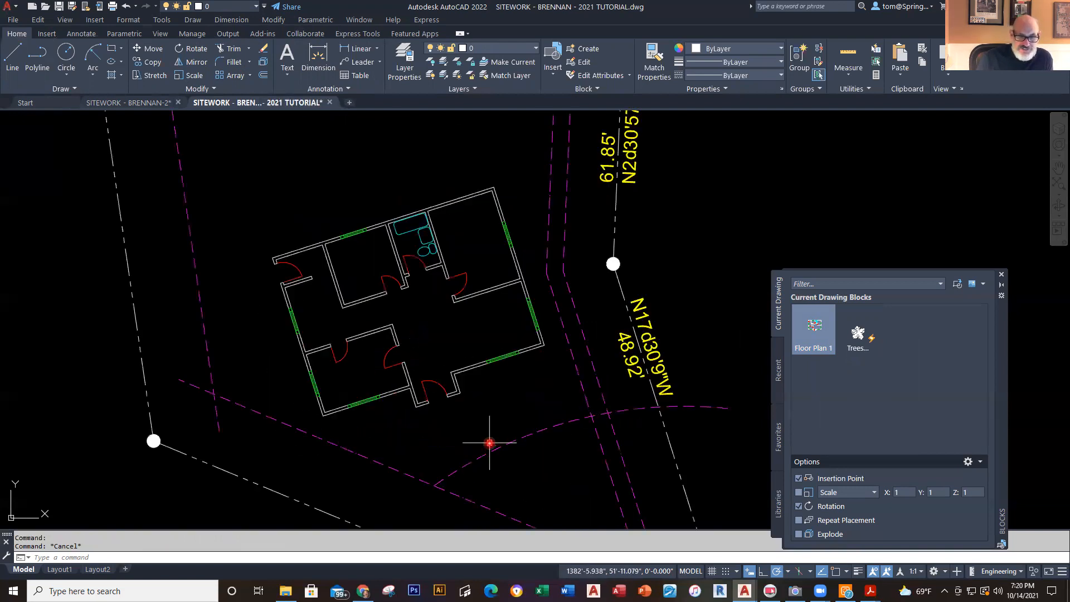
{"action": "scroll", "coordinate": [504, 412], "scroll_direction": "down", "scroll_amount": 2}
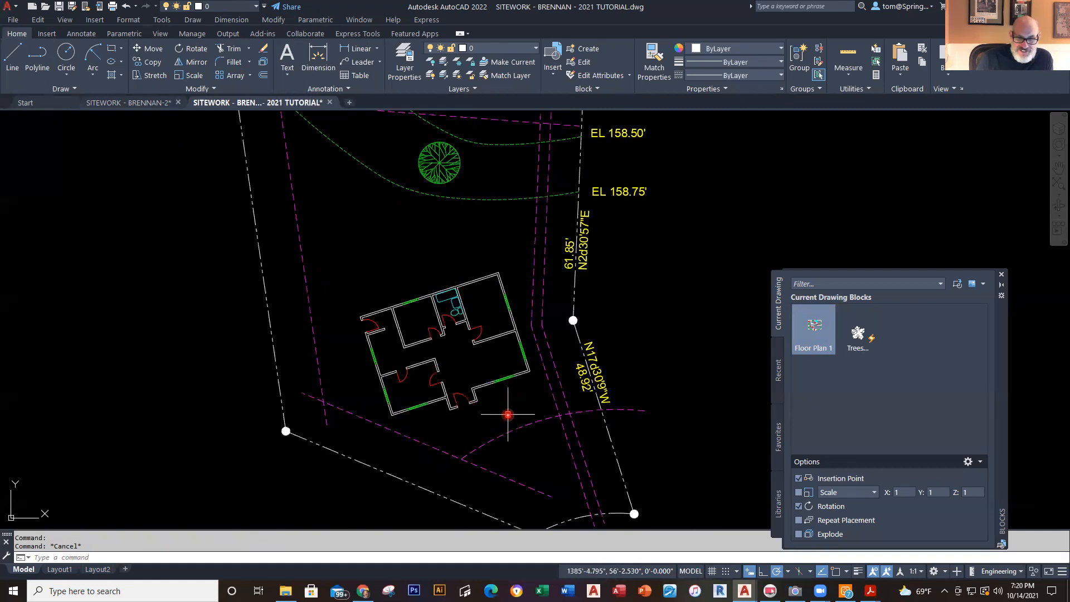
{"action": "middle_click_drag", "start_coordinate": [504, 412], "coordinate": [485, 311]}
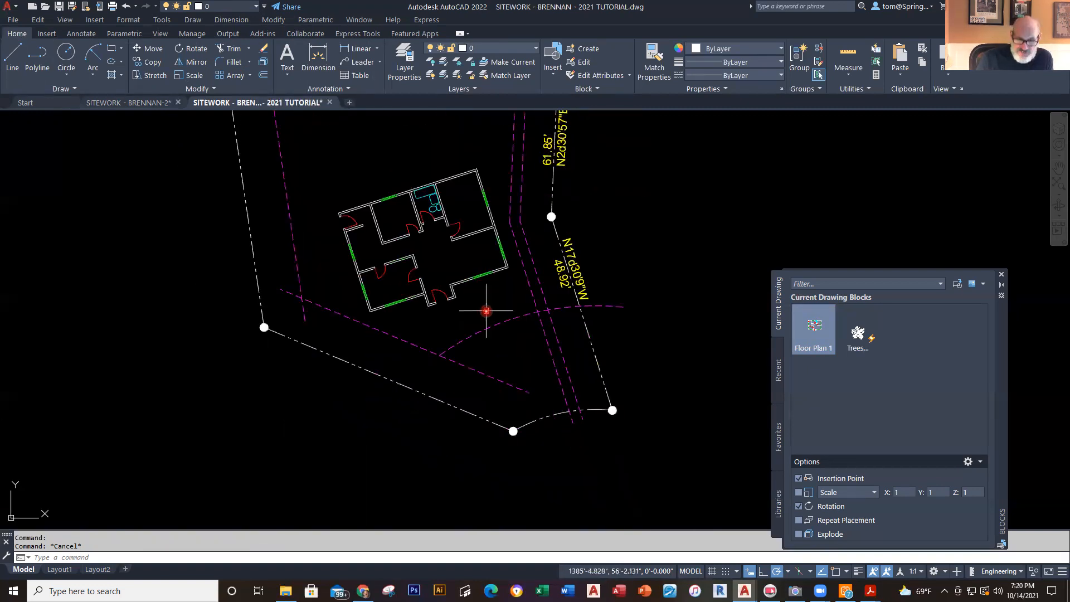
Step: On layer C-DRIVEWAY with object snap enabled, draw the east driveway edge from the house's southeast corner to the lot's southeast corner
{"action": "middle_click_drag", "start_coordinate": [664, 237], "coordinate": [594, 255]}
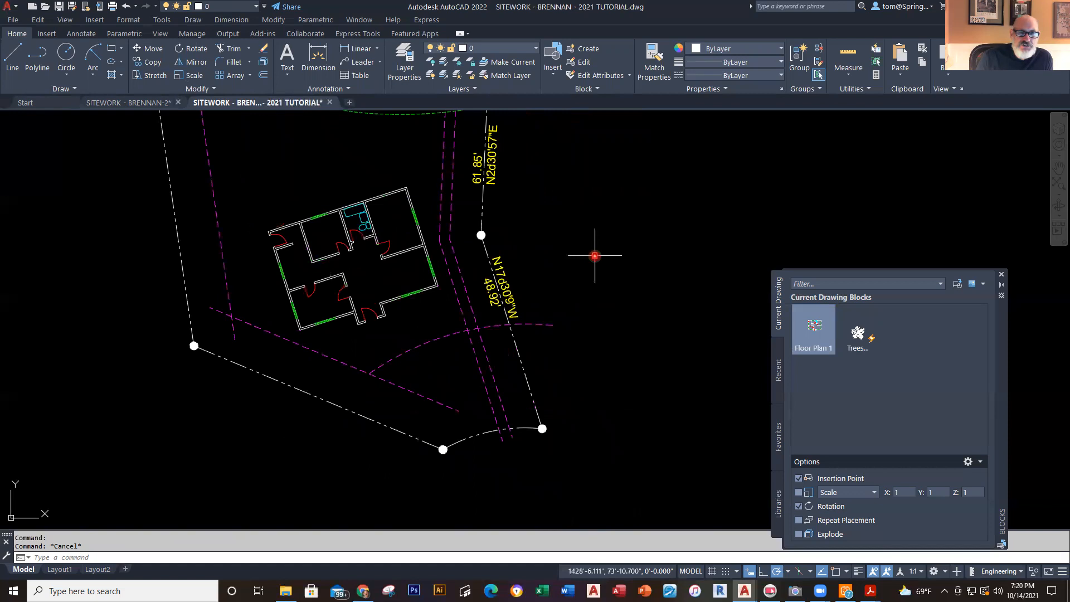
{"action": "left_click", "coordinate": [537, 49]}
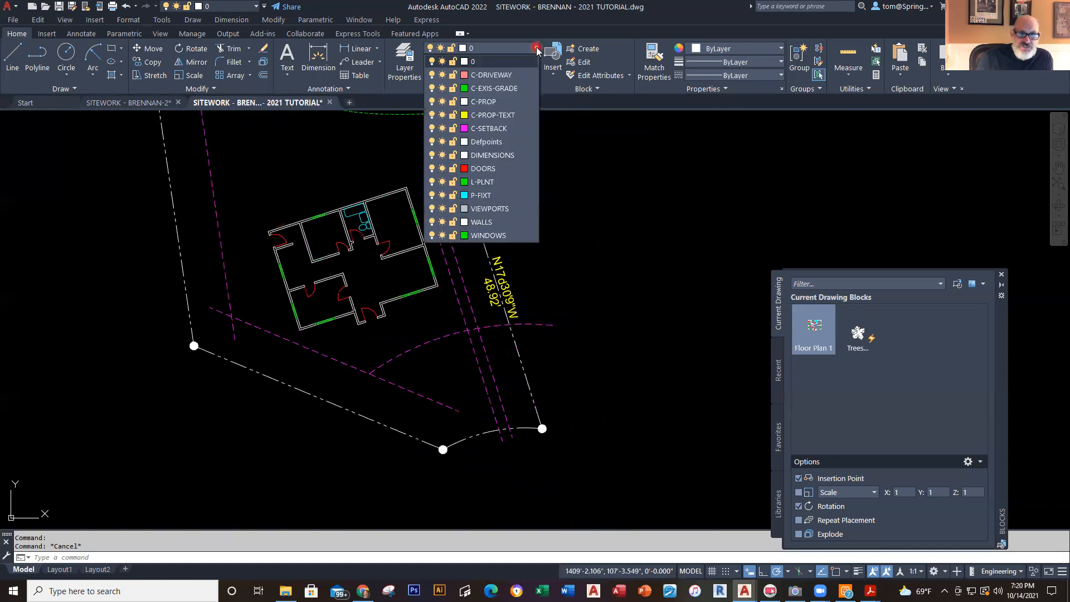
{"action": "left_click", "coordinate": [513, 73]}
{"action": "left_click", "coordinate": [13, 55]}
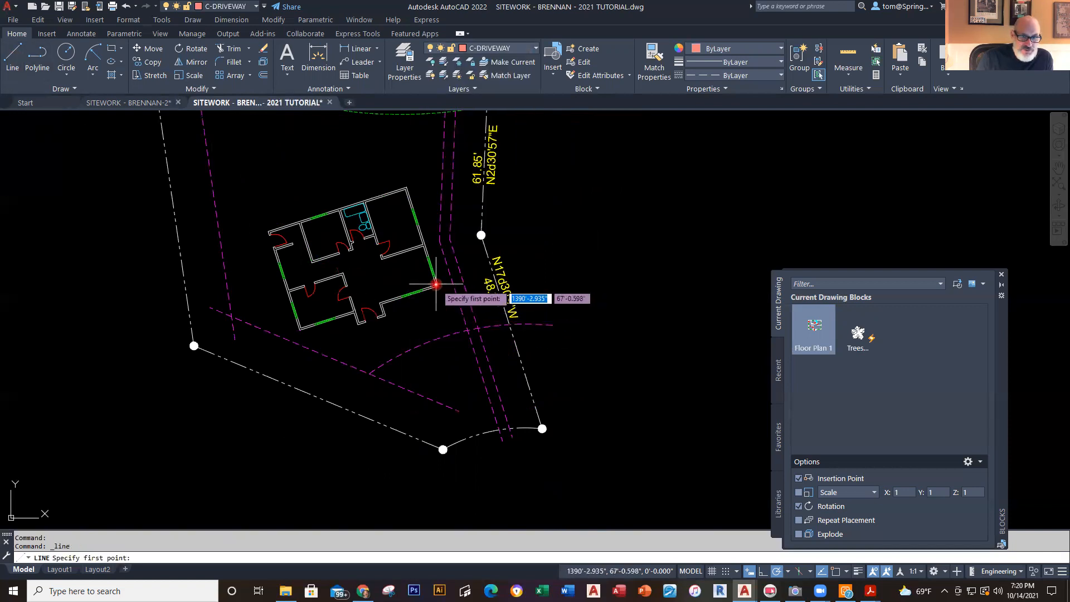
{"action": "left_click", "coordinate": [835, 572]}
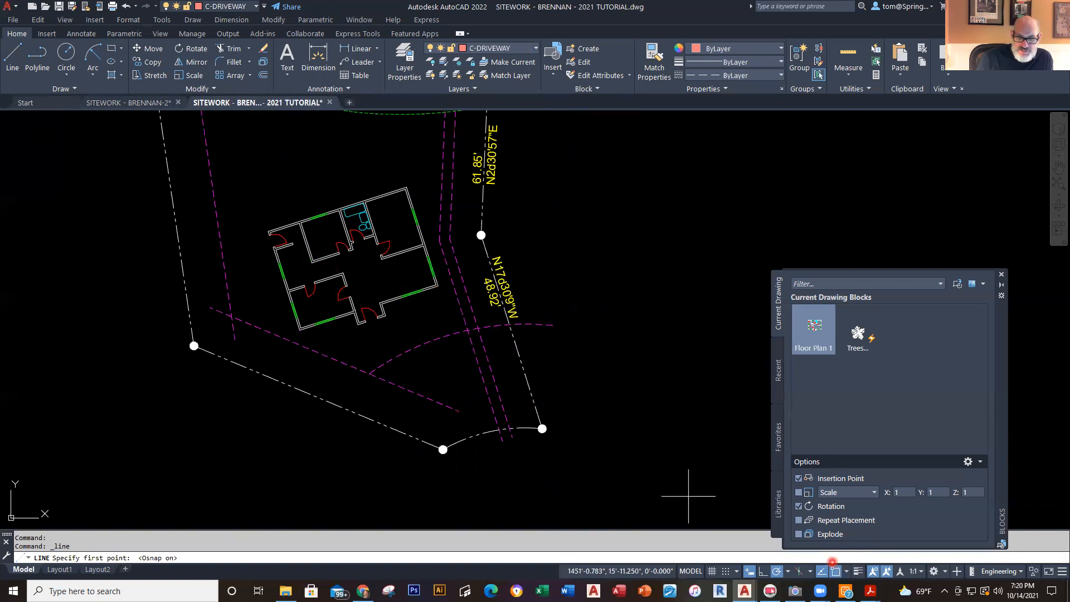
{"action": "left_click", "coordinate": [439, 291]}
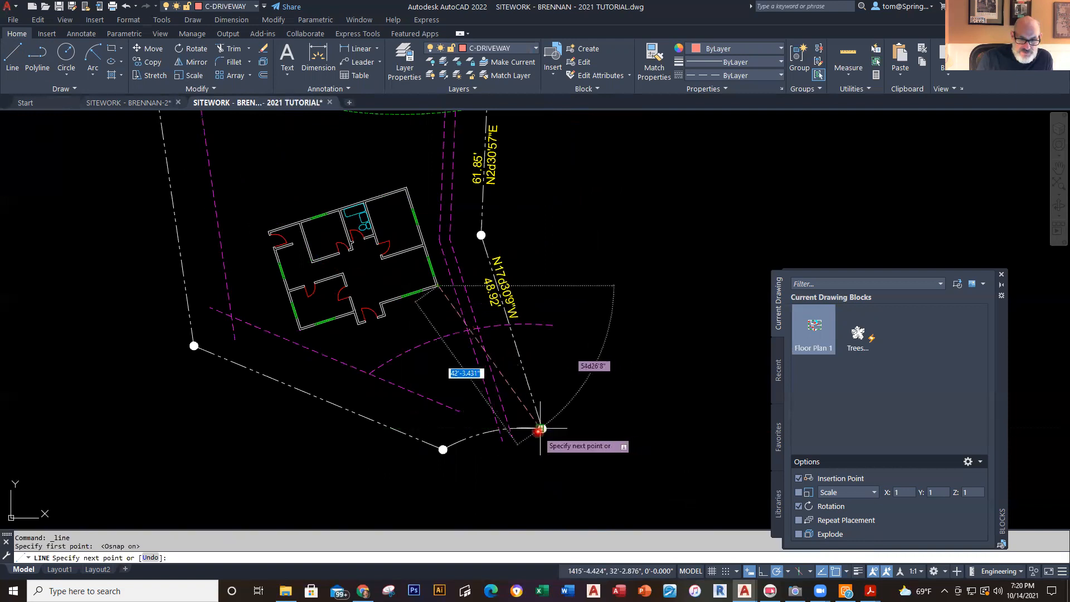
{"action": "scroll", "coordinate": [539, 429], "scroll_direction": "up", "scroll_amount": 6}
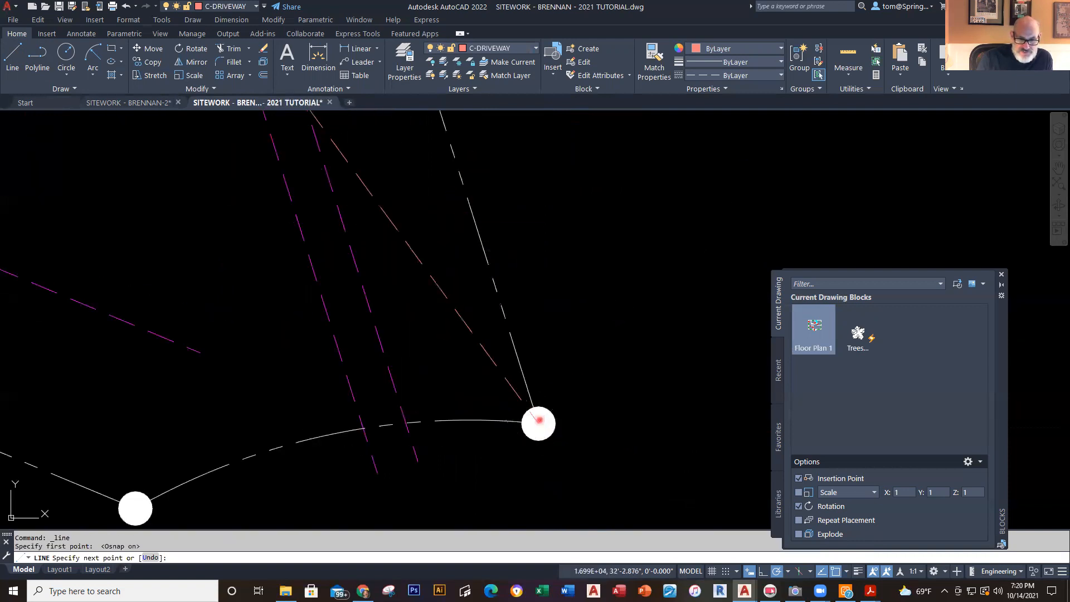
{"action": "key", "text": "Escape"}
Step: Draw the west driveway edge, about 39 feet long, from the wall corner east of the entry to a Nearest point on the curved front property line
{"action": "right_click", "coordinate": [629, 290]}
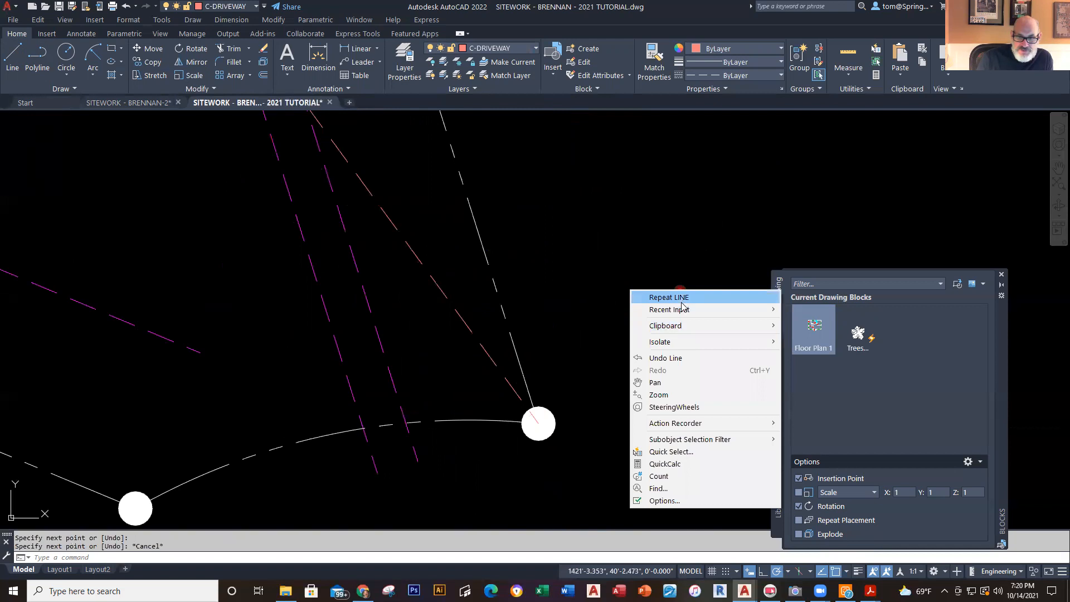
{"action": "left_click", "coordinate": [669, 297]}
{"action": "scroll", "coordinate": [585, 298], "scroll_direction": "down", "scroll_amount": 5}
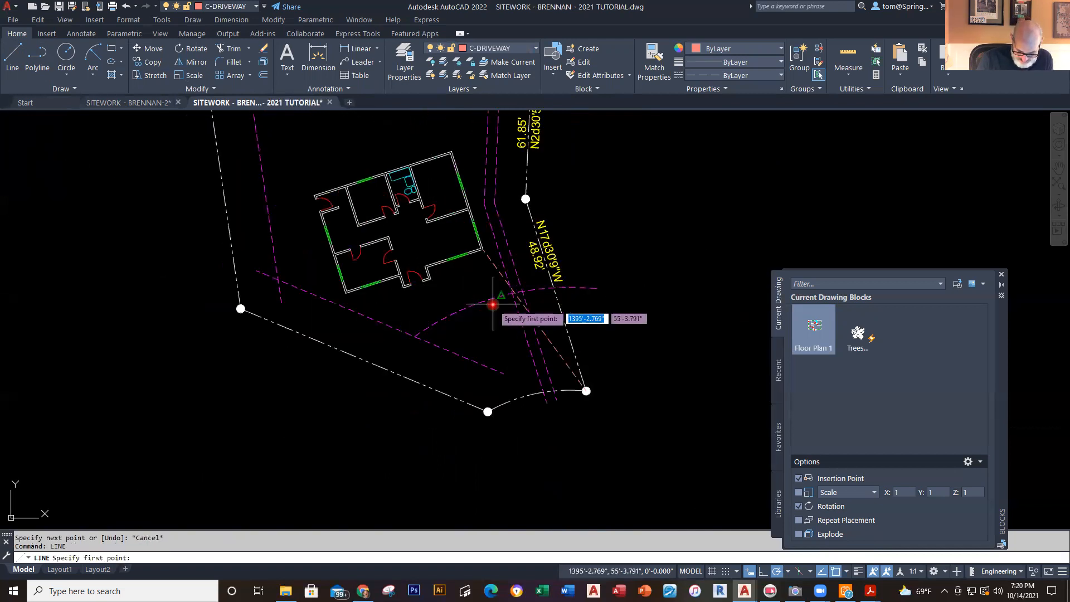
{"action": "scroll", "coordinate": [492, 304], "scroll_direction": "up", "scroll_amount": 3}
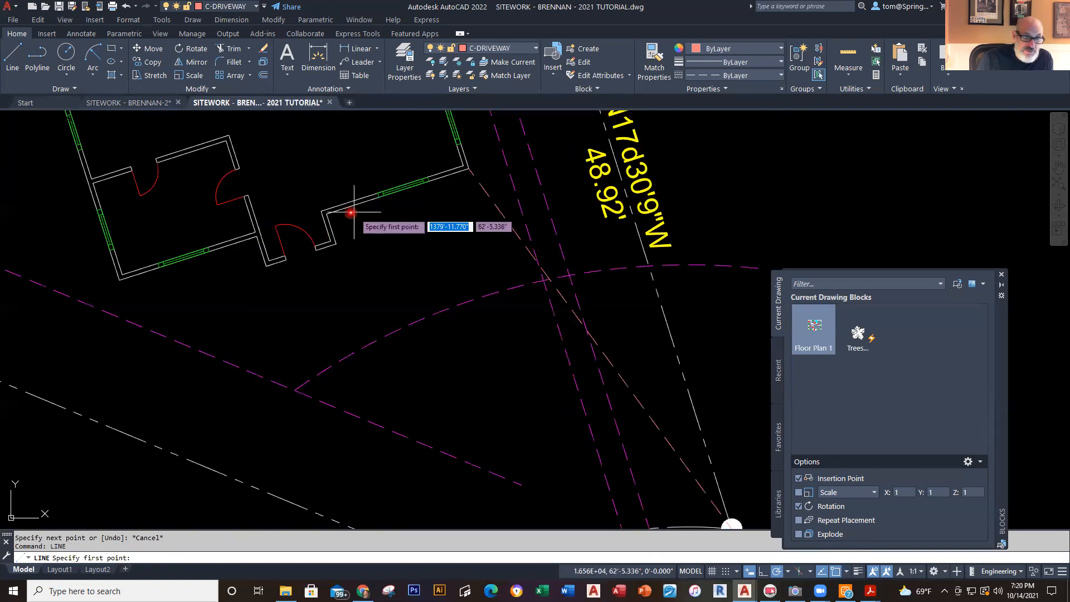
{"action": "left_click", "coordinate": [331, 215]}
{"action": "scroll", "coordinate": [473, 401], "scroll_direction": "down", "scroll_amount": 5}
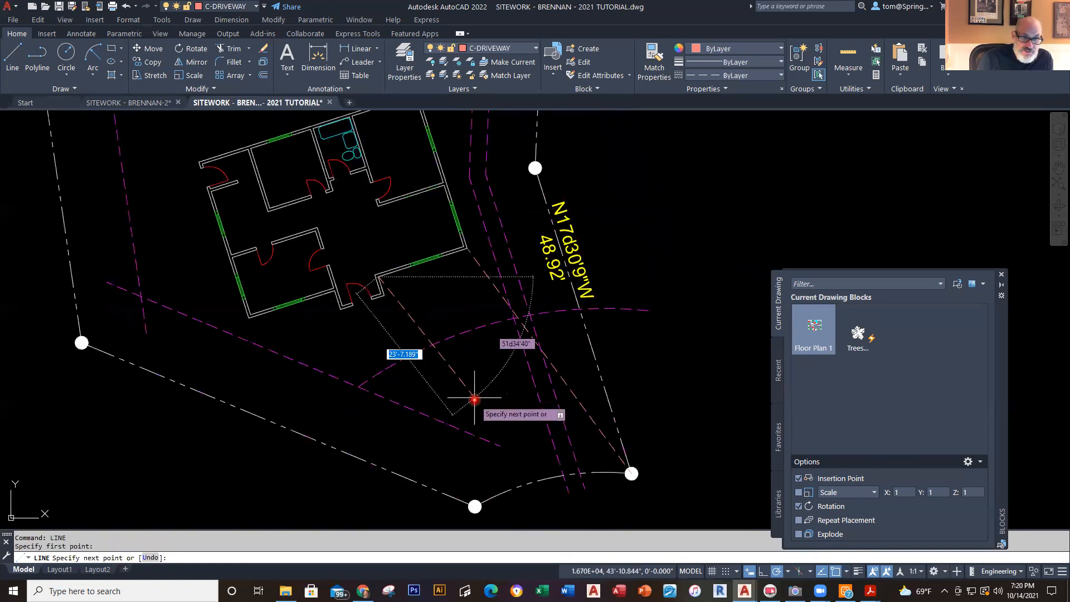
{"action": "scroll", "coordinate": [478, 401], "scroll_direction": "up", "scroll_amount": 2}
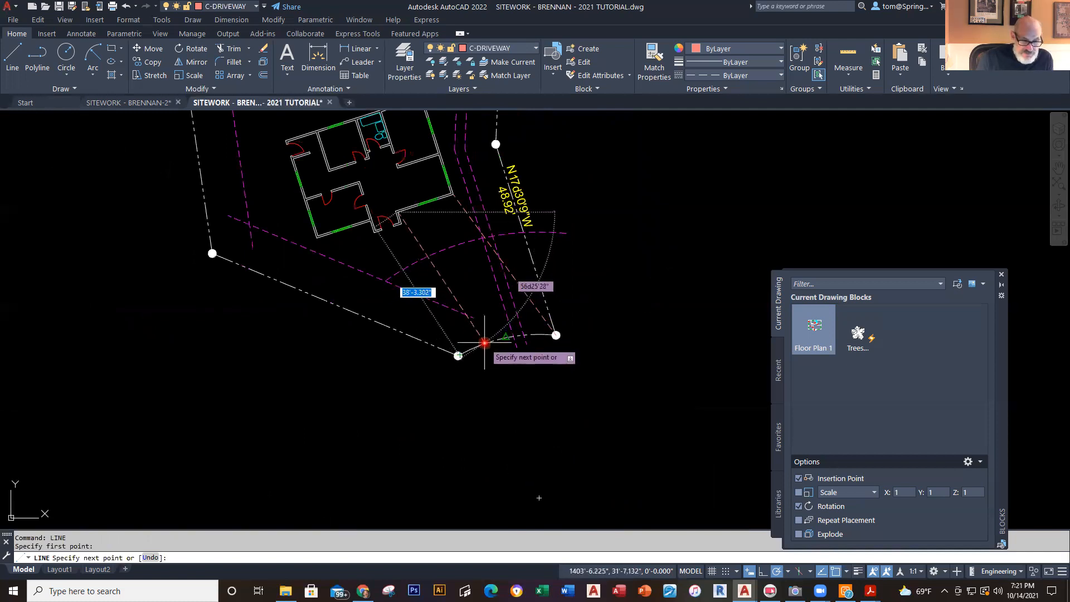
{"action": "right_click", "coordinate": [484, 343], "text": "shift"}
{"action": "left_click", "coordinate": [543, 306]}
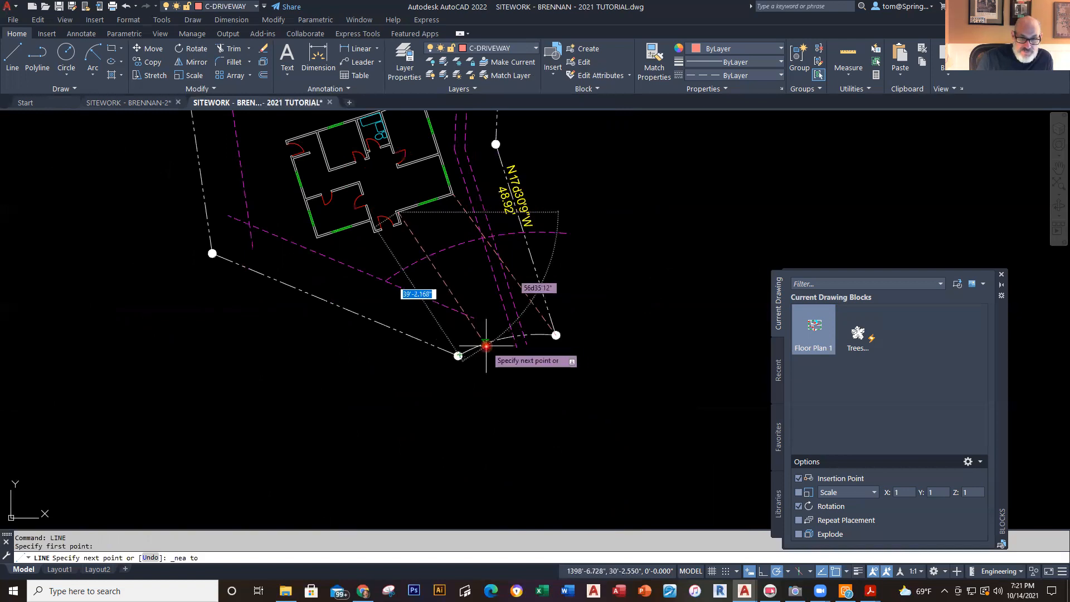
{"action": "key", "text": "Escape"}
Step: Save the site plan drawing with the whole lot in view
{"action": "scroll", "coordinate": [624, 282], "scroll_direction": "down", "scroll_amount": 2}
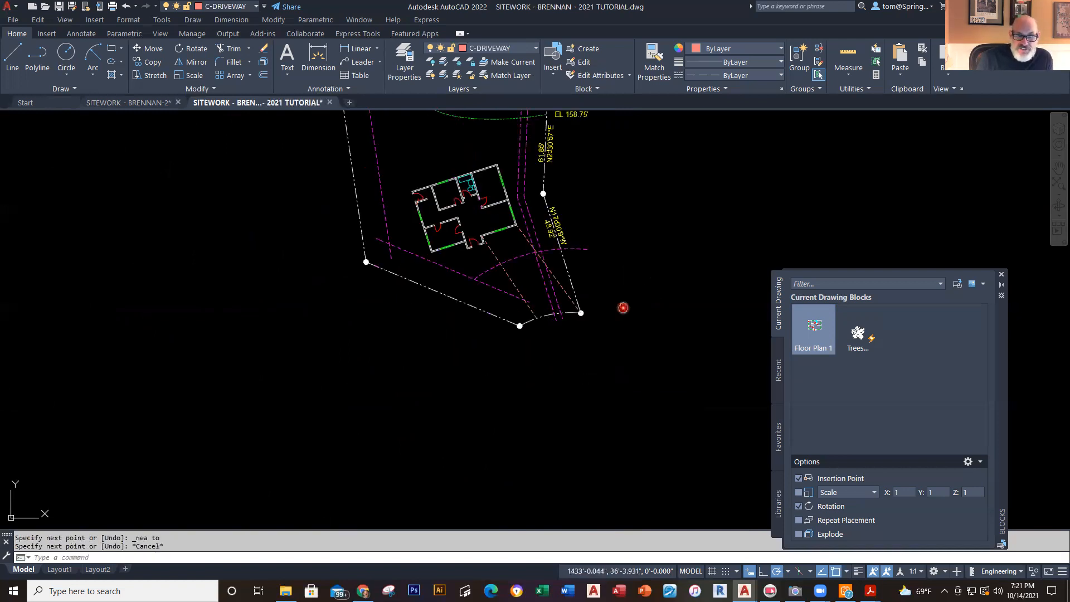
{"action": "middle_click_drag", "start_coordinate": [623, 308], "coordinate": [592, 389]}
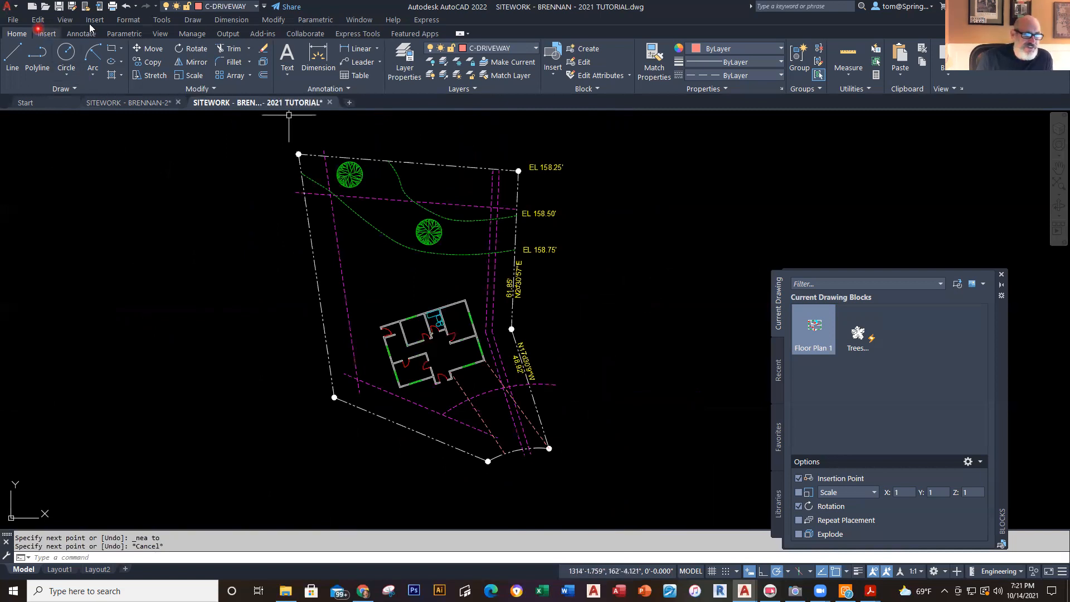
{"action": "left_click", "coordinate": [57, 8]}
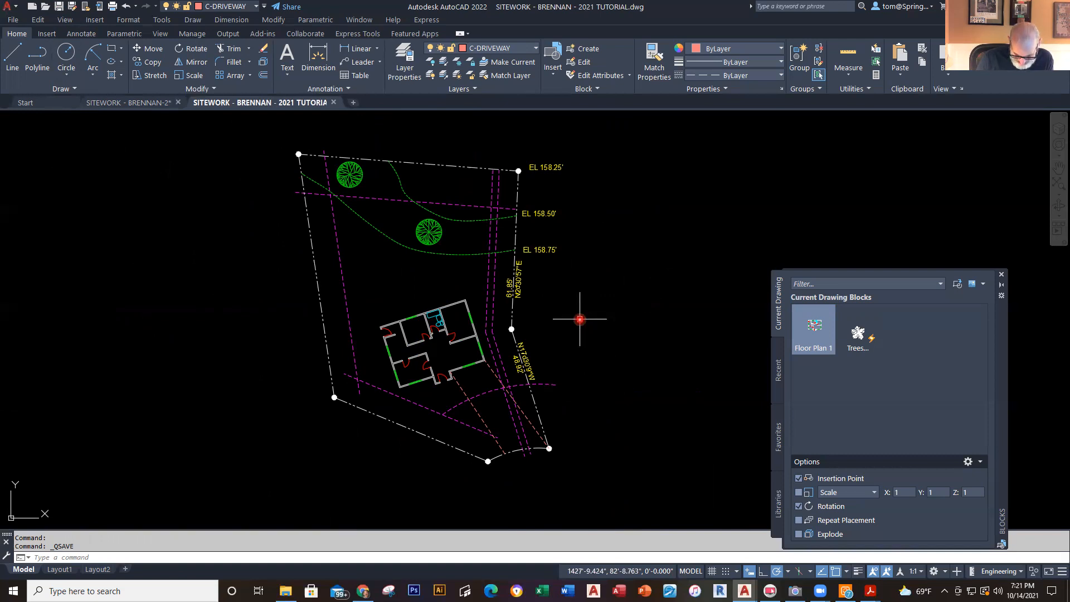
Step: On layer C-PROP-TEXT, add a multileader reading "15' SETBACK" west of the lot, pointing at the west end of the rear setback line
{"action": "middle_click_drag", "start_coordinate": [490, 225], "coordinate": [482, 318]}
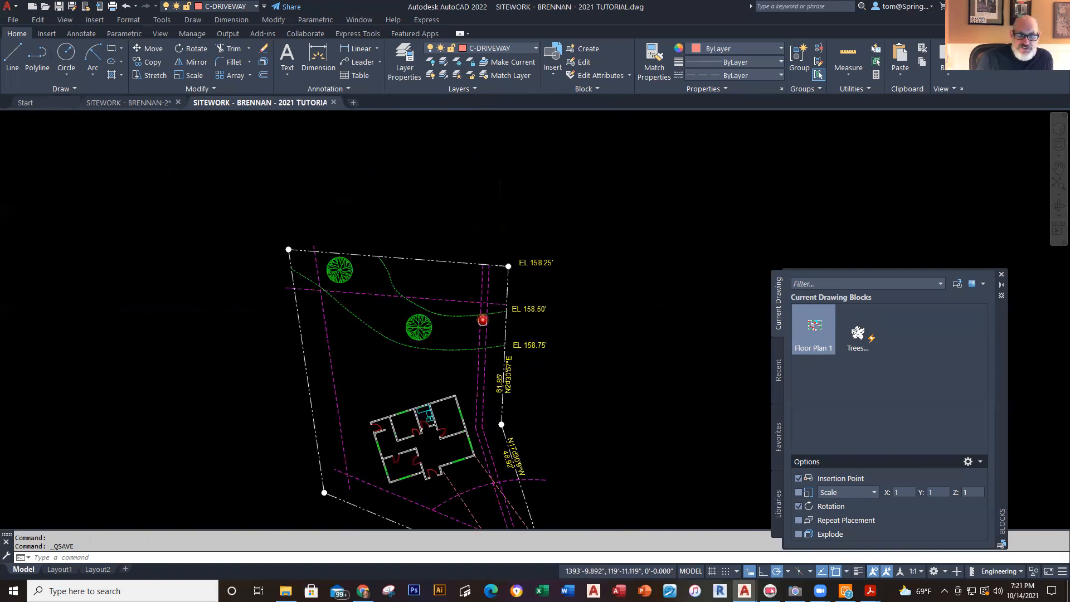
{"action": "scroll", "coordinate": [469, 239], "scroll_direction": "up", "scroll_amount": 4}
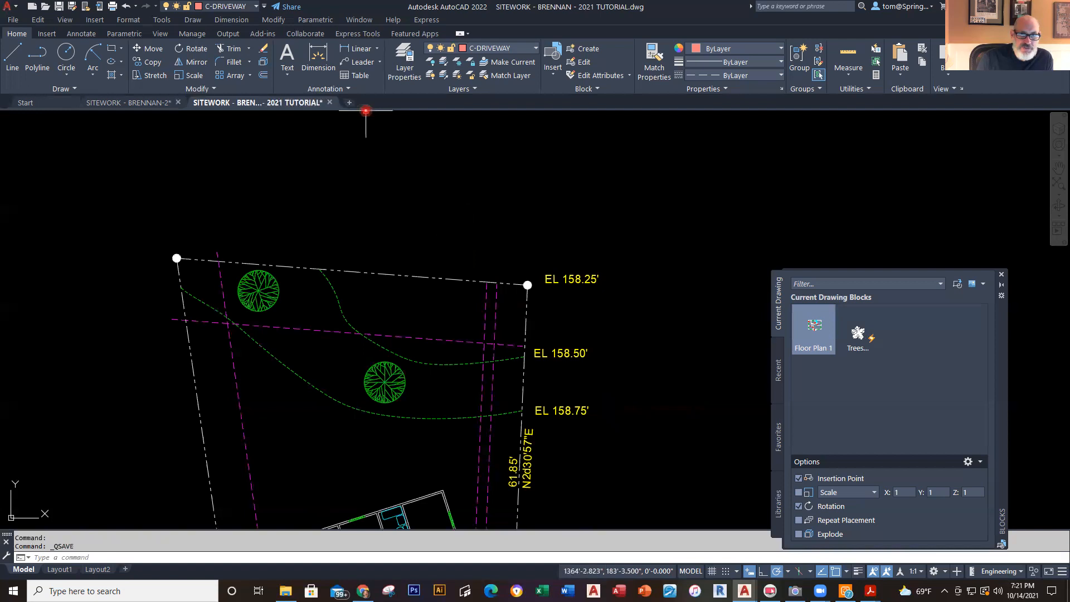
{"action": "left_click", "coordinate": [537, 49]}
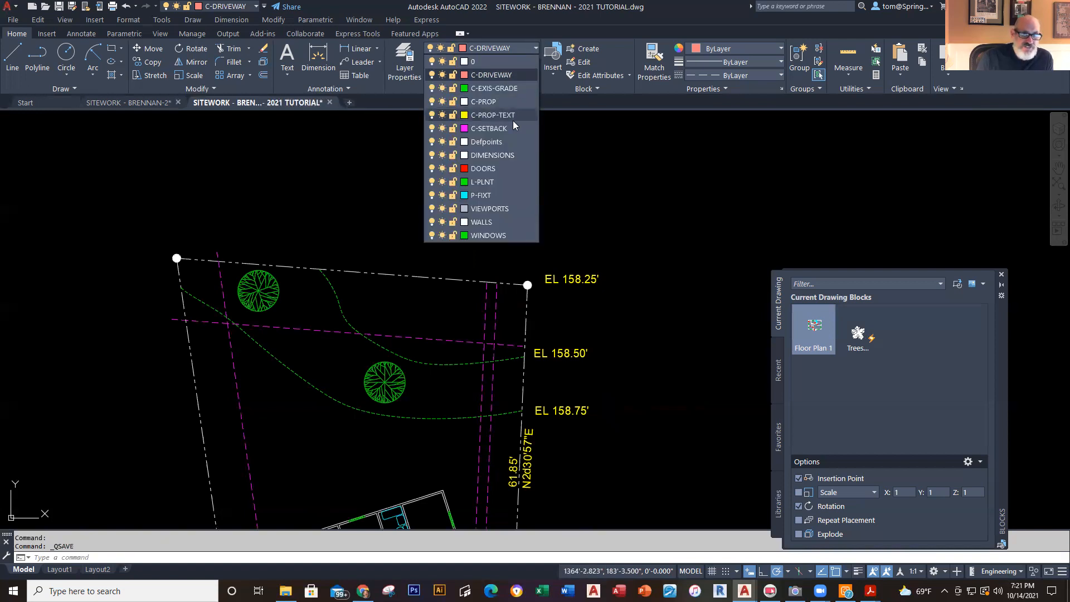
{"action": "left_click", "coordinate": [494, 115]}
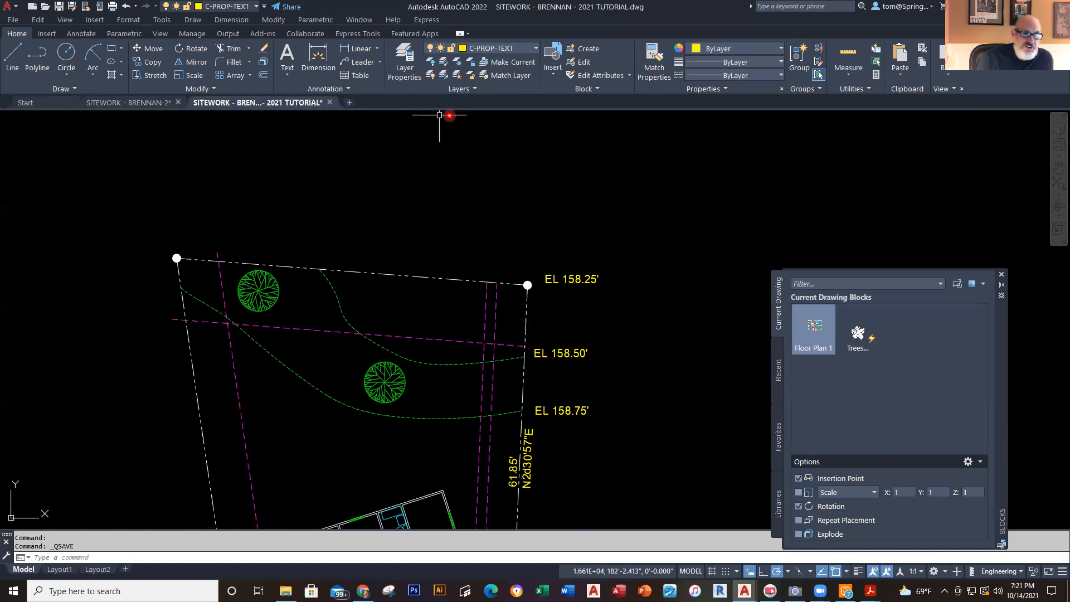
{"action": "left_click", "coordinate": [366, 64]}
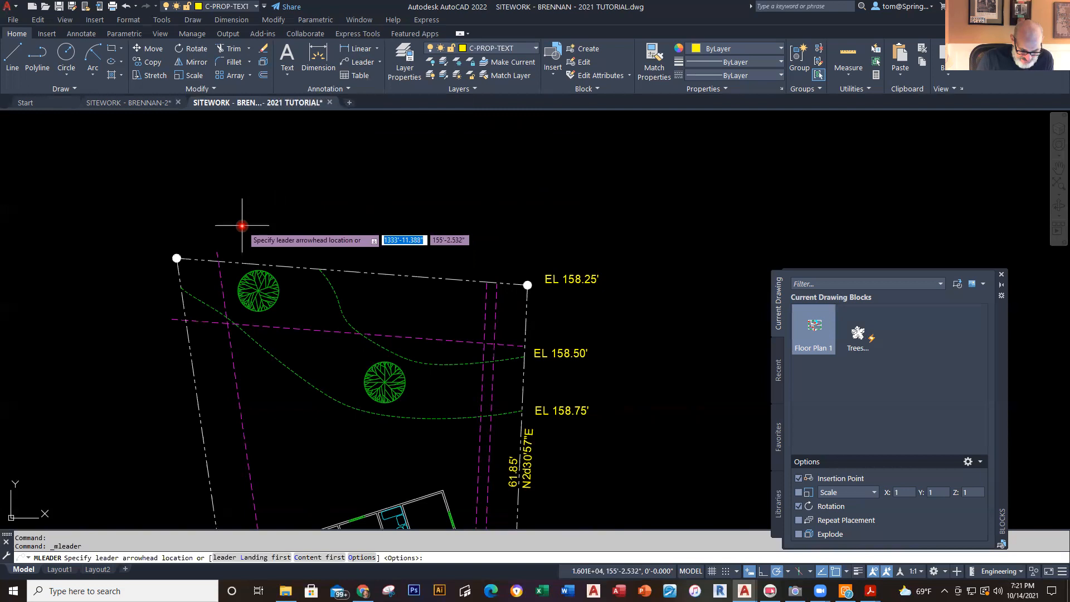
{"action": "left_click", "coordinate": [197, 319]}
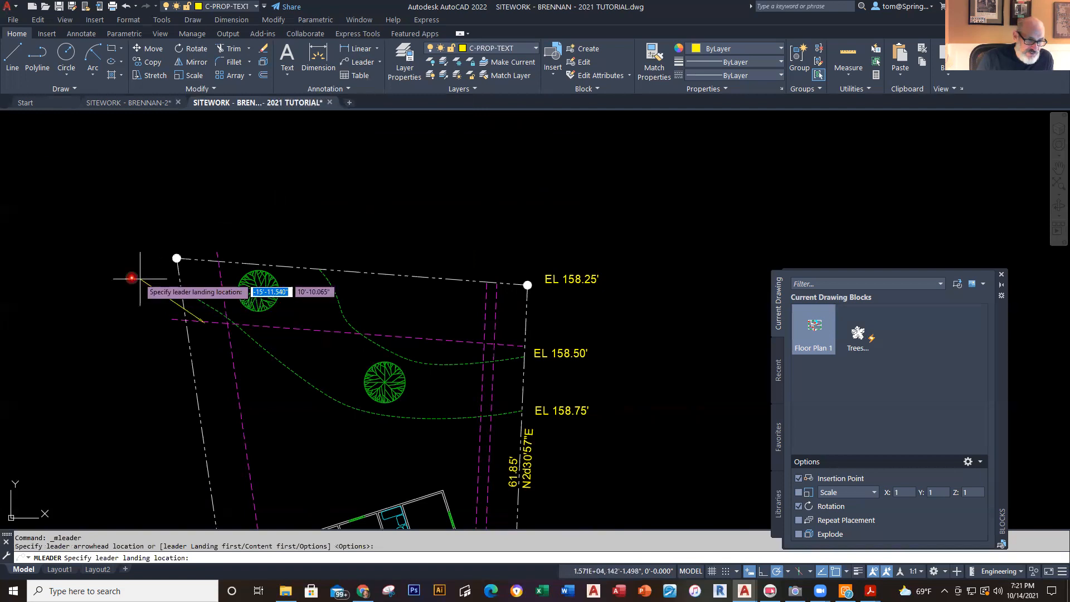
{"action": "left_click", "coordinate": [127, 277]}
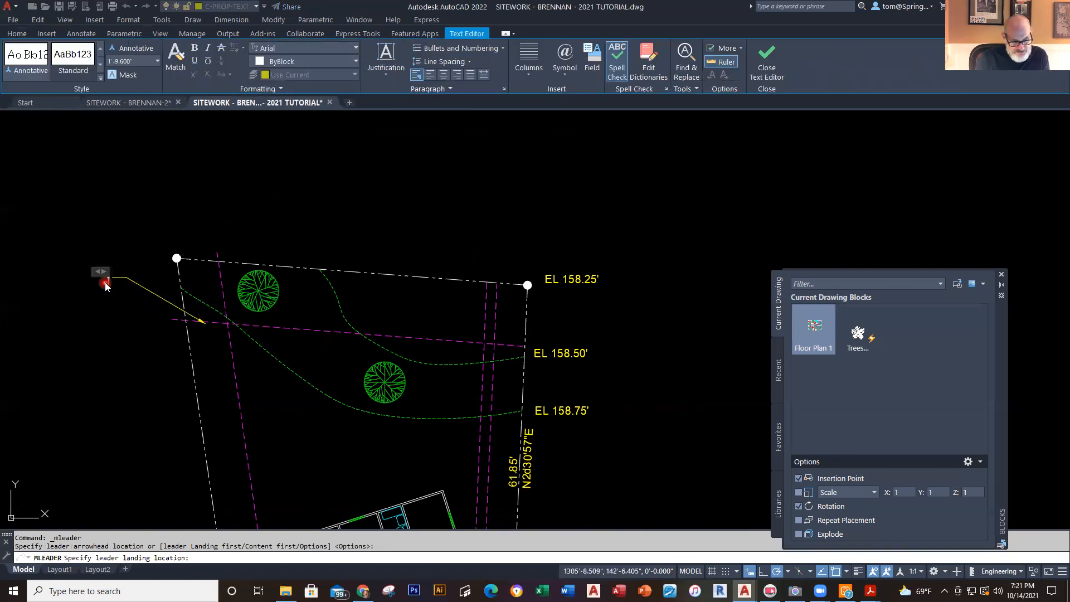
{"action": "type", "text": "15' SETBACK"}
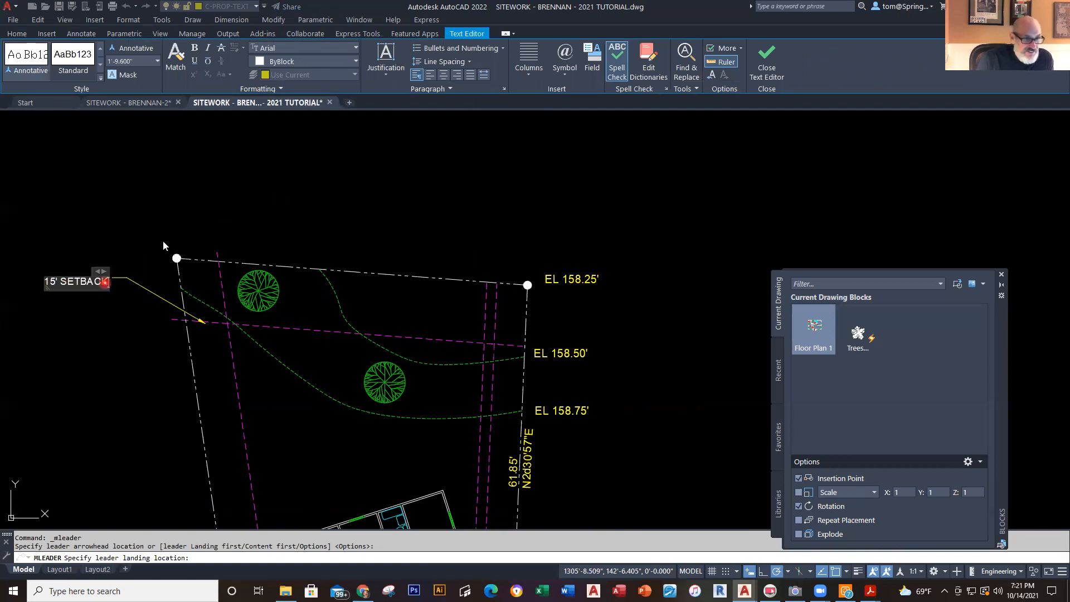
{"action": "left_click", "coordinate": [163, 241]}
Step: Add a multileader reading "10' SETBACK" north of the lot, its arrowhead snapped with Nearest to the west setback line
{"action": "right_click", "coordinate": [243, 199]}
{"action": "left_click", "coordinate": [291, 205]}
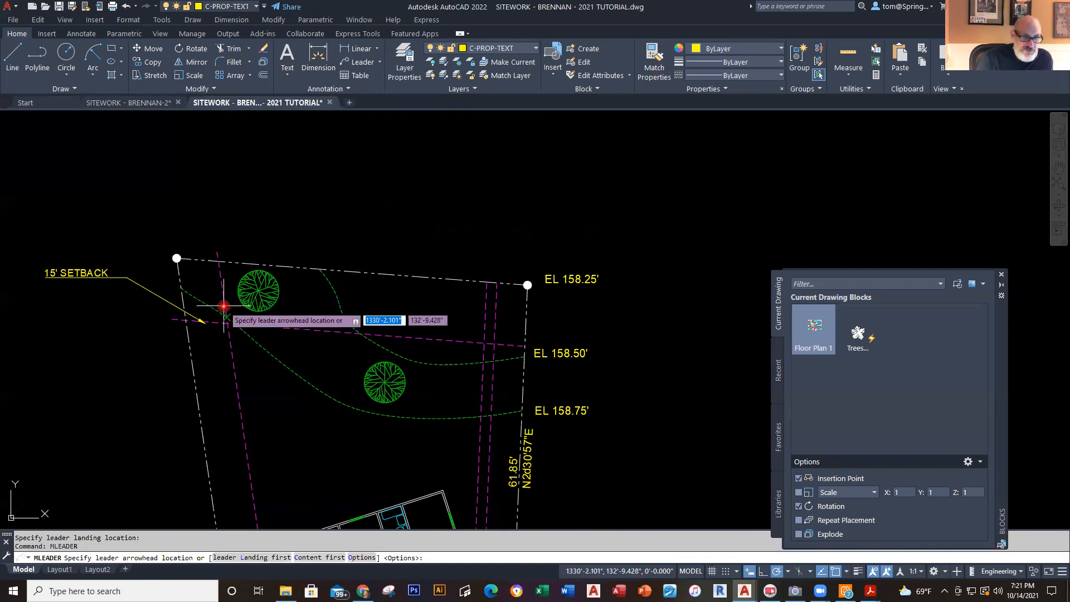
{"action": "right_click", "coordinate": [227, 282], "text": "shift"}
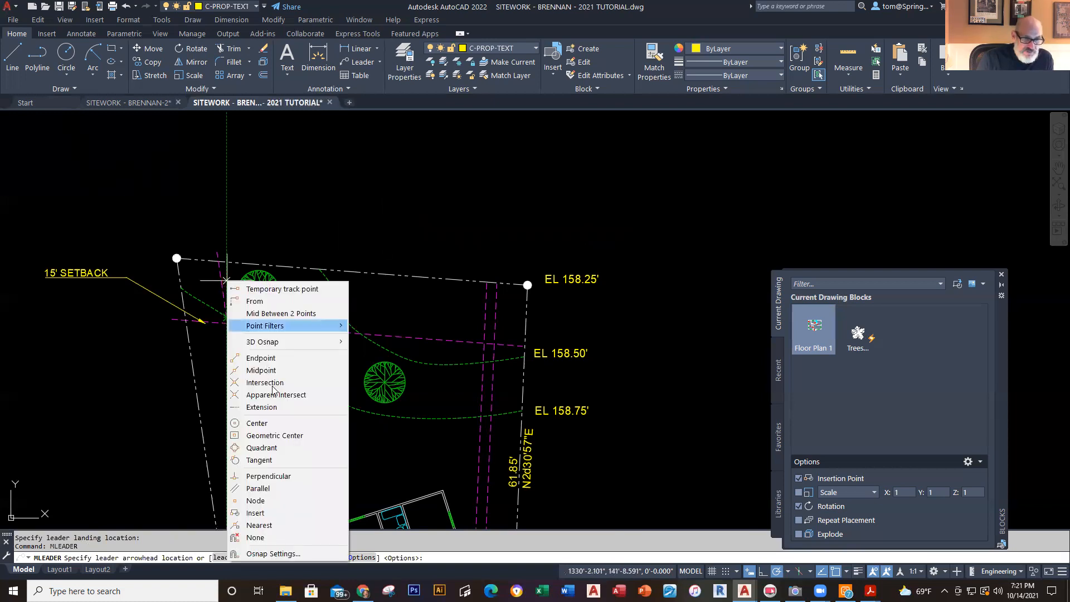
{"action": "left_click", "coordinate": [259, 525]}
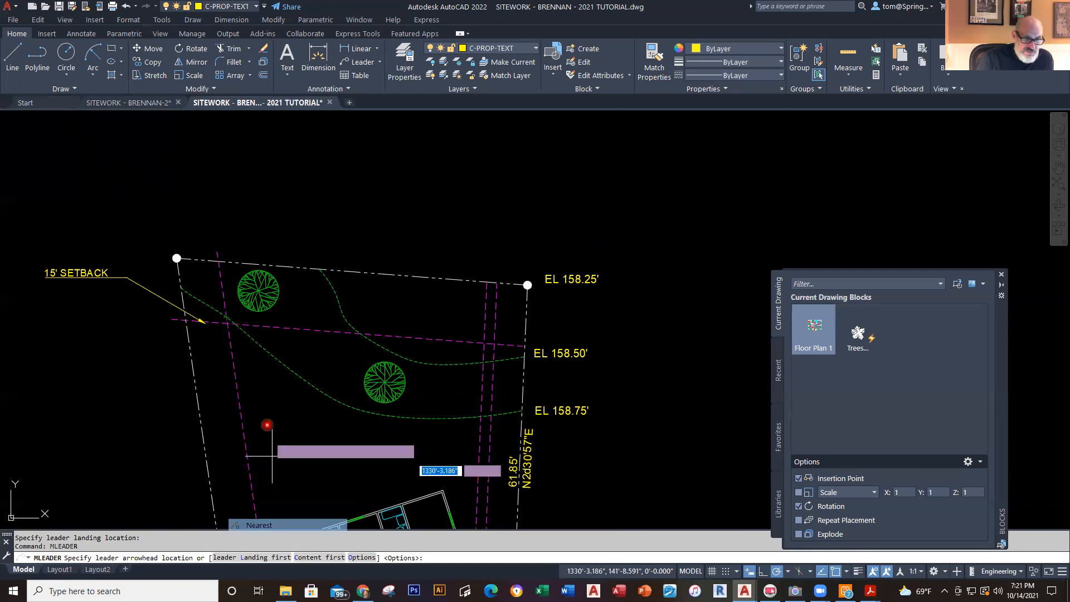
{"action": "left_click", "coordinate": [225, 282]}
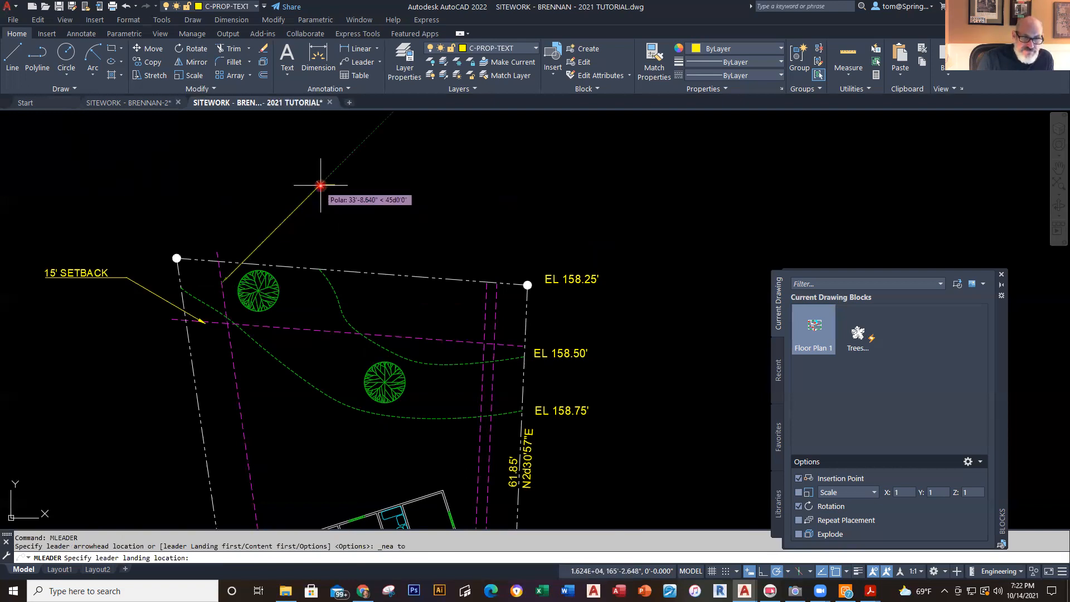
{"action": "left_click", "coordinate": [409, 176]}
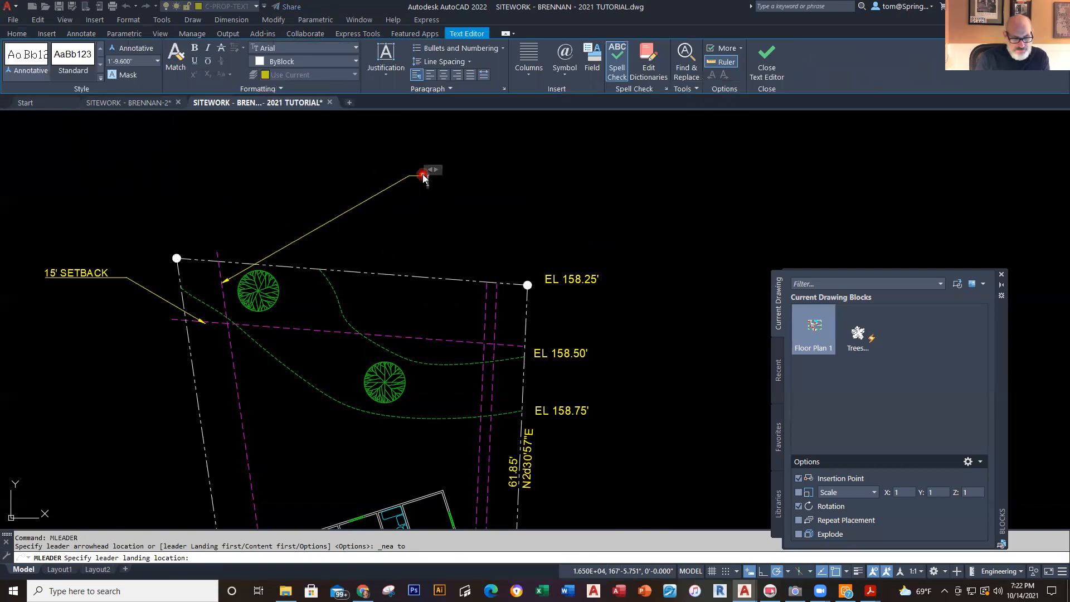
{"action": "type", "text": "10' SETBACK"}
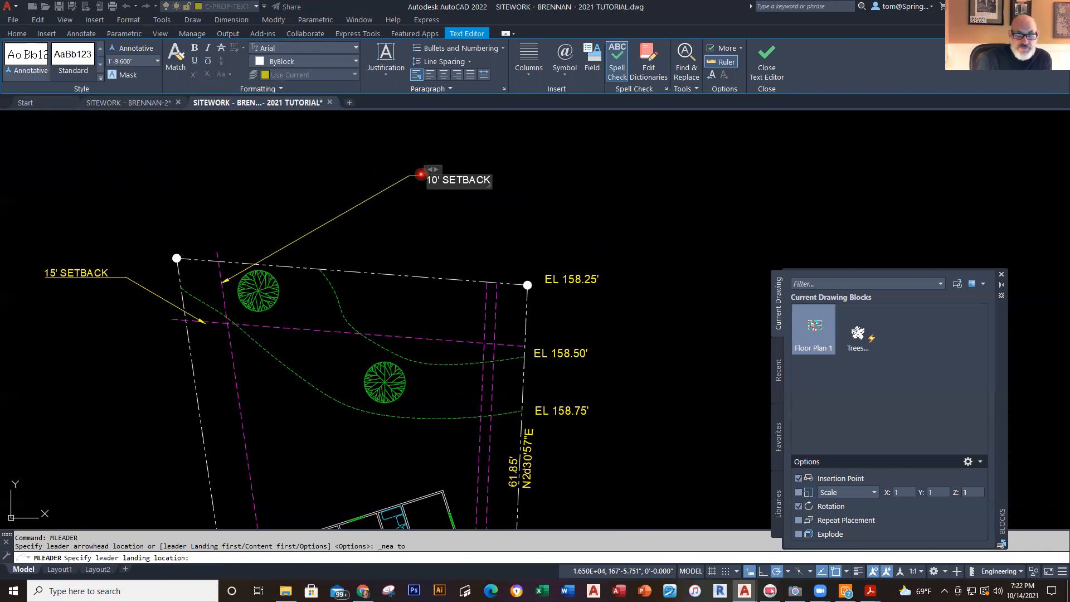
{"action": "left_click", "coordinate": [600, 186]}
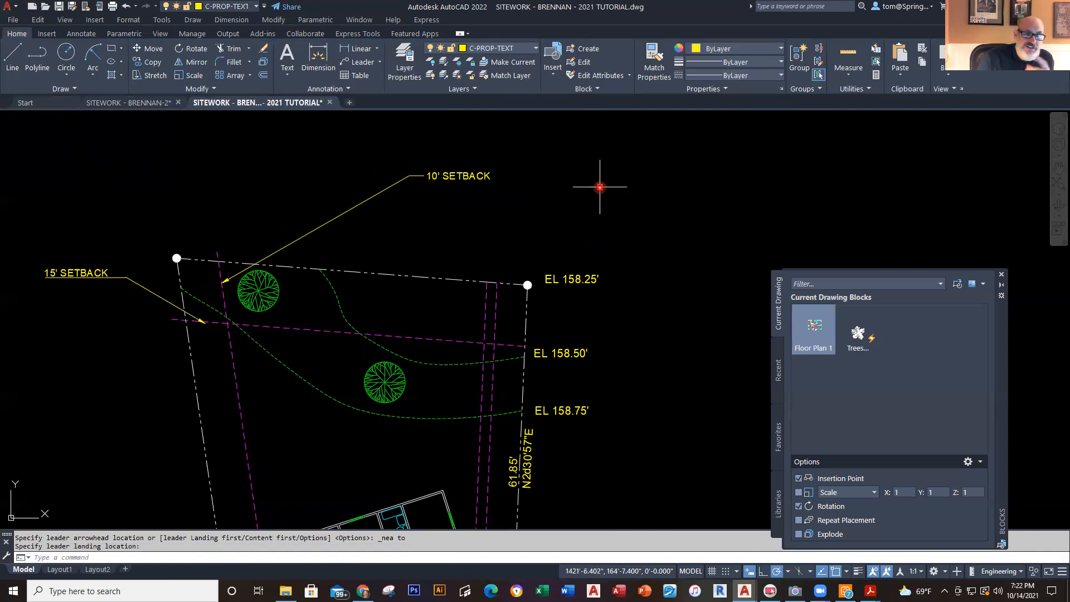
Step: Add a second leader to the "10' SETBACK" label, pointing at the north end of the inner east setback line
{"action": "left_click", "coordinate": [394, 185]}
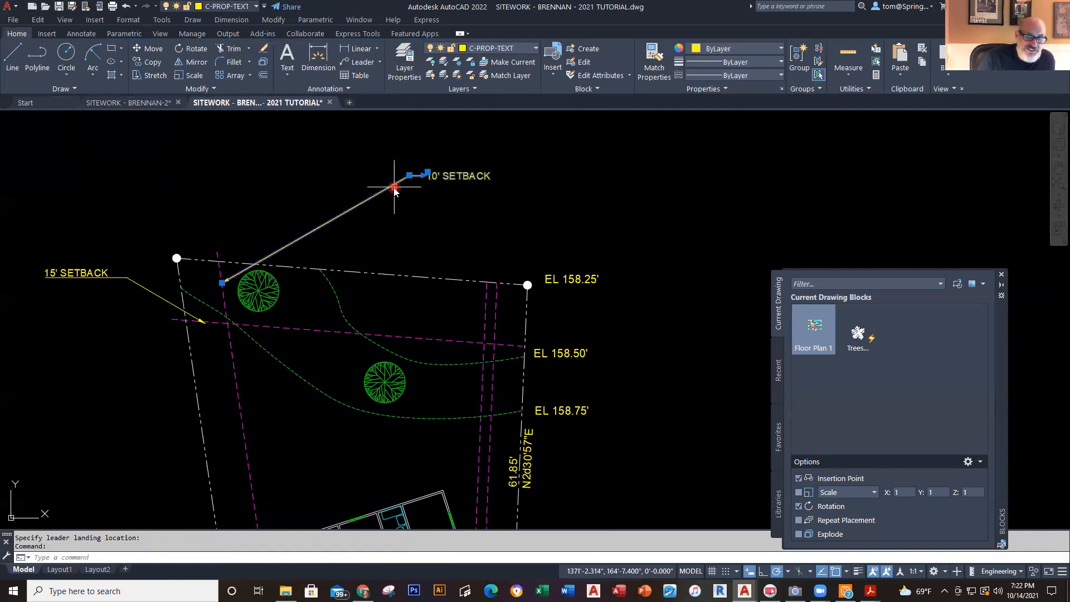
{"action": "right_click", "coordinate": [394, 190]}
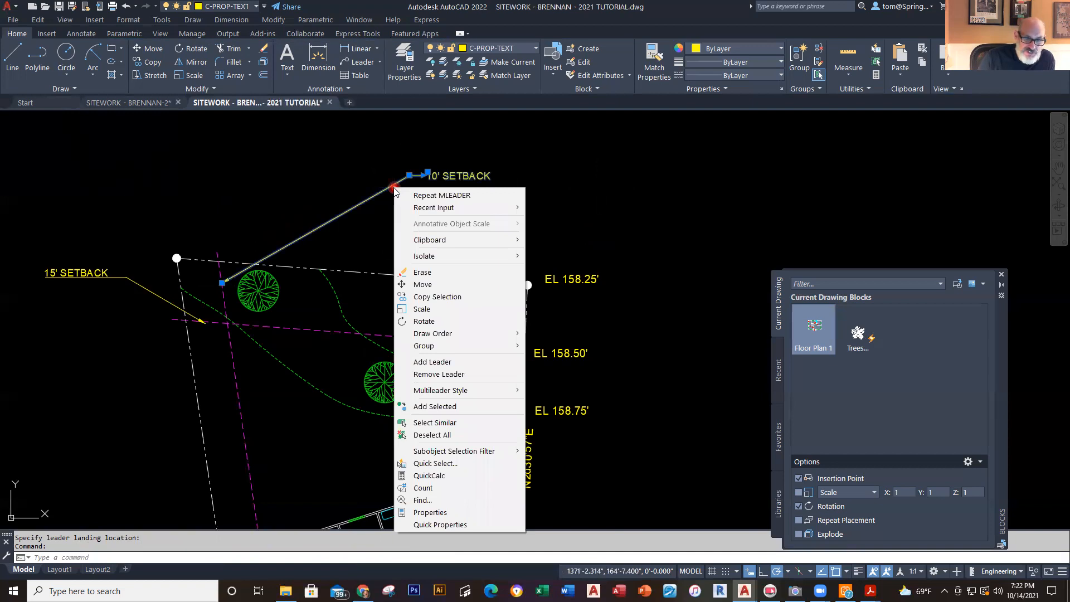
{"action": "left_click", "coordinate": [441, 363]}
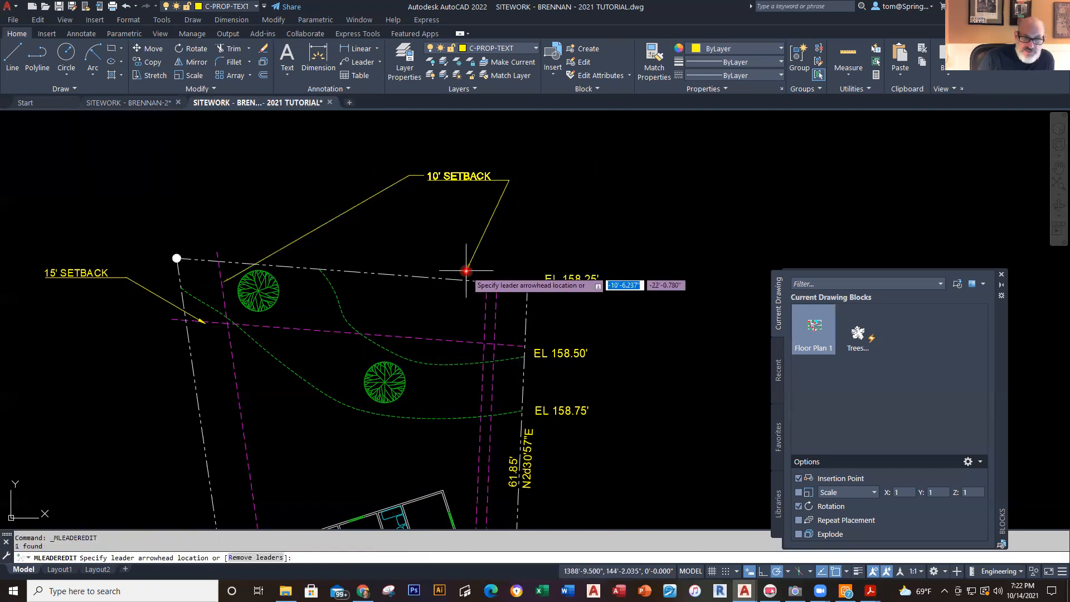
{"action": "left_click", "coordinate": [488, 280]}
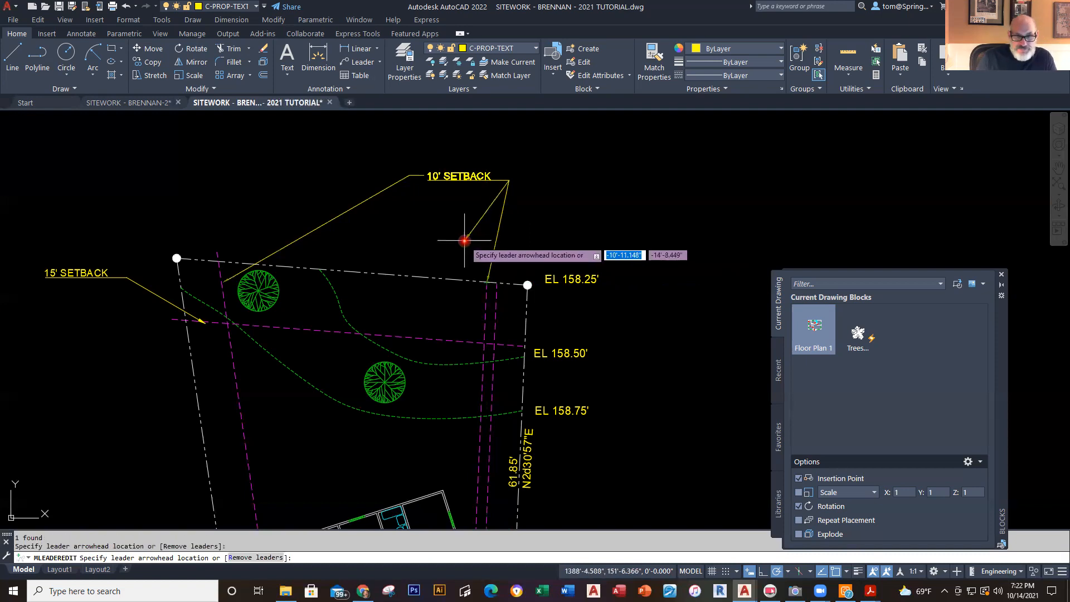
{"action": "key", "text": "Escape"}
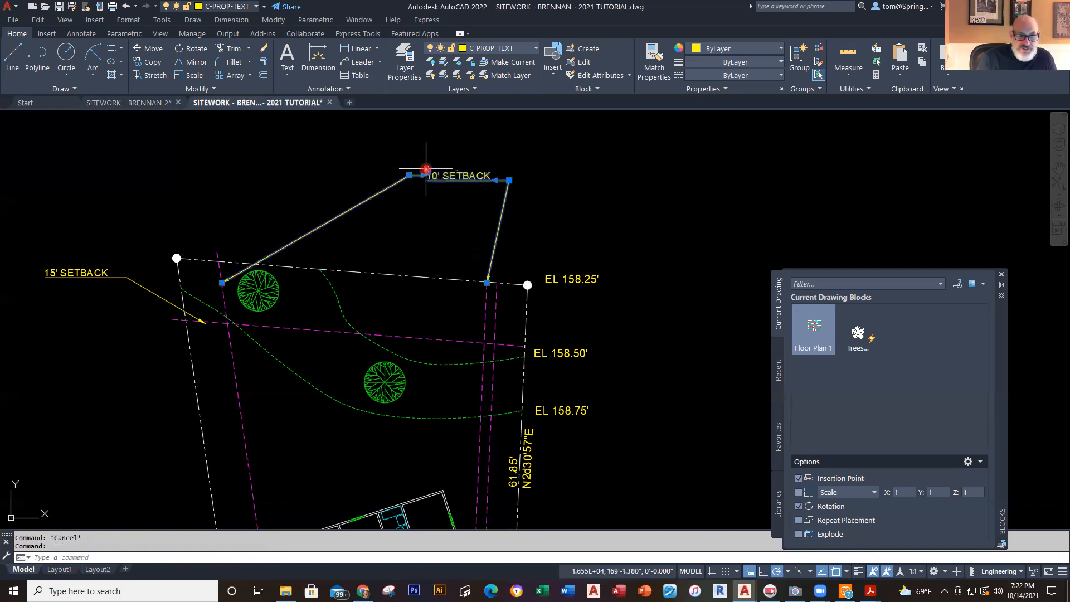
Step: Move the "10' SETBACK" label text about 34' horizontally east, keeping both arrowheads on their setback lines
{"action": "left_click", "coordinate": [425, 168]}
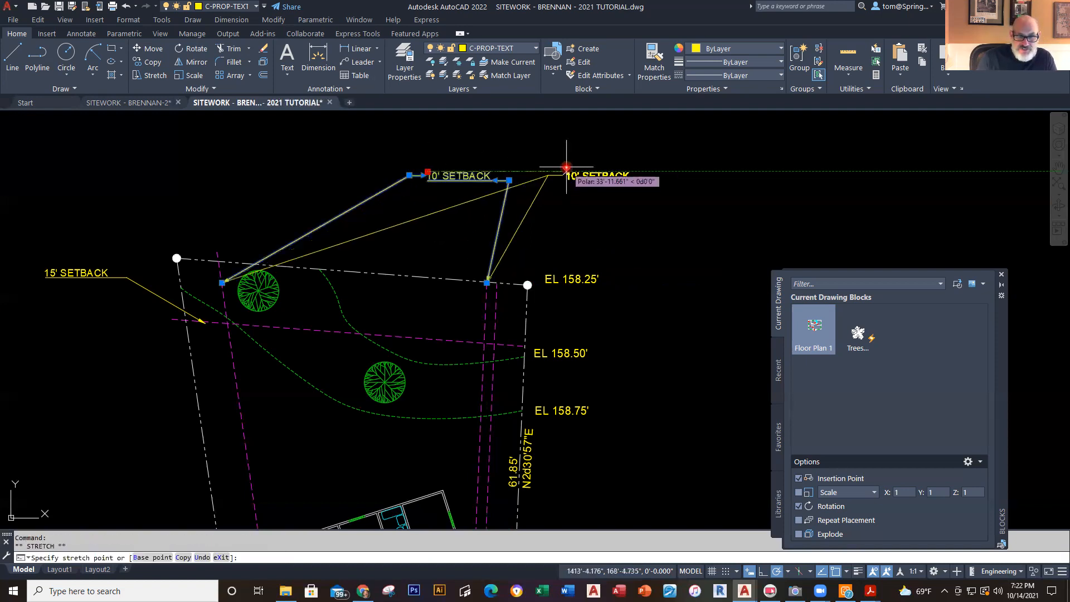
{"action": "left_click", "coordinate": [566, 167]}
{"action": "key", "text": "Escape"}
{"action": "key", "text": "Escape"}
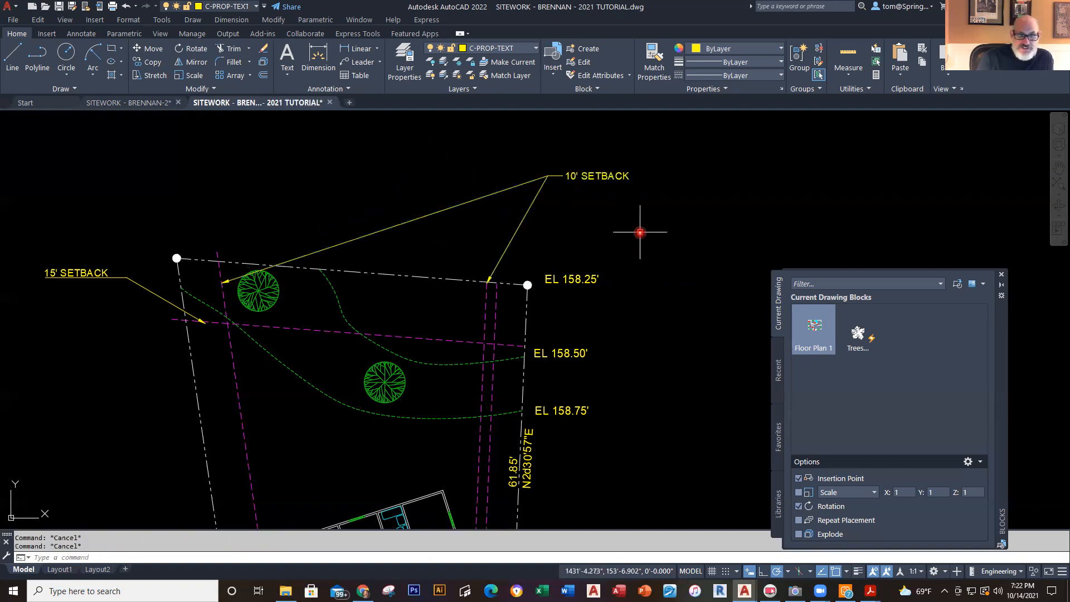
Step: Save the site plan drawing with its setback leader notes under the current file name
{"action": "middle_click_drag", "start_coordinate": [640, 232], "coordinate": [611, 227]}
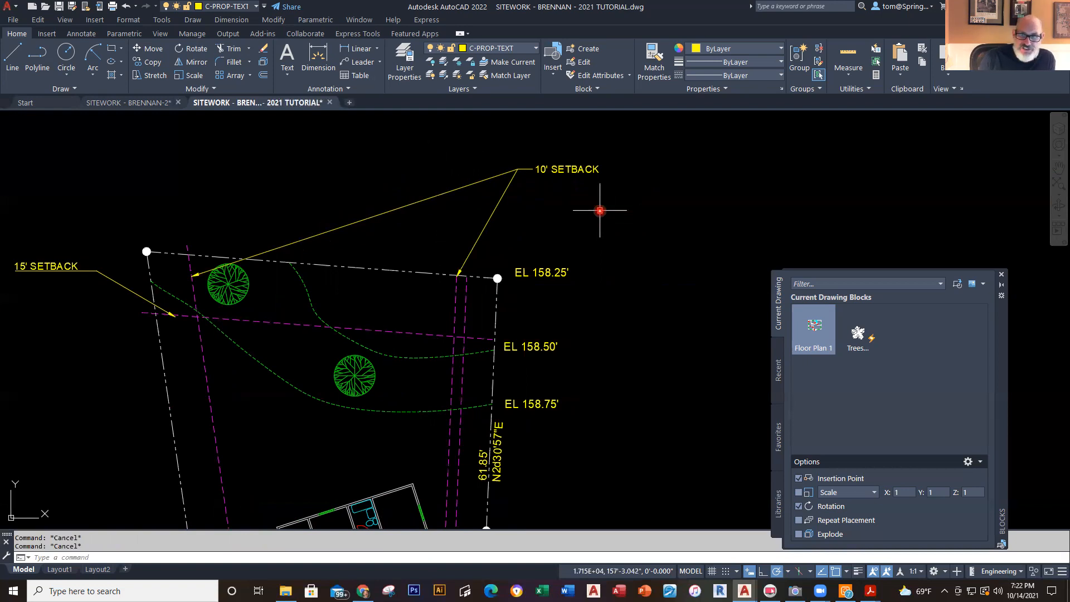
{"action": "scroll", "coordinate": [600, 210], "scroll_direction": "down", "scroll_amount": 2}
{"action": "scroll", "coordinate": [600, 209], "scroll_direction": "down", "scroll_amount": 1}
{"action": "scroll", "coordinate": [603, 310], "scroll_direction": "up", "scroll_amount": 2}
{"action": "middle_click_drag", "start_coordinate": [603, 311], "coordinate": [595, 327]}
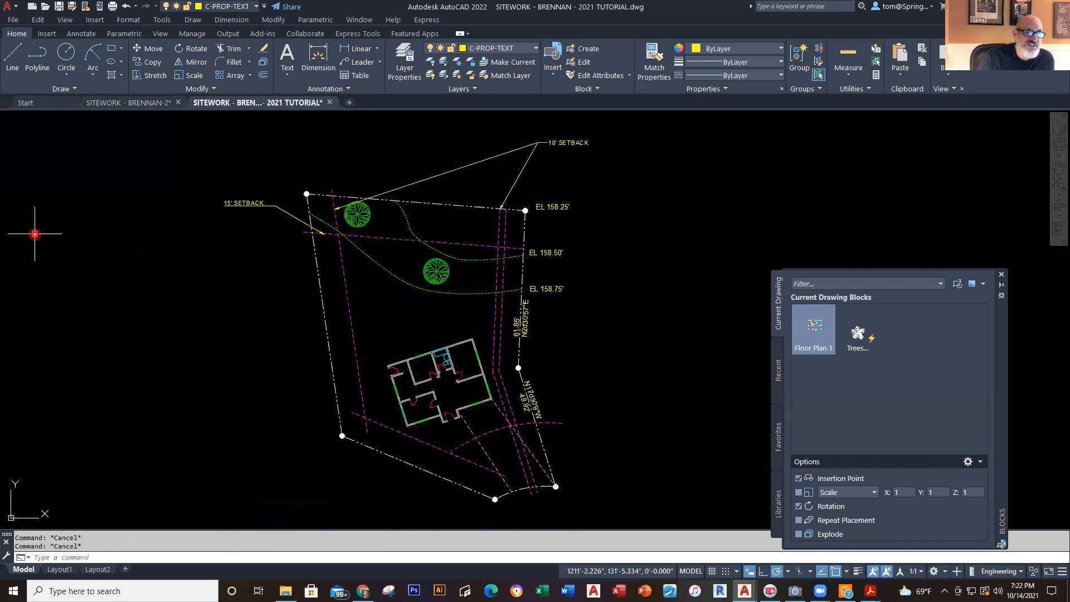
{"action": "left_click", "coordinate": [61, 9]}
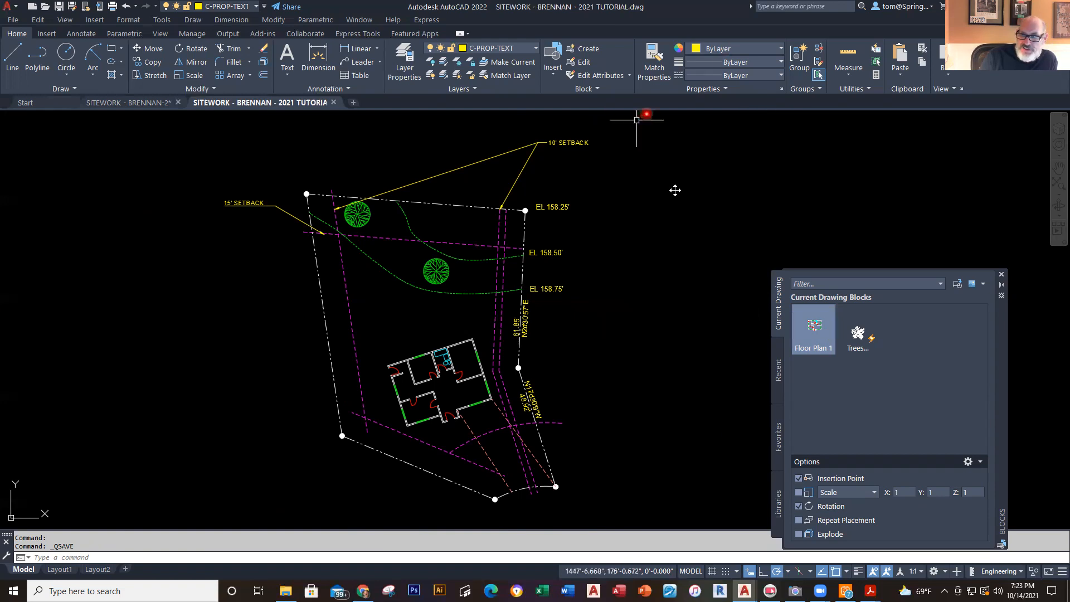
{"action": "left_click", "coordinate": [895, 160]}
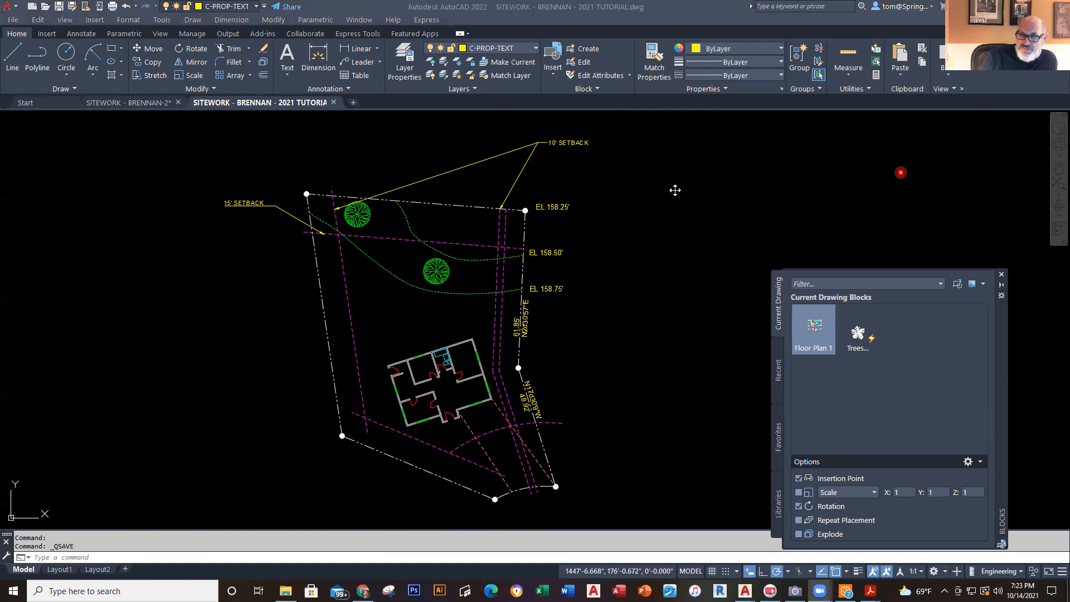